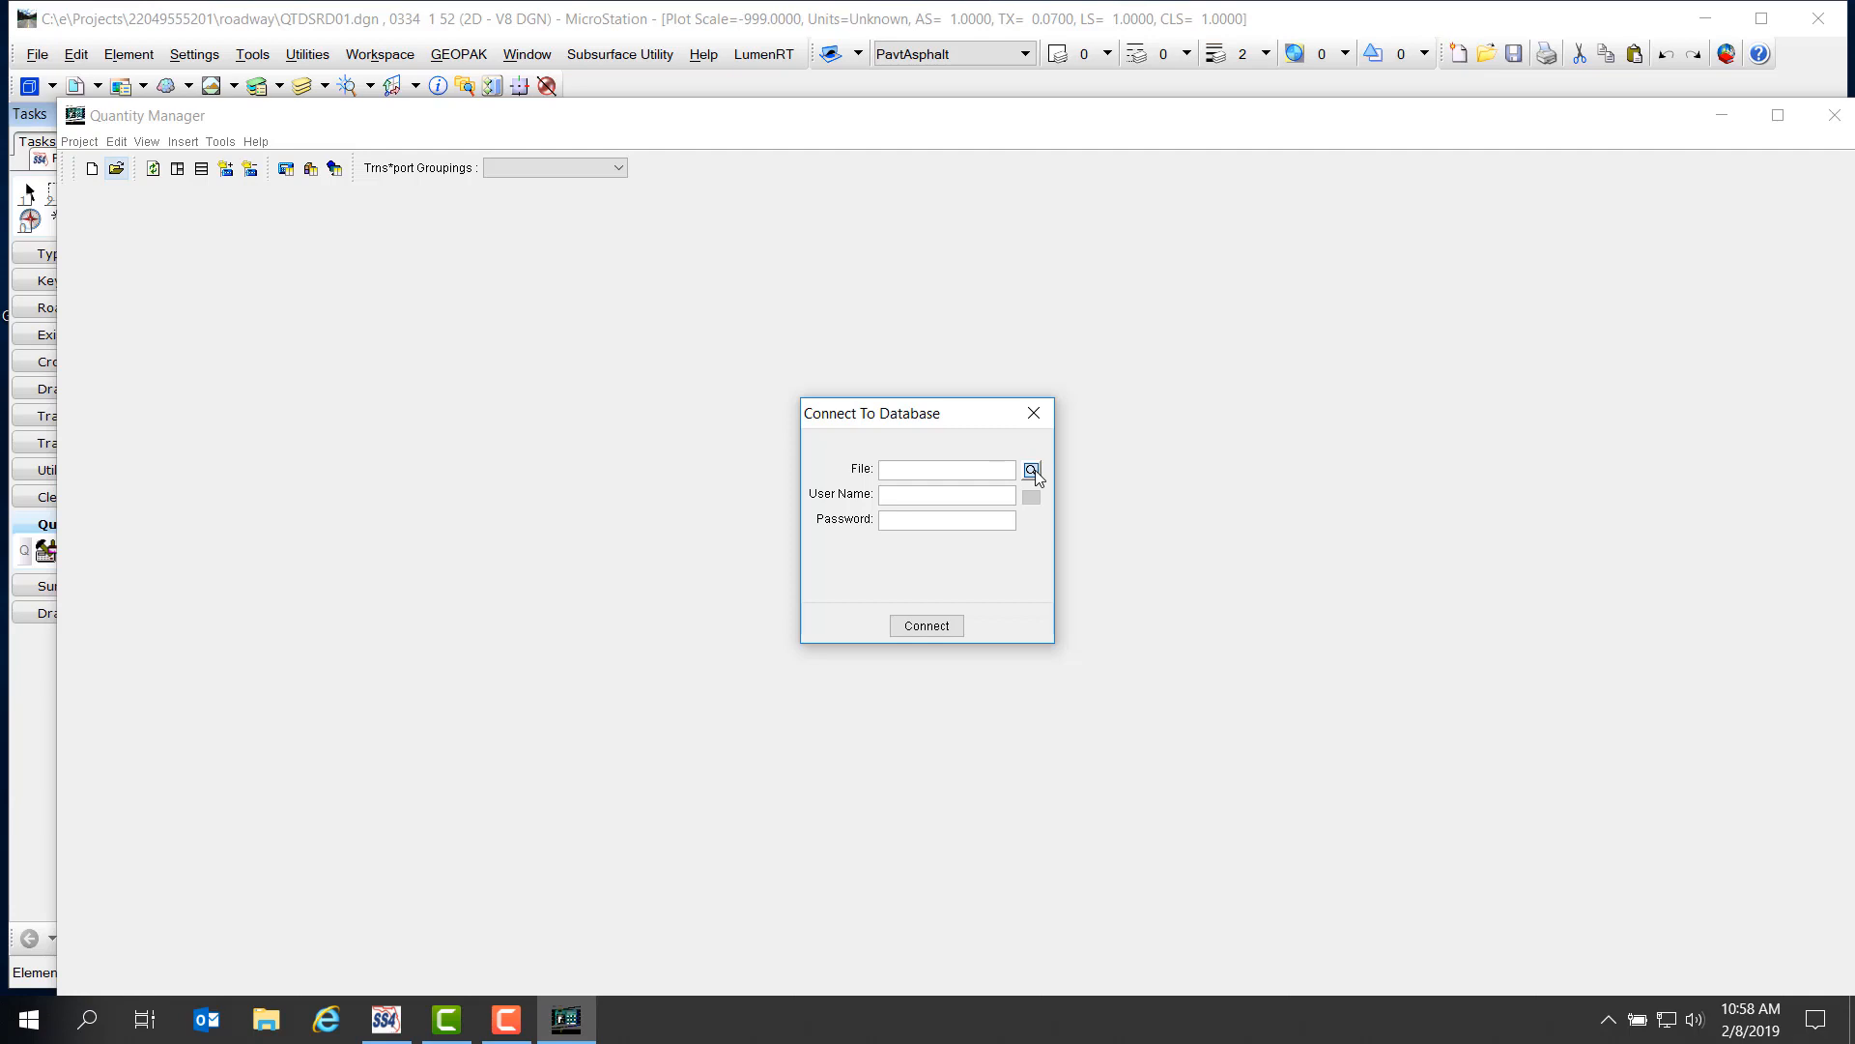
{"action": "left_click", "coordinate": [1031, 471]}
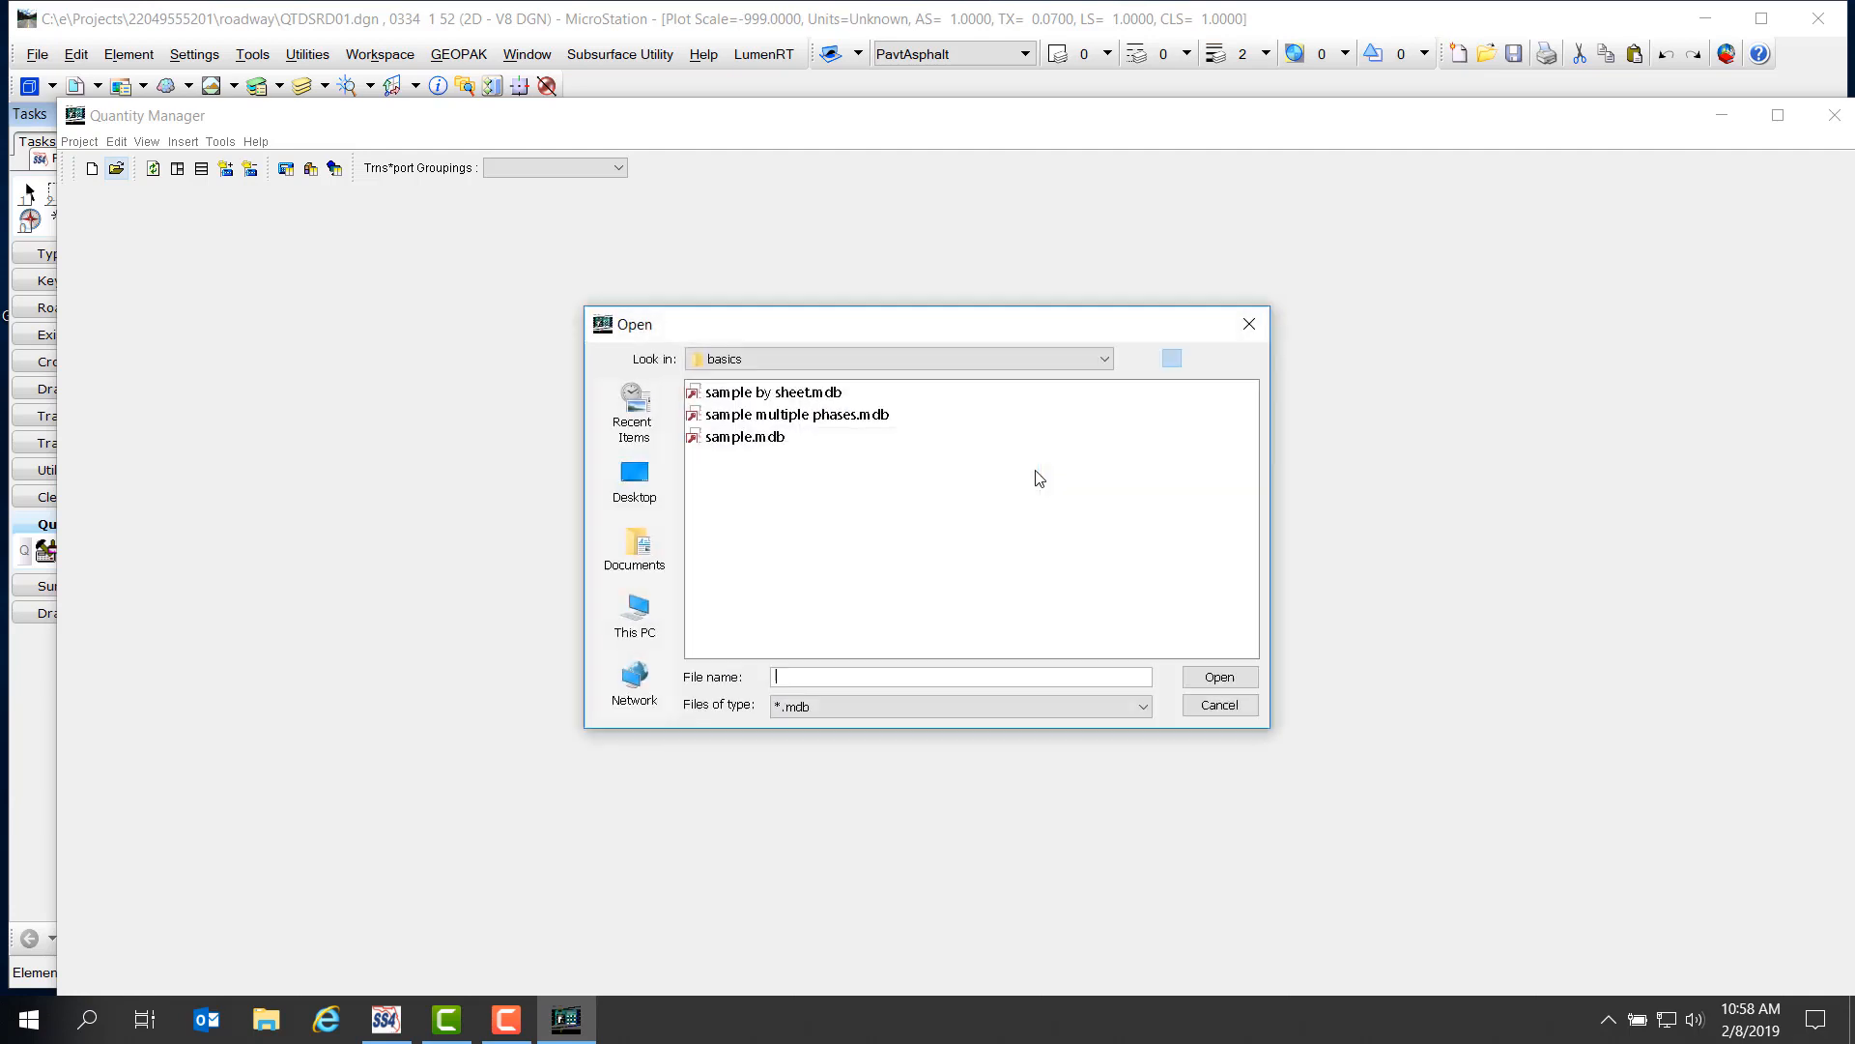
{"action": "left_click", "coordinate": [1104, 358]}
{"action": "left_click_drag", "start_coordinate": [1105, 445], "coordinate": [1104, 403]}
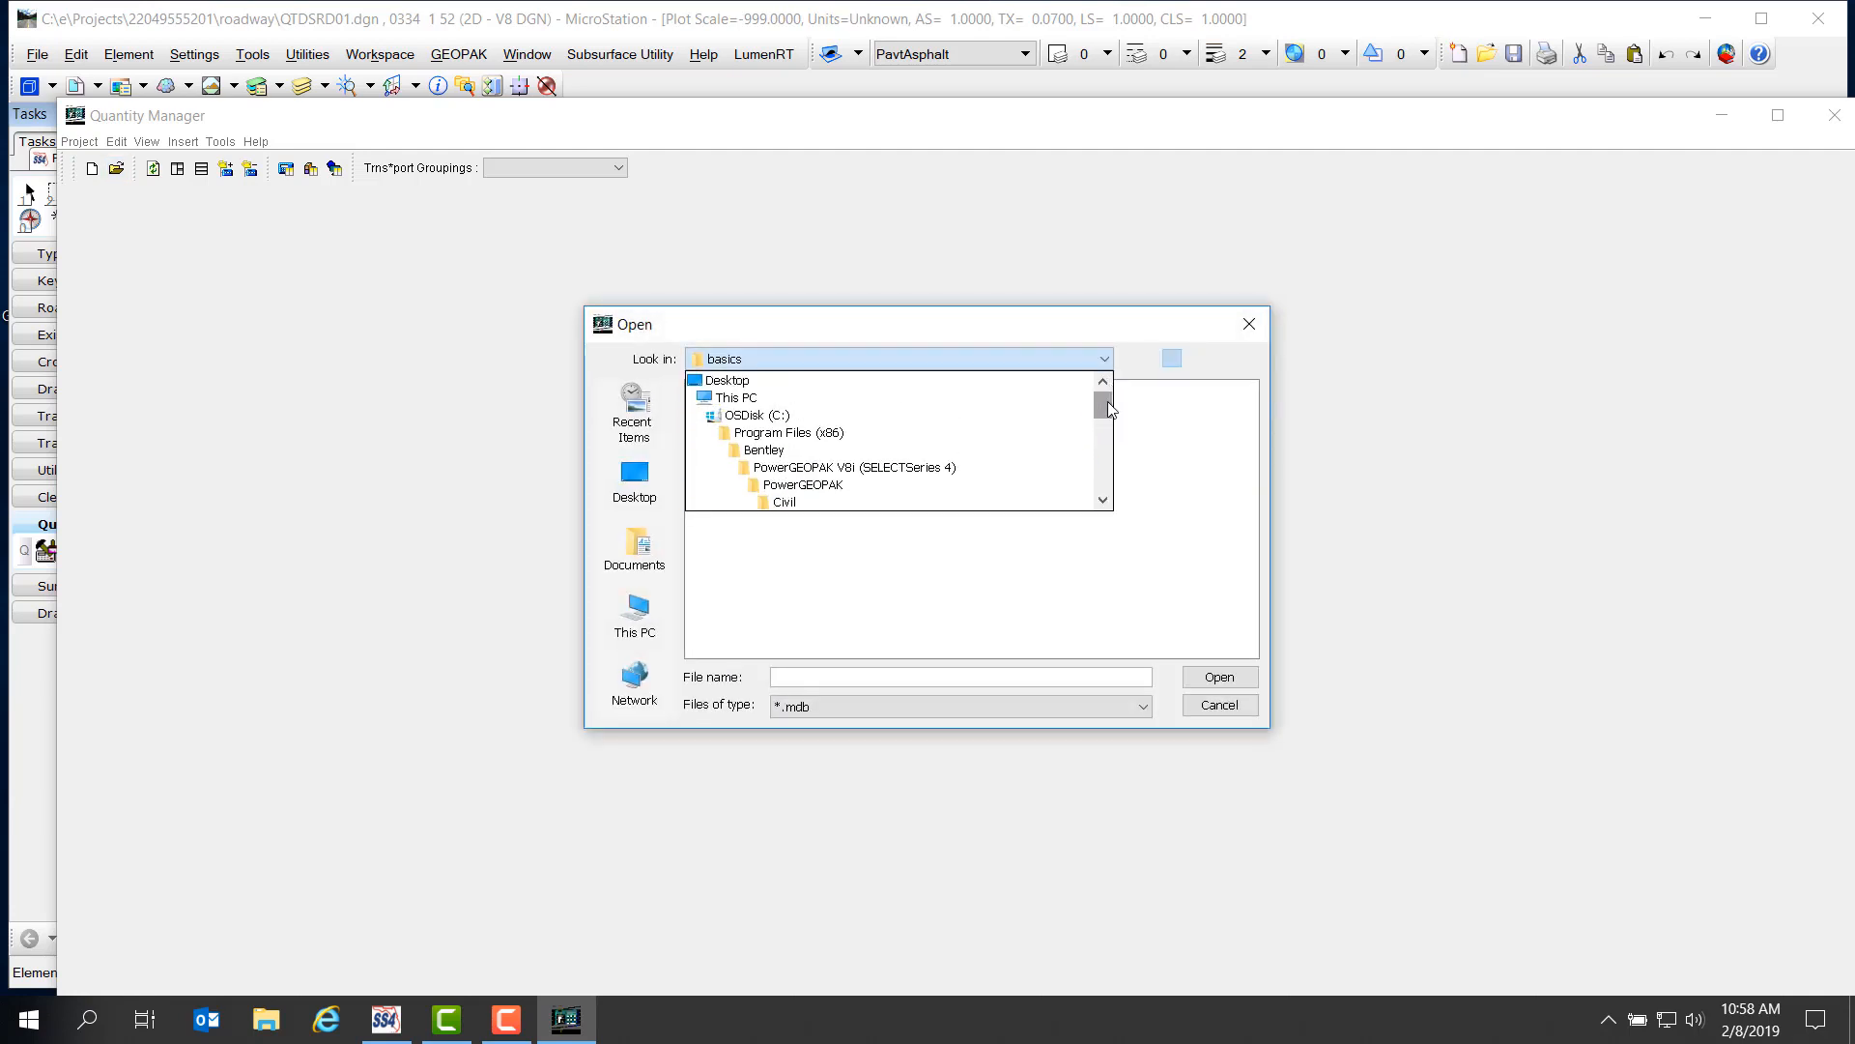
{"action": "left_click", "coordinate": [764, 419]}
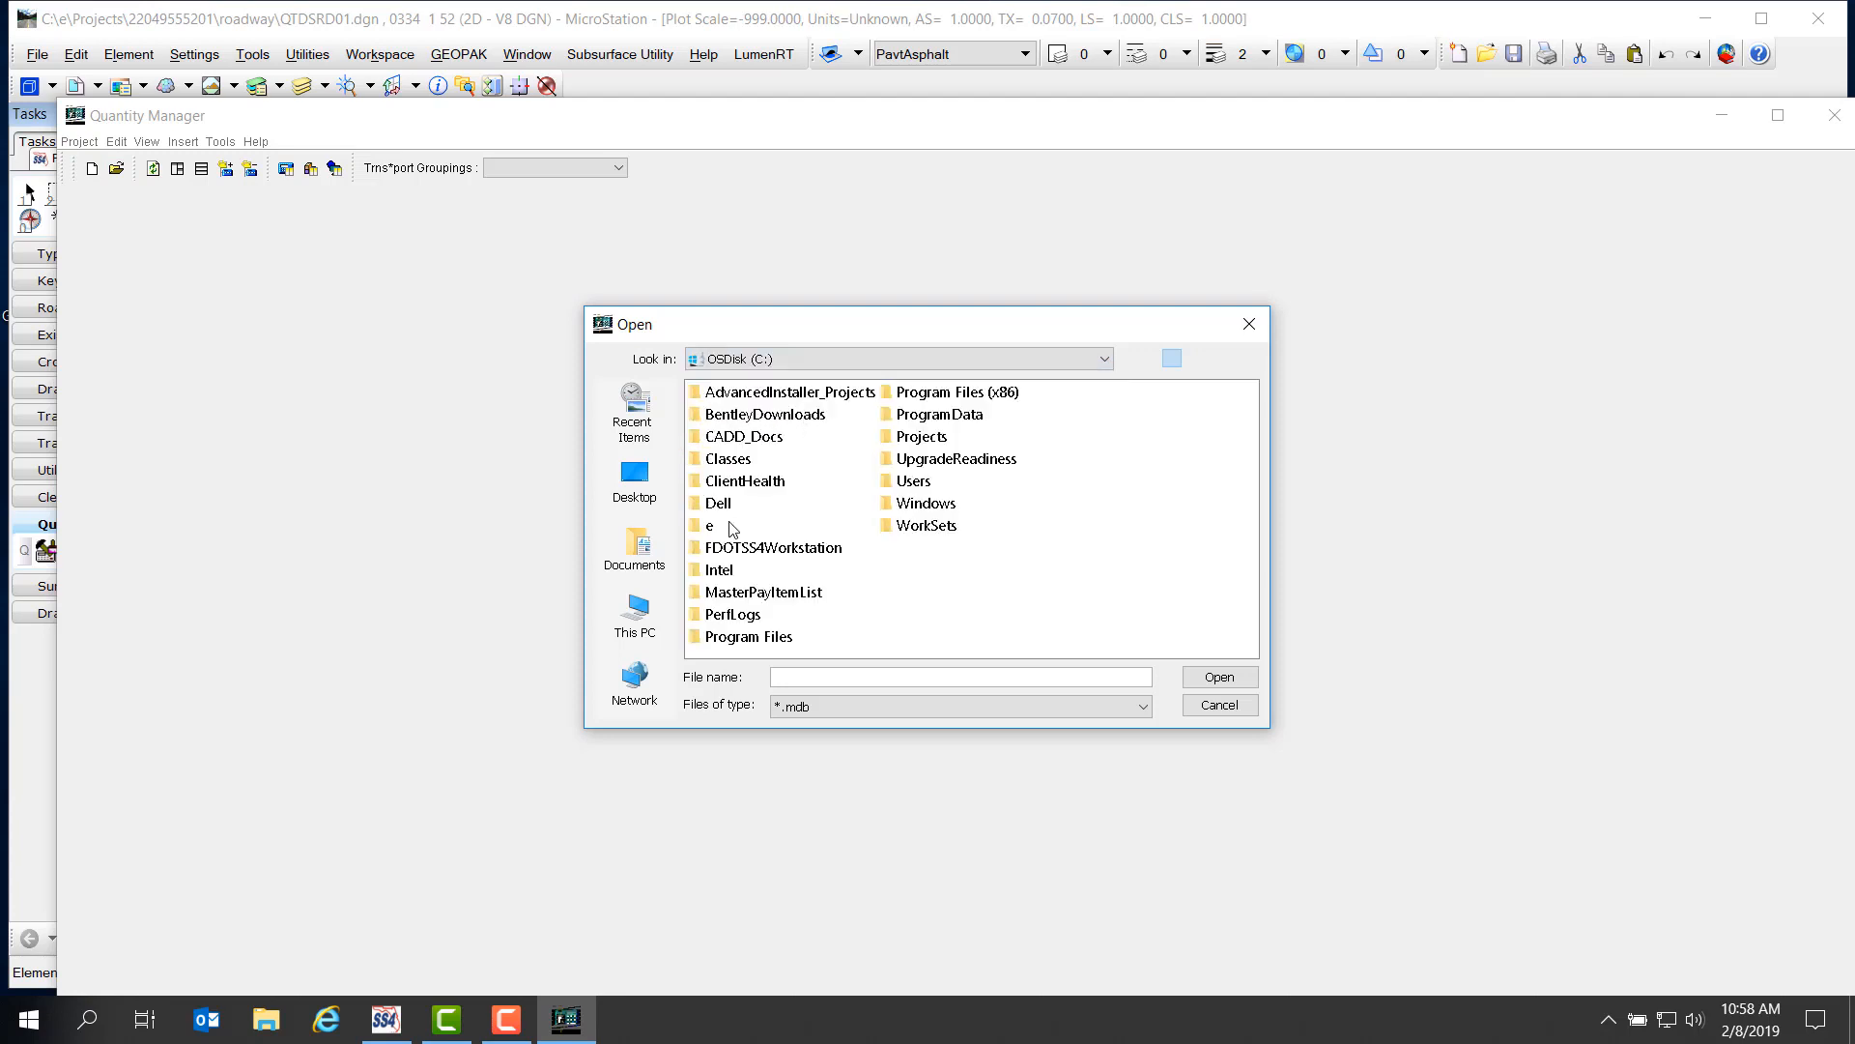
{"action": "double_click", "coordinate": [715, 531]}
{"action": "double_click", "coordinate": [730, 393]}
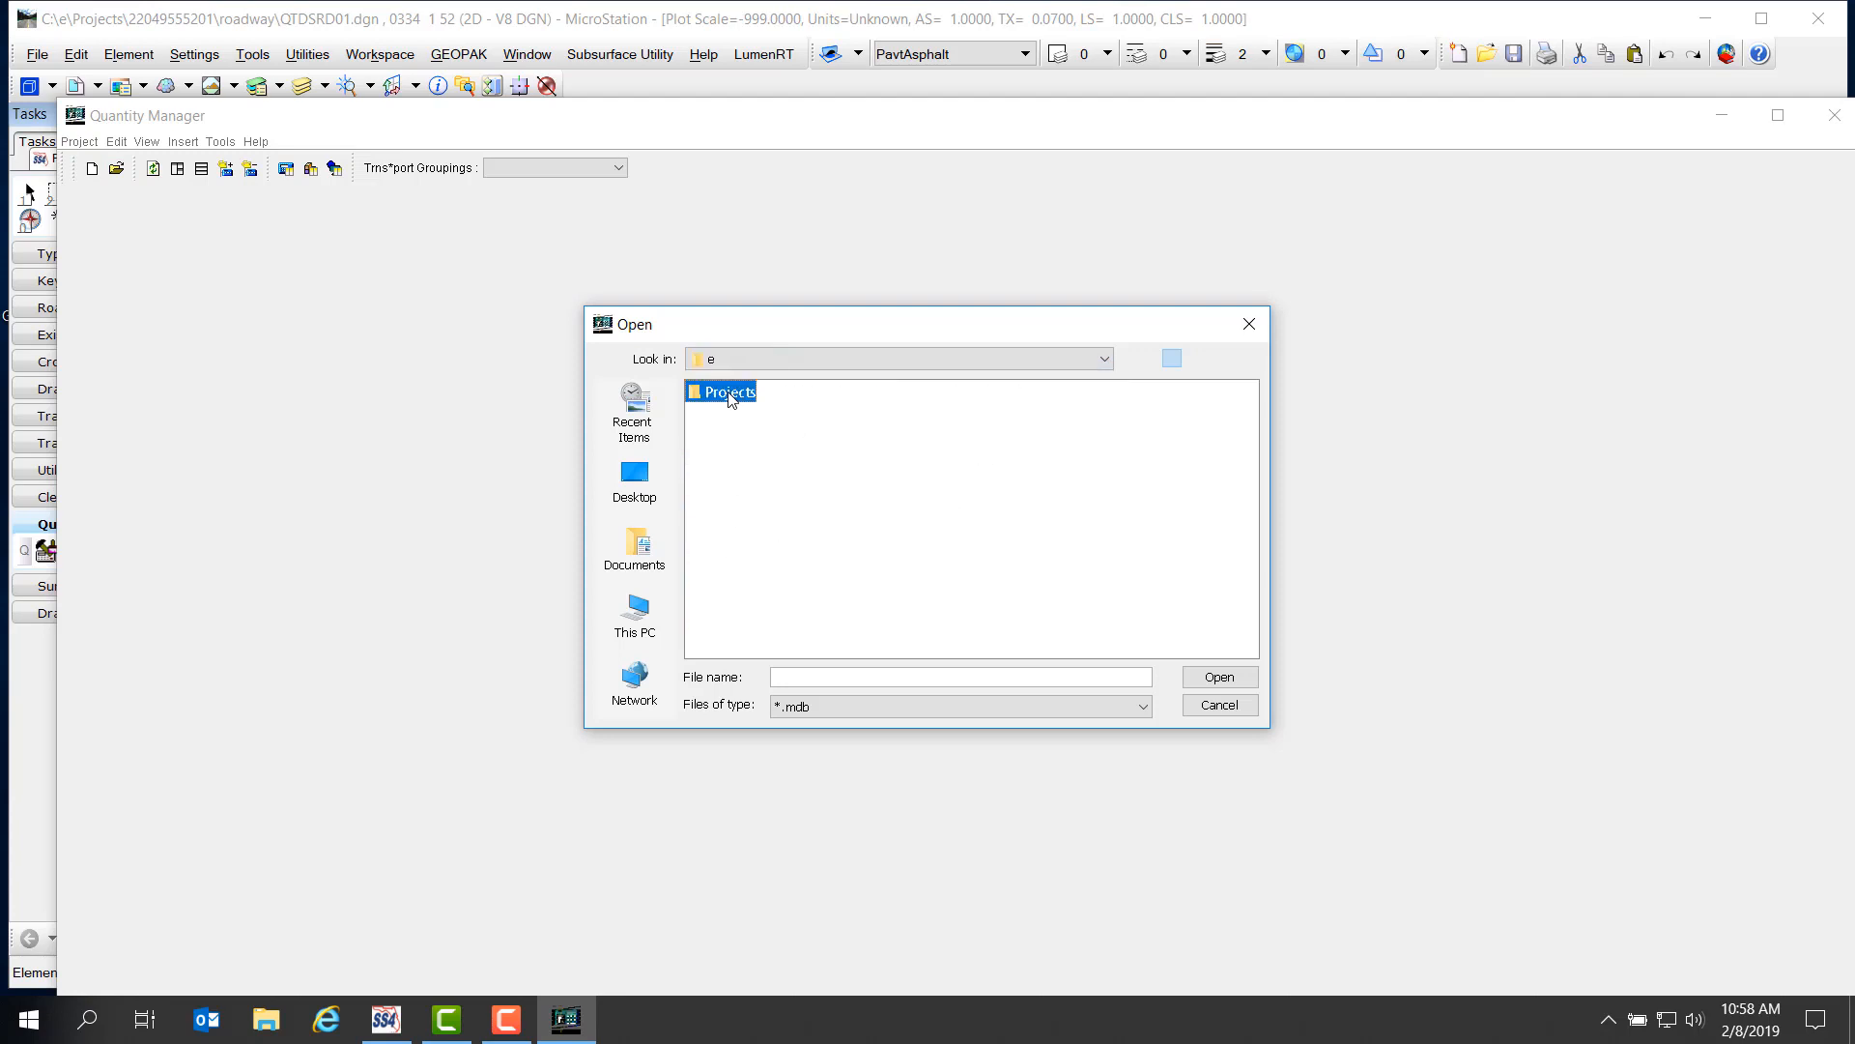
{"action": "left_click", "coordinate": [739, 394]}
{"action": "double_click", "coordinate": [739, 394]}
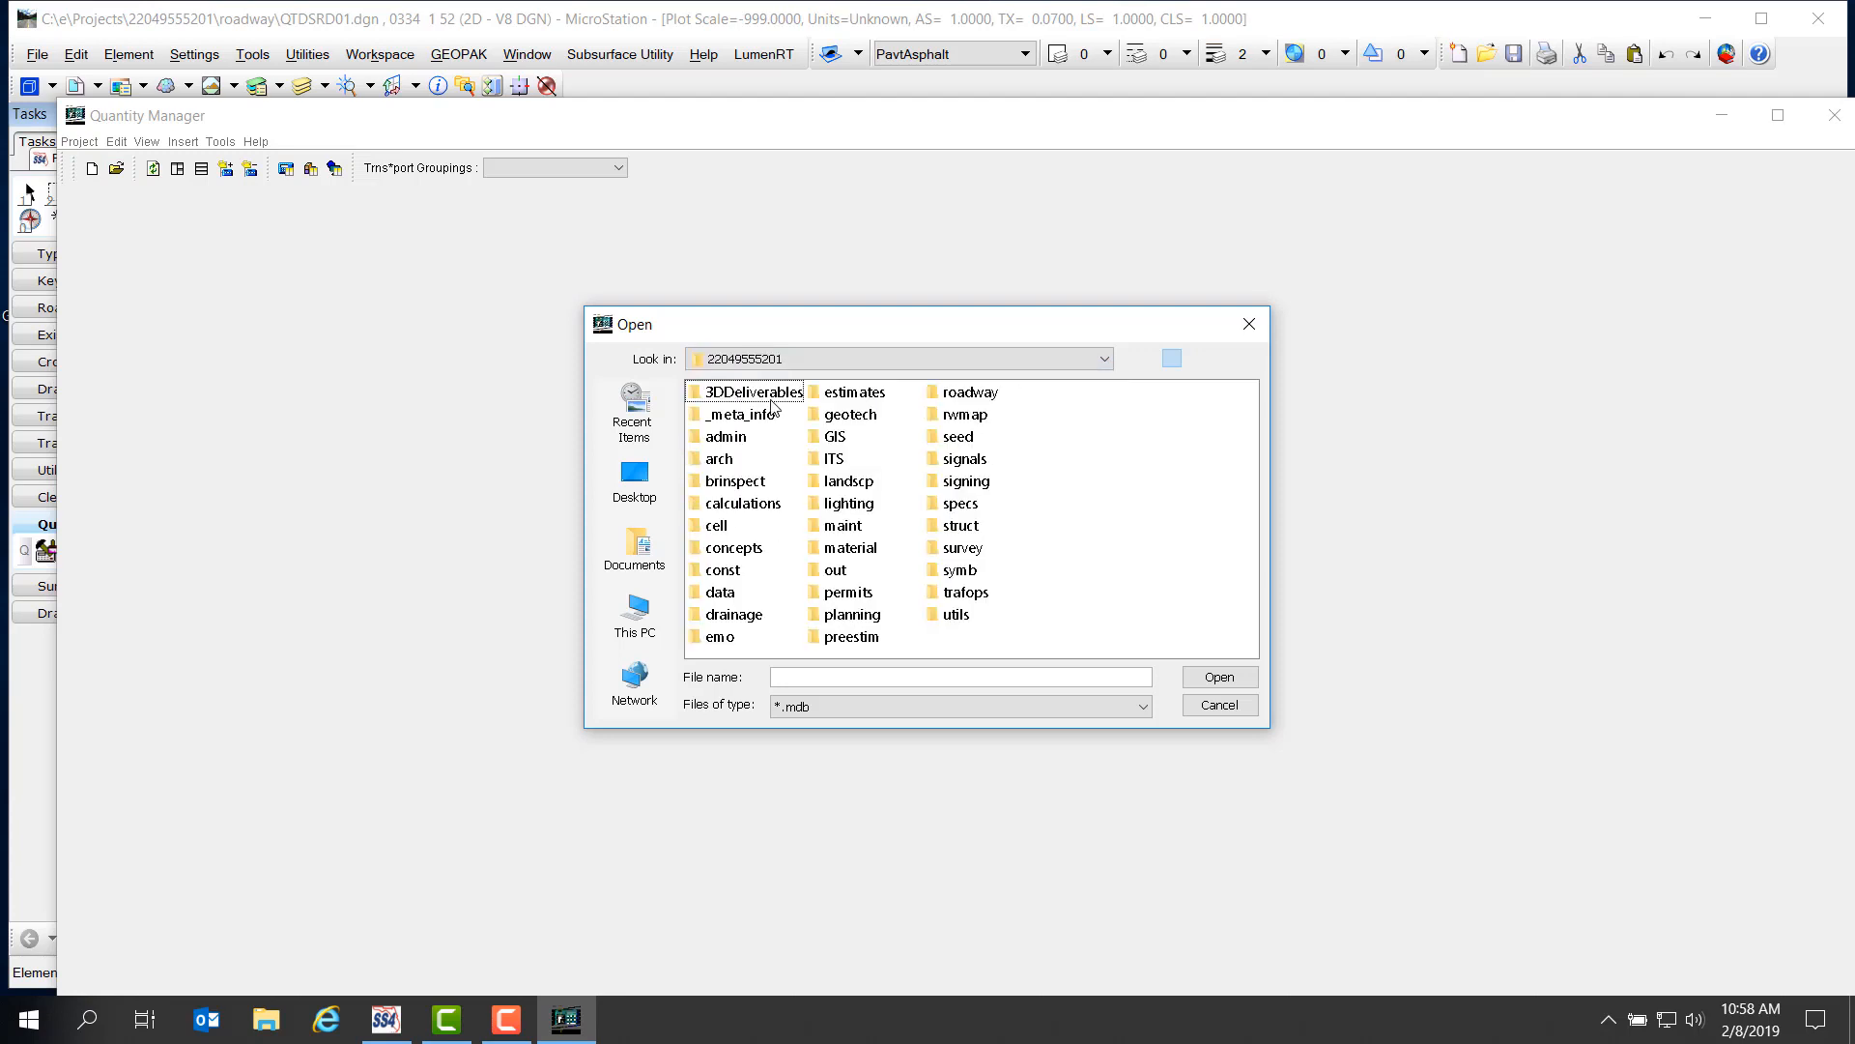
{"action": "double_click", "coordinate": [973, 394]}
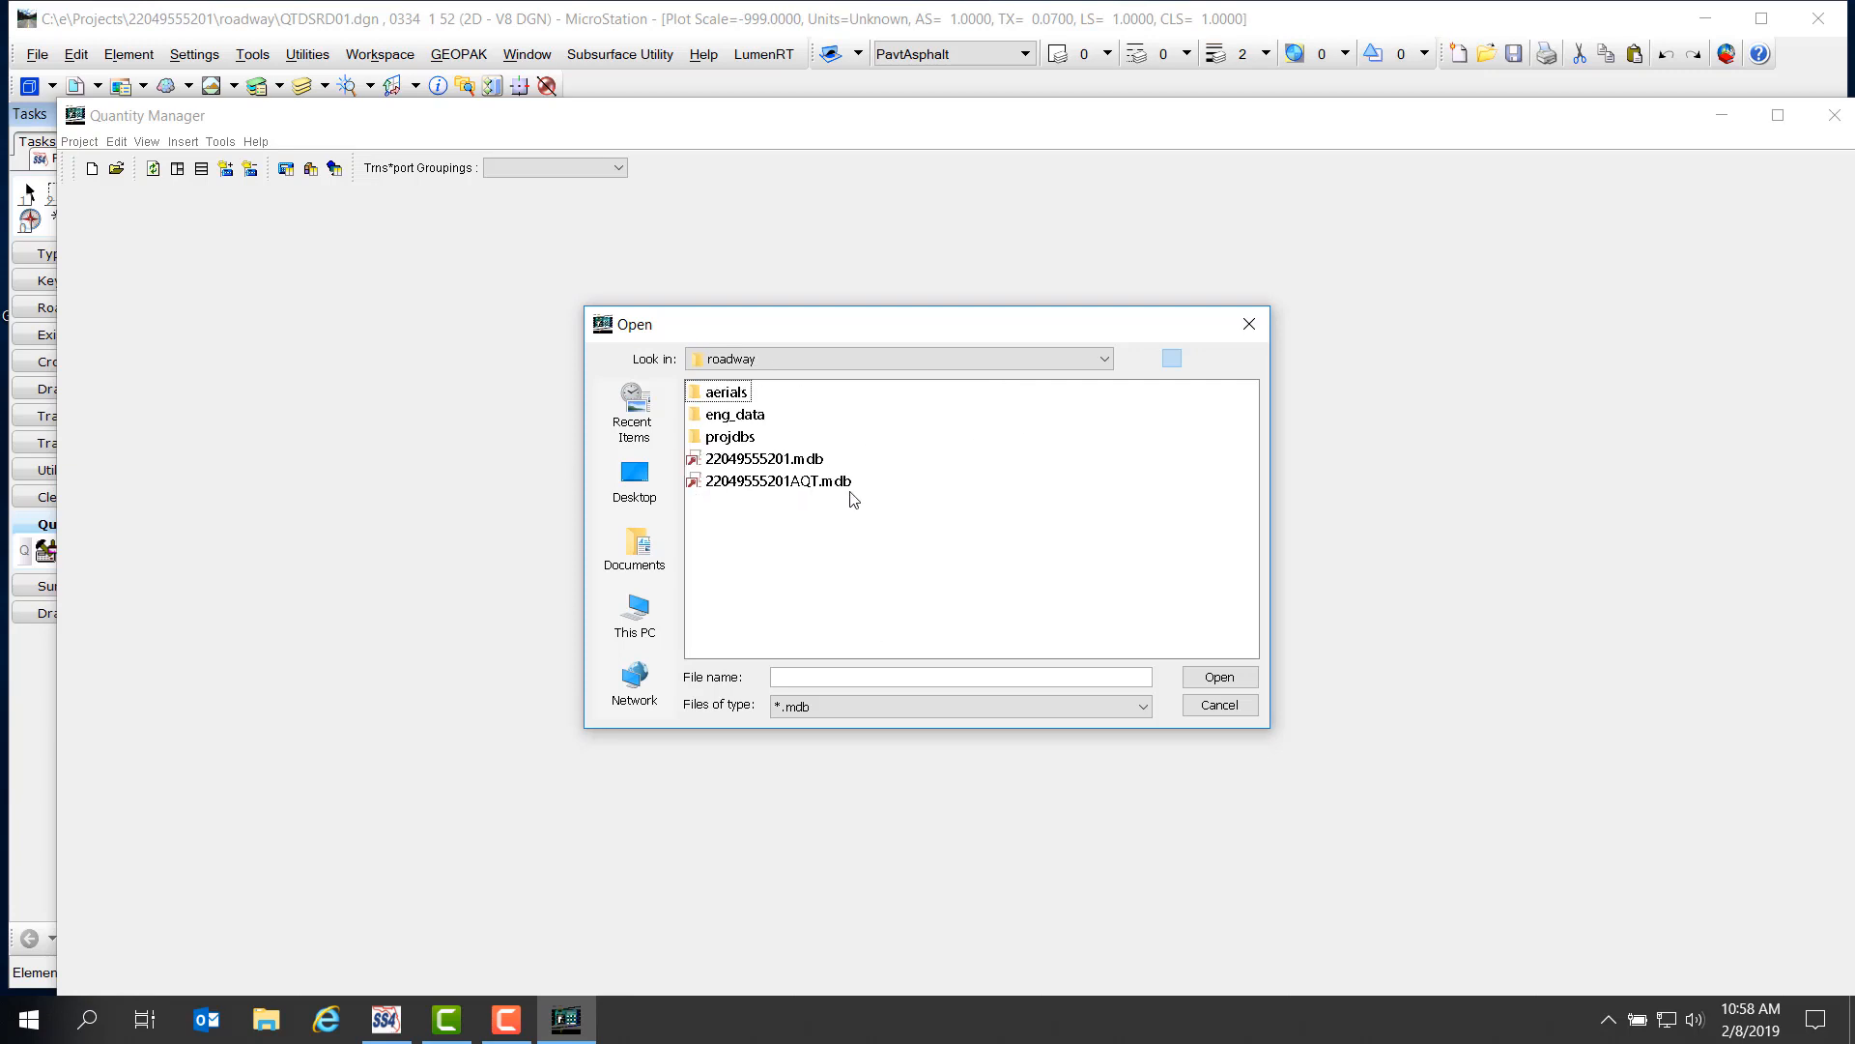
{"action": "left_click", "coordinate": [762, 483]}
{"action": "double_click", "coordinate": [761, 483]}
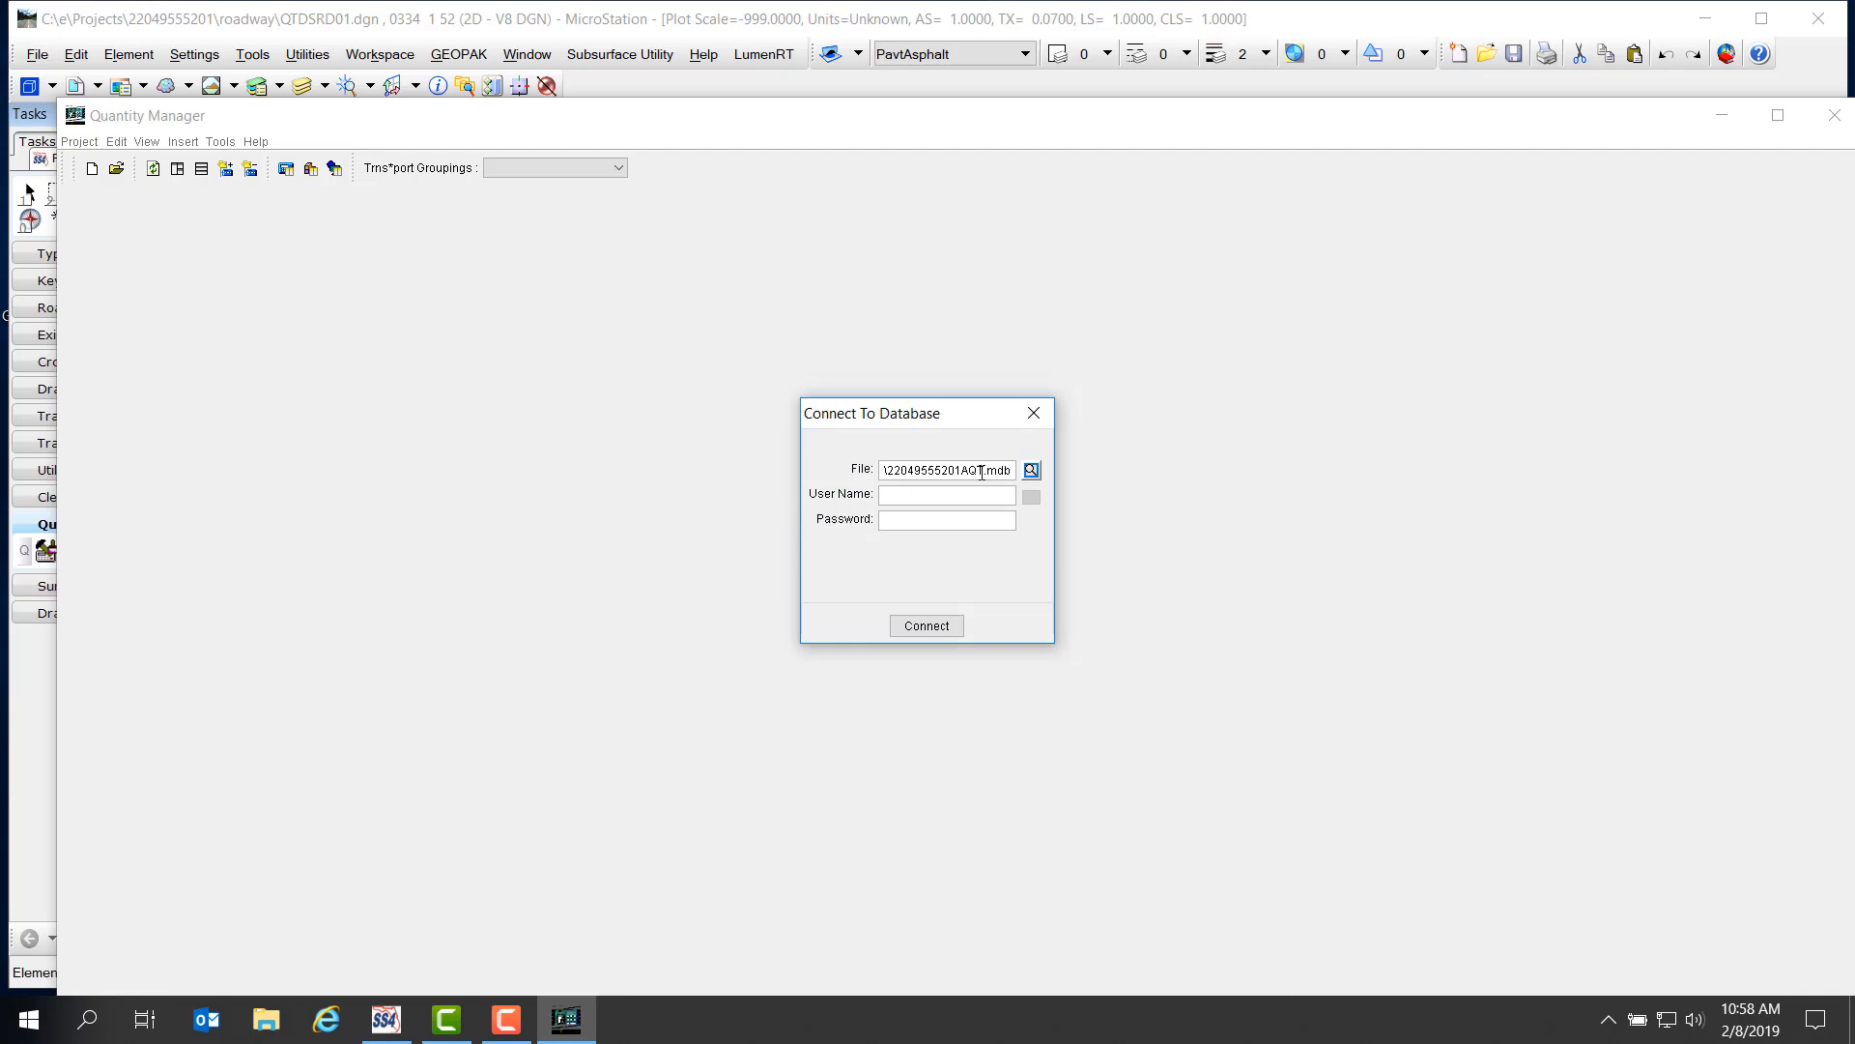
{"action": "left_click", "coordinate": [936, 629]}
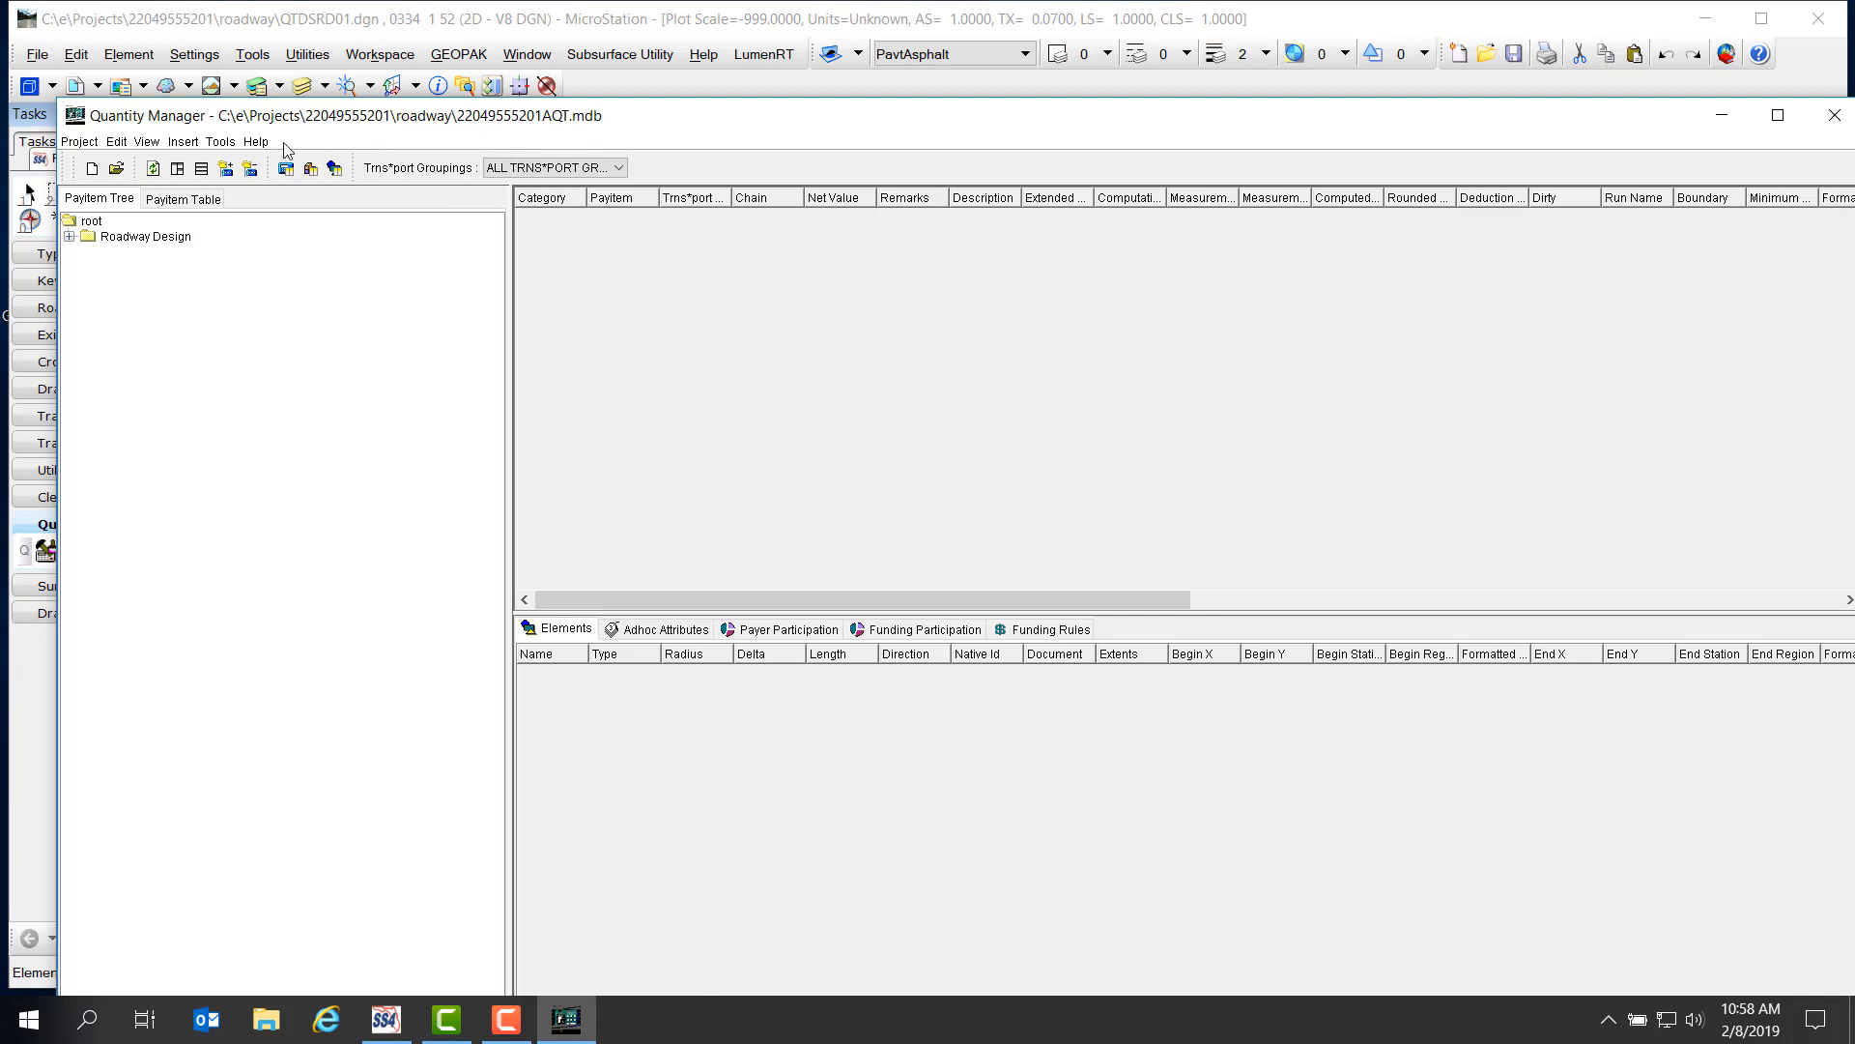
Review the project properties, including the project chain choices and the aecXML project import option, and close them without changes.
{"action": "left_click", "coordinate": [80, 142]}
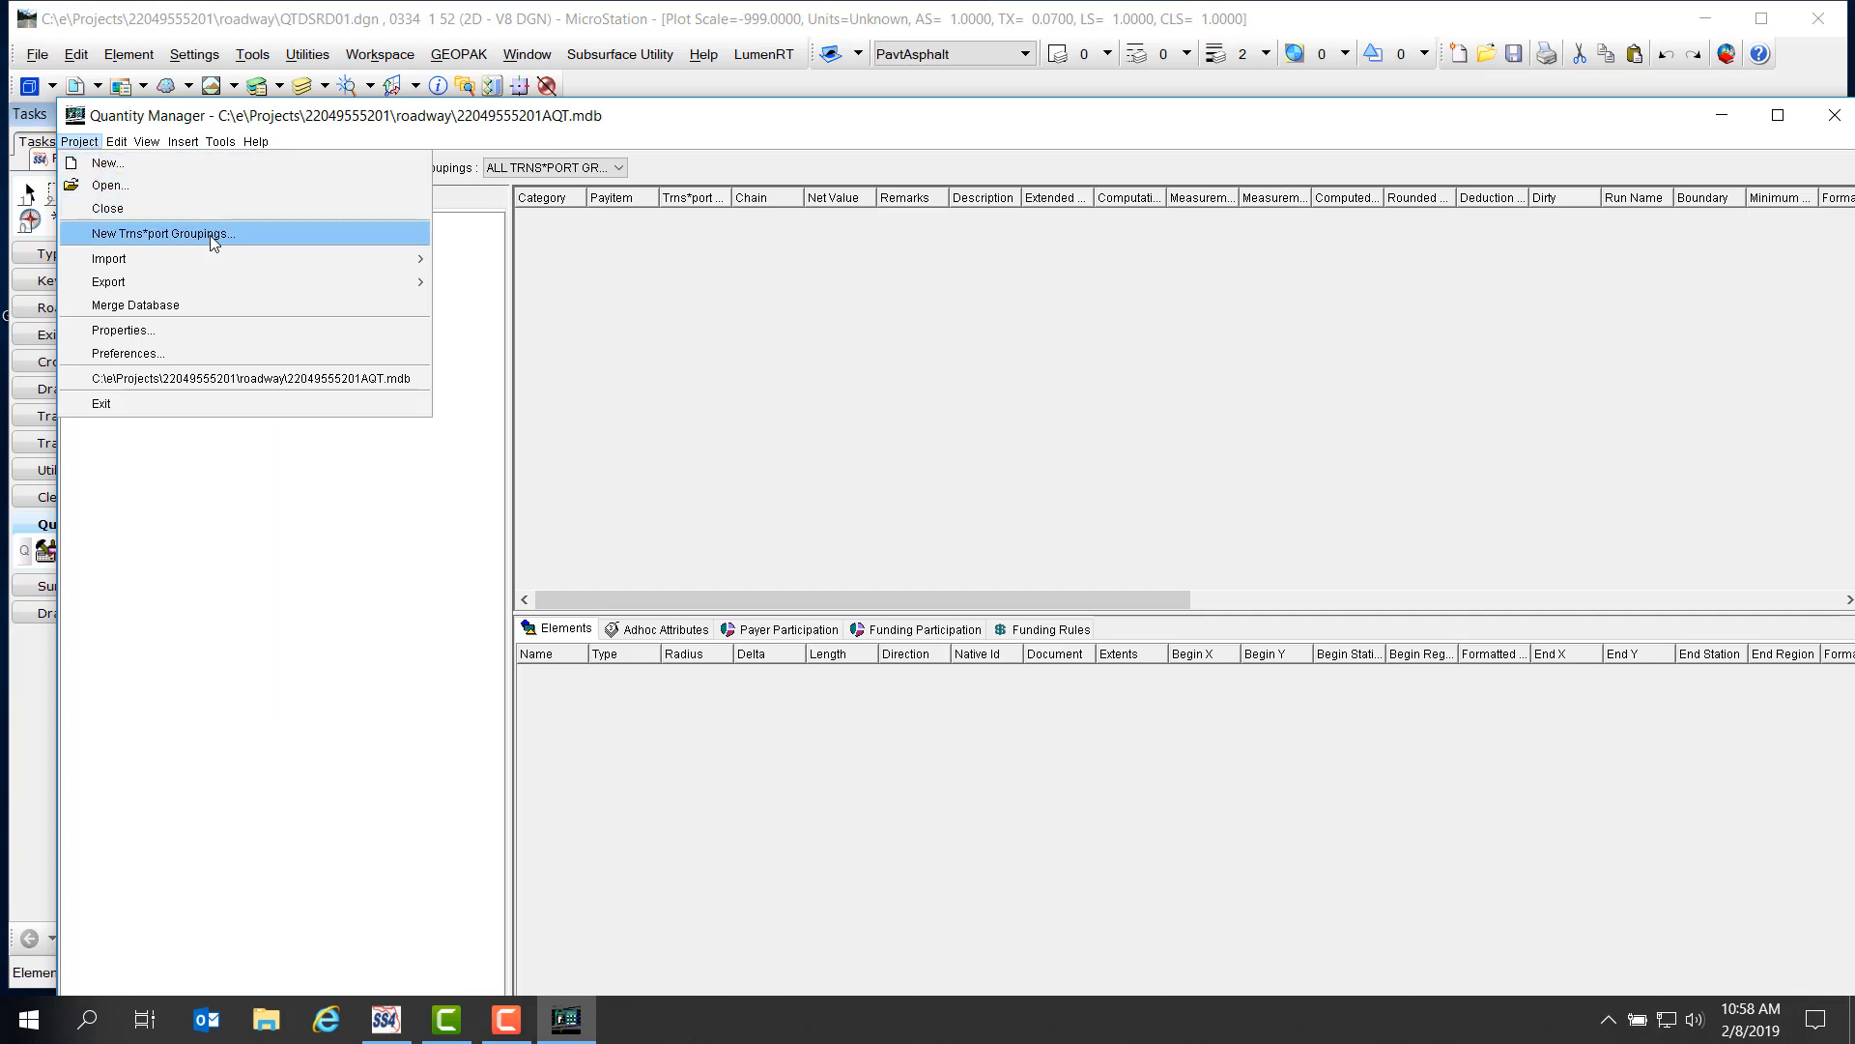
{"action": "mouse_move", "coordinate": [185, 256]}
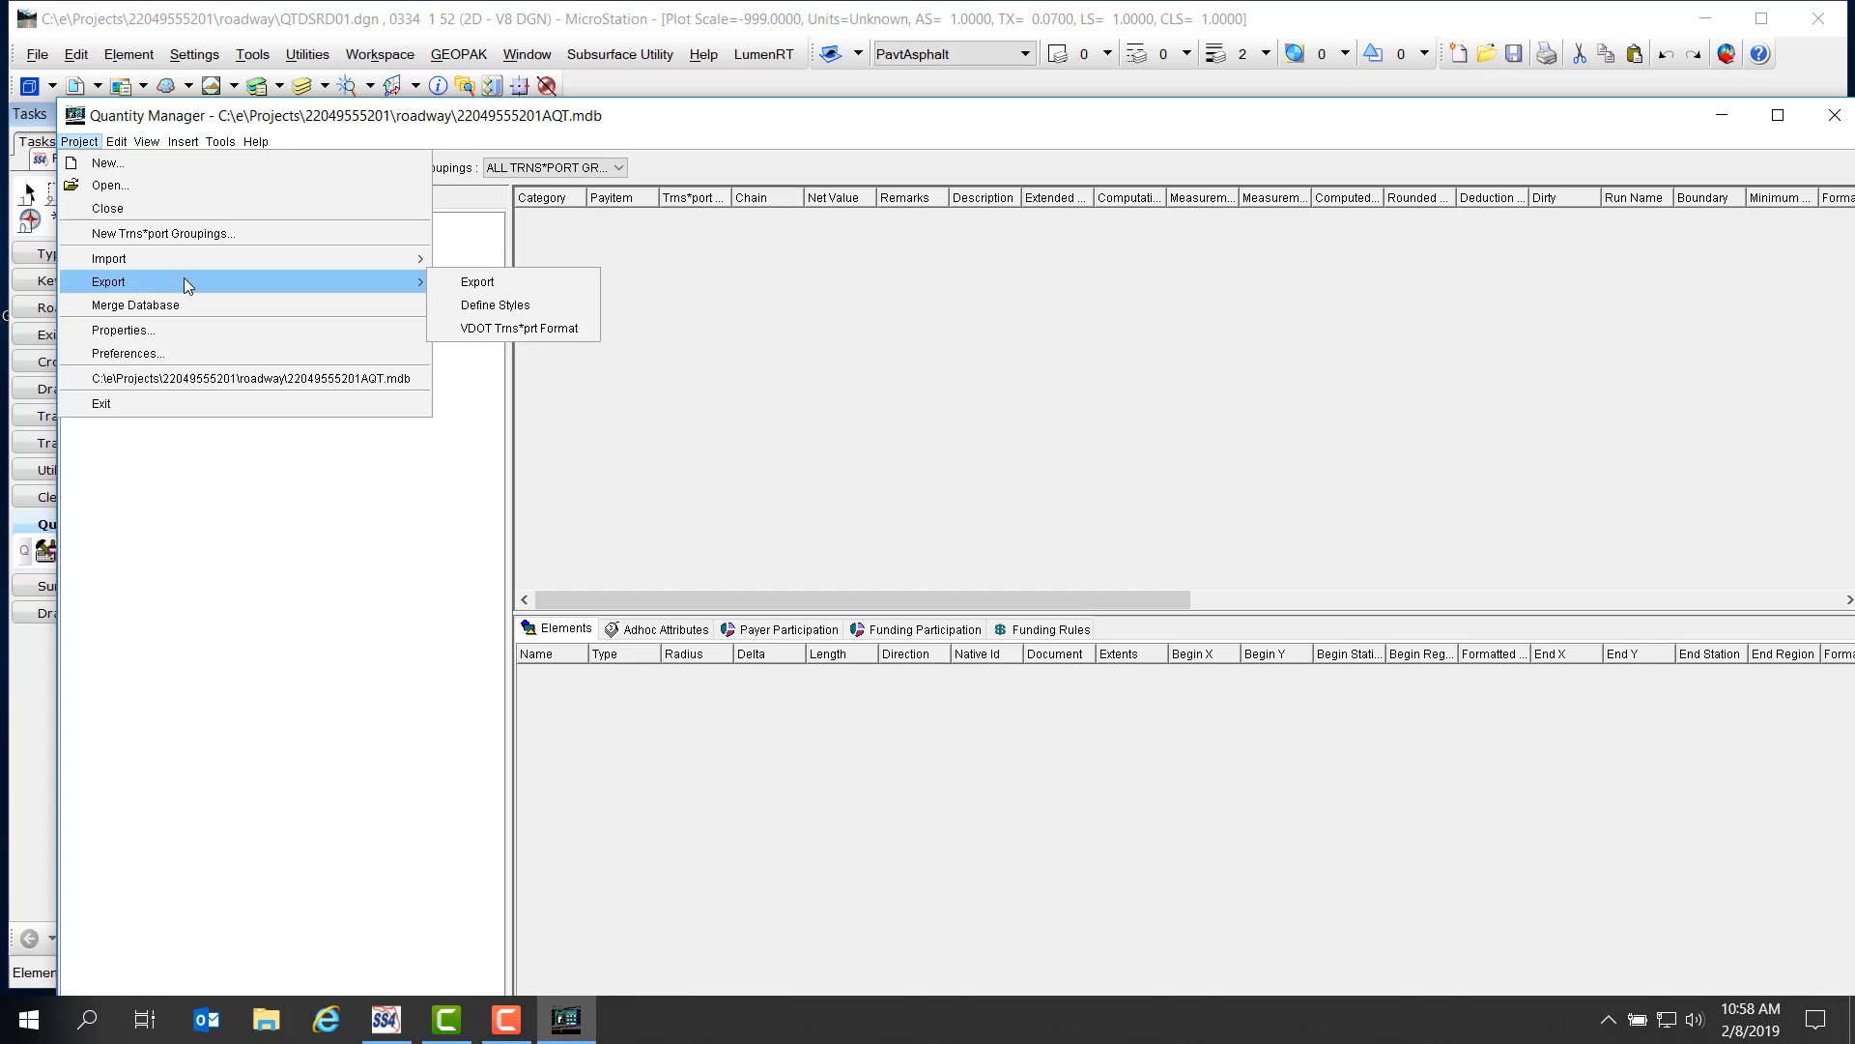
{"action": "left_click", "coordinate": [164, 331]}
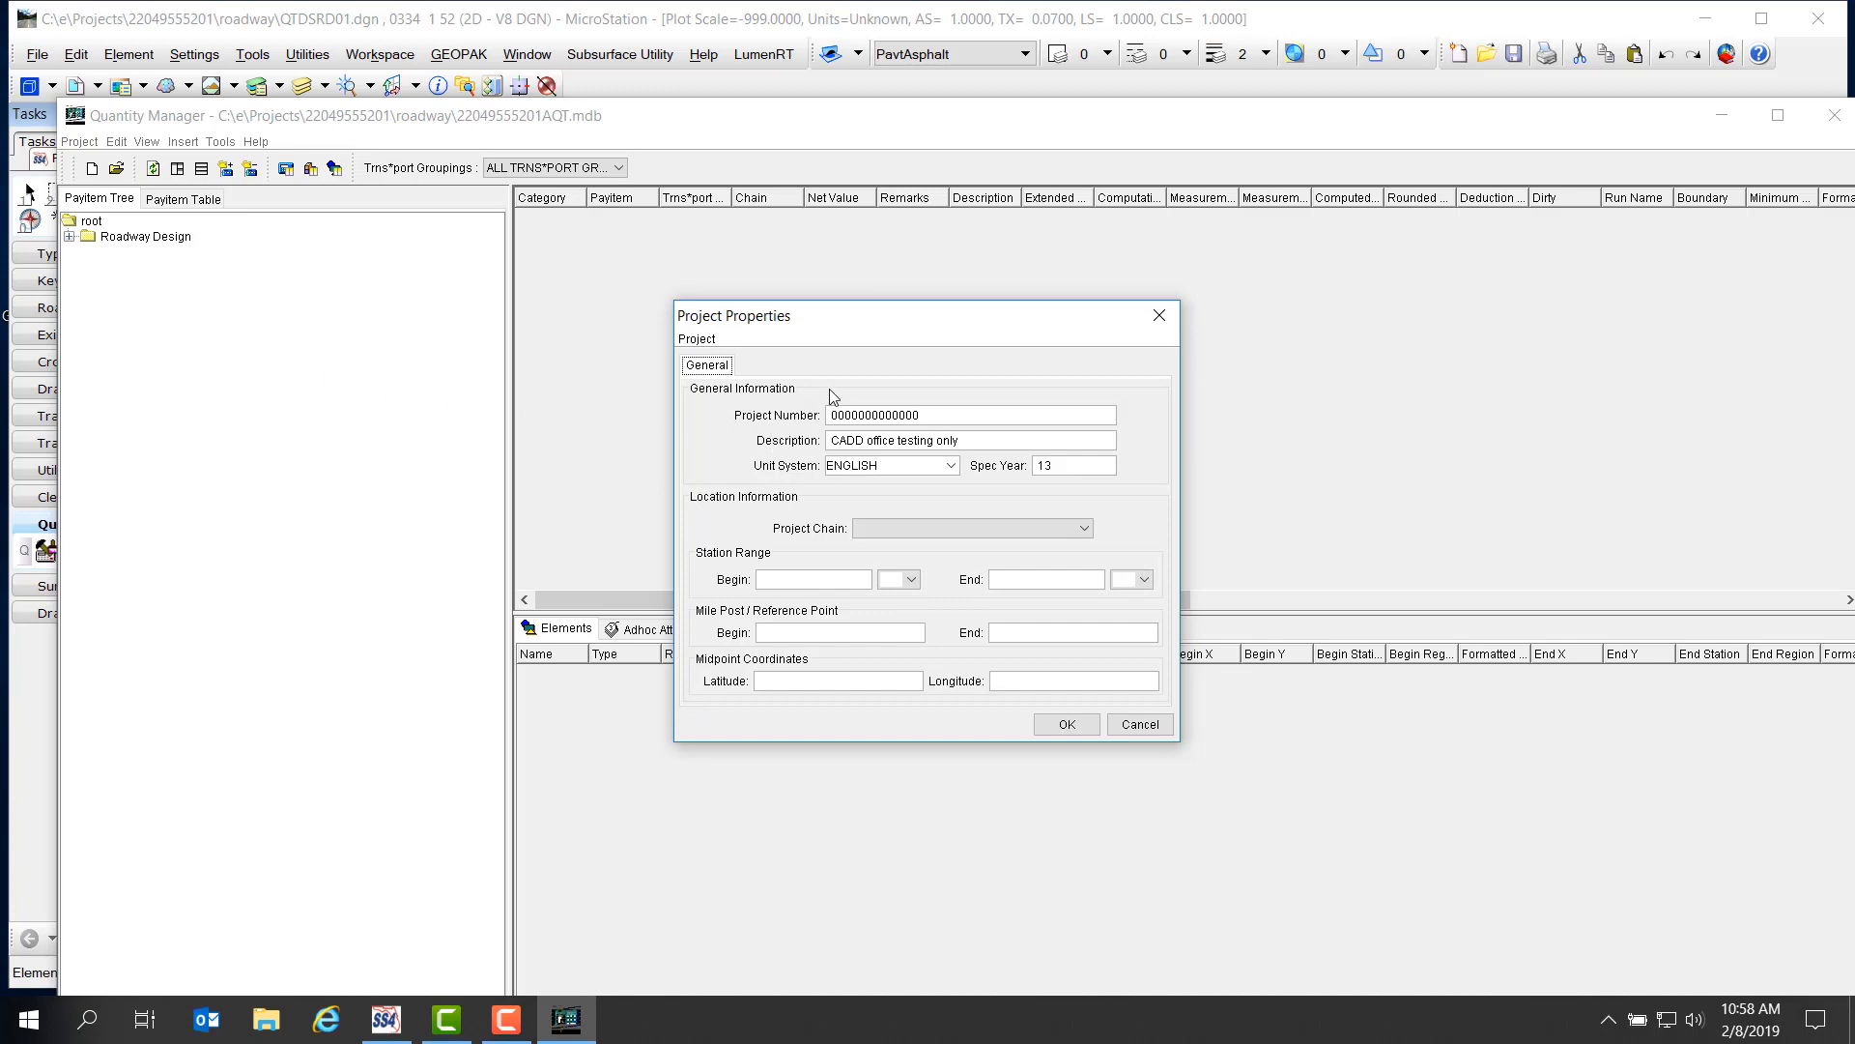
{"action": "left_click", "coordinate": [1083, 530]}
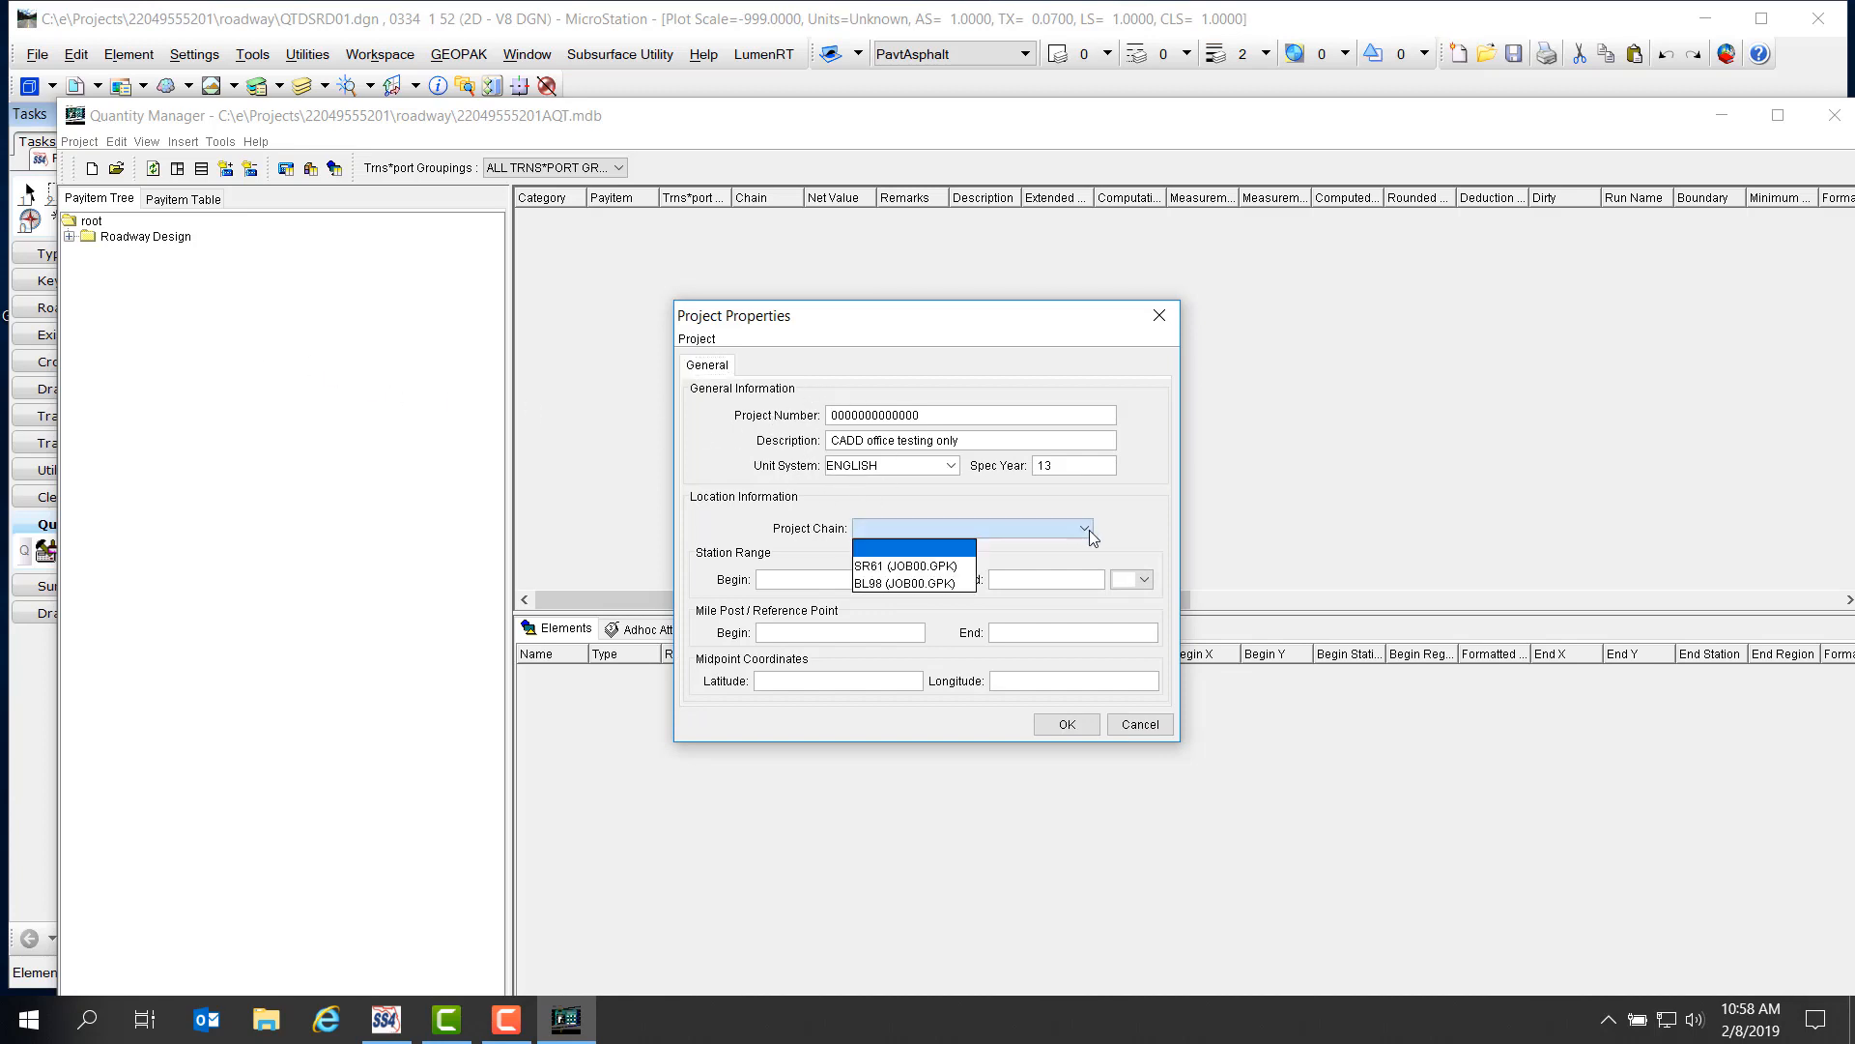
{"action": "left_click", "coordinate": [1144, 523]}
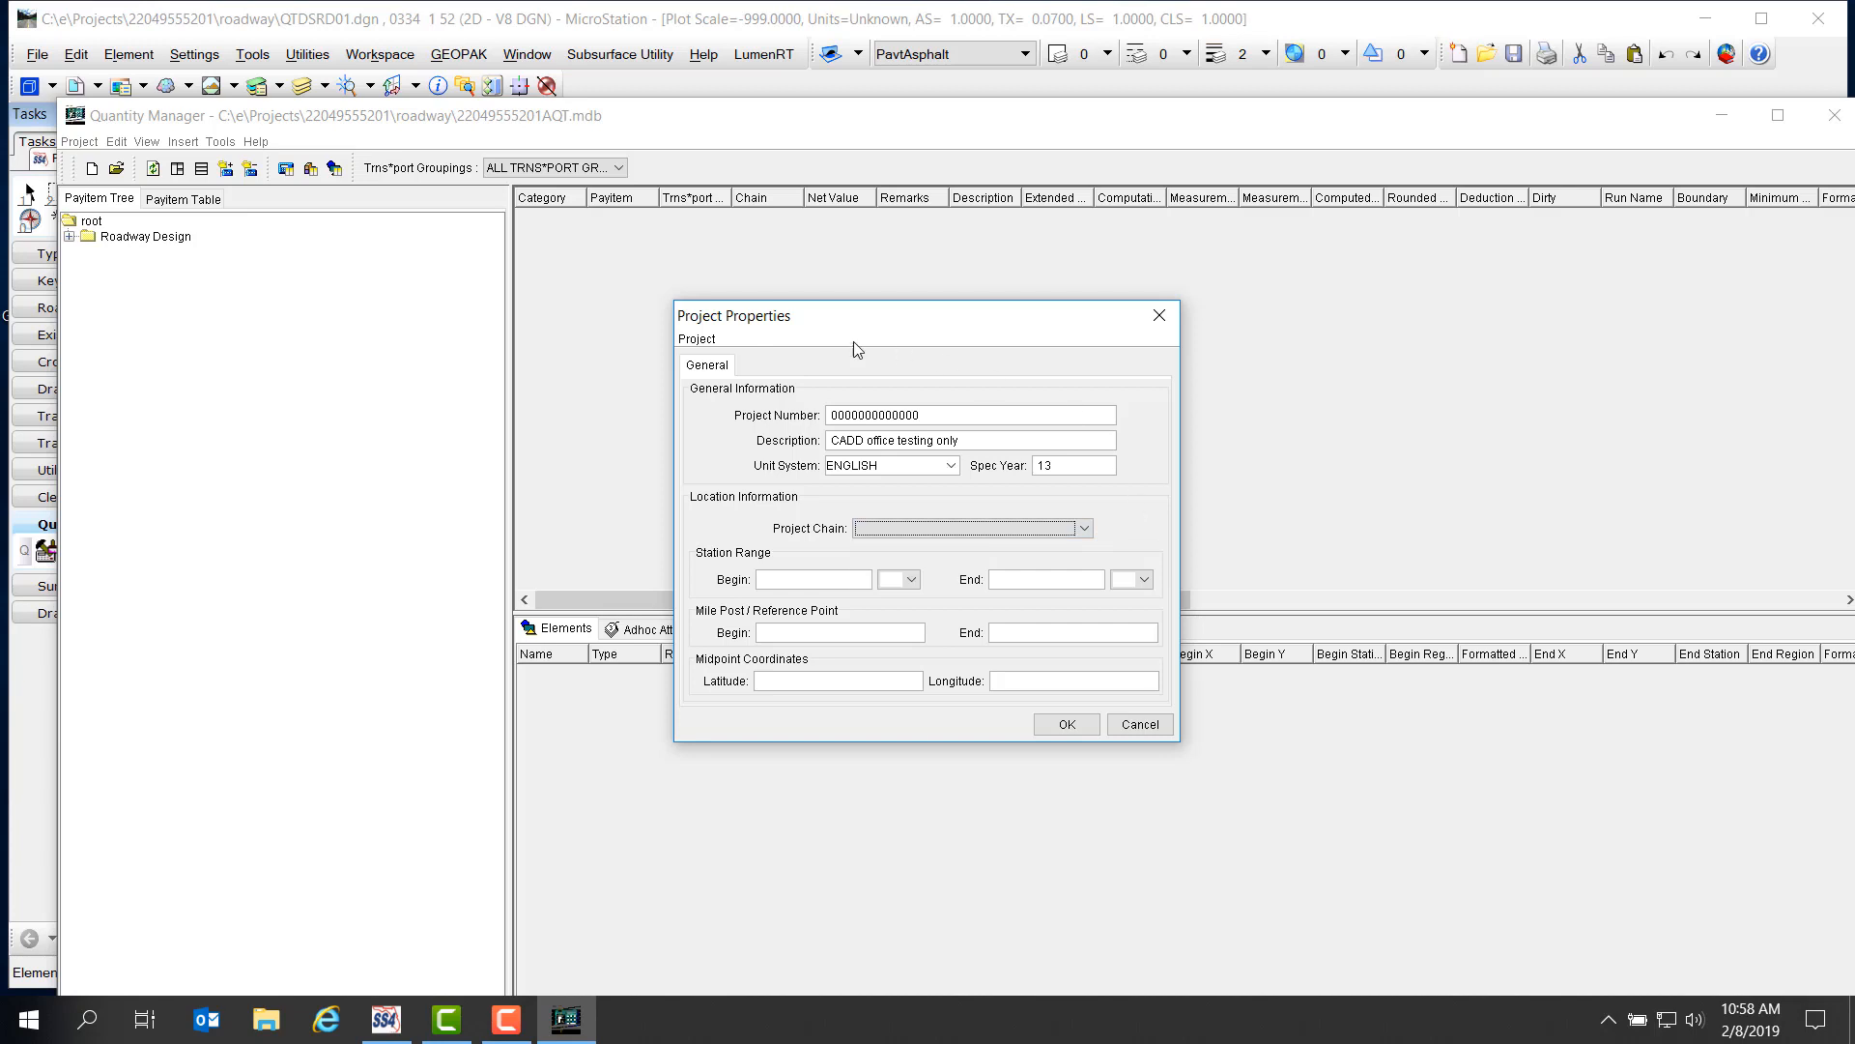
{"action": "left_click", "coordinate": [696, 338]}
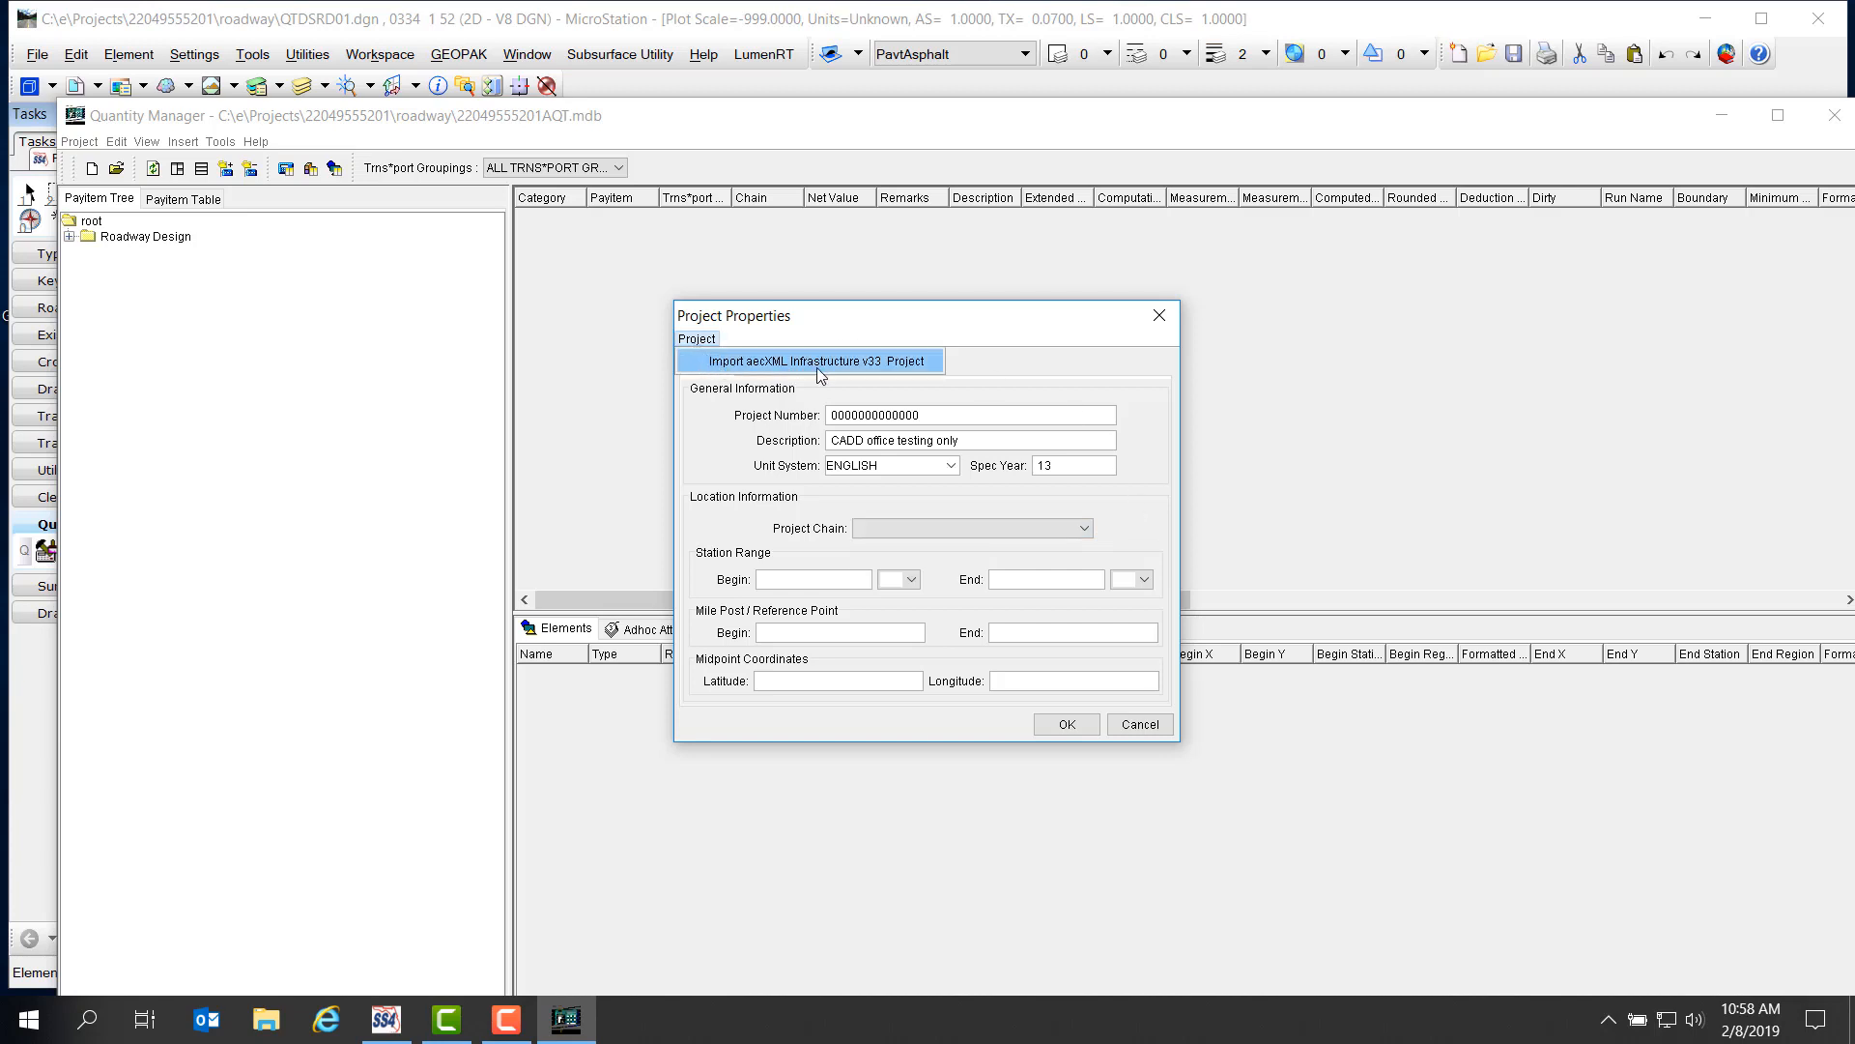
{"action": "left_click", "coordinate": [981, 370]}
{"action": "left_click", "coordinate": [1160, 316]}
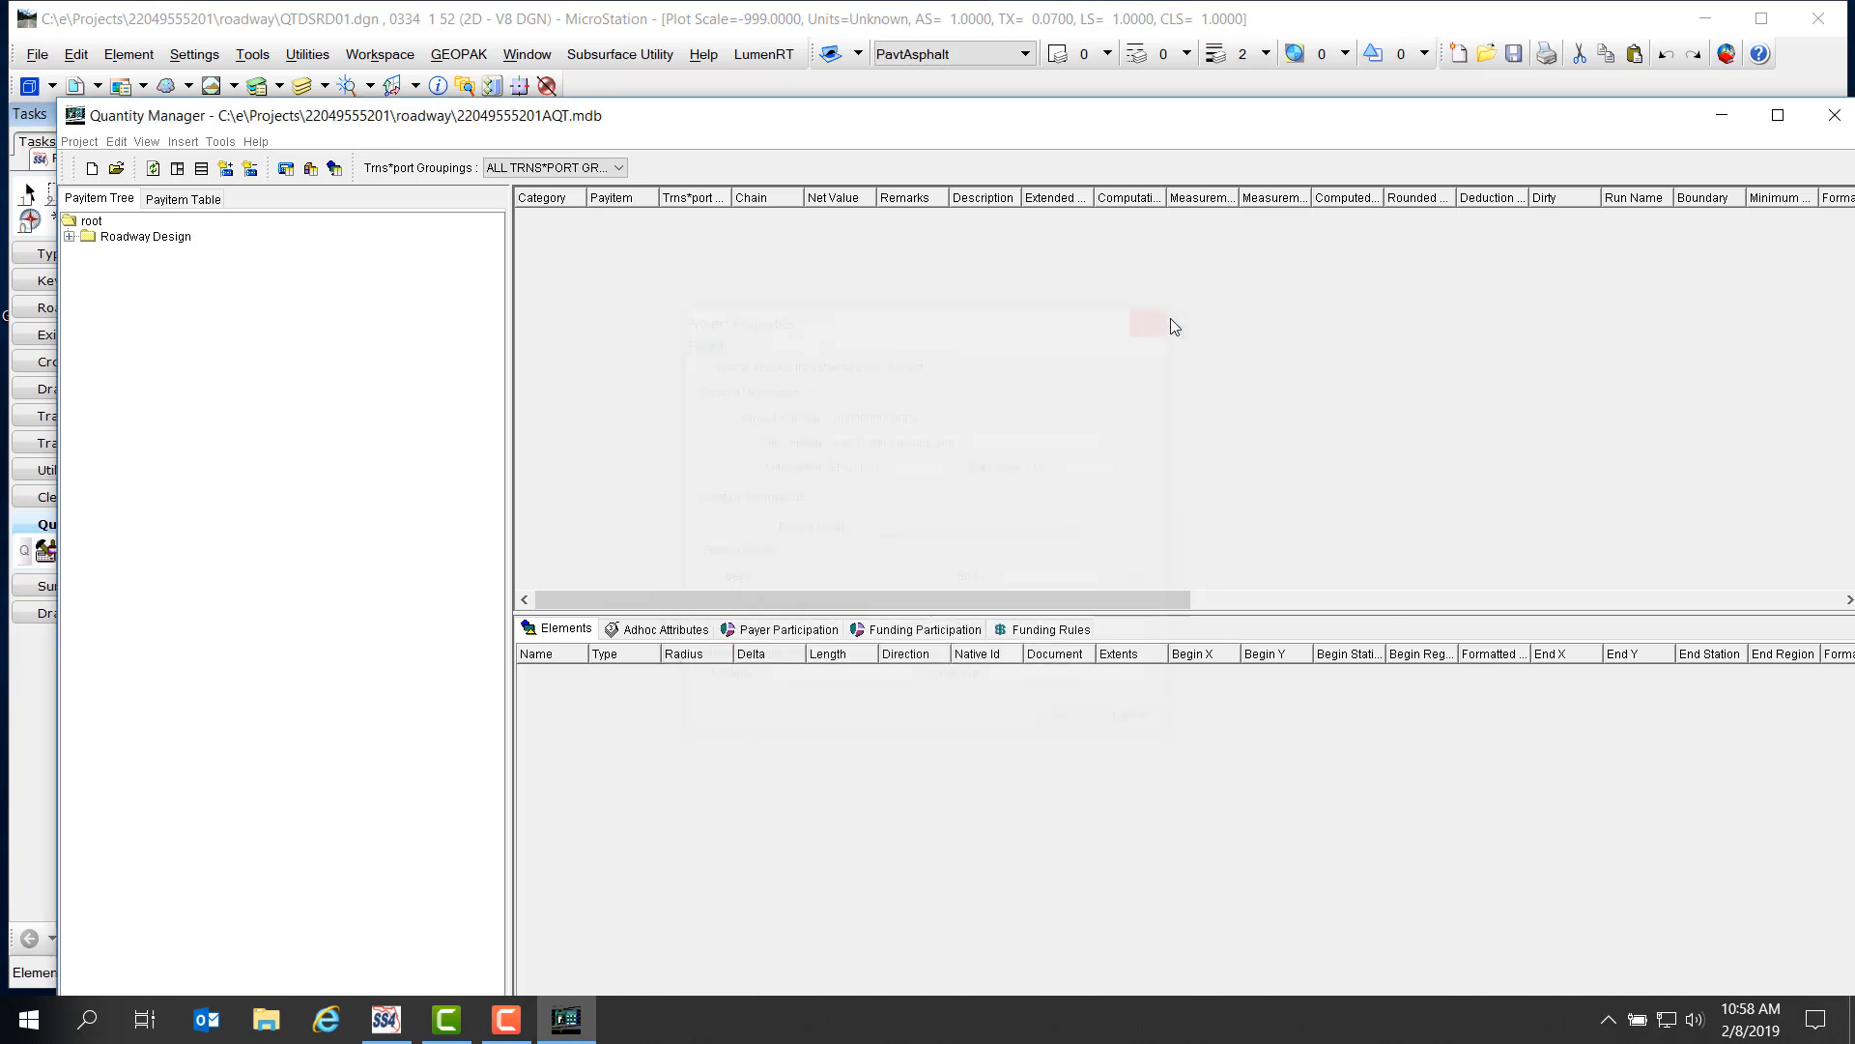
{"action": "left_click", "coordinate": [79, 141]}
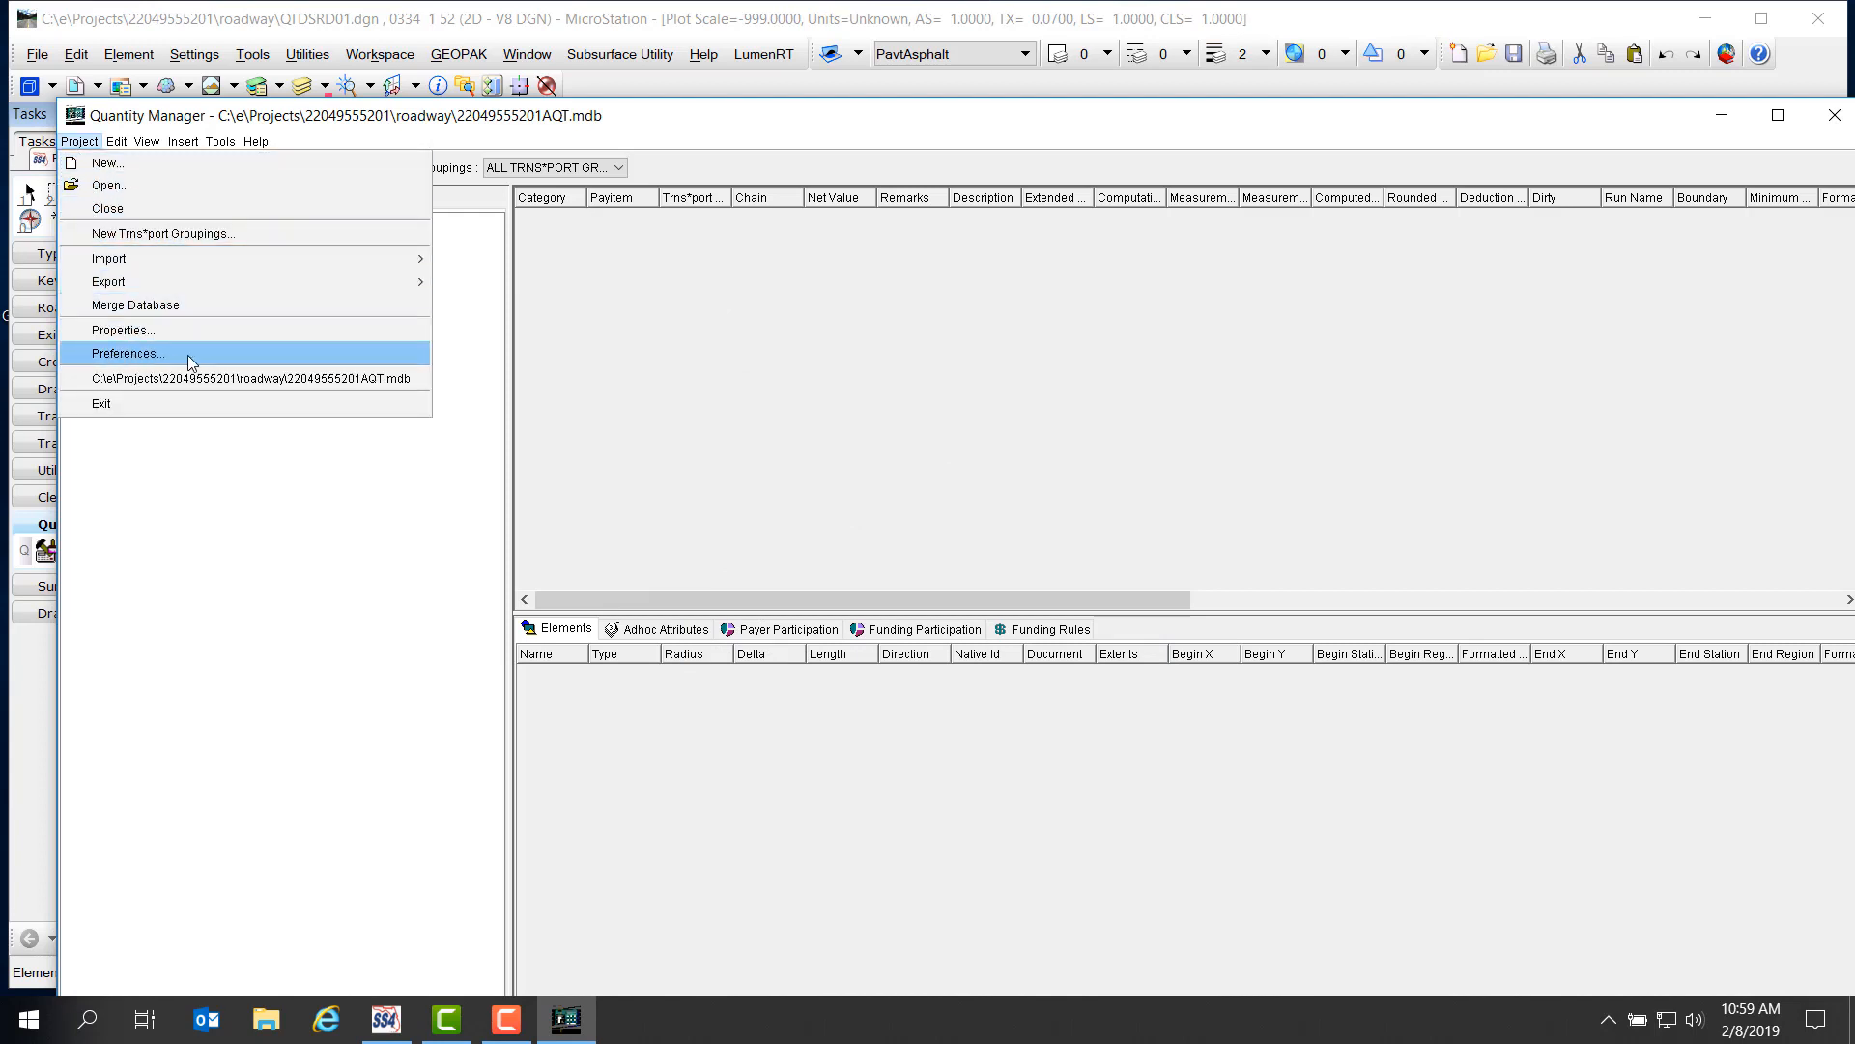
{"action": "left_click", "coordinate": [147, 356]}
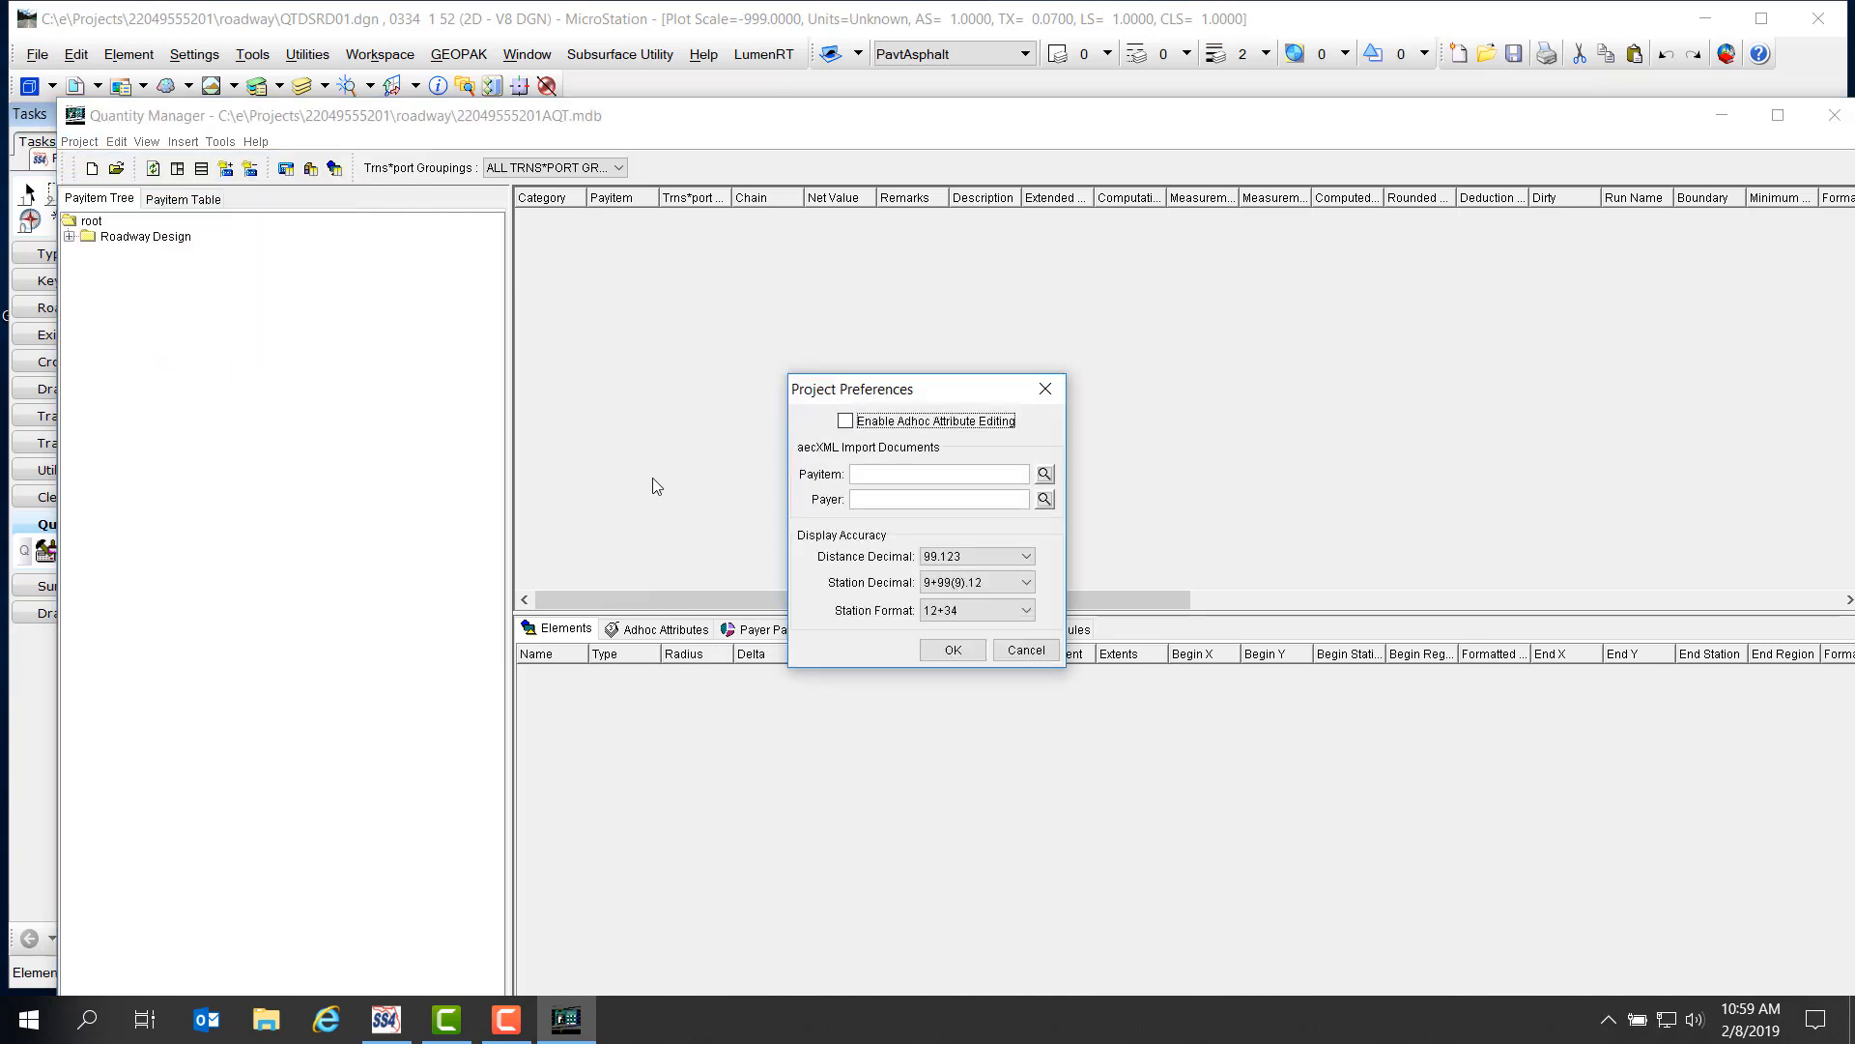
{"action": "left_click", "coordinate": [1044, 474]}
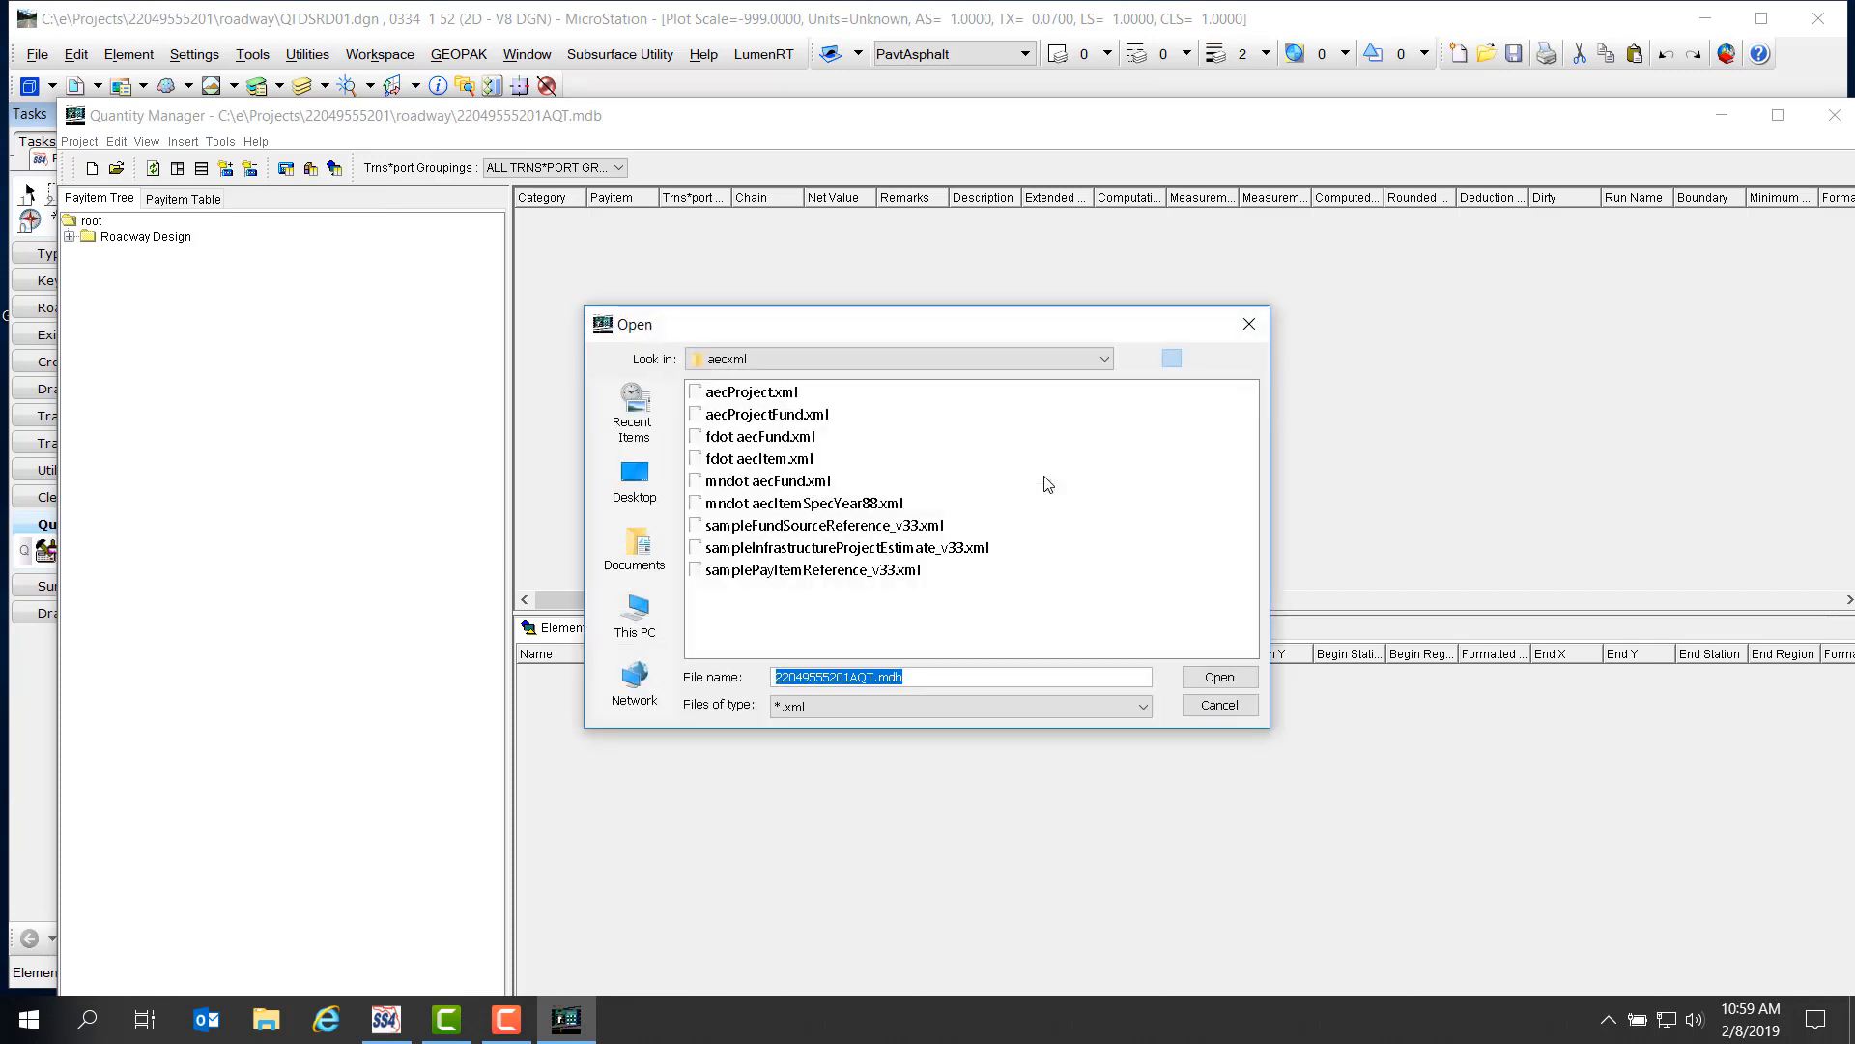
{"action": "left_click", "coordinate": [1105, 358]}
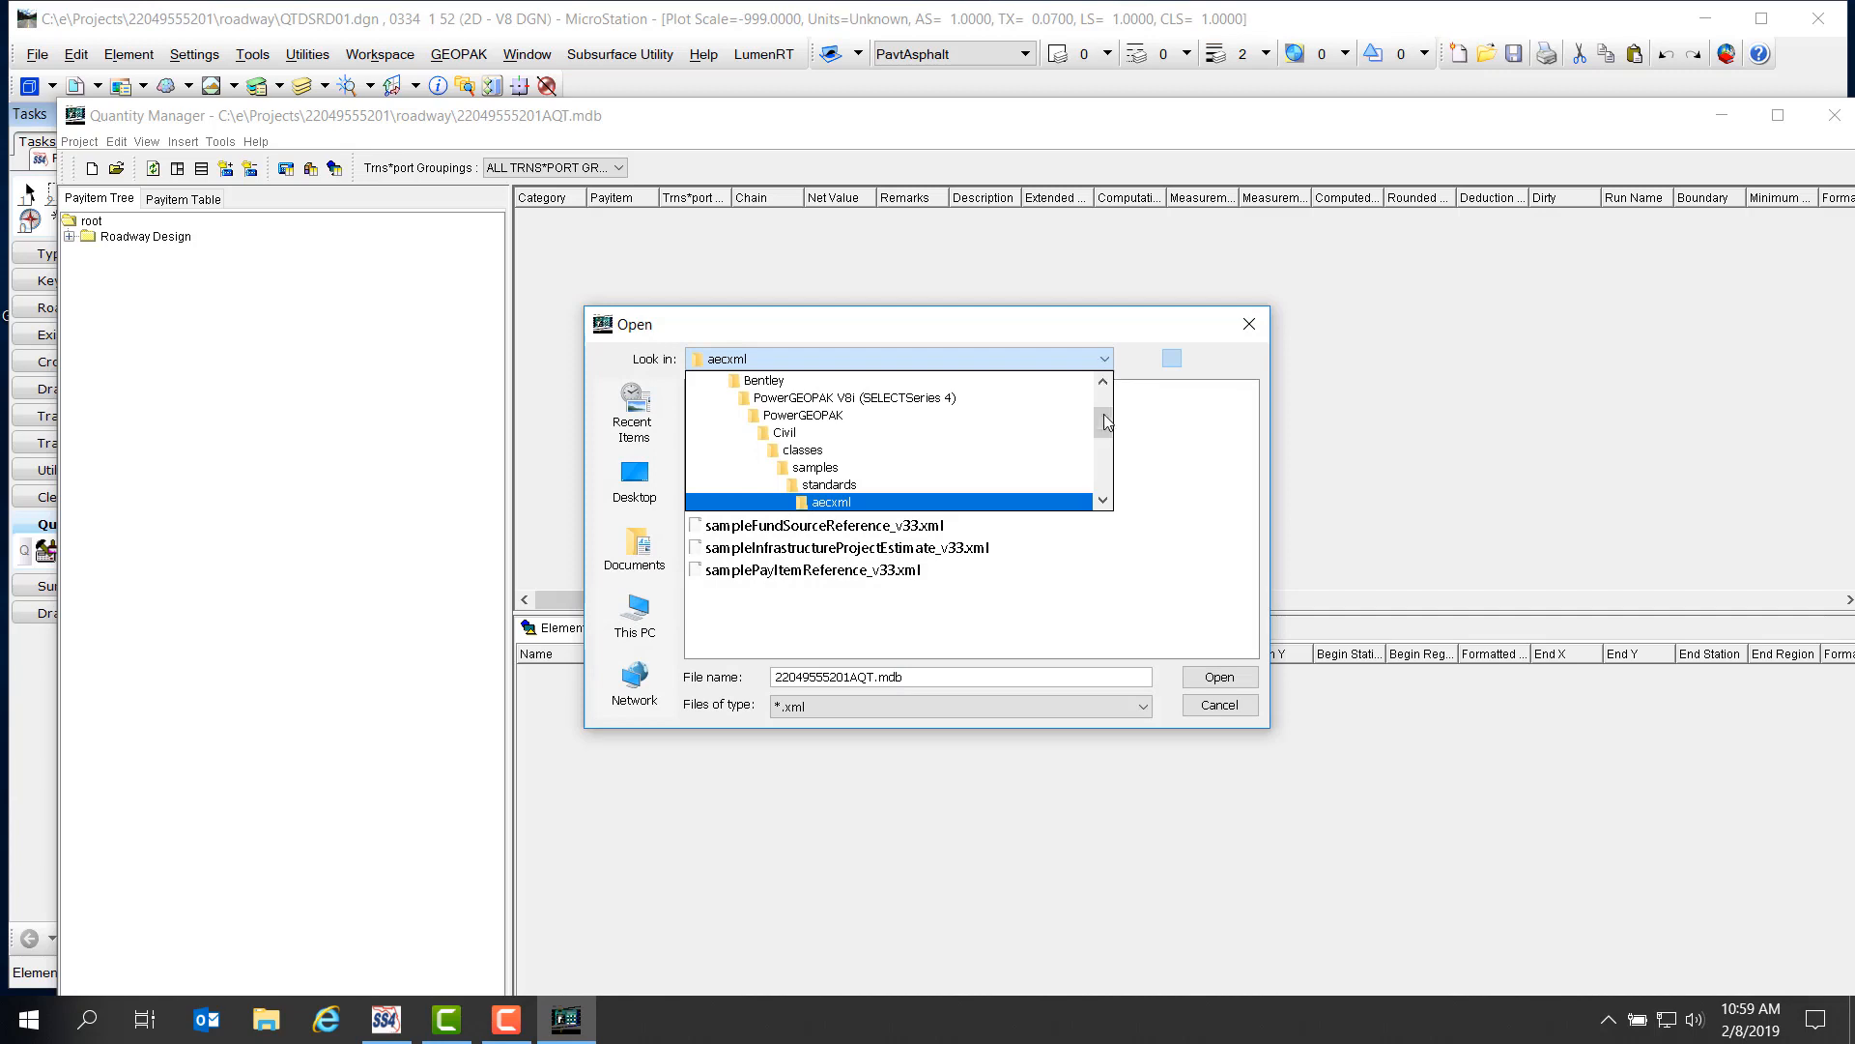
{"action": "left_click_drag", "start_coordinate": [1106, 436], "coordinate": [1106, 392]}
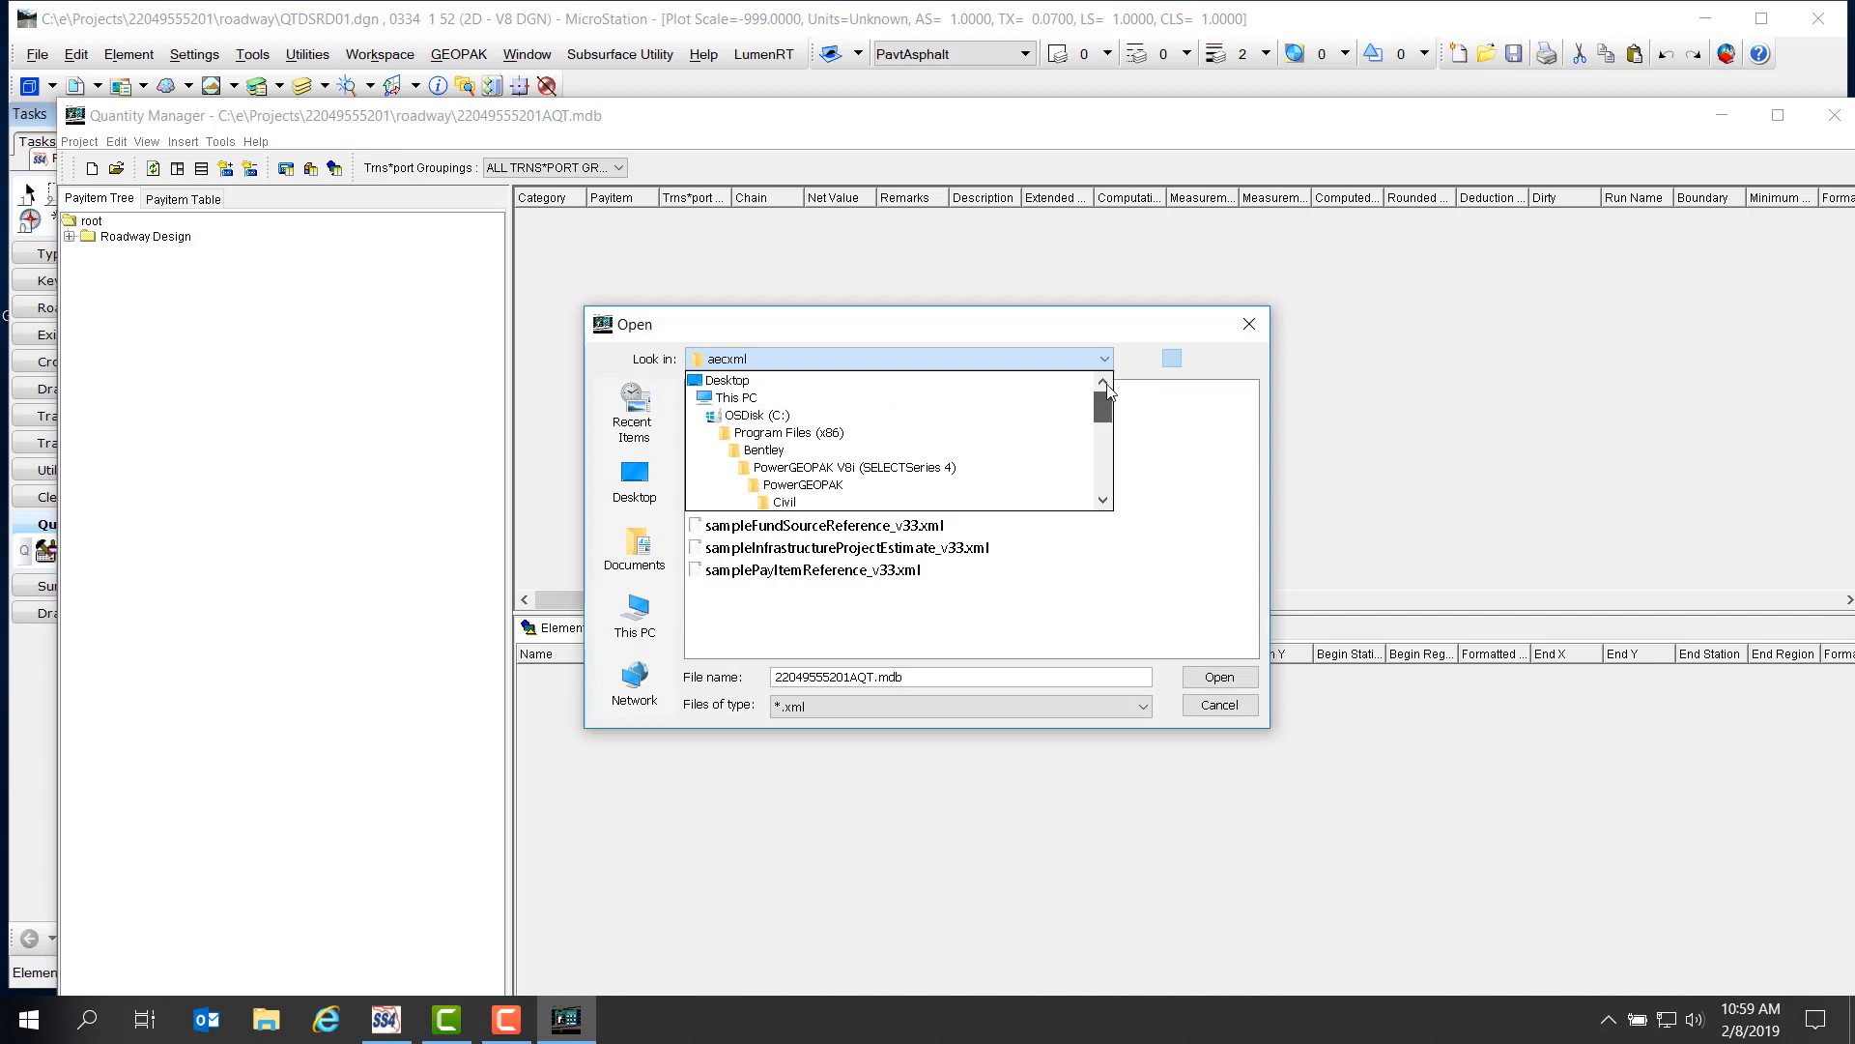
{"action": "left_click", "coordinate": [762, 418]}
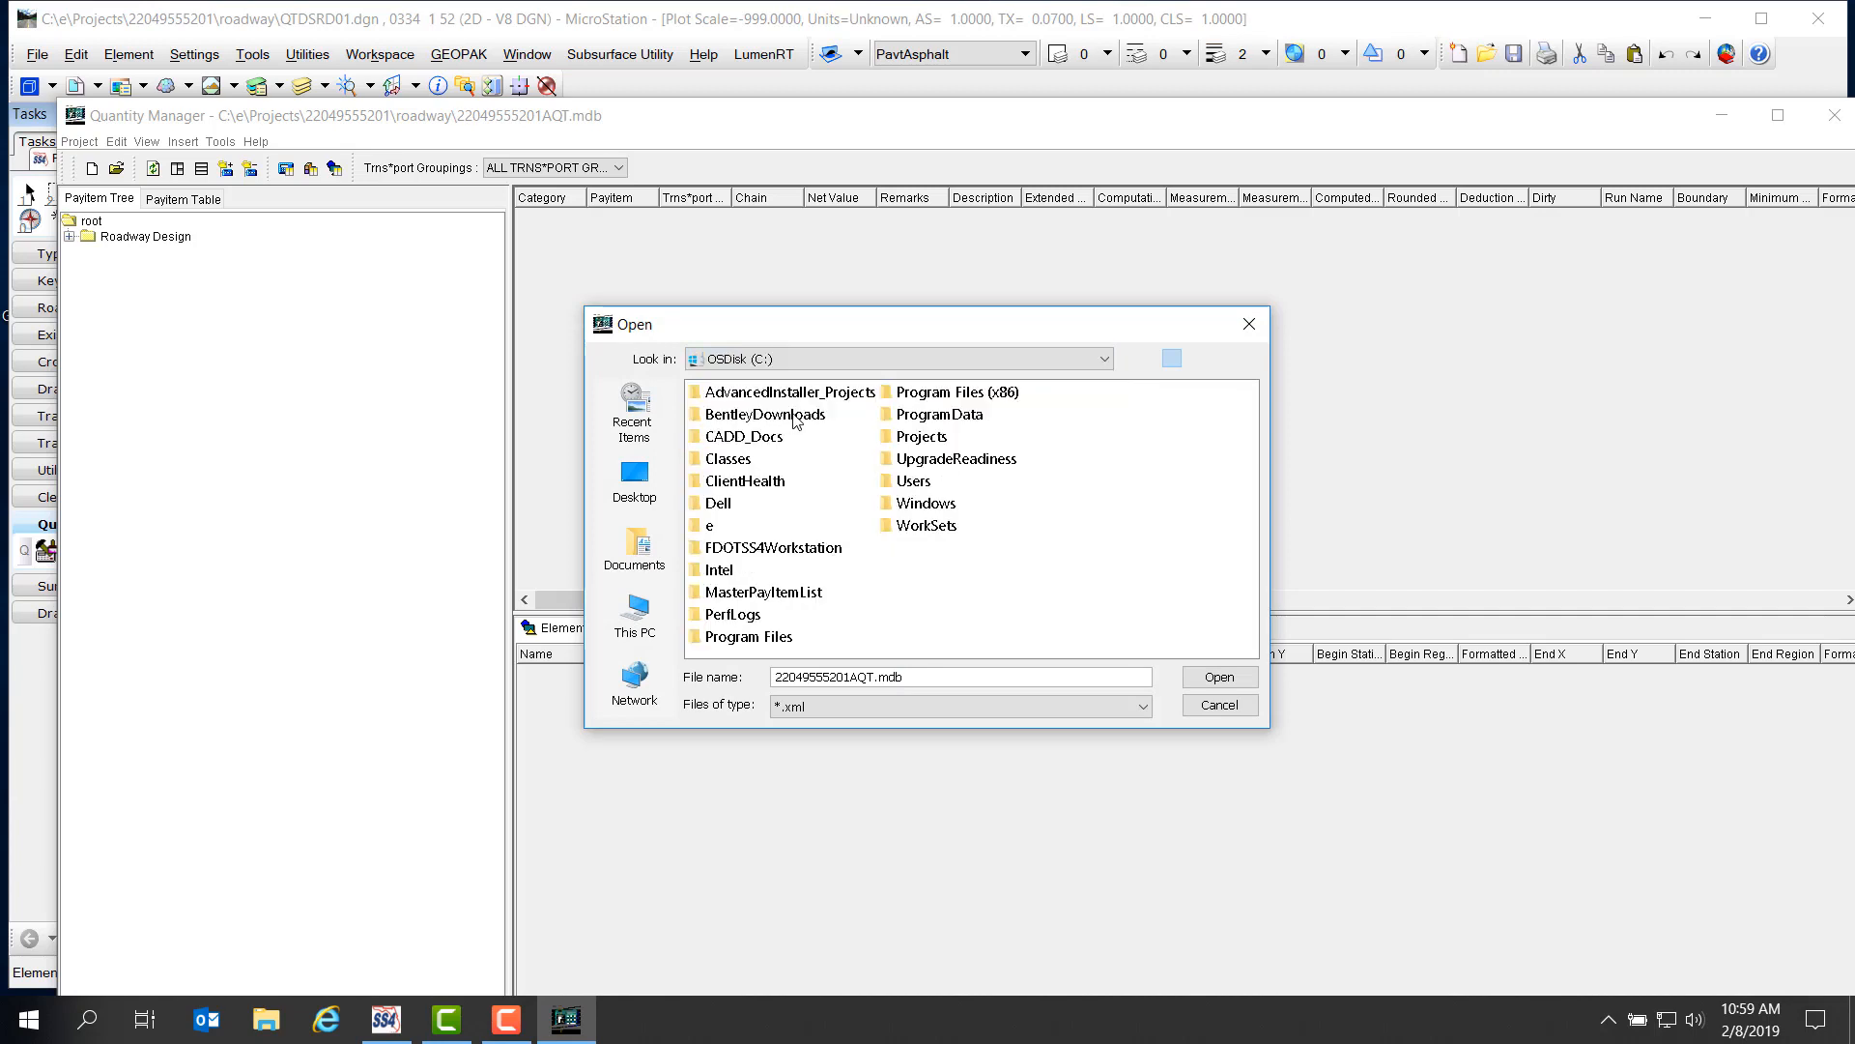
{"action": "left_click", "coordinate": [710, 526]}
{"action": "double_click", "coordinate": [710, 526]}
{"action": "double_click", "coordinate": [742, 394]}
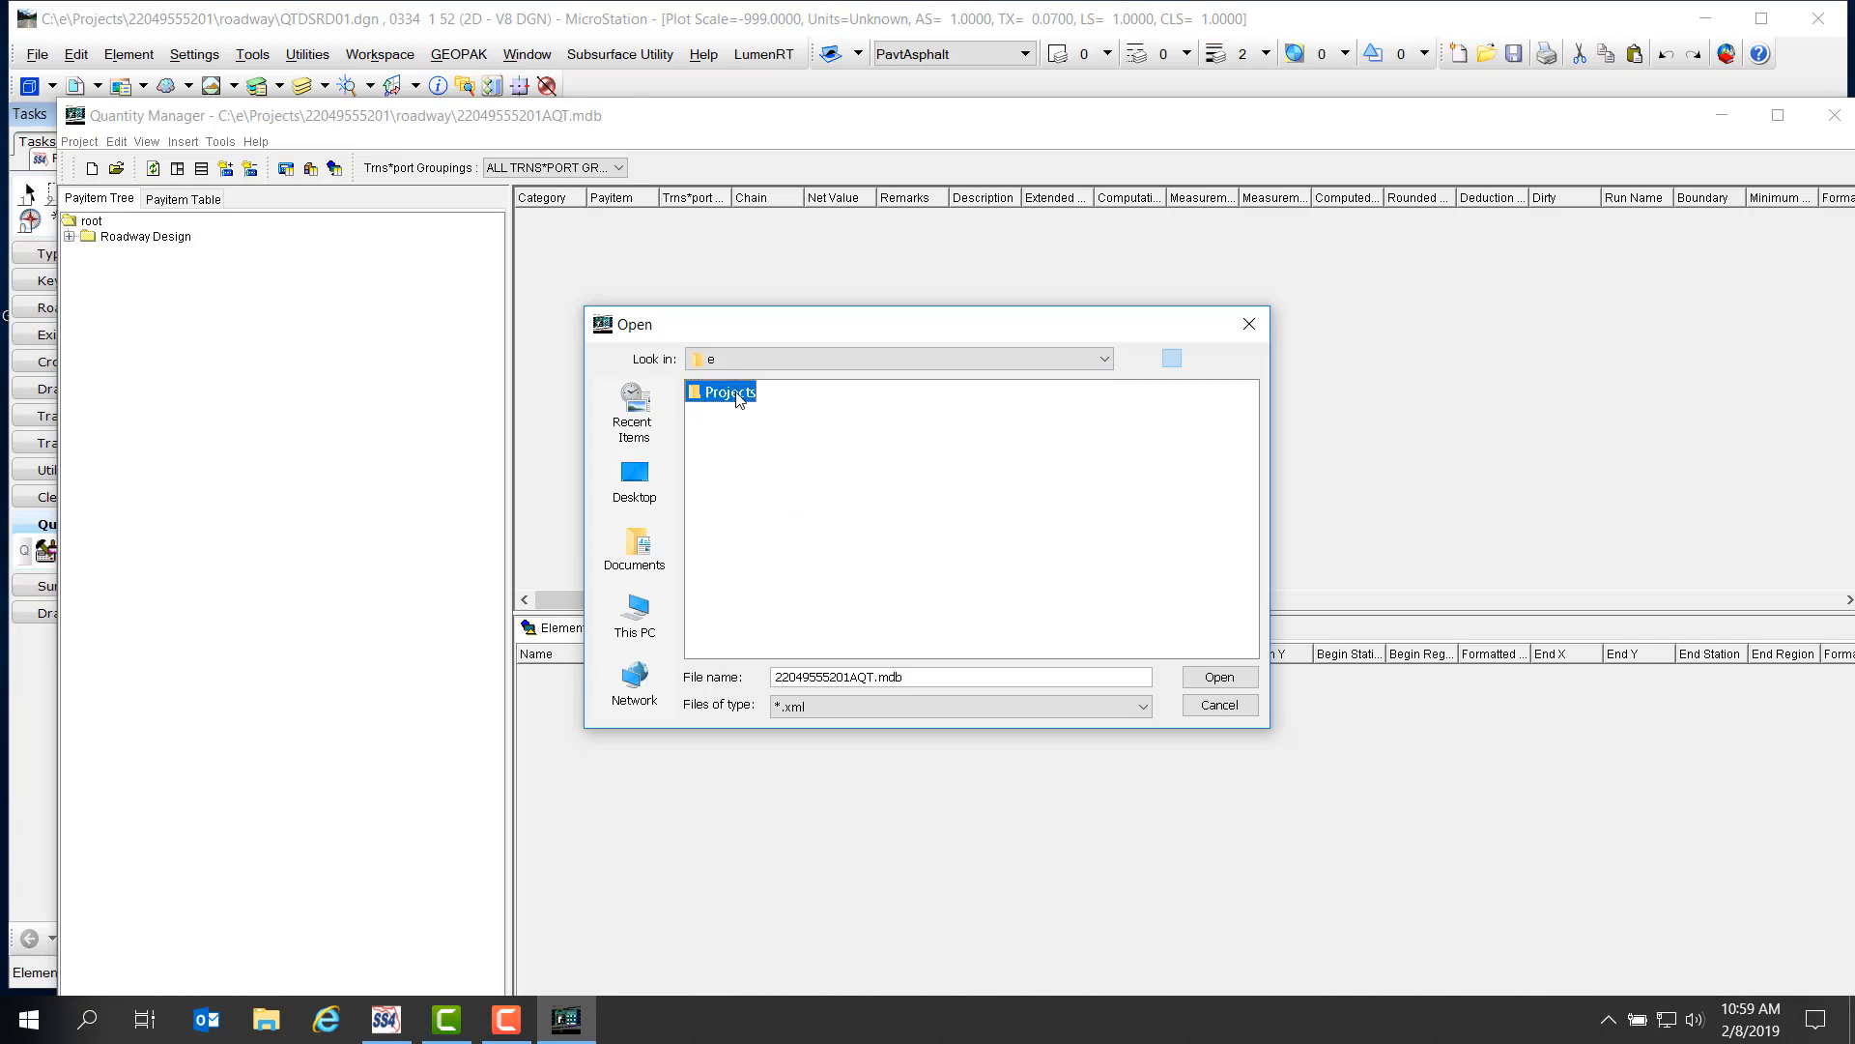
{"action": "double_click", "coordinate": [763, 406]}
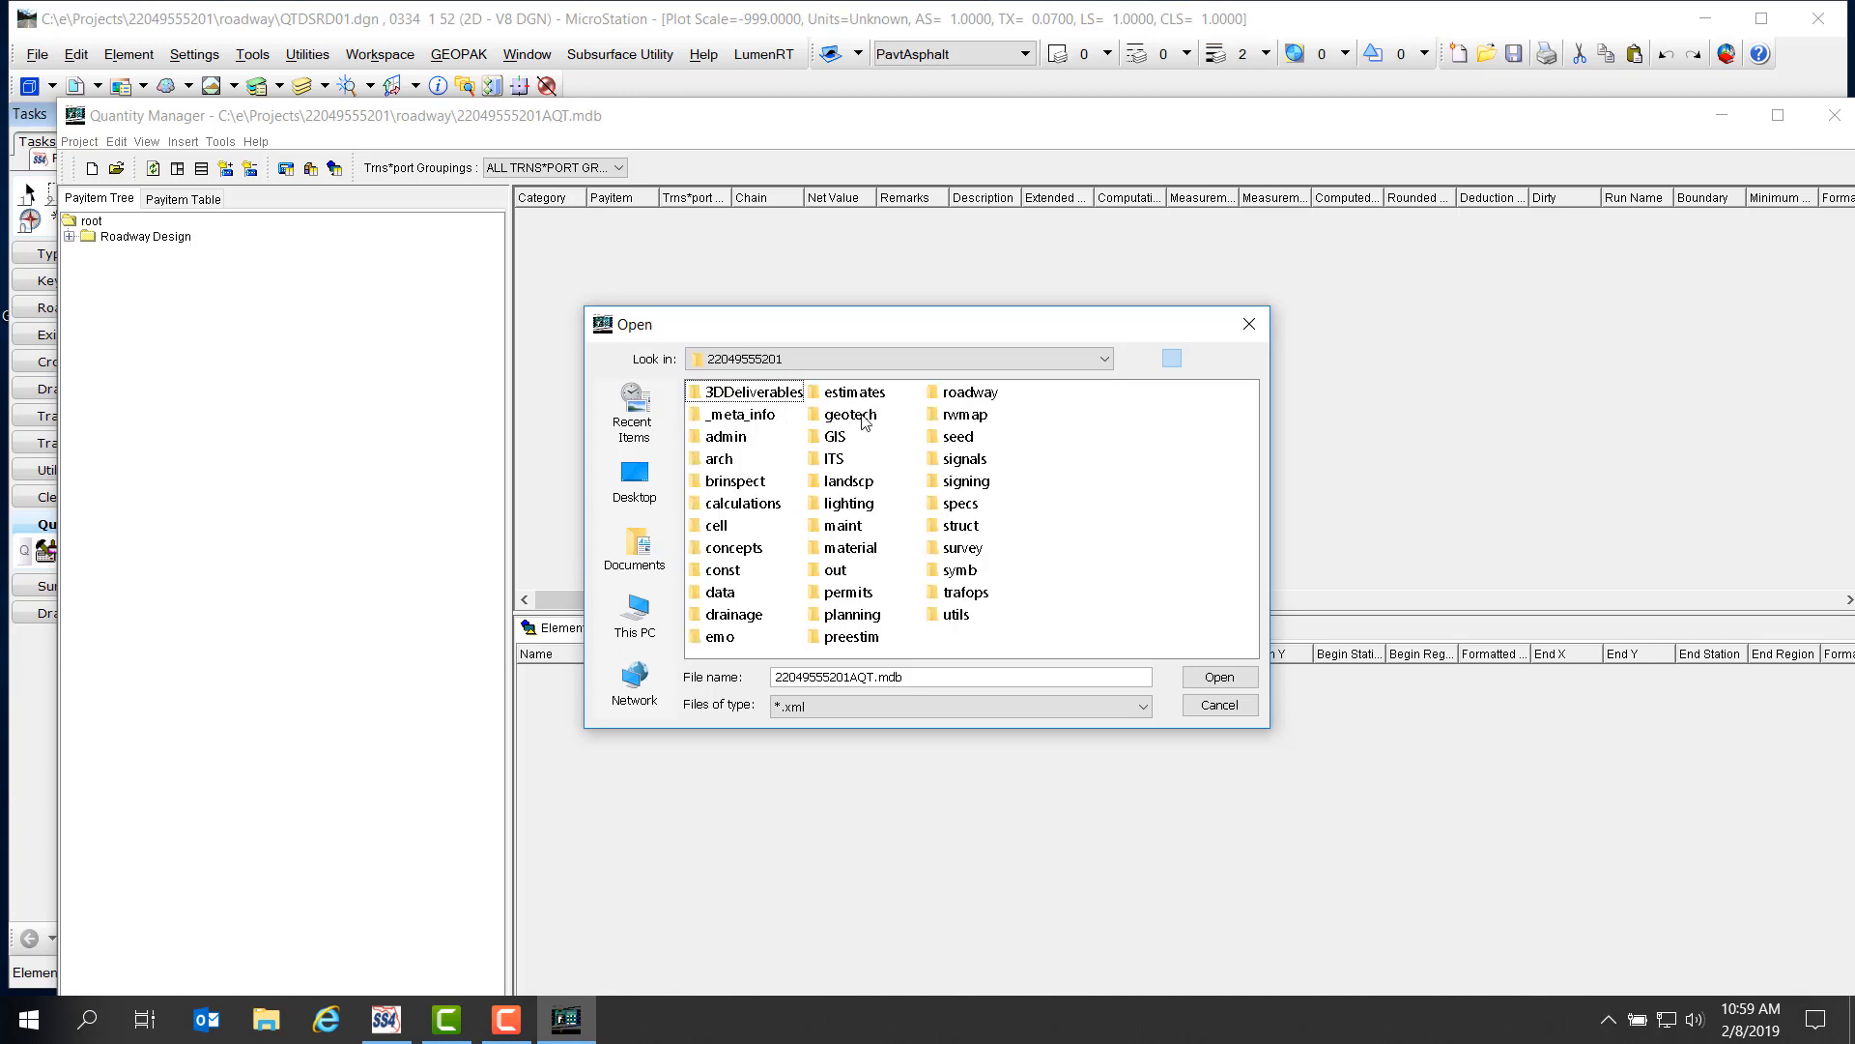
{"action": "double_click", "coordinate": [970, 577]}
{"action": "left_click", "coordinate": [732, 399]}
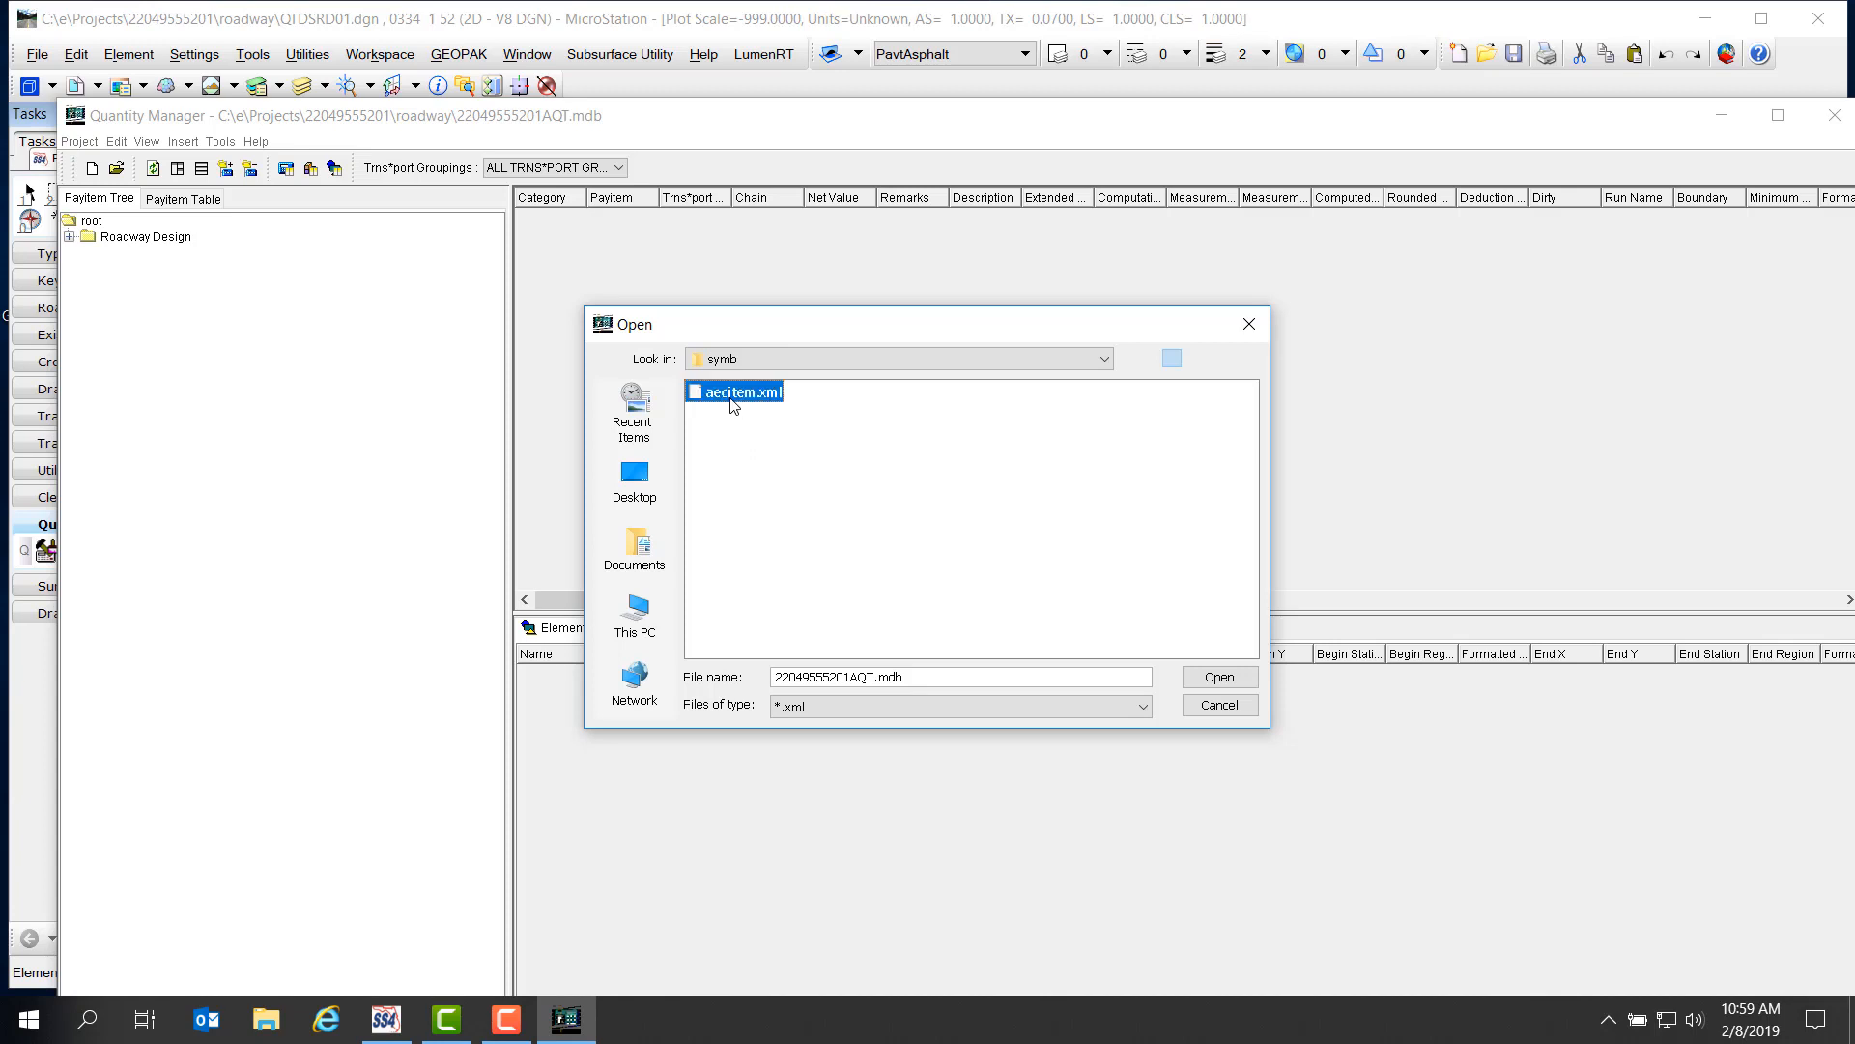
{"action": "left_click", "coordinate": [1218, 677]}
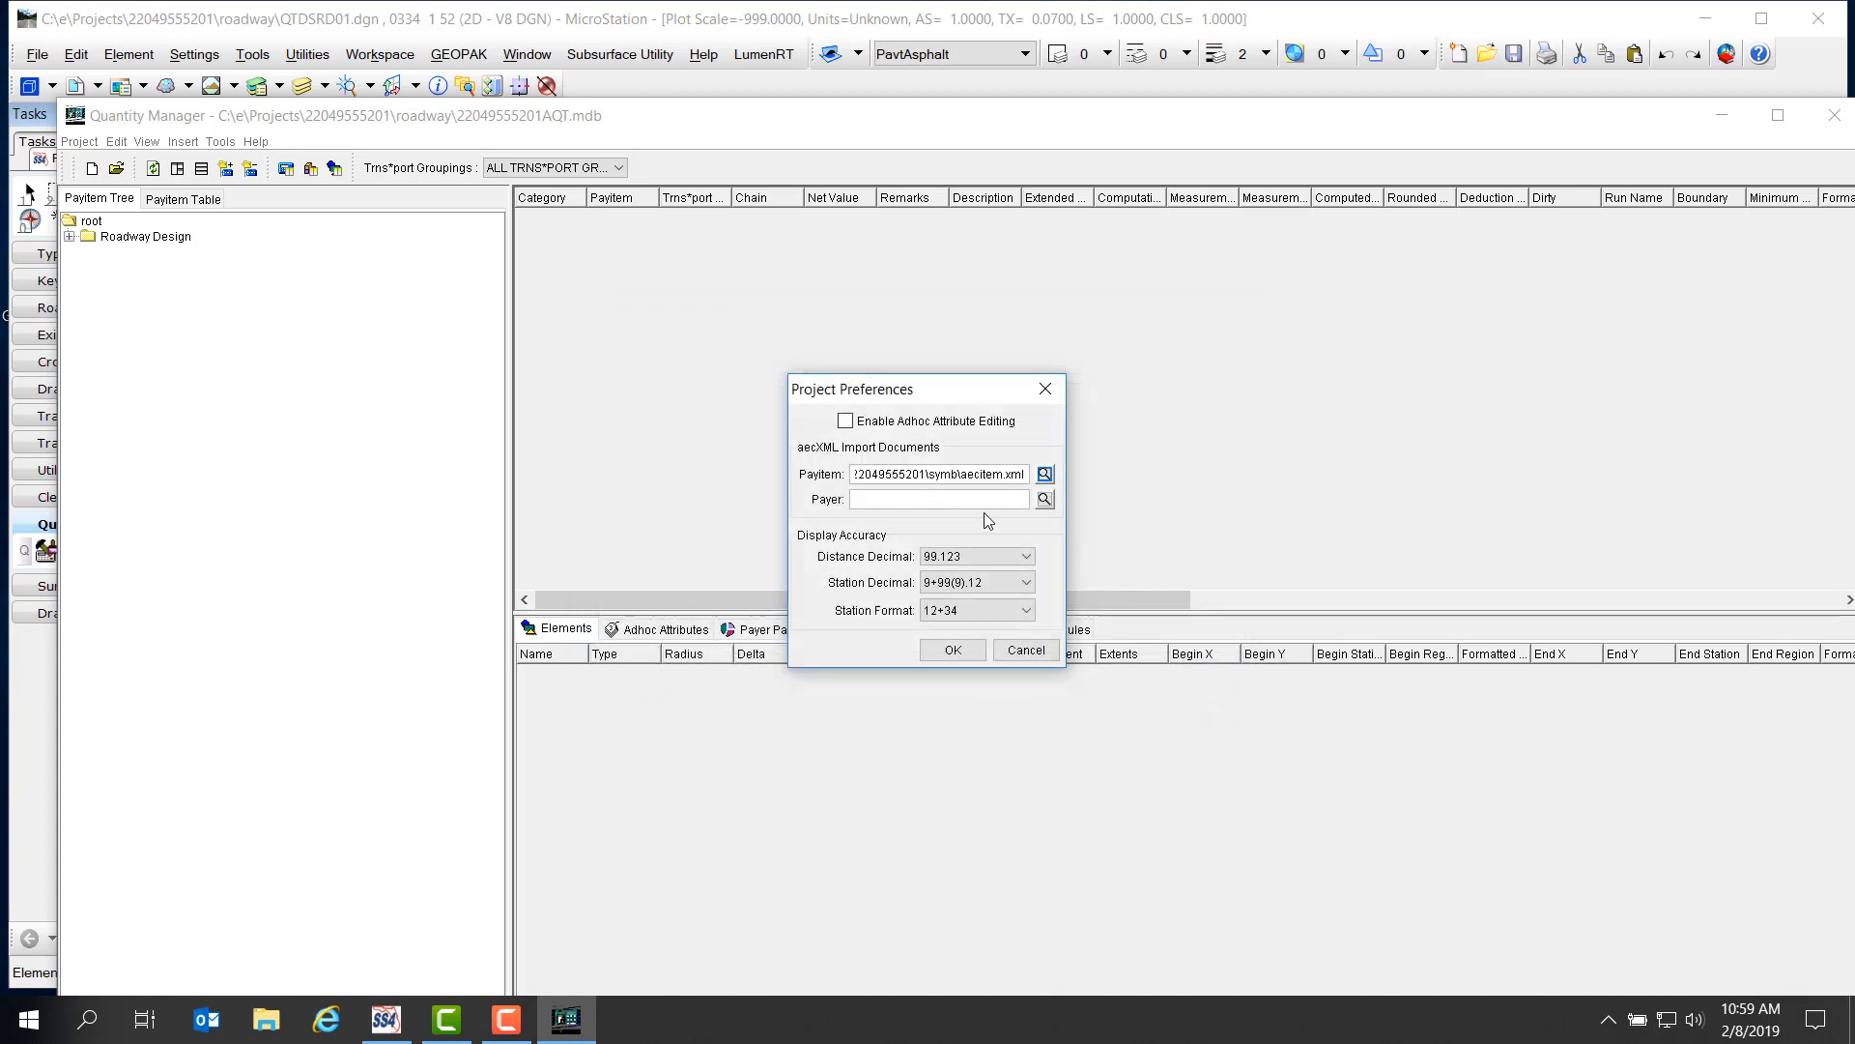
{"action": "left_click", "coordinate": [970, 655]}
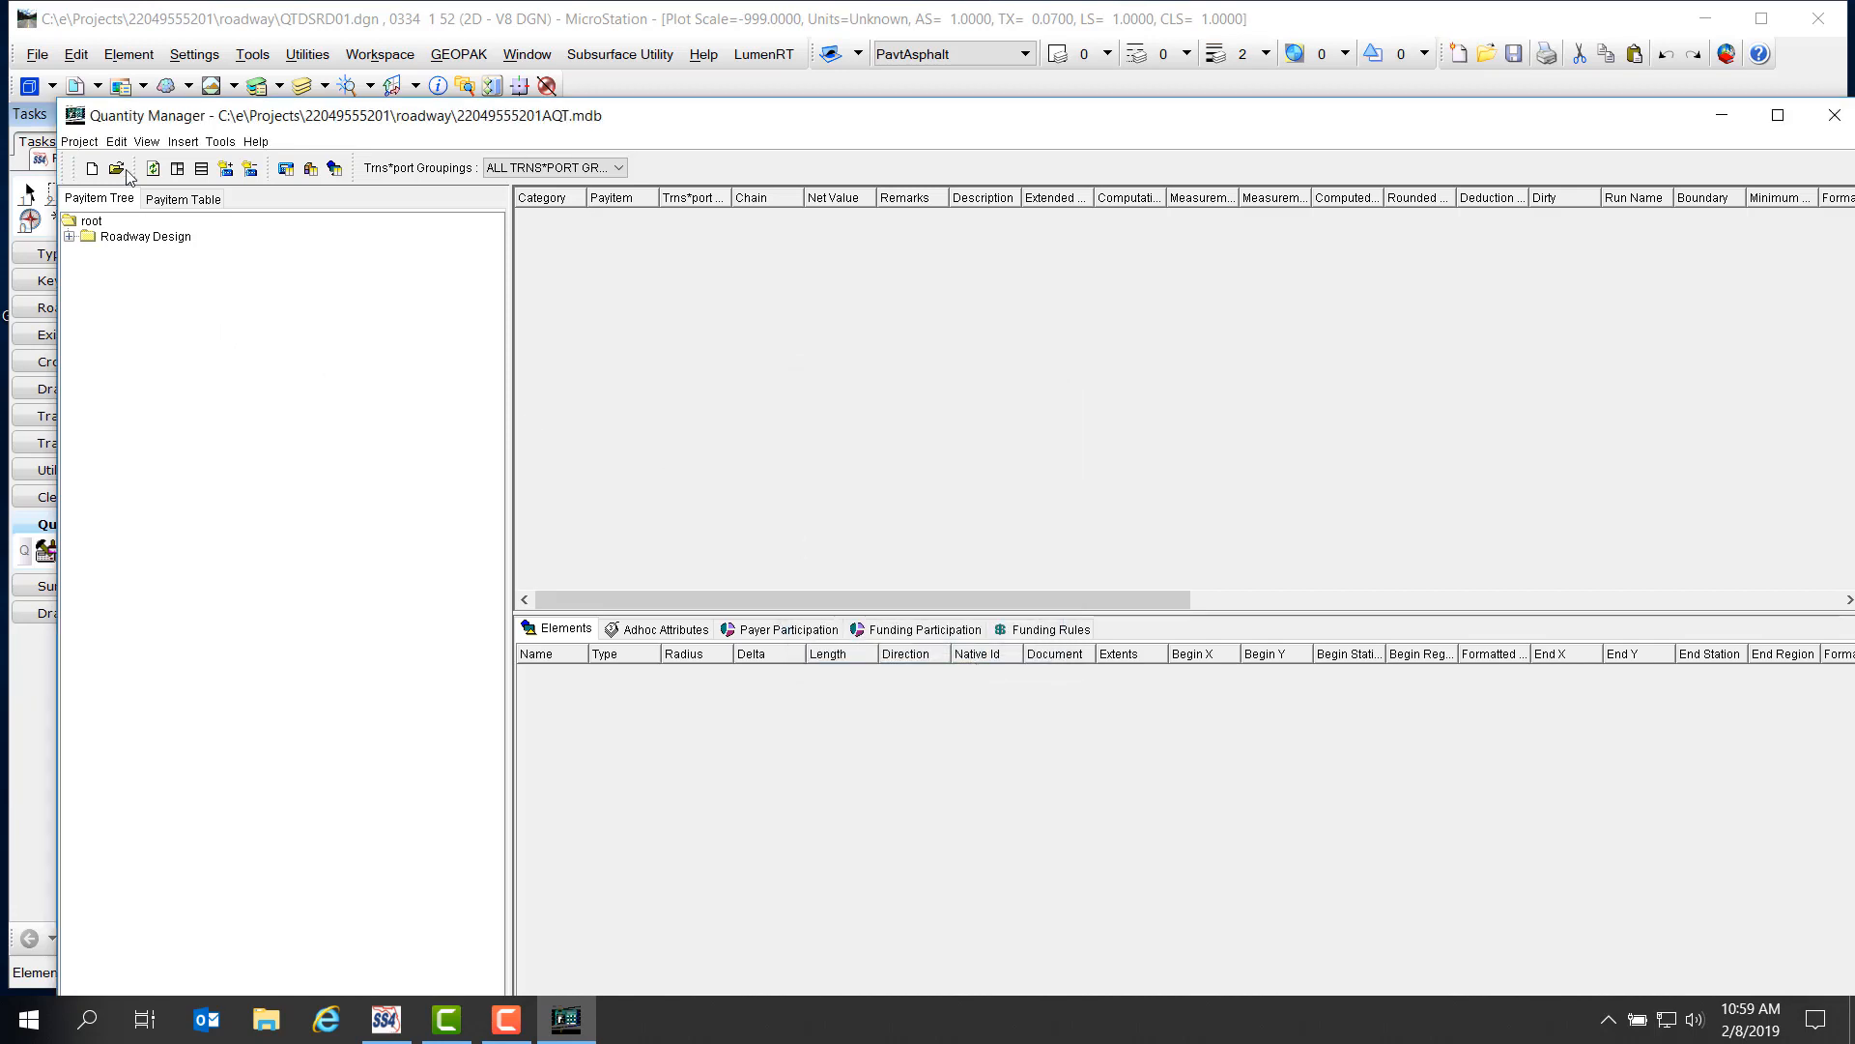
{"action": "left_click", "coordinate": [81, 143]}
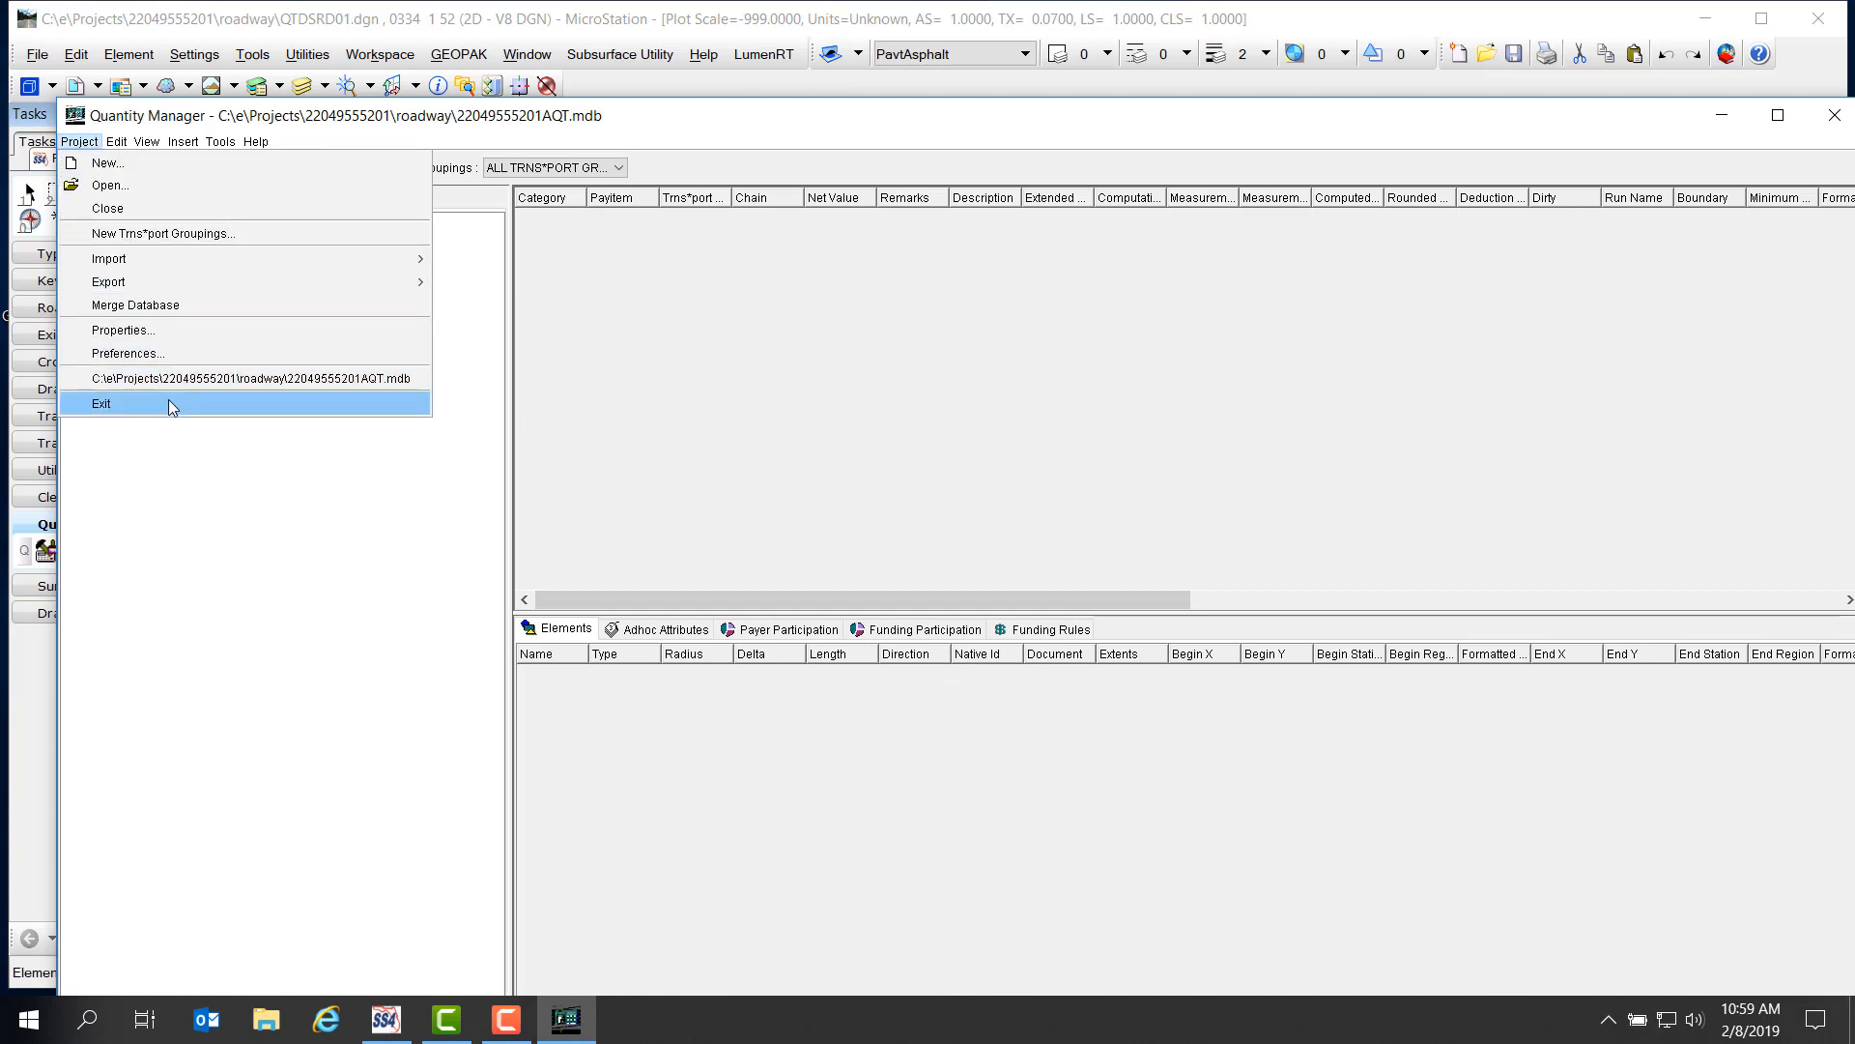
{"action": "mouse_move", "coordinate": [129, 145]}
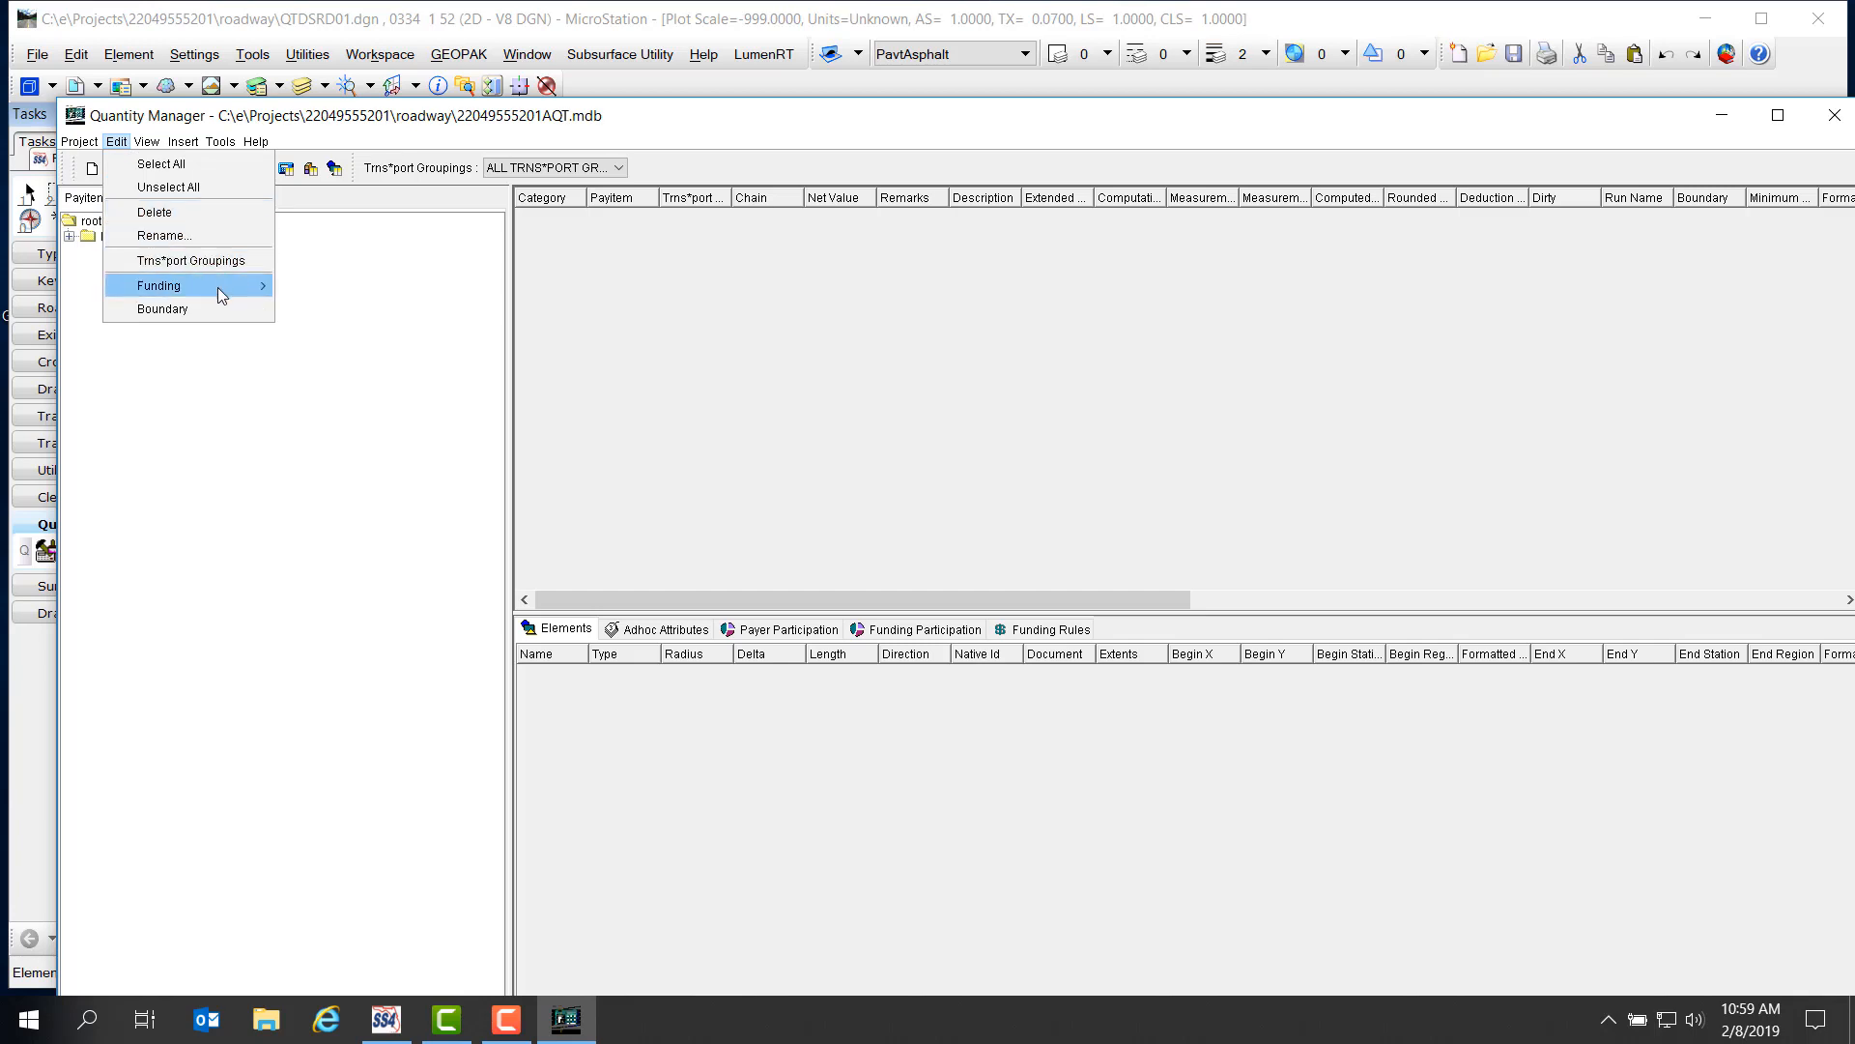
{"action": "mouse_move", "coordinate": [221, 294]}
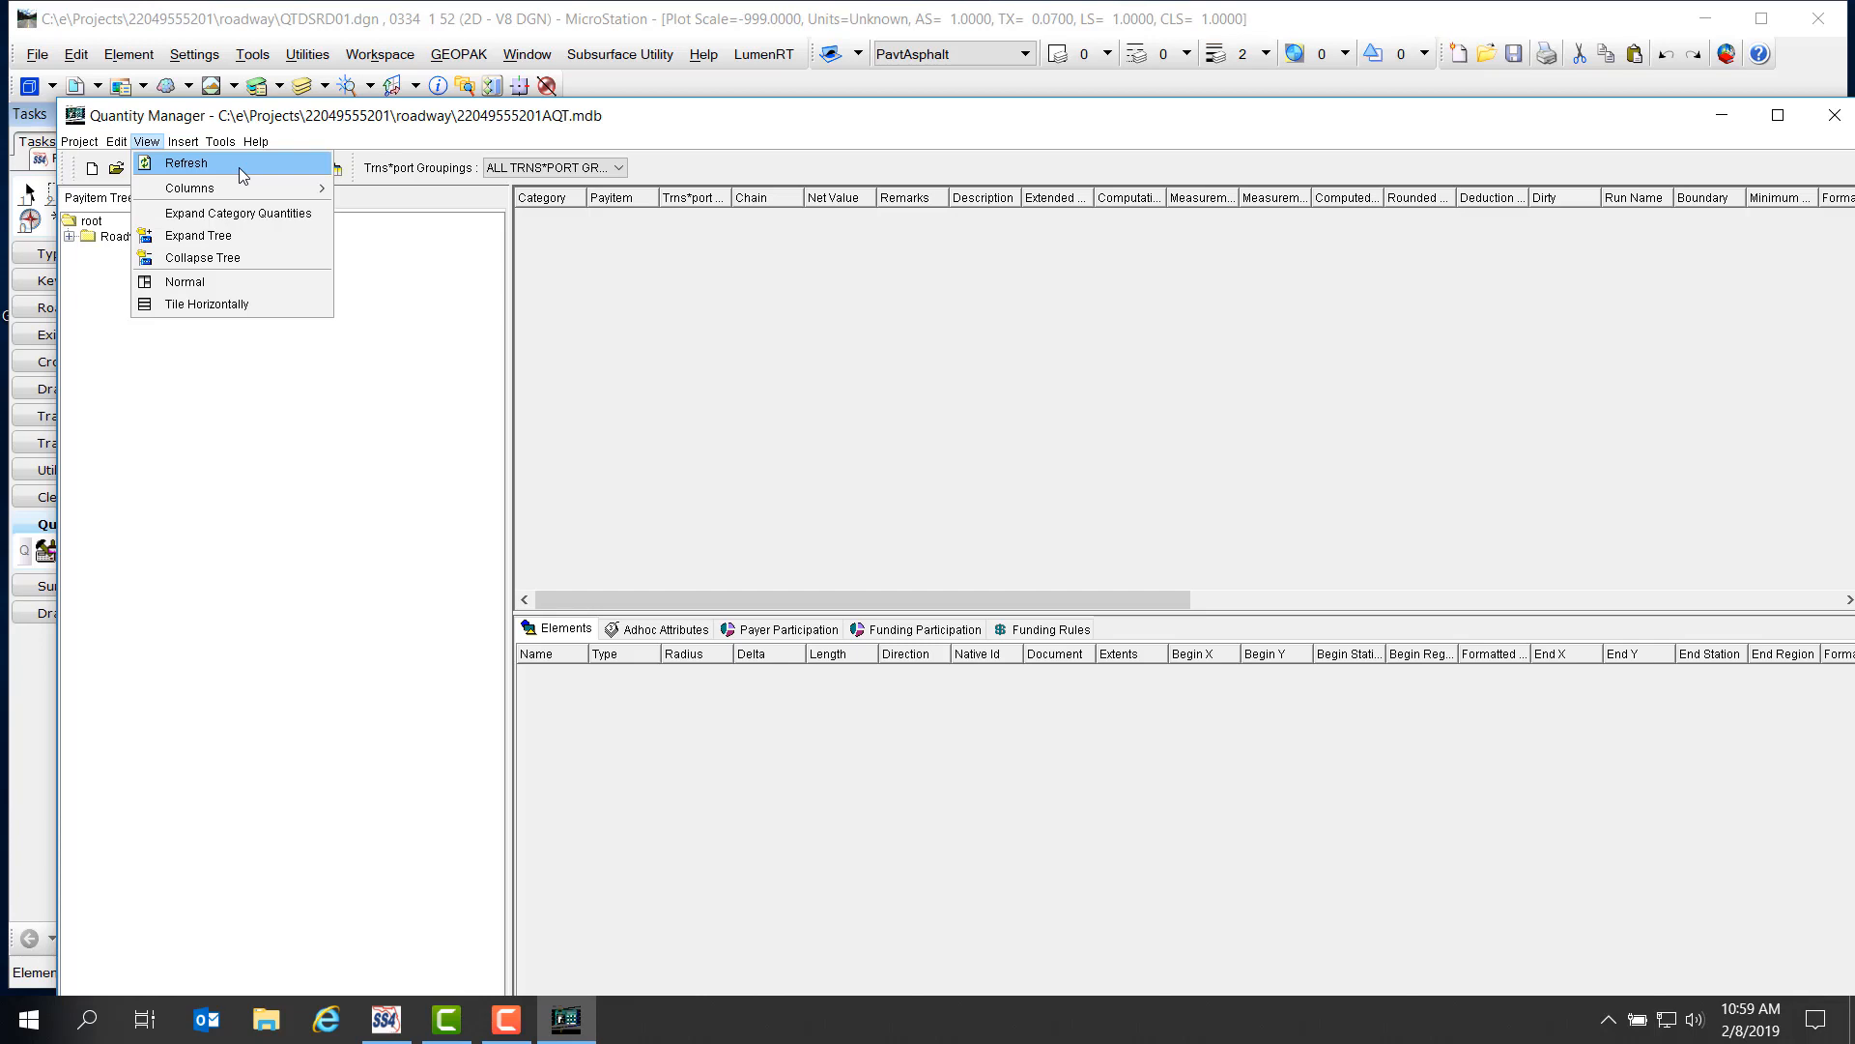
{"action": "mouse_move", "coordinate": [251, 190]}
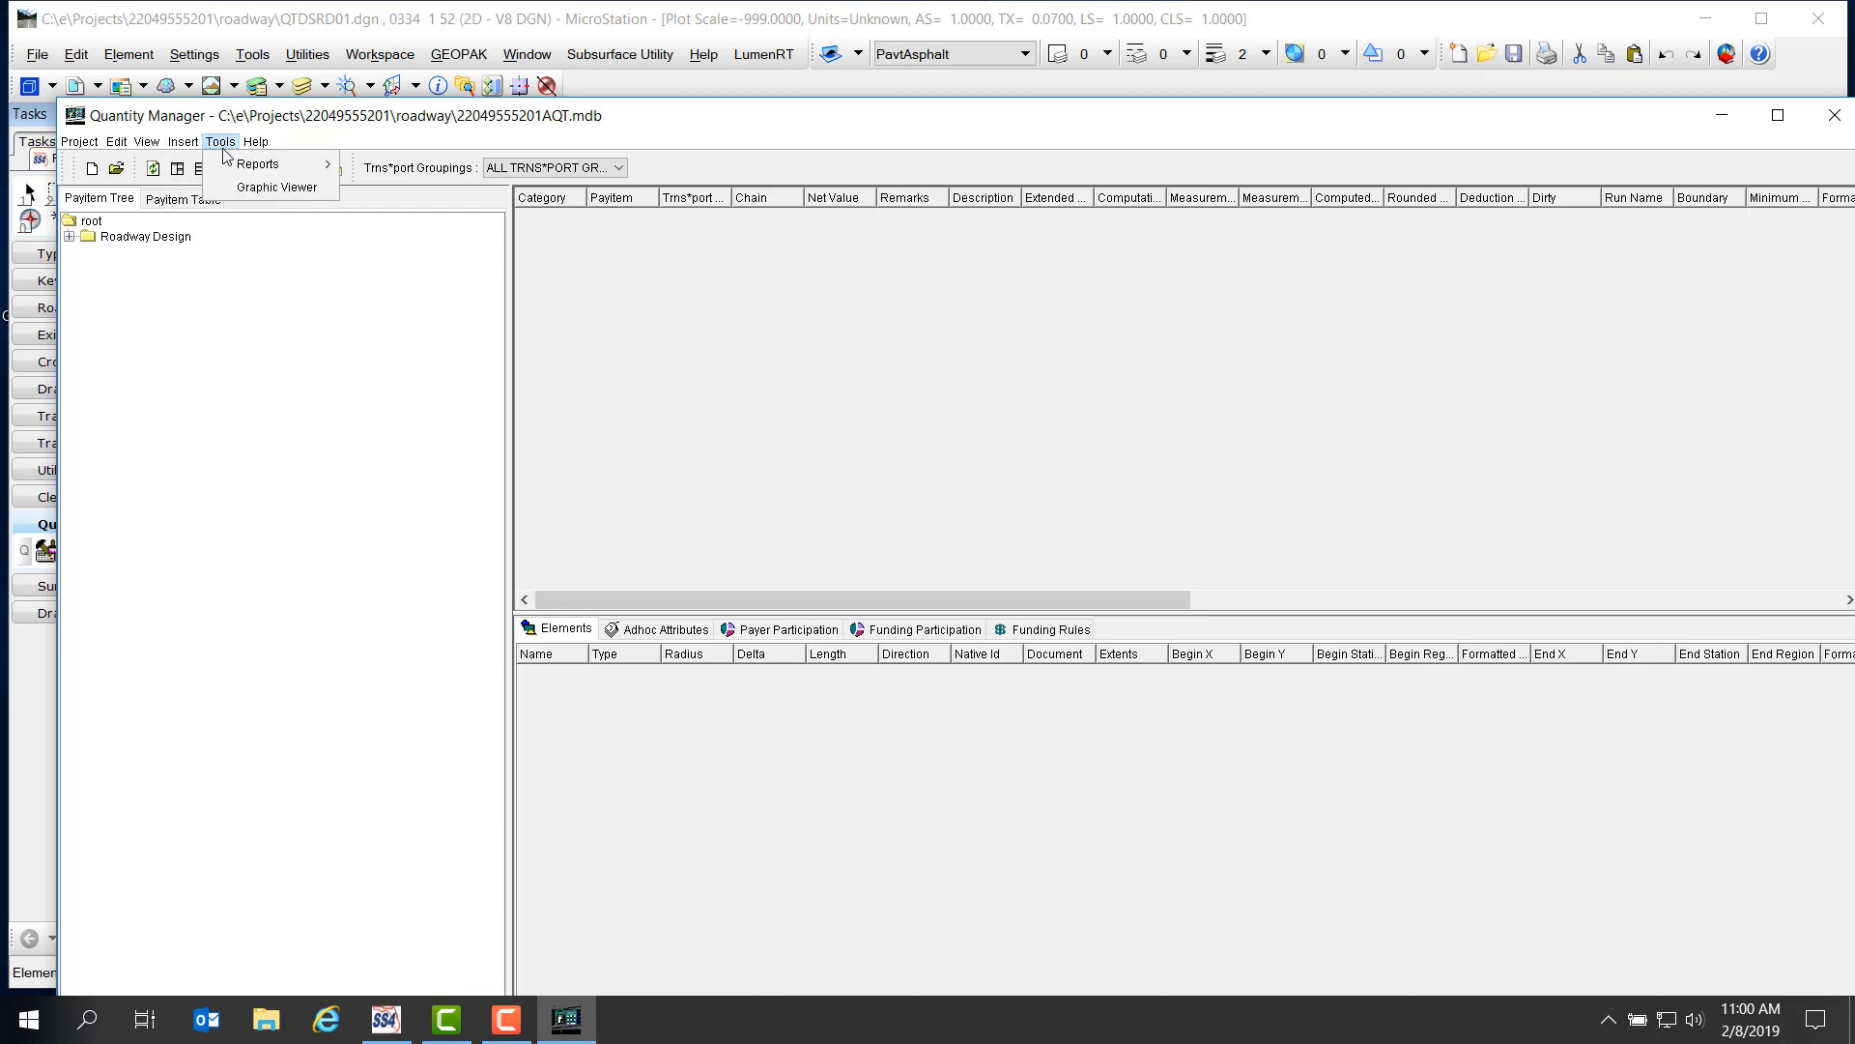
{"action": "mouse_move", "coordinate": [290, 166]}
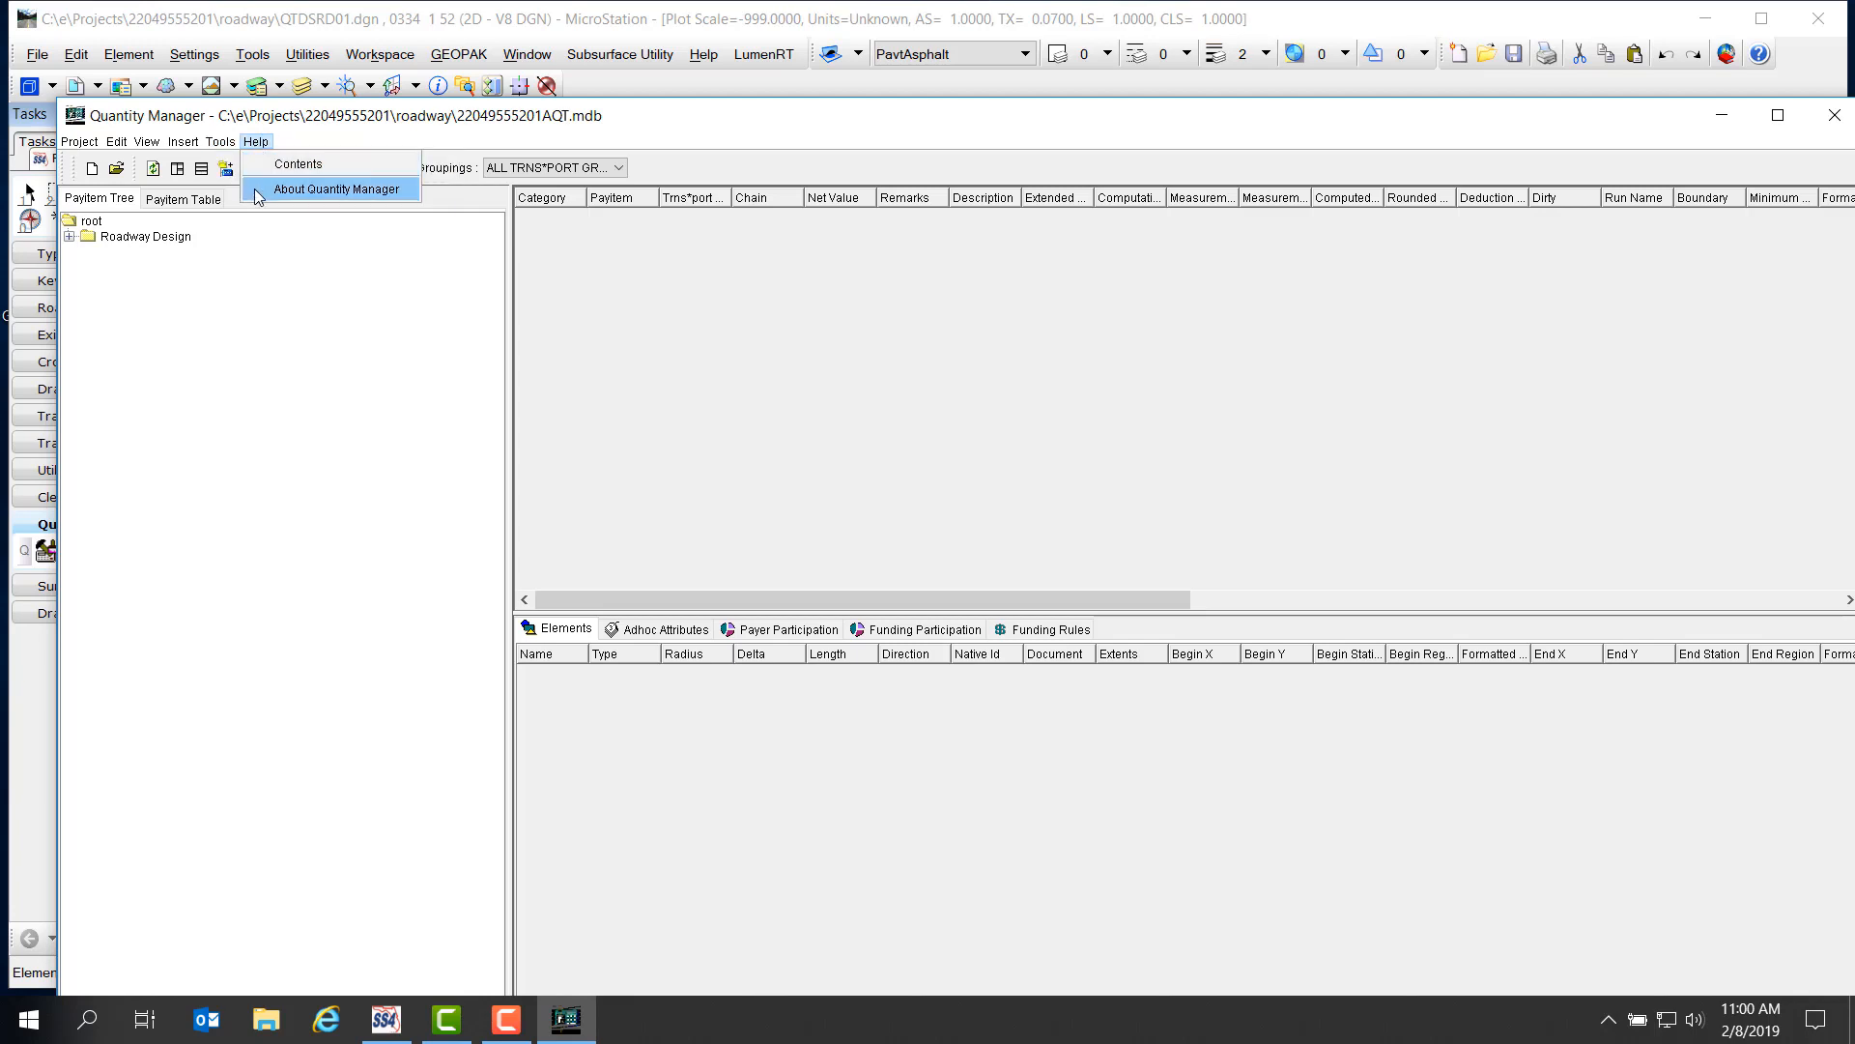
{"action": "left_click", "coordinate": [147, 342]}
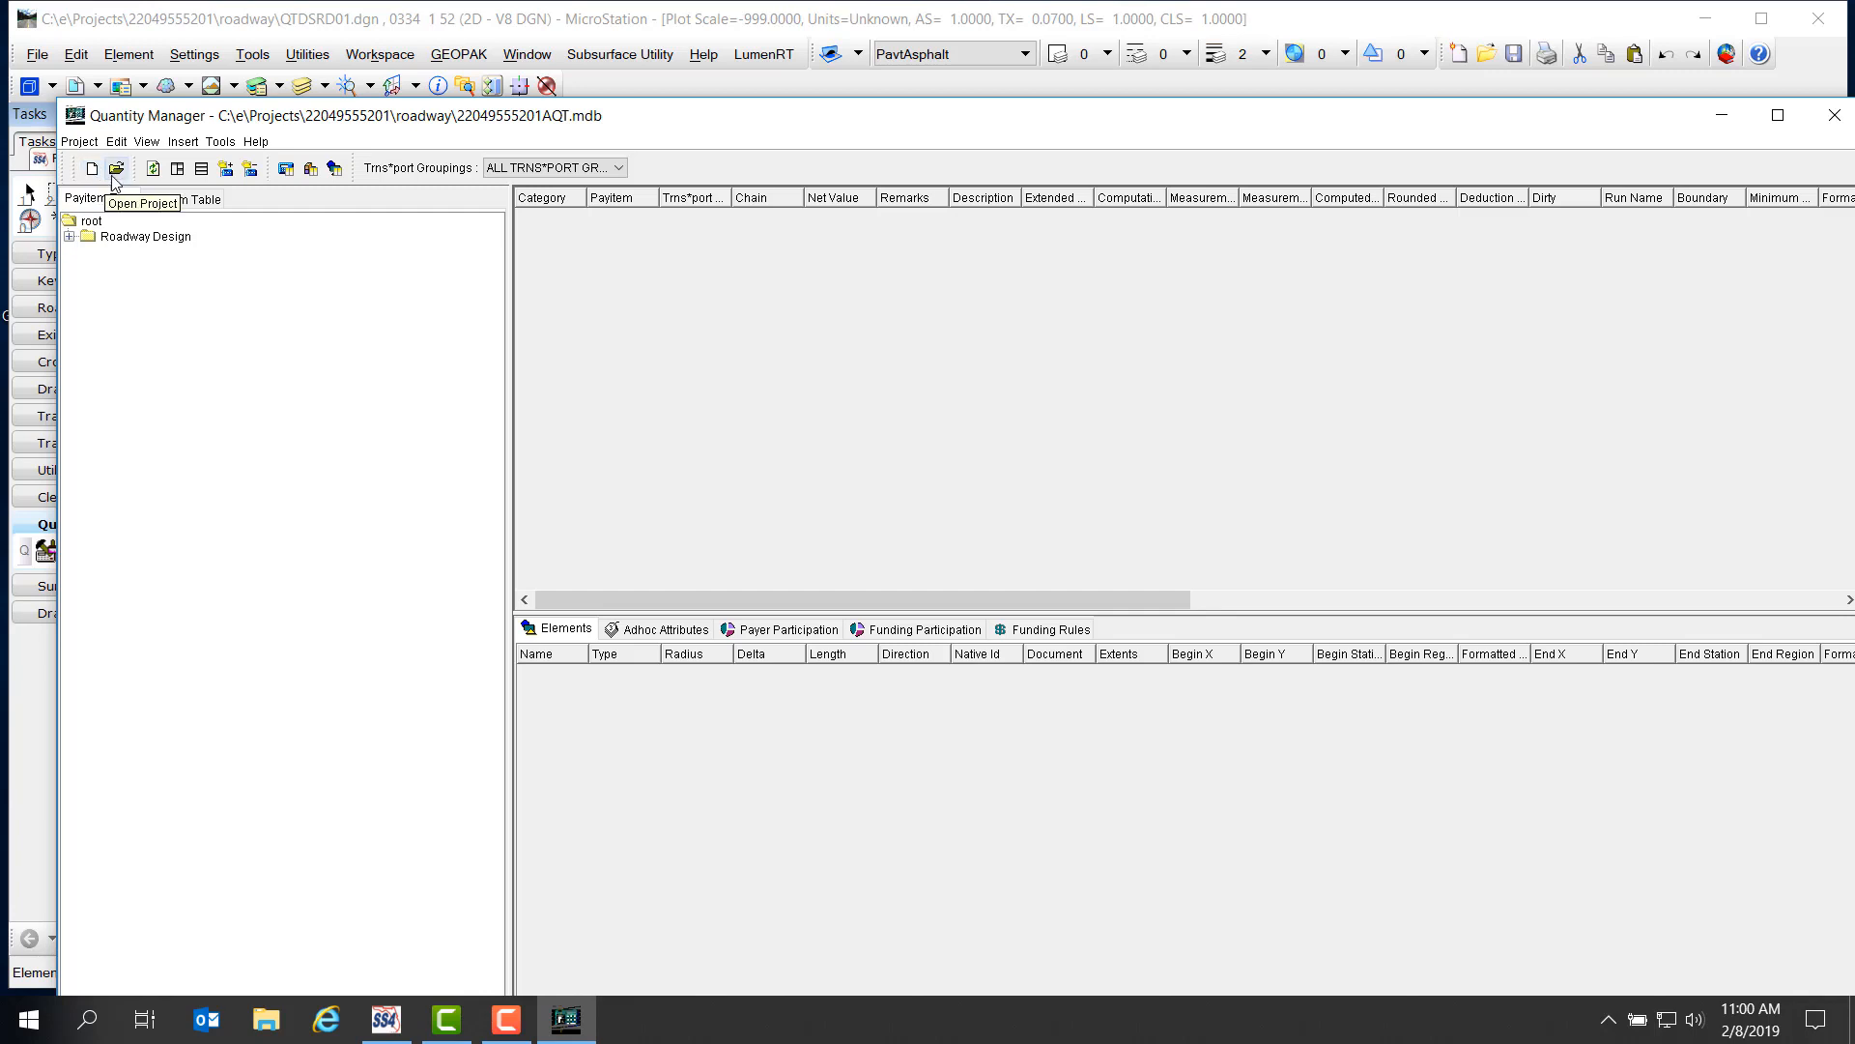
Try the horizontally tiled layout with a reduced payitem tree pane, and return to the normal layout.
{"action": "left_click", "coordinate": [203, 177]}
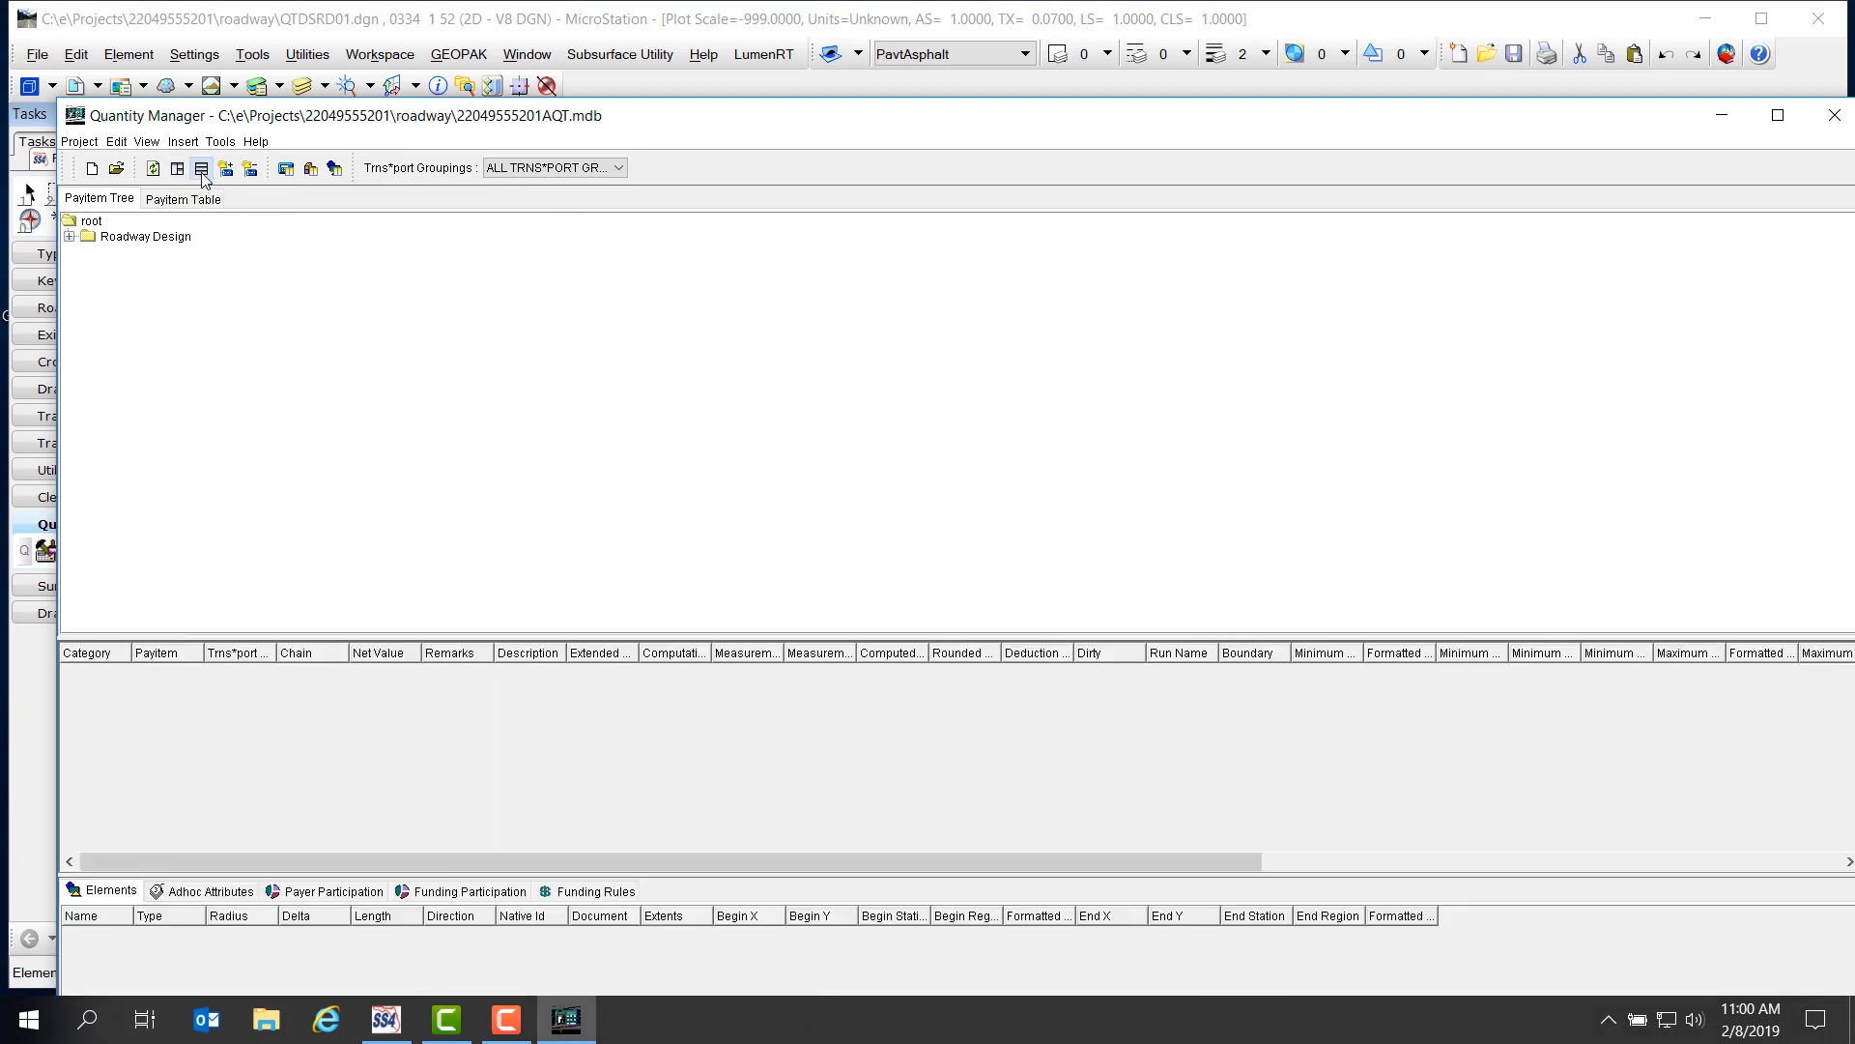
{"action": "left_click_drag", "start_coordinate": [308, 632], "coordinate": [315, 425]}
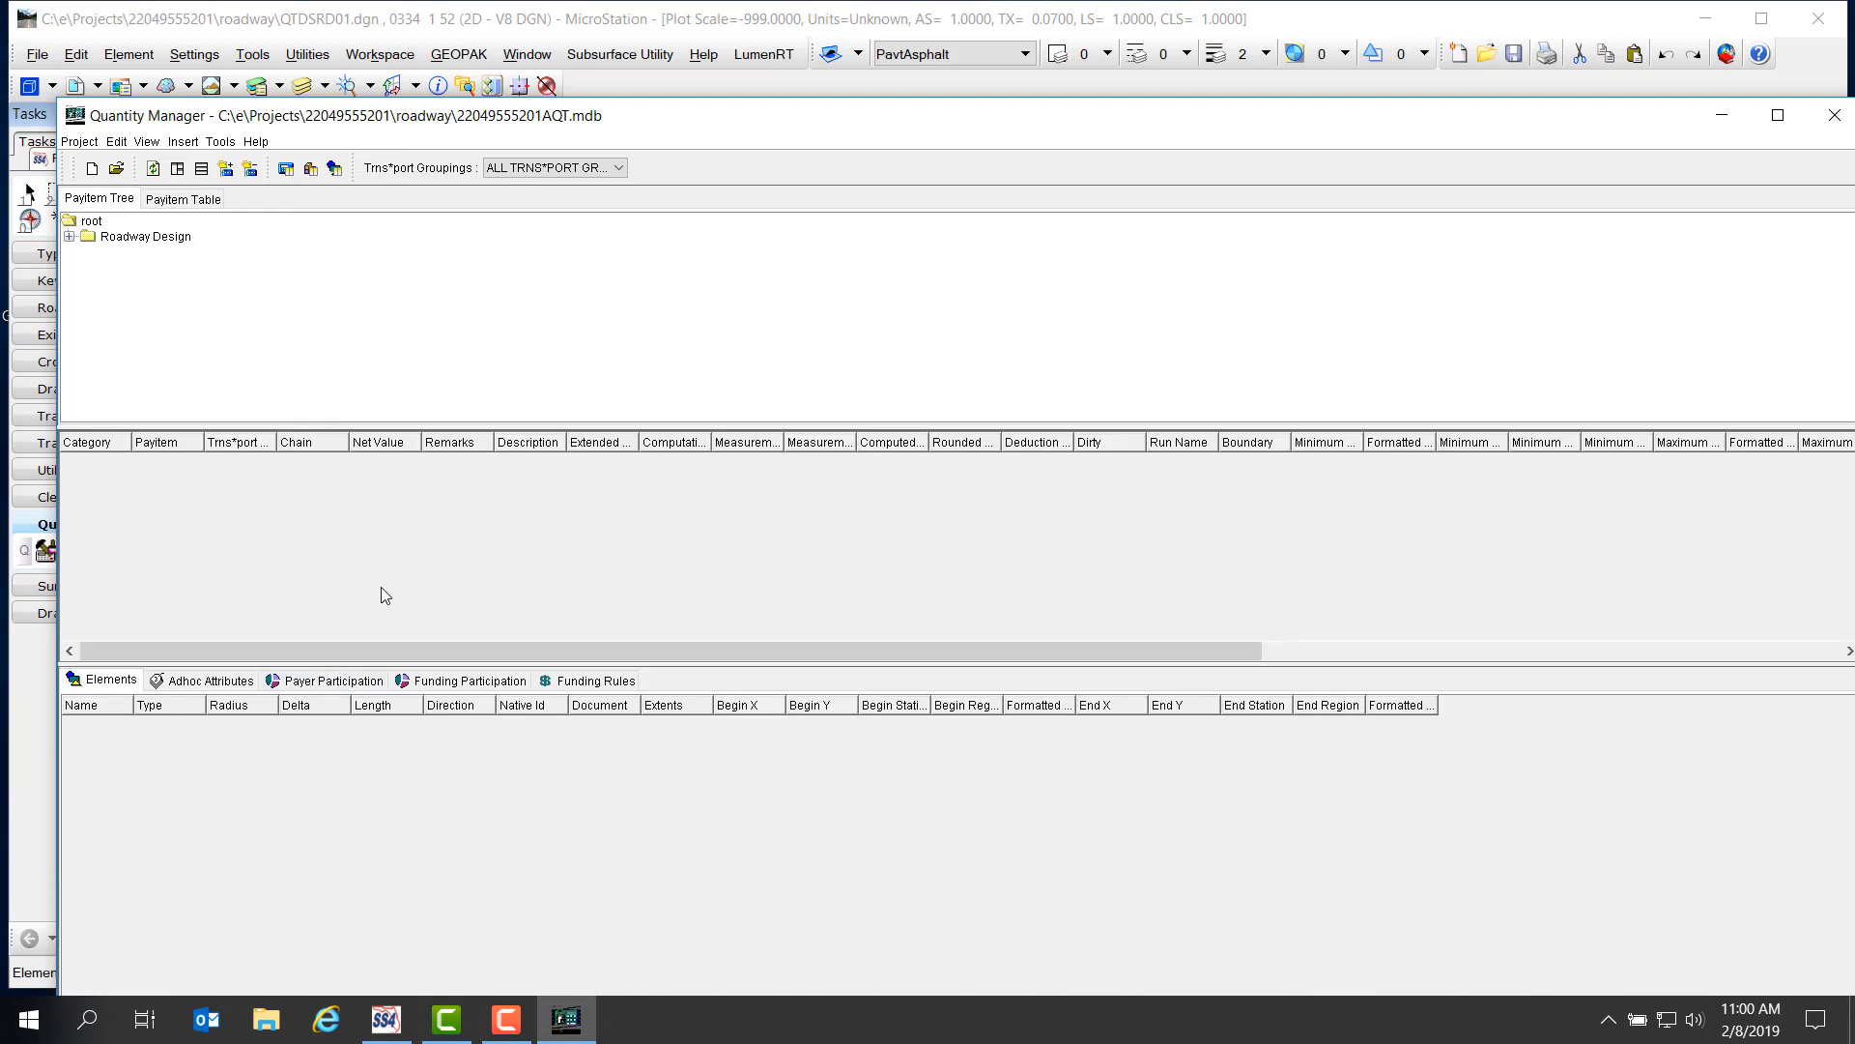
{"action": "left_click", "coordinate": [178, 171]}
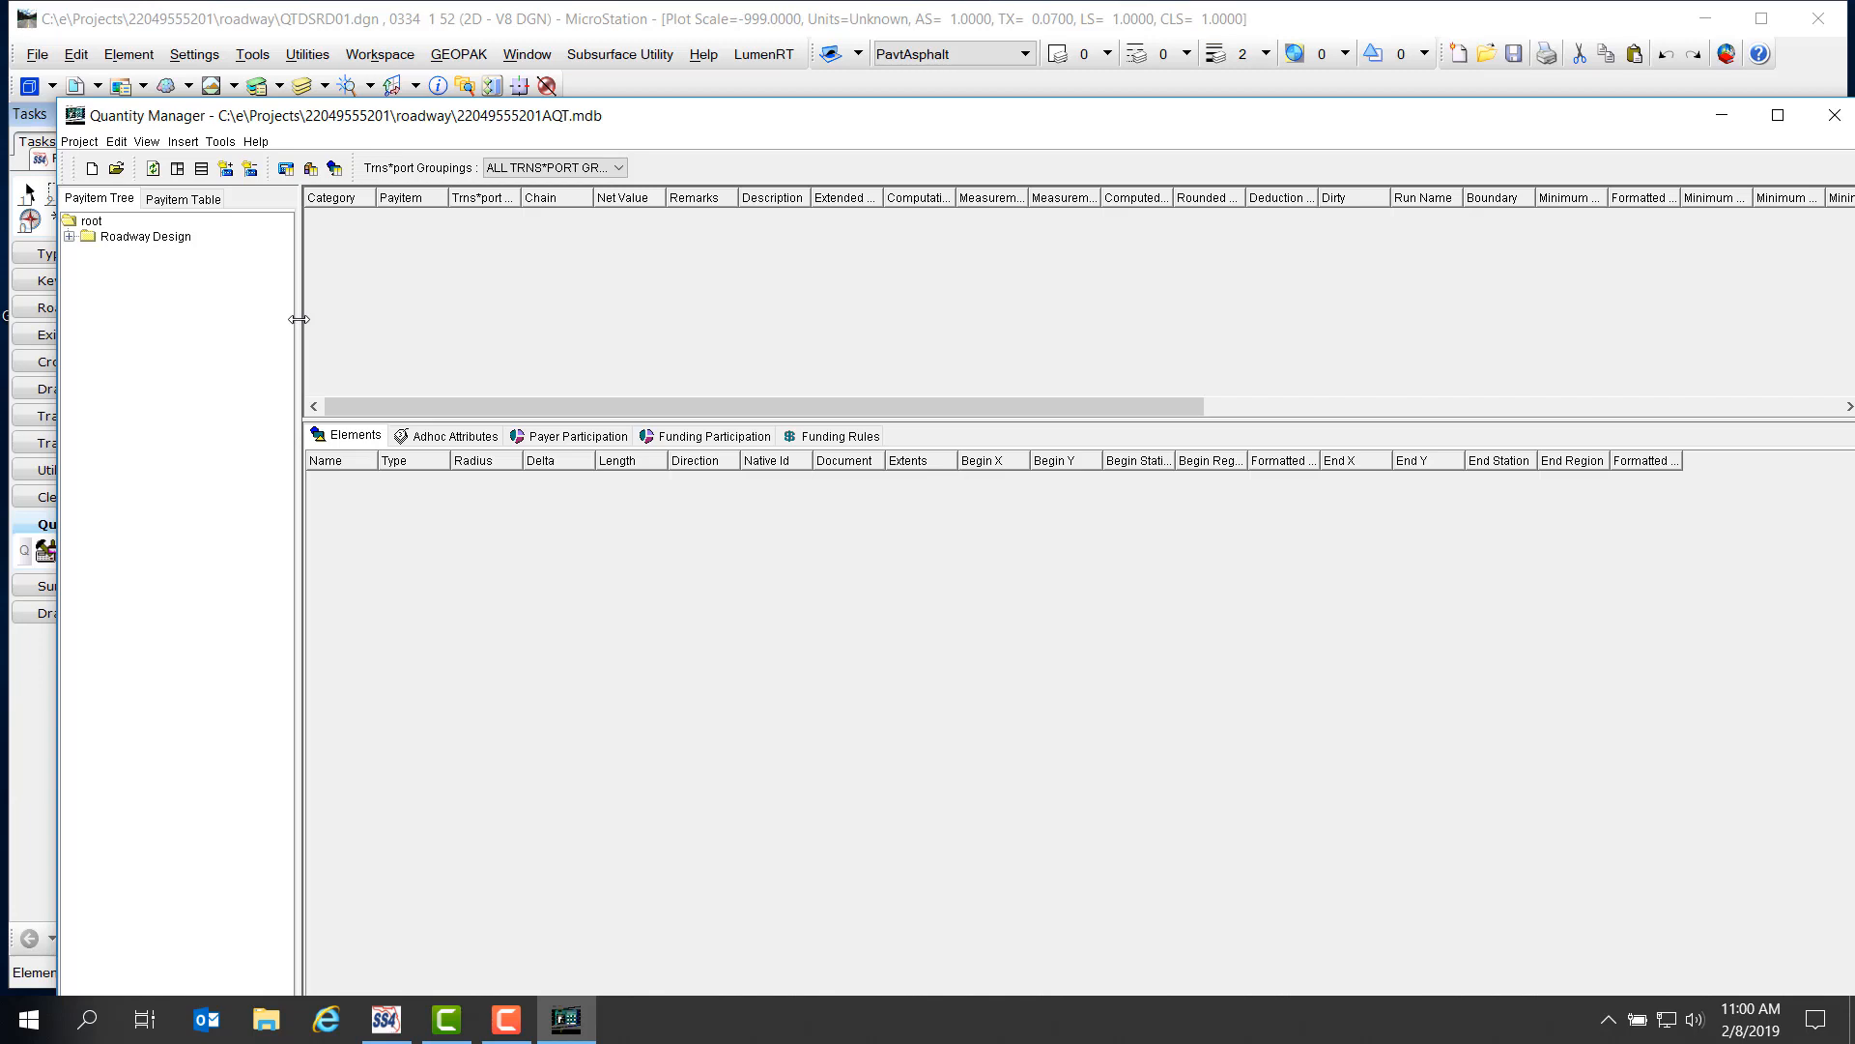
Widen the payitem tree pane, and try expanding and collapsing the whole tree.
{"action": "left_click_drag", "start_coordinate": [299, 319], "coordinate": [440, 324]}
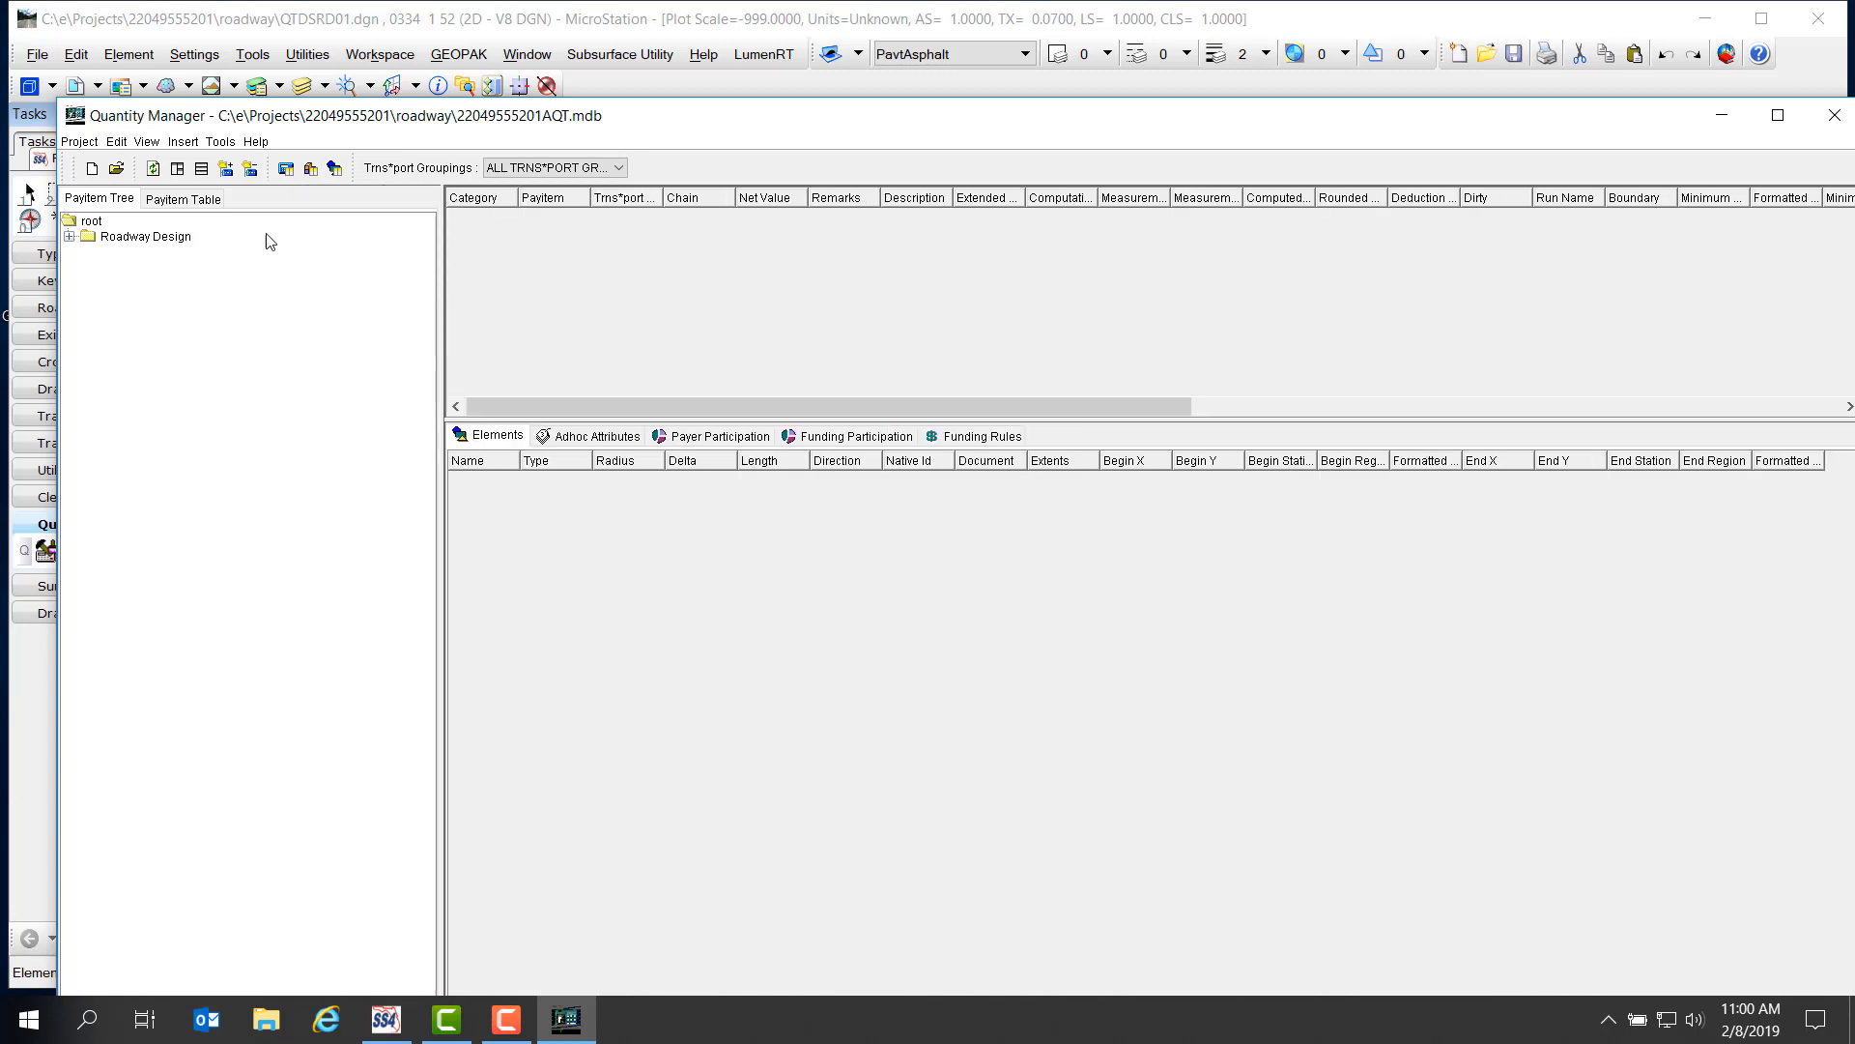
{"action": "left_click", "coordinate": [227, 169]}
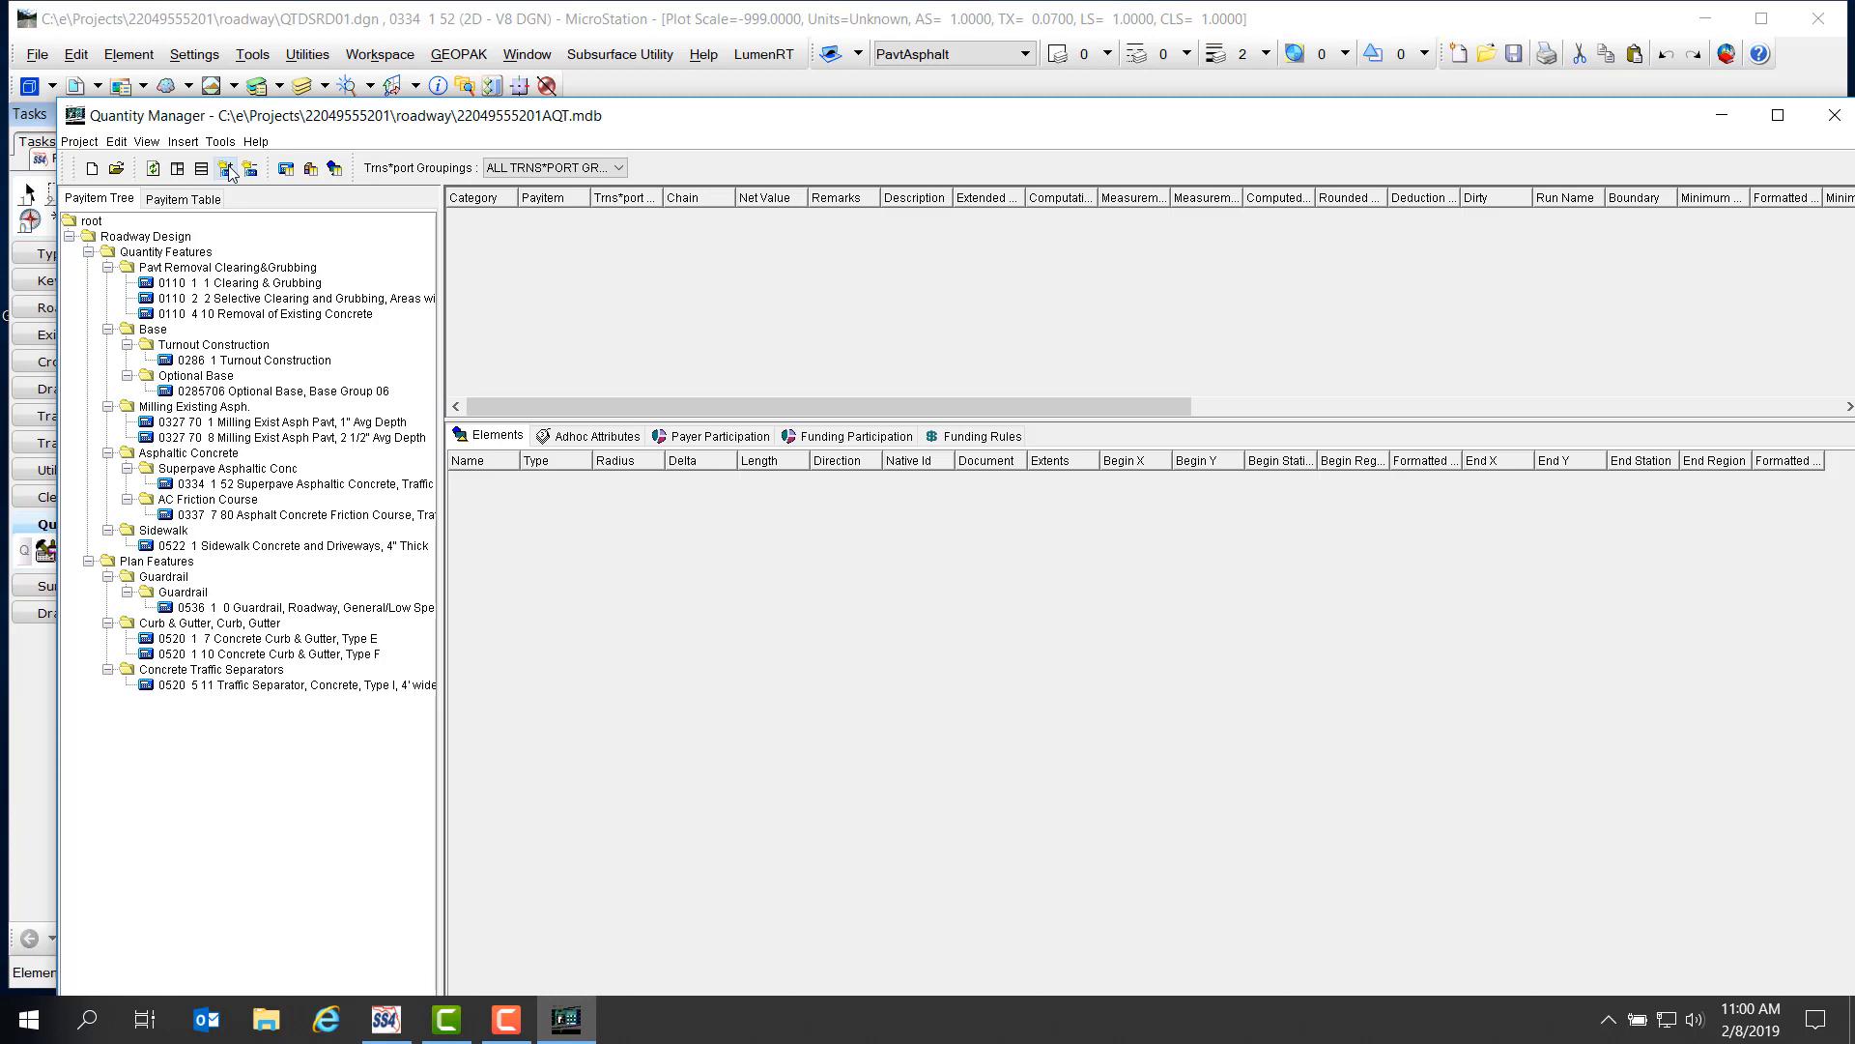
{"action": "left_click", "coordinate": [252, 171]}
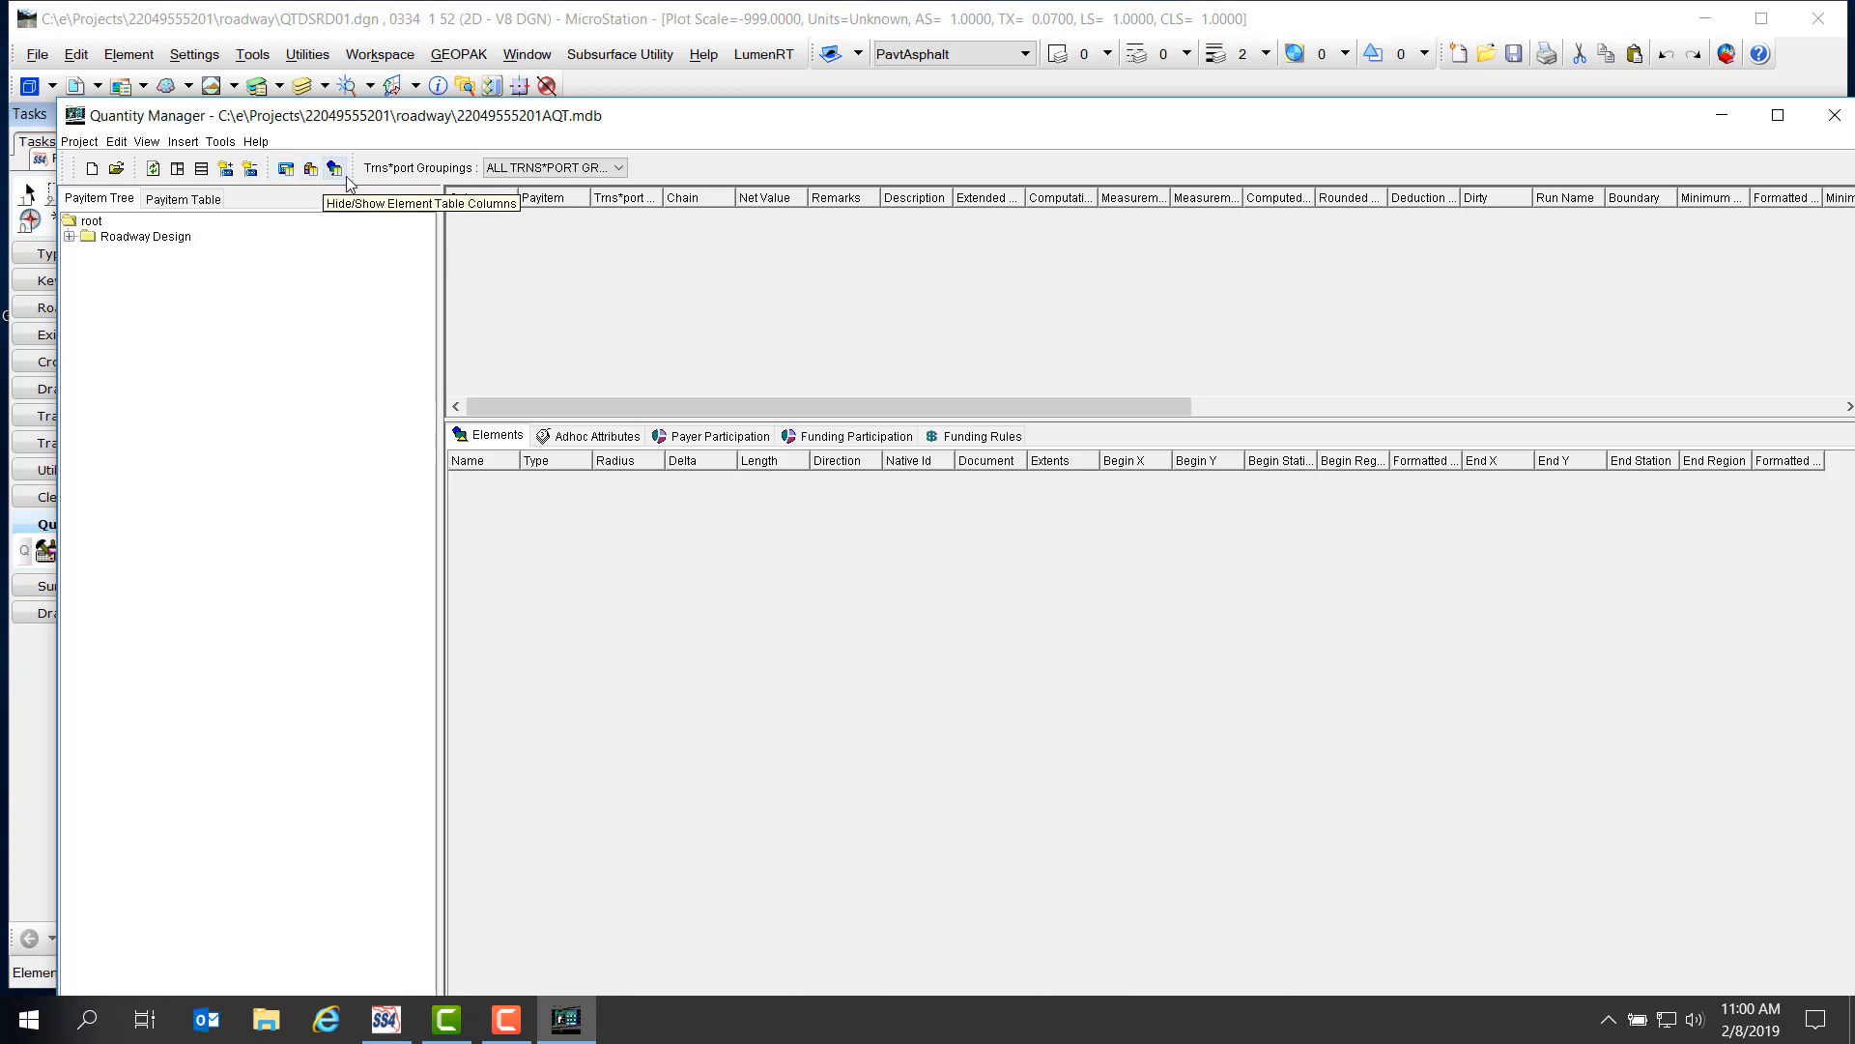
Review the available Trns*port groupings and keep ALL TRNS*PORT GROUPINGS selected.
{"action": "left_click", "coordinate": [619, 168]}
{"action": "mouse_move", "coordinate": [658, 218]}
{"action": "left_mouse_down"}
{"action": "mouse_move", "coordinate": [661, 276]}
{"action": "mouse_move", "coordinate": [659, 227]}
{"action": "left_mouse_up"}
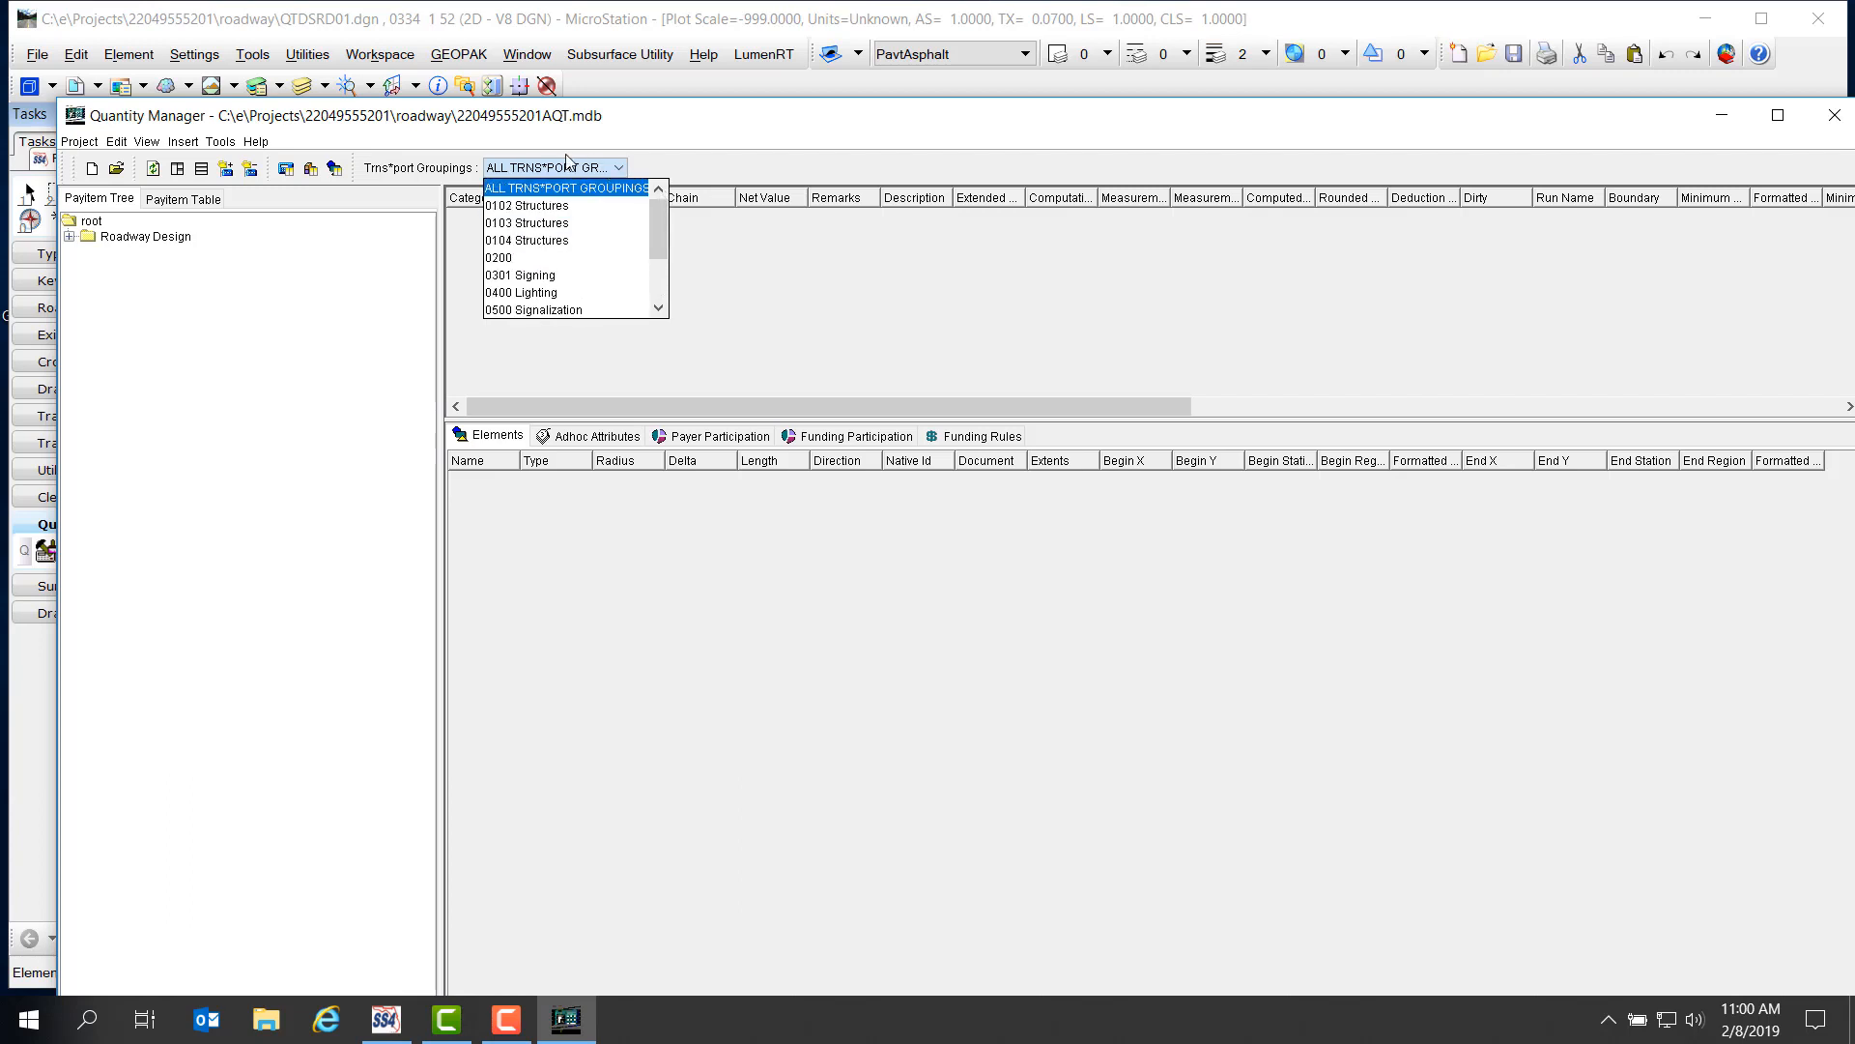
{"action": "left_click", "coordinate": [369, 274]}
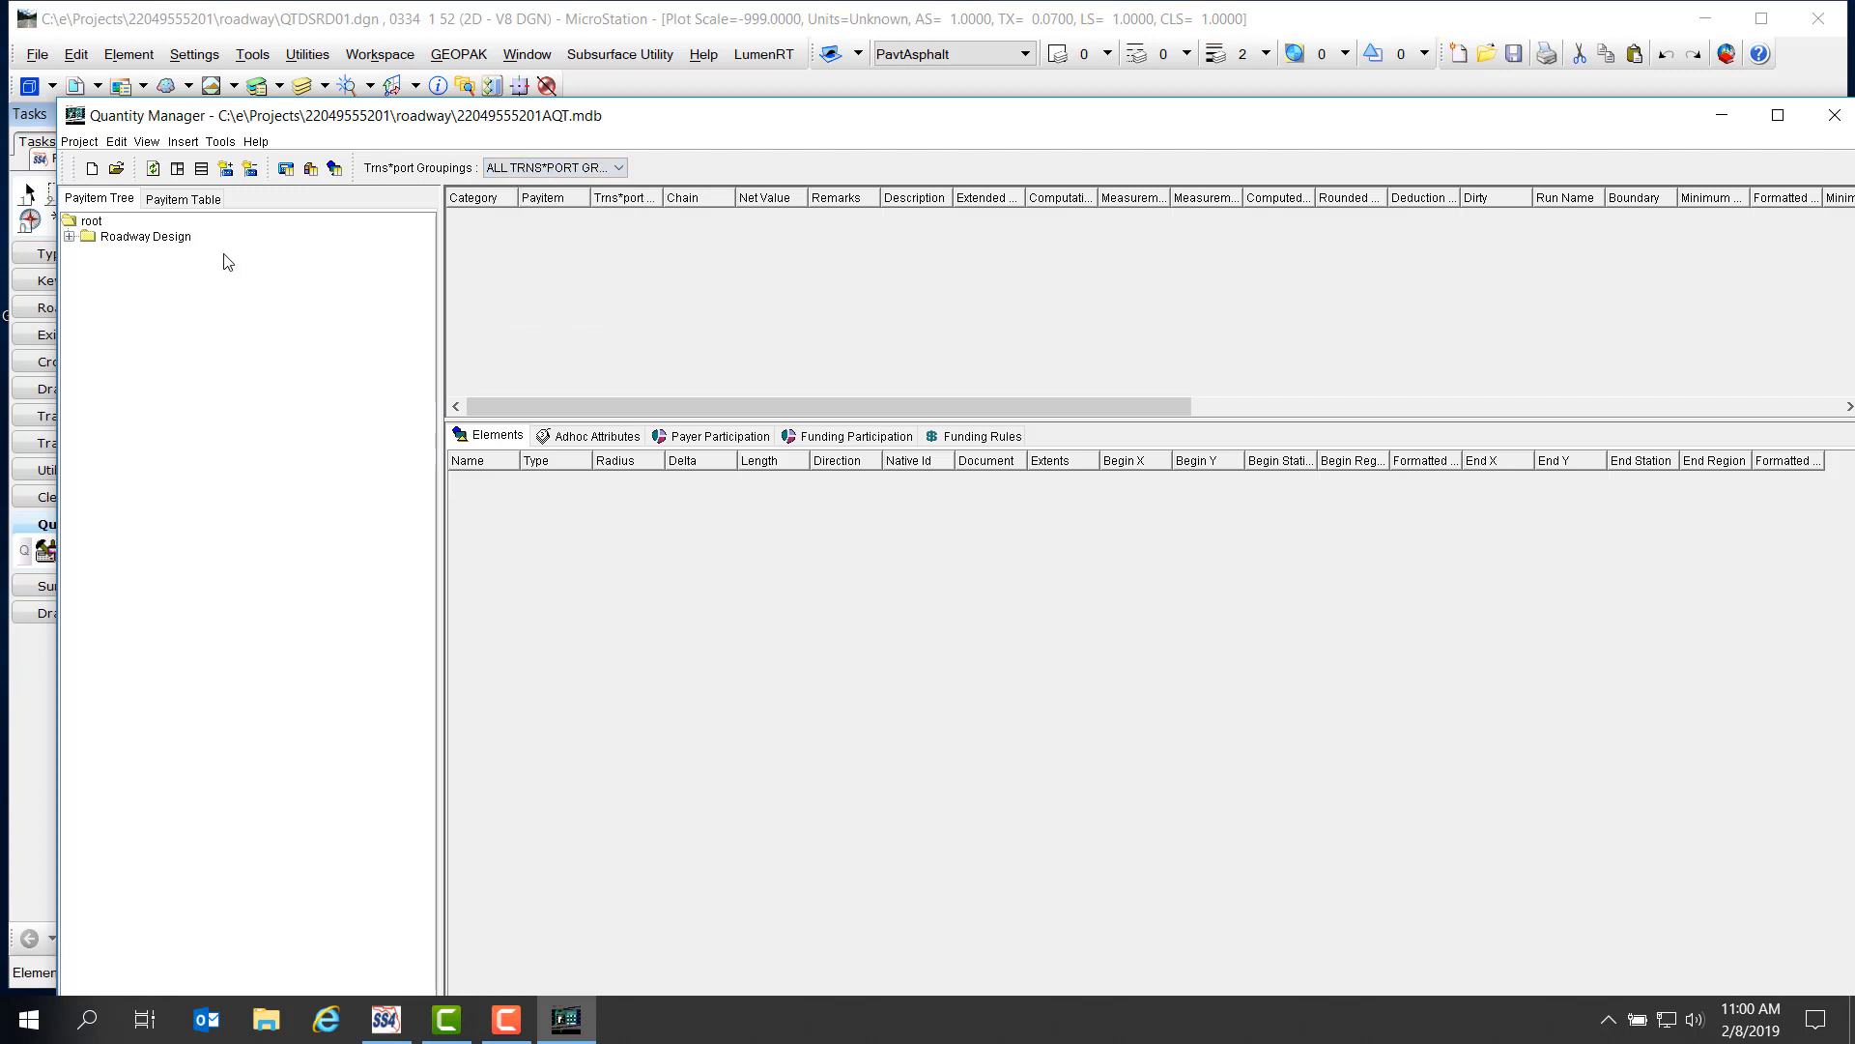
Expand Quantity Features and Plan Features under Roadway Design, and show the quantities of payitem 0285706 in the Optional Base category.
{"action": "left_click", "coordinate": [68, 237]}
{"action": "left_click", "coordinate": [89, 251]}
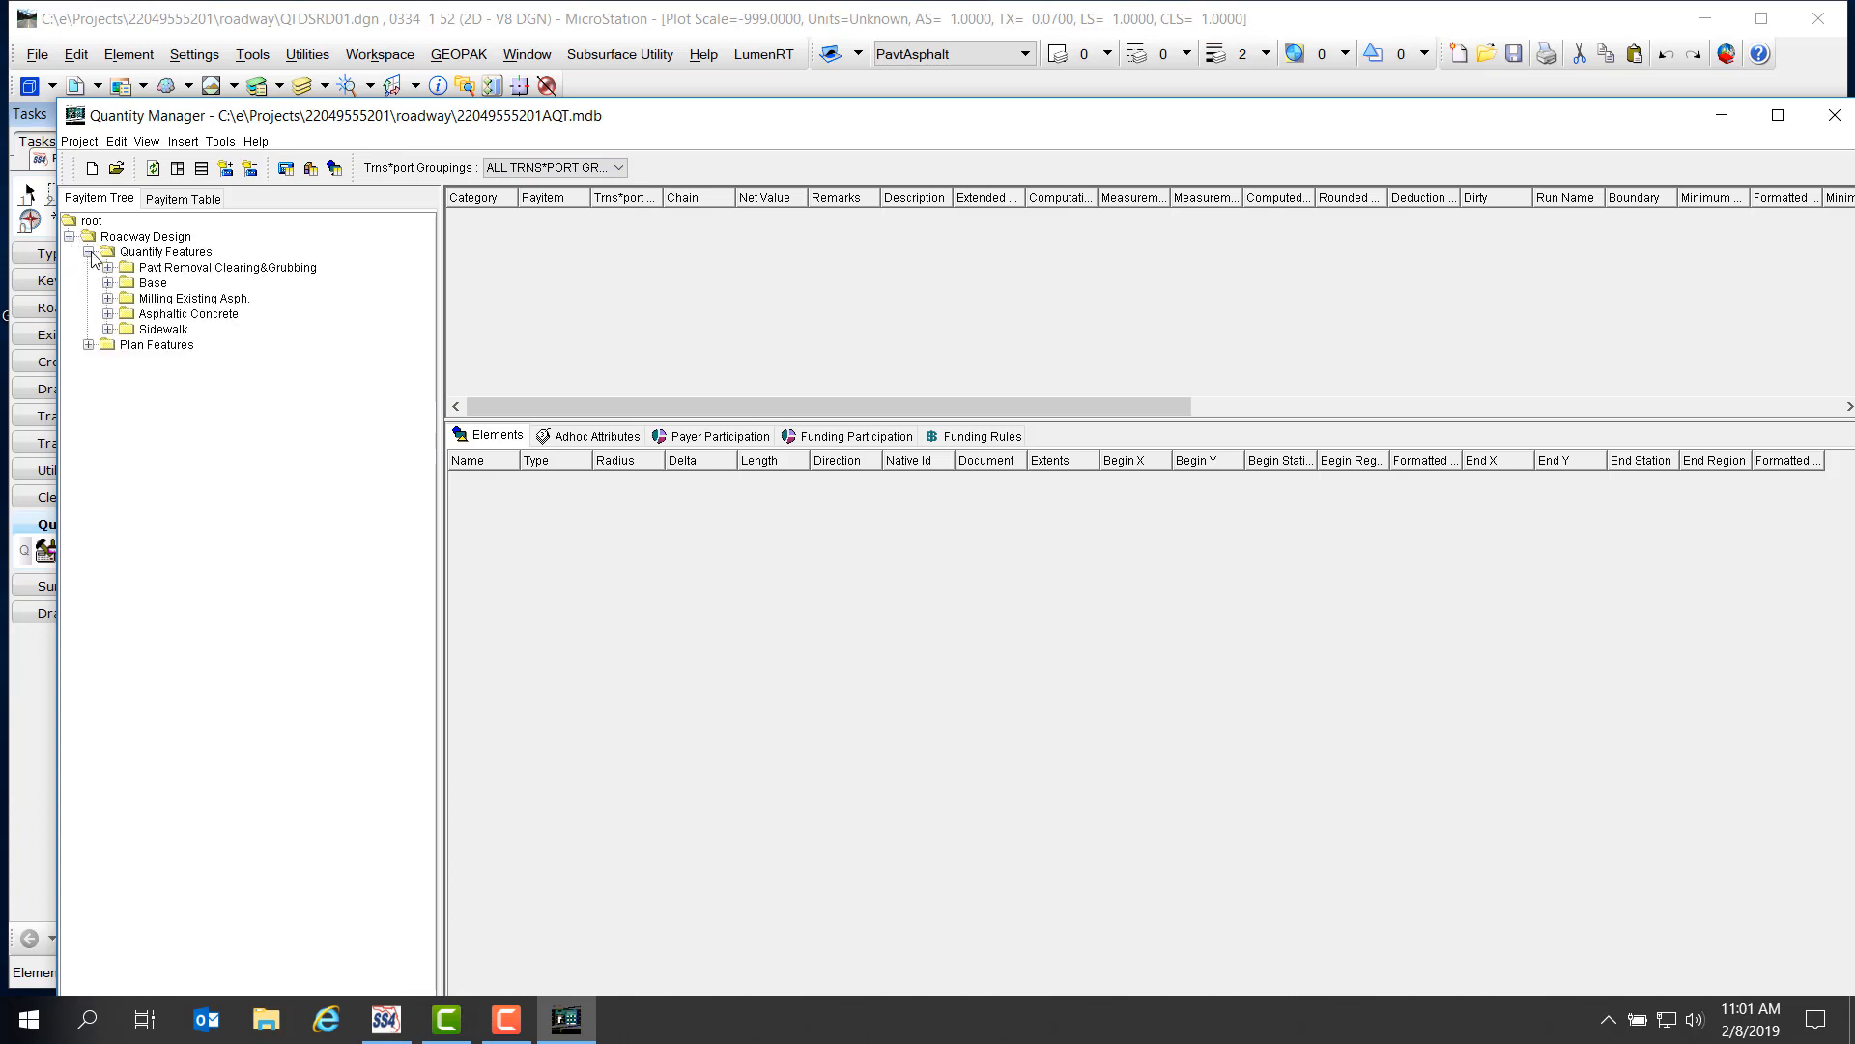
{"action": "left_click", "coordinate": [88, 346]}
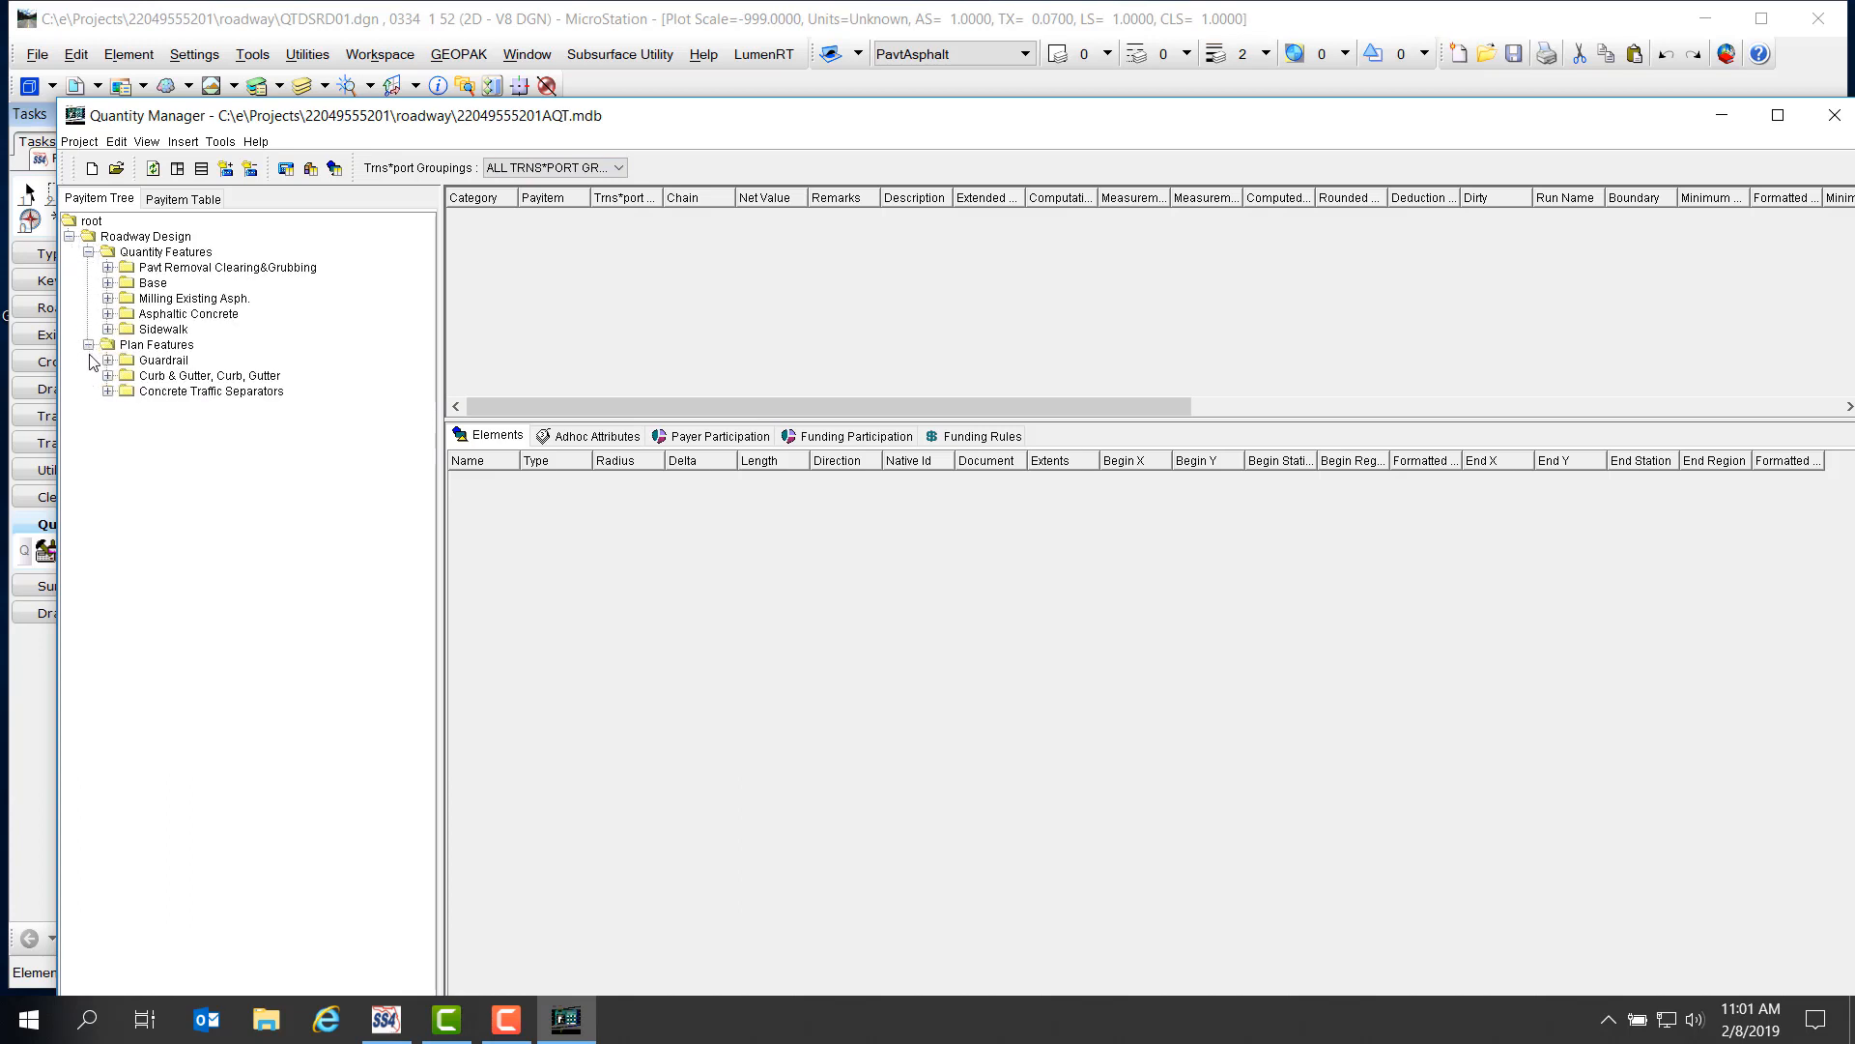
{"action": "left_click", "coordinate": [107, 282]}
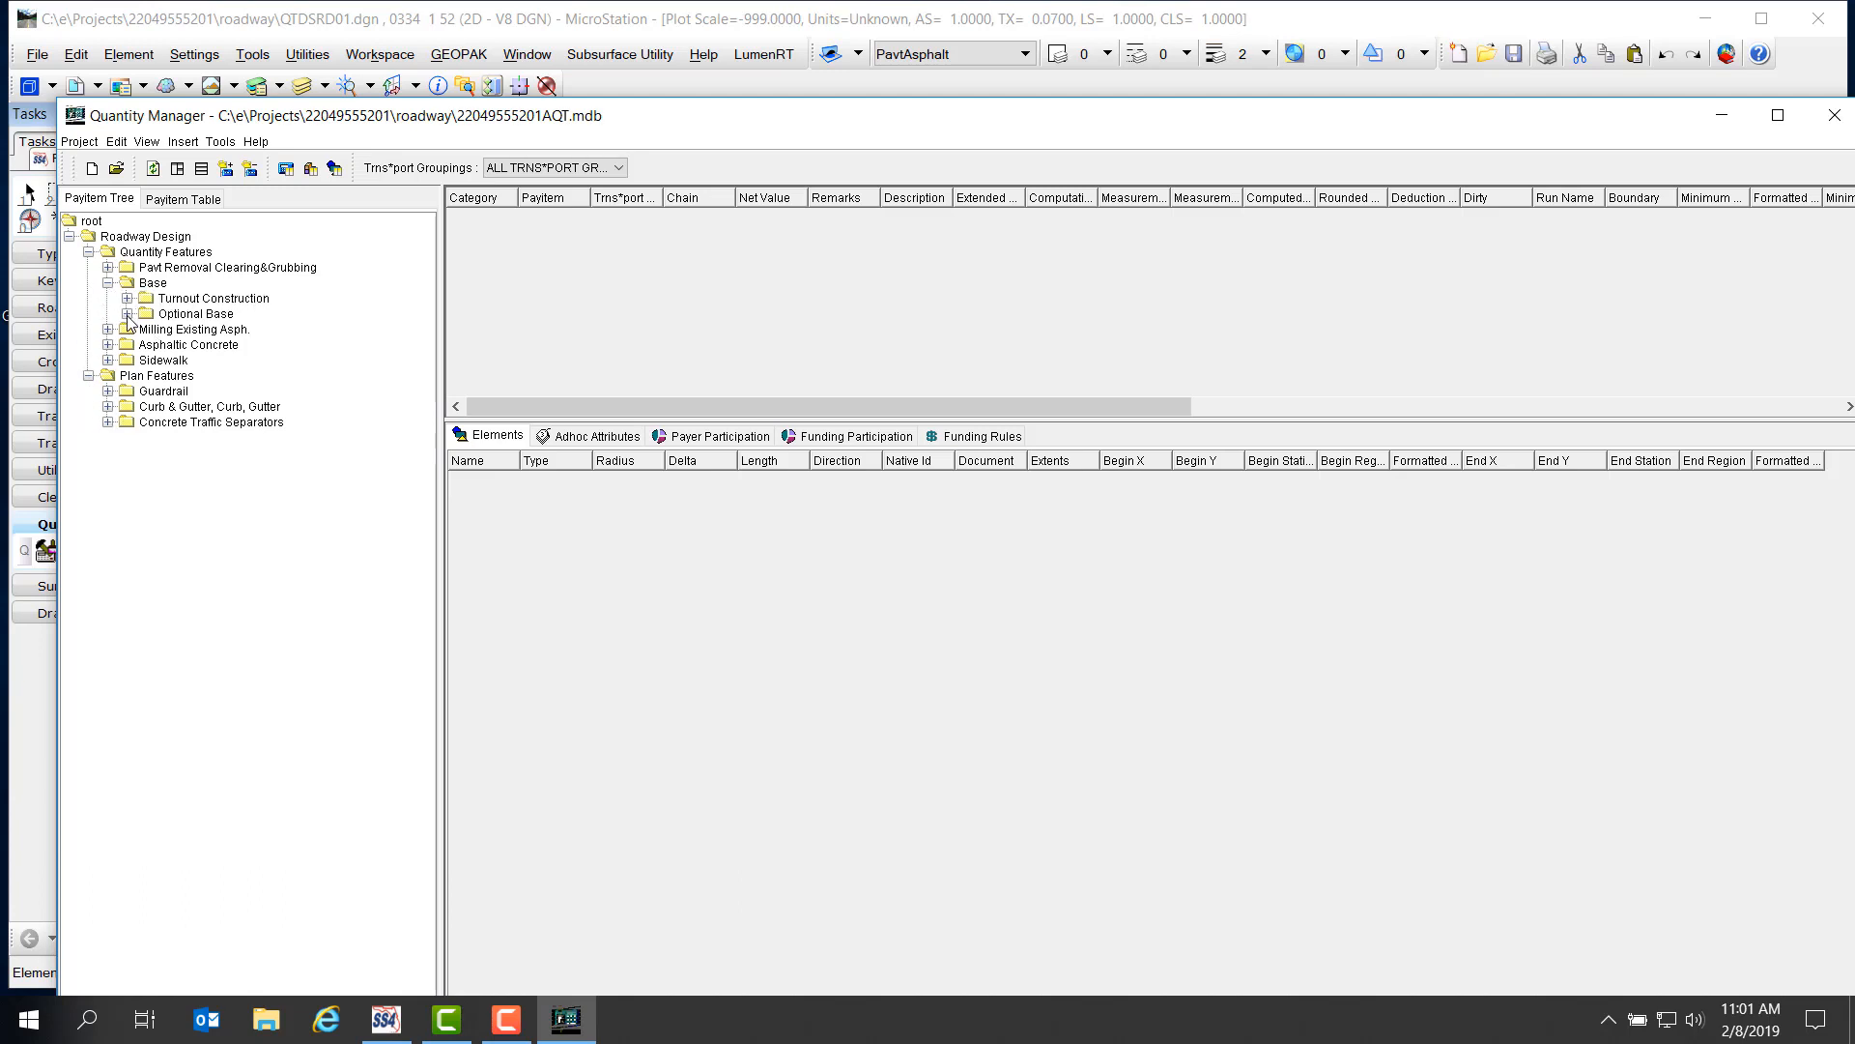
{"action": "left_click", "coordinate": [126, 314]}
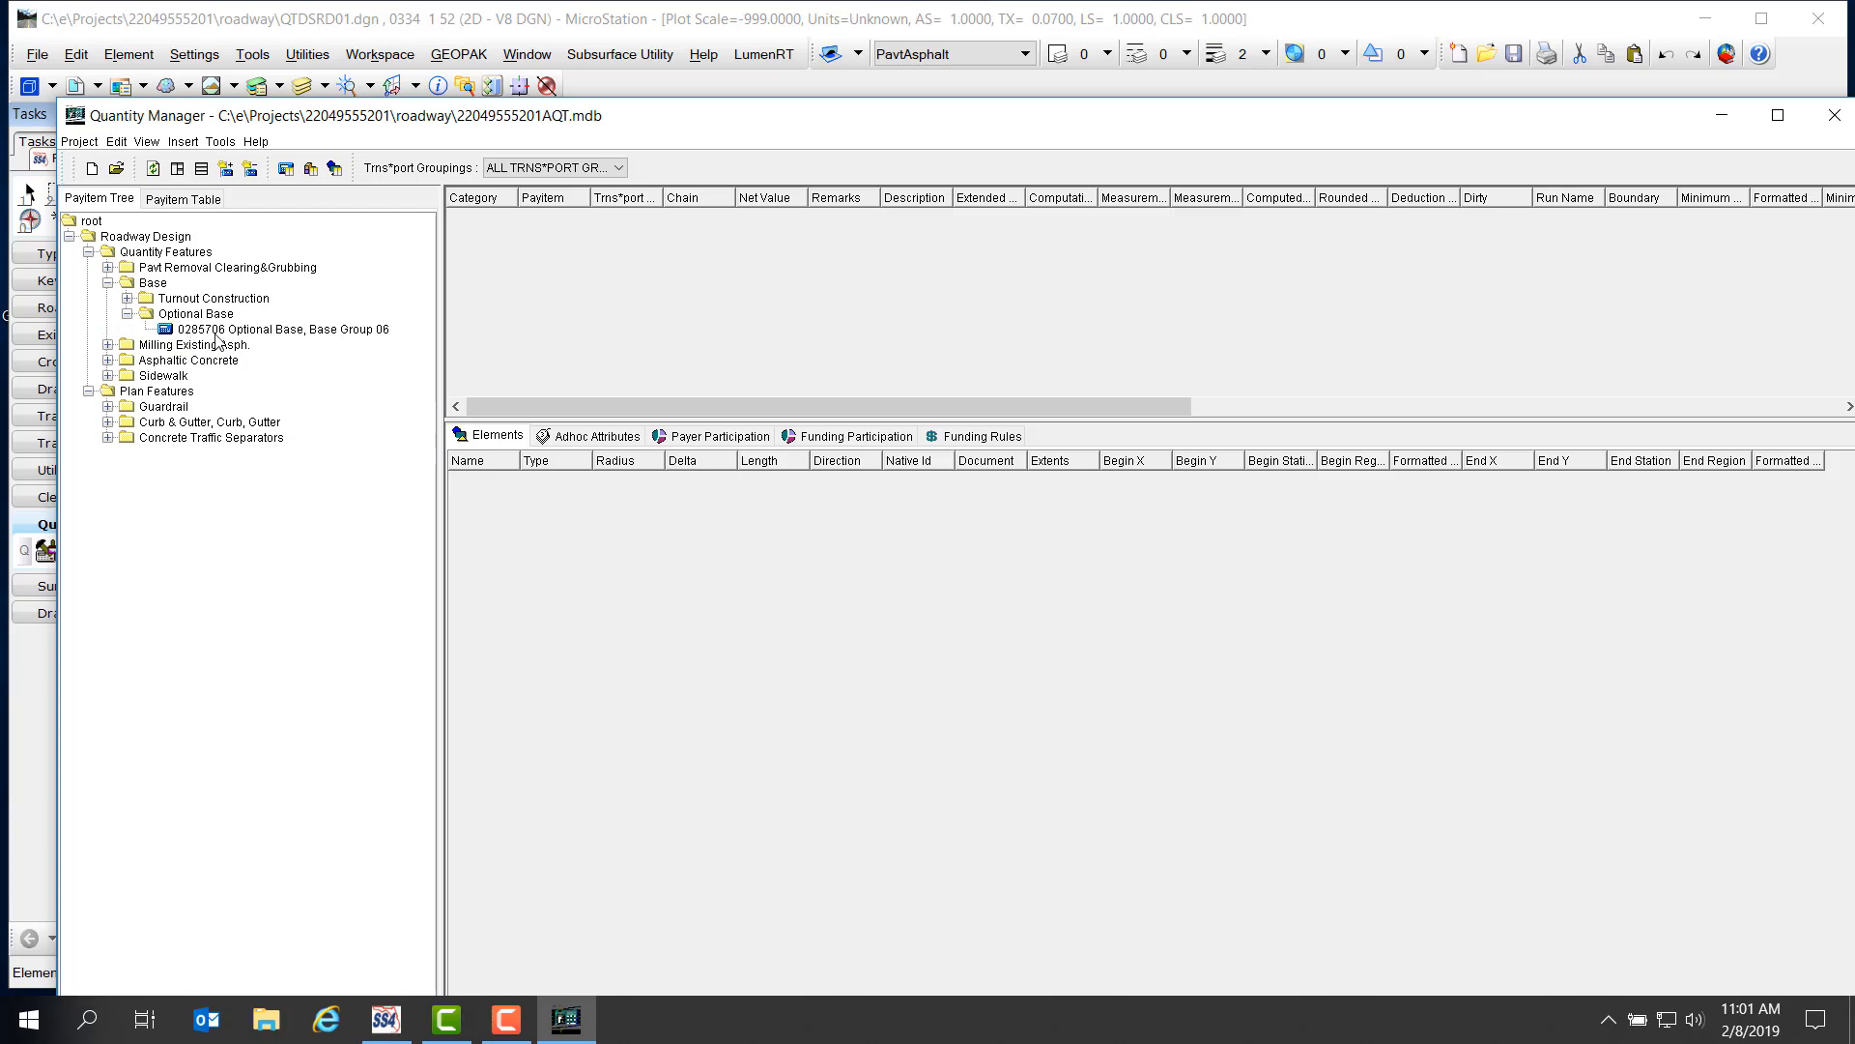
{"action": "left_click", "coordinate": [290, 329]}
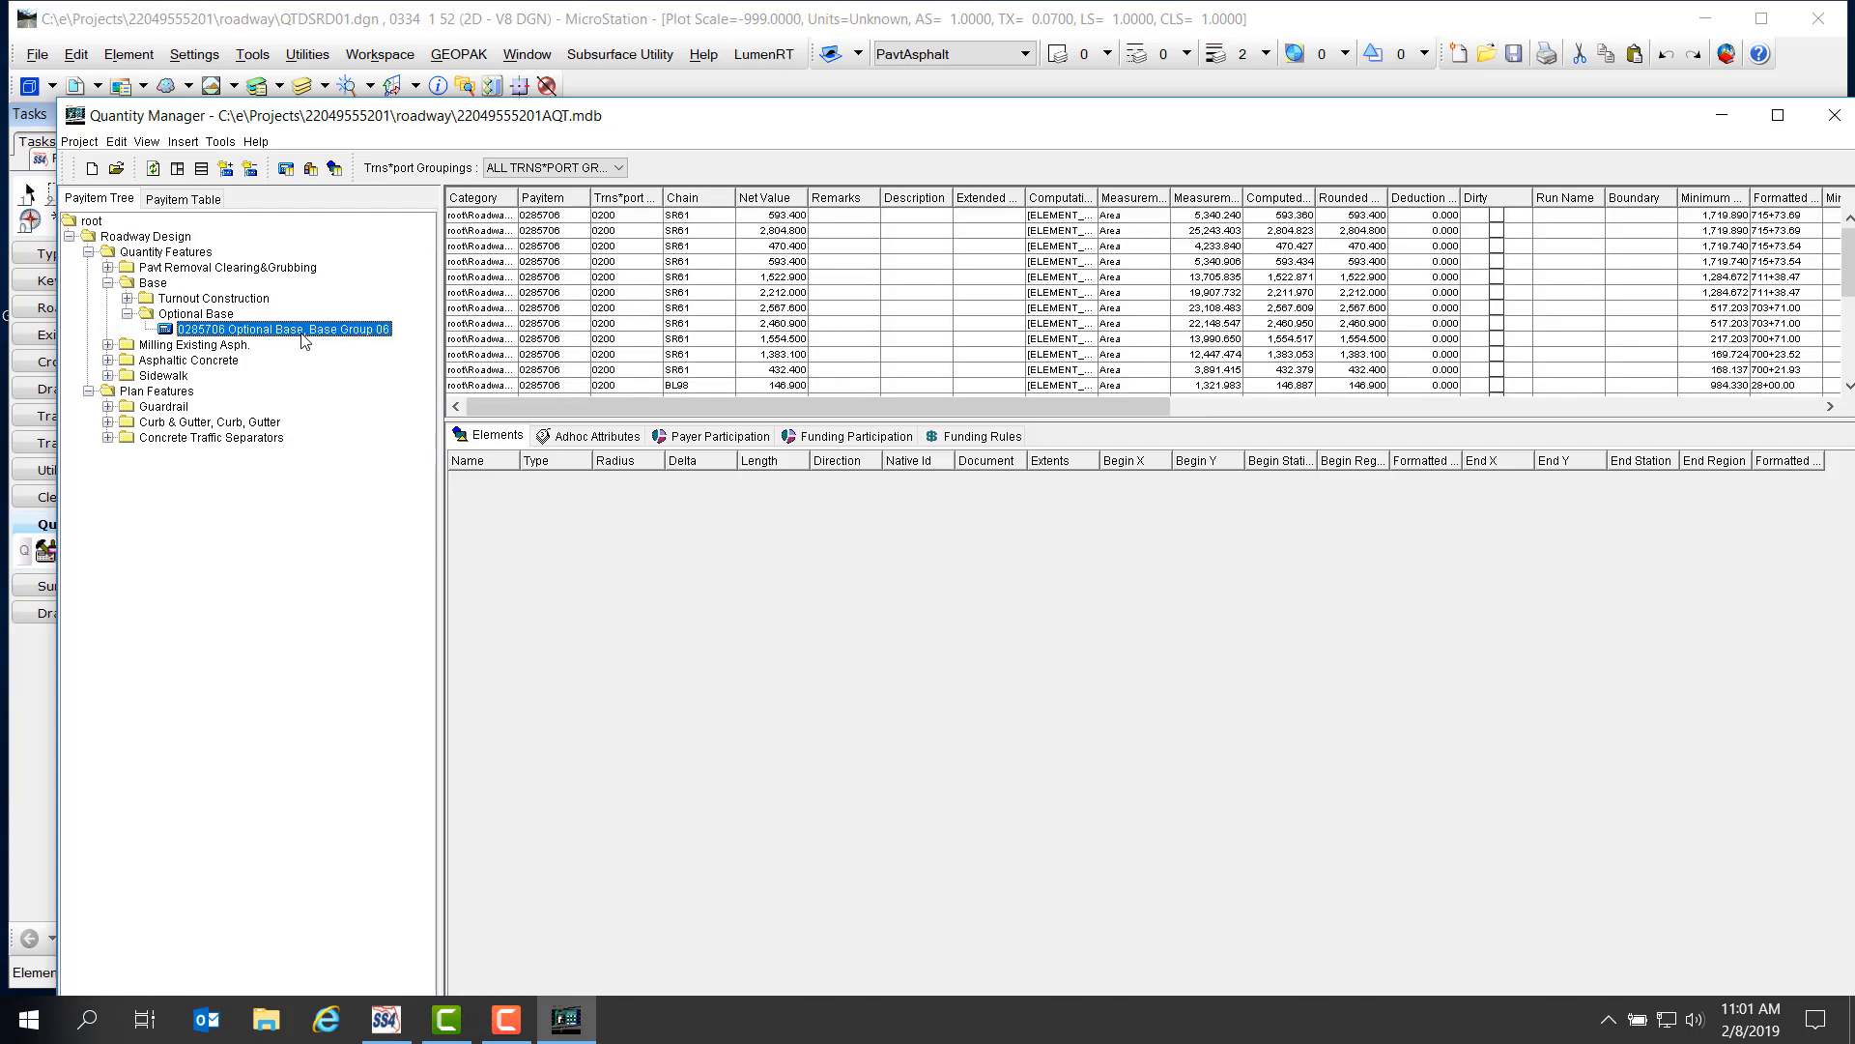
View the payitems in table form with the whole window in sight, and return to the payitem tree.
{"action": "left_click", "coordinate": [192, 202]}
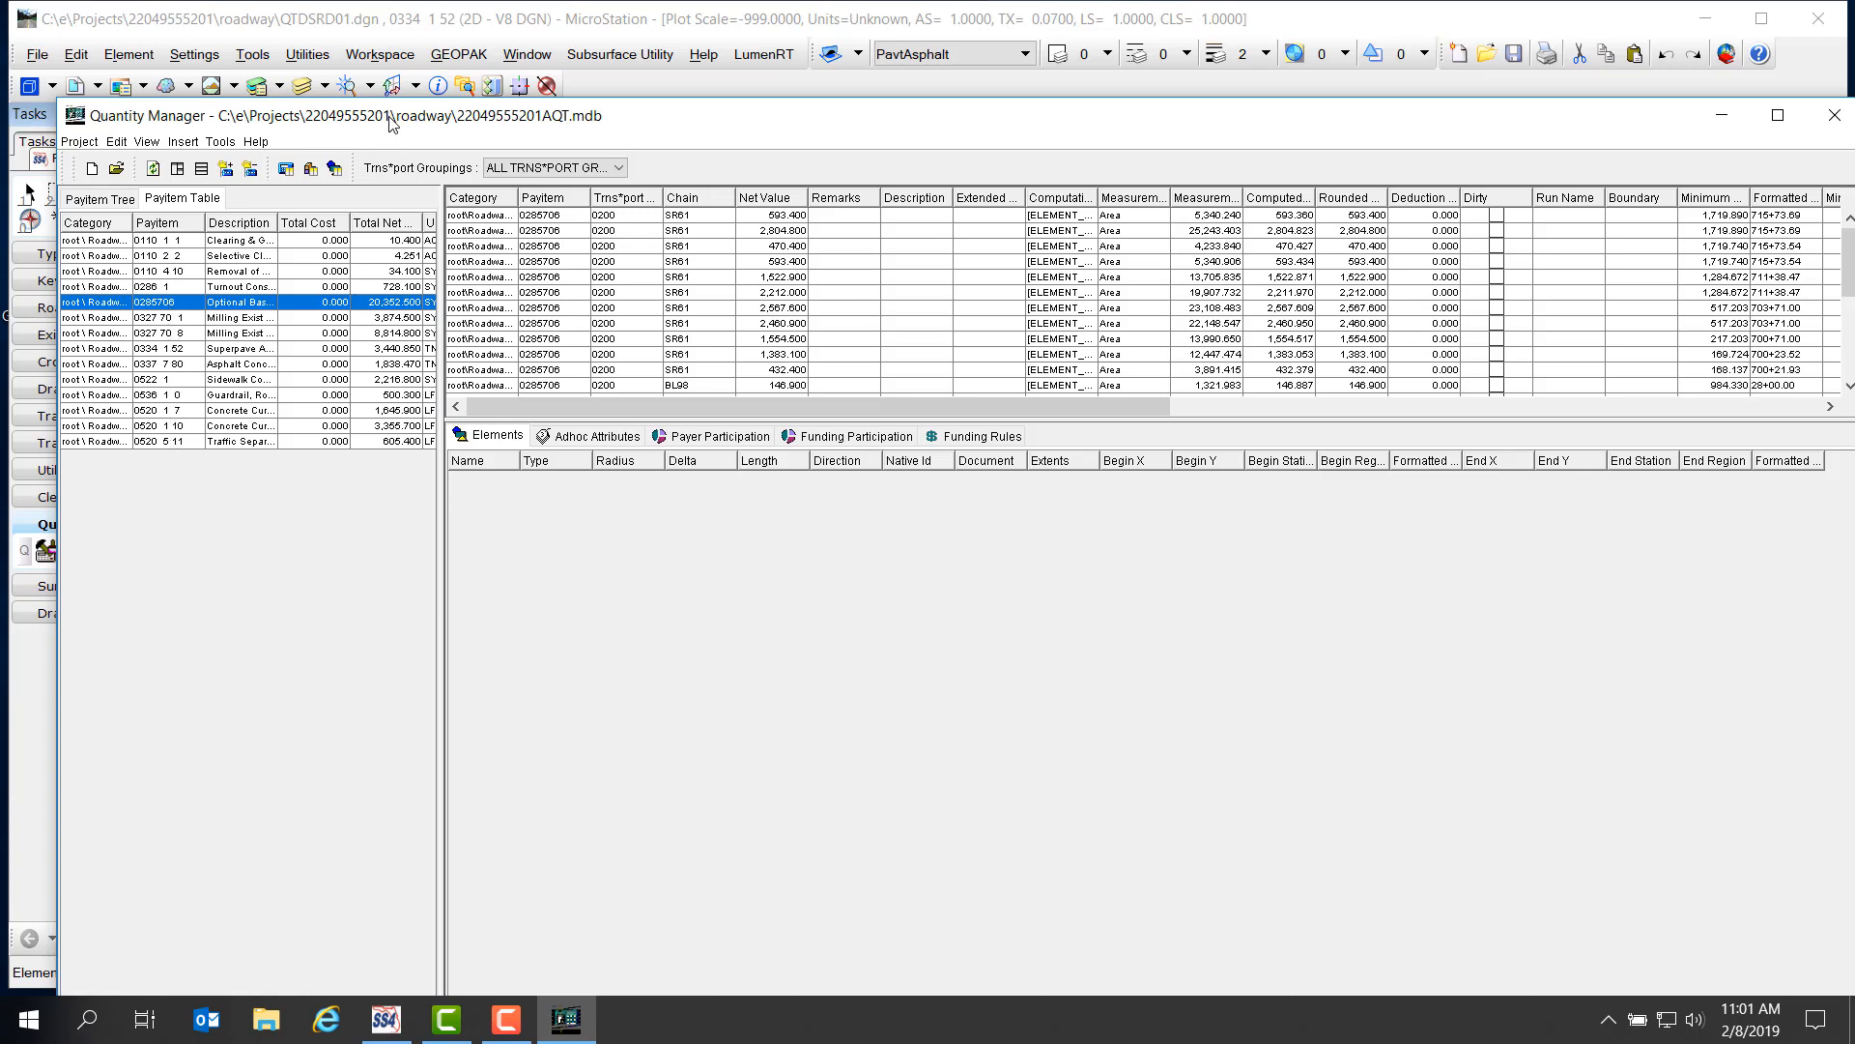
{"action": "left_click_drag", "start_coordinate": [389, 117], "coordinate": [383, 67]}
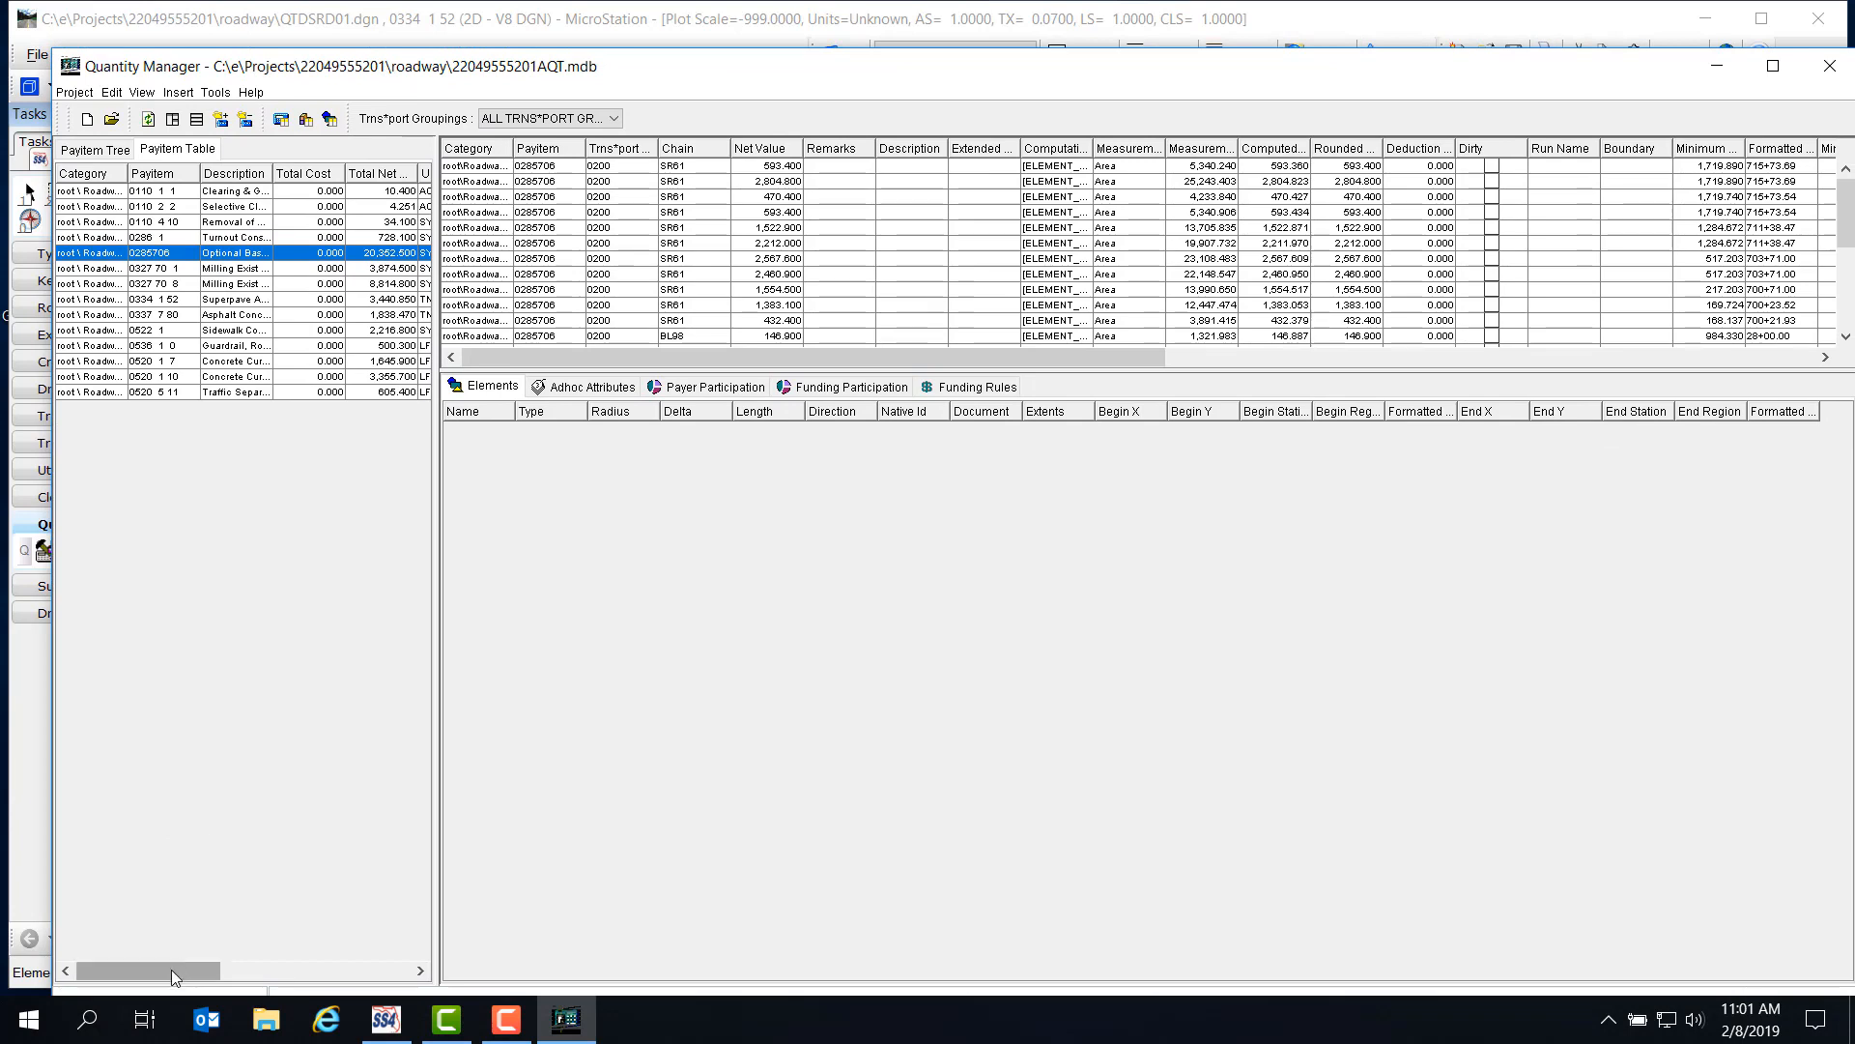
{"action": "mouse_move", "coordinate": [166, 972]}
{"action": "left_mouse_down"}
{"action": "mouse_move", "coordinate": [392, 986]}
{"action": "mouse_move", "coordinate": [143, 974]}
{"action": "left_mouse_up"}
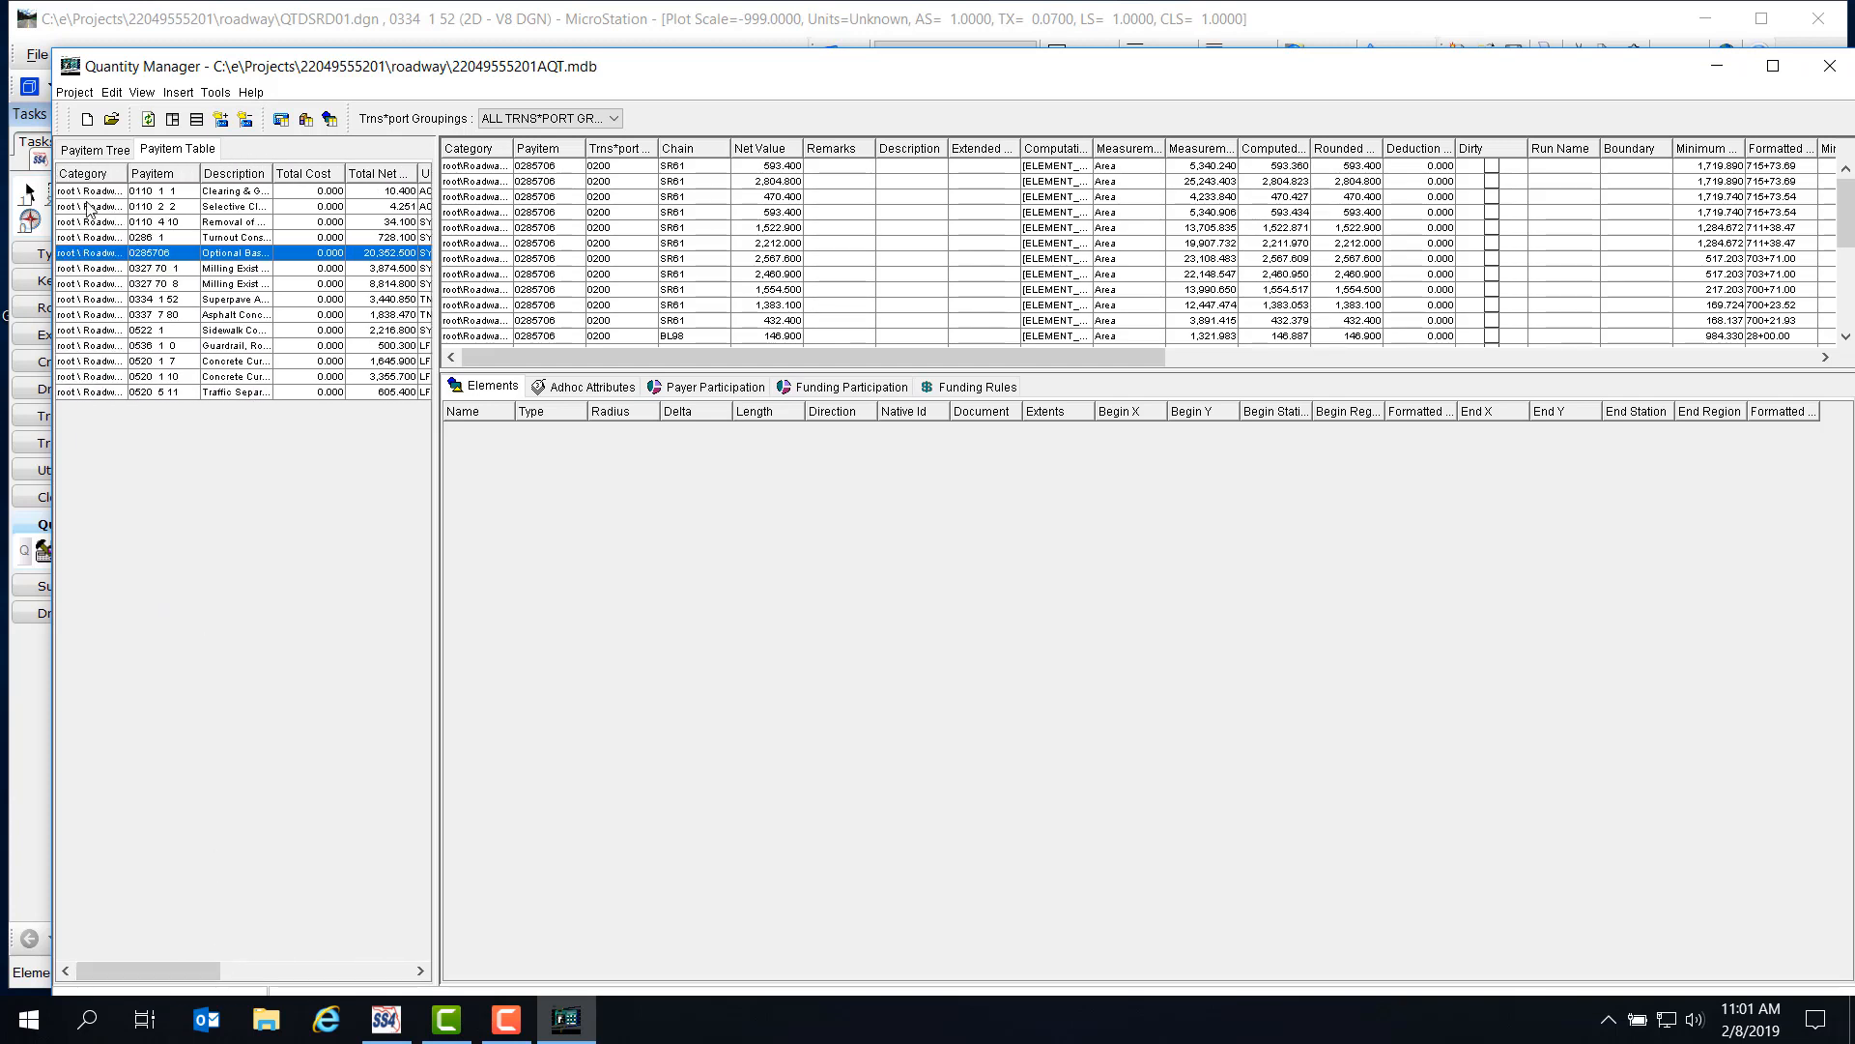
{"action": "left_click", "coordinate": [97, 151]}
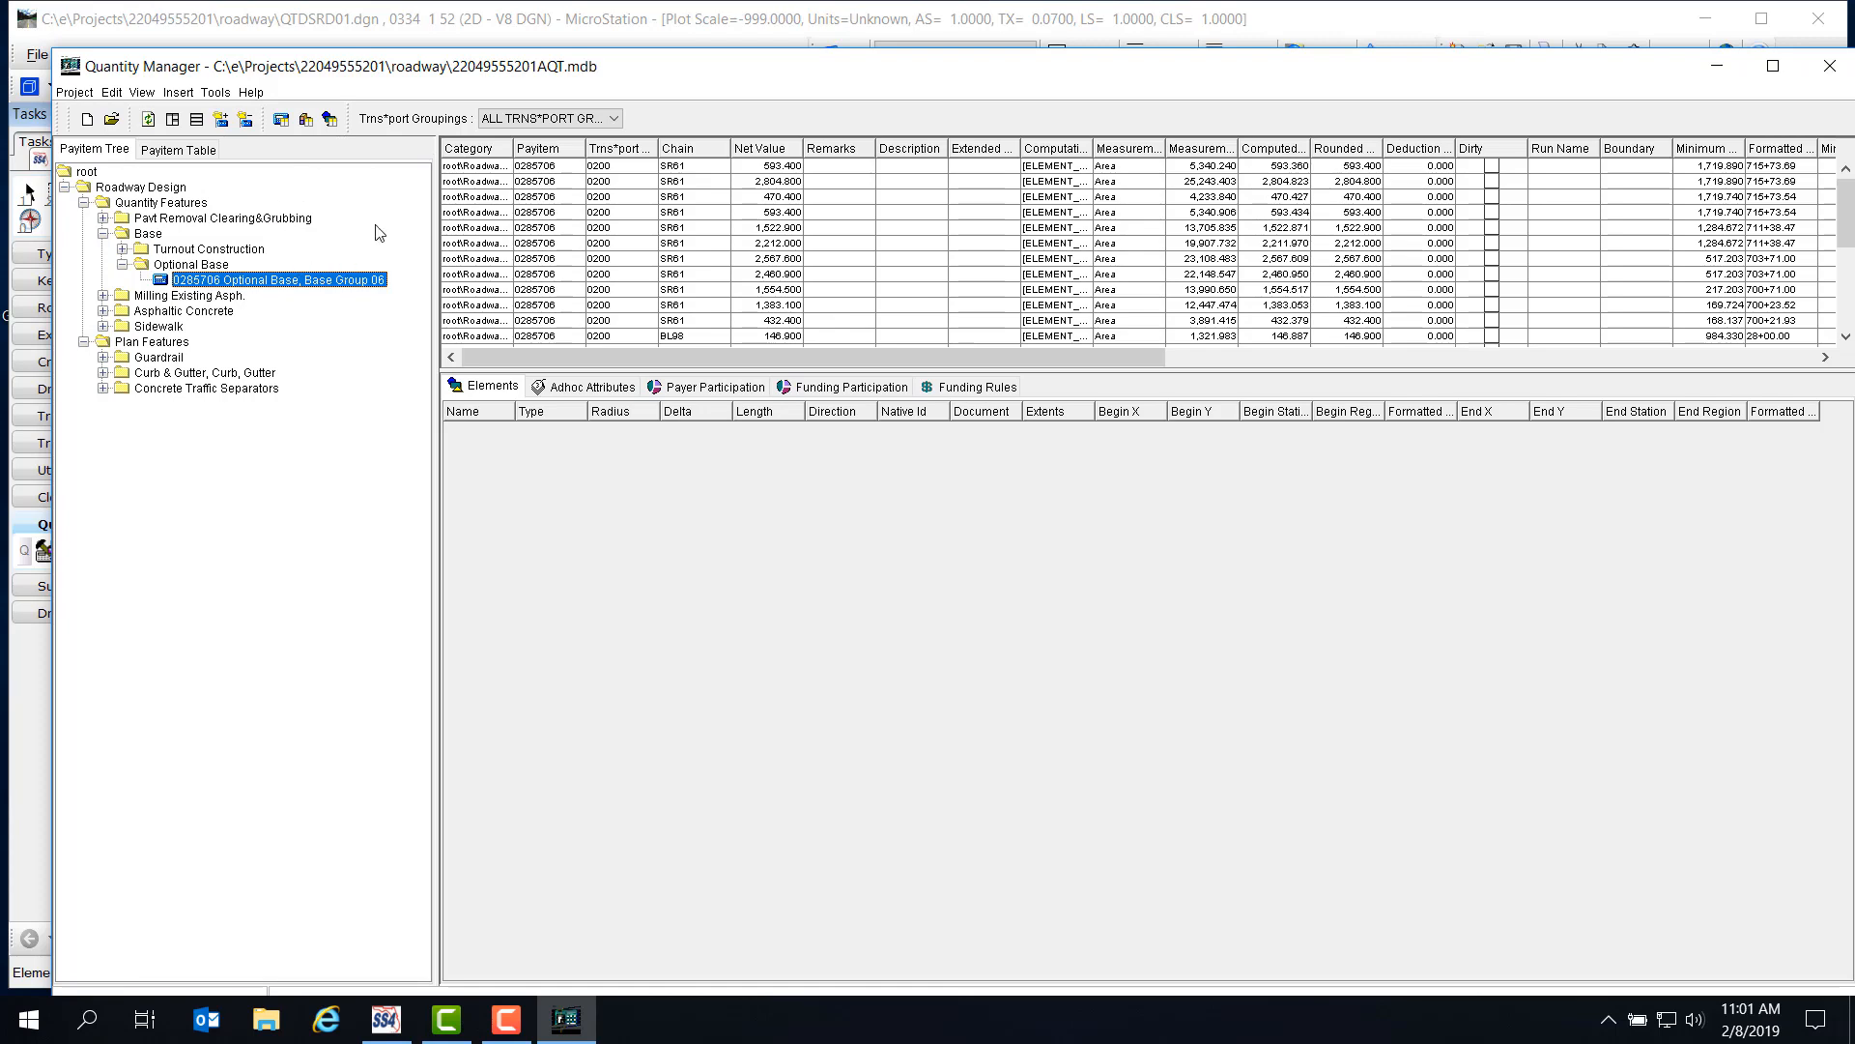
Hide the Remarks, Description and Extended Description columns of the quantity table, and check the column choices again.
{"action": "right_click", "coordinate": [710, 156]}
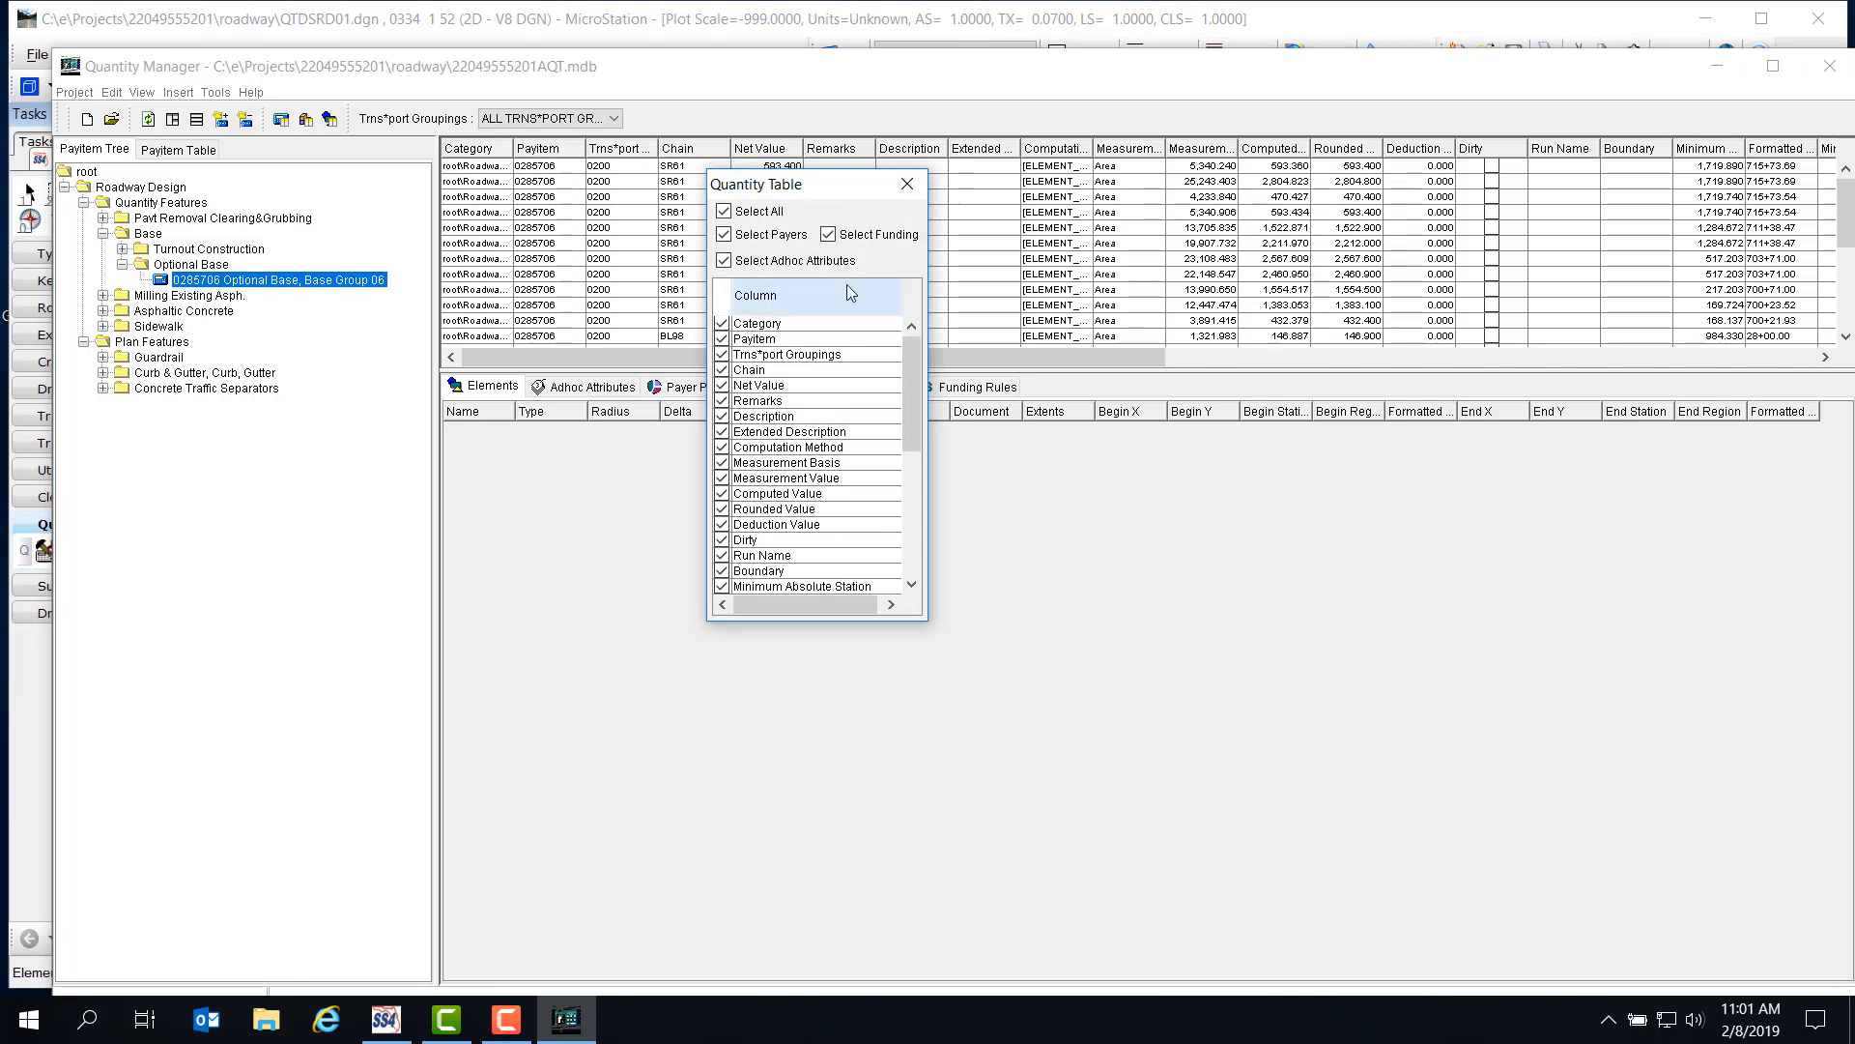
{"action": "left_click_drag", "start_coordinate": [824, 190], "coordinate": [936, 379]}
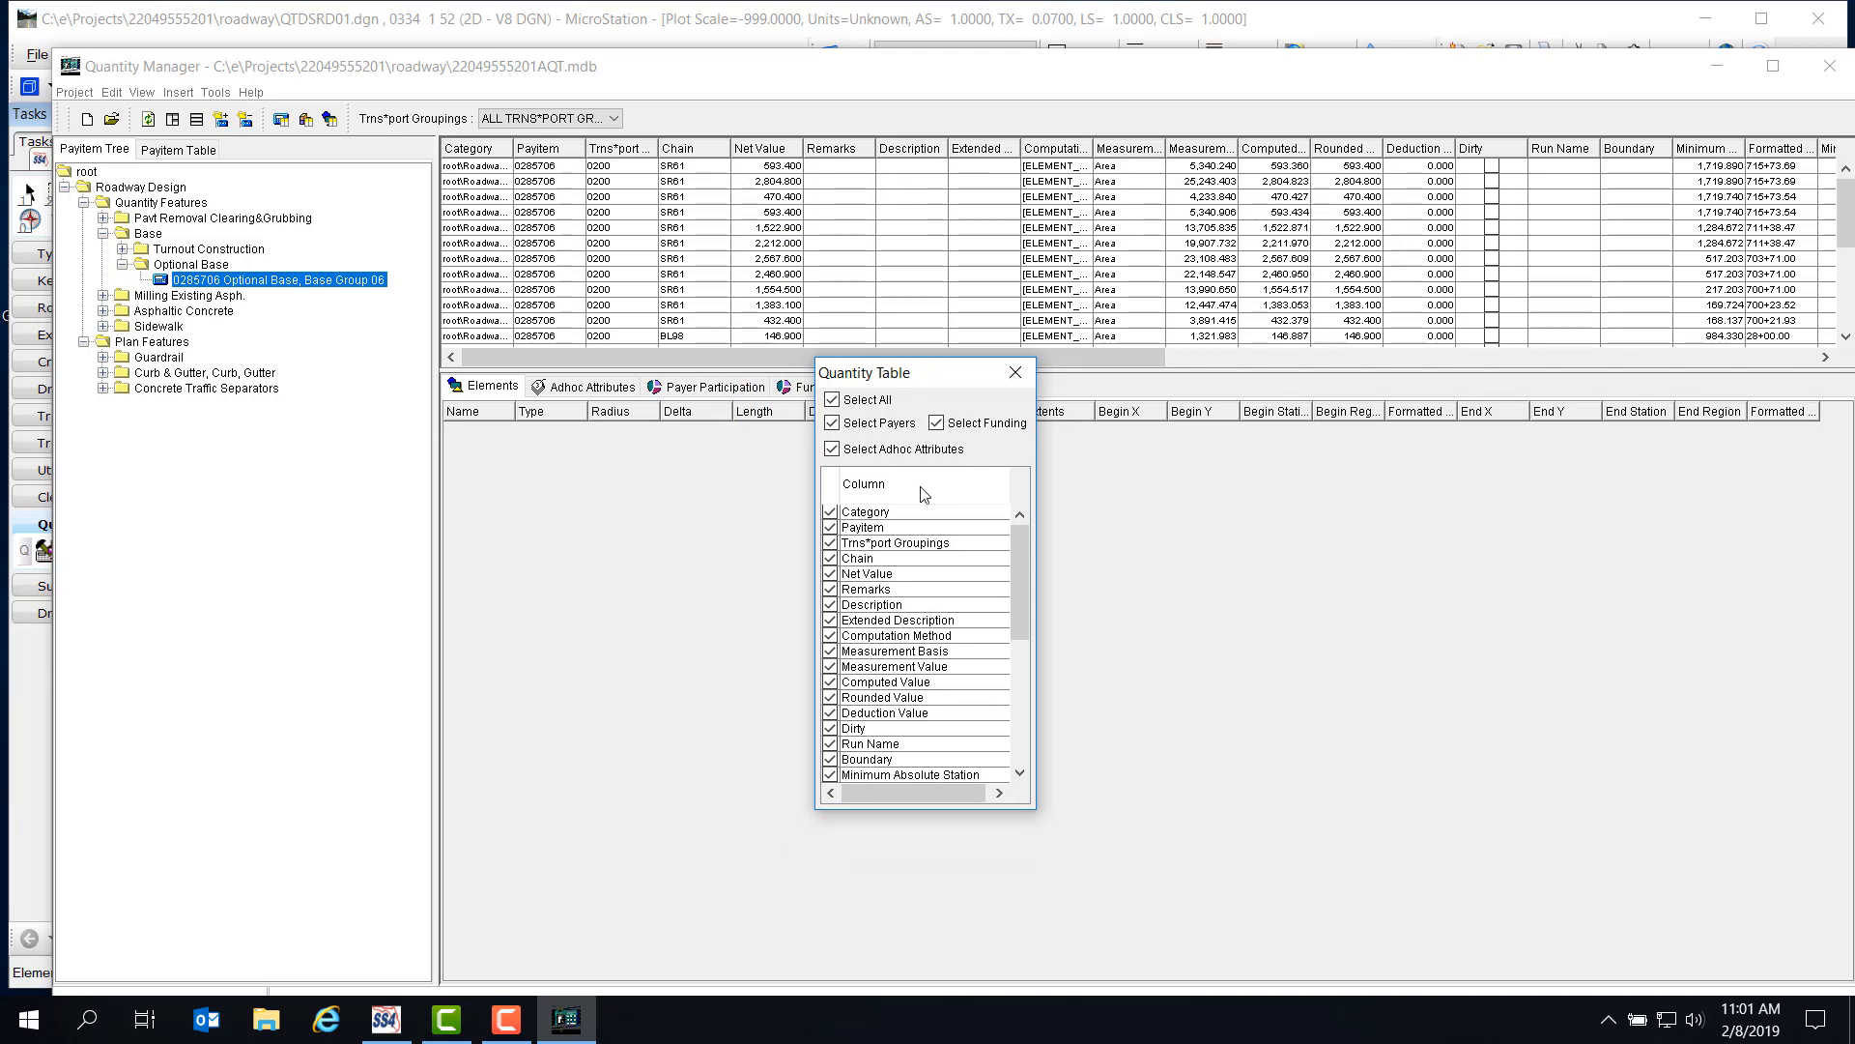
{"action": "left_click", "coordinate": [830, 588]}
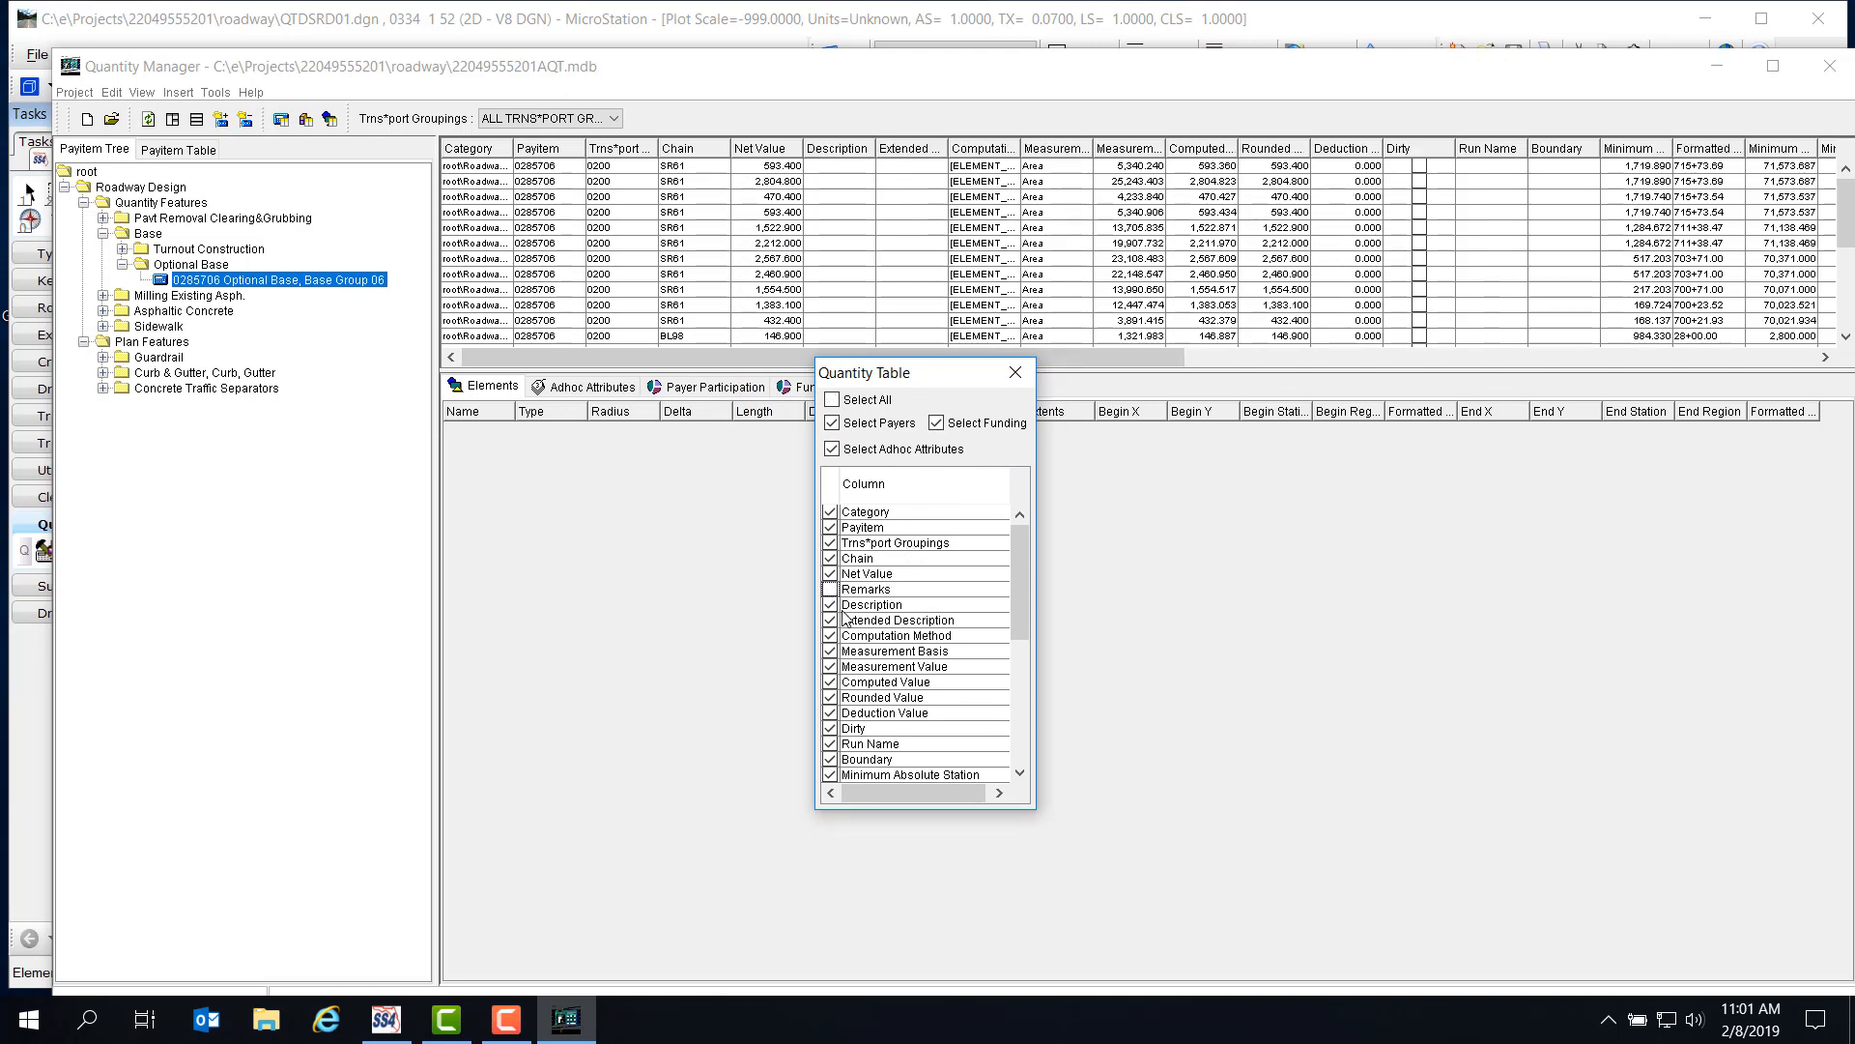
{"action": "left_click", "coordinate": [830, 604]}
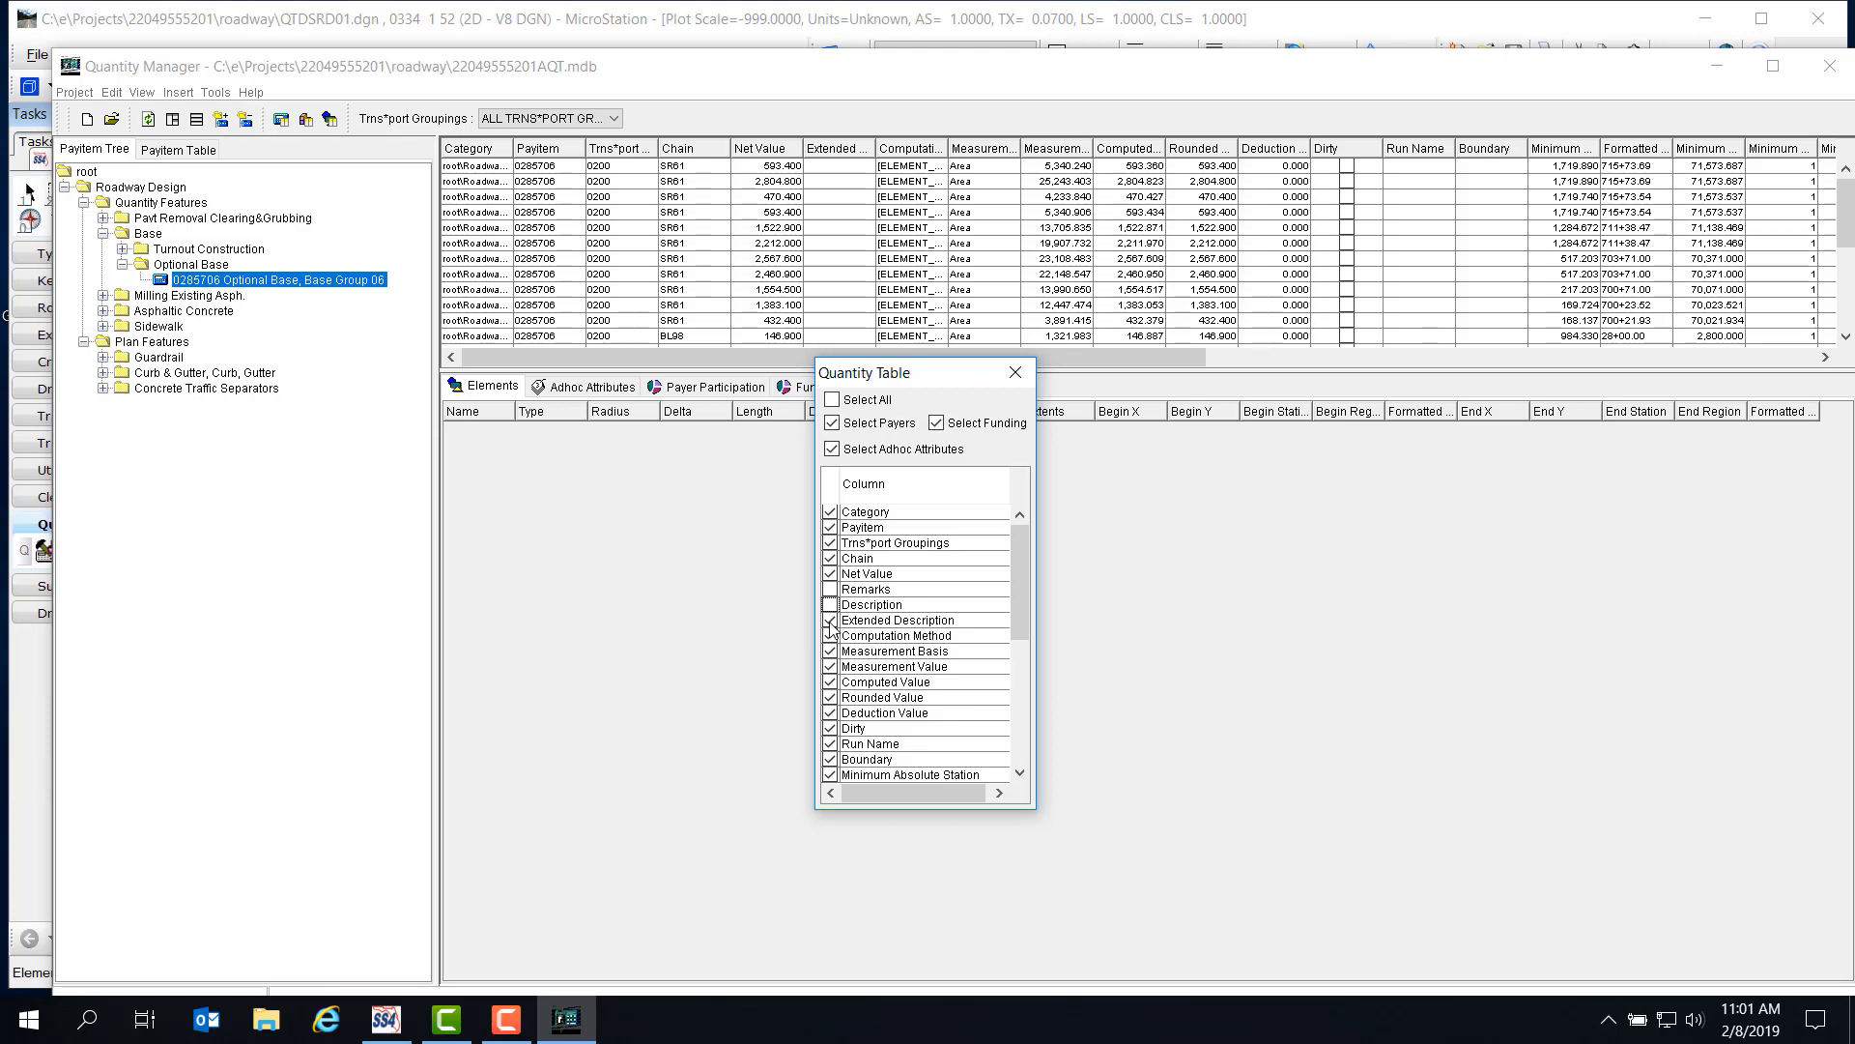
{"action": "left_click", "coordinate": [830, 620]}
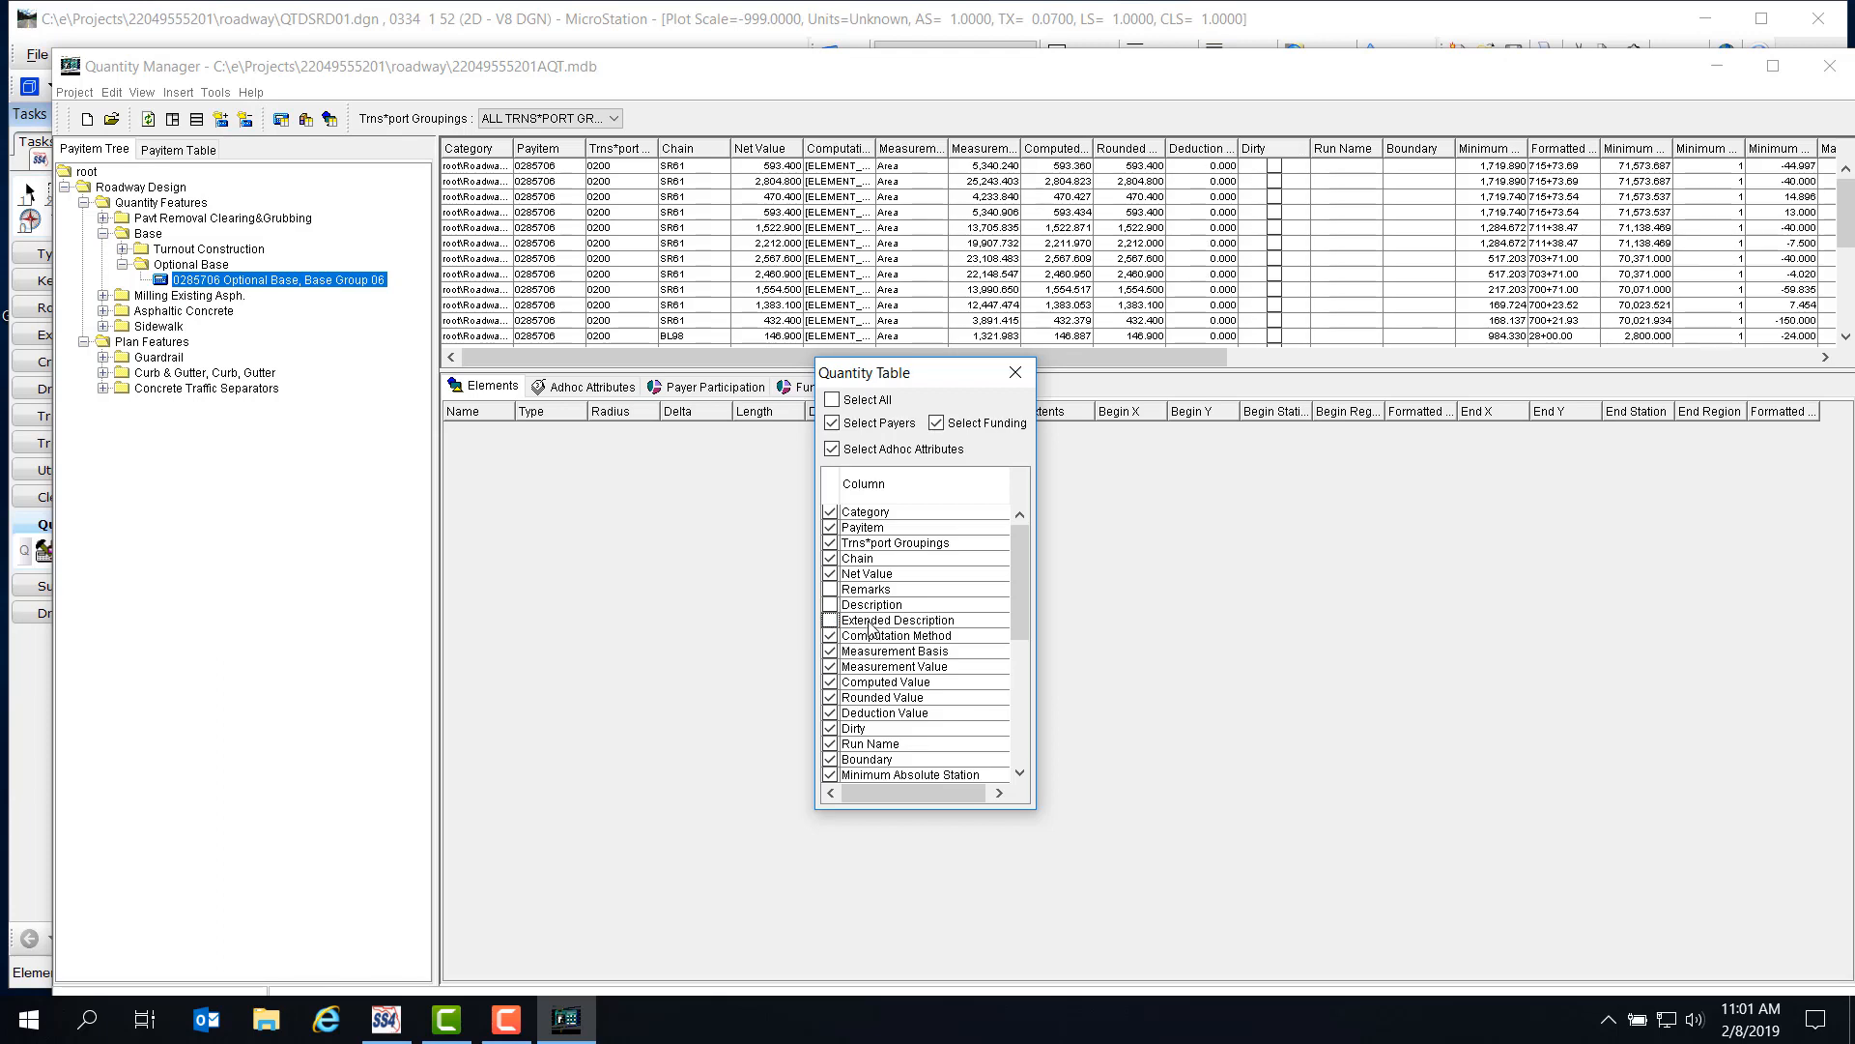
{"action": "left_click", "coordinate": [1016, 373]}
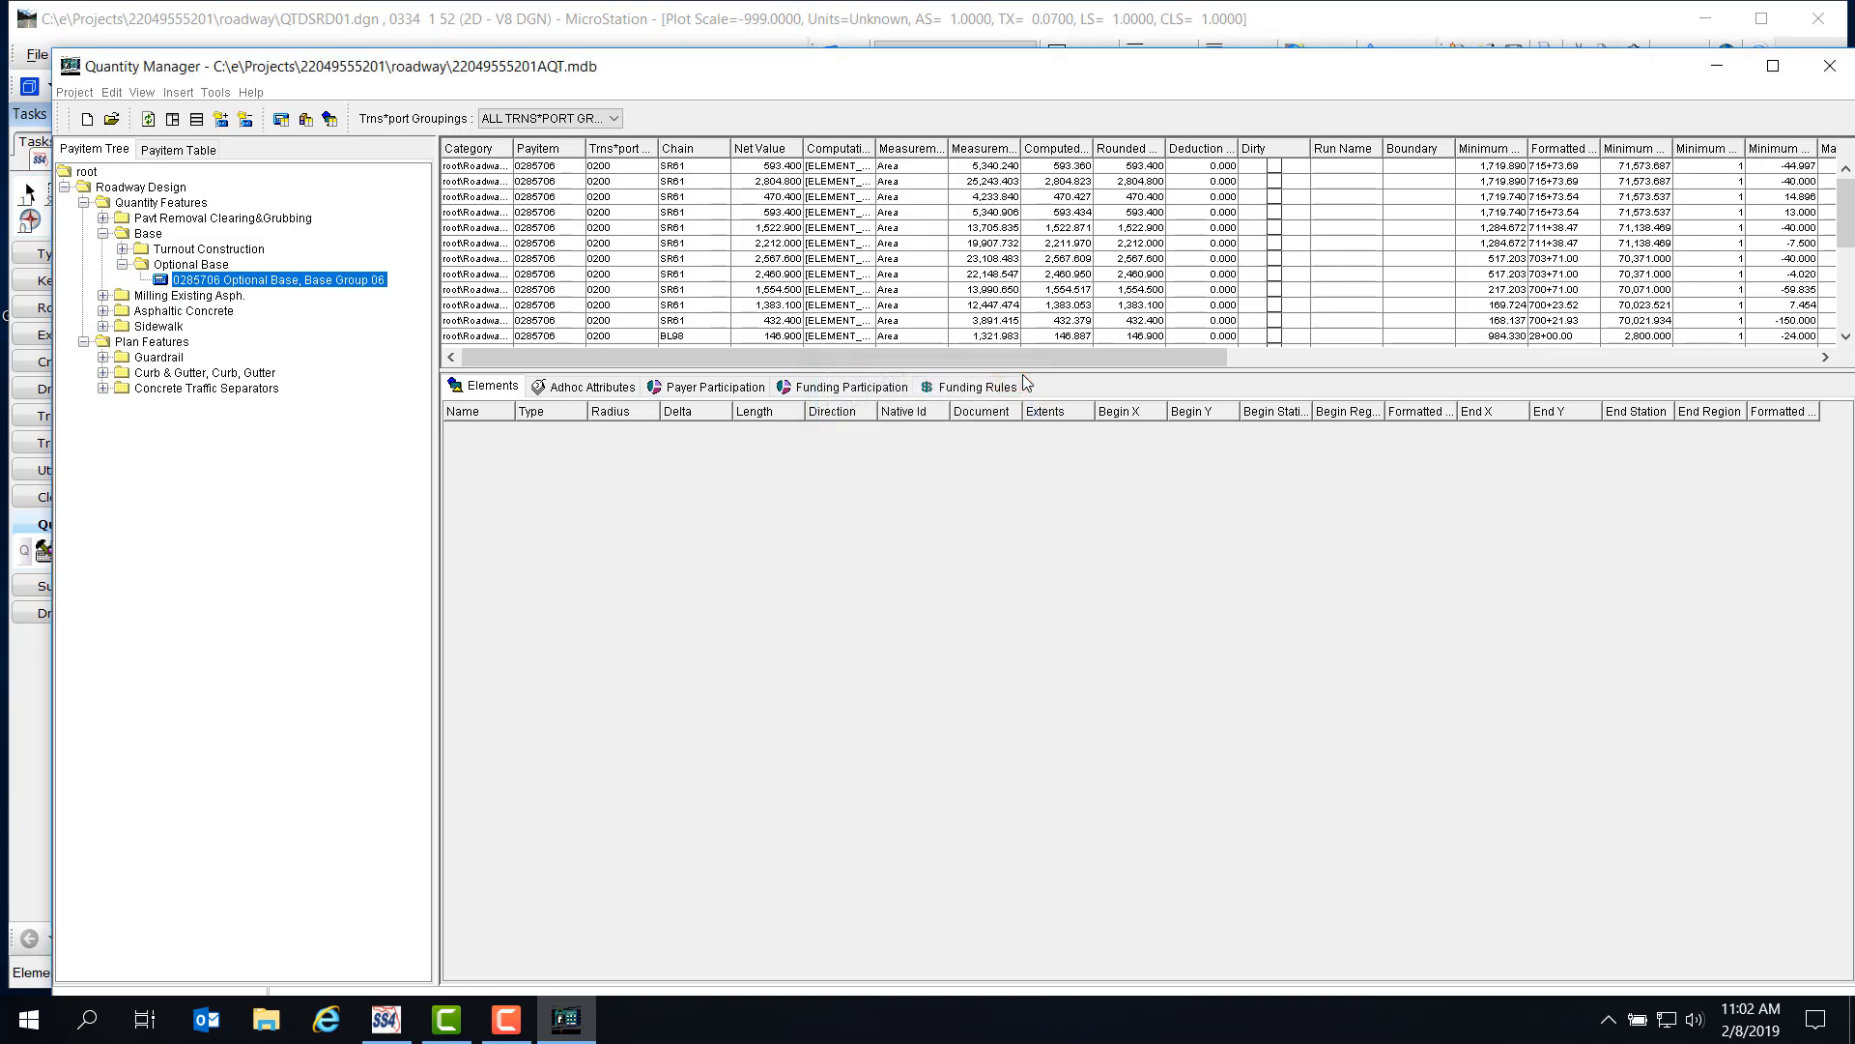
{"action": "left_click", "coordinate": [305, 120]}
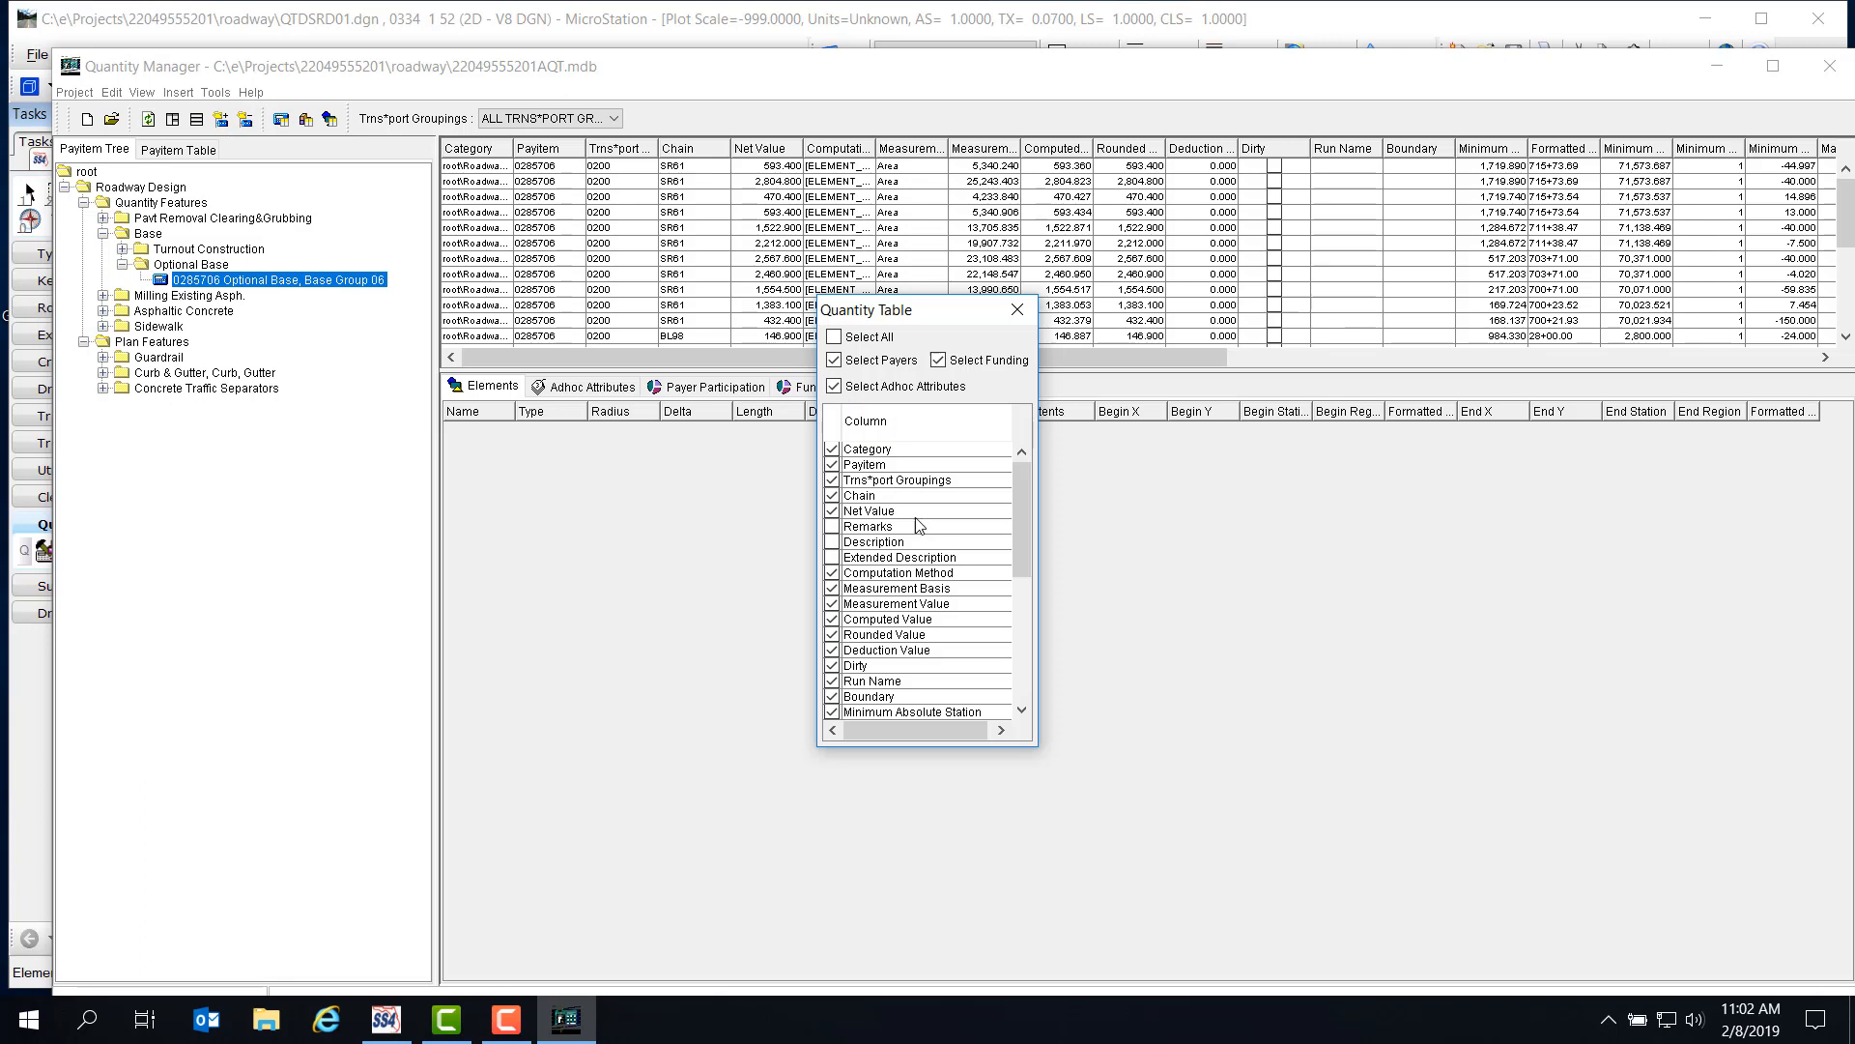
{"action": "left_click", "coordinate": [1017, 311]}
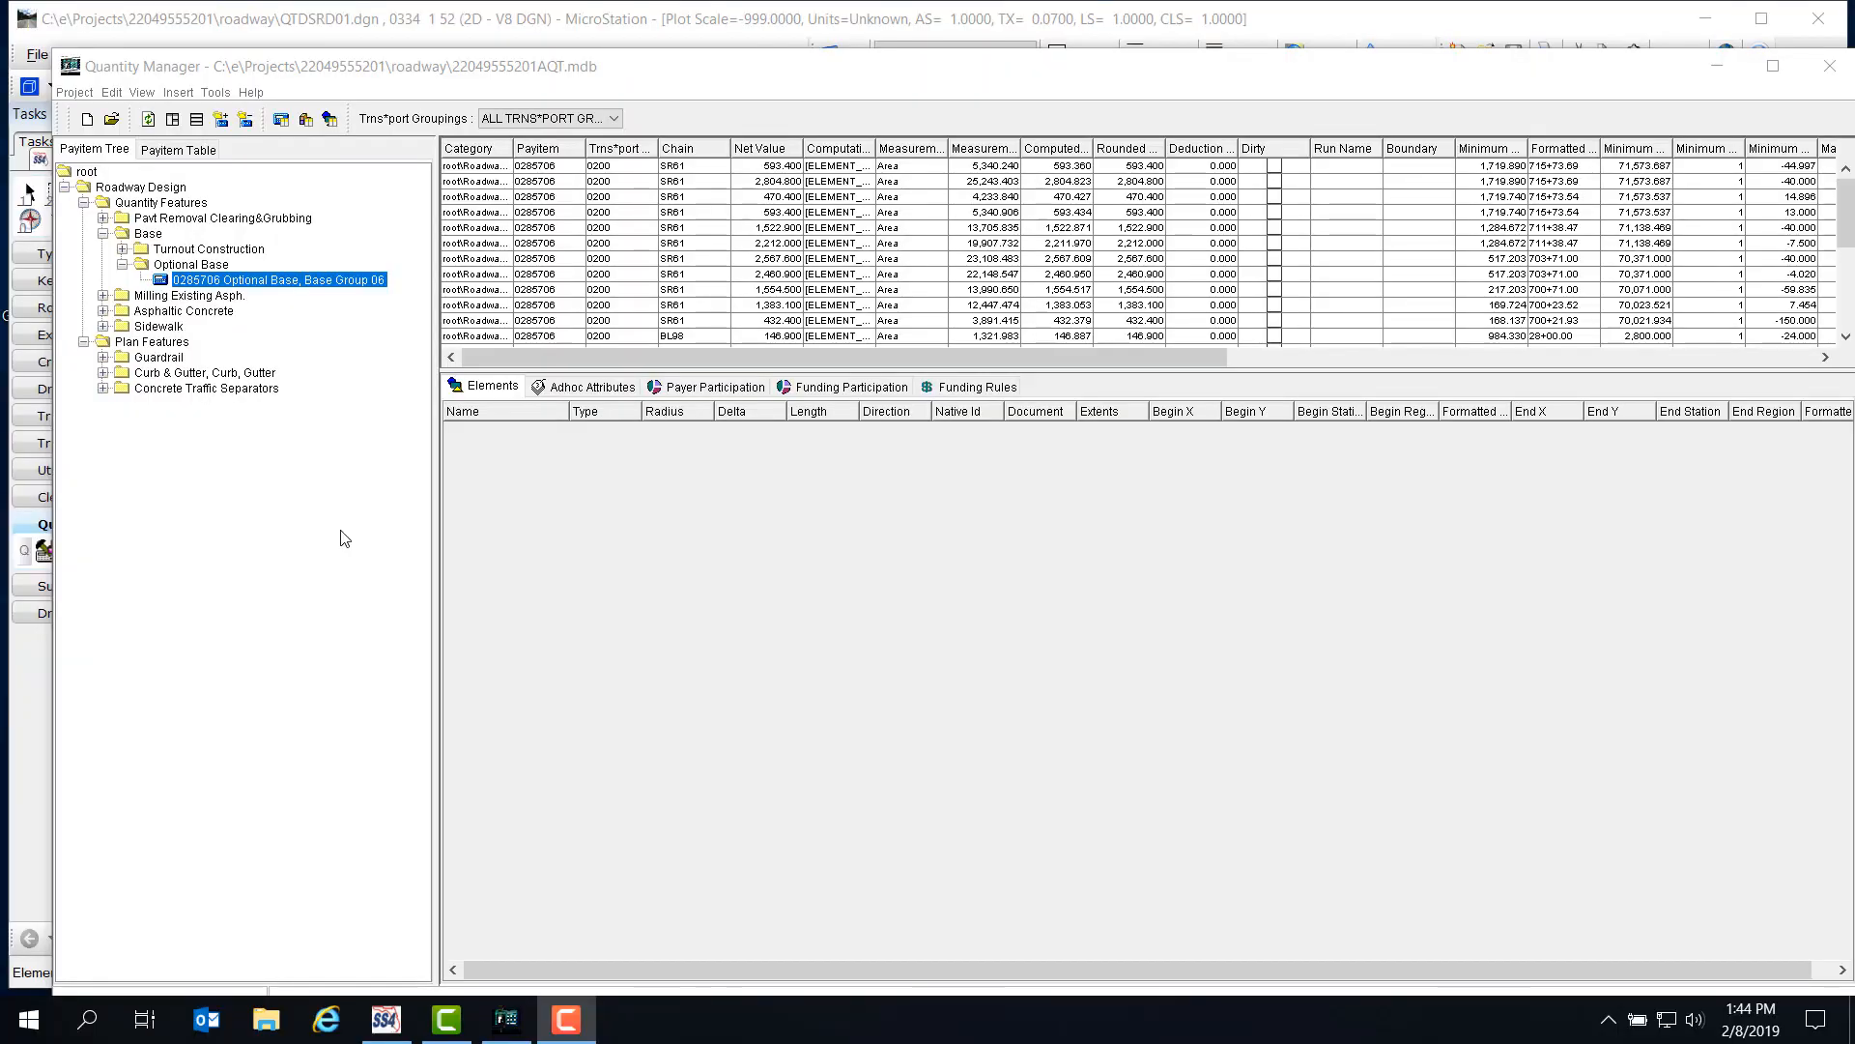
Show the elements that make up the first quantity of payitem 0285706.
{"action": "left_click", "coordinate": [487, 171]}
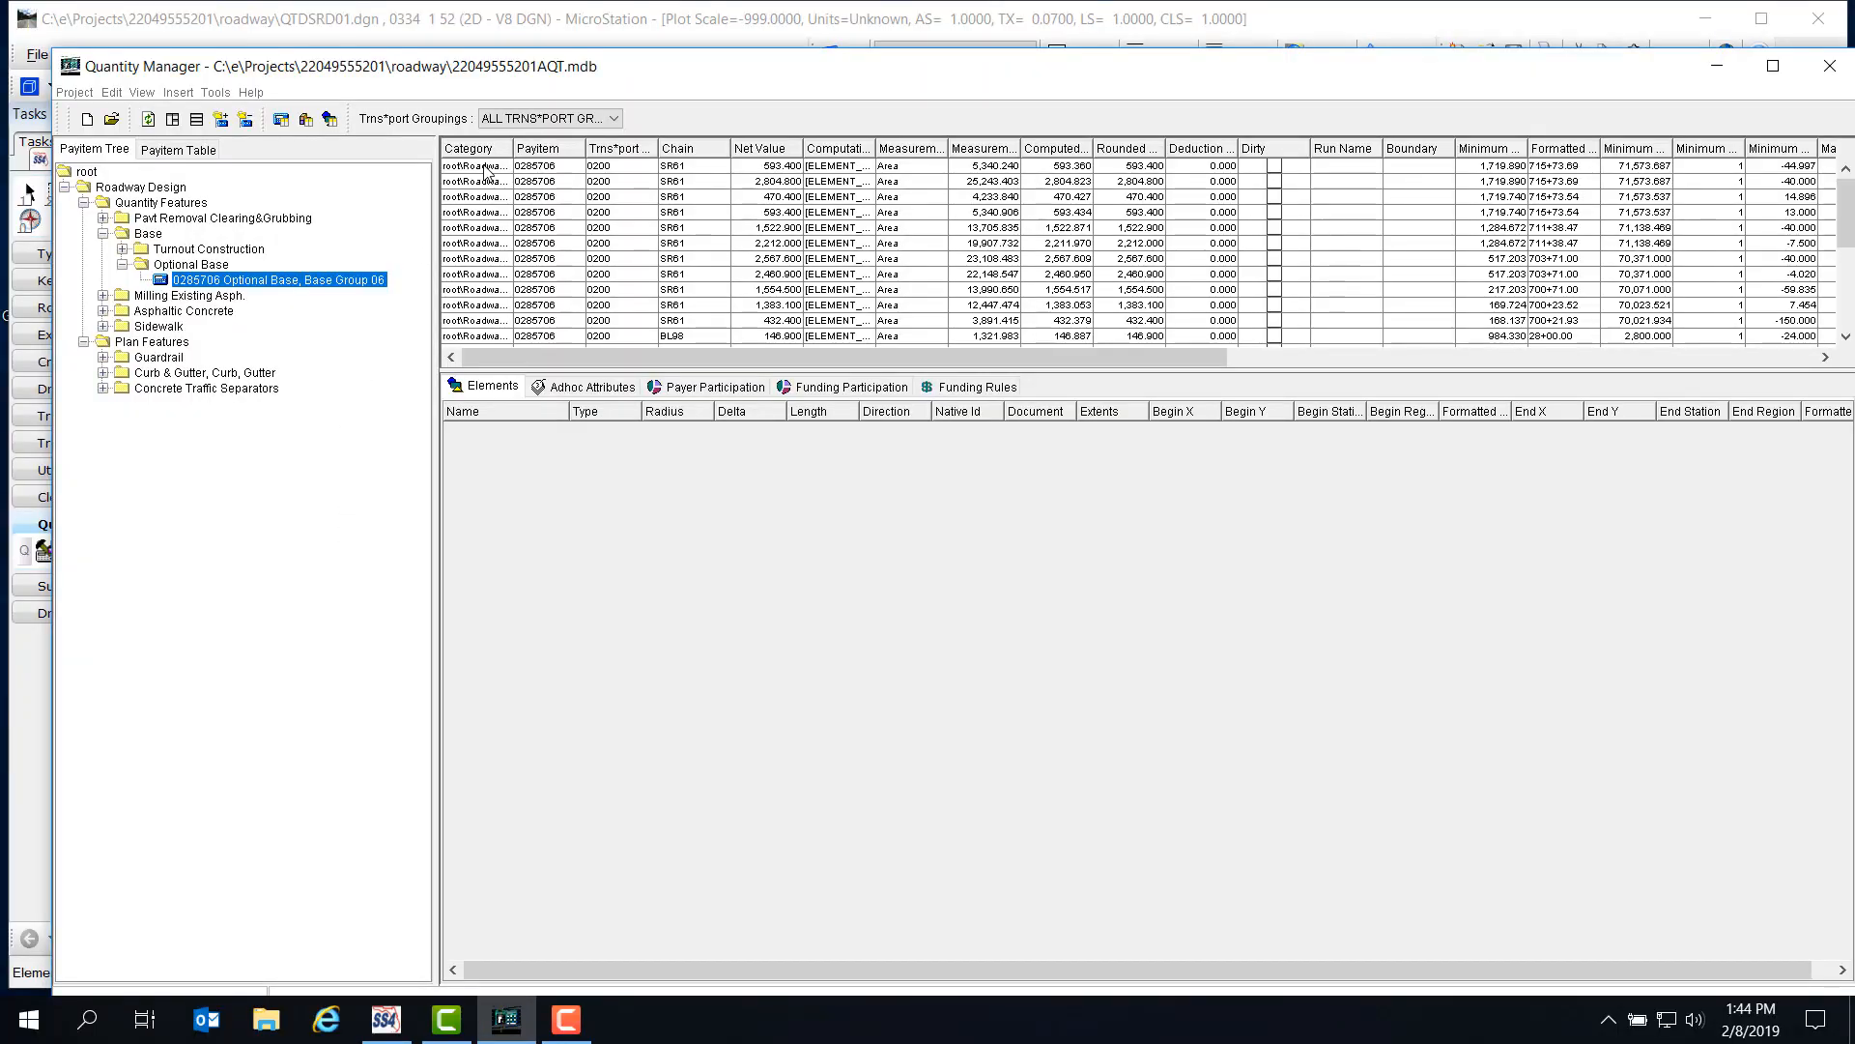
{"action": "left_click", "coordinate": [487, 171]}
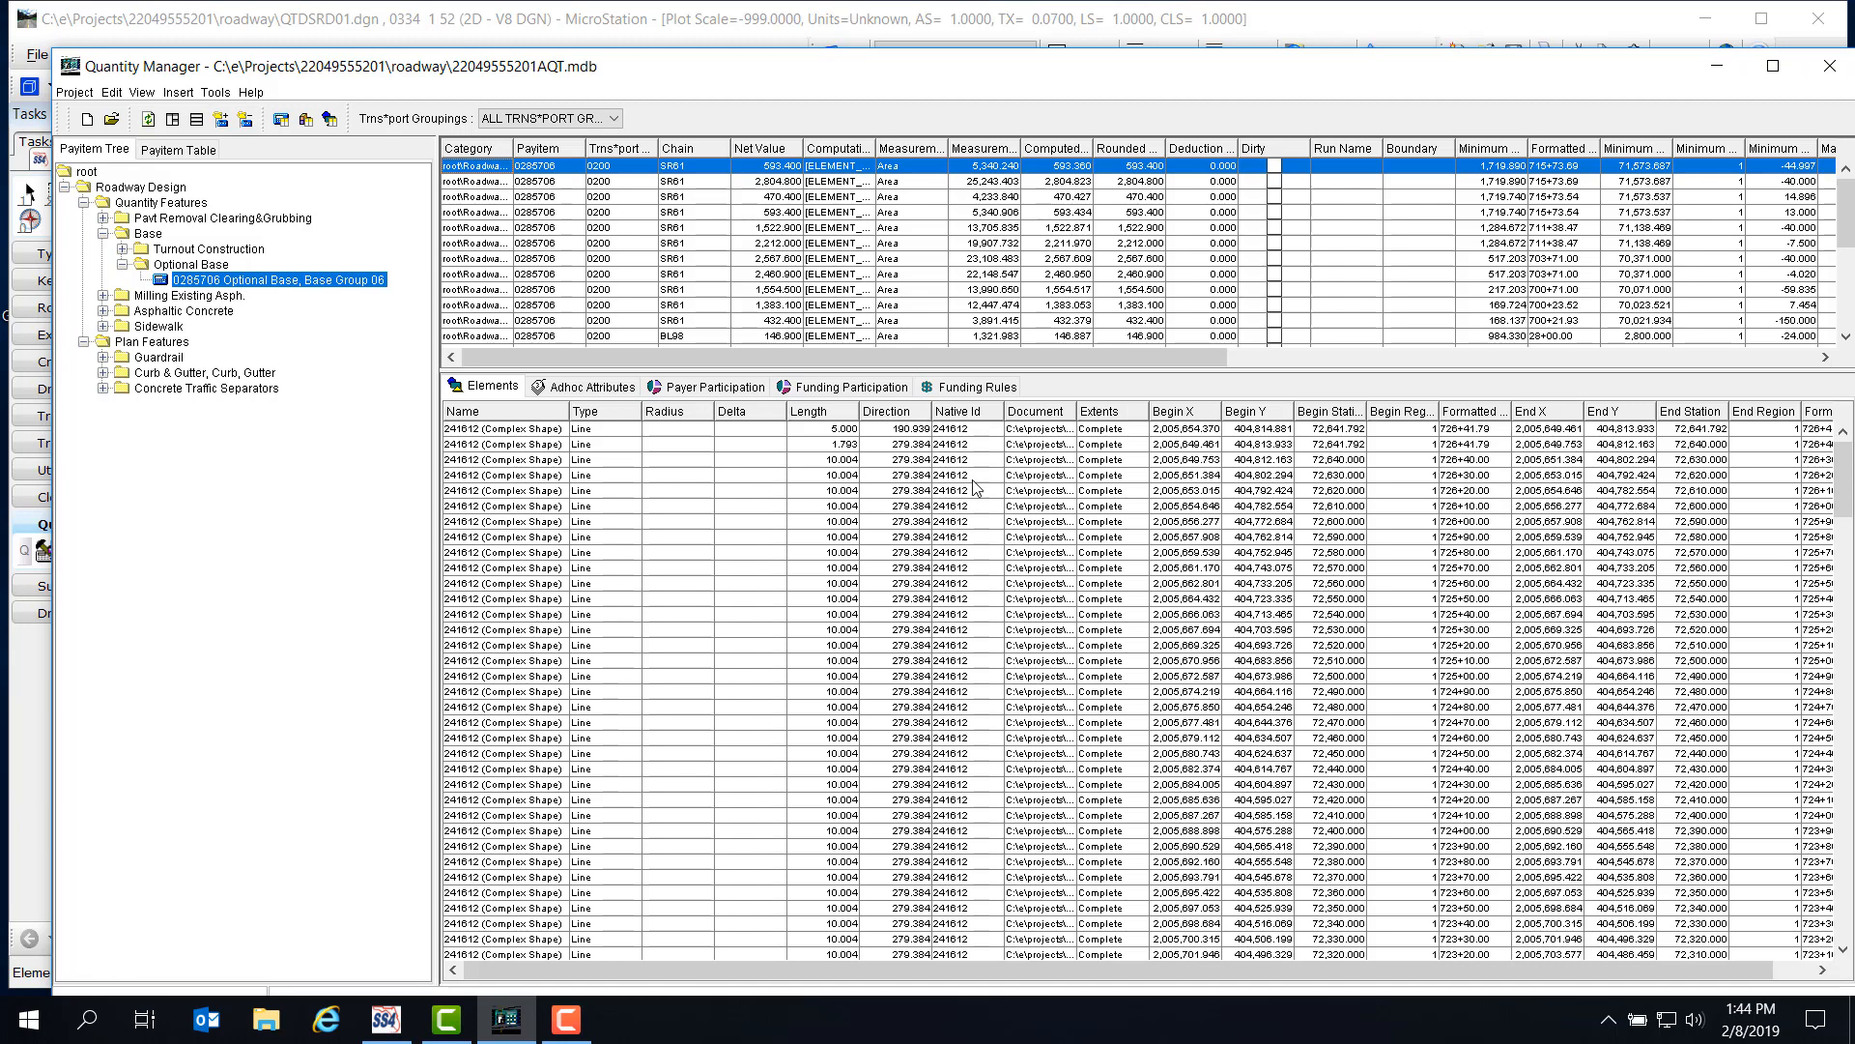
Show the adhoc attributes of the first quantity of Superpave payitem 0334 1 52, with the Name column wide enough for full names.
{"action": "left_click", "coordinate": [102, 310]}
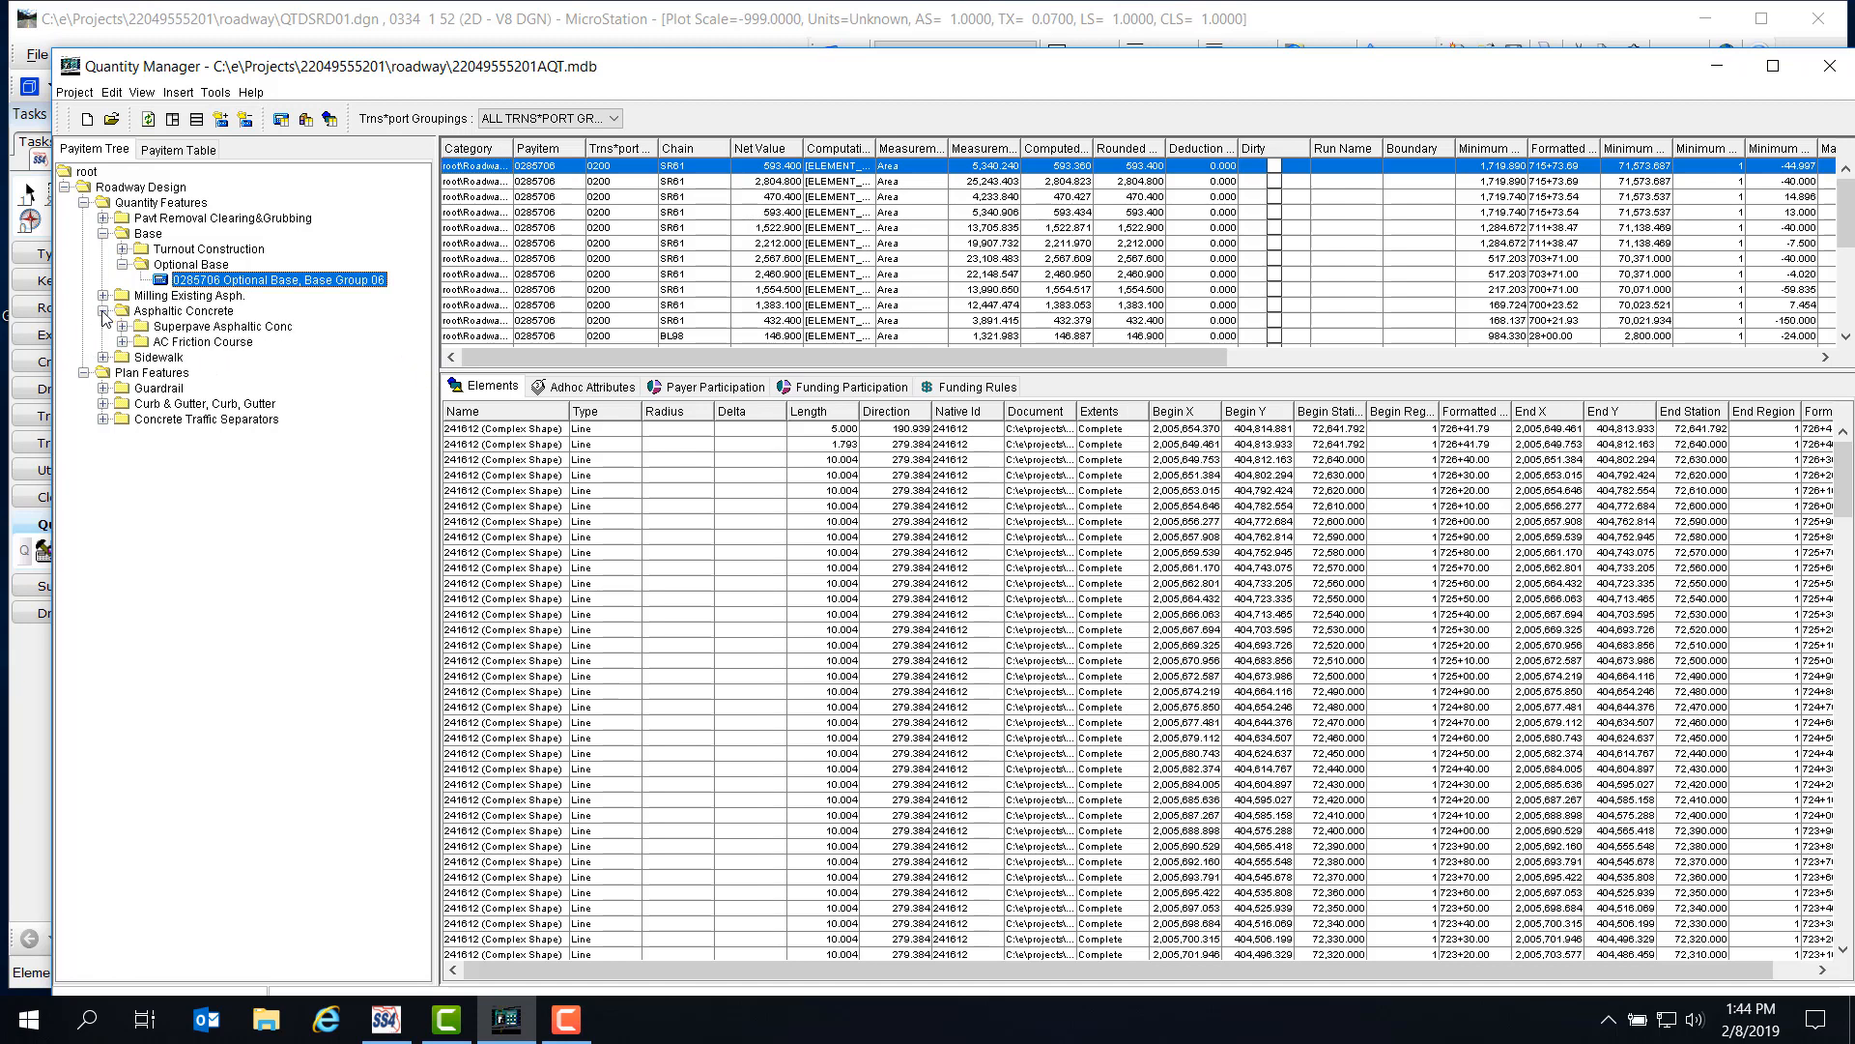
{"action": "left_click", "coordinate": [124, 328]}
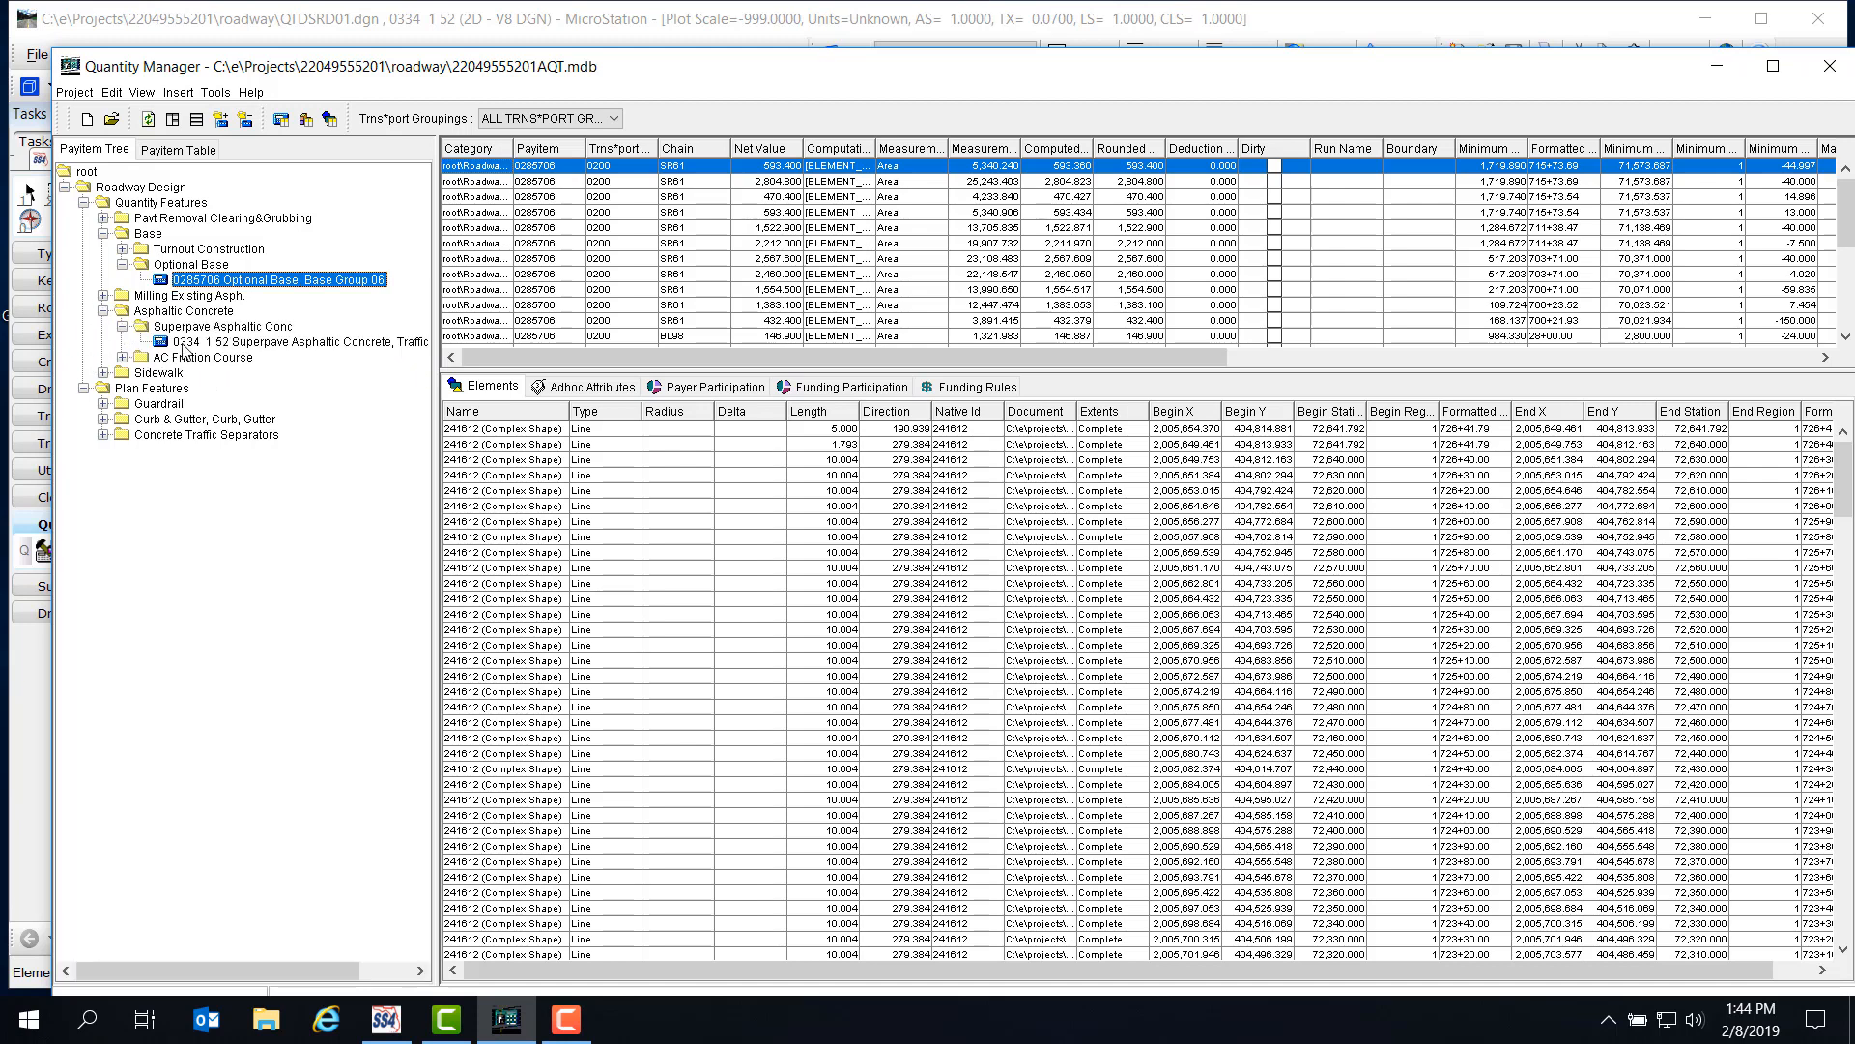
{"action": "left_click", "coordinate": [254, 342]}
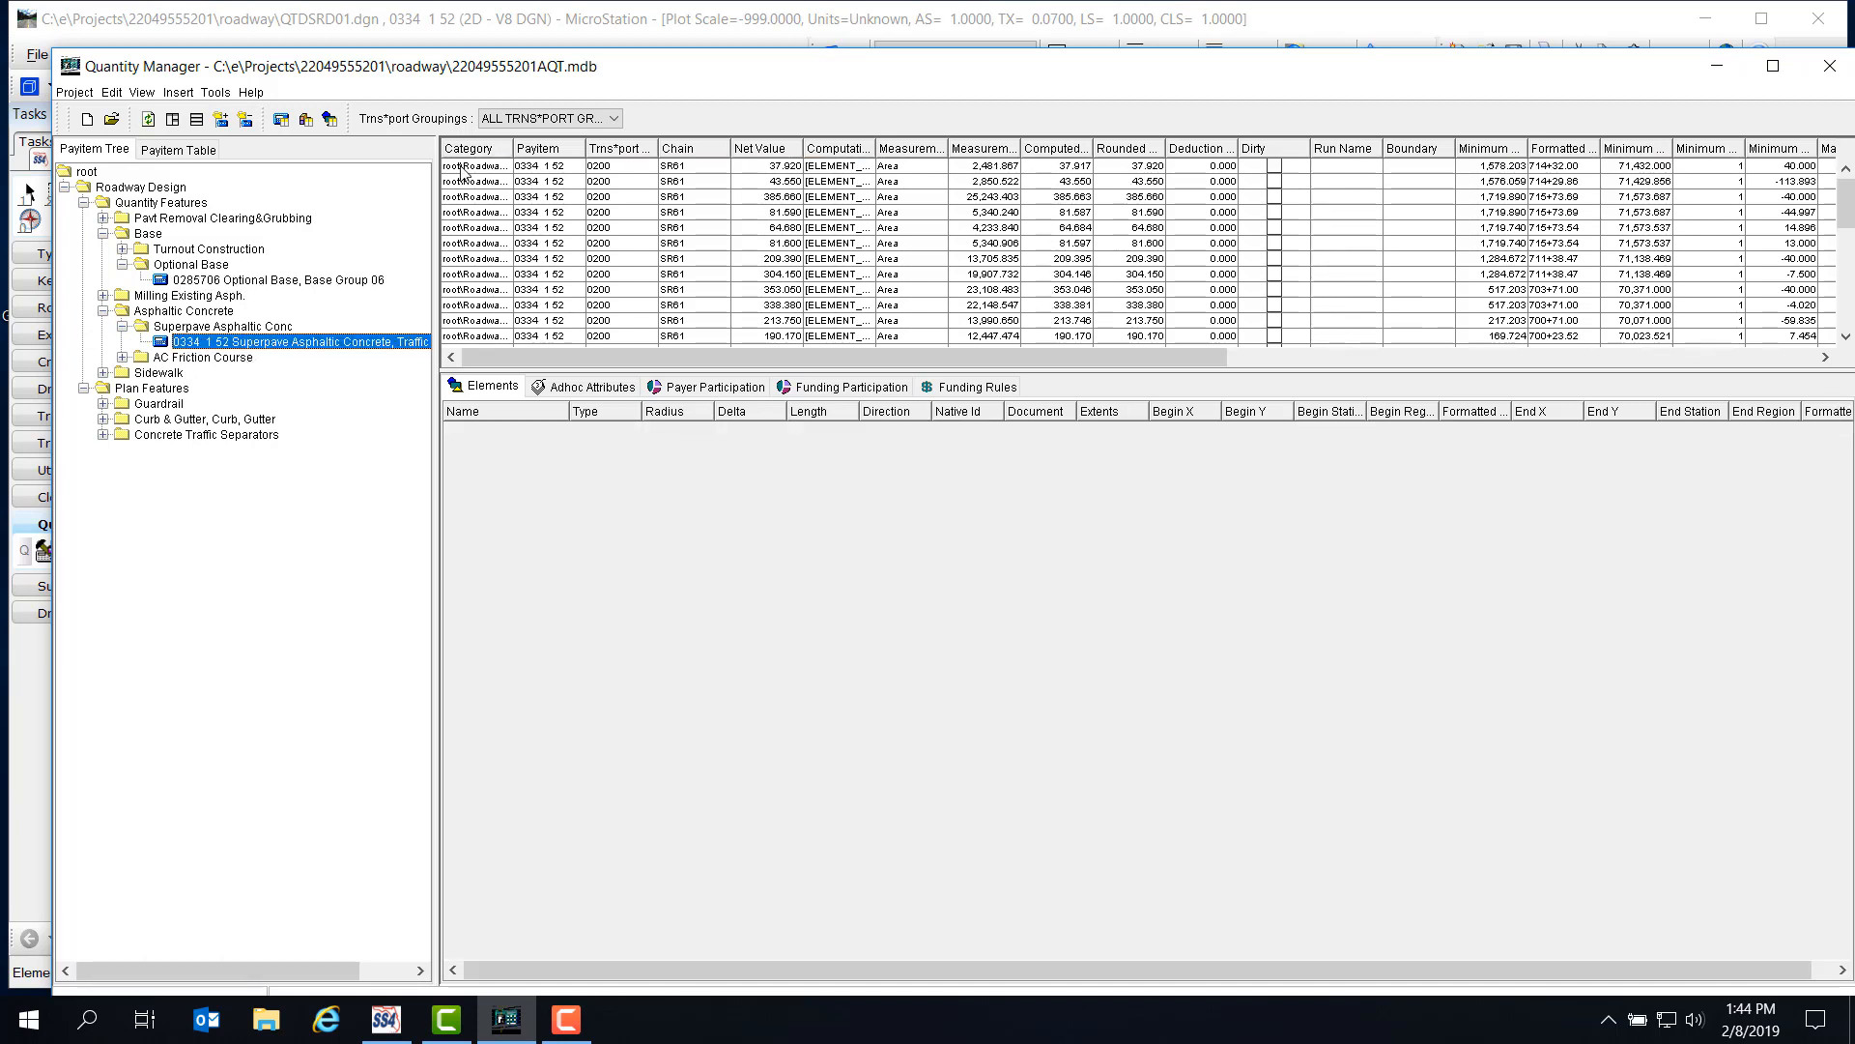
{"action": "left_click", "coordinate": [494, 170]}
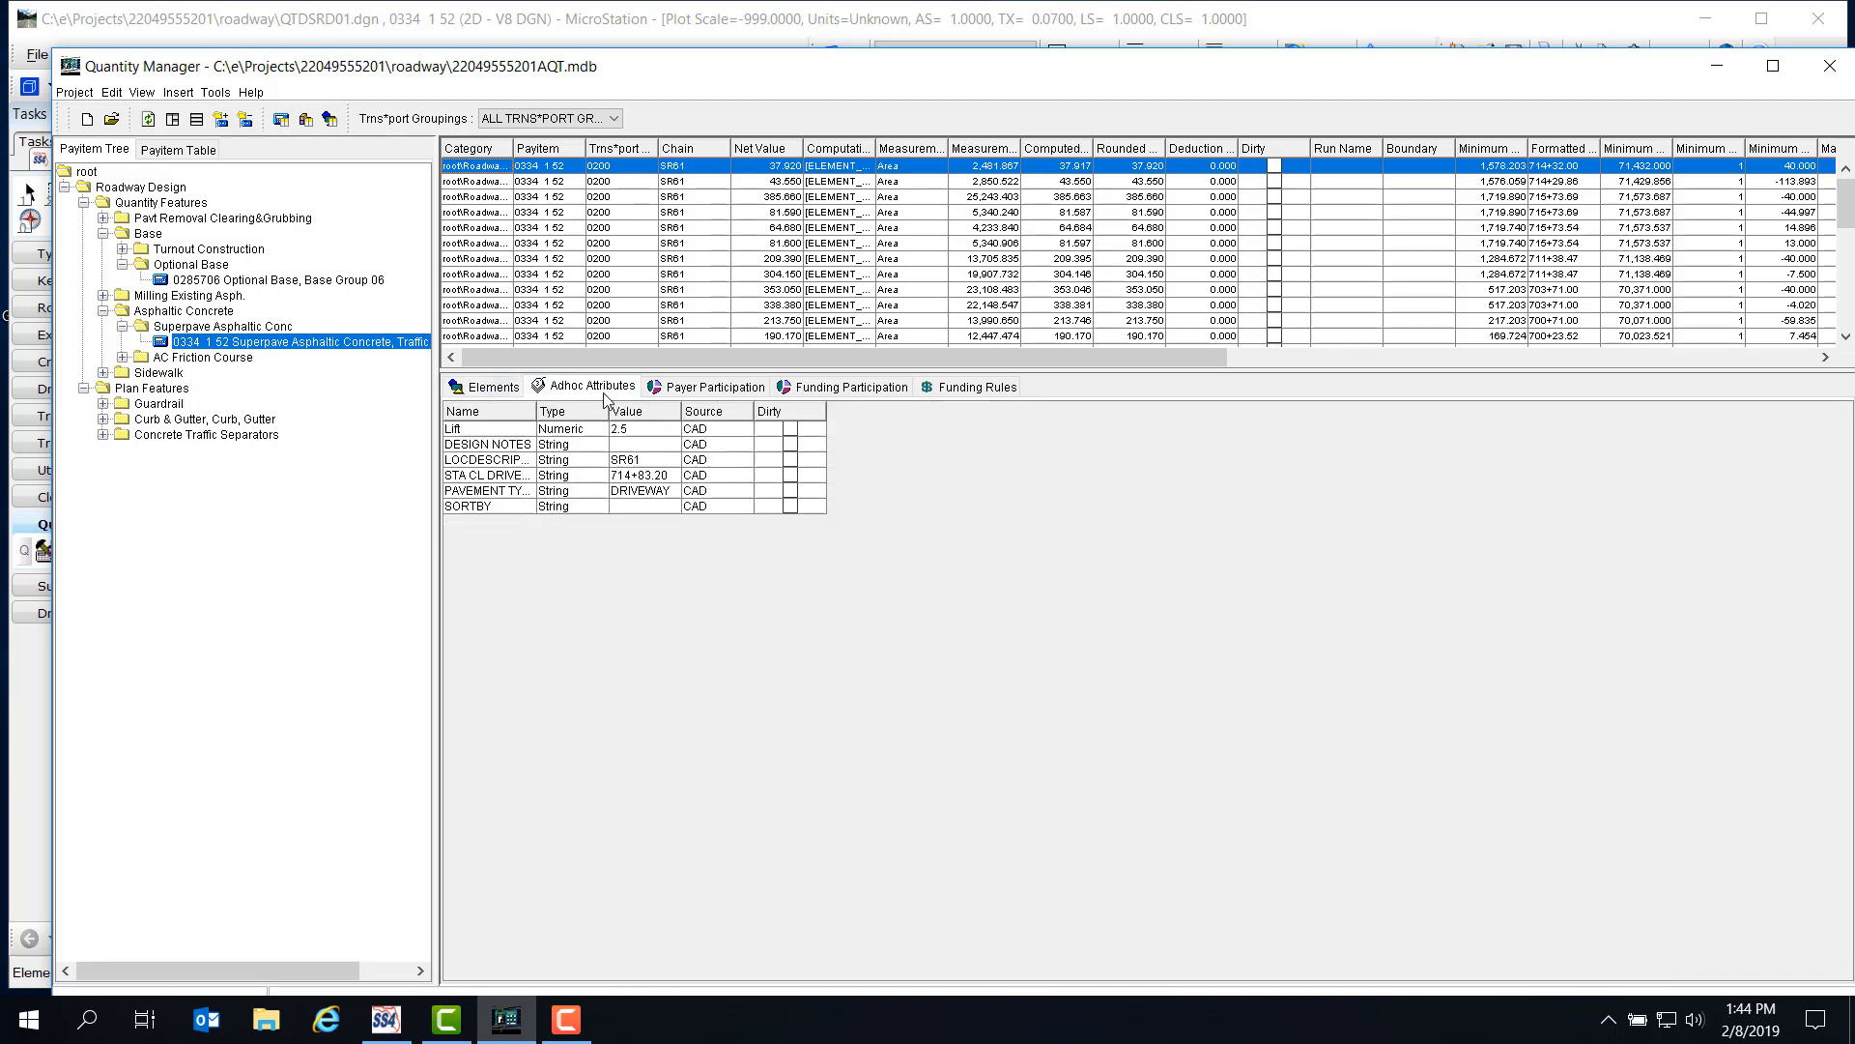
{"action": "left_click", "coordinate": [605, 394]}
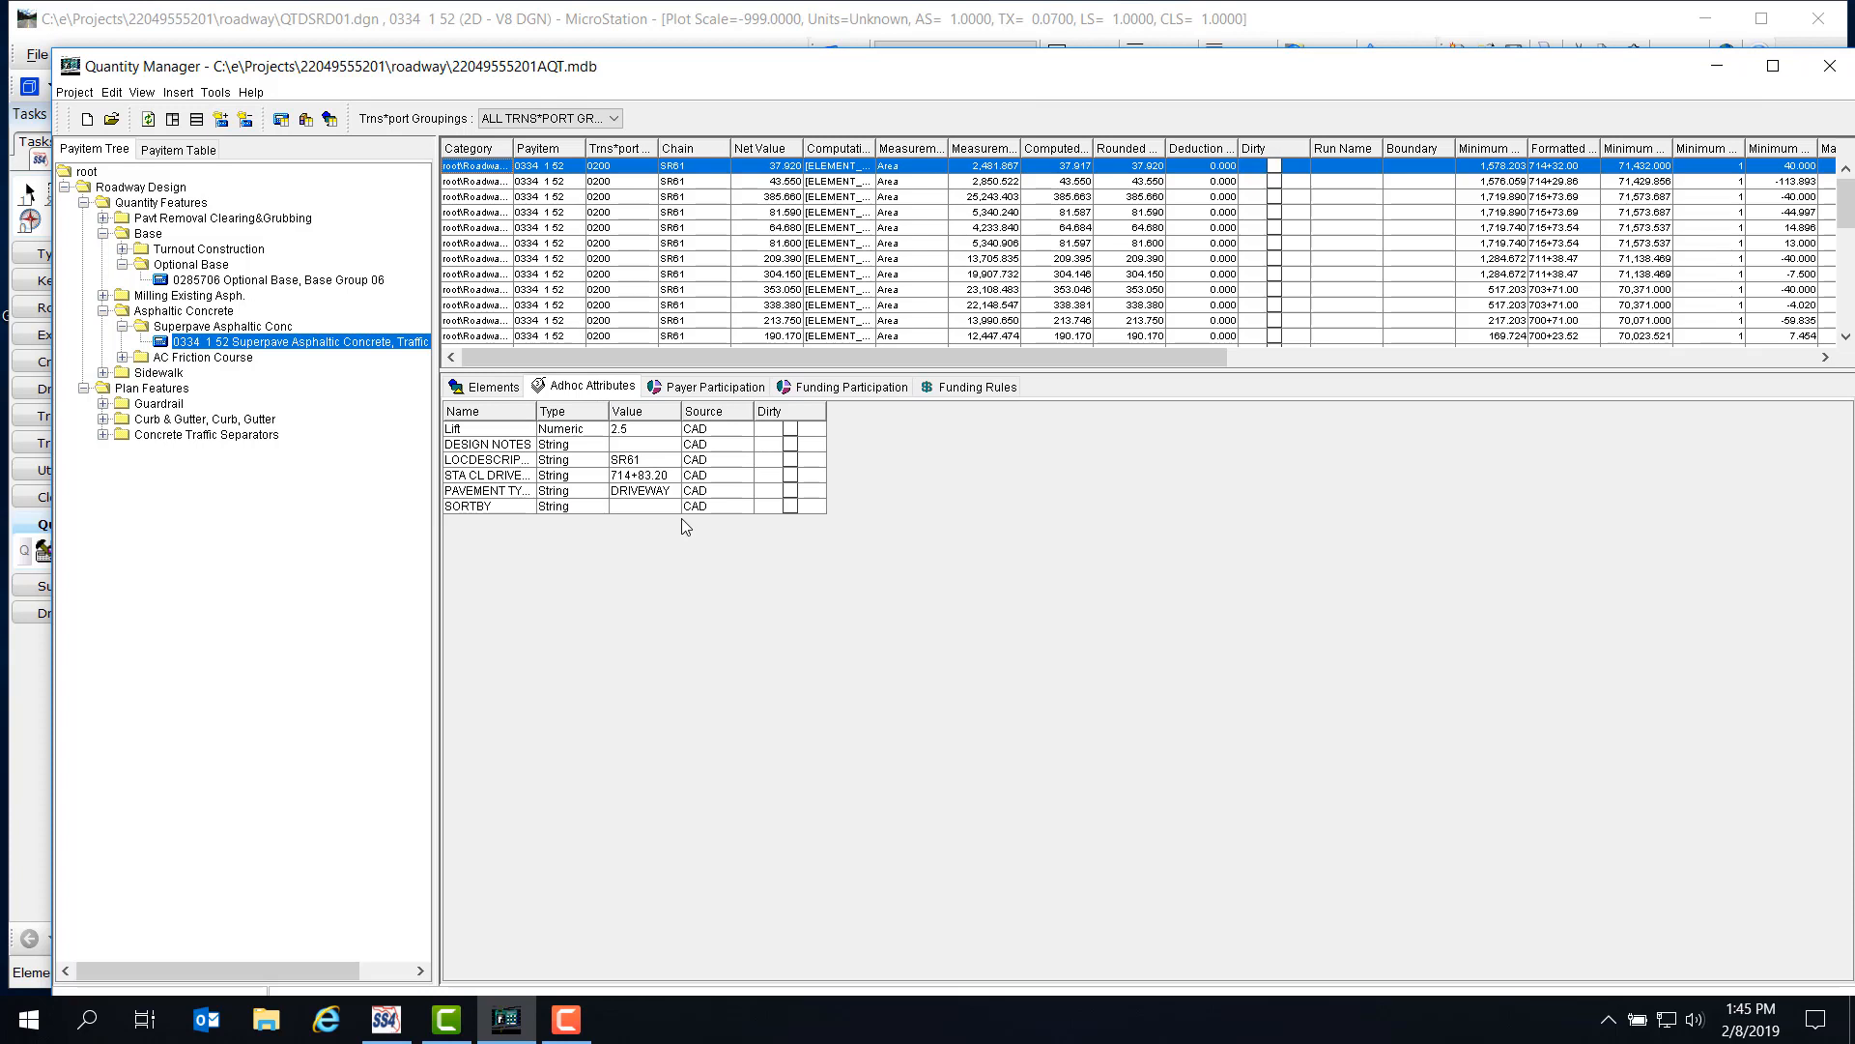
{"action": "left_click_drag", "start_coordinate": [538, 411], "coordinate": [569, 409]}
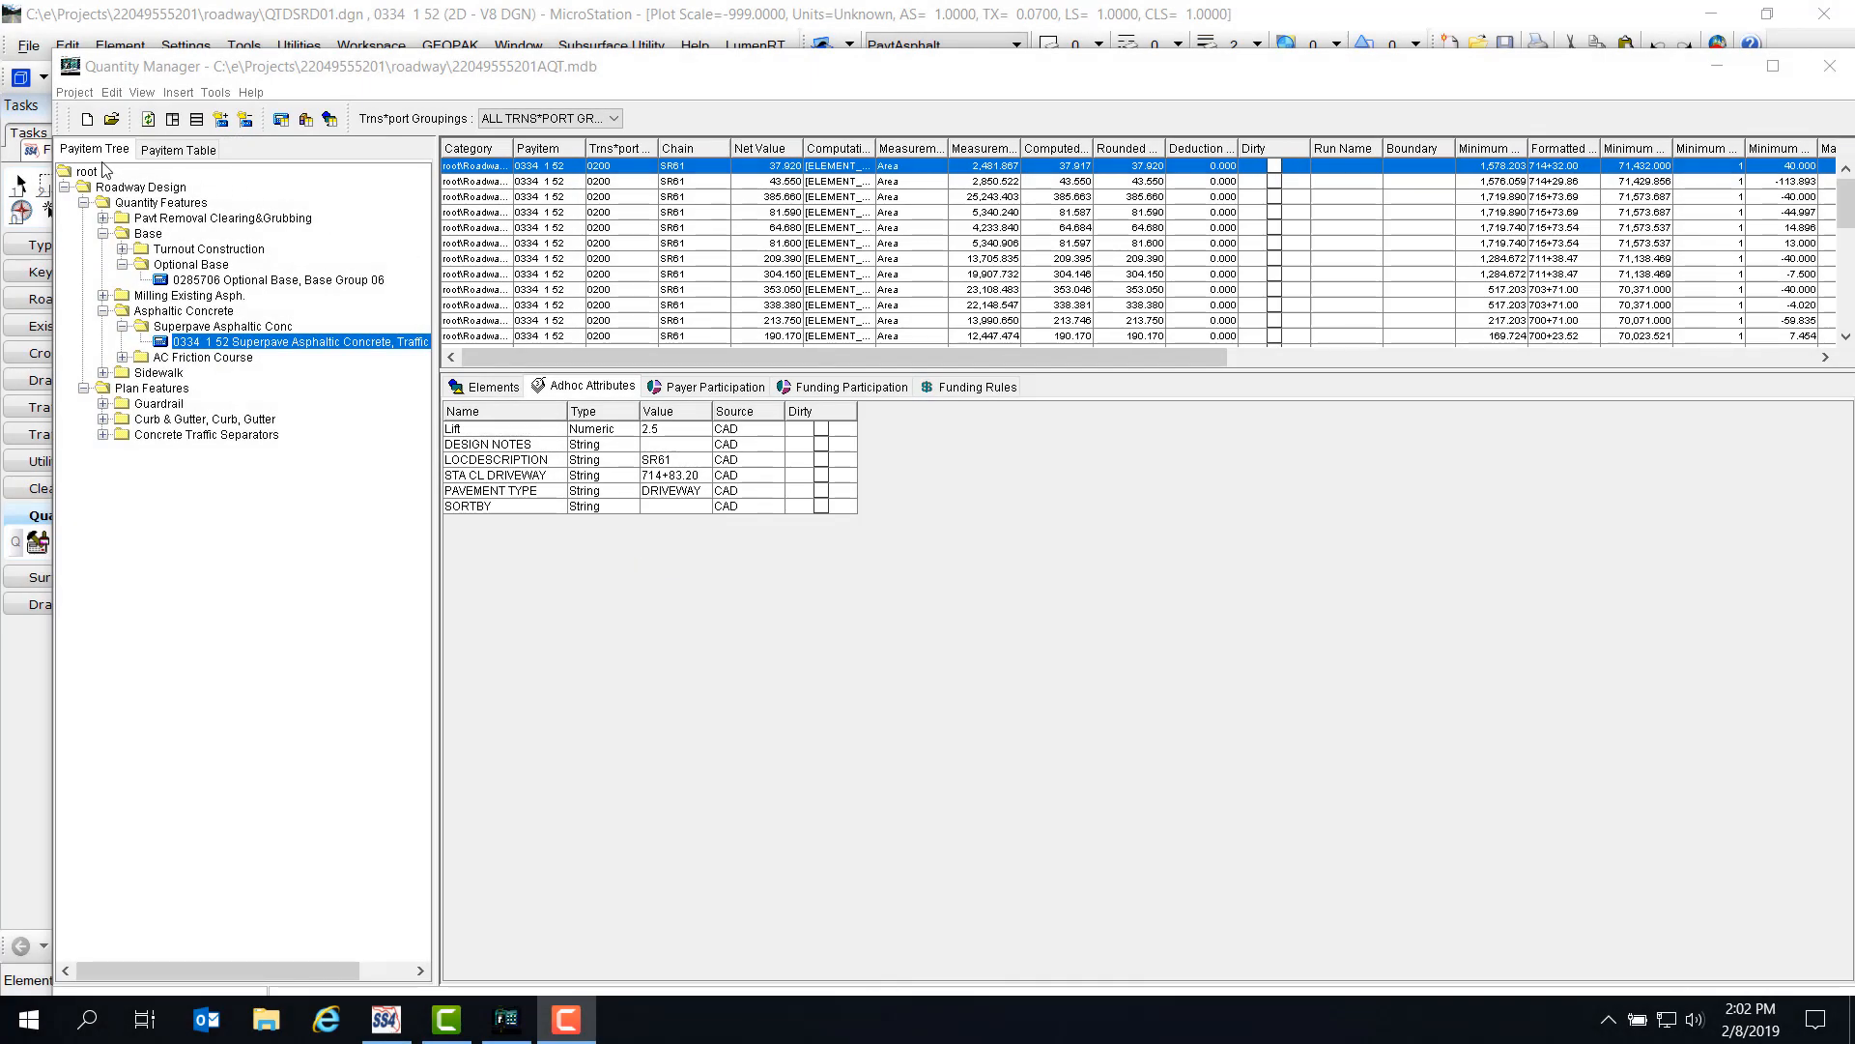
Insert a subcategory named Manual Pay Items under the Roadway Design category.
{"action": "left_click", "coordinate": [148, 190]}
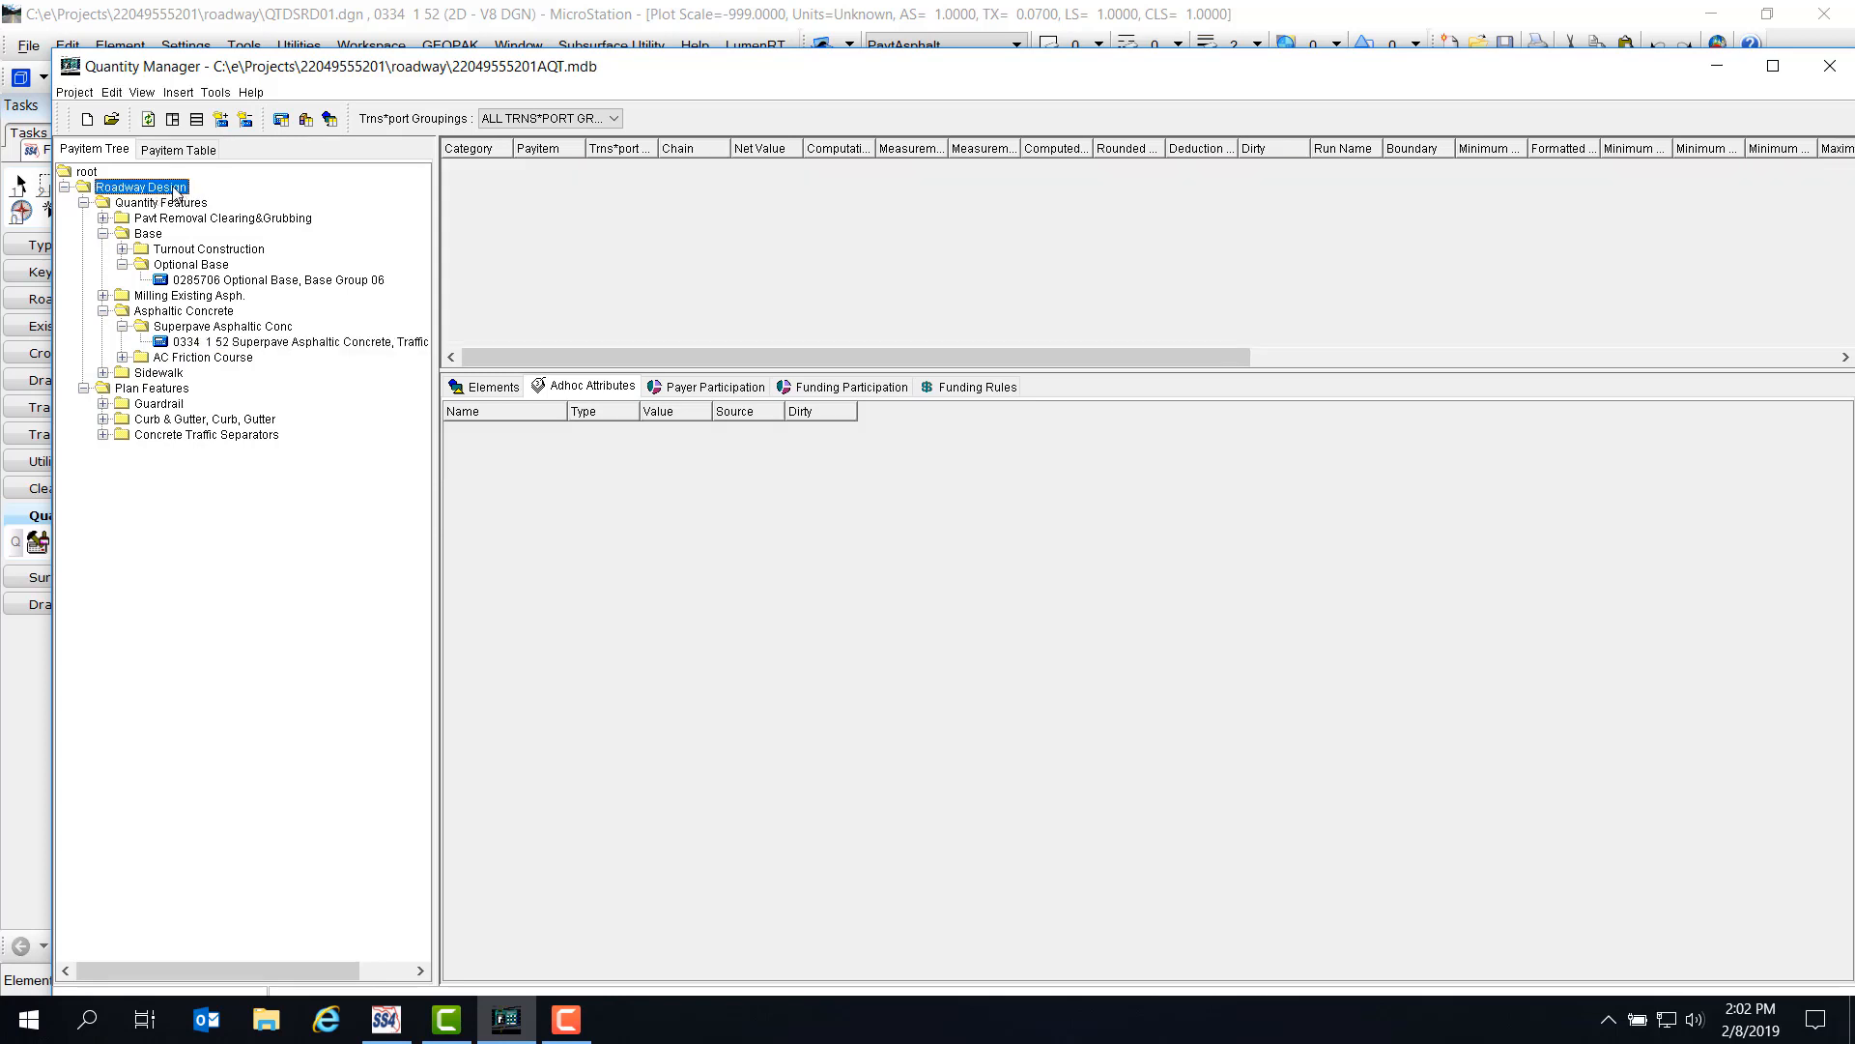
{"action": "right_click", "coordinate": [177, 192]}
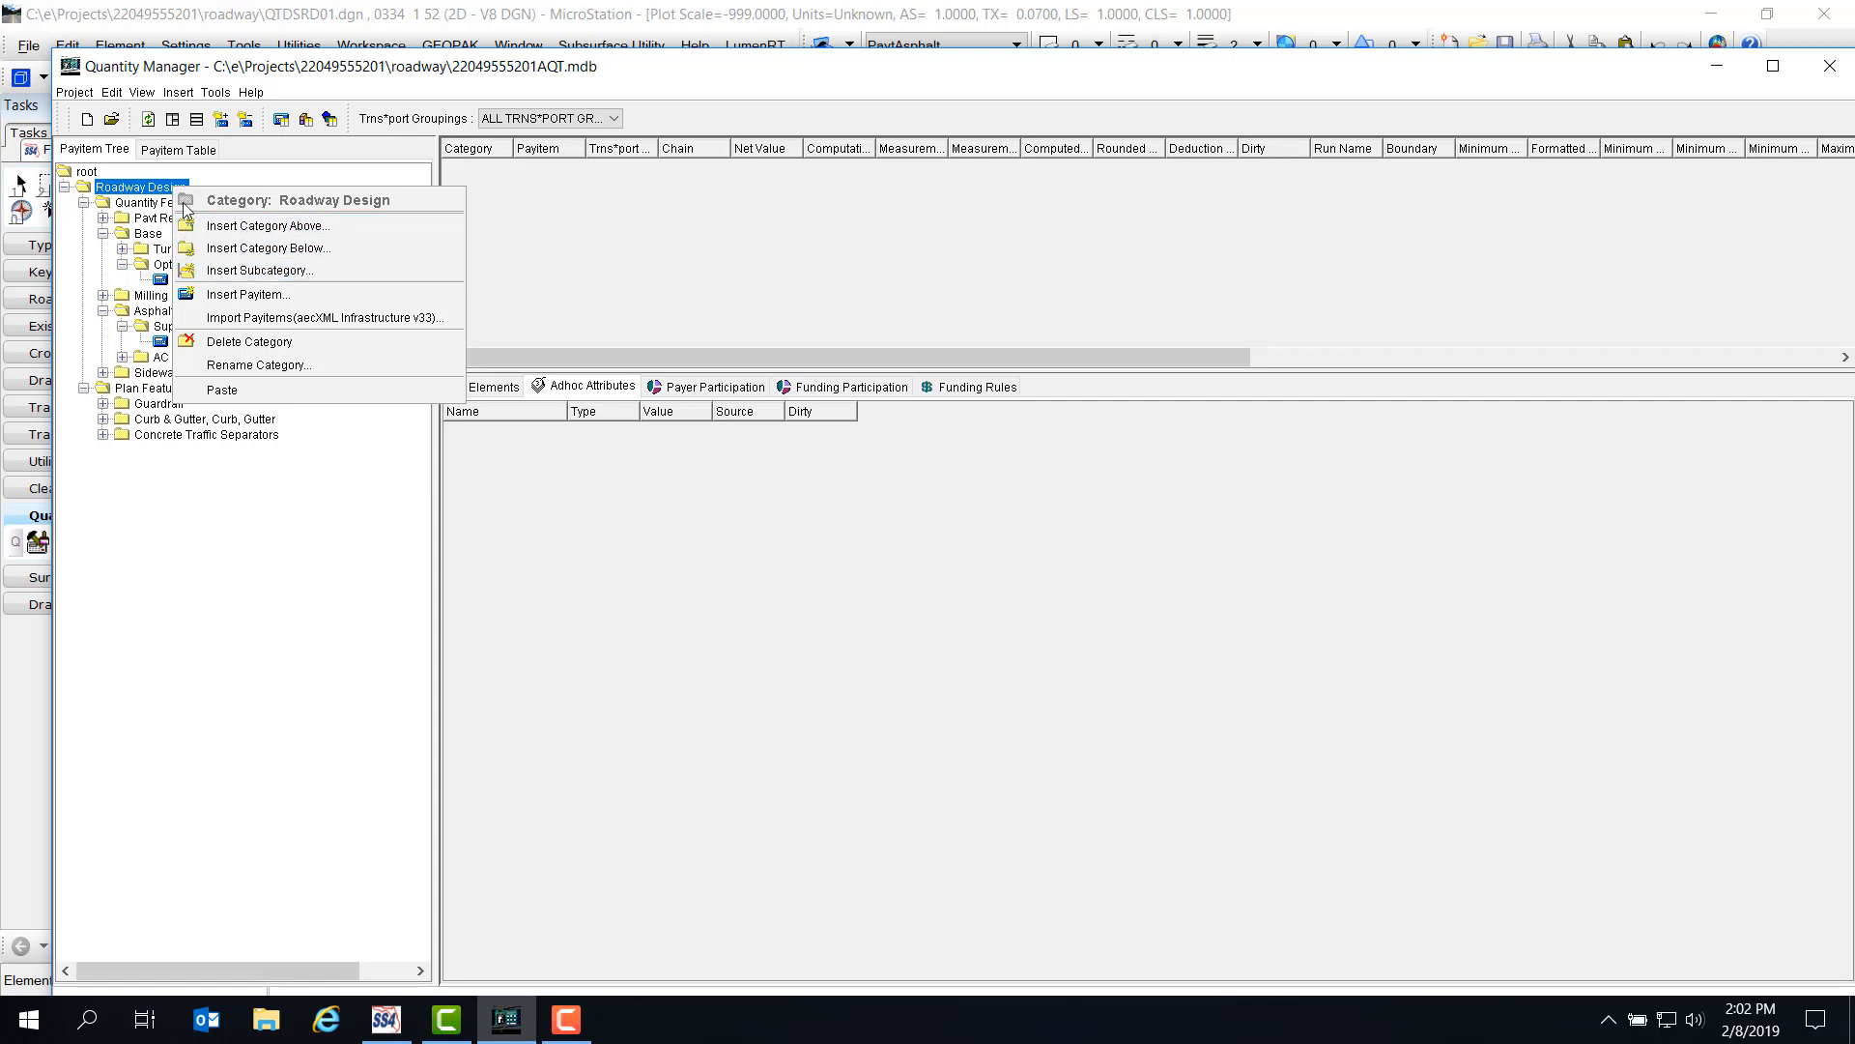
{"action": "left_click", "coordinate": [145, 187]}
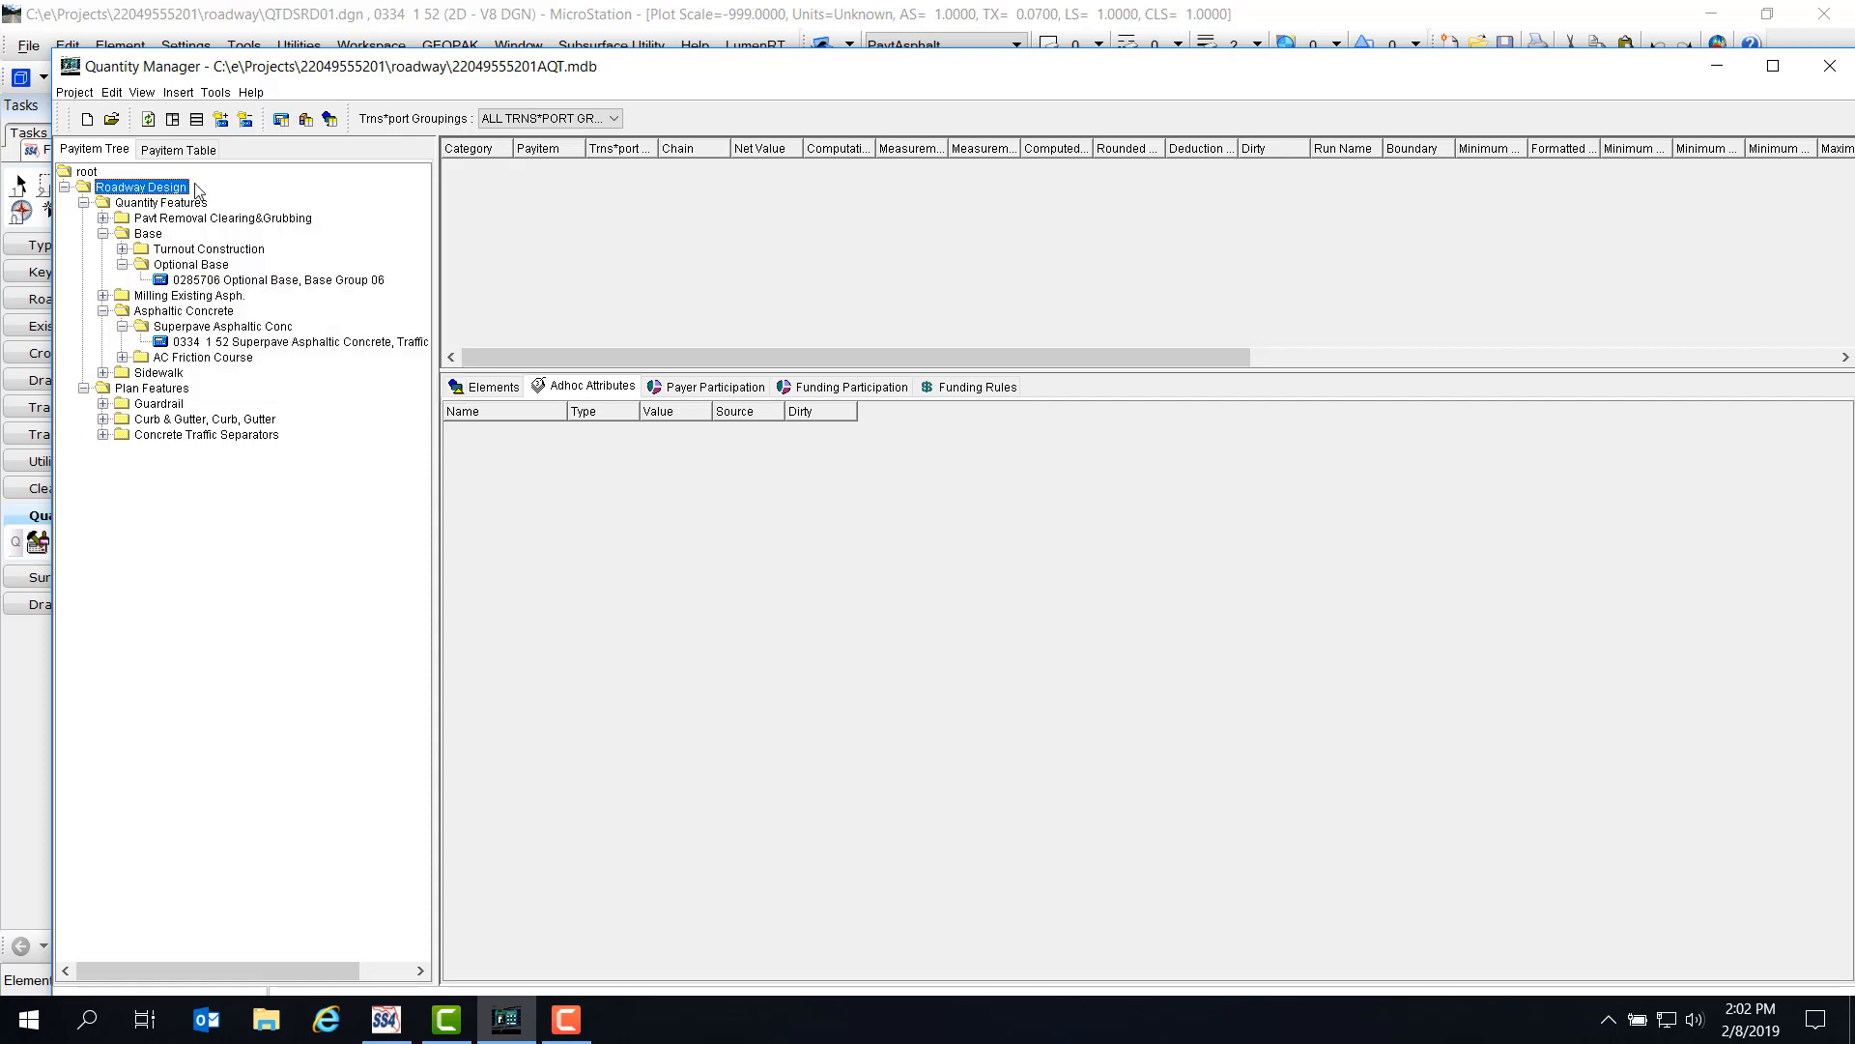
{"action": "left_click", "coordinate": [179, 93]}
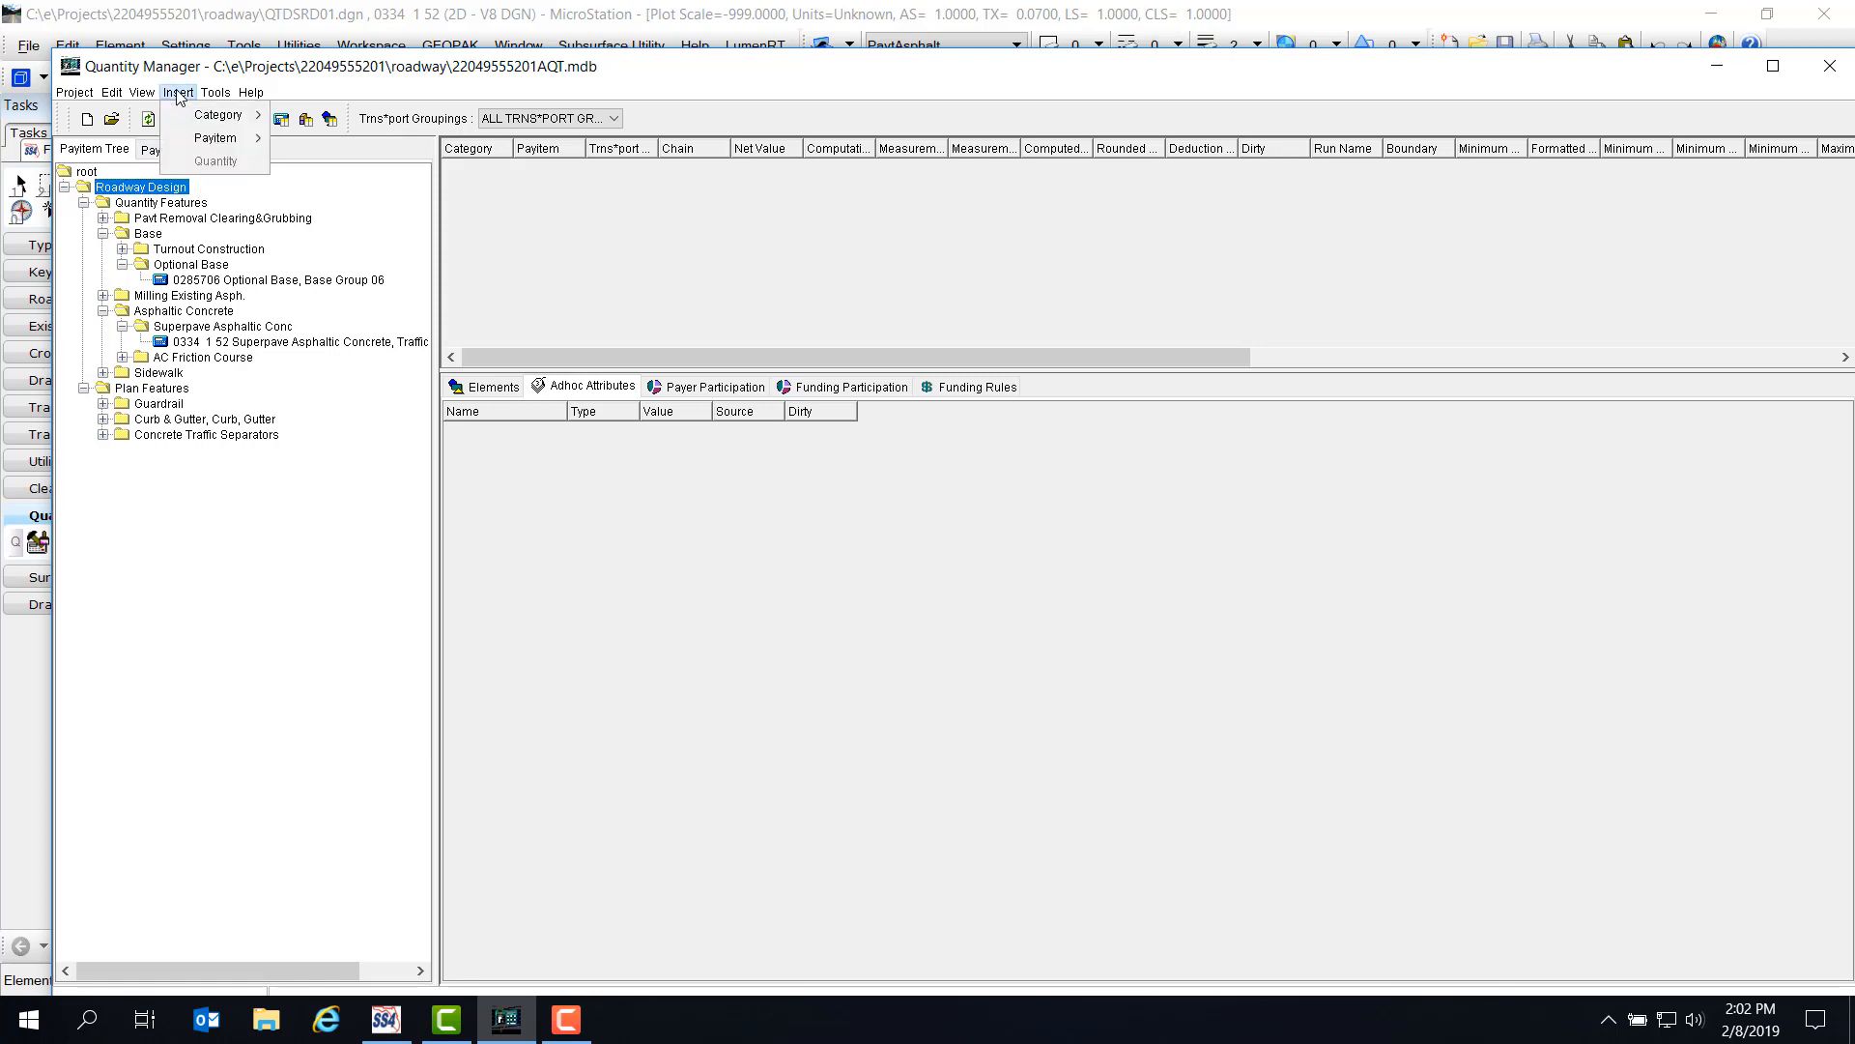
{"action": "mouse_move", "coordinate": [219, 115]}
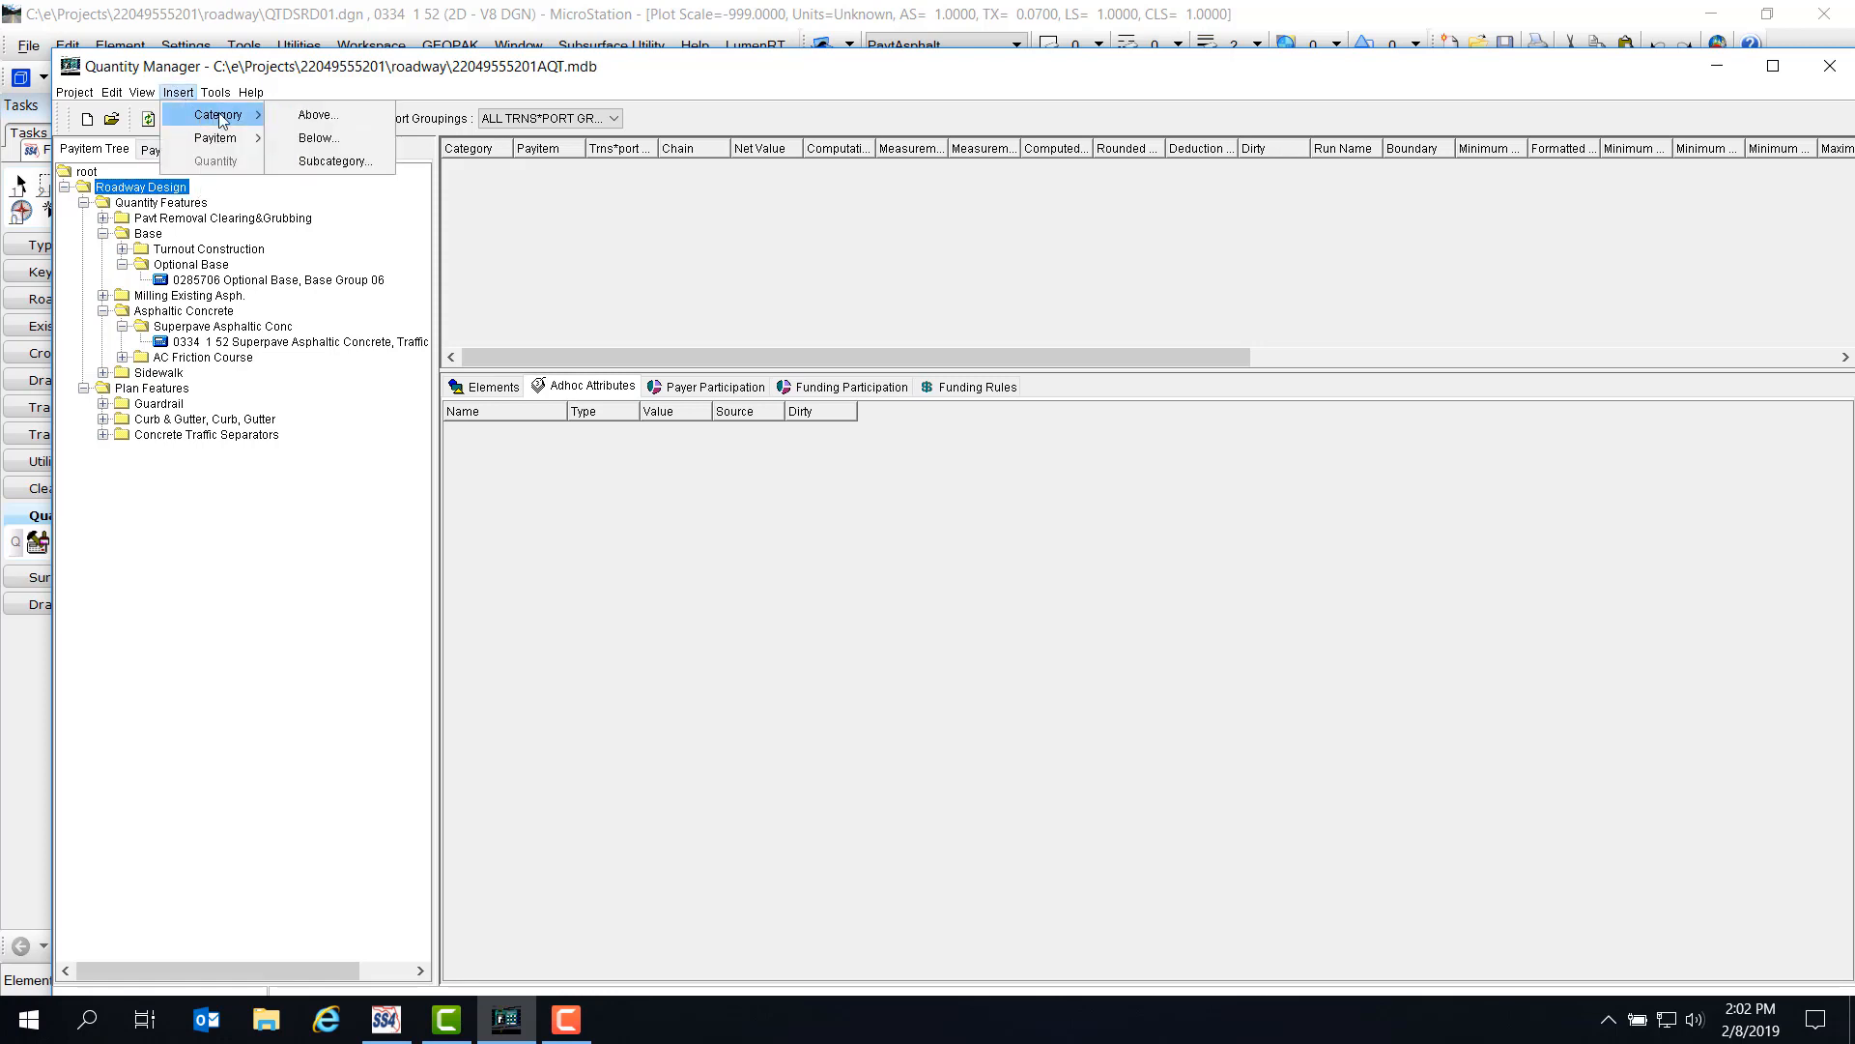
{"action": "left_click", "coordinate": [358, 171]}
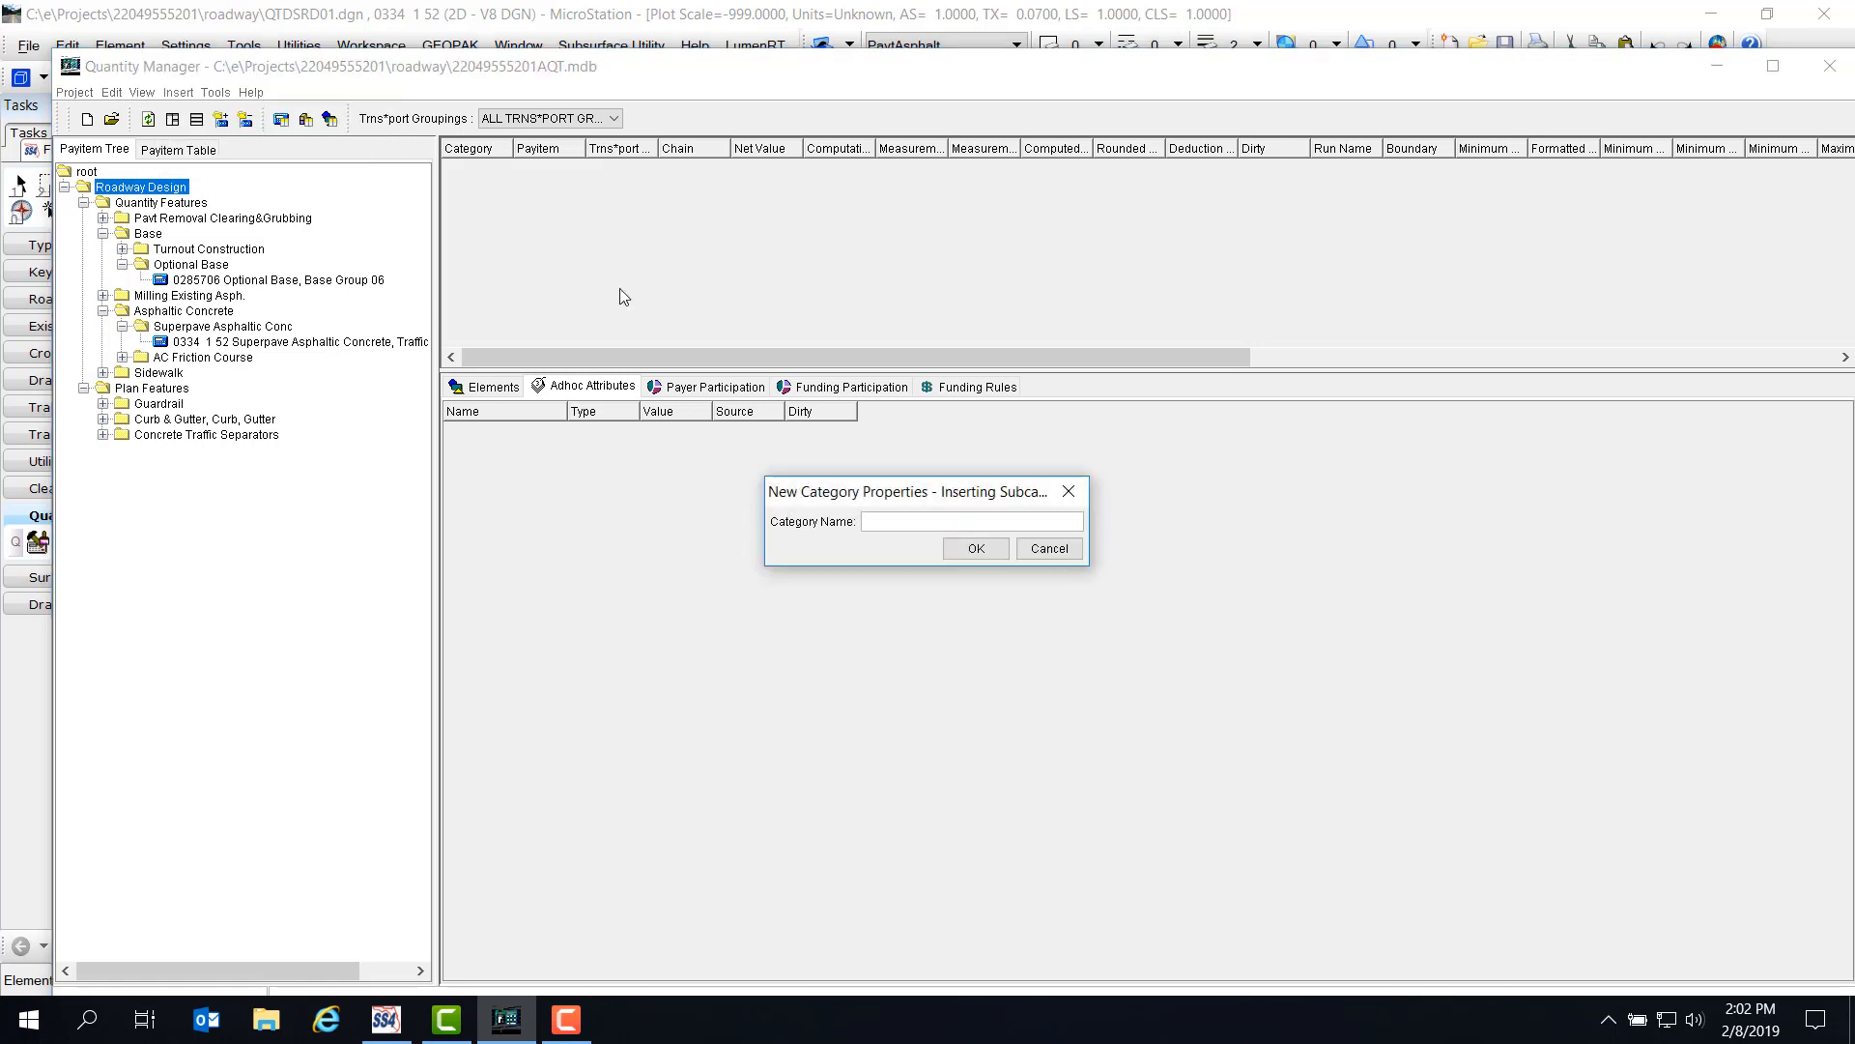
{"action": "left_click", "coordinate": [886, 523]}
{"action": "left_click", "coordinate": [976, 550]}
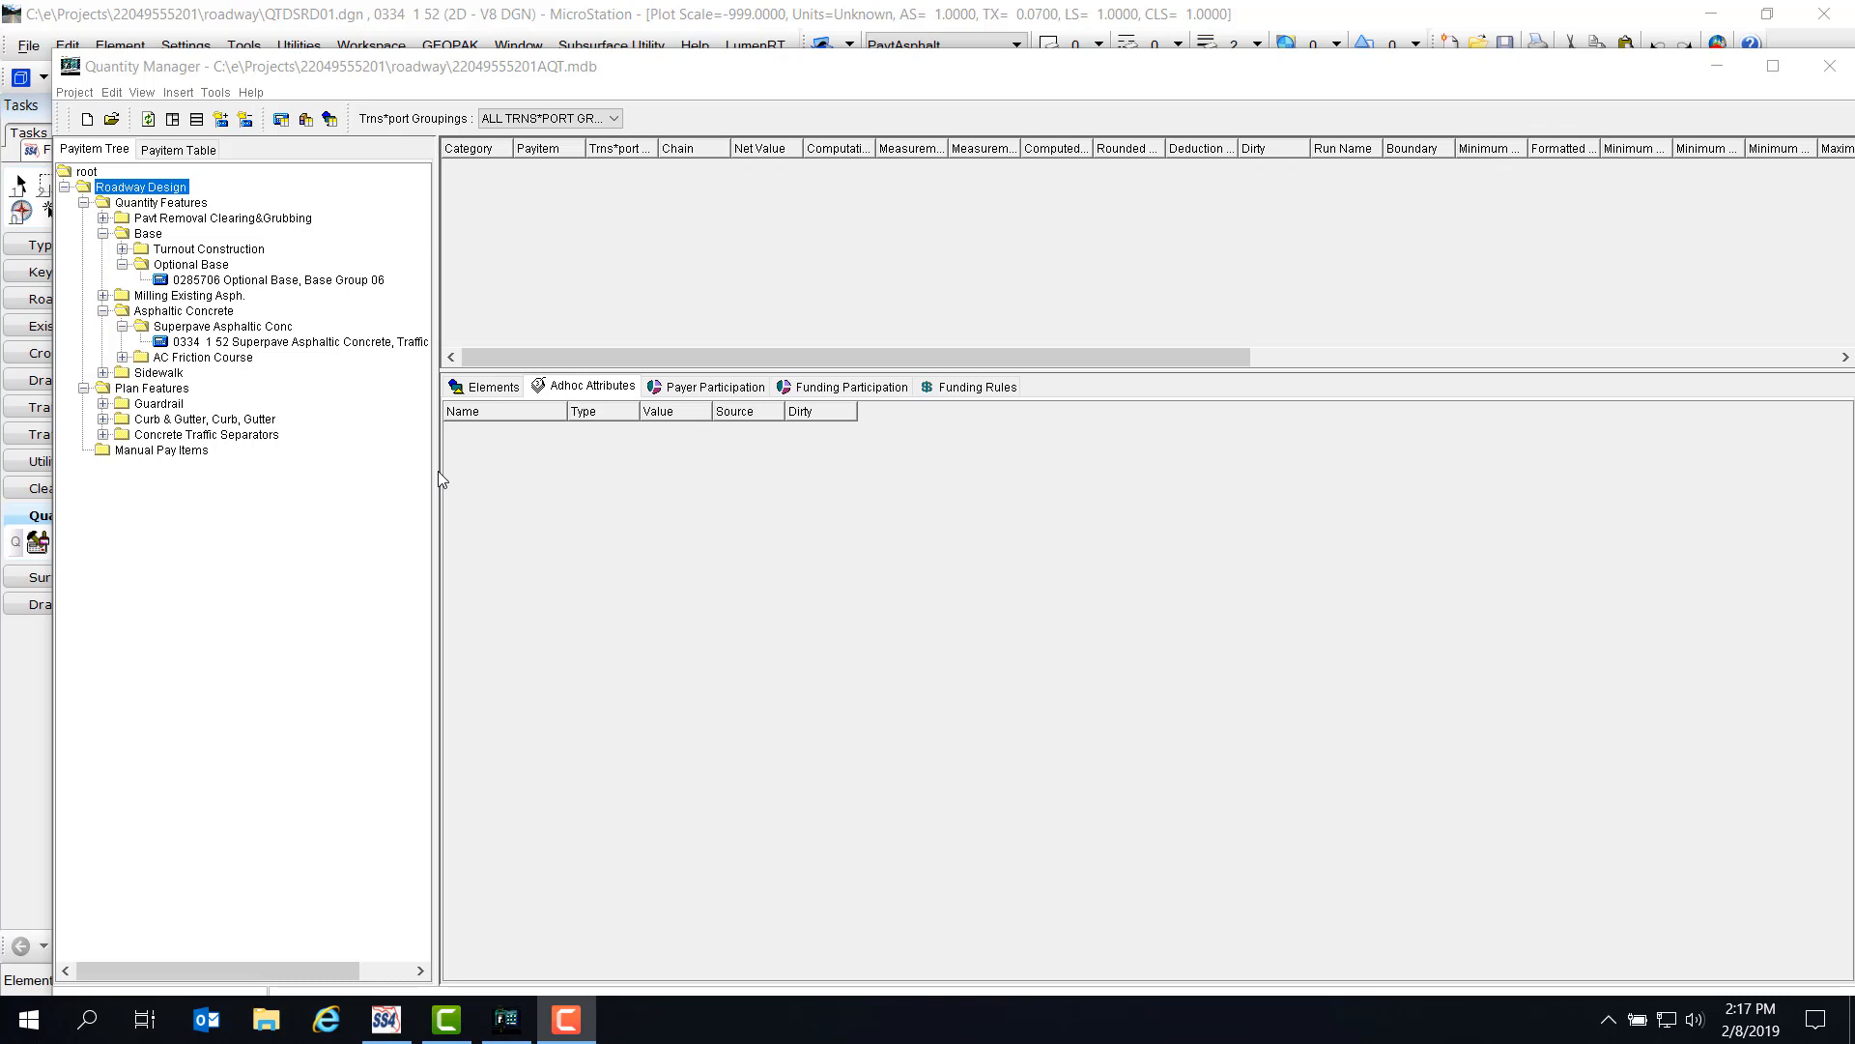
Check in the project preferences which aecXML document is set for payitem import.
{"action": "left_click", "coordinate": [77, 93]}
{"action": "left_click", "coordinate": [76, 92]}
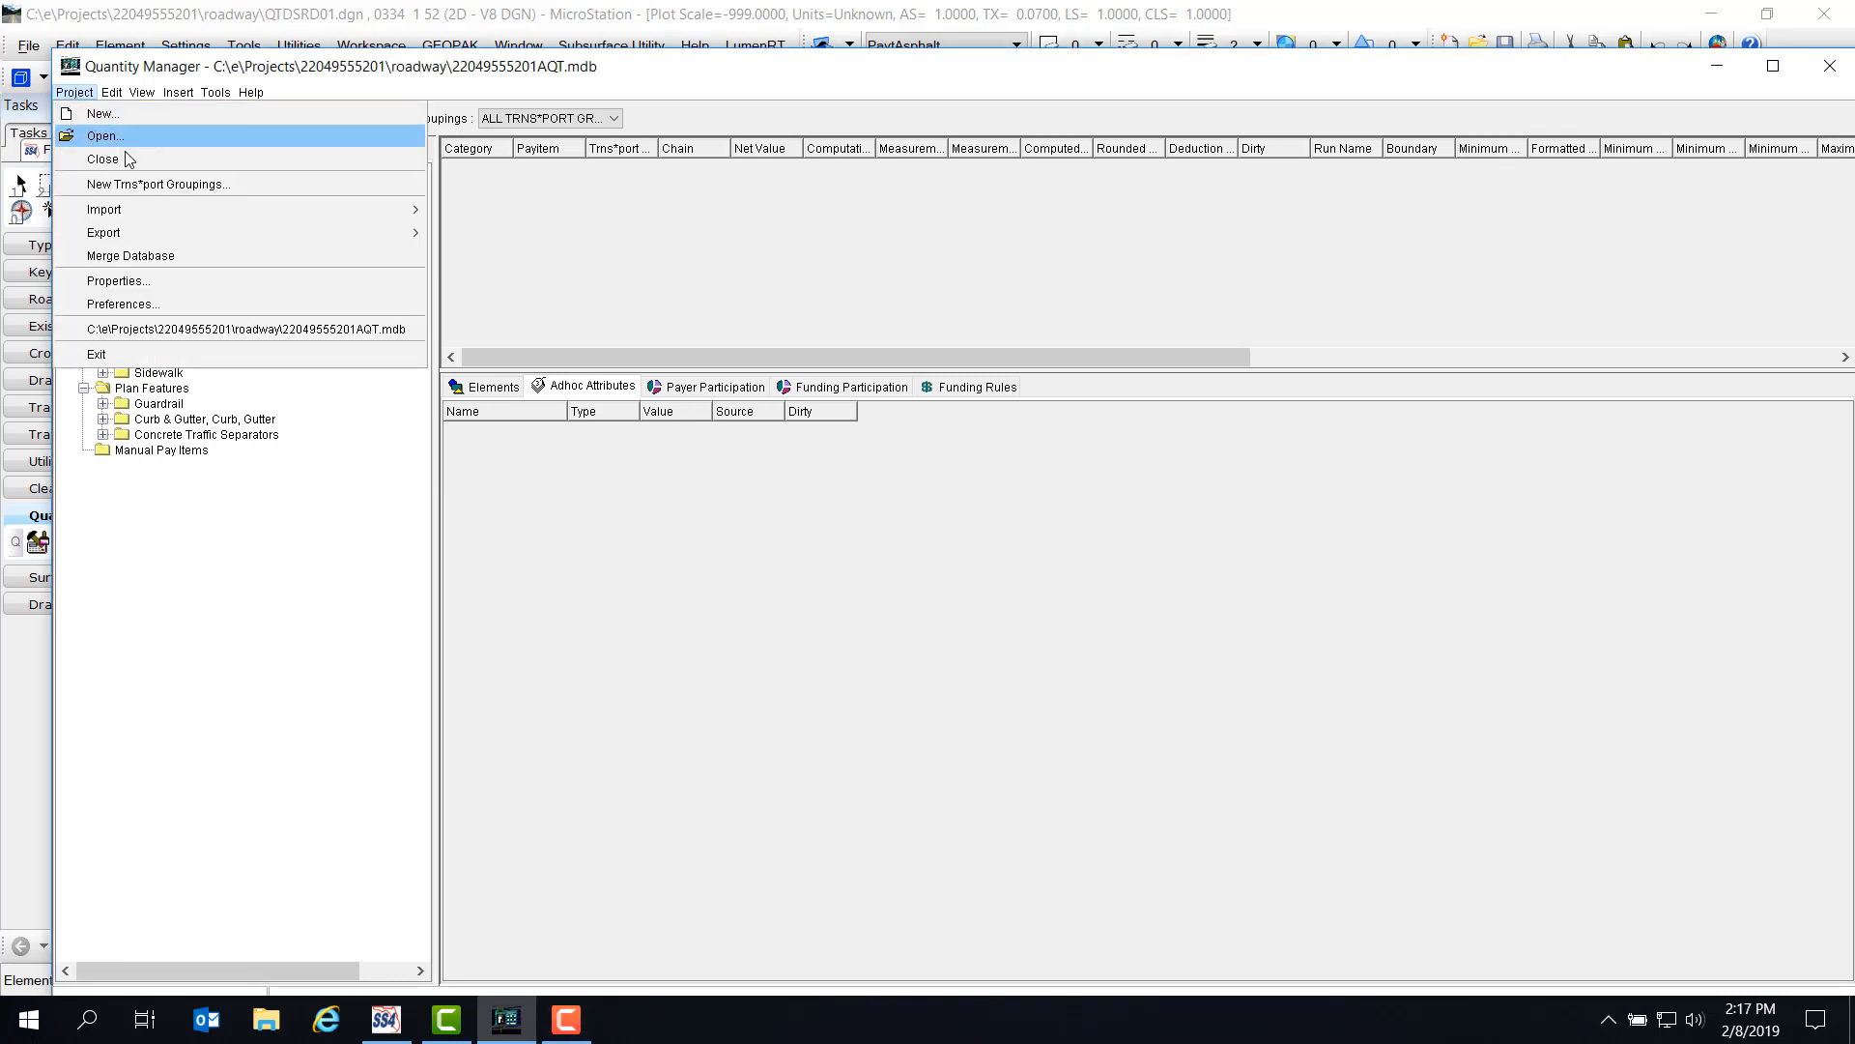
{"action": "left_click", "coordinate": [126, 302]}
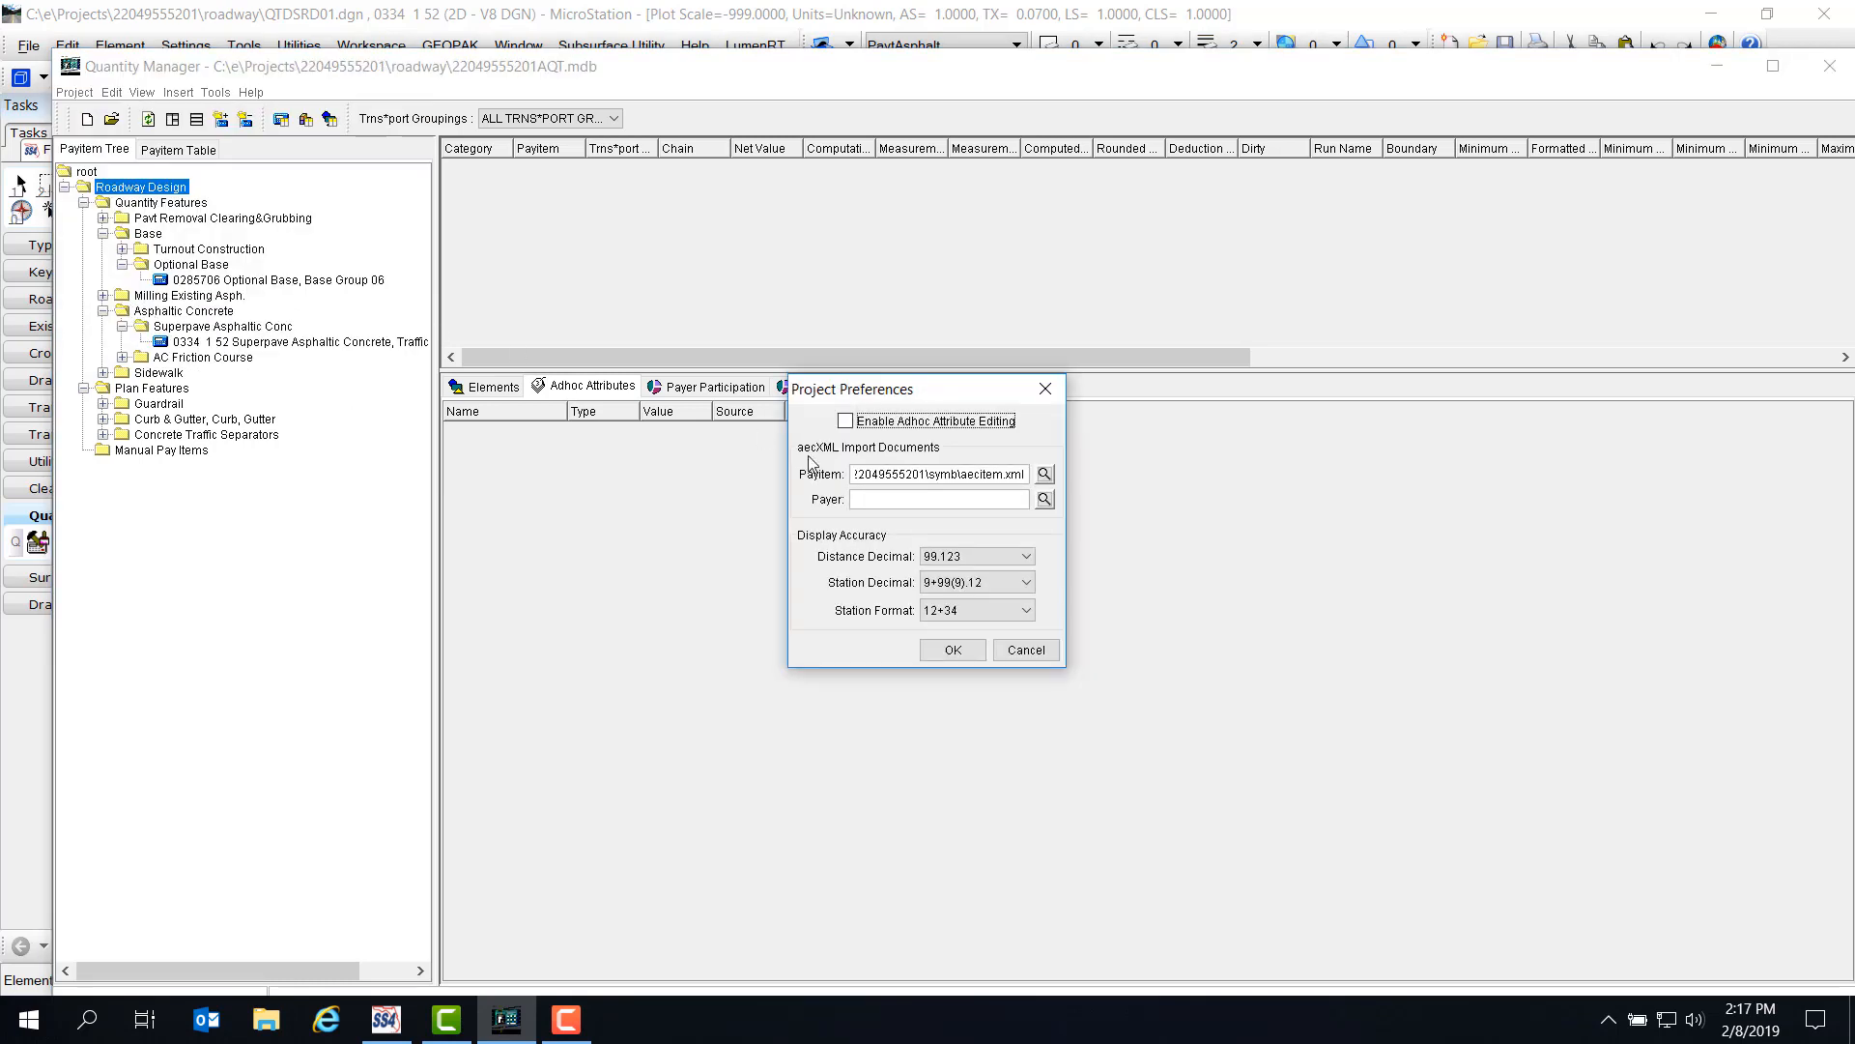
{"action": "left_click", "coordinate": [1021, 482]}
{"action": "left_click", "coordinate": [957, 651]}
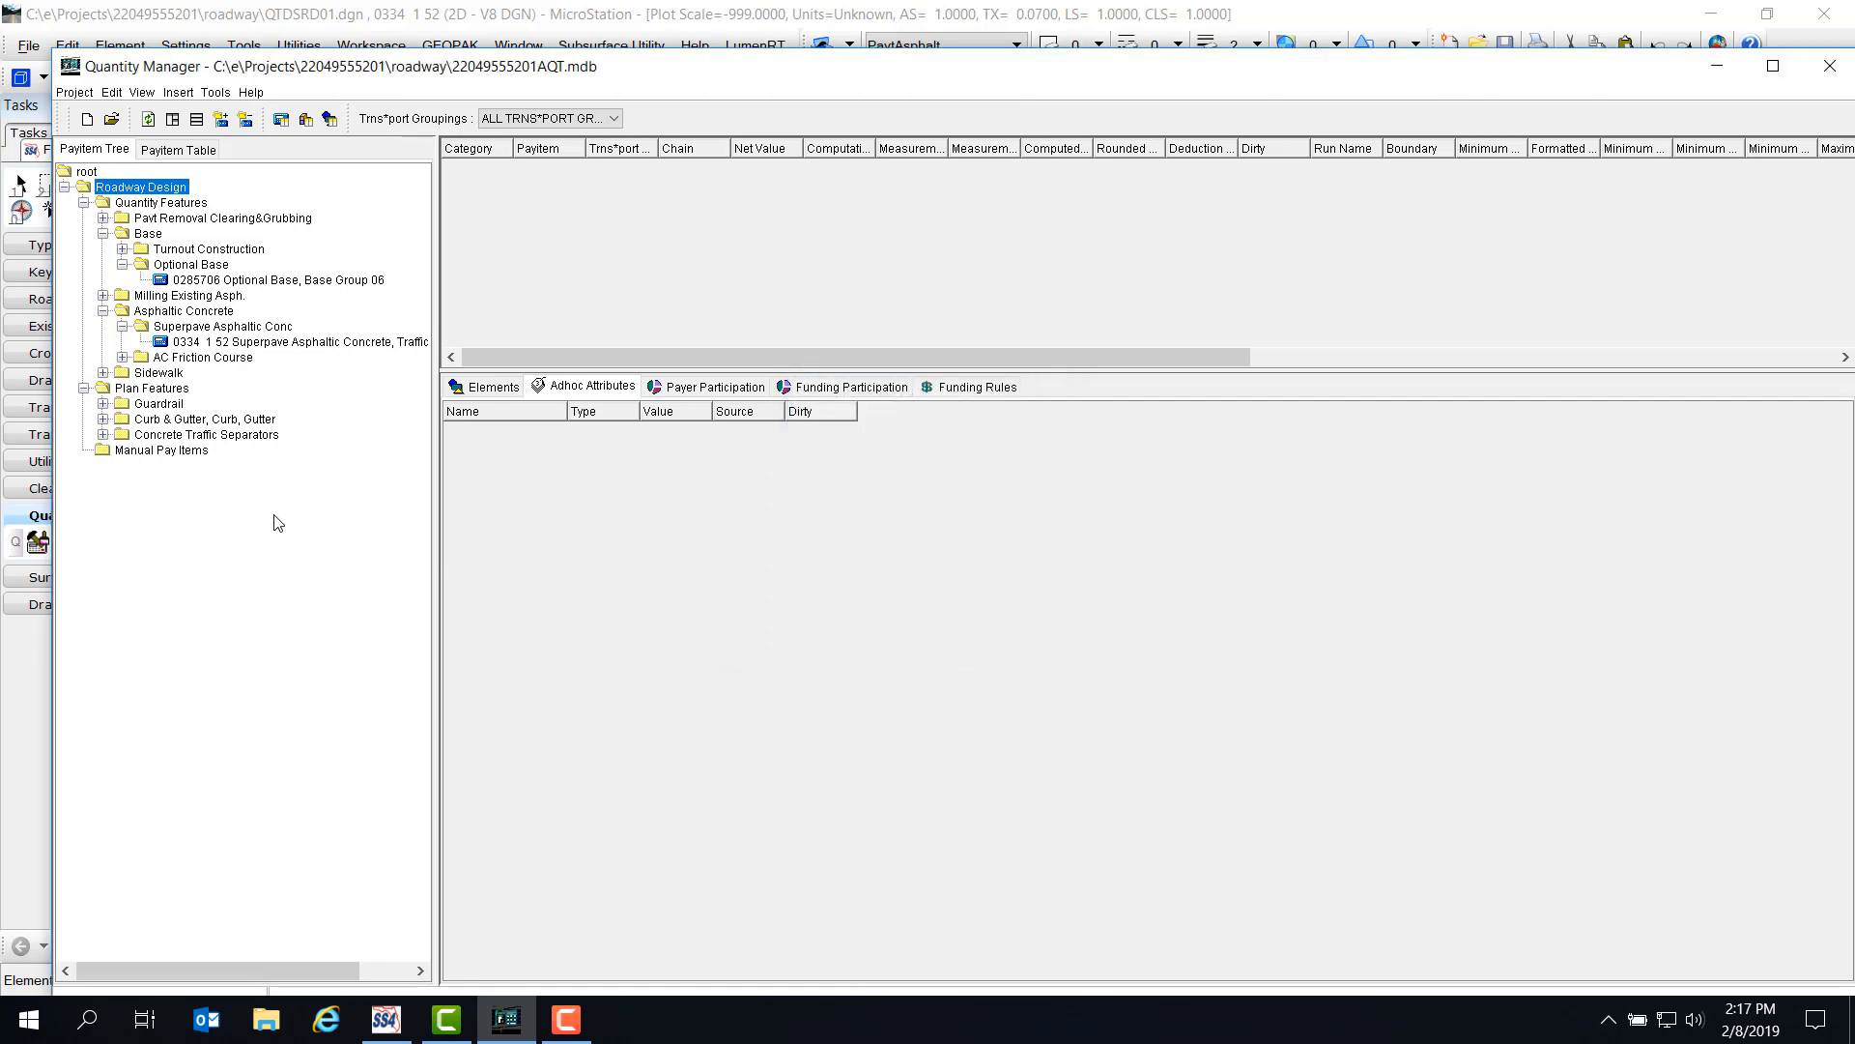
Set the Trns*port grouping to 0200 and start inserting a payitem in the Manual Pay Items category.
{"action": "left_click", "coordinate": [612, 119]}
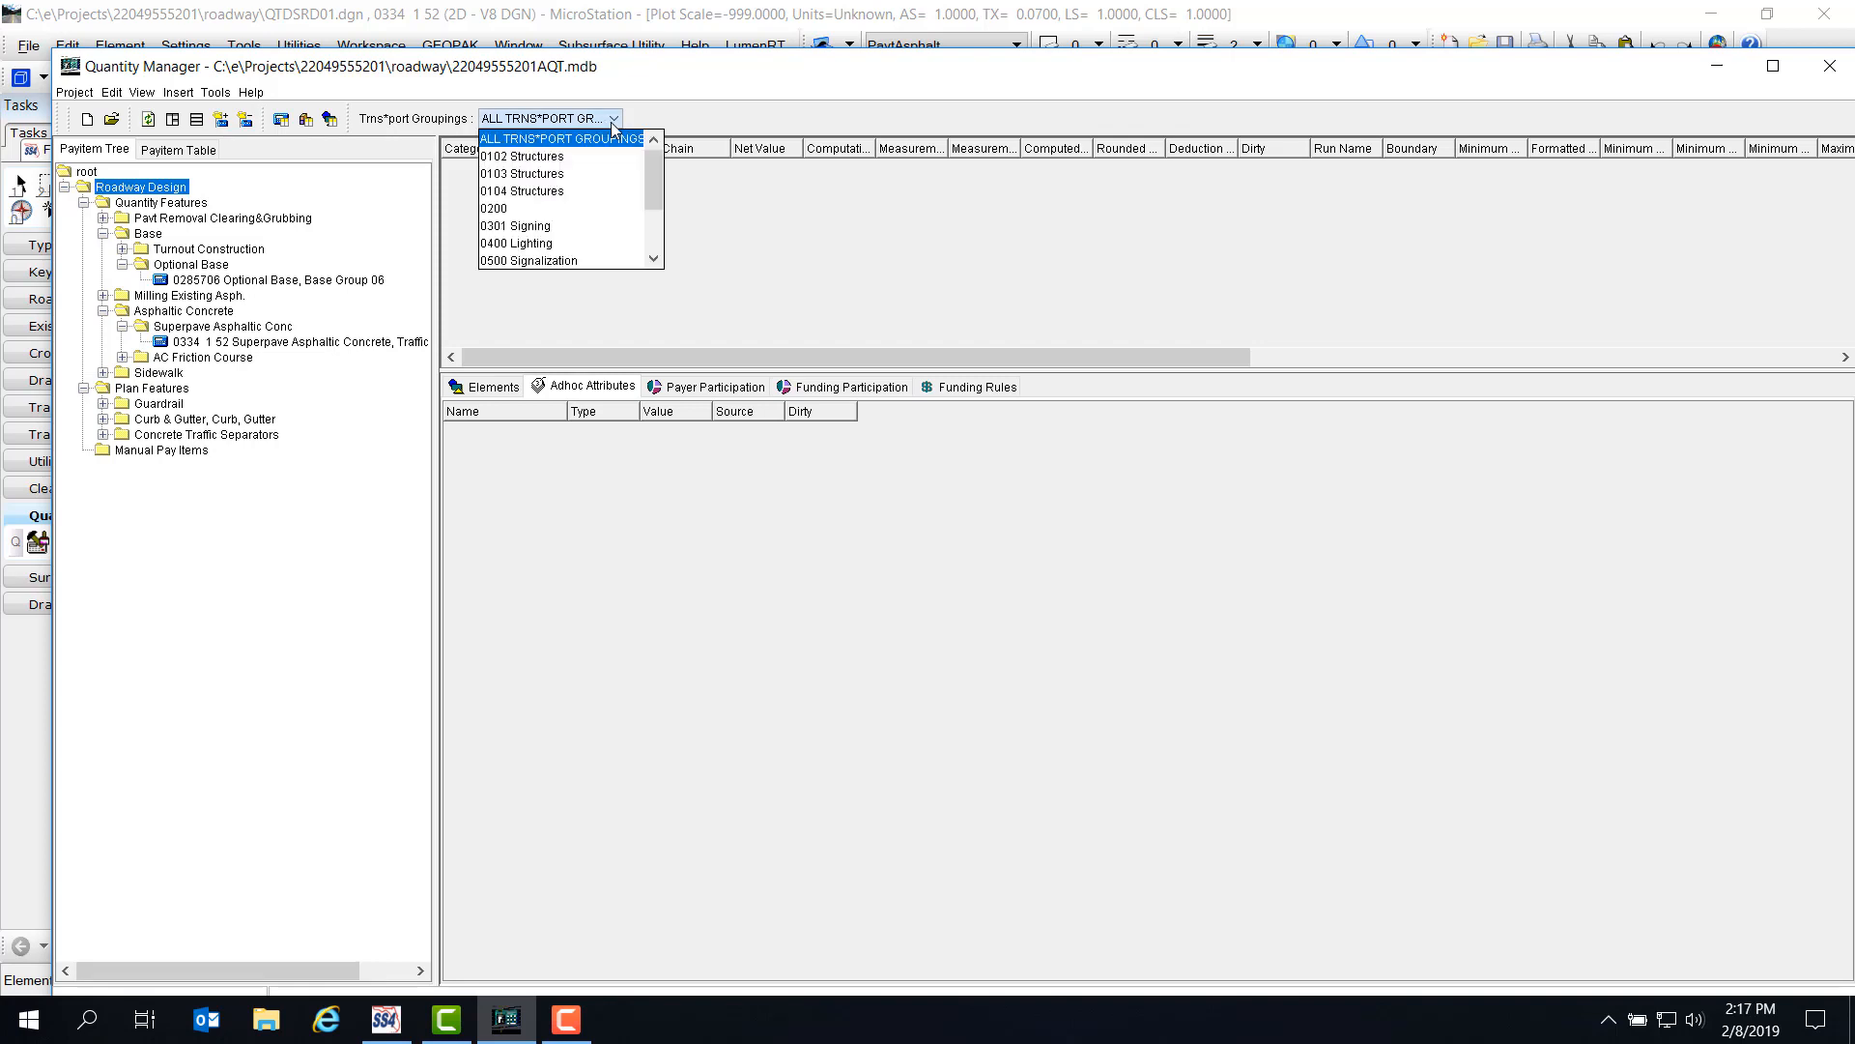
{"action": "left_click", "coordinate": [502, 209]}
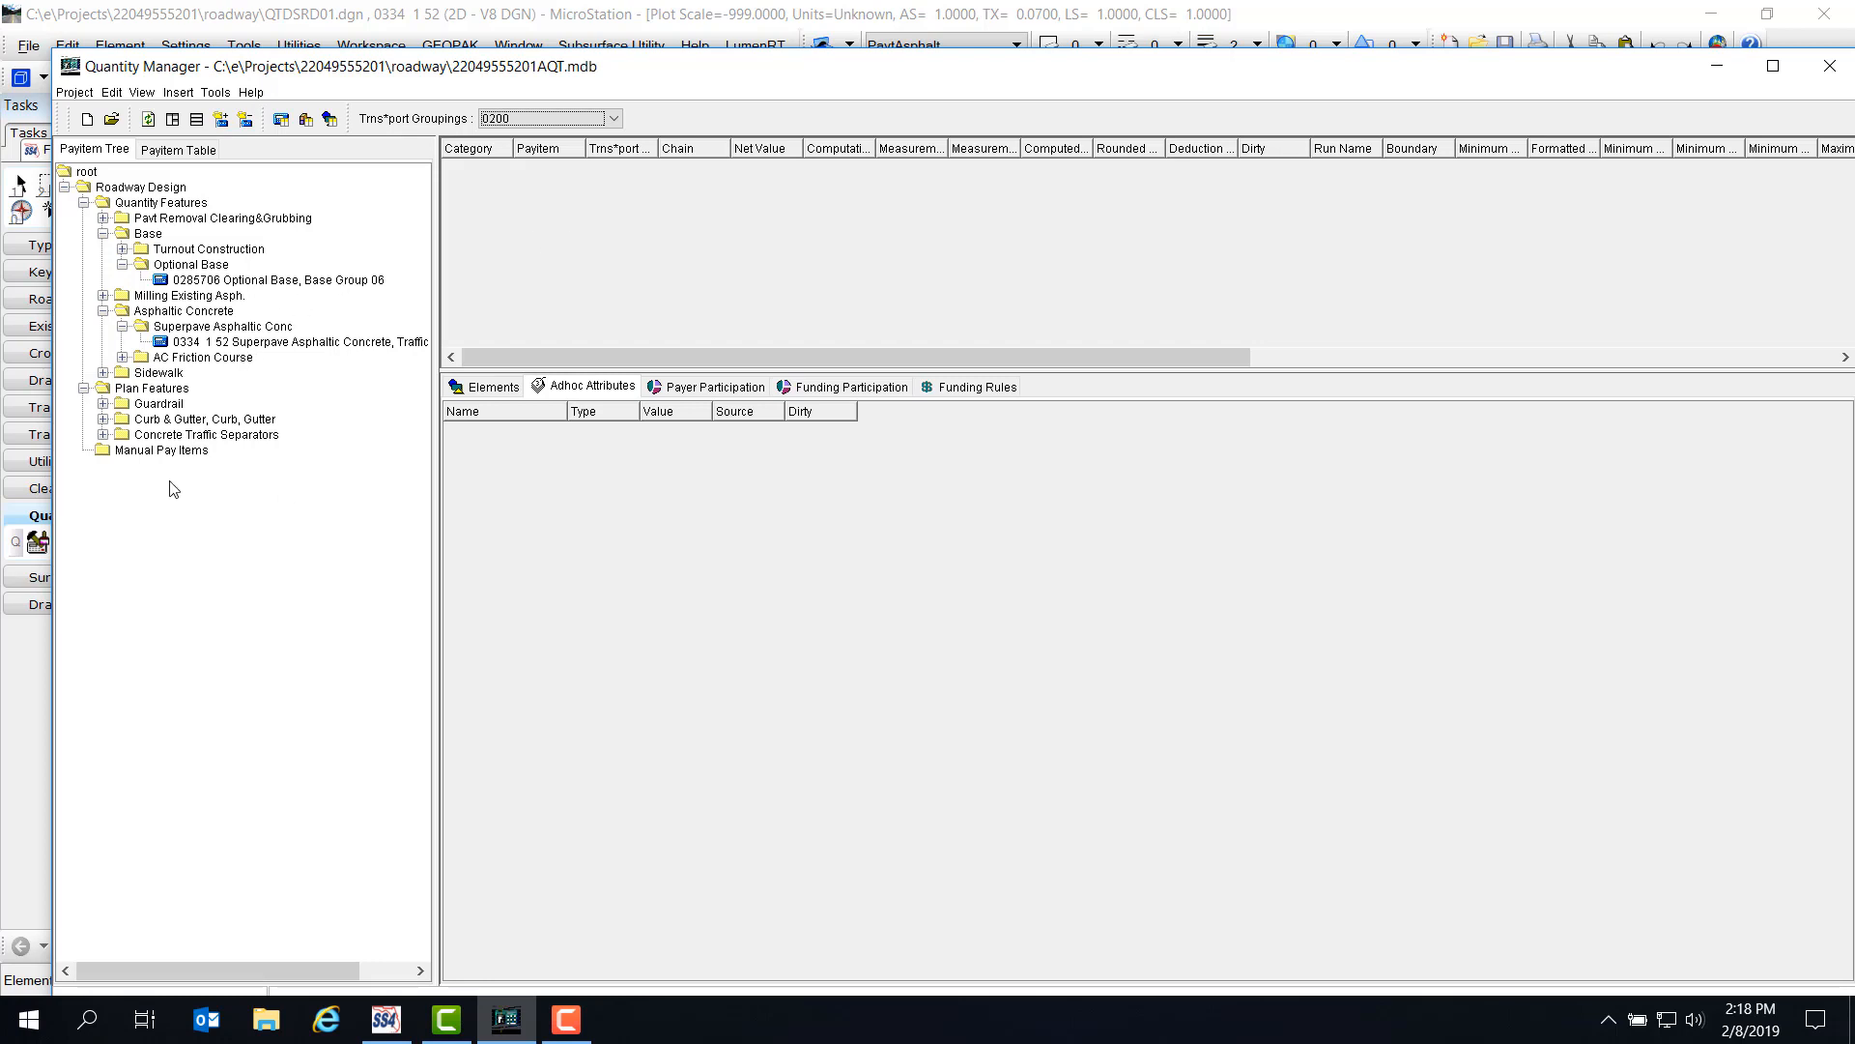
{"action": "left_click", "coordinate": [161, 453]}
{"action": "right_click", "coordinate": [178, 458]}
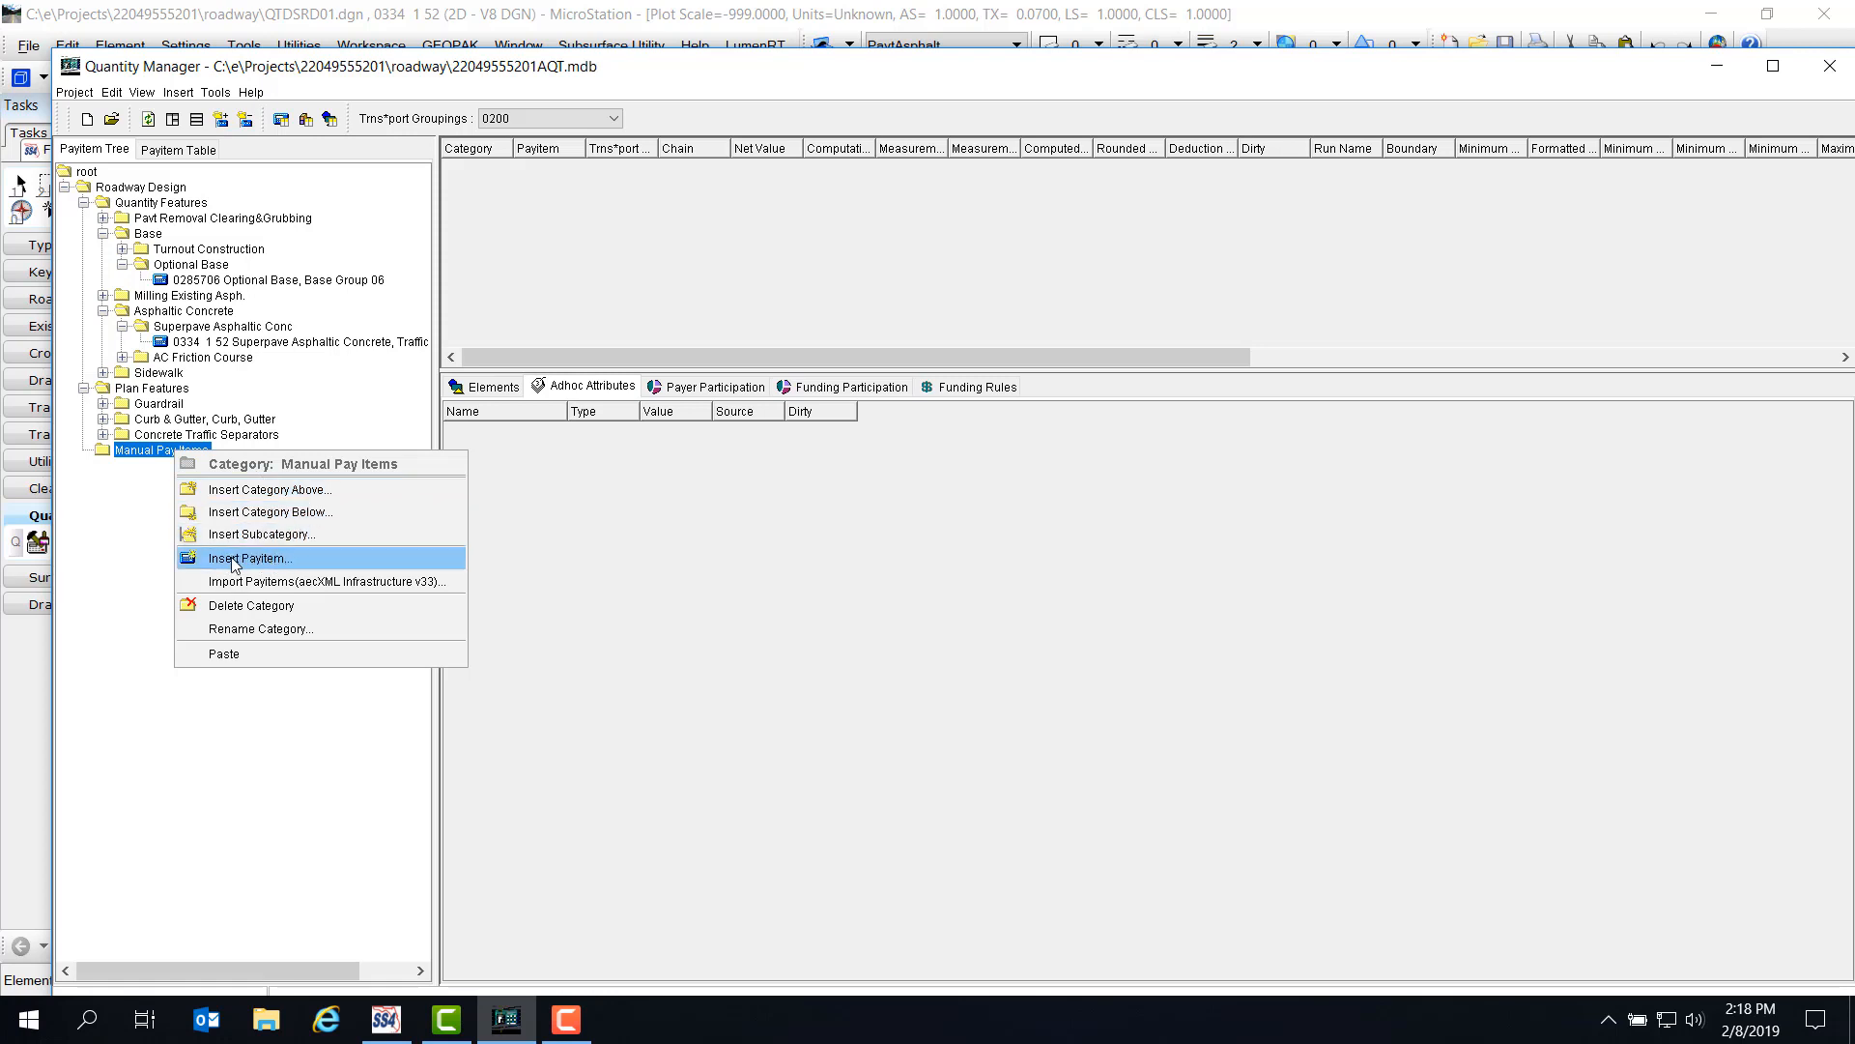
{"action": "left_click", "coordinate": [287, 560]}
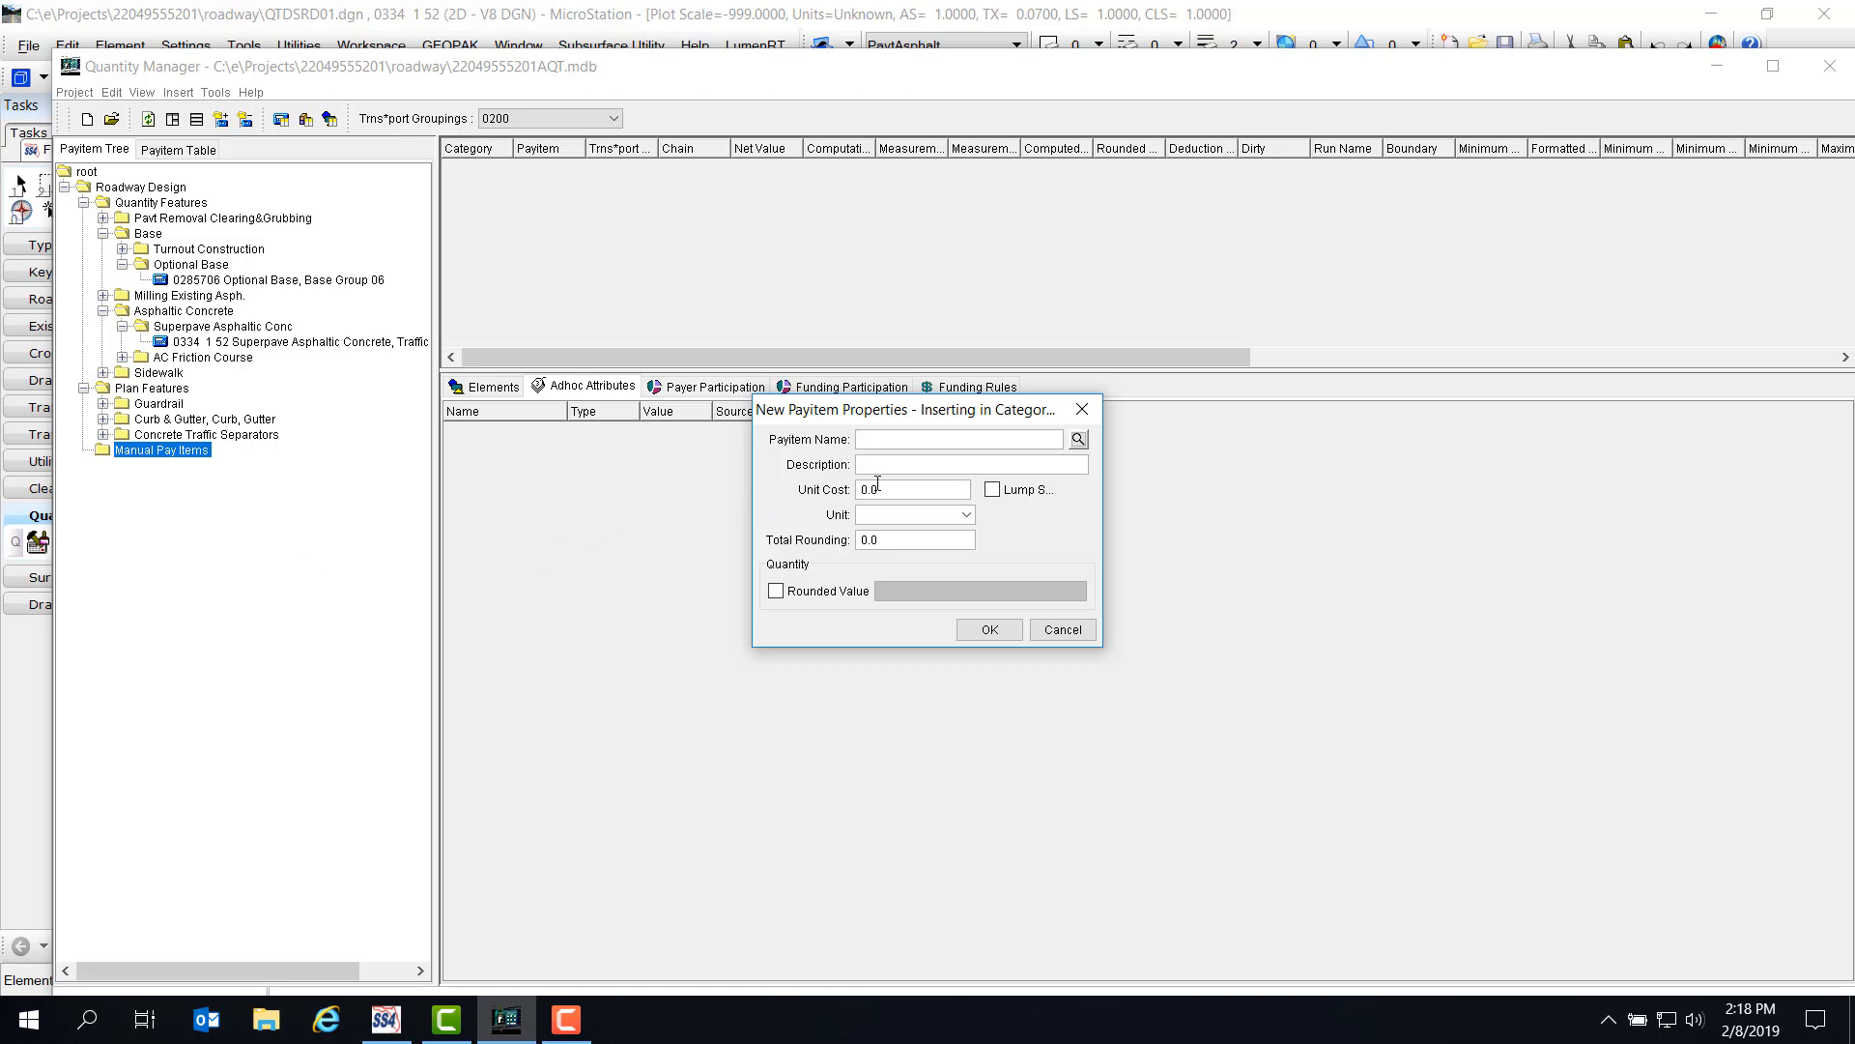
Look up payitems with the description filter M and import 0101 1 MOBILIZATION into the new payitem's properties.
{"action": "left_click", "coordinate": [1078, 440]}
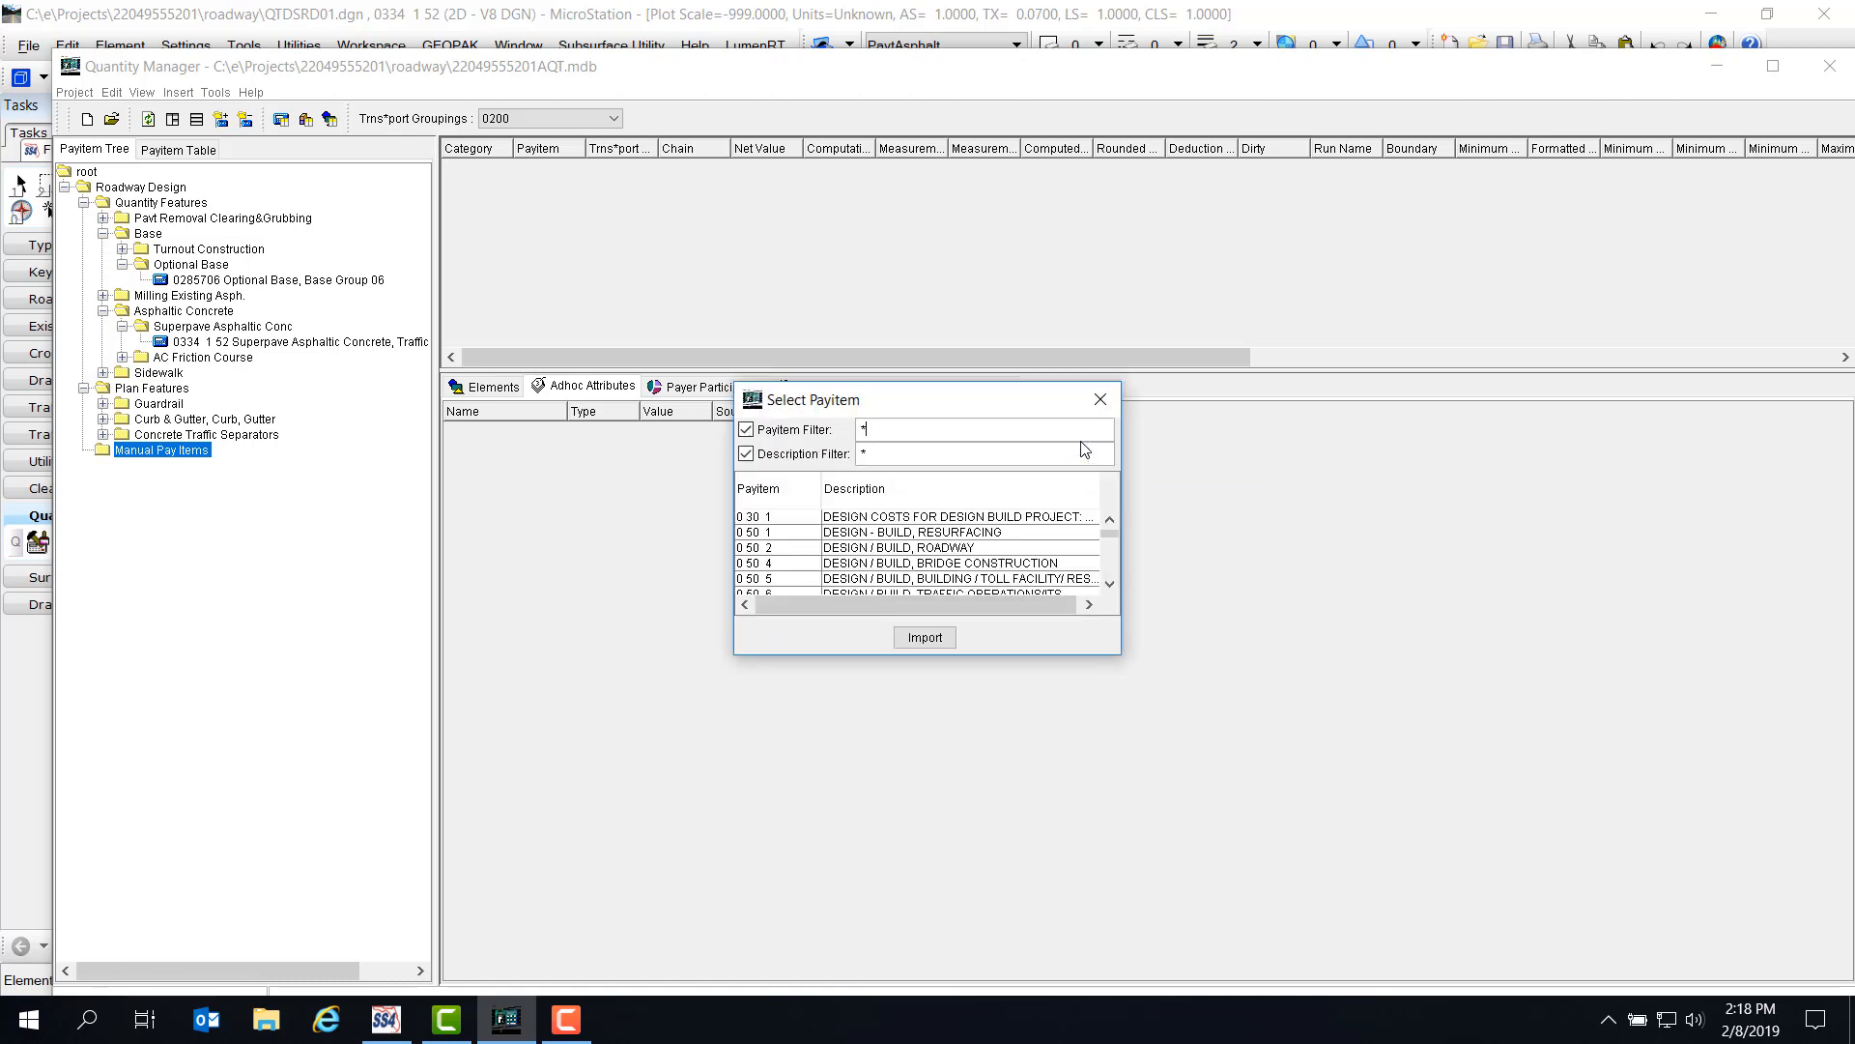
{"action": "double_click", "coordinate": [863, 454]}
{"action": "type", "text": "M"}
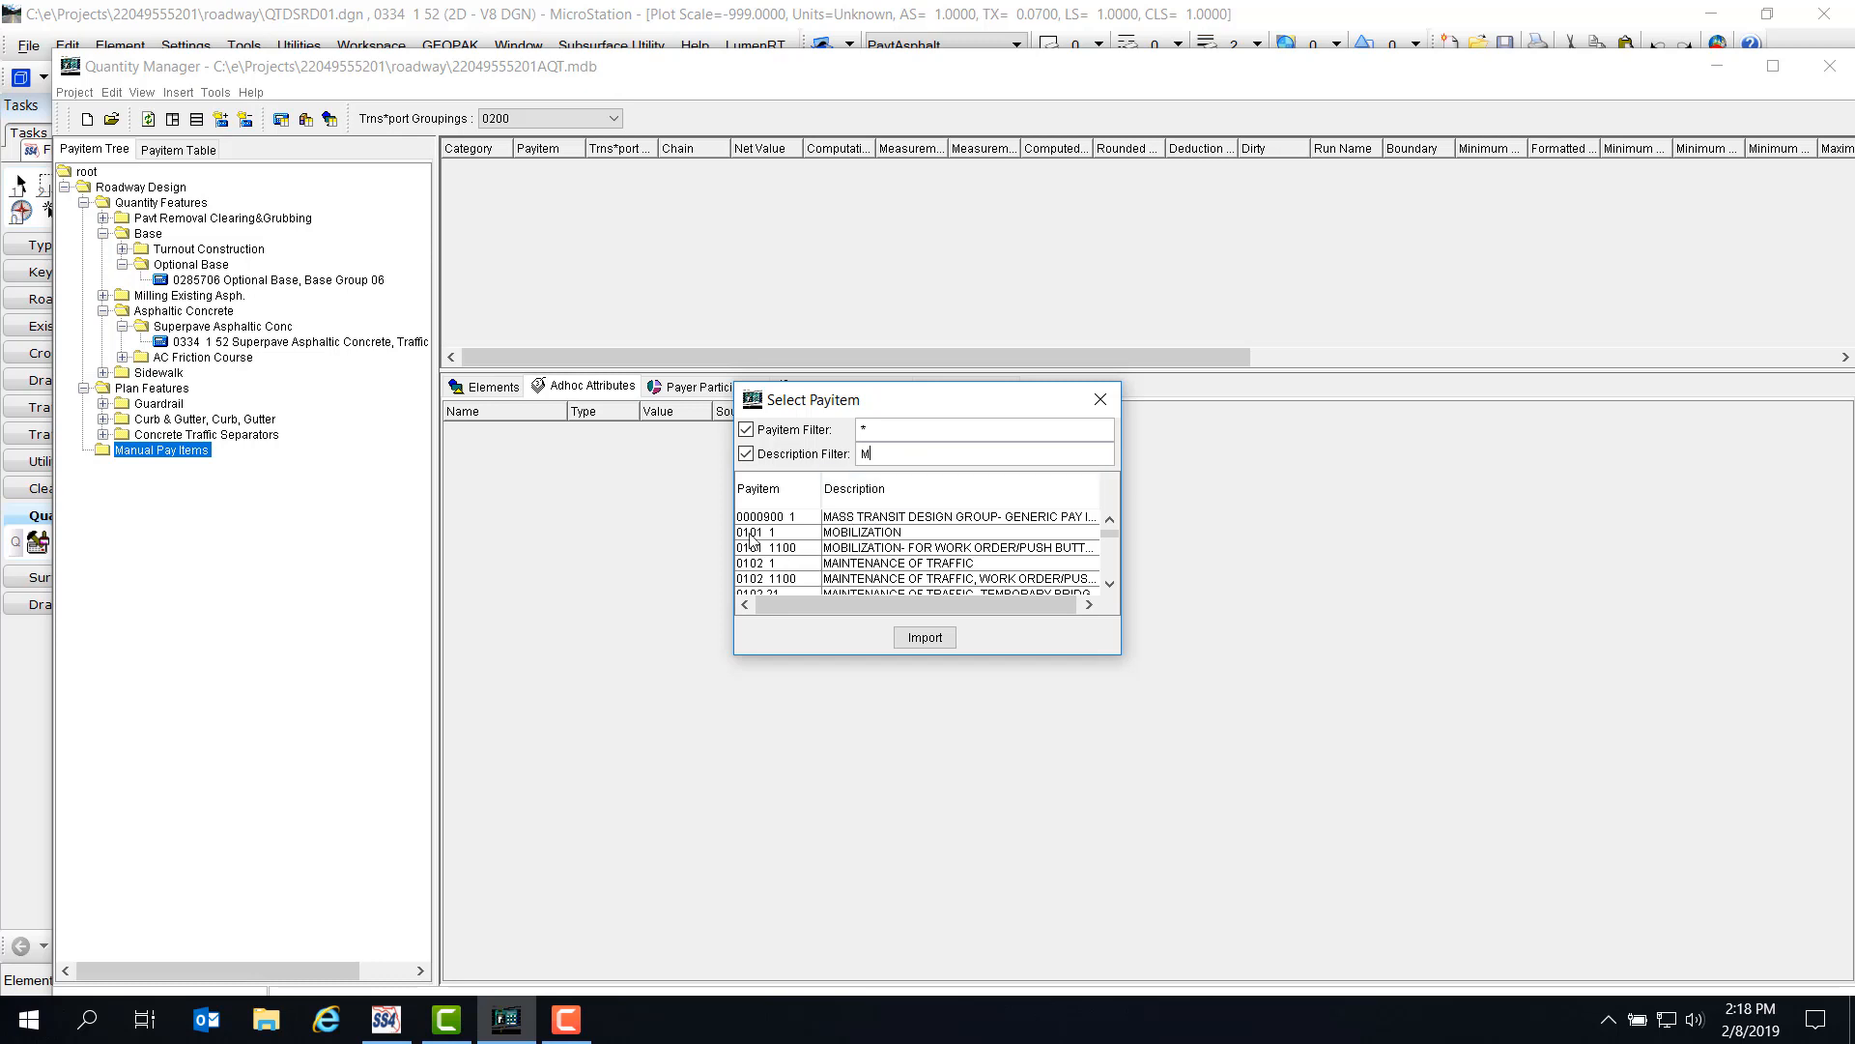
{"action": "left_click", "coordinate": [837, 533]}
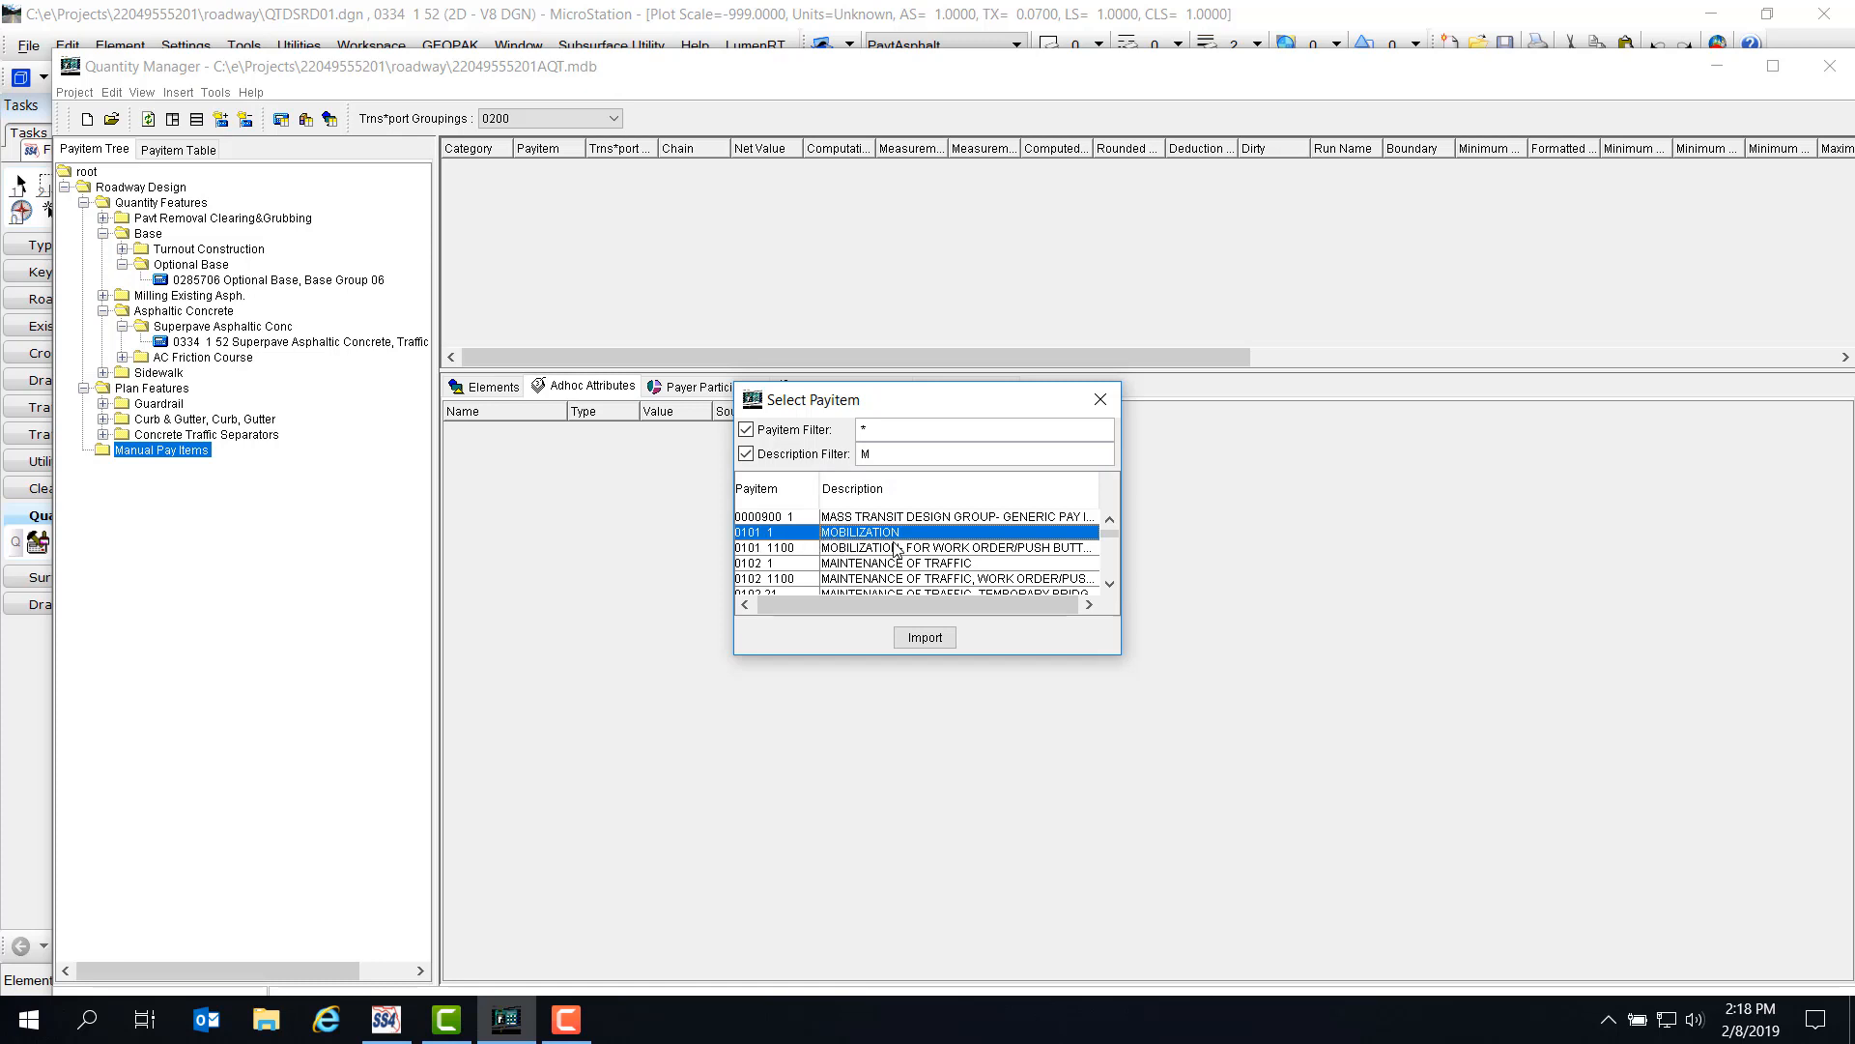
{"action": "left_click", "coordinate": [924, 638]}
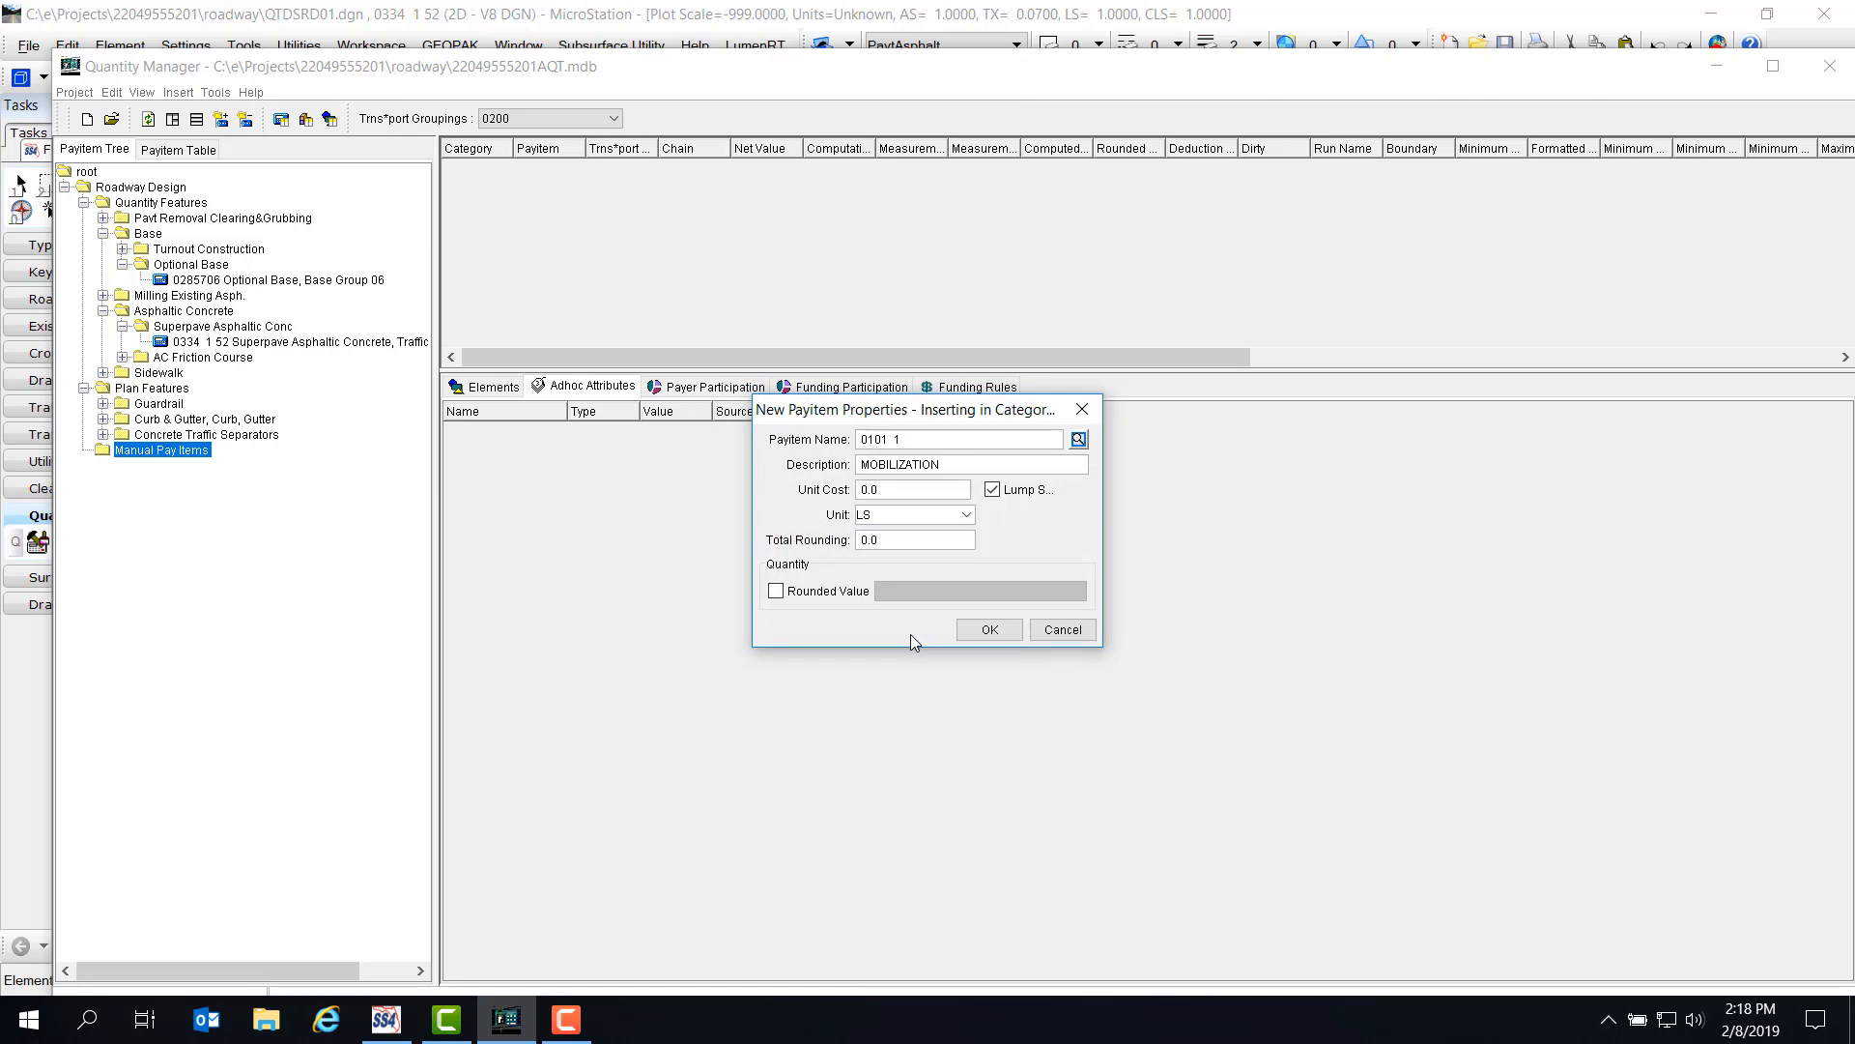
Give the new mobilization payitem a rounded quantity value of 1 and create it.
{"action": "left_click", "coordinate": [776, 591]}
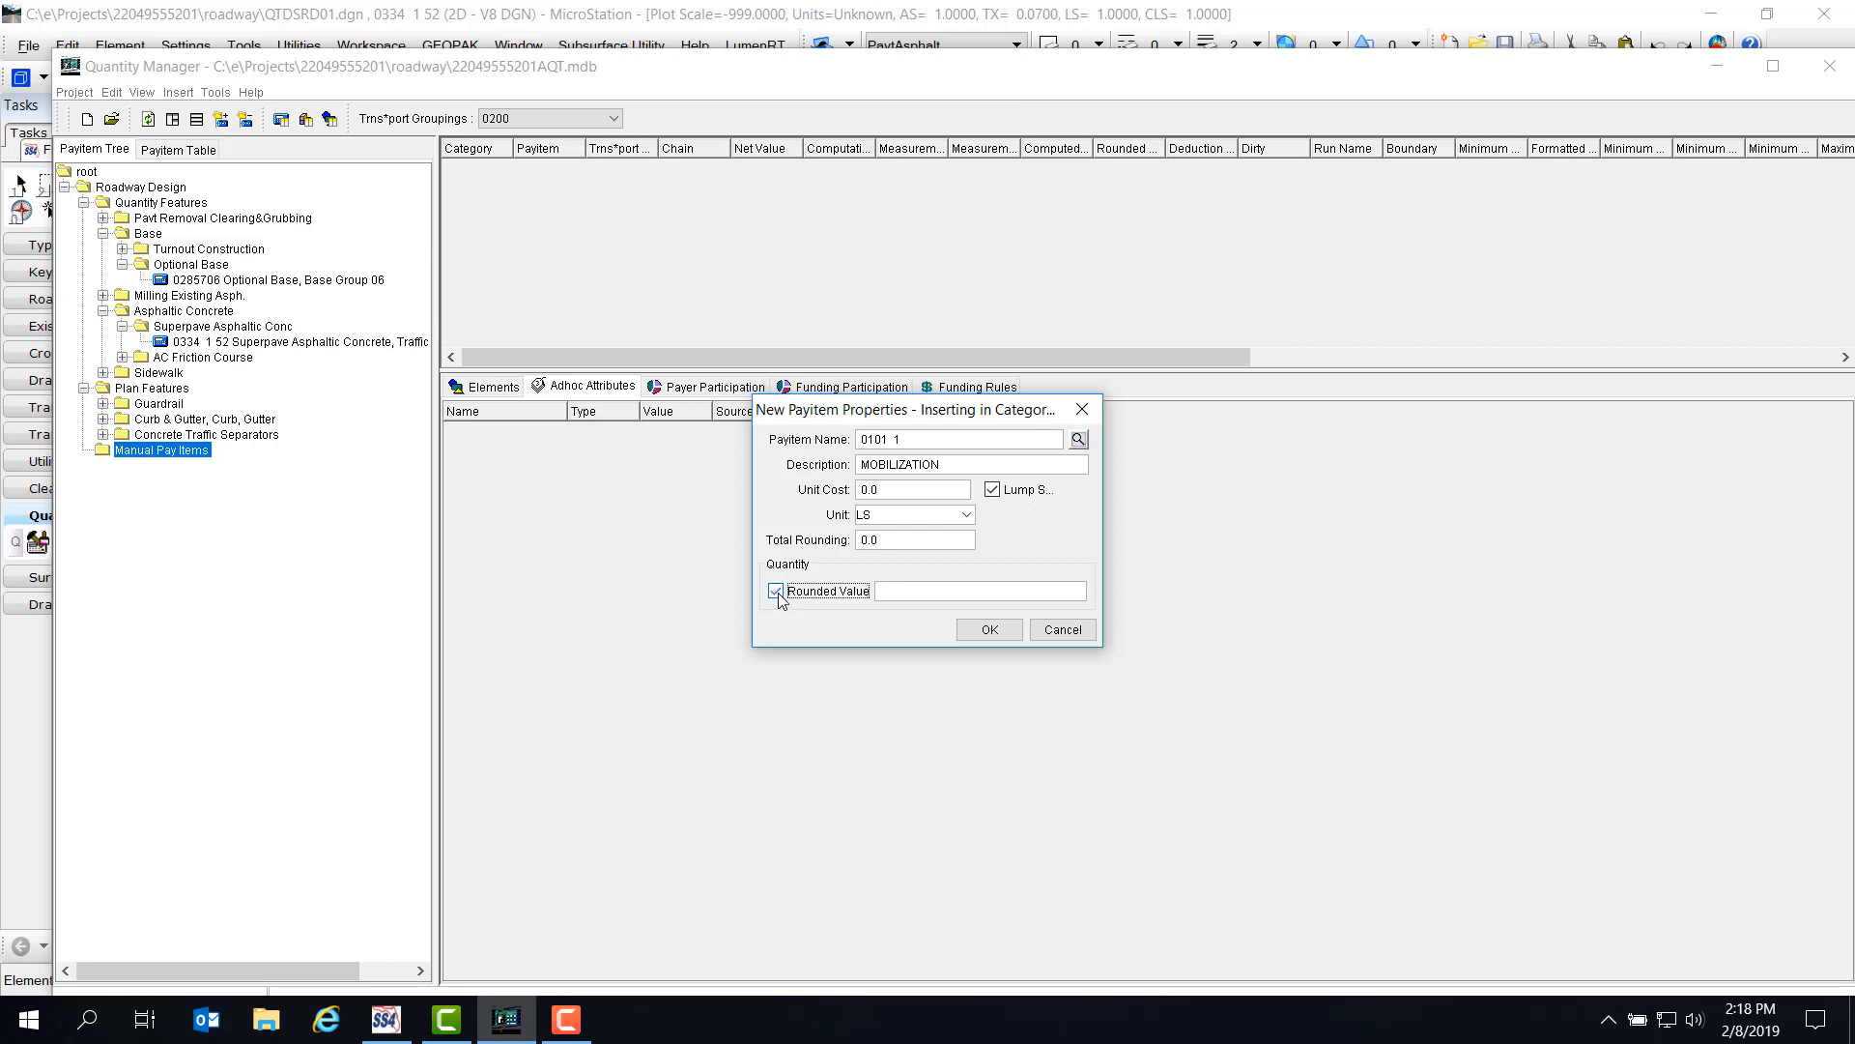
{"action": "left_click", "coordinate": [903, 592]}
{"action": "left_click", "coordinate": [991, 630]}
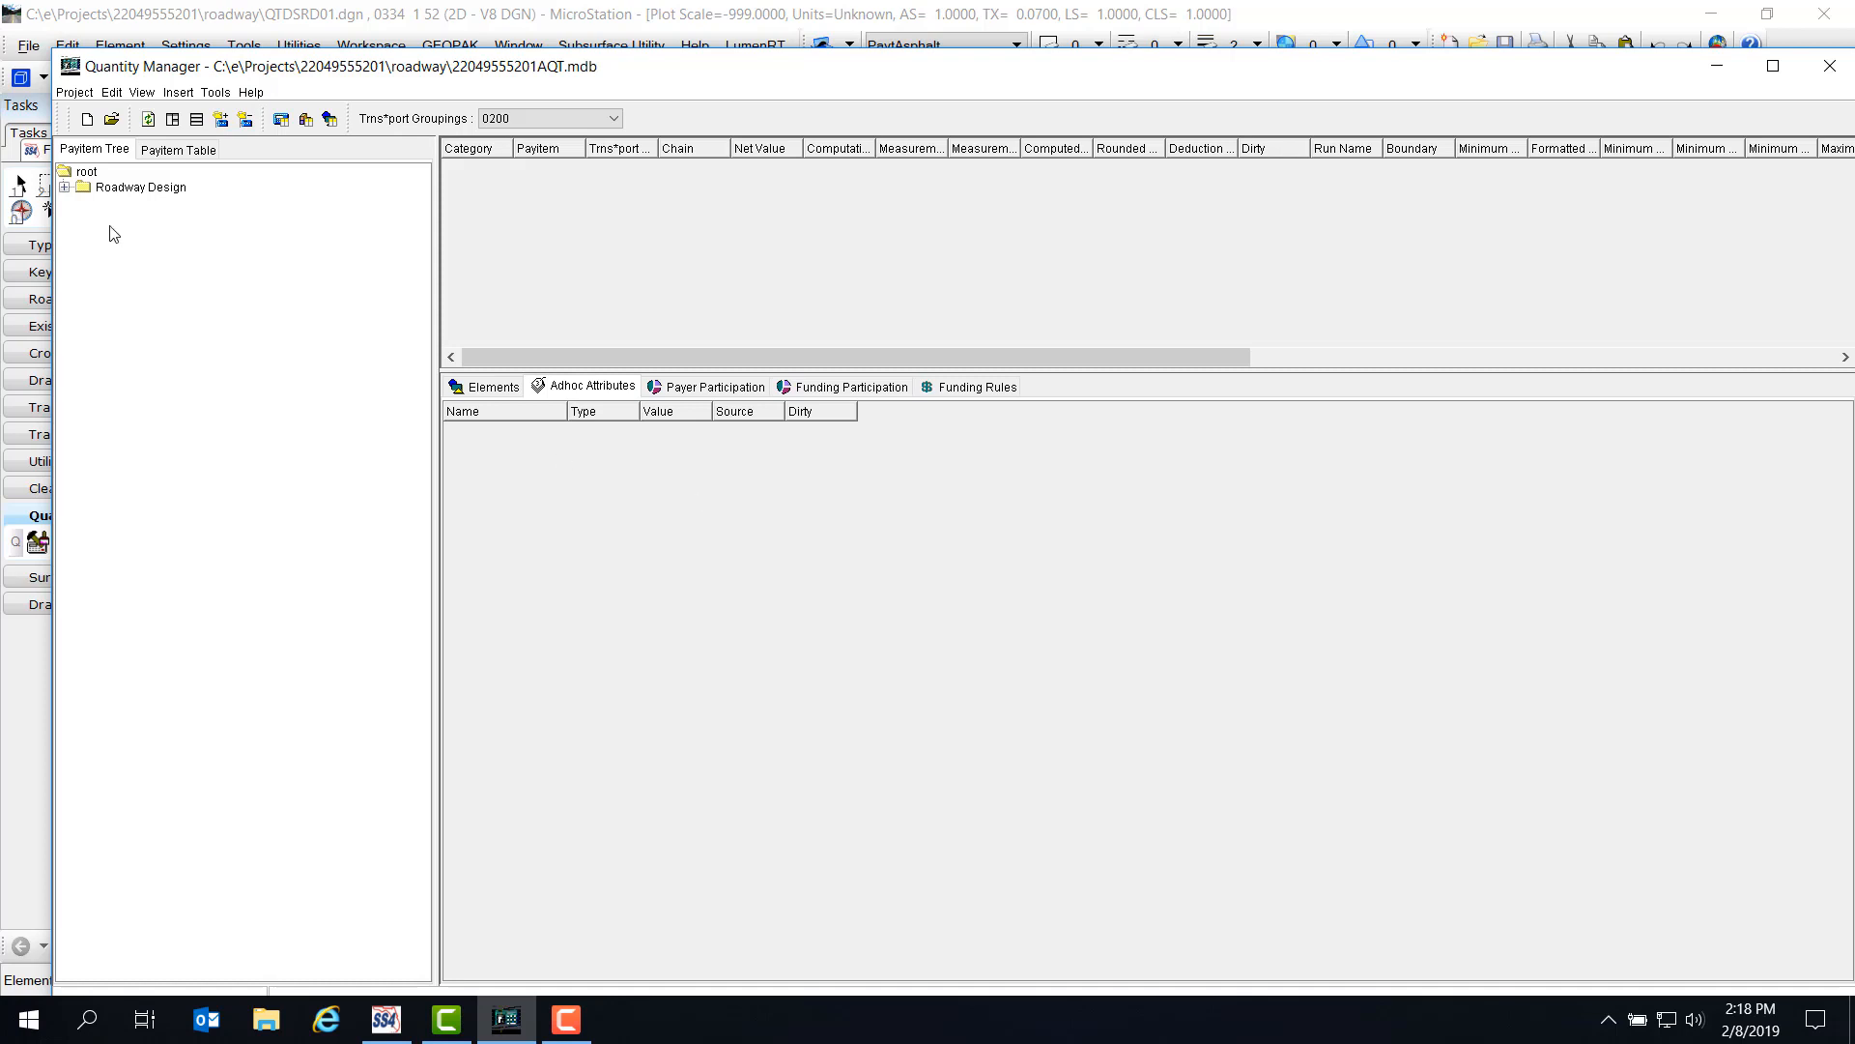
Expand Roadway Design and its Quantity Features, Plan Features and Manual Pay Items categories in the payitem tree.
{"action": "left_click", "coordinate": [65, 188]}
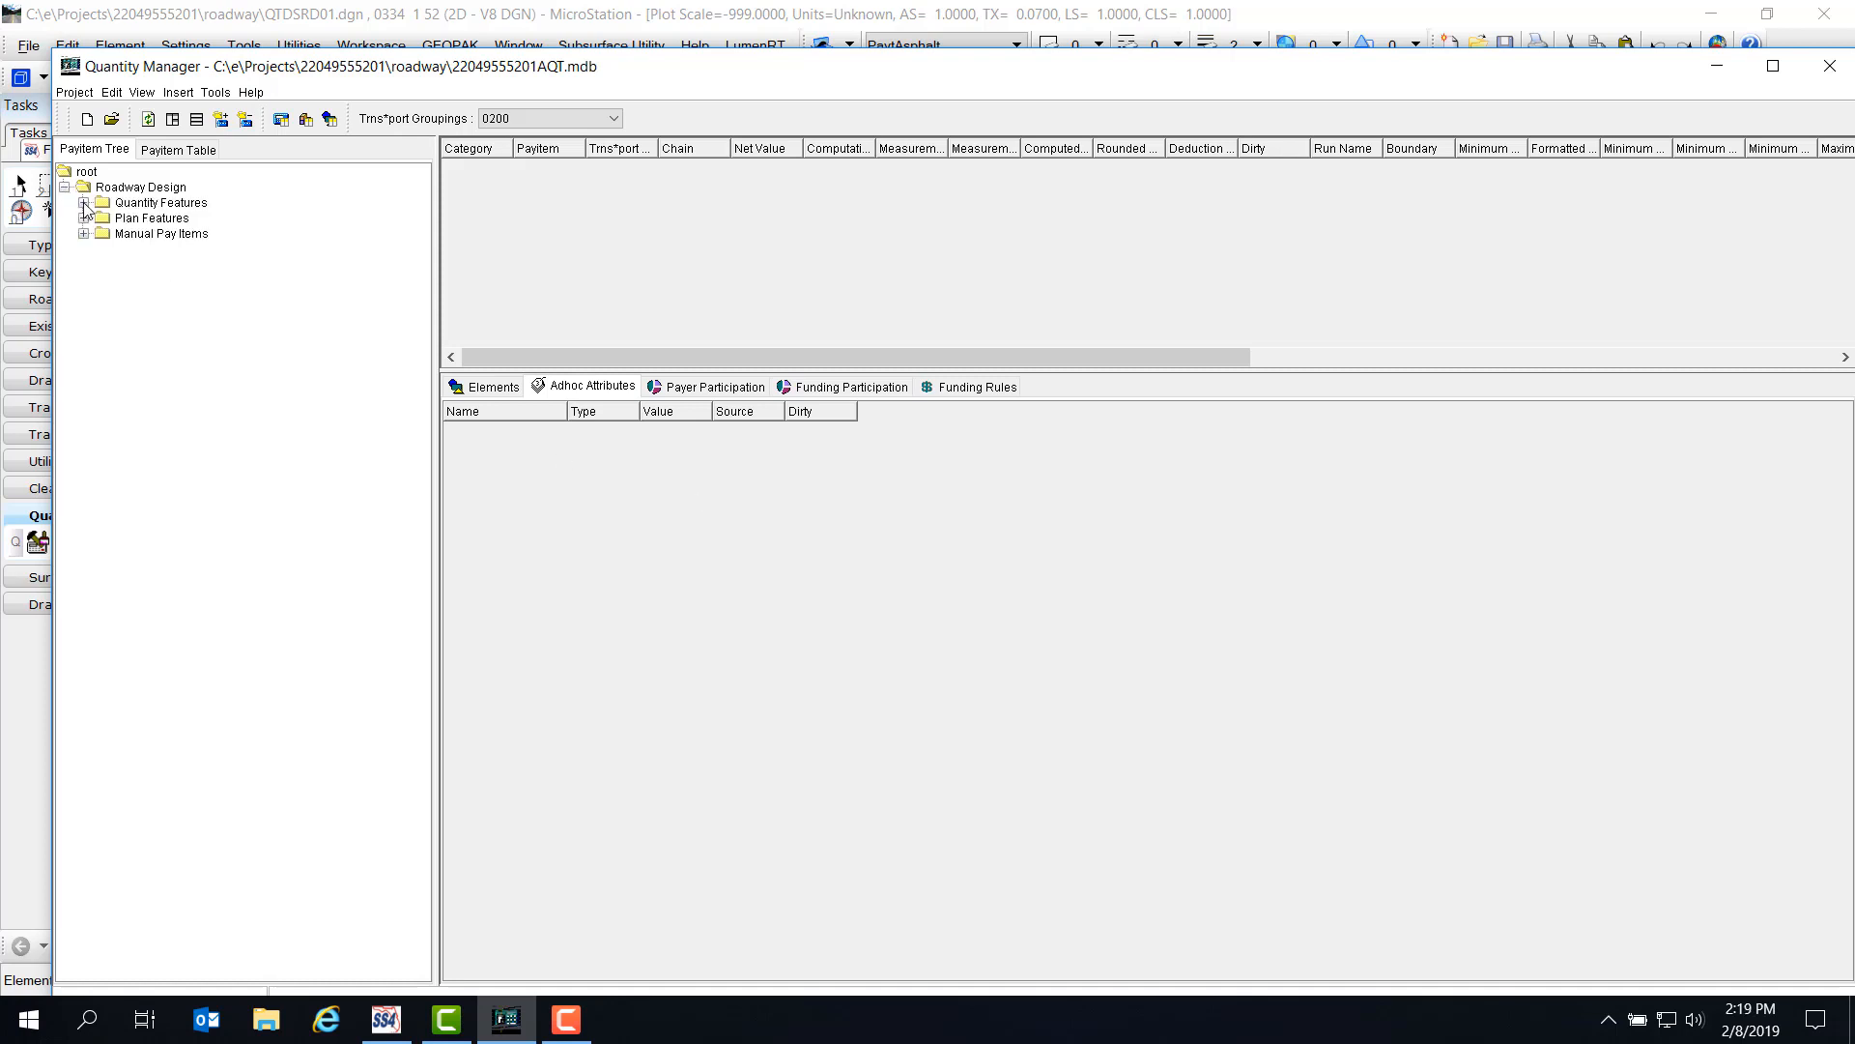
{"action": "left_click", "coordinate": [84, 202]}
{"action": "left_click", "coordinate": [84, 296]}
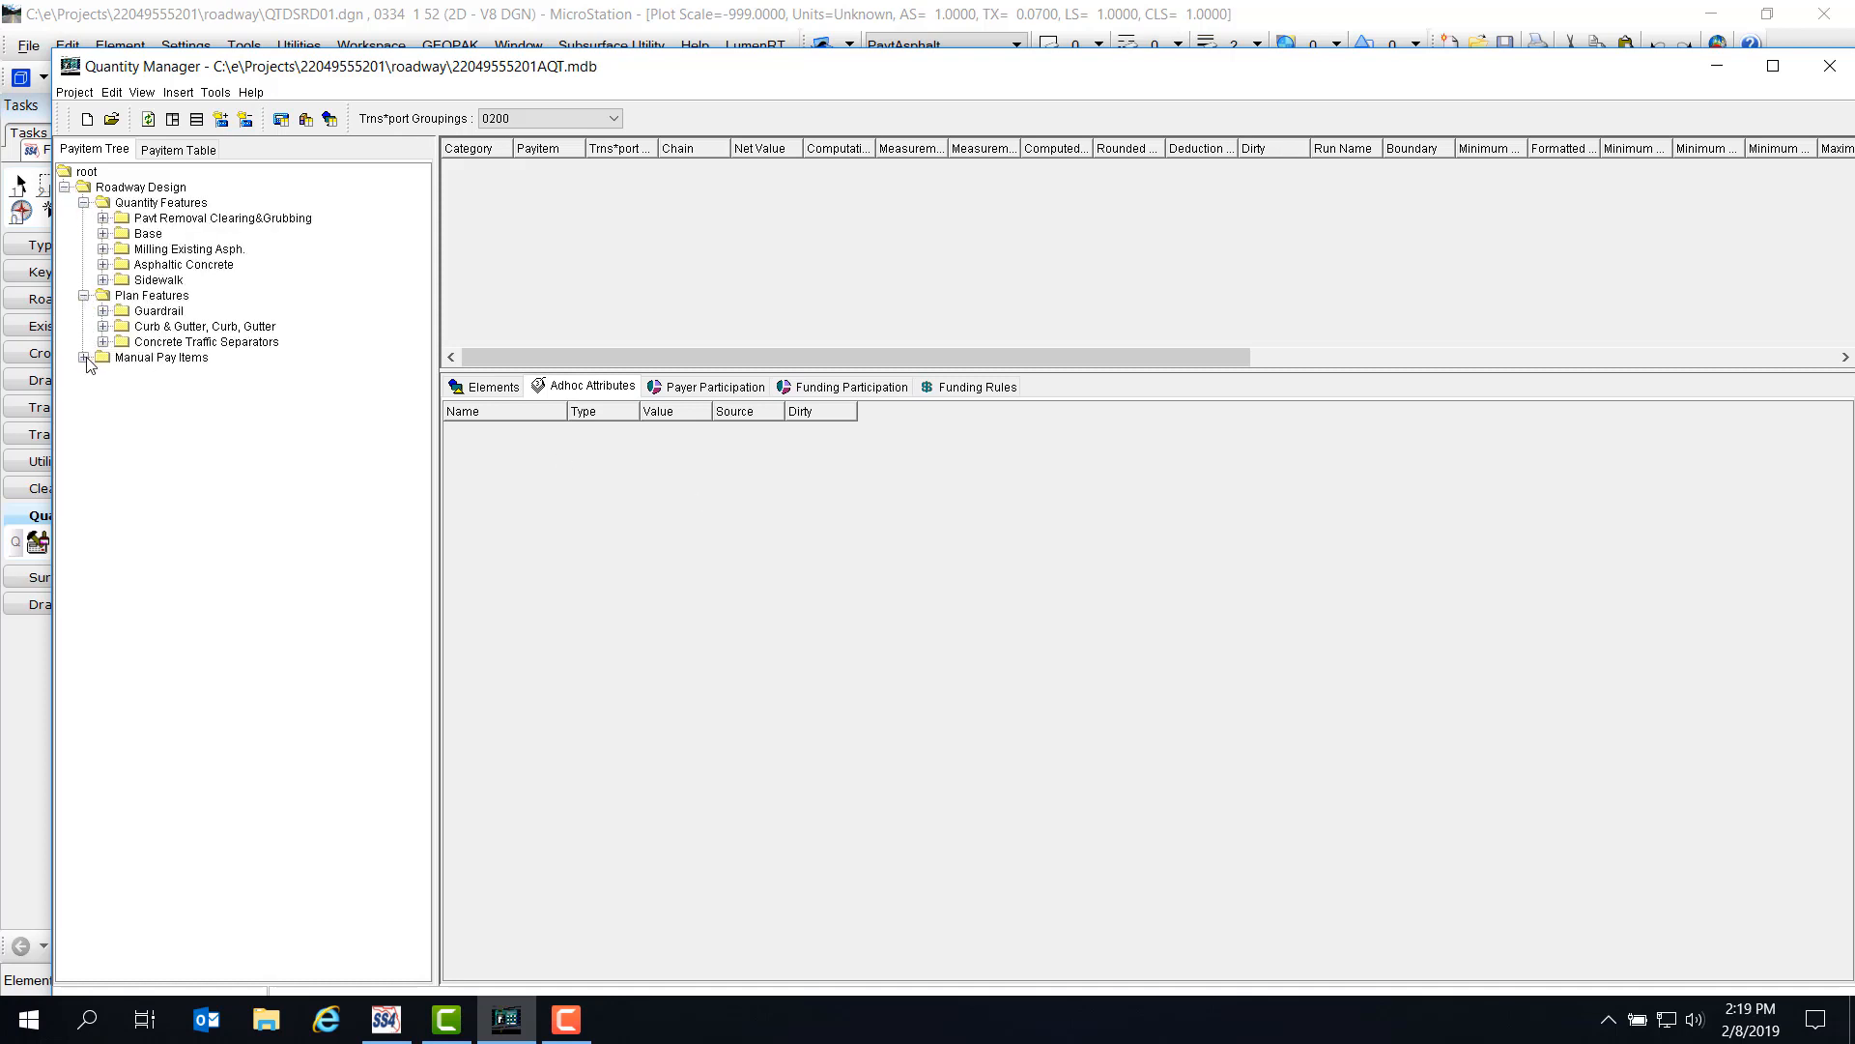
{"action": "left_click", "coordinate": [85, 358]}
Import payitem 0102 1 MAINTENANCE OF TRAFFIC from the aecXML list into the Manual Pay Items category.
{"action": "left_click", "coordinate": [185, 360]}
{"action": "right_click", "coordinate": [190, 363]}
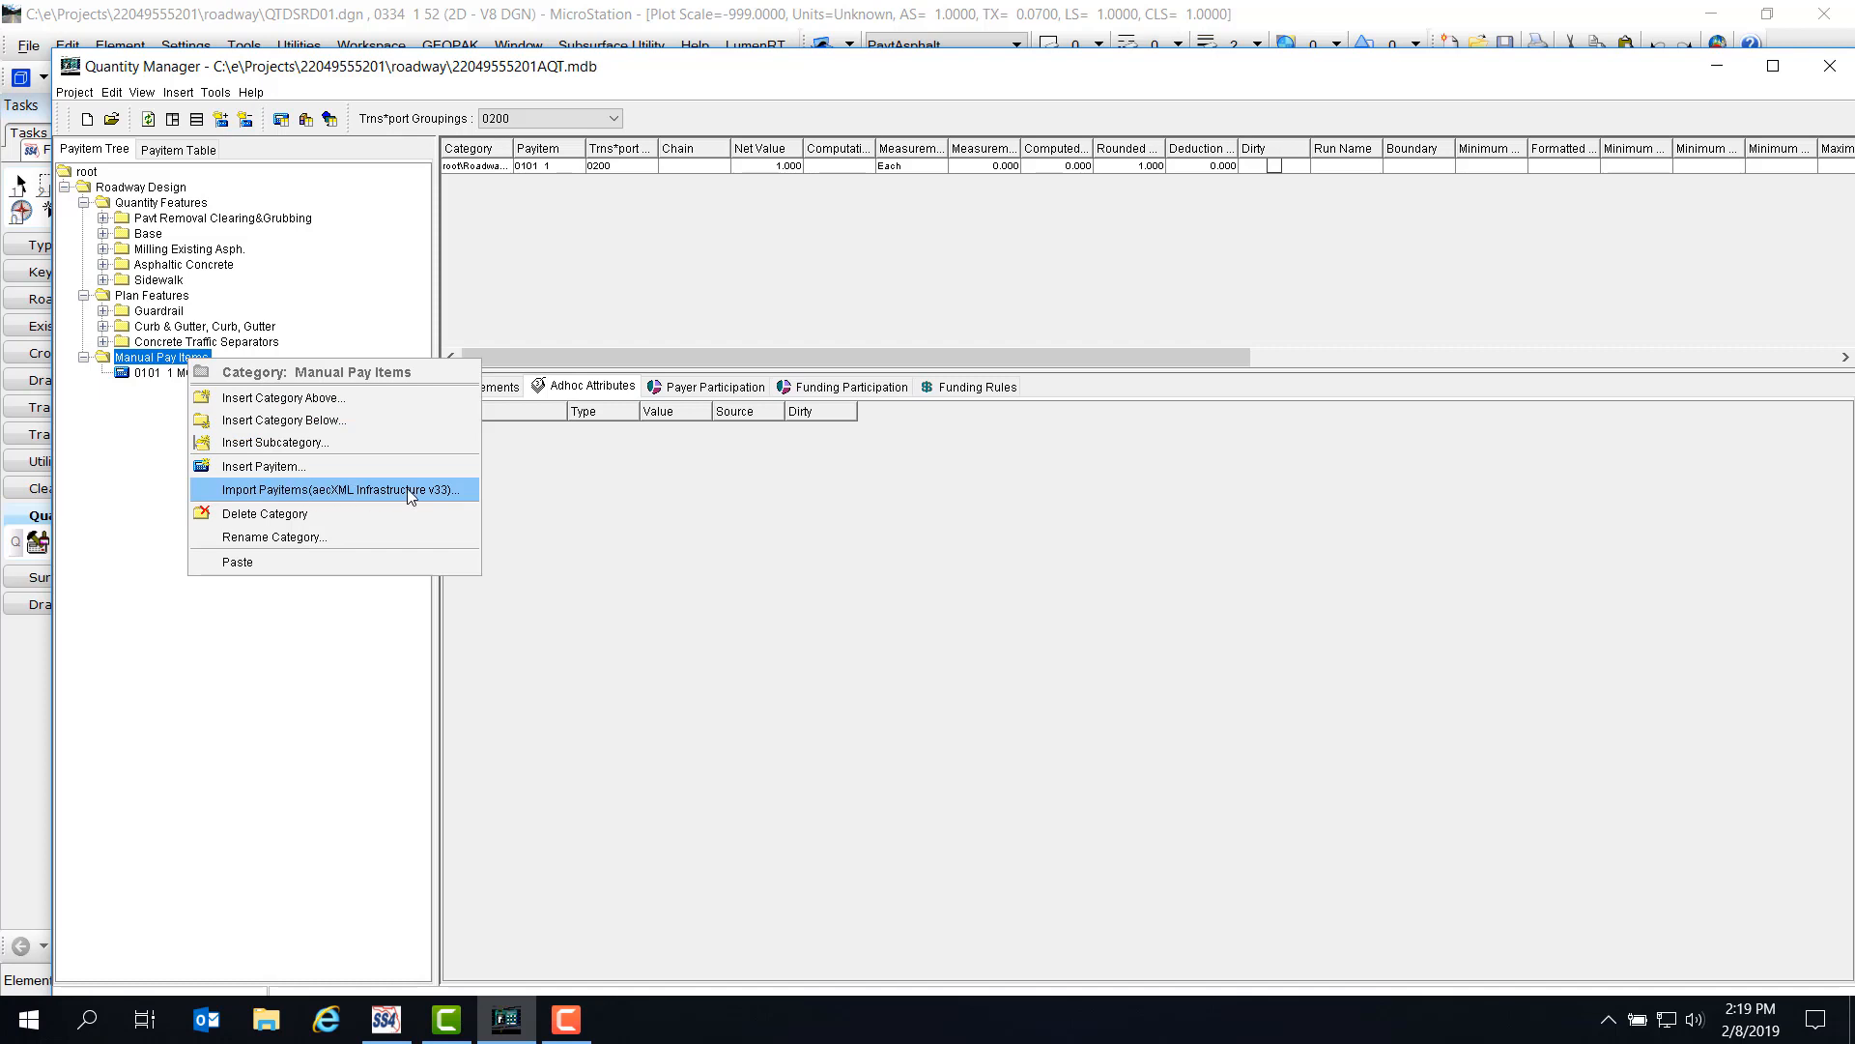
{"action": "left_click", "coordinate": [332, 490]}
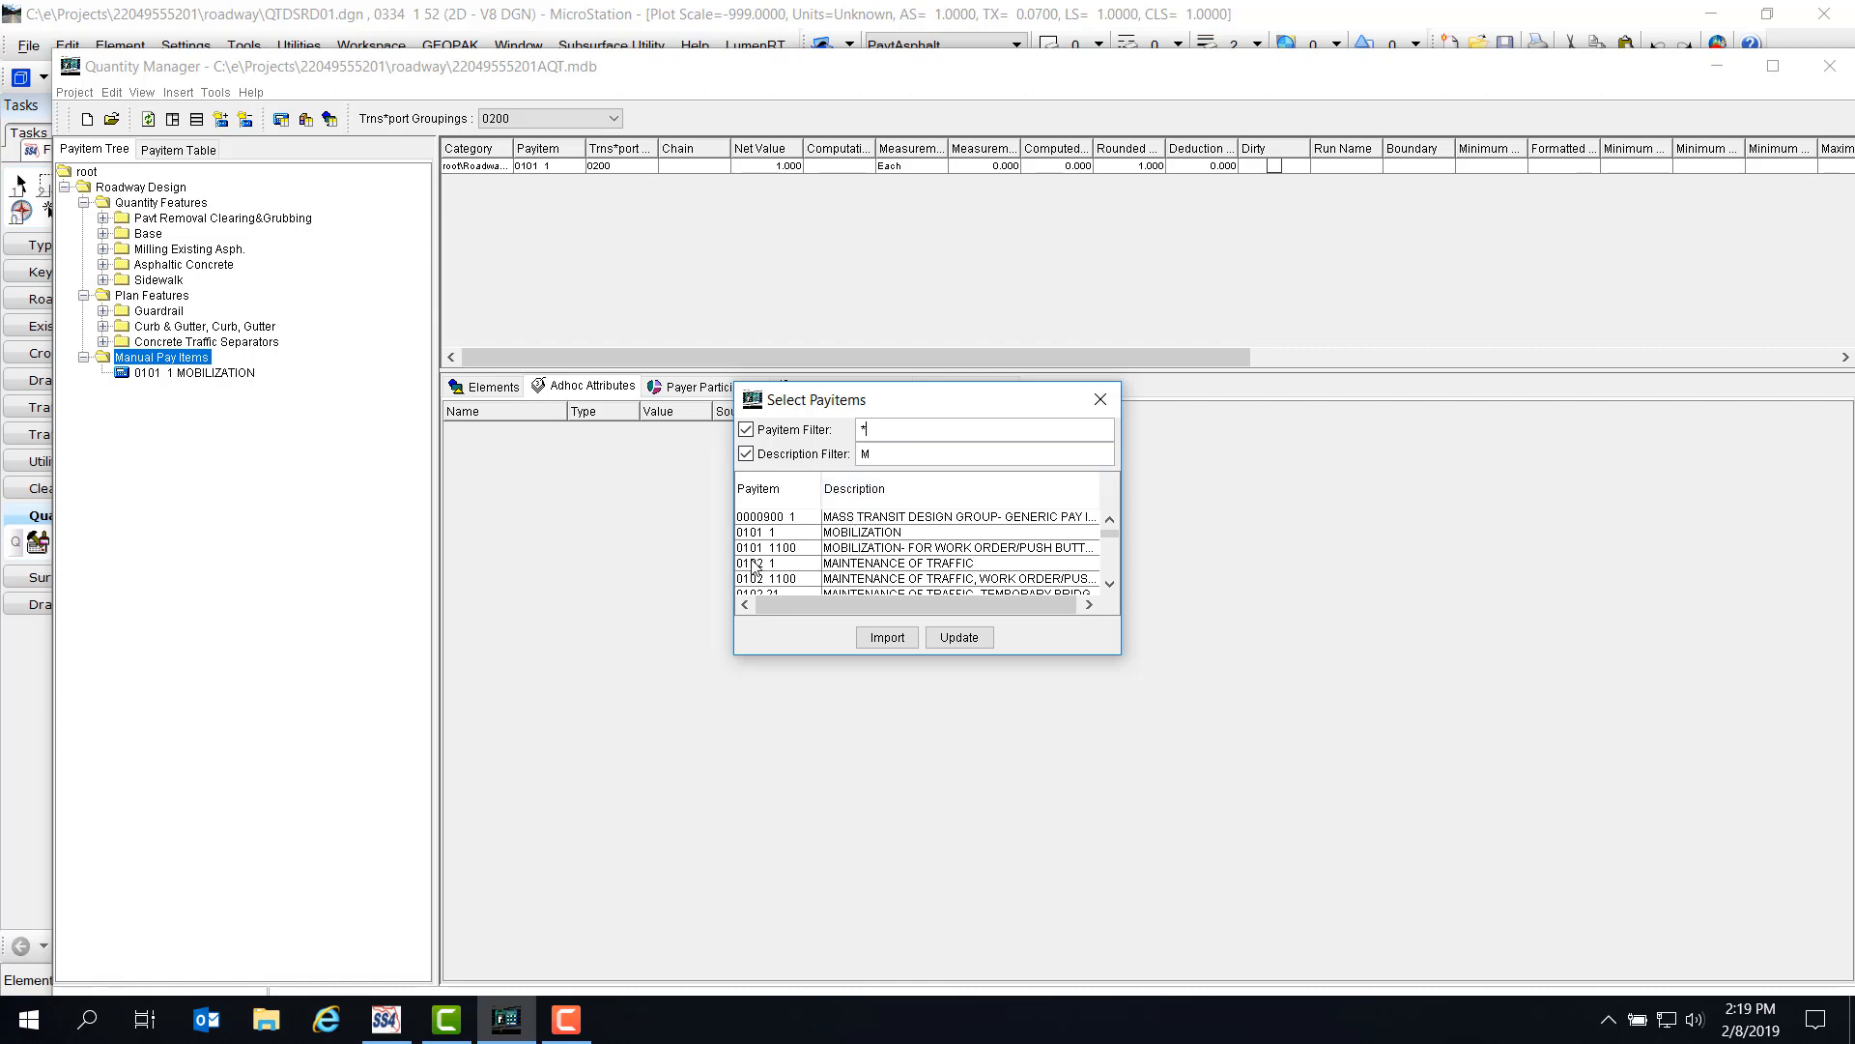
{"action": "left_click", "coordinate": [855, 567]}
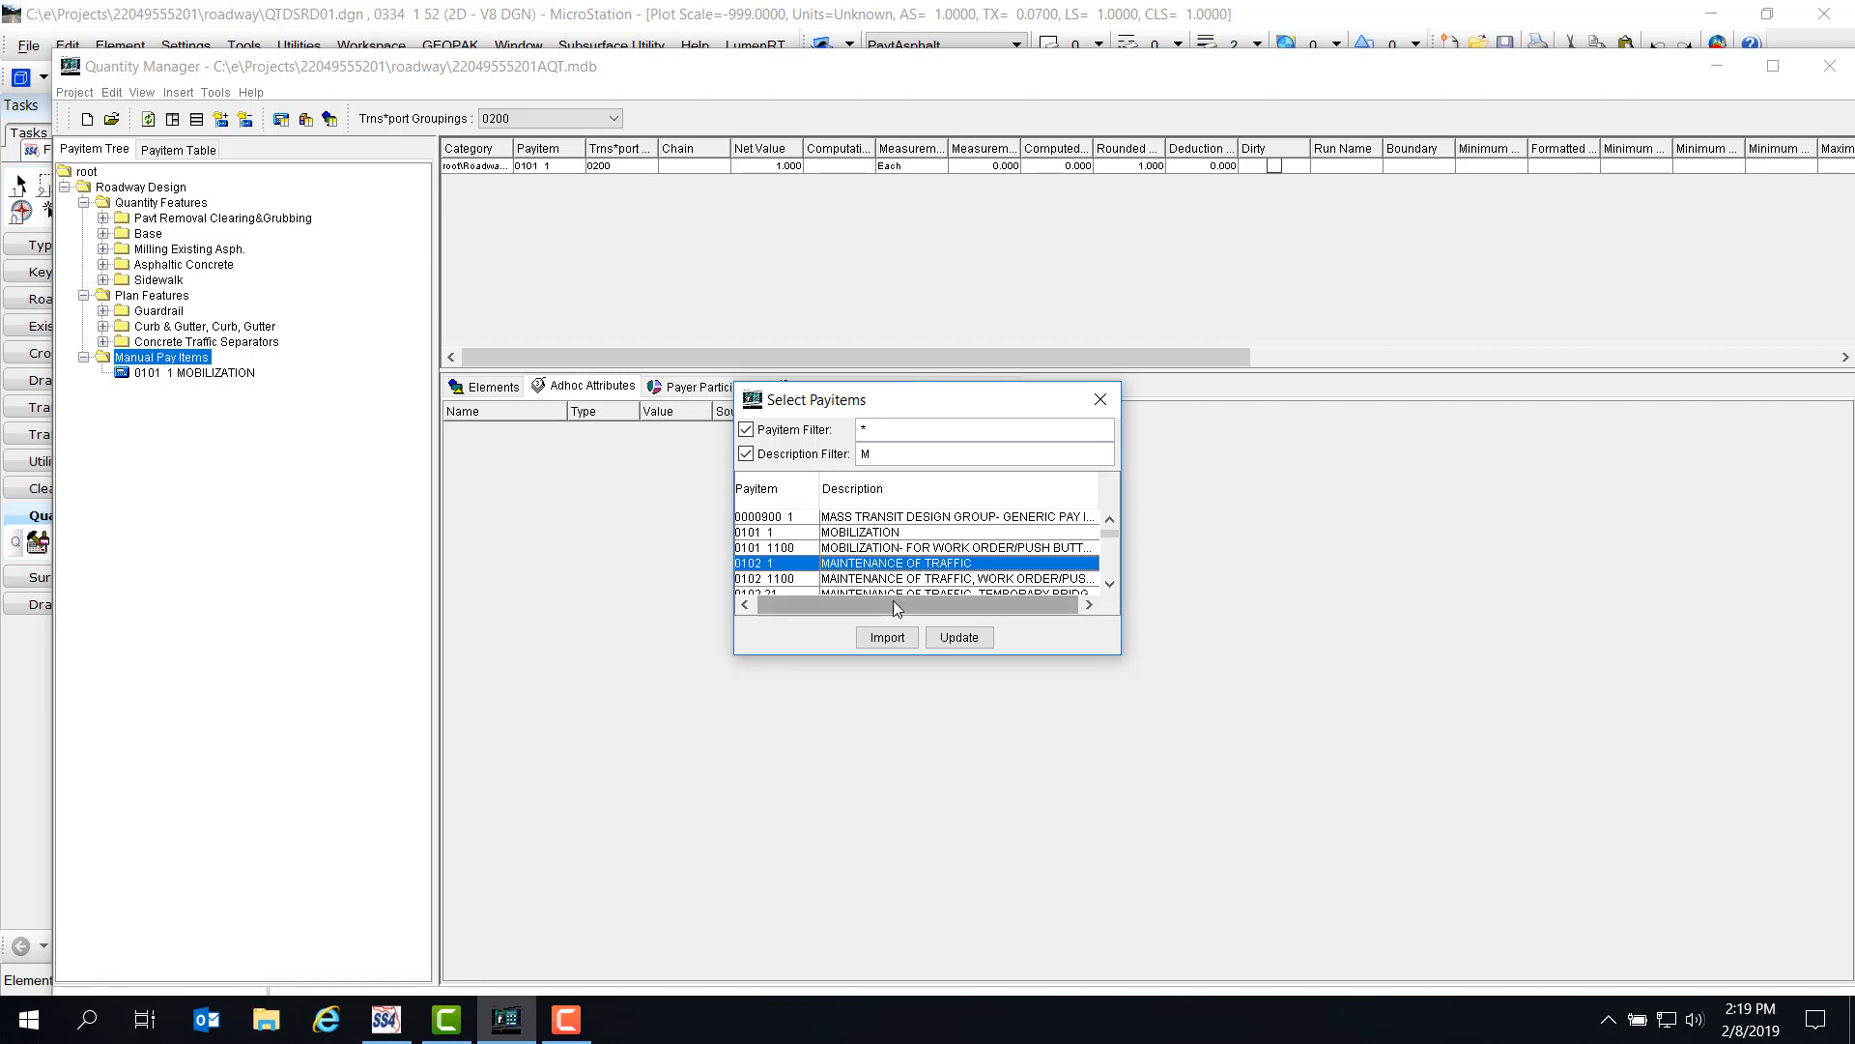
{"action": "left_click_drag", "start_coordinate": [892, 603], "coordinate": [821, 611]}
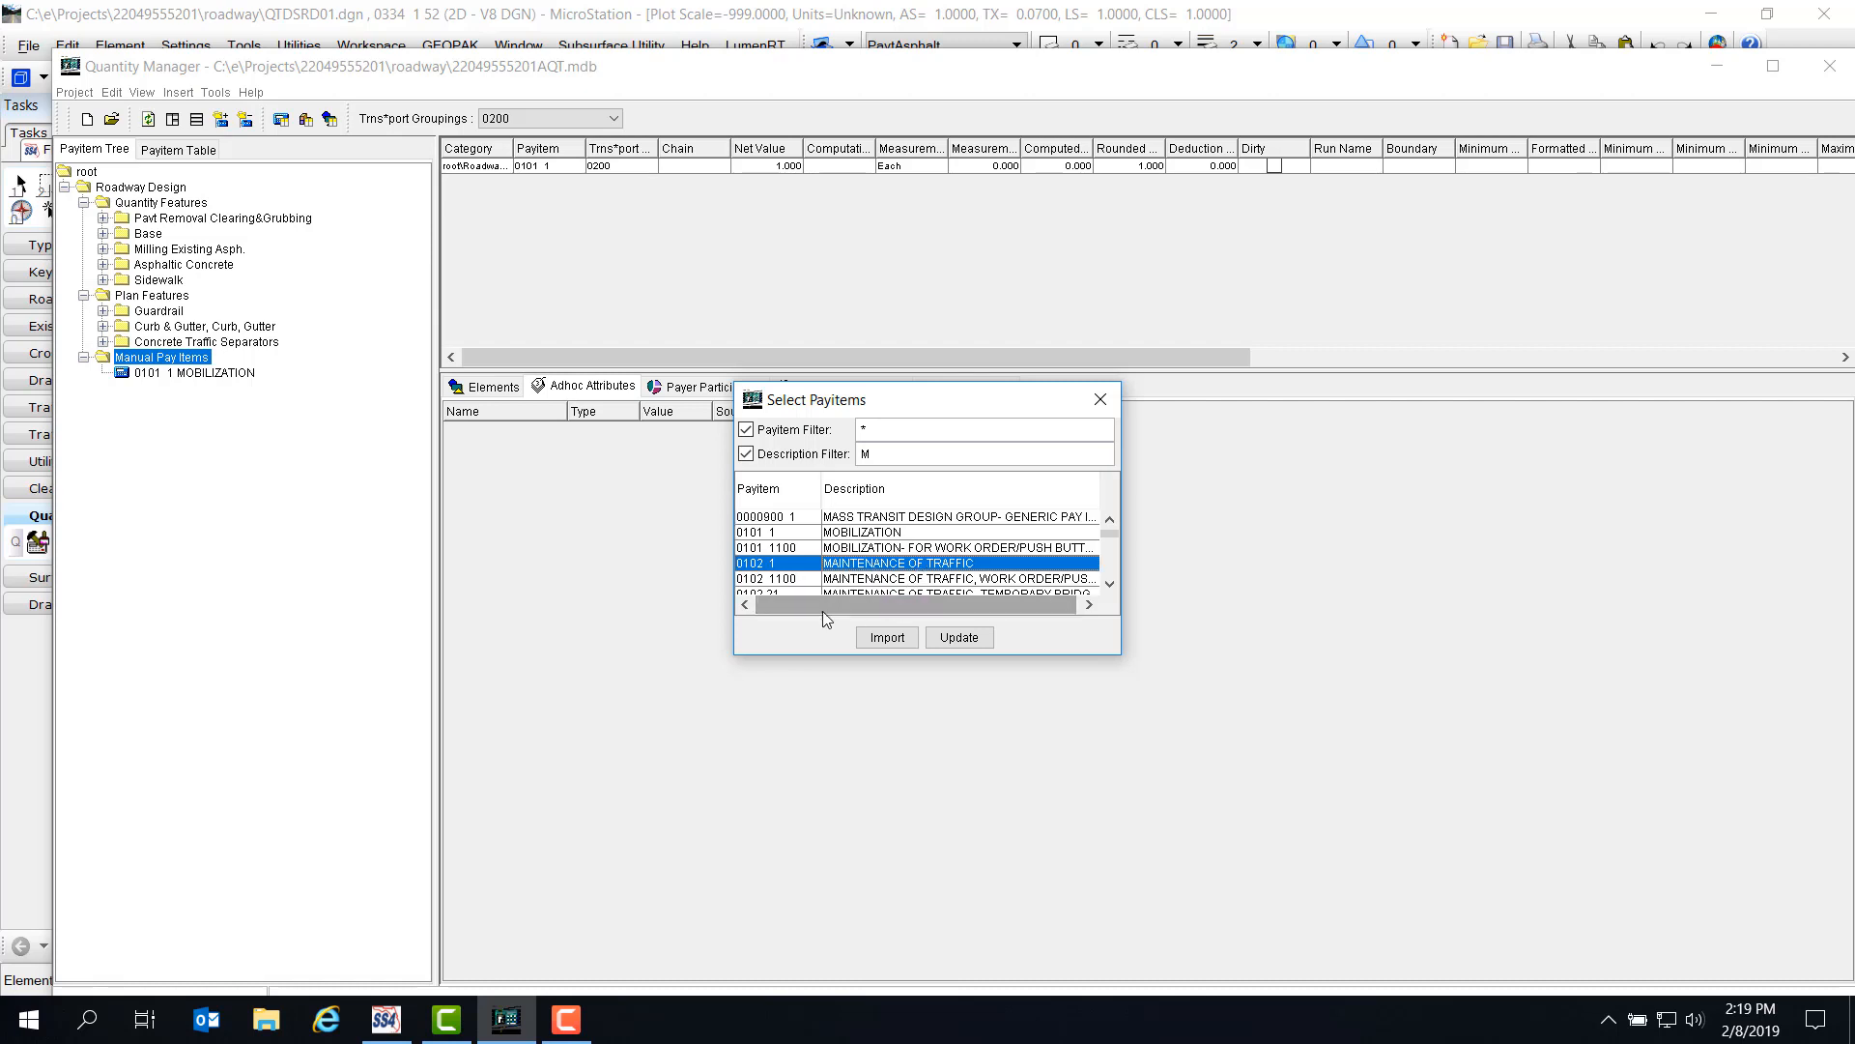
{"action": "left_click", "coordinate": [881, 642]}
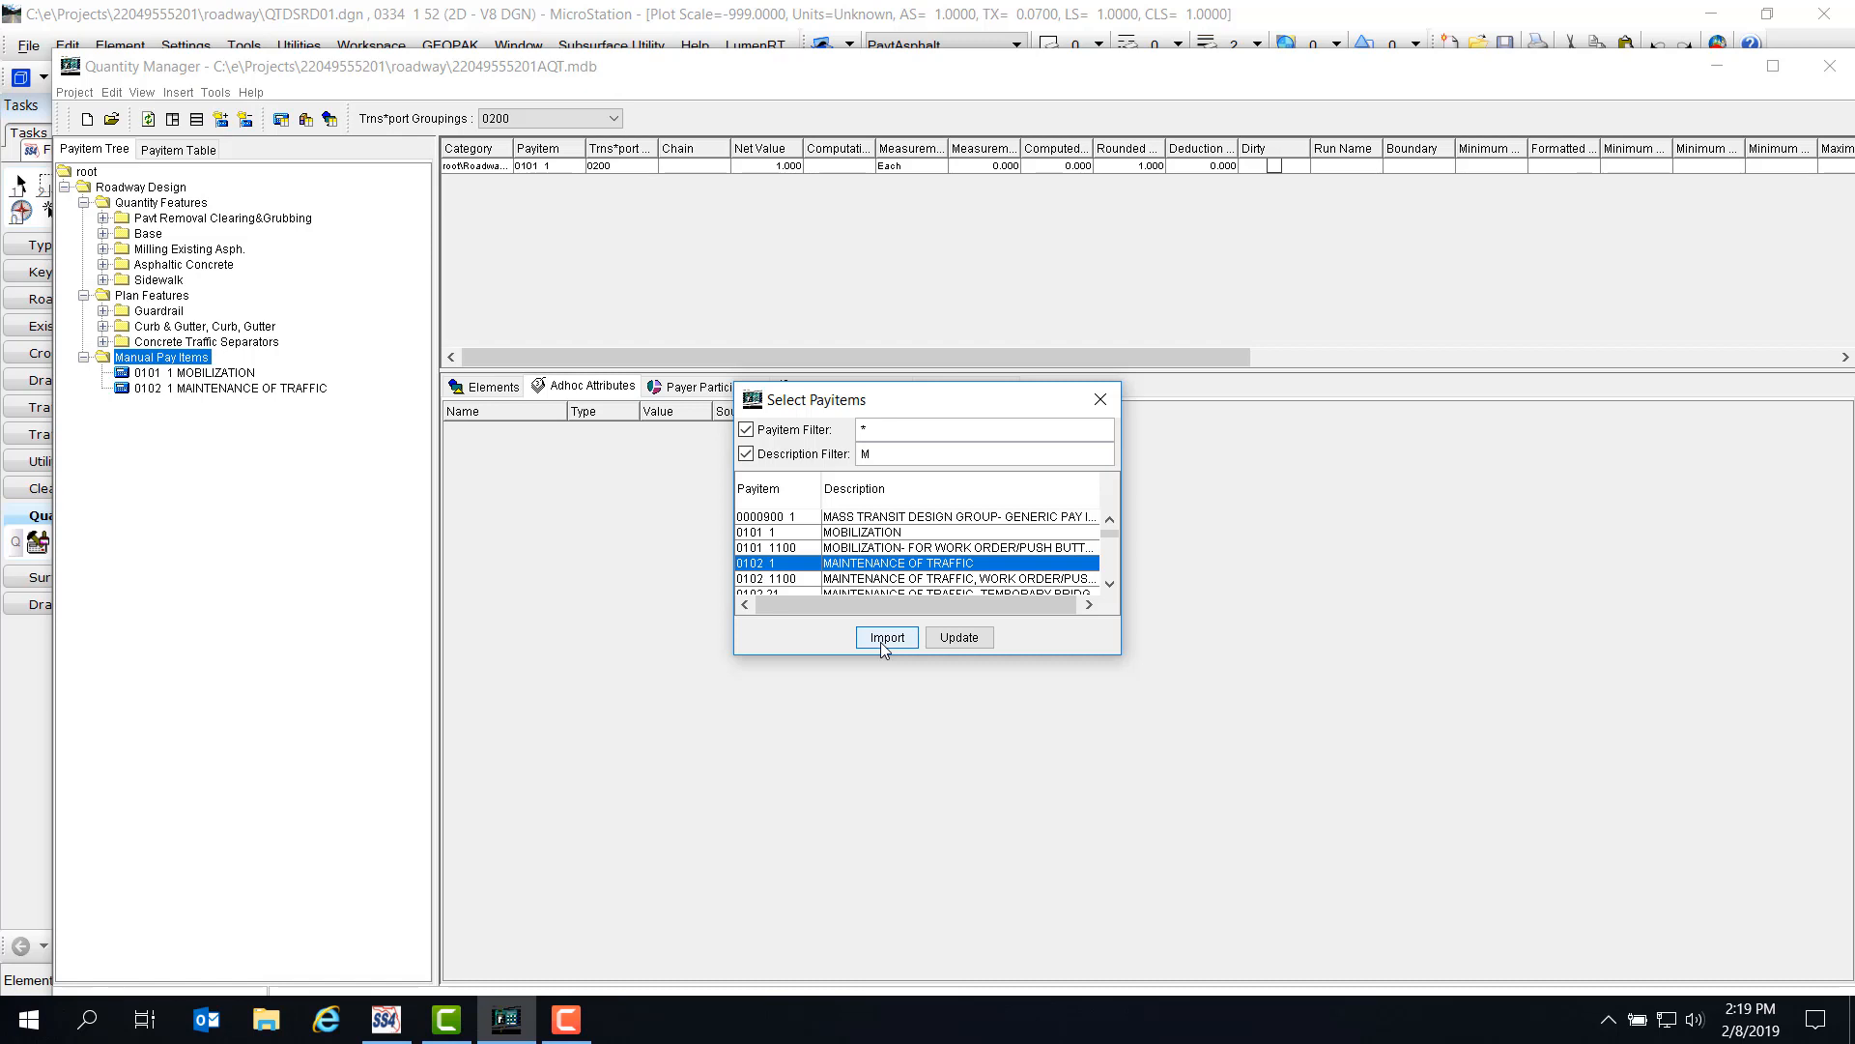
Filter the payitem descriptions by b, import 0102 61 BUSINESS SIGN into the same category, and close the payitem list.
{"action": "left_click", "coordinate": [867, 453]}
{"action": "double_click", "coordinate": [867, 453]}
{"action": "type", "text": "b"}
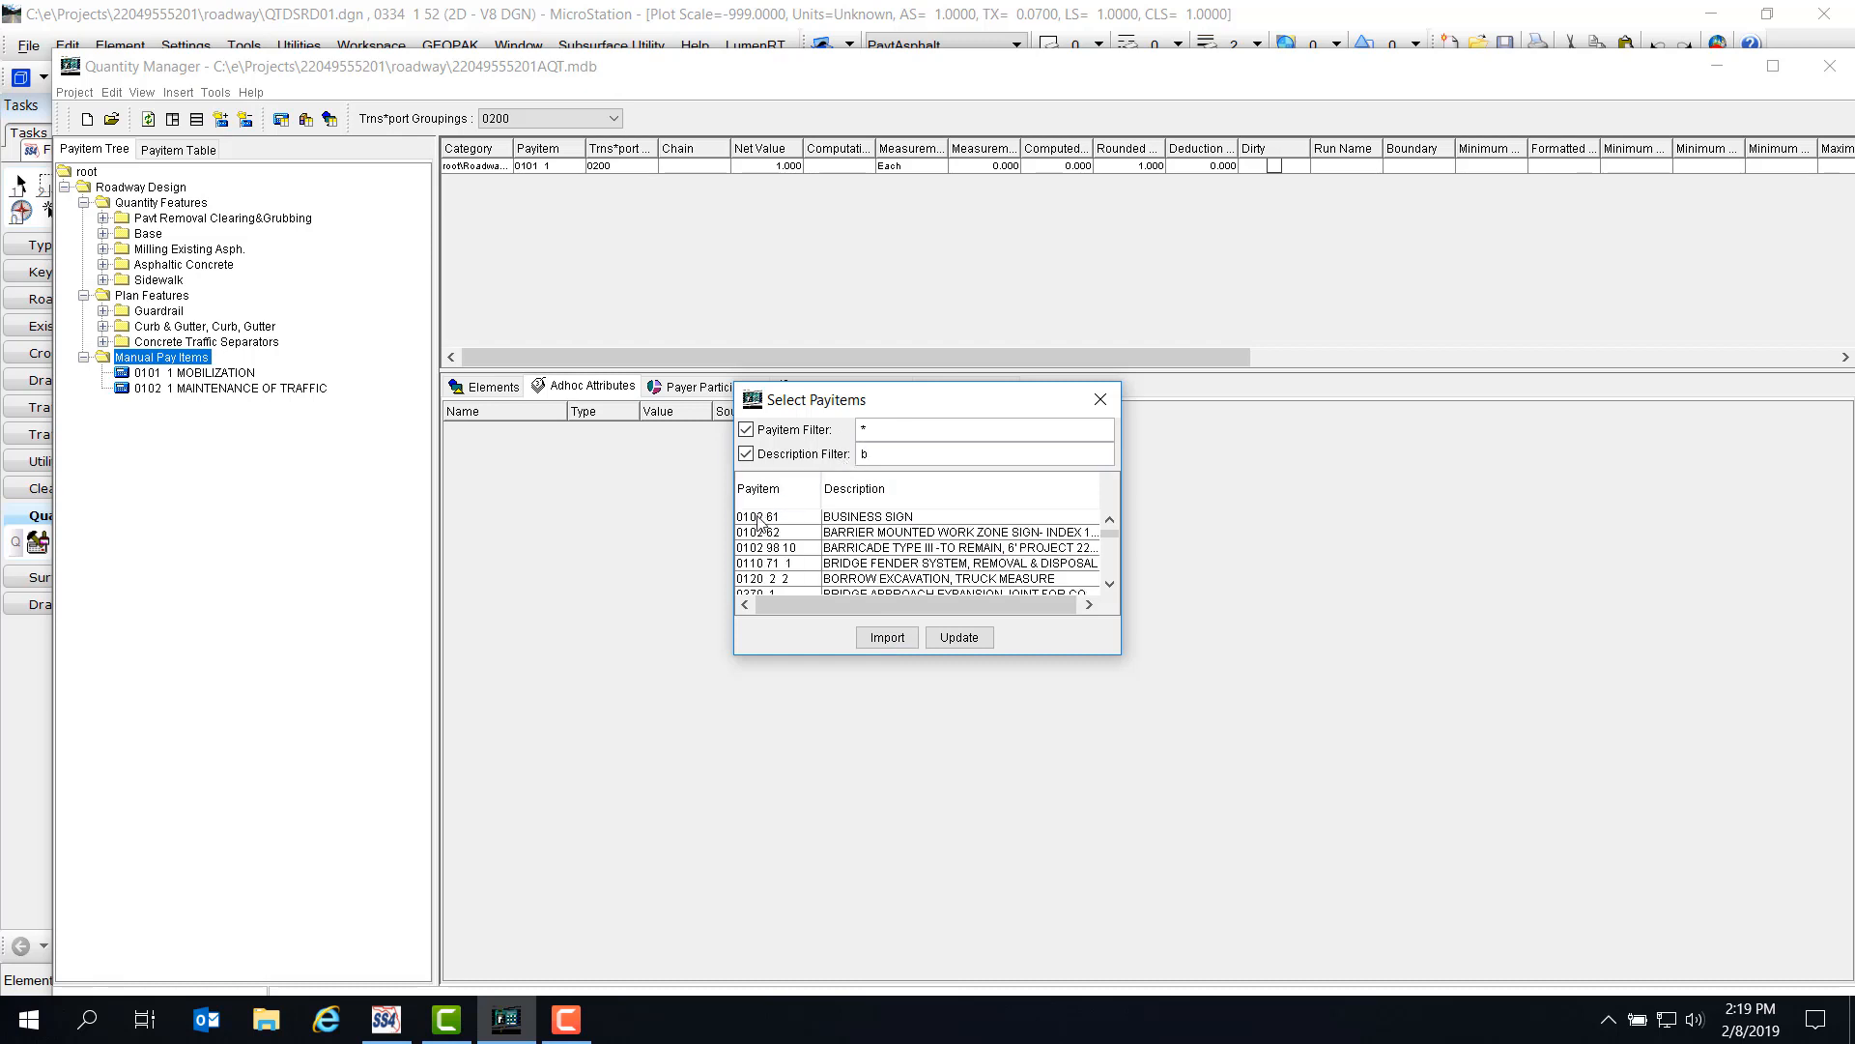
{"action": "left_click", "coordinate": [869, 520]}
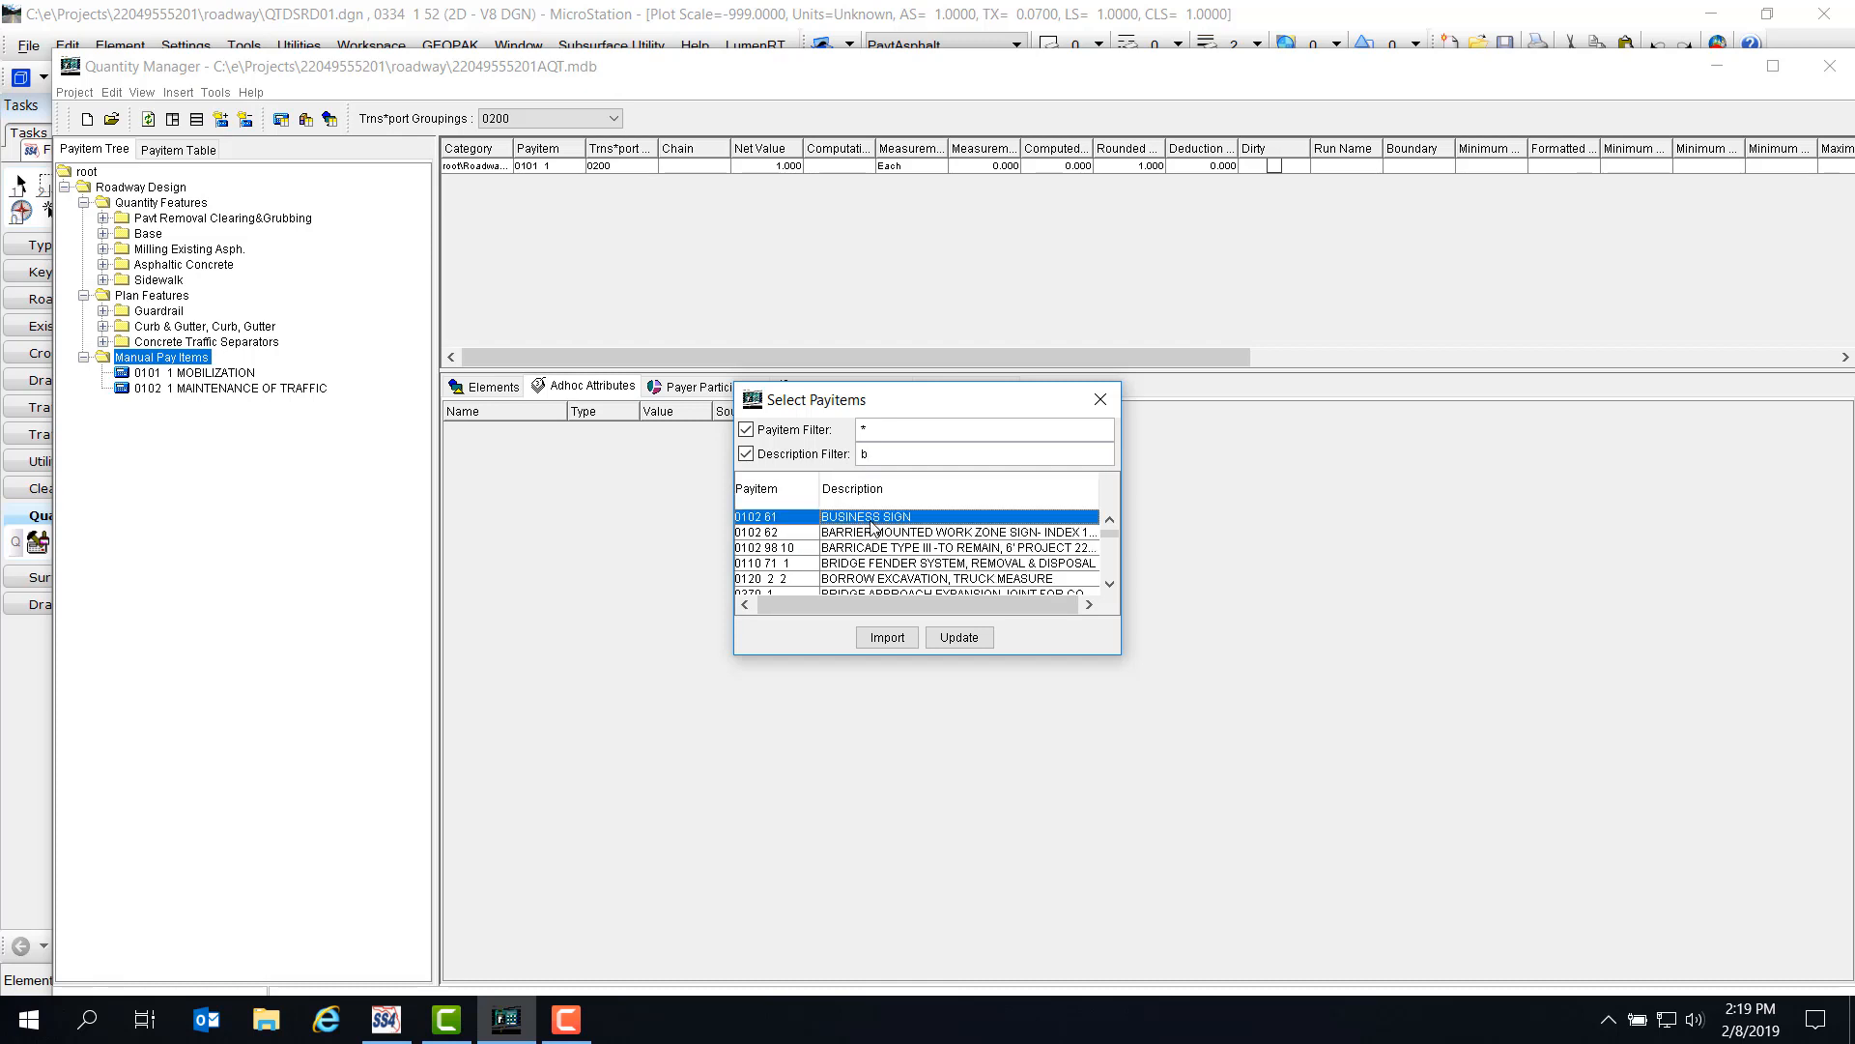
{"action": "left_click", "coordinate": [887, 638]}
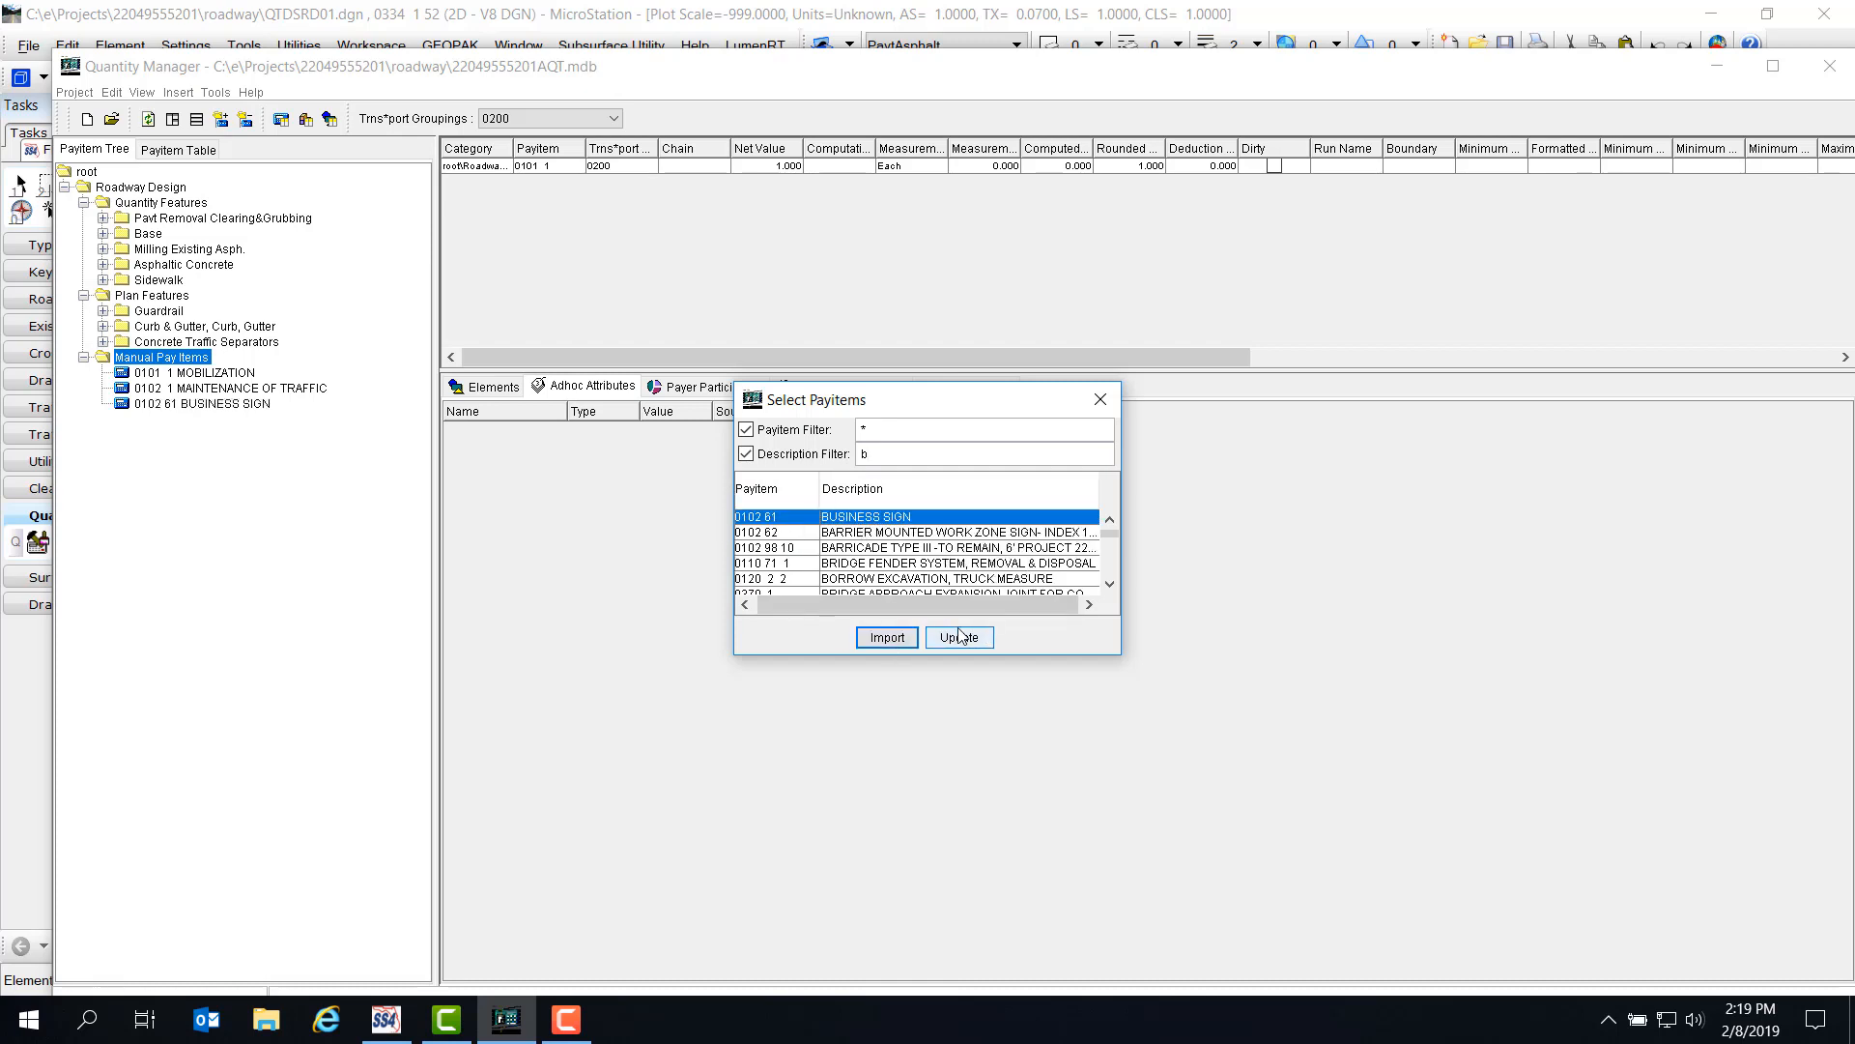
{"action": "left_click", "coordinate": [1112, 407]}
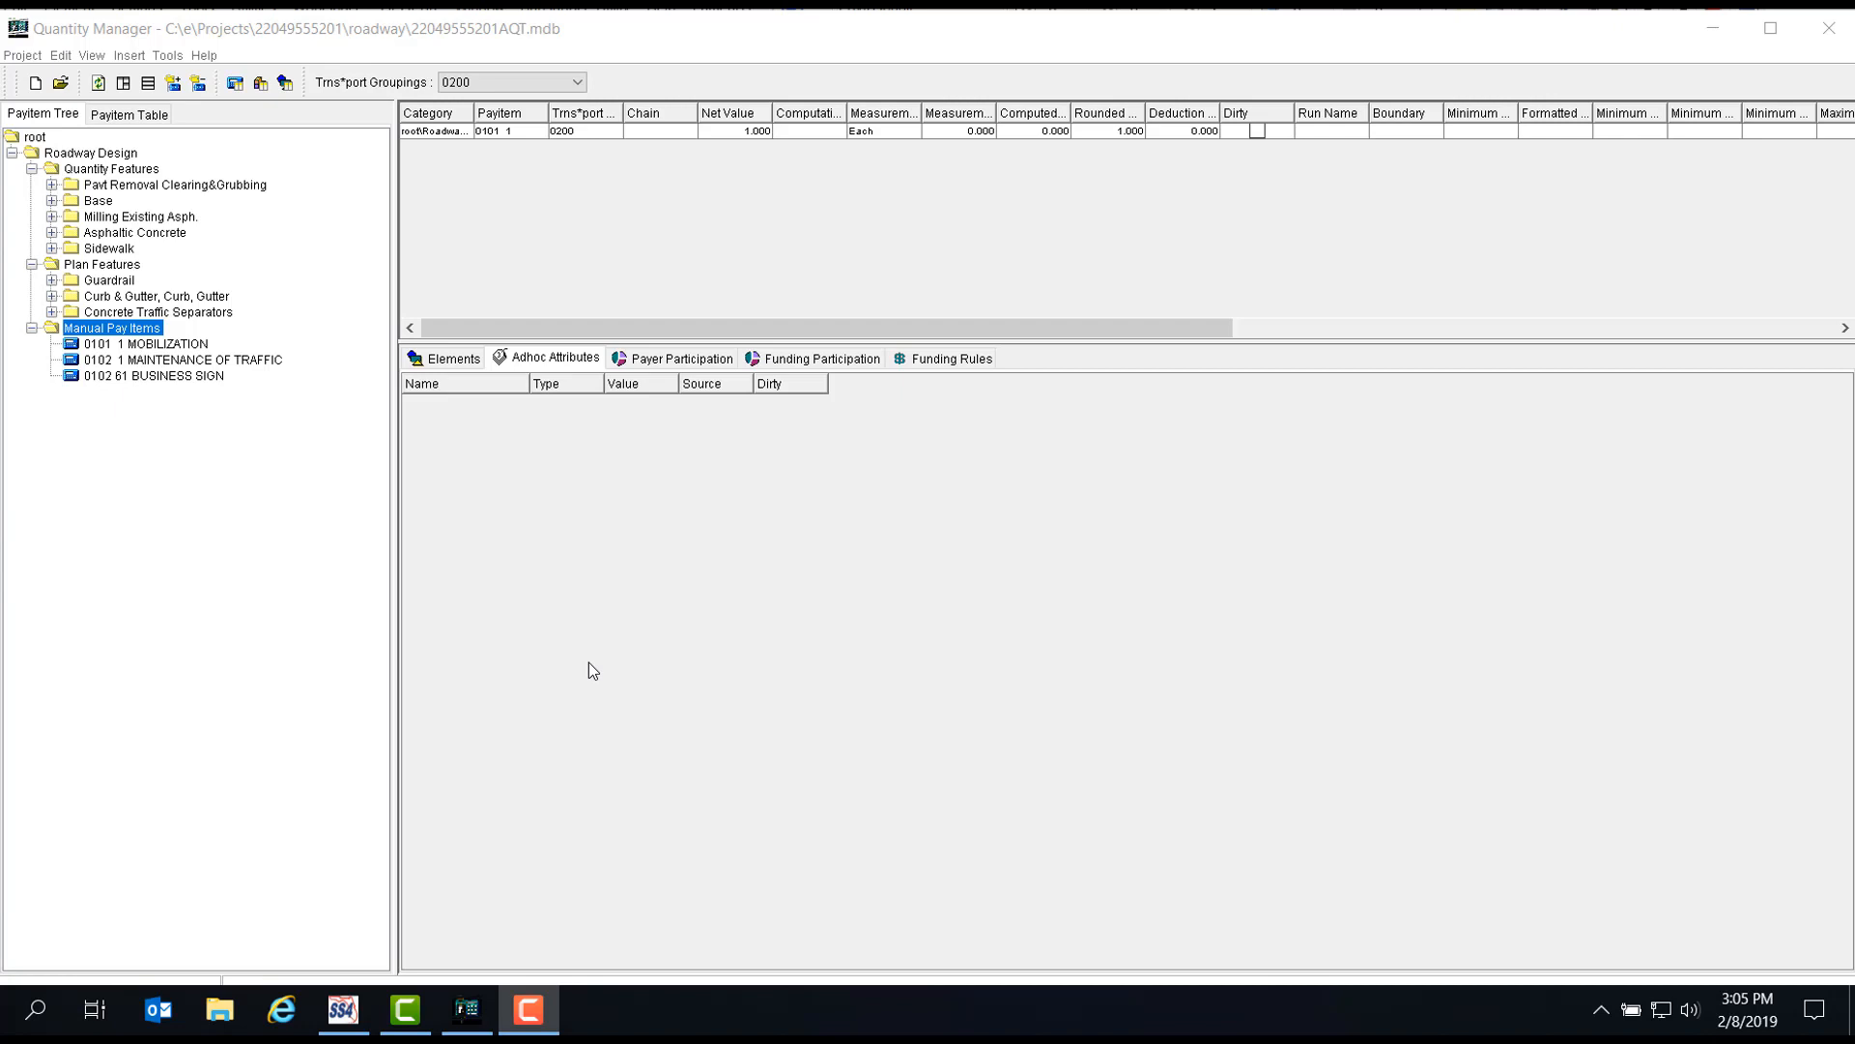
Start a new quantity for payitem 0102 1 MAINTENANCE OF TRAFFIC with measurement value 60 and computed quantity 1.
{"action": "left_click", "coordinate": [170, 362]}
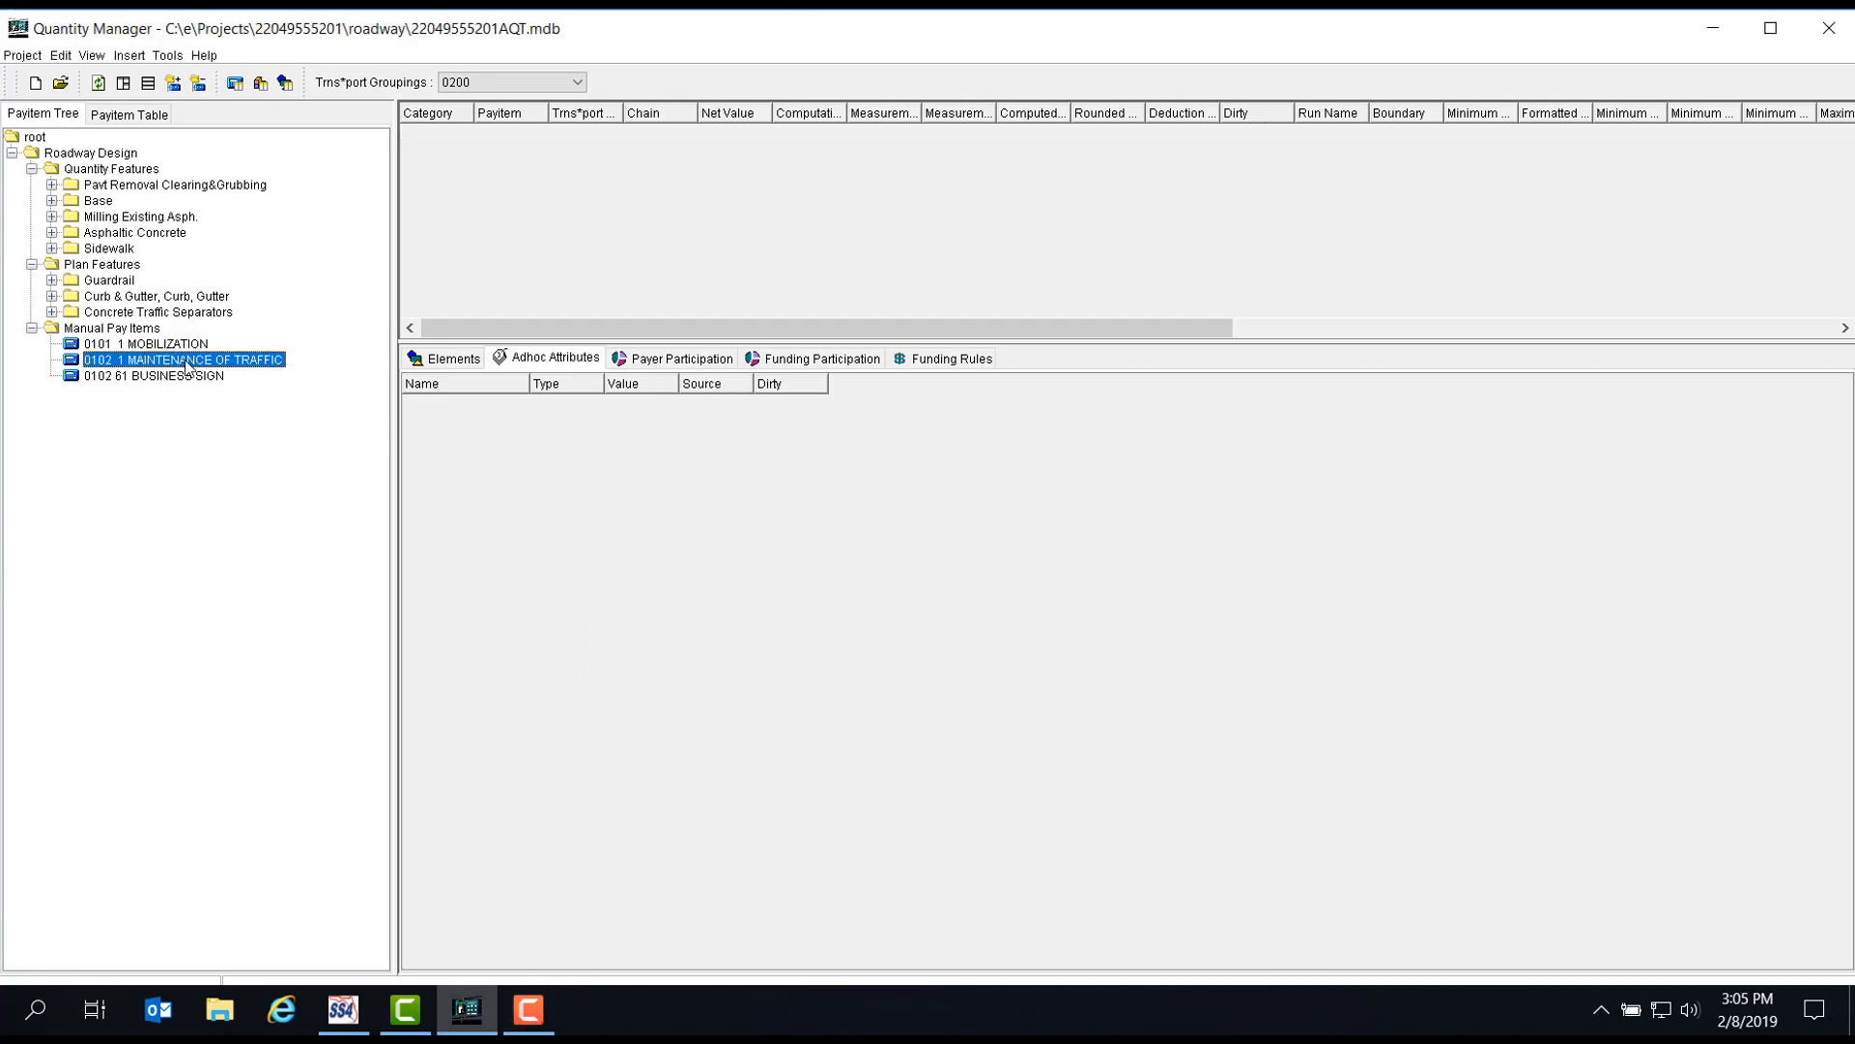
{"action": "right_click", "coordinate": [246, 359]}
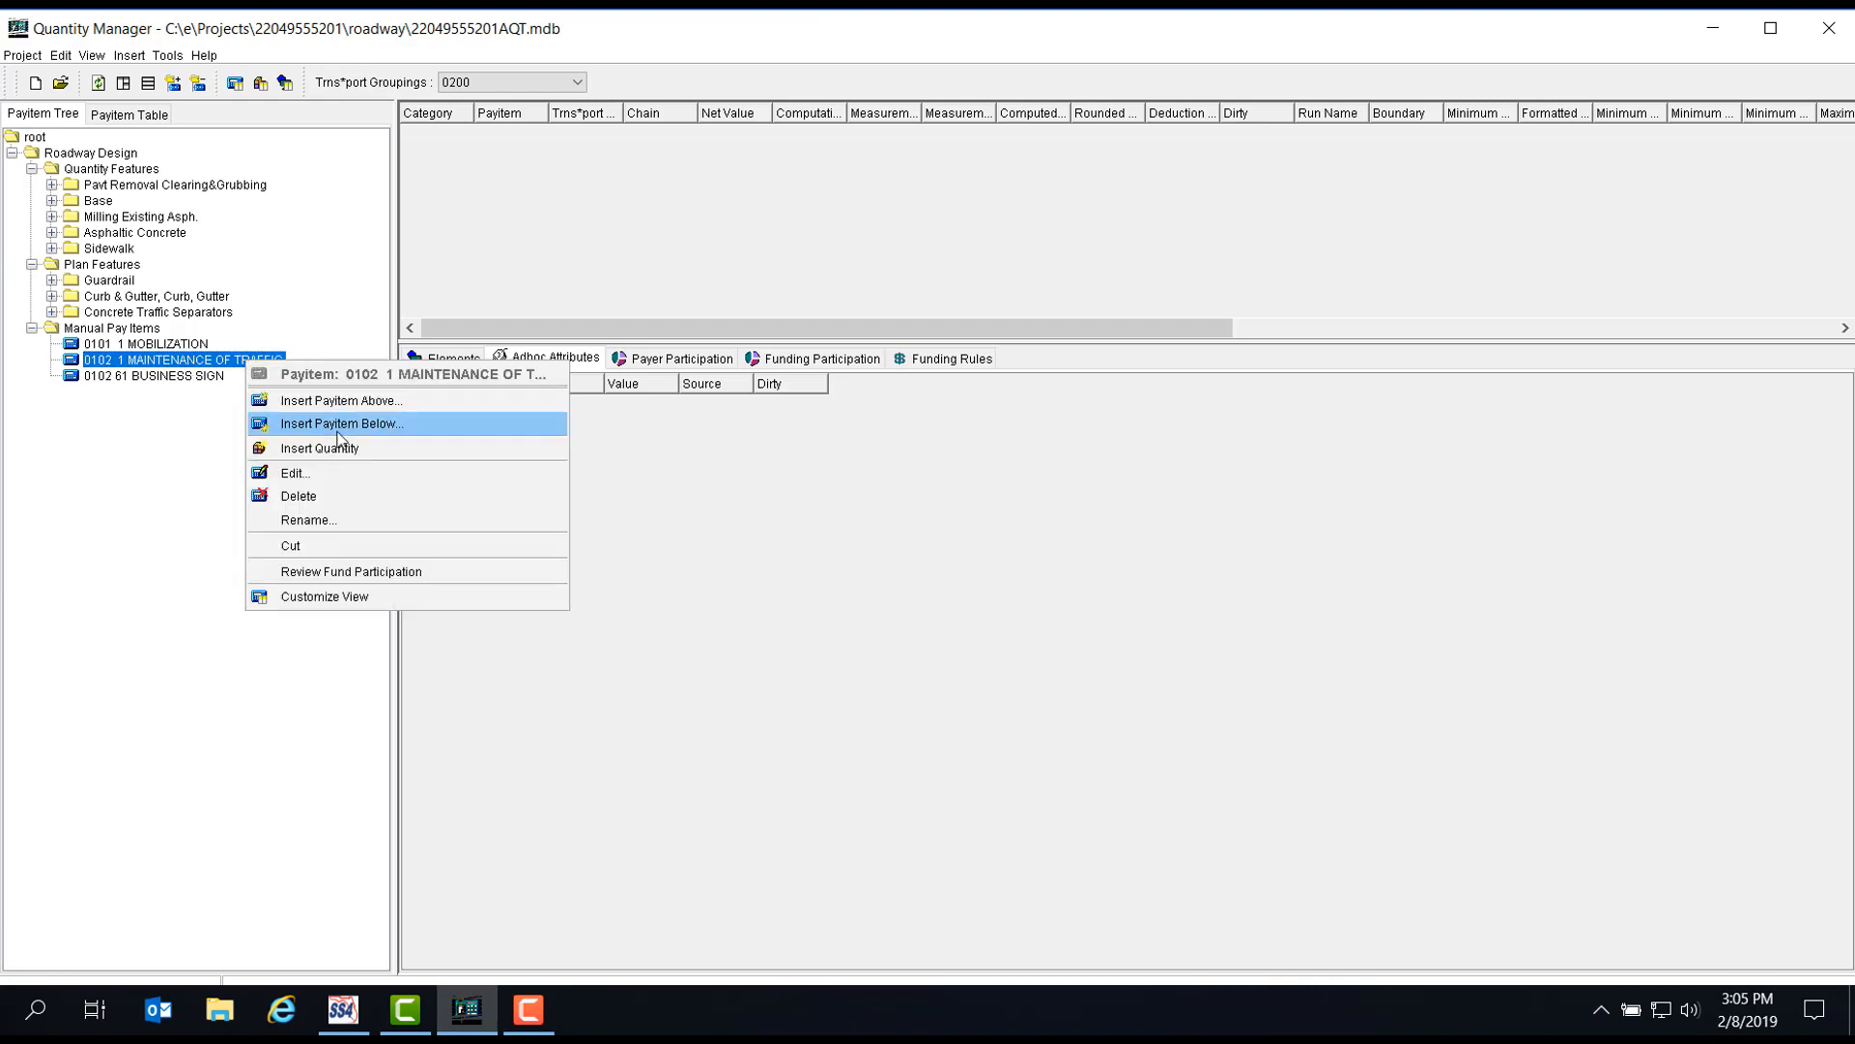
{"action": "left_click", "coordinate": [372, 454]}
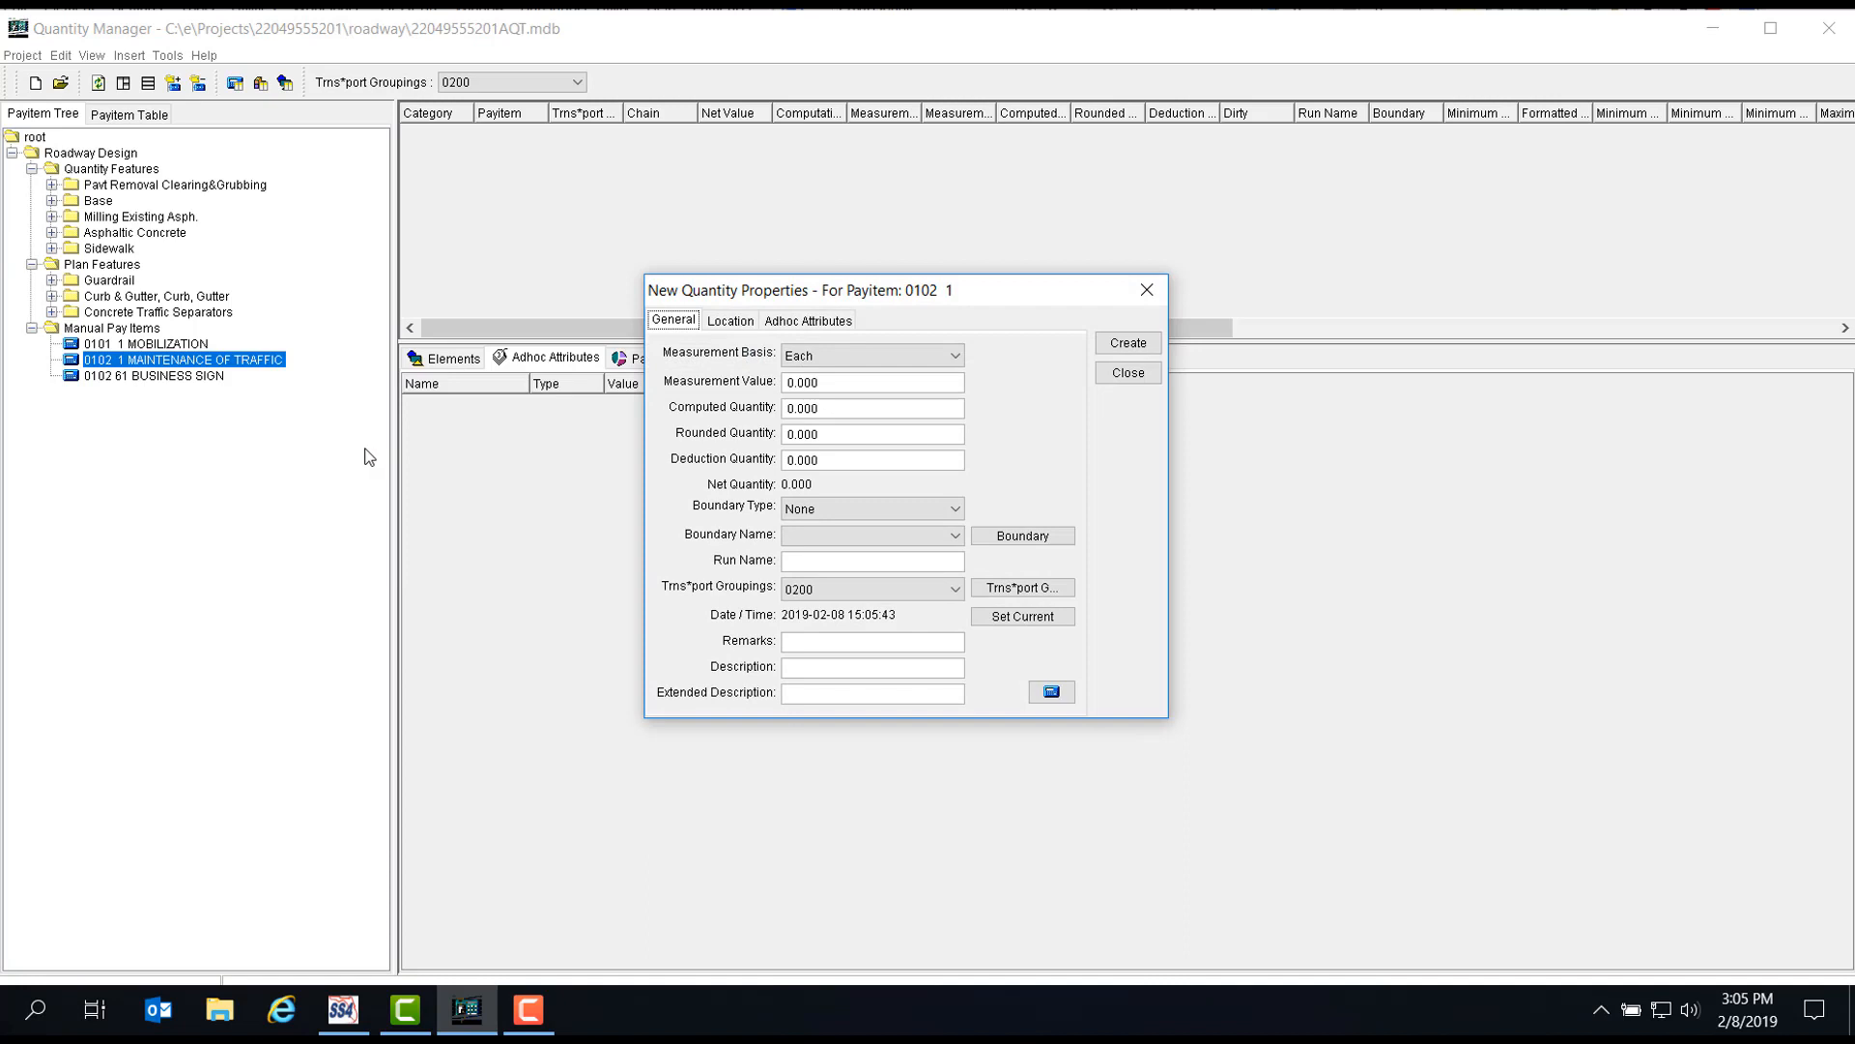
{"action": "left_click_drag", "start_coordinate": [838, 382], "coordinate": [788, 382]}
{"action": "left_click_drag", "start_coordinate": [785, 384], "coordinate": [793, 384]}
{"action": "type", "text": "6"}
{"action": "double_click", "coordinate": [828, 413]}
{"action": "type", "text": "1"}
{"action": "key", "text": "Tab"}
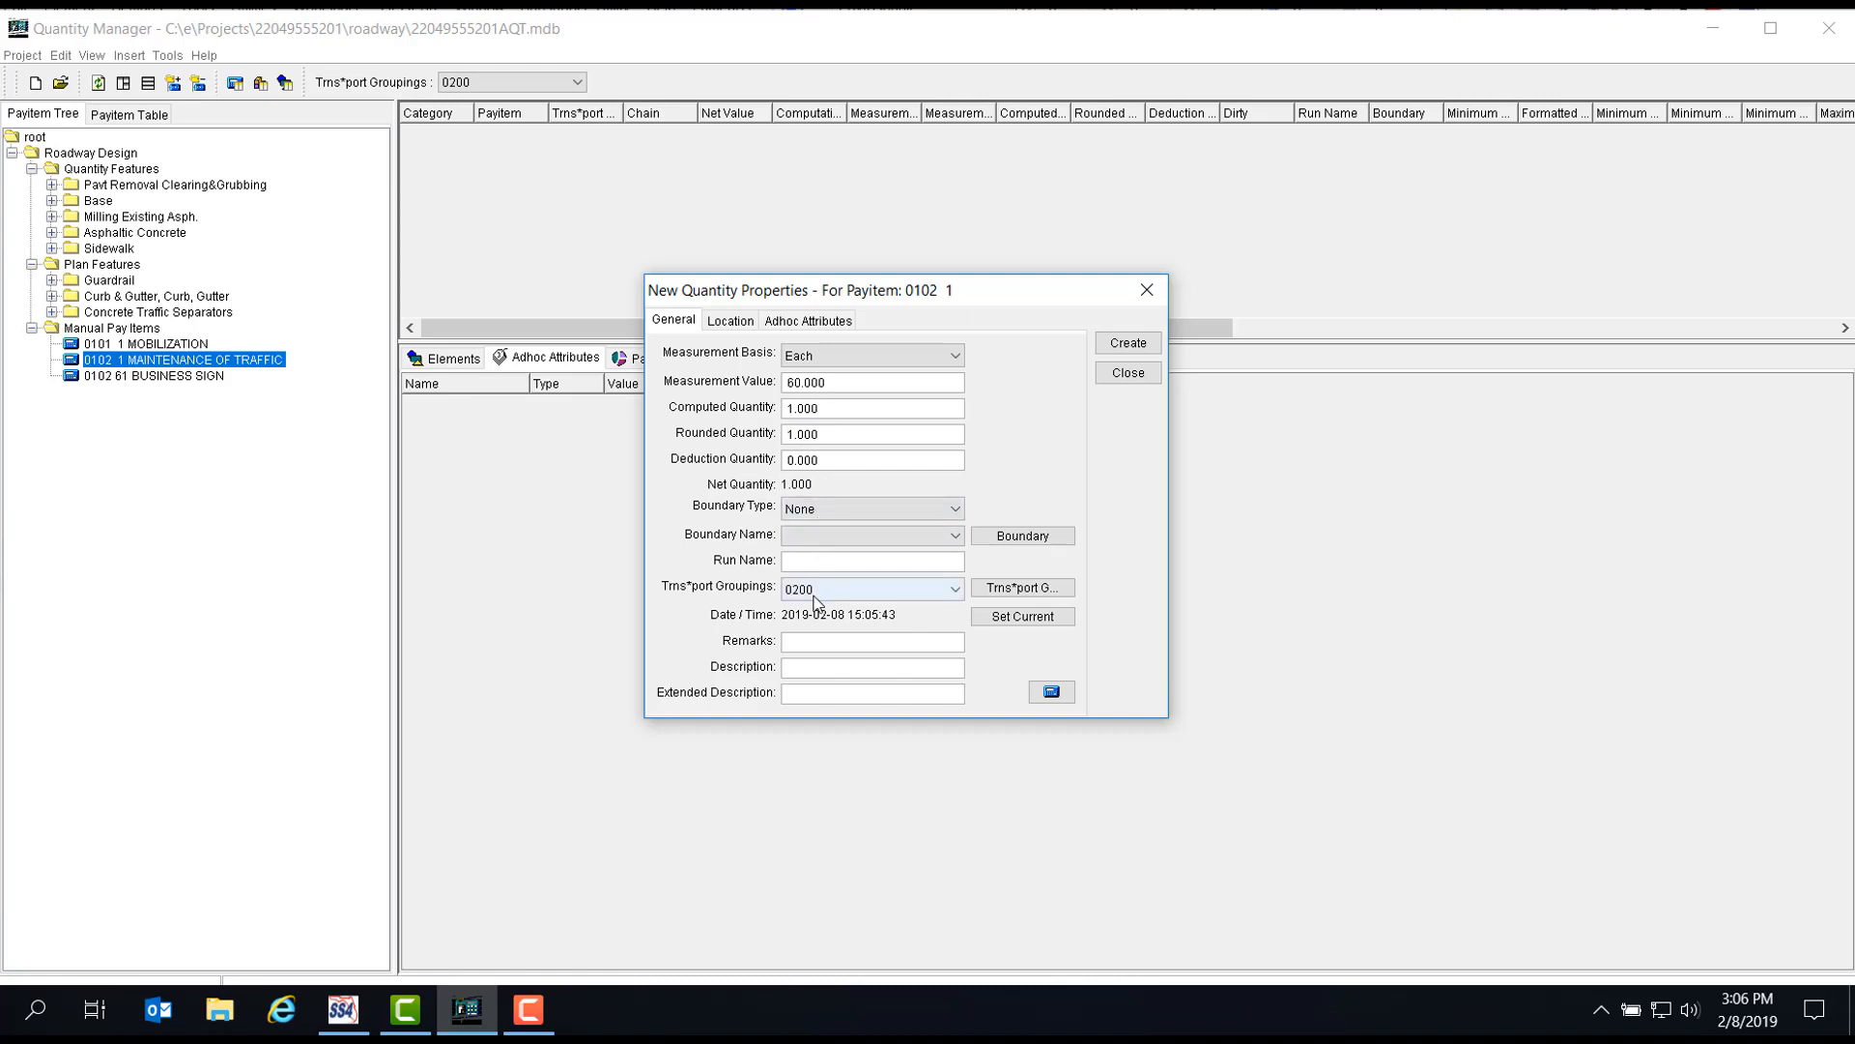
Add the description Manual Pay Item and baseline chain SR61 (JOB00.GPK) to the MAINTENANCE OF TRAFFIC quantity, and create it.
{"action": "left_click", "coordinate": [814, 667]}
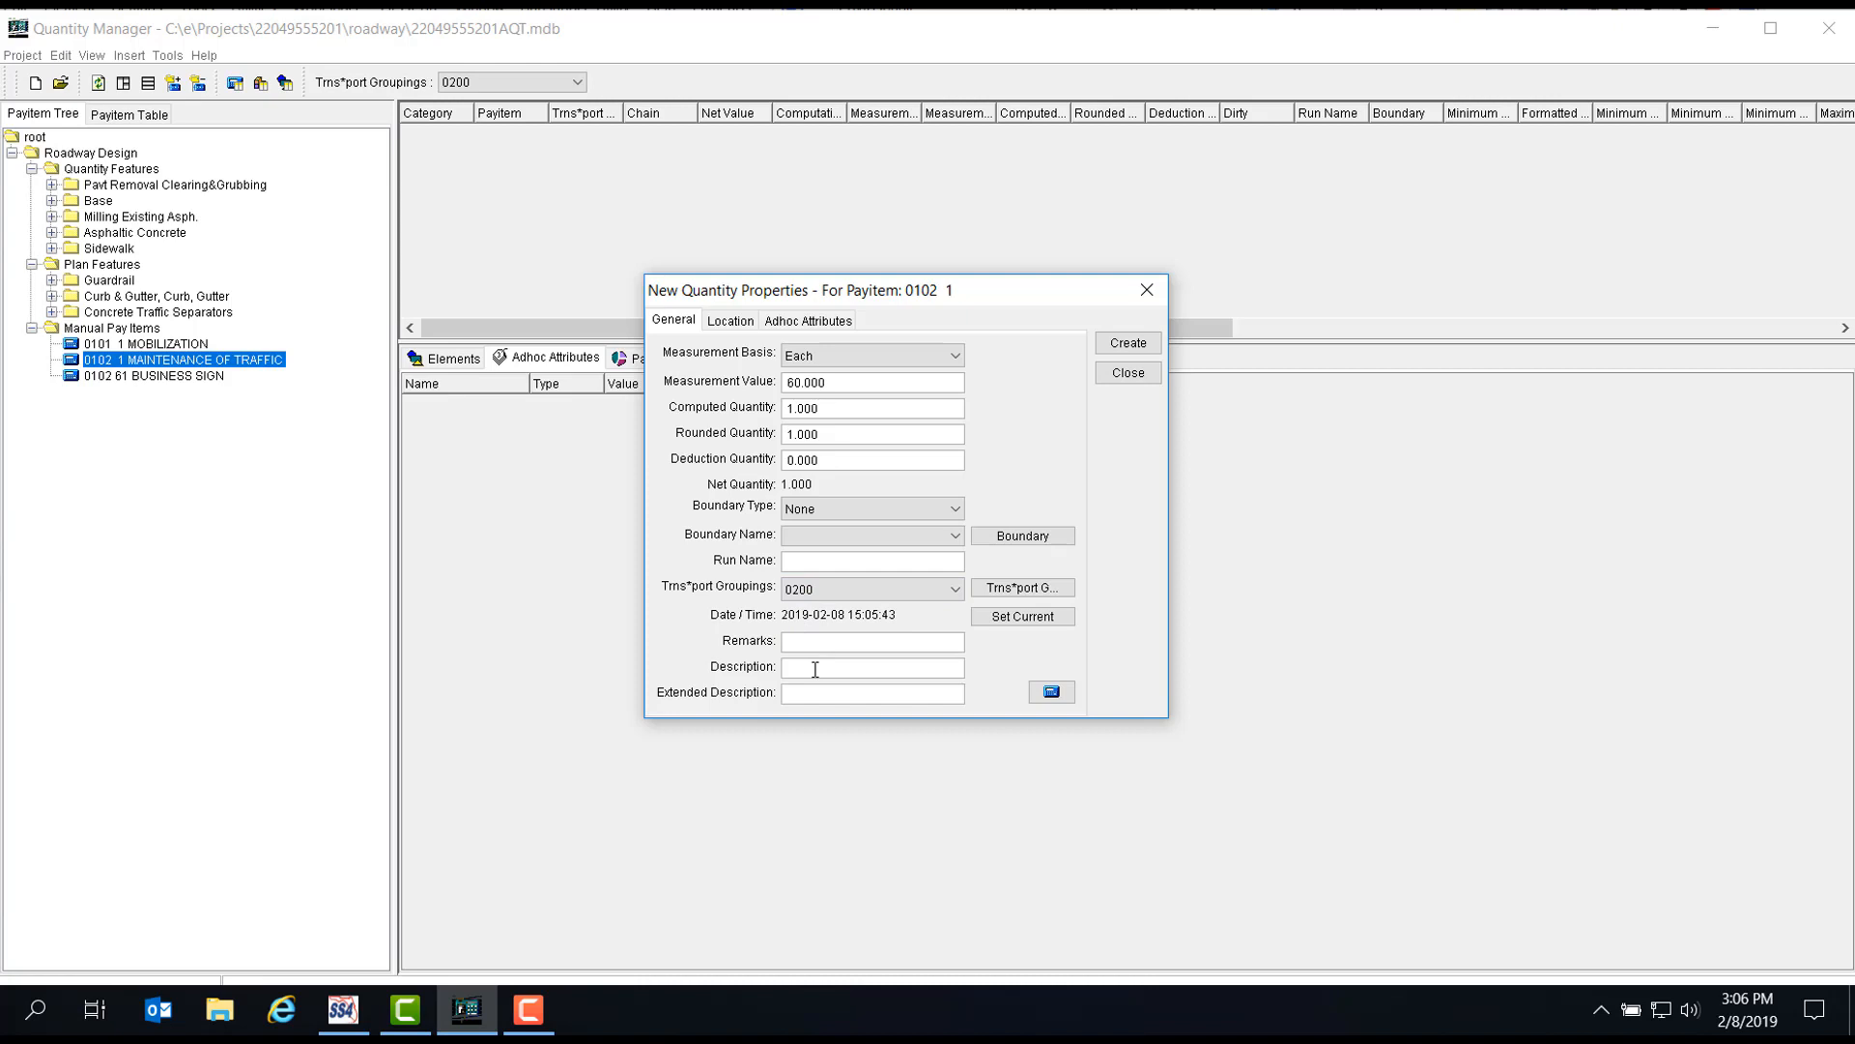
{"action": "type", "text": "Manual Pay Item"}
{"action": "left_click", "coordinate": [731, 321]}
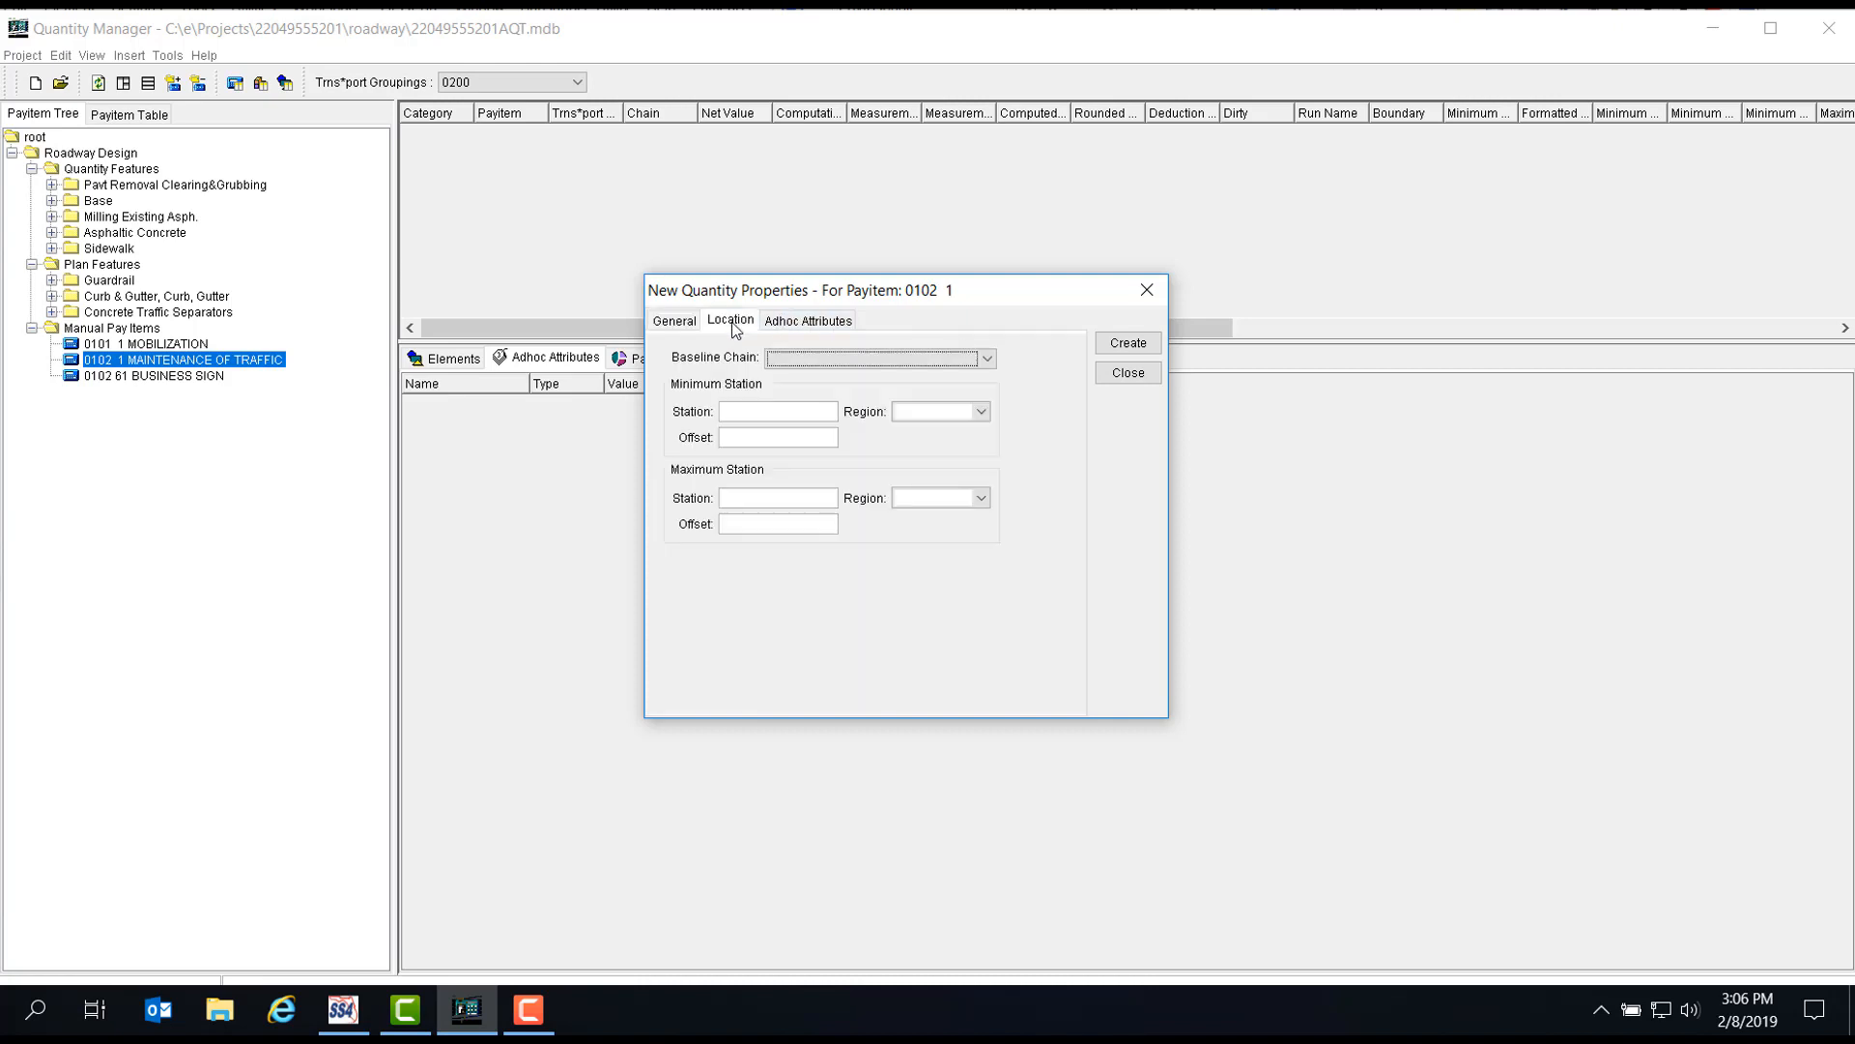
{"action": "left_click", "coordinate": [987, 360]}
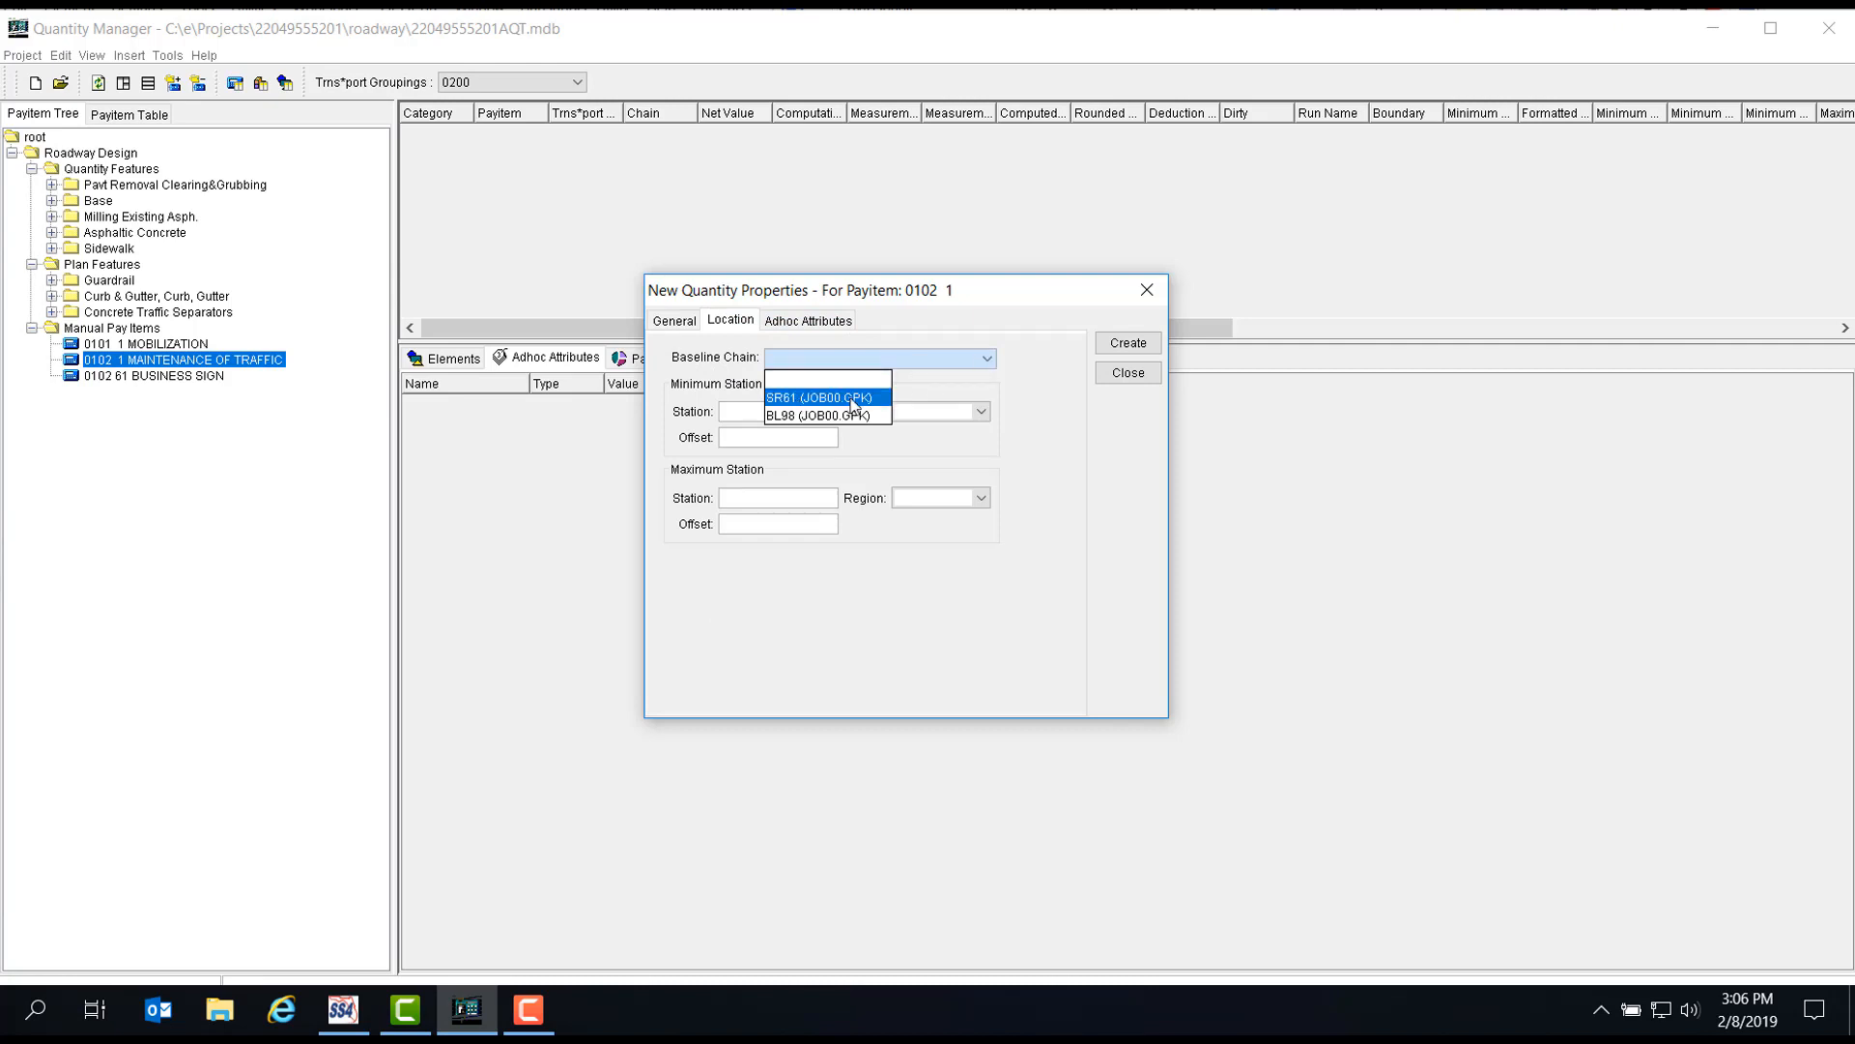
{"action": "left_click", "coordinate": [813, 398]}
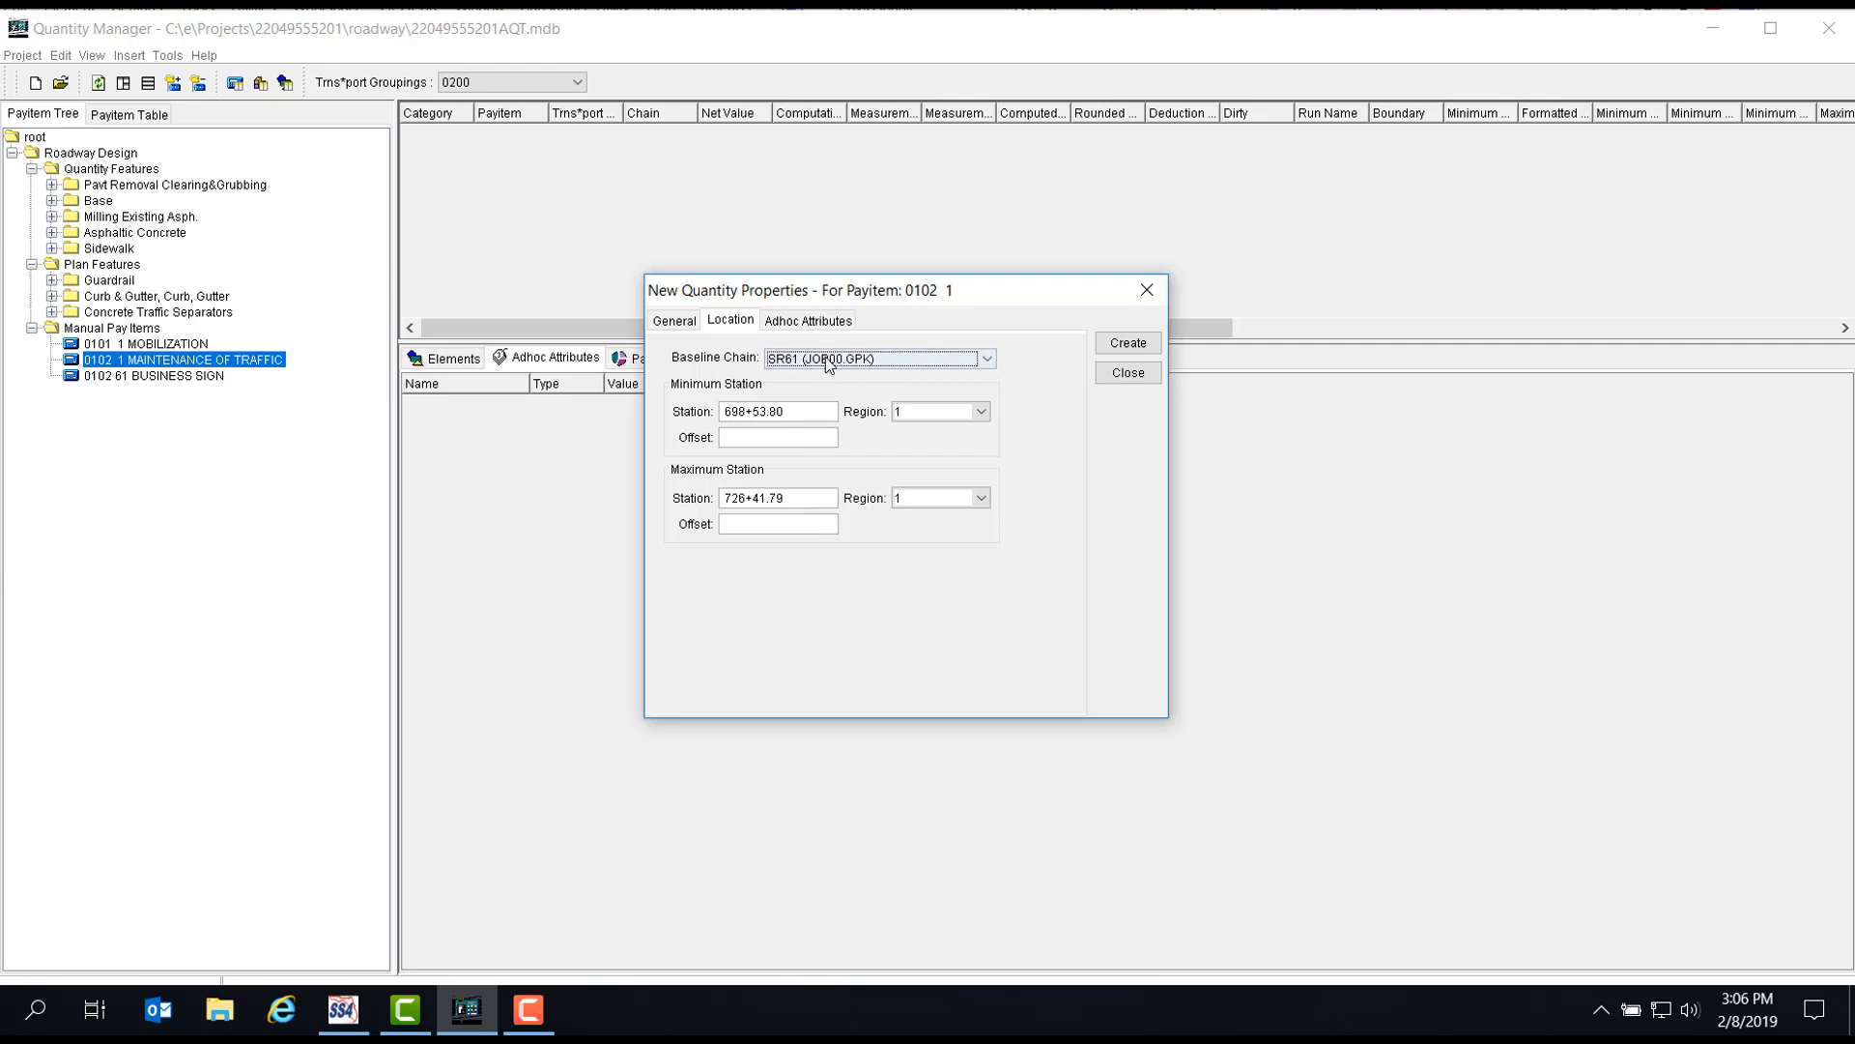
{"action": "left_click", "coordinate": [837, 325]}
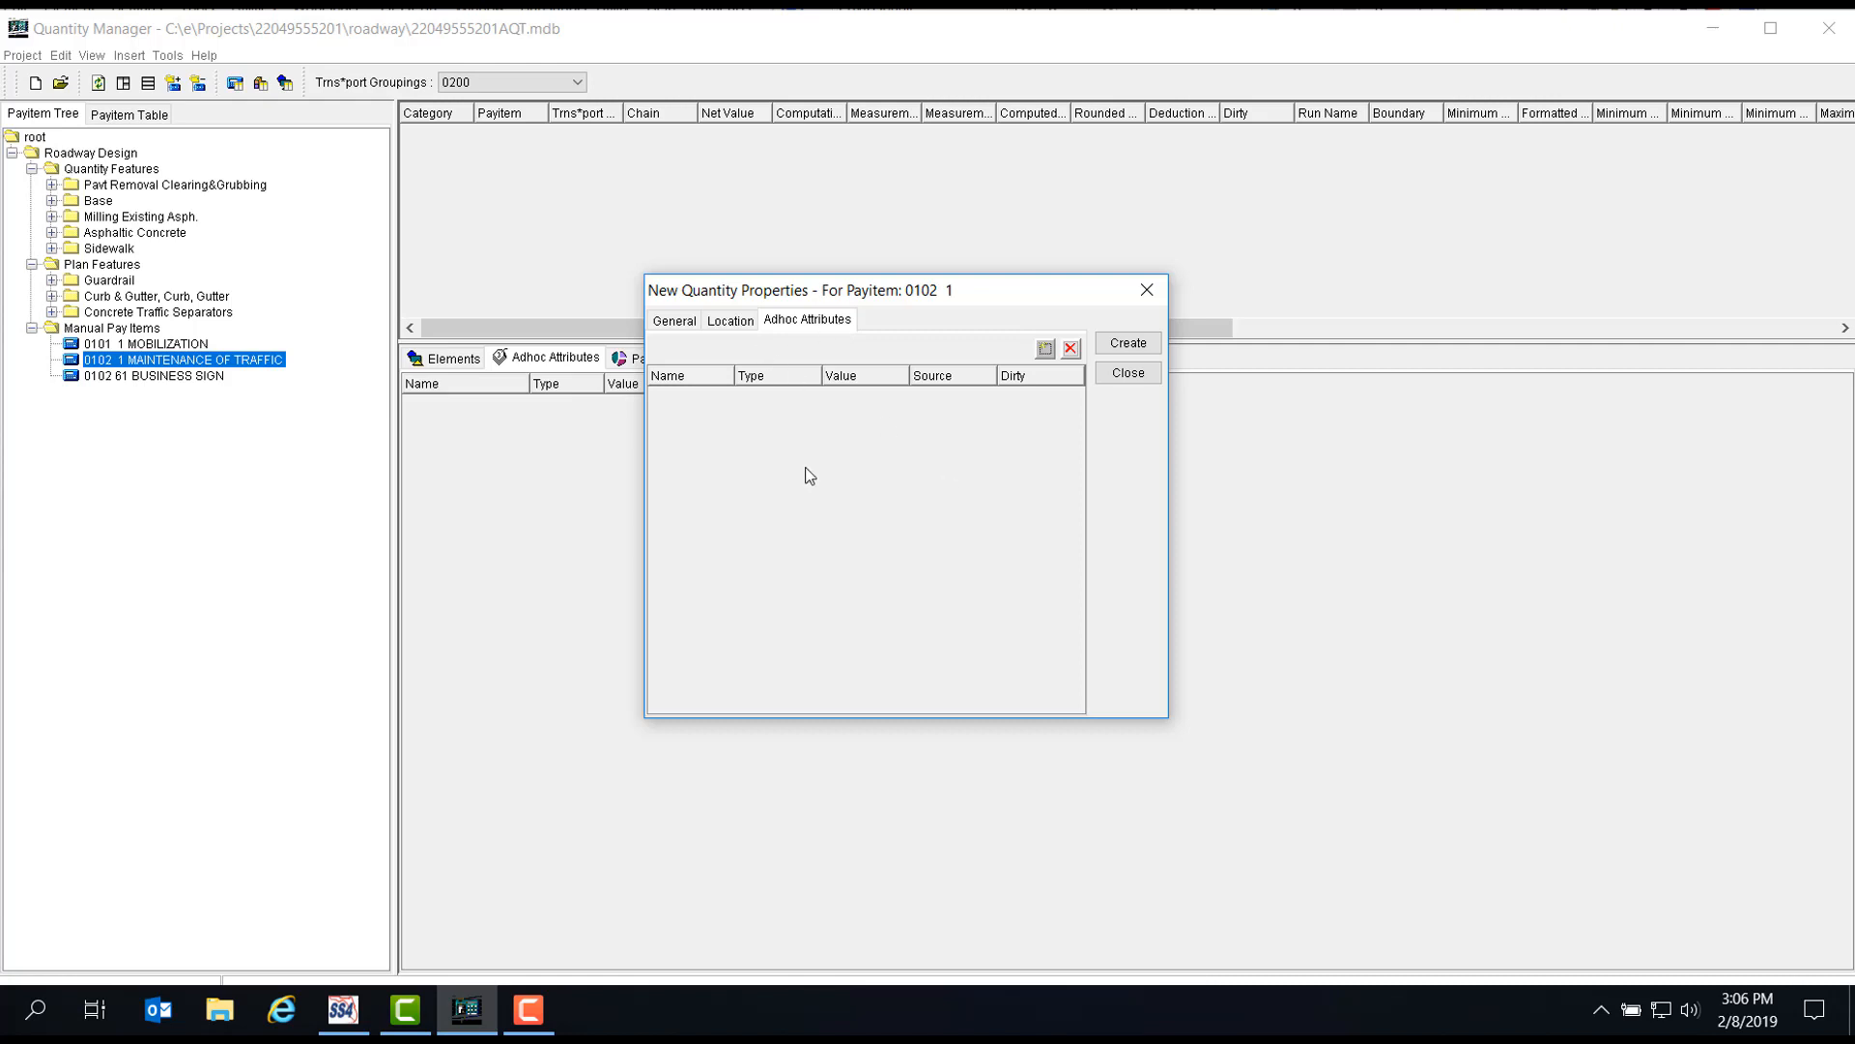
{"action": "left_click", "coordinate": [728, 325]}
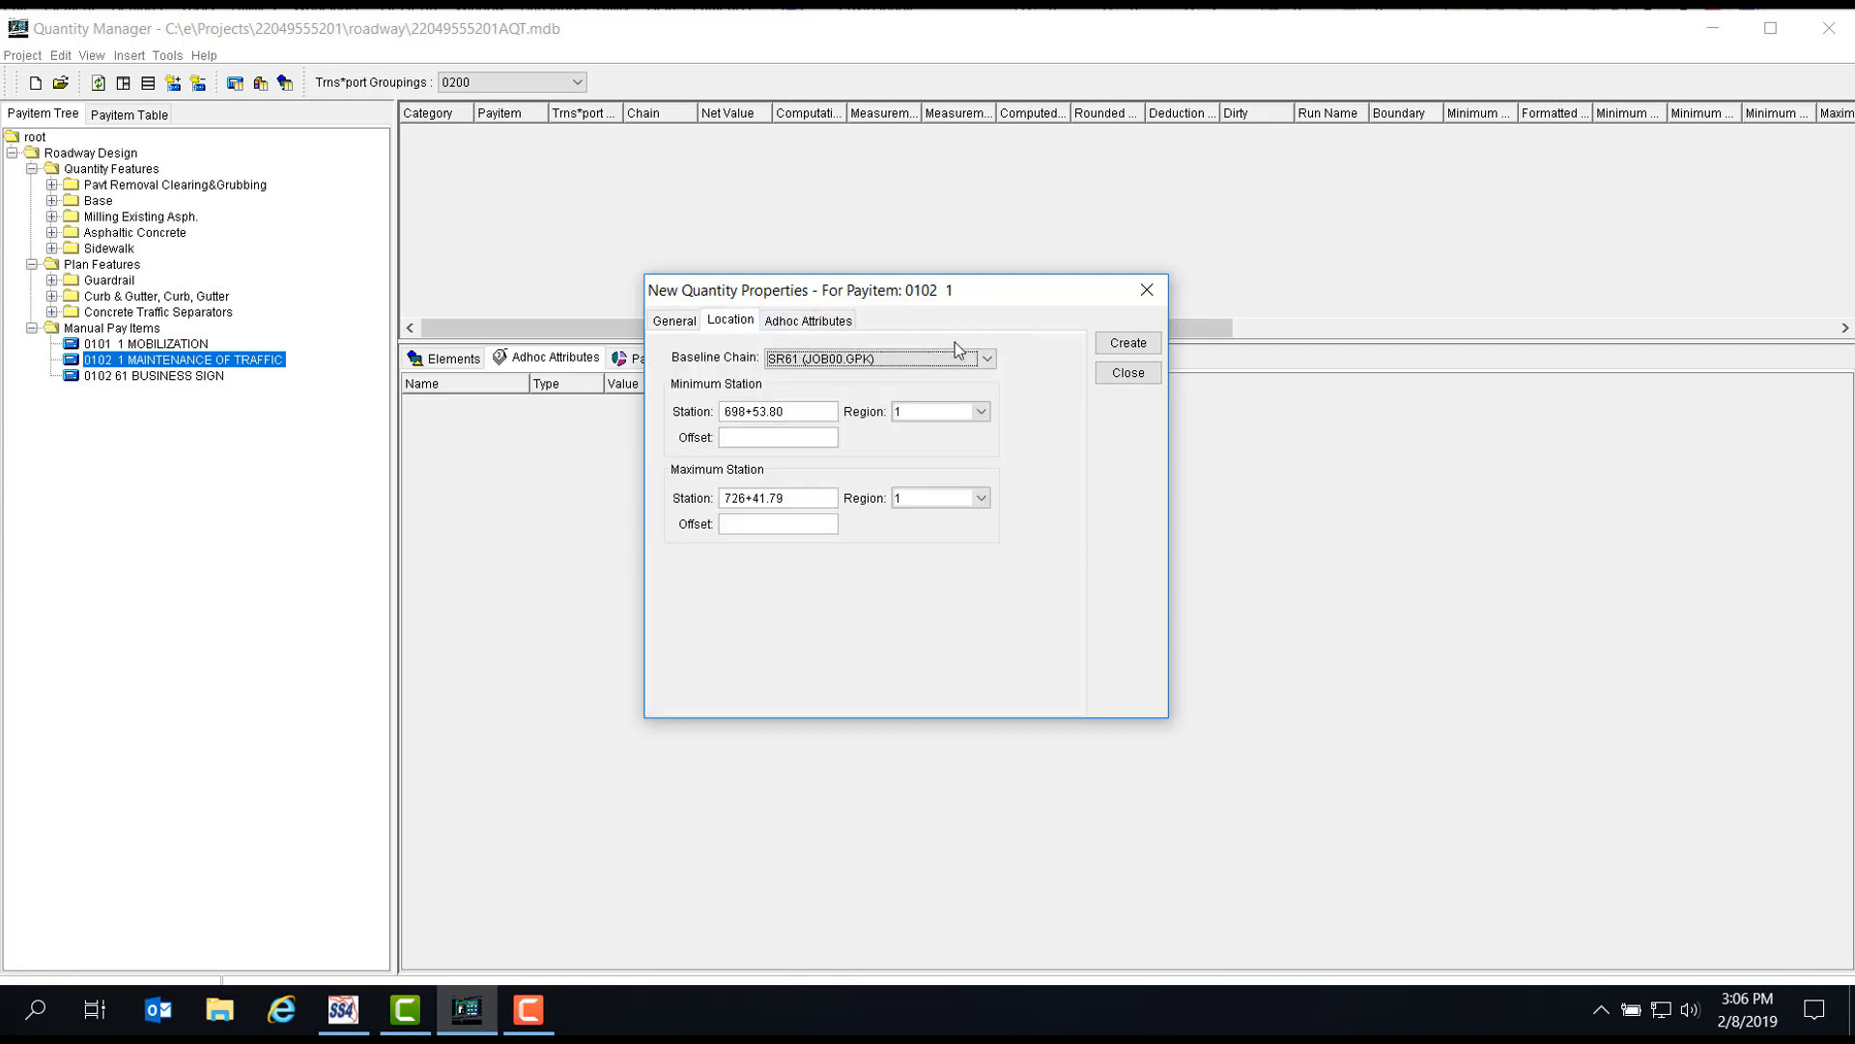
{"action": "left_click", "coordinate": [1121, 348]}
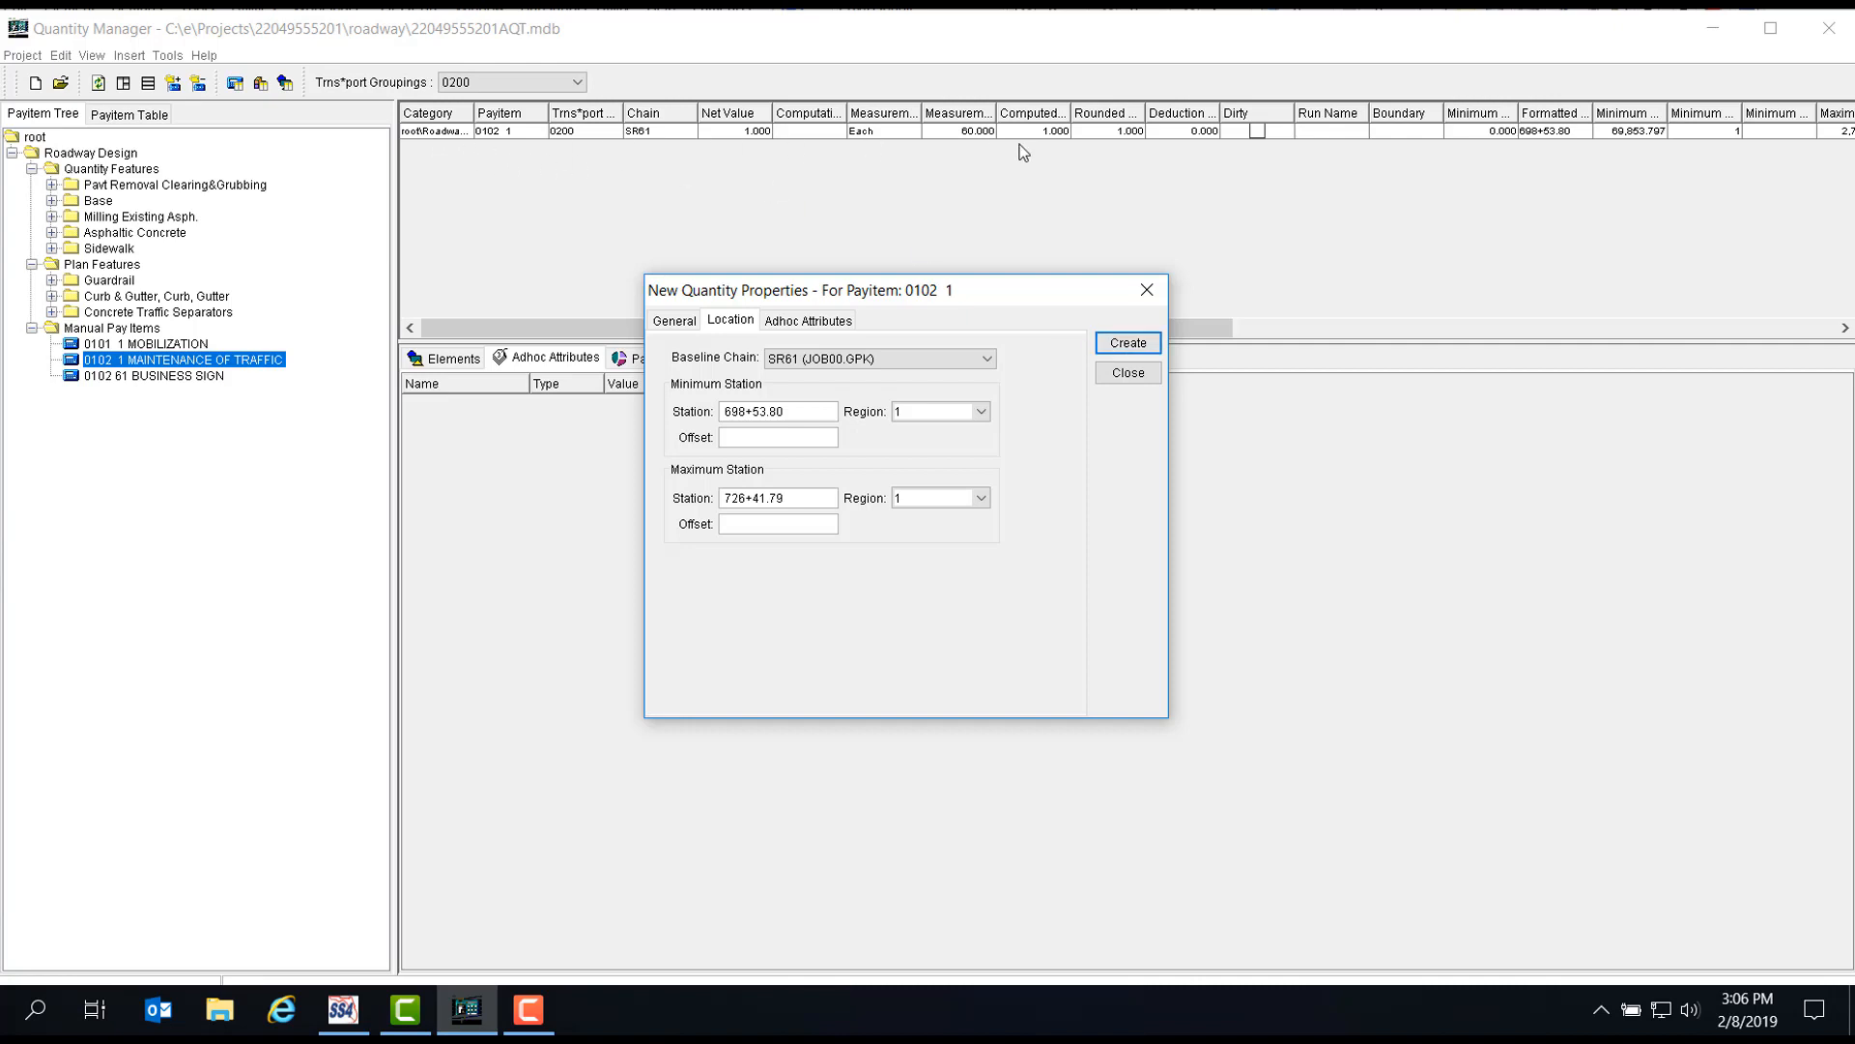
{"action": "left_click", "coordinate": [1147, 292]}
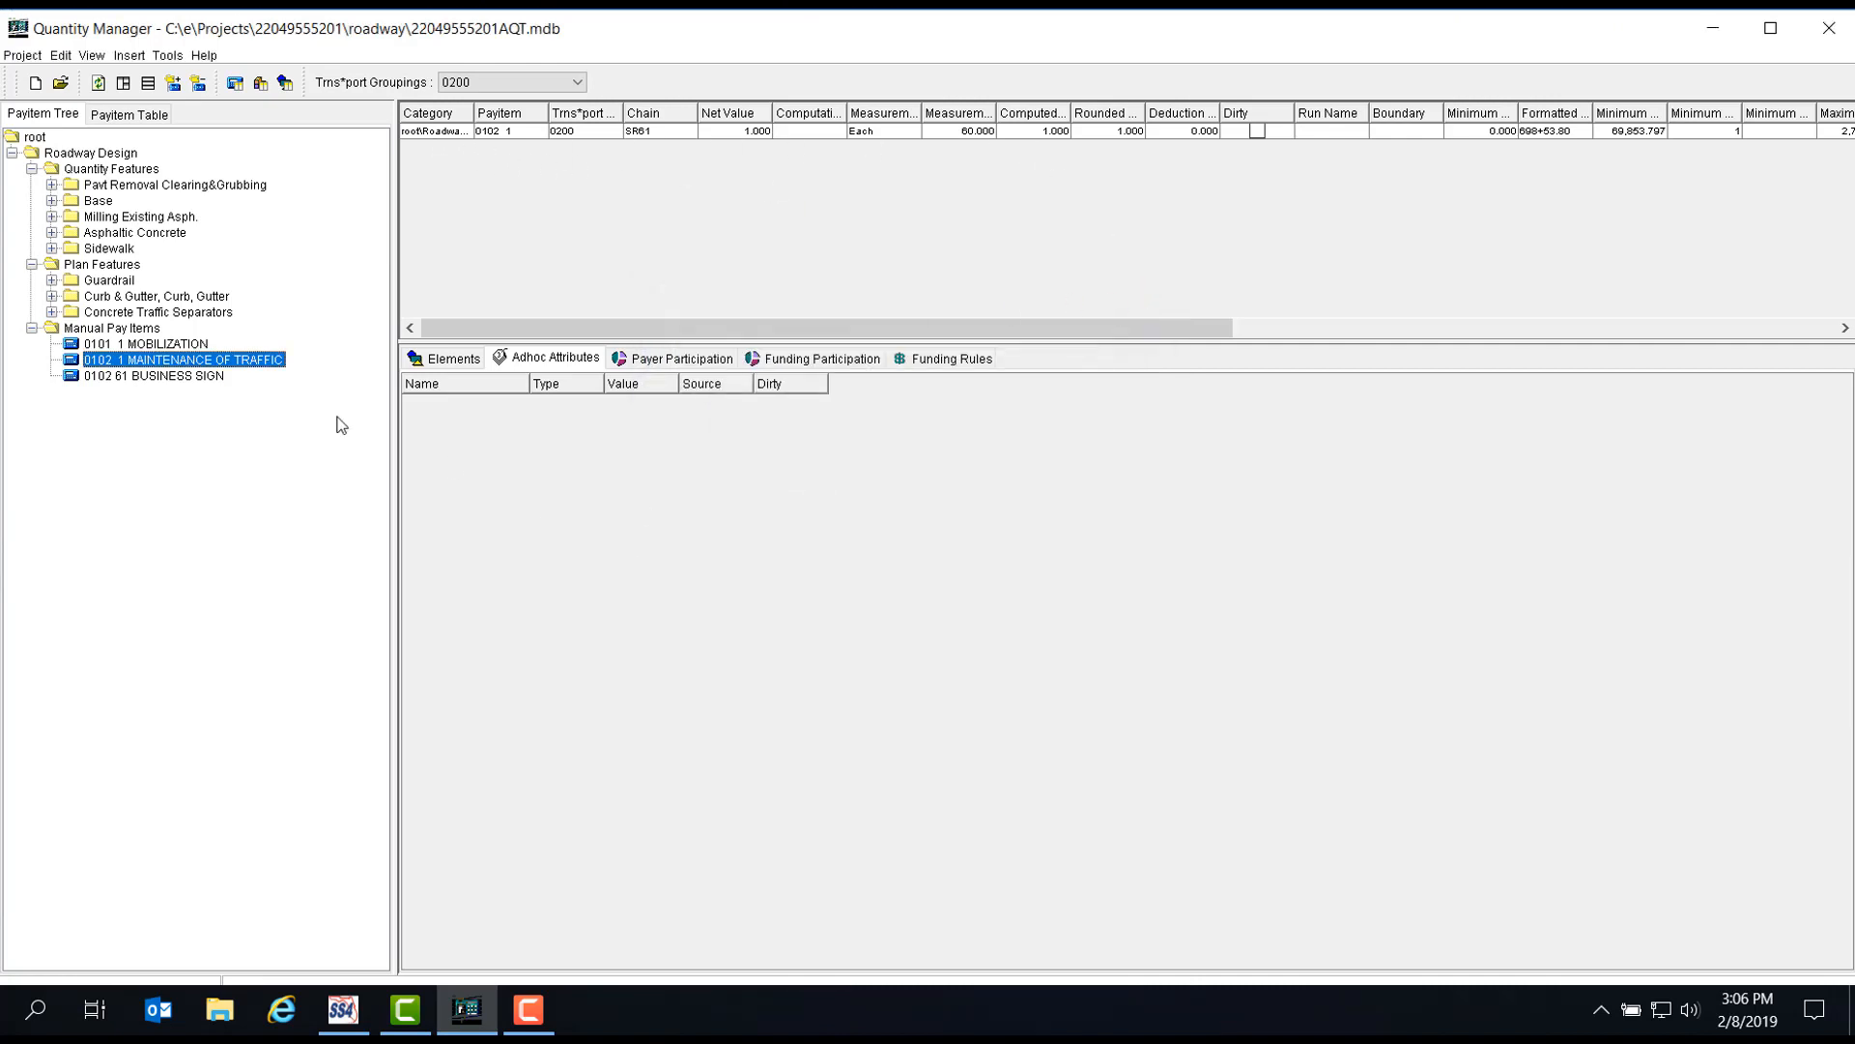
Start a new quantity for payitem 0102 61 BUSINESS SIGN with measurement value 1.
{"action": "left_click", "coordinate": [165, 376]}
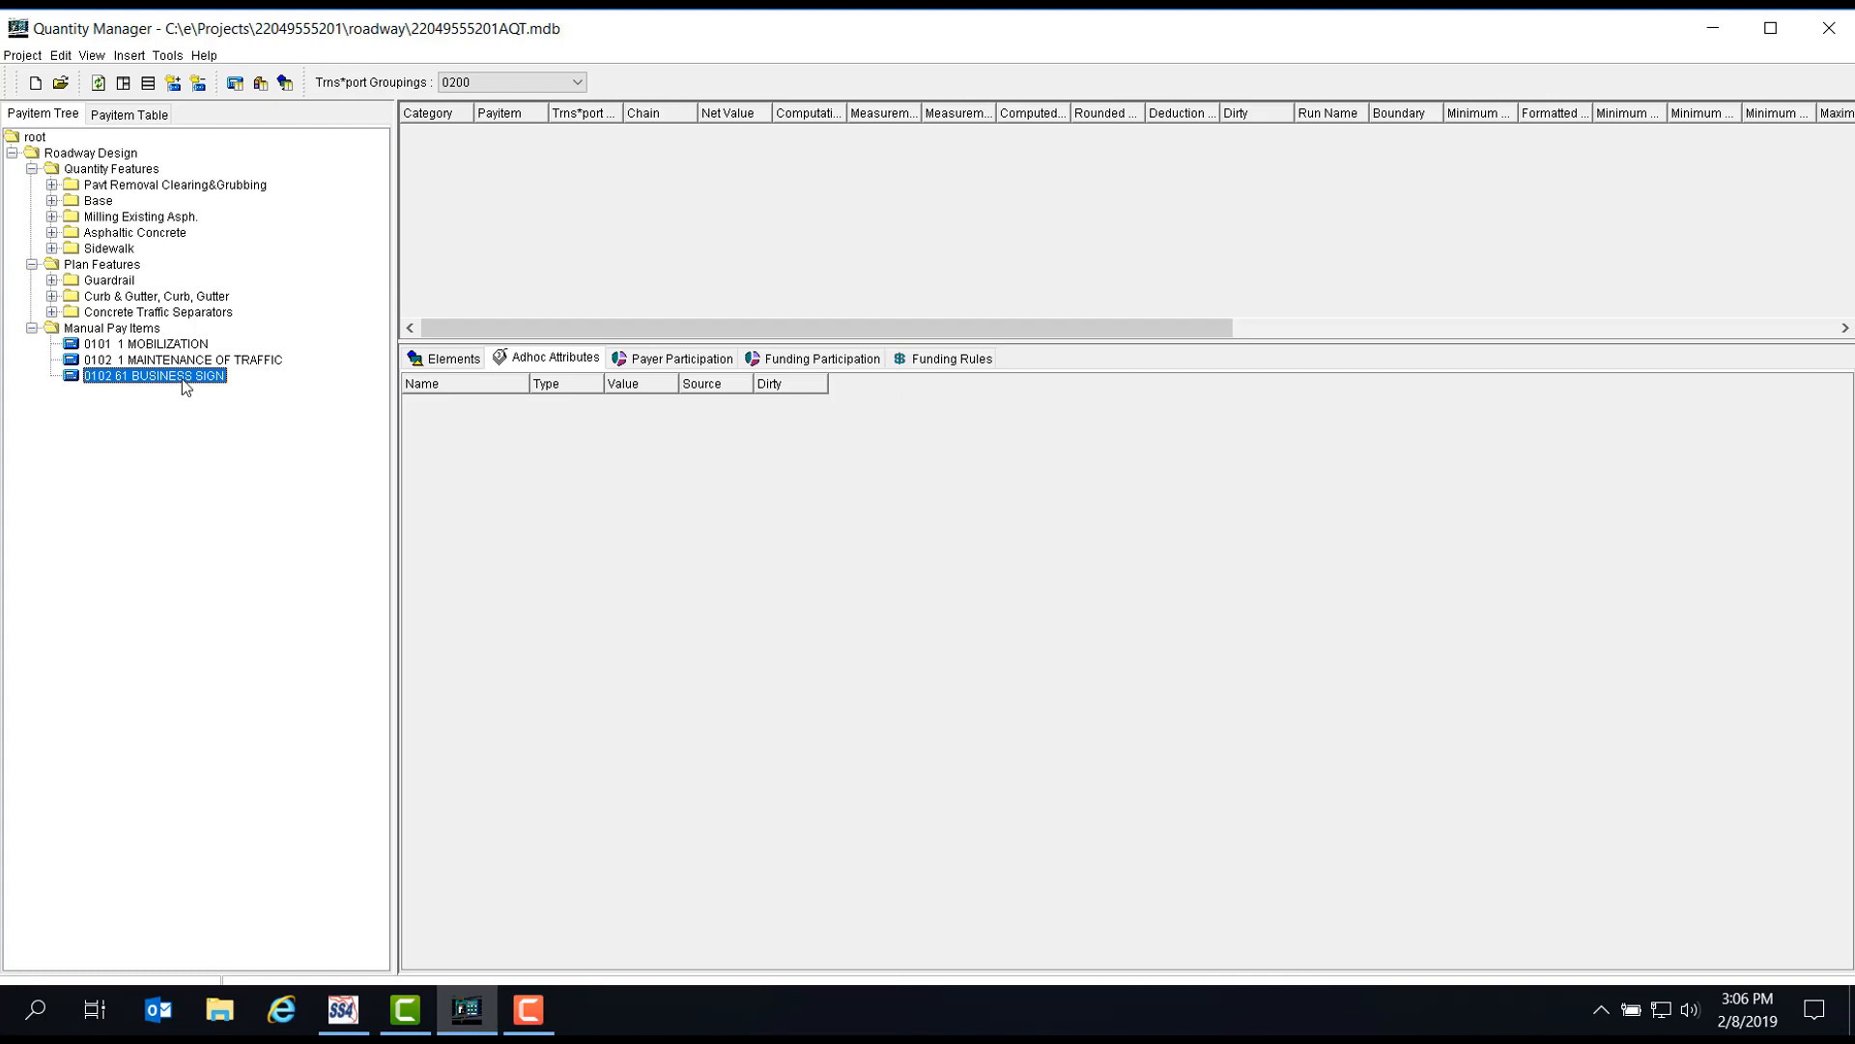
{"action": "right_click", "coordinate": [185, 386]}
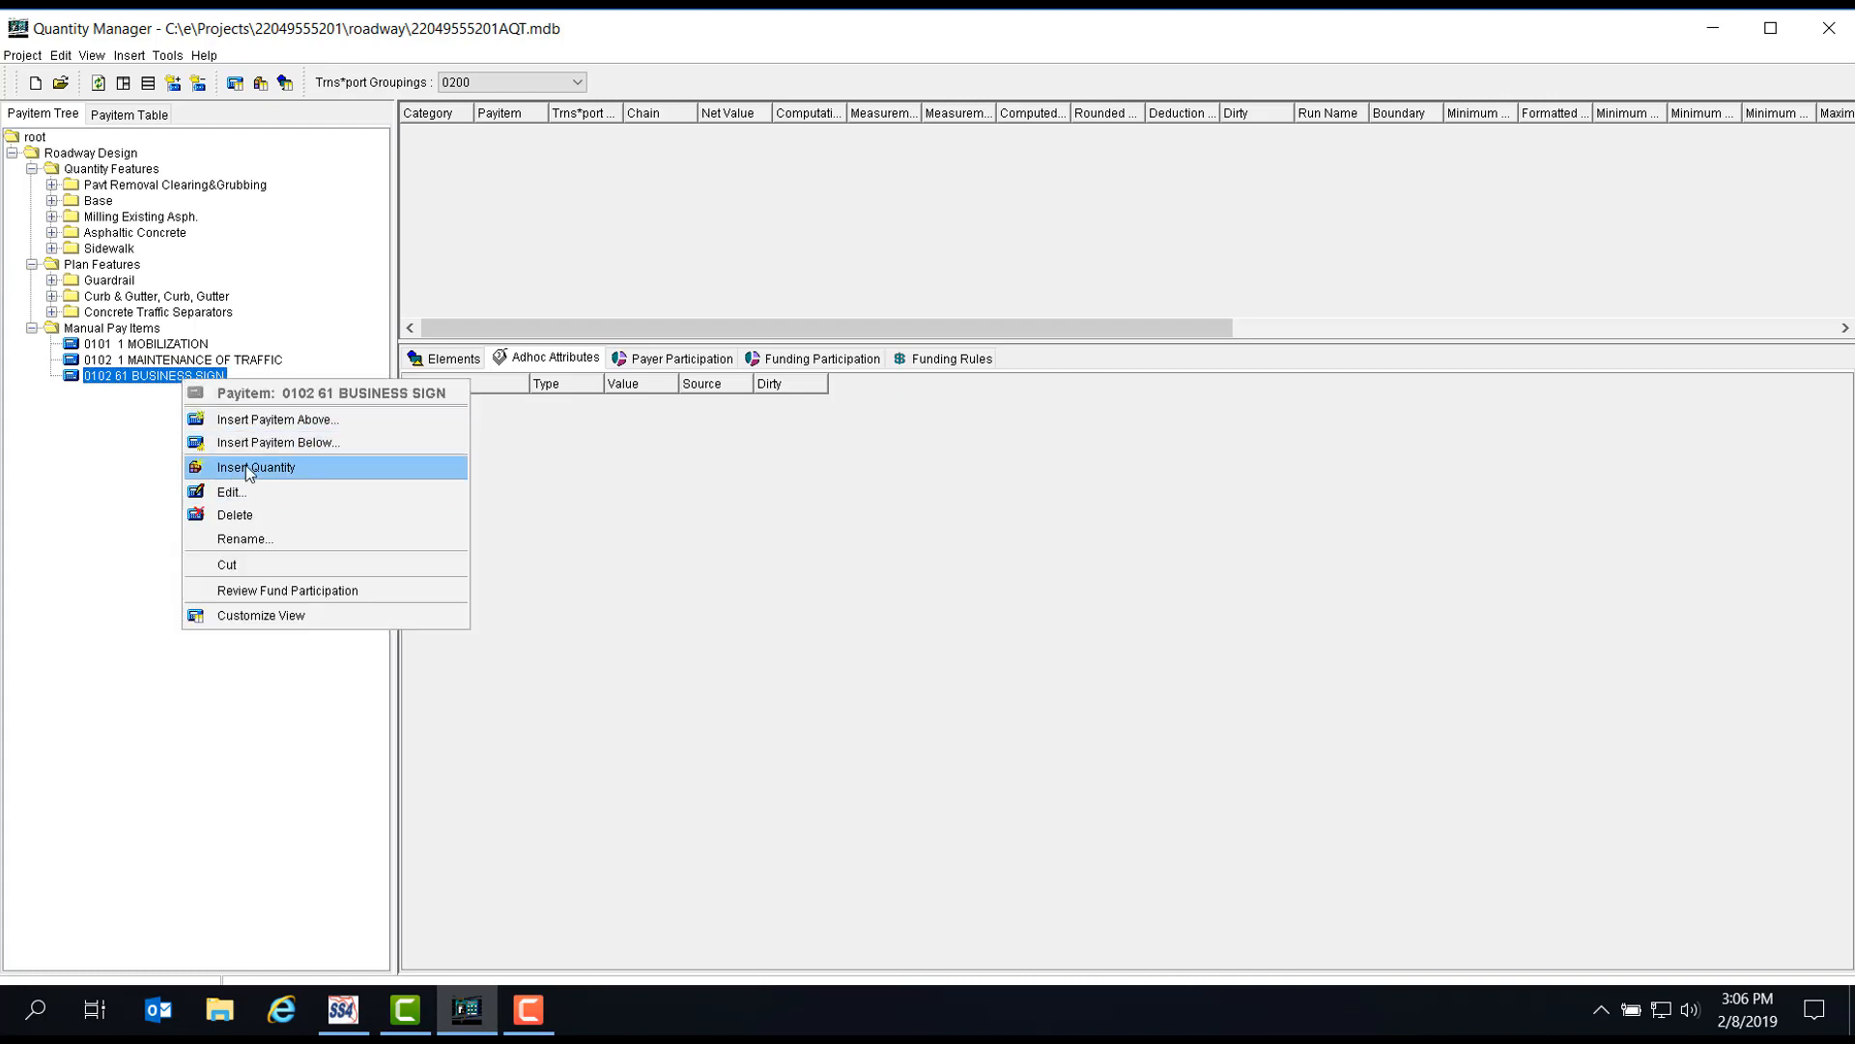
{"action": "left_click", "coordinate": [310, 467]}
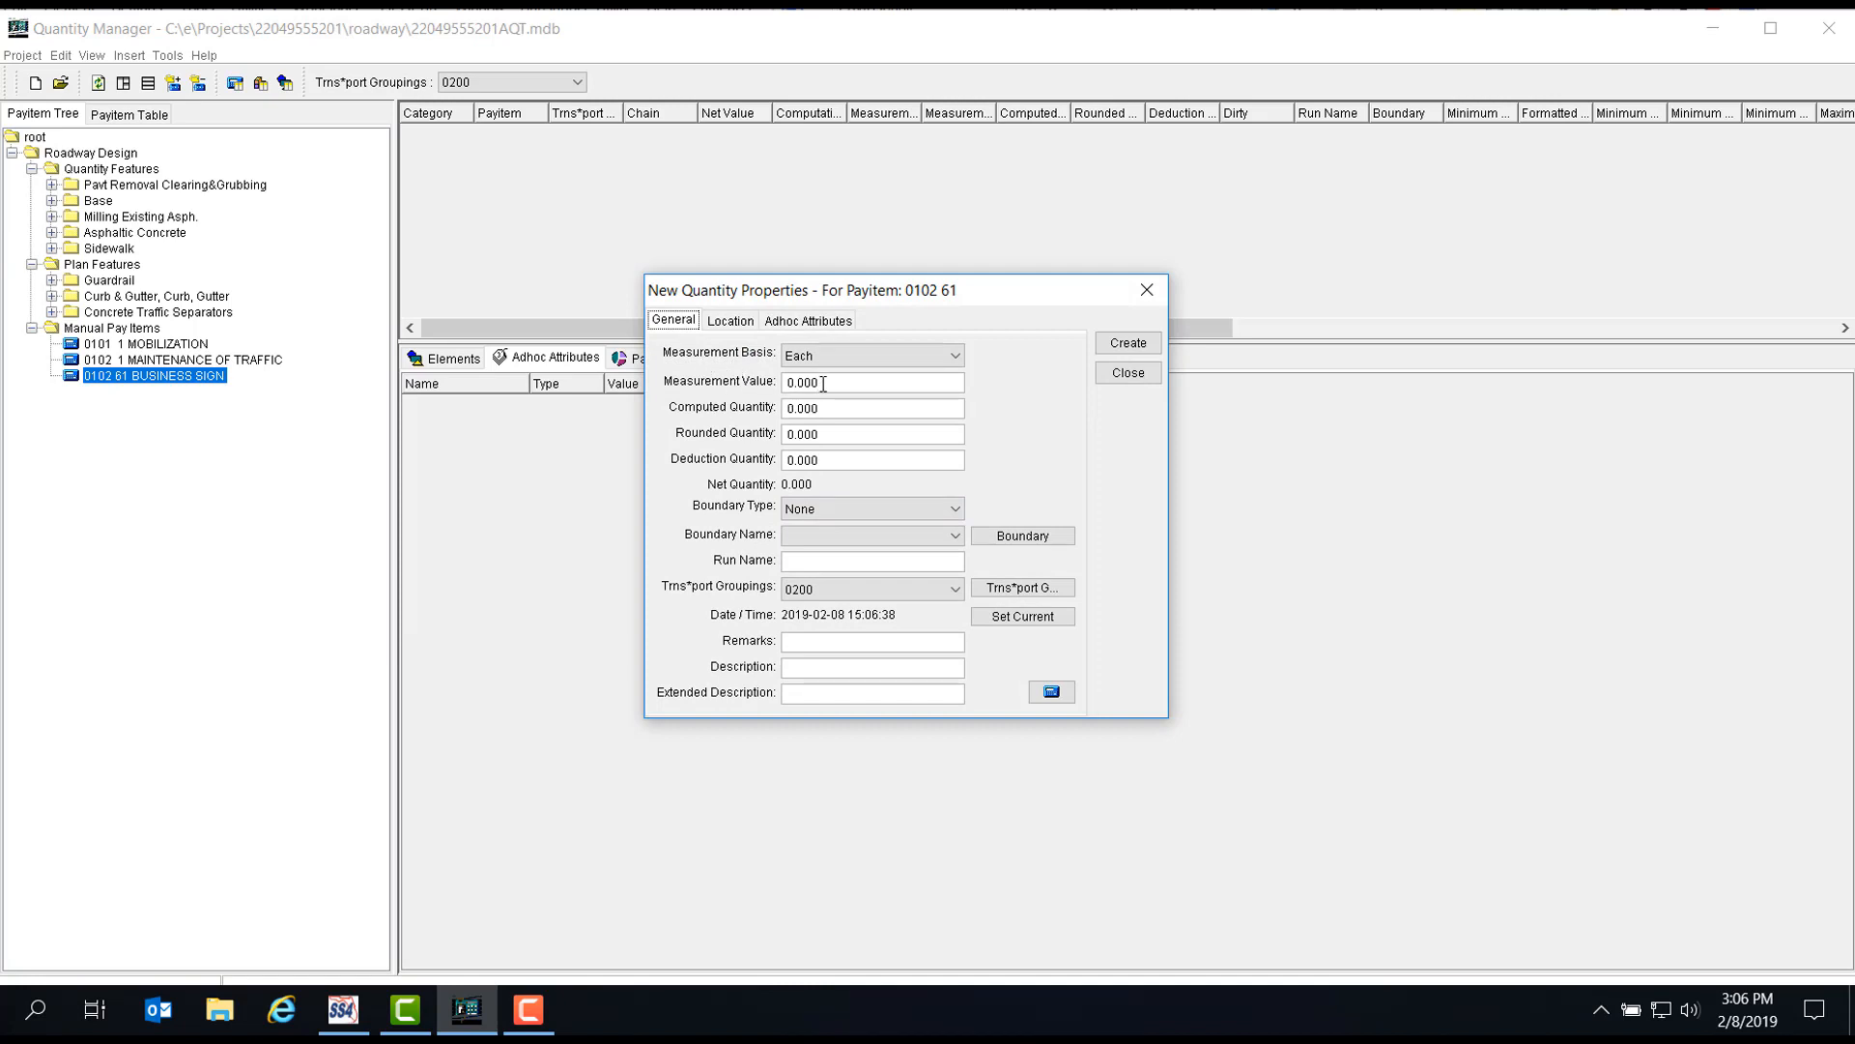
{"action": "left_click", "coordinate": [788, 382]}
{"action": "left_click_drag", "start_coordinate": [788, 383], "coordinate": [795, 383]}
{"action": "type", "text": "1"}
Locate the business sign quantity on baseline chain SR61 (JOB00.GPK) with minimum station 706+00.00 and offset 100.
{"action": "left_click", "coordinate": [730, 322]}
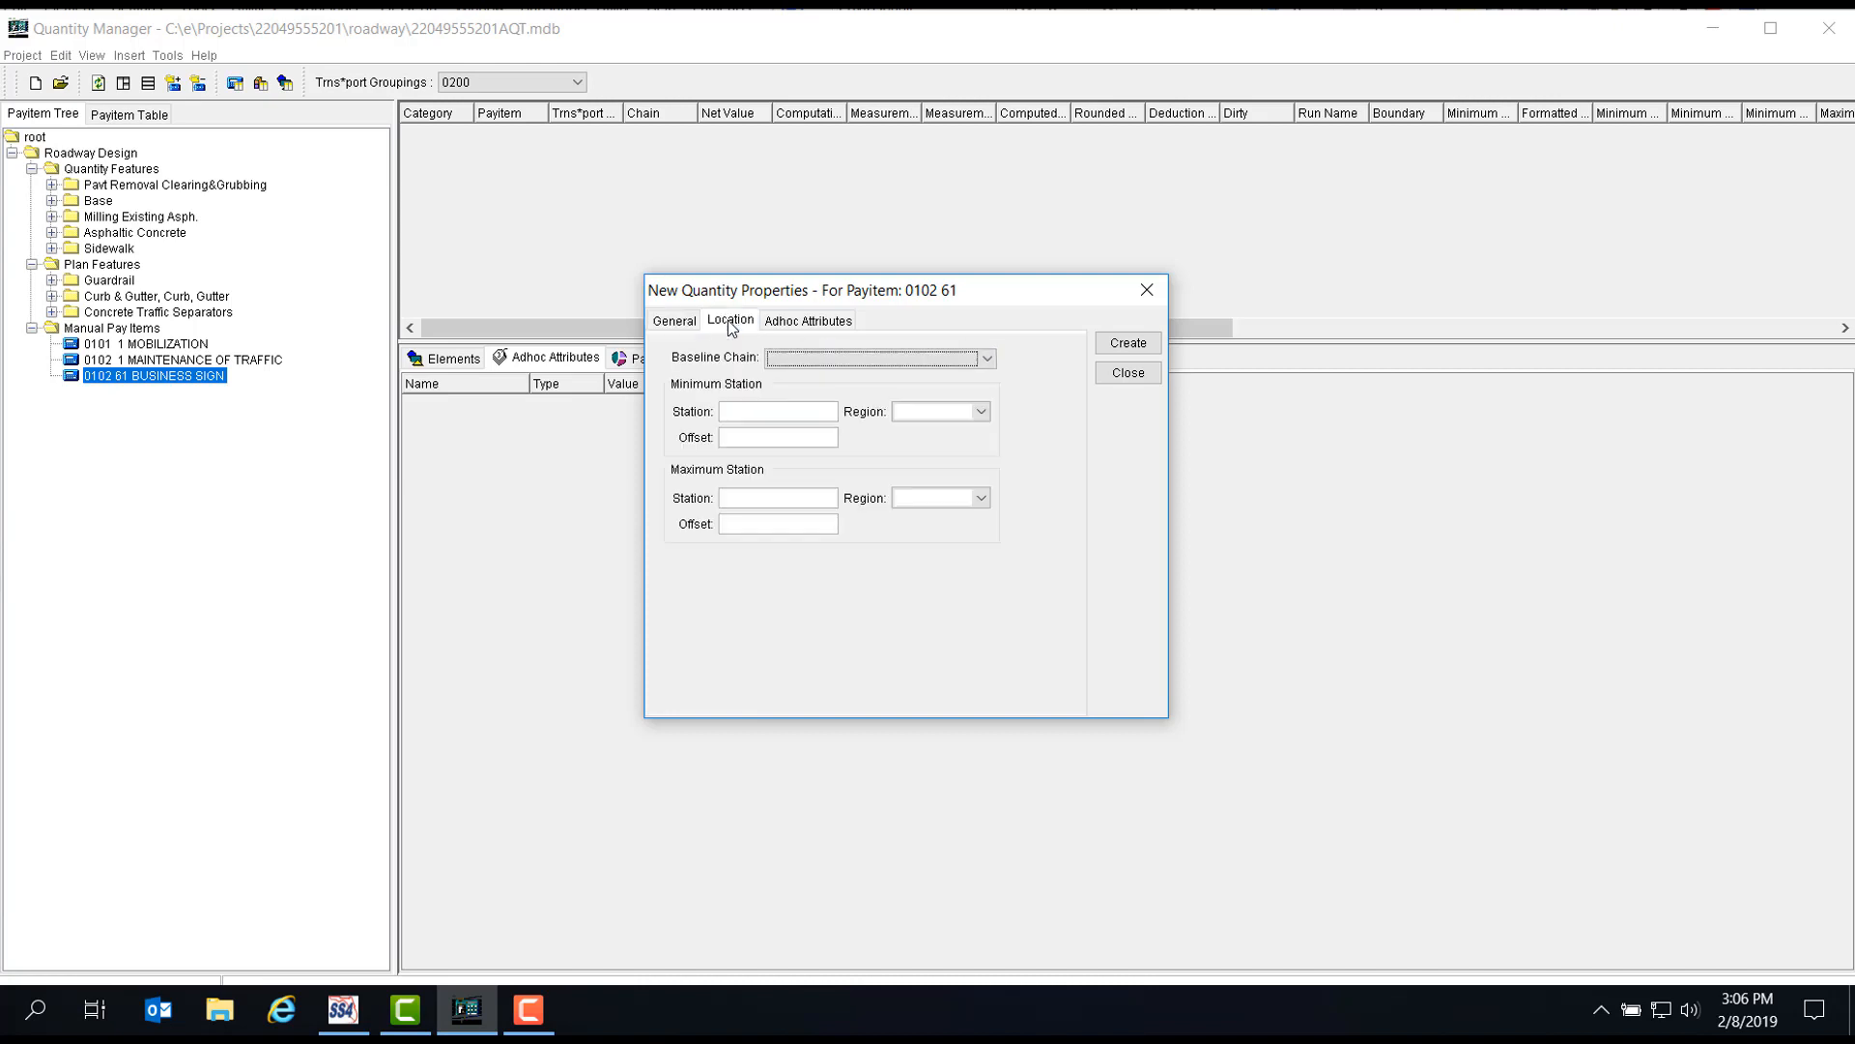
{"action": "left_click", "coordinate": [967, 364]}
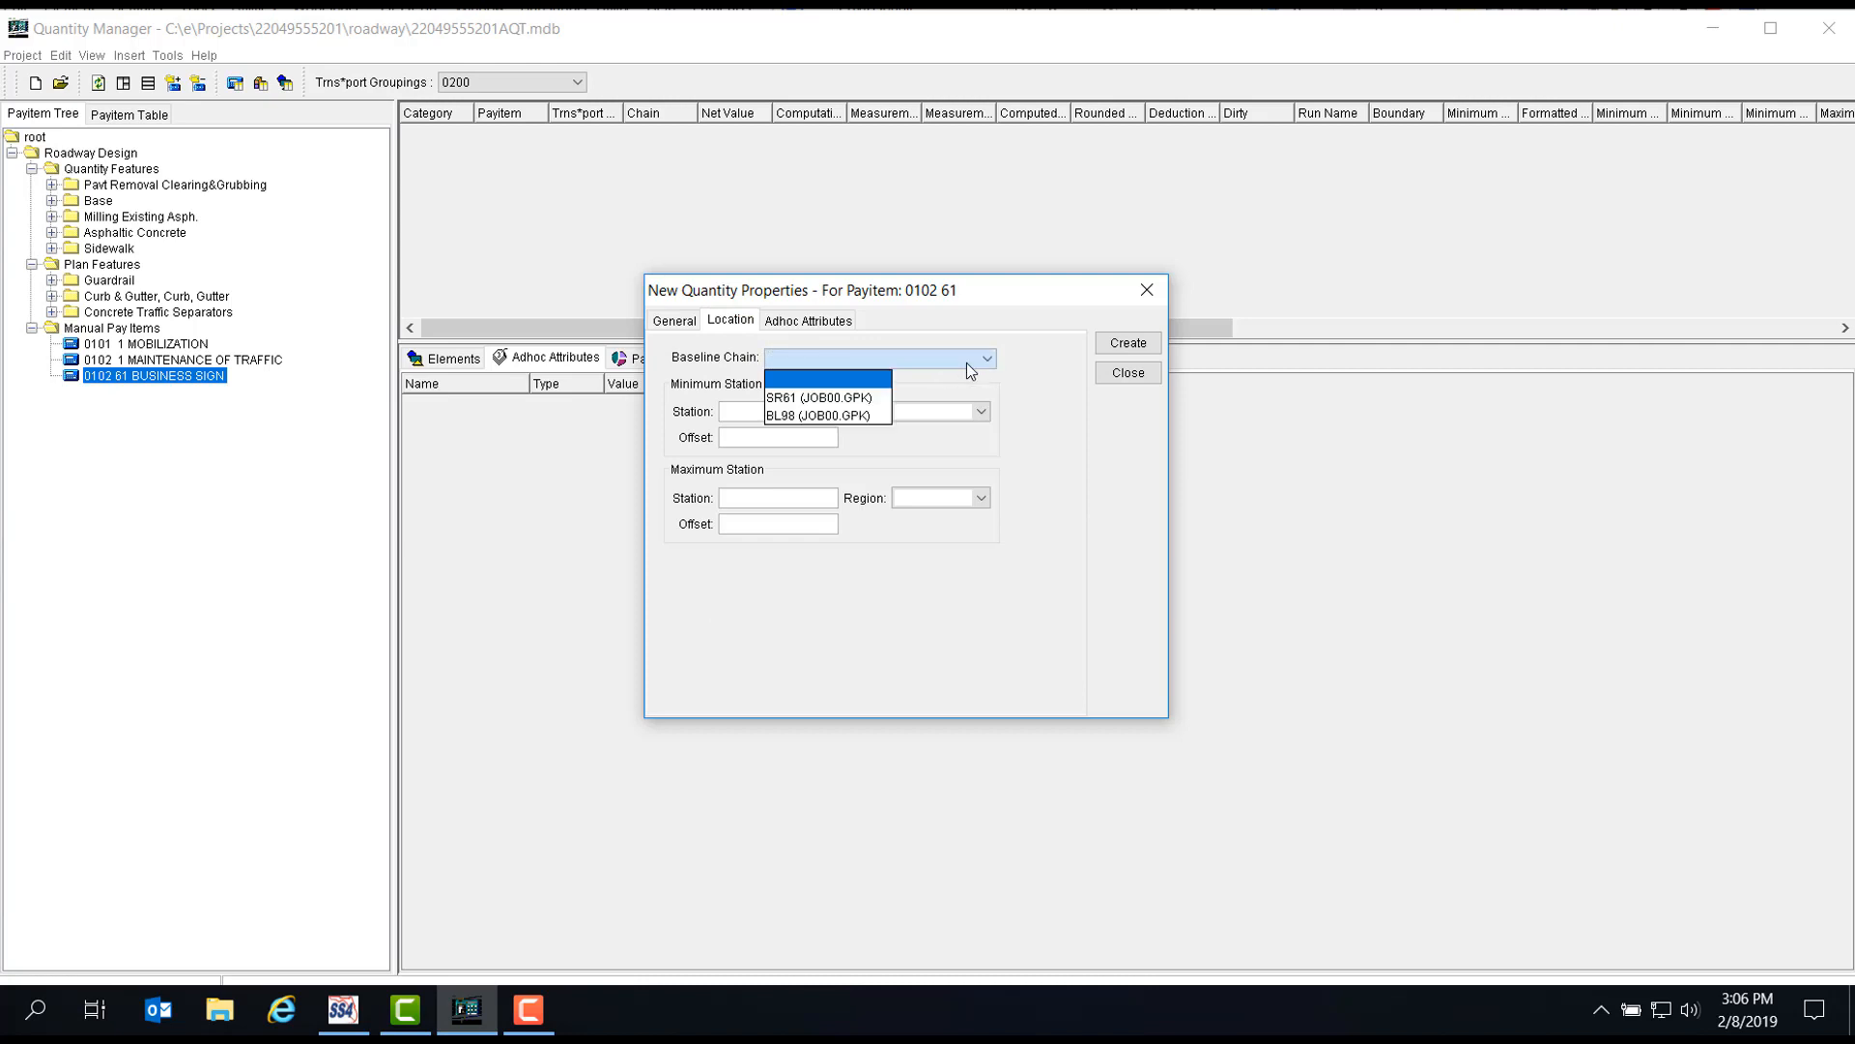
{"action": "left_click", "coordinate": [826, 399]}
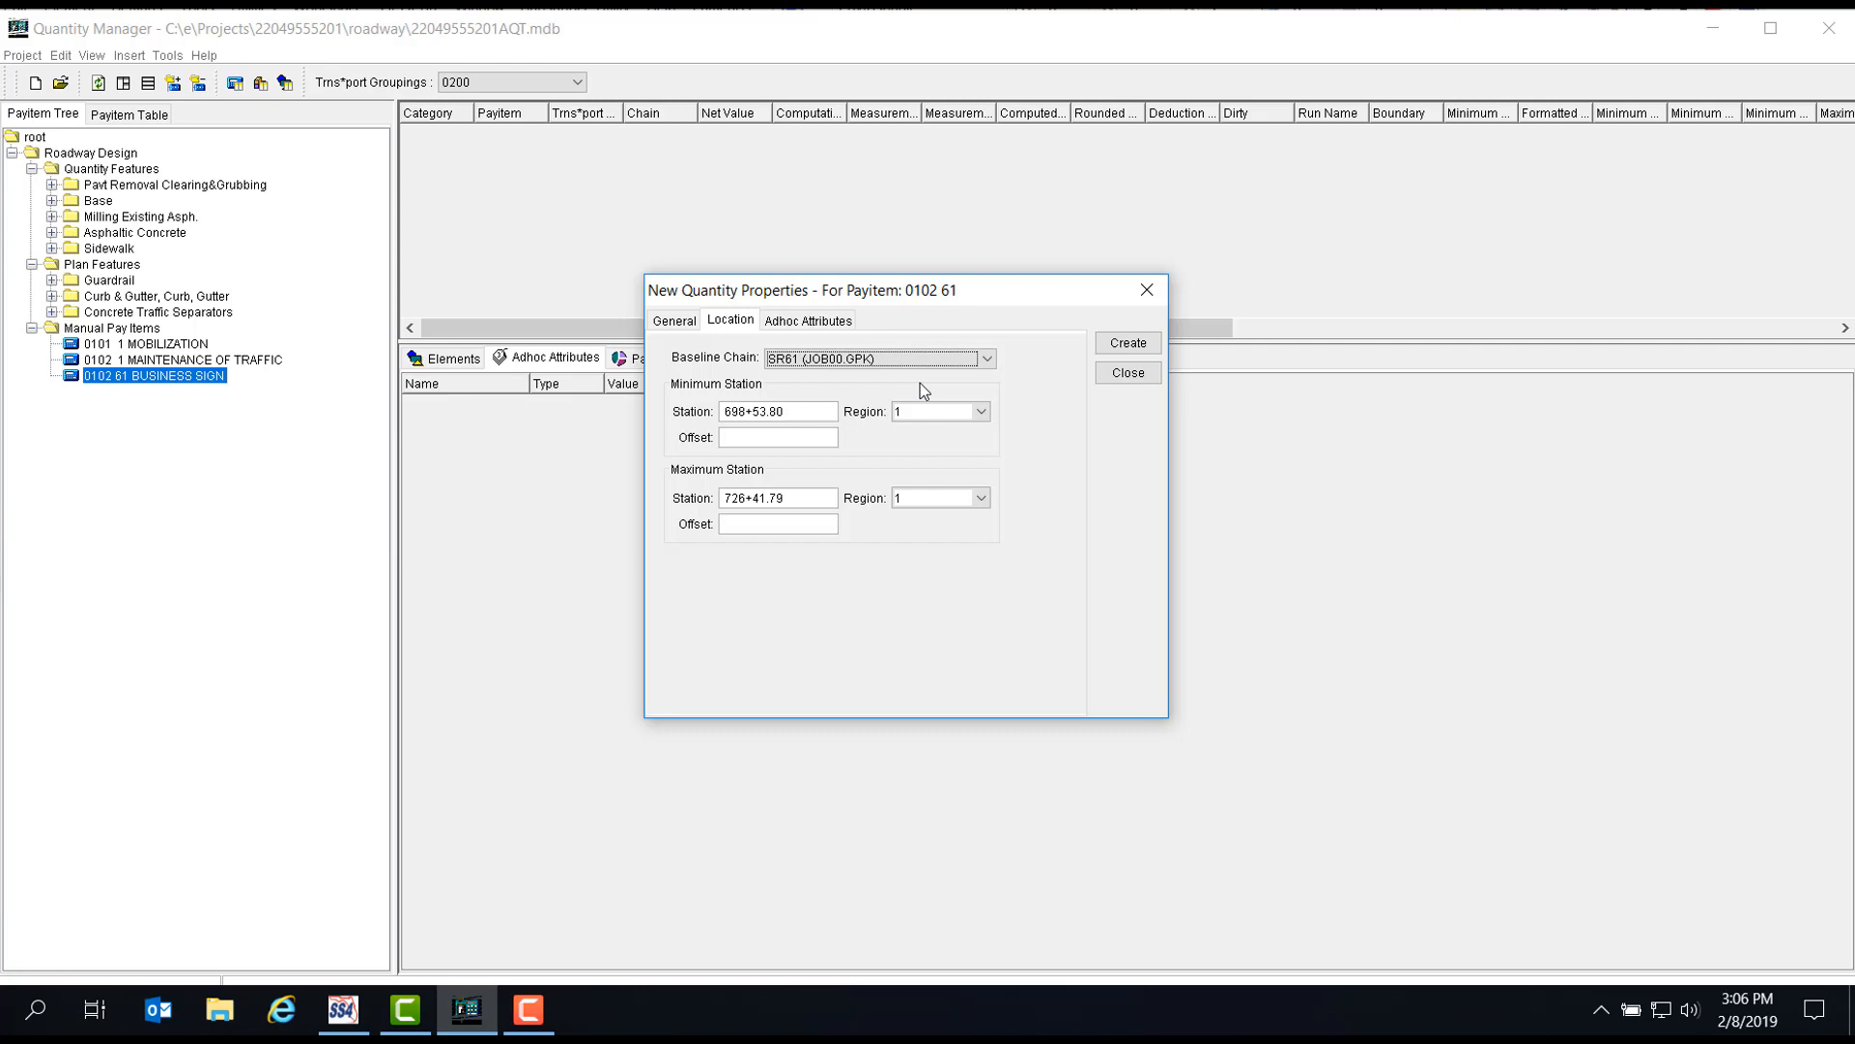
{"action": "left_click", "coordinate": [808, 412]}
{"action": "left_click_drag", "start_coordinate": [799, 413], "coordinate": [674, 415]}
{"action": "left_click_drag", "start_coordinate": [810, 416], "coordinate": [720, 414]}
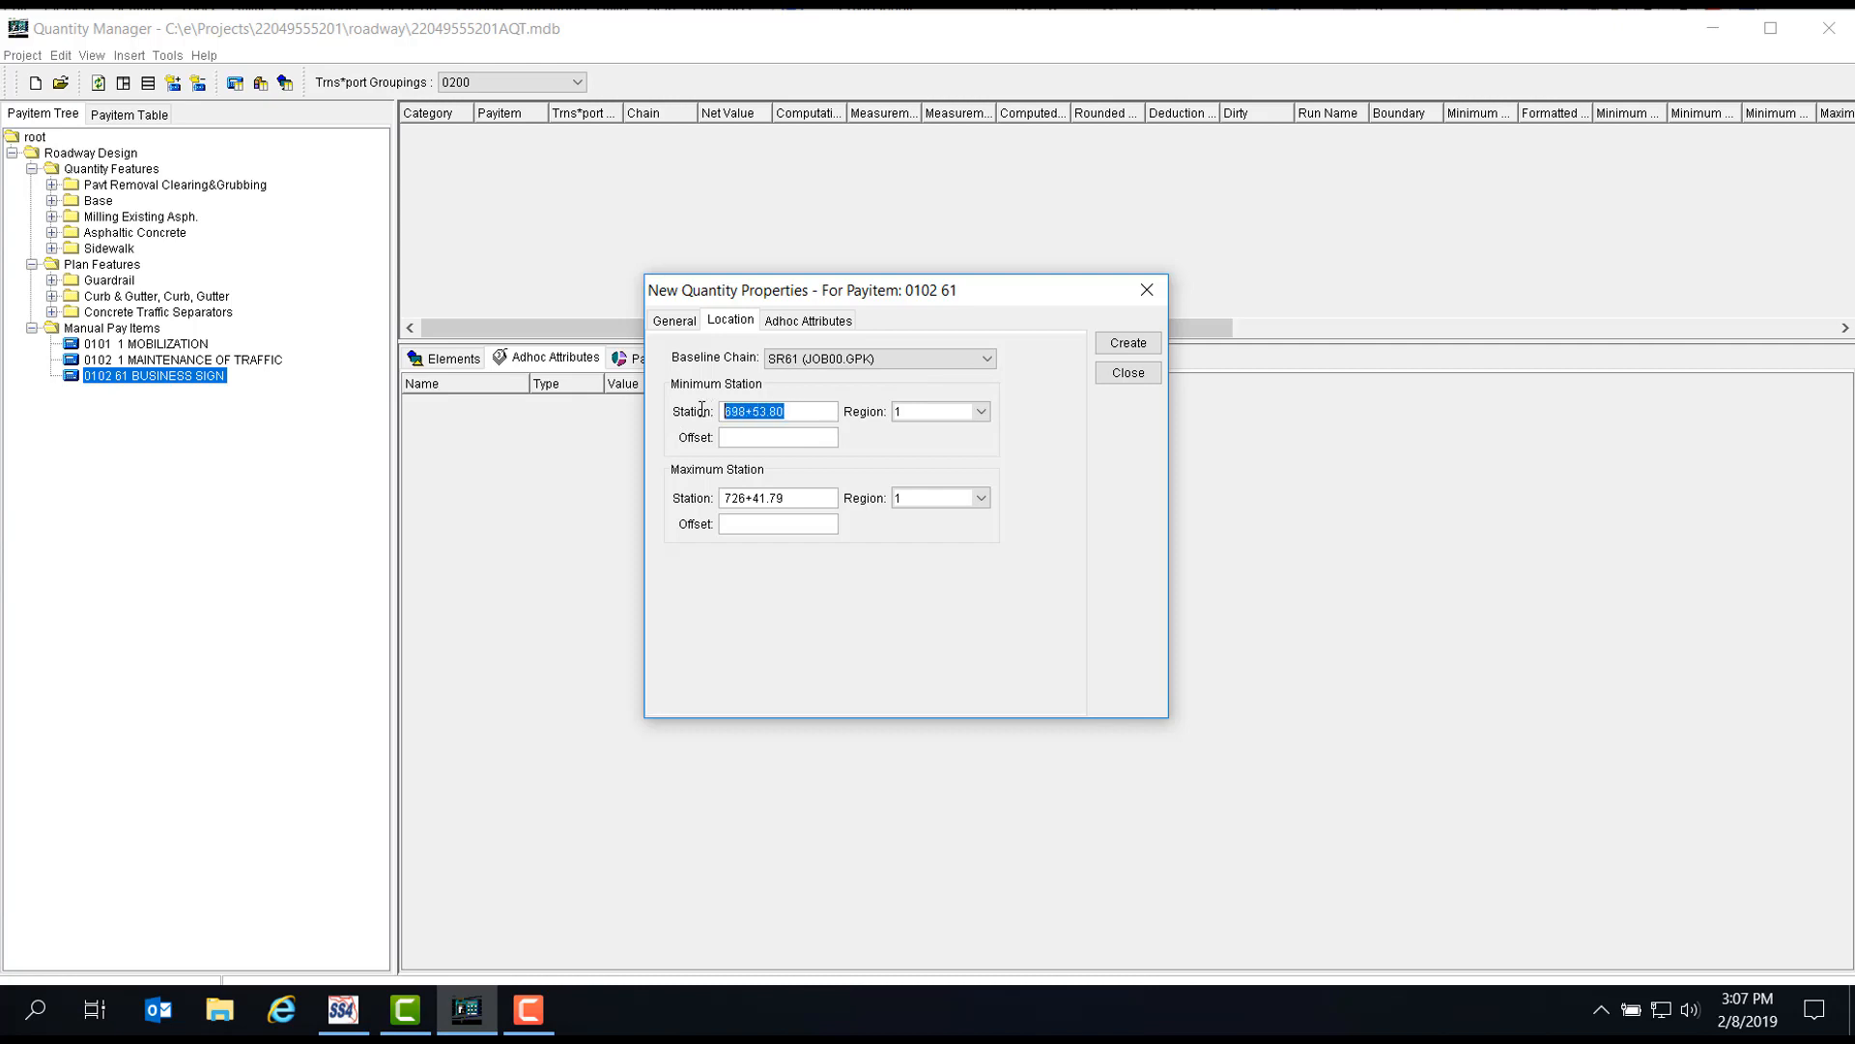
{"action": "type", "text": "70600"}
{"action": "key", "text": "Tab"}
{"action": "type", "text": "100"}
Set the maximum station to 706+00.00 with offset 100 and create the business sign quantity.
{"action": "left_click_drag", "start_coordinate": [787, 497], "coordinate": [642, 500]}
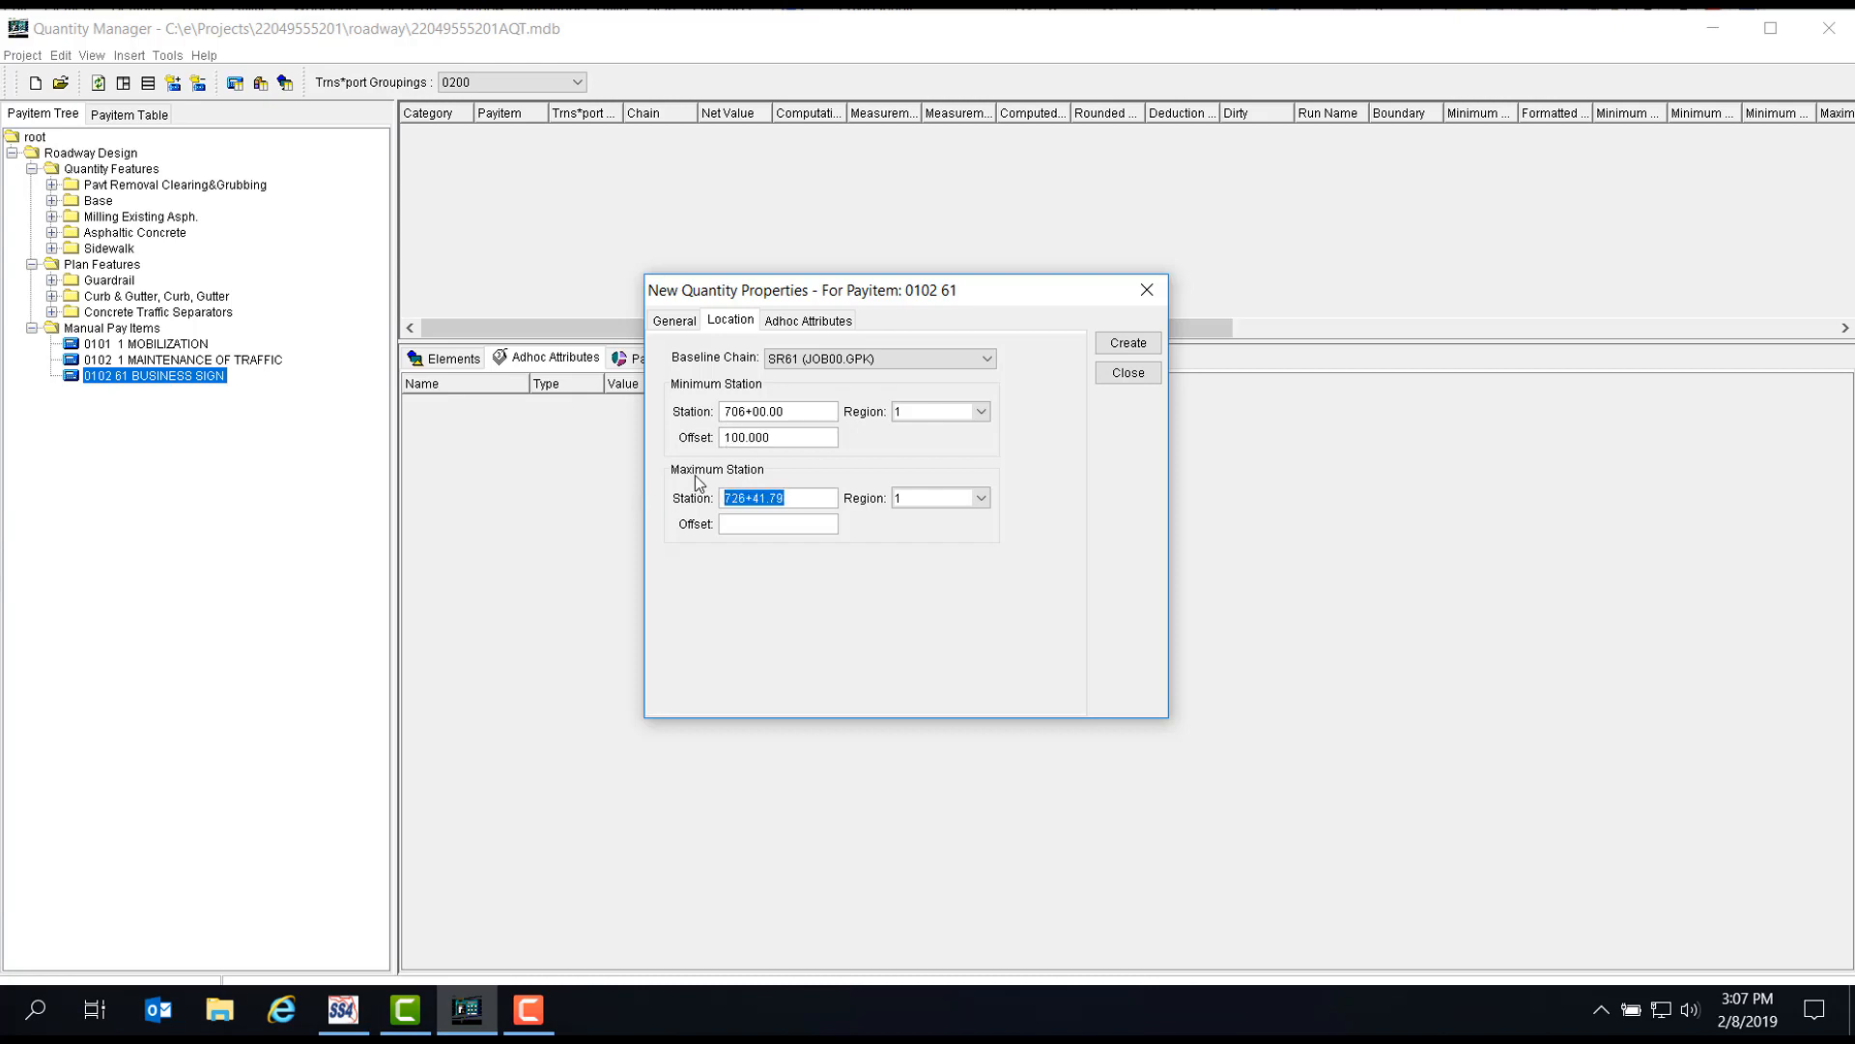
{"action": "type", "text": "70600"}
{"action": "key", "text": "Tab"}
{"action": "type", "text": "100"}
{"action": "key", "text": "Tab"}
{"action": "left_click", "coordinate": [1126, 344]}
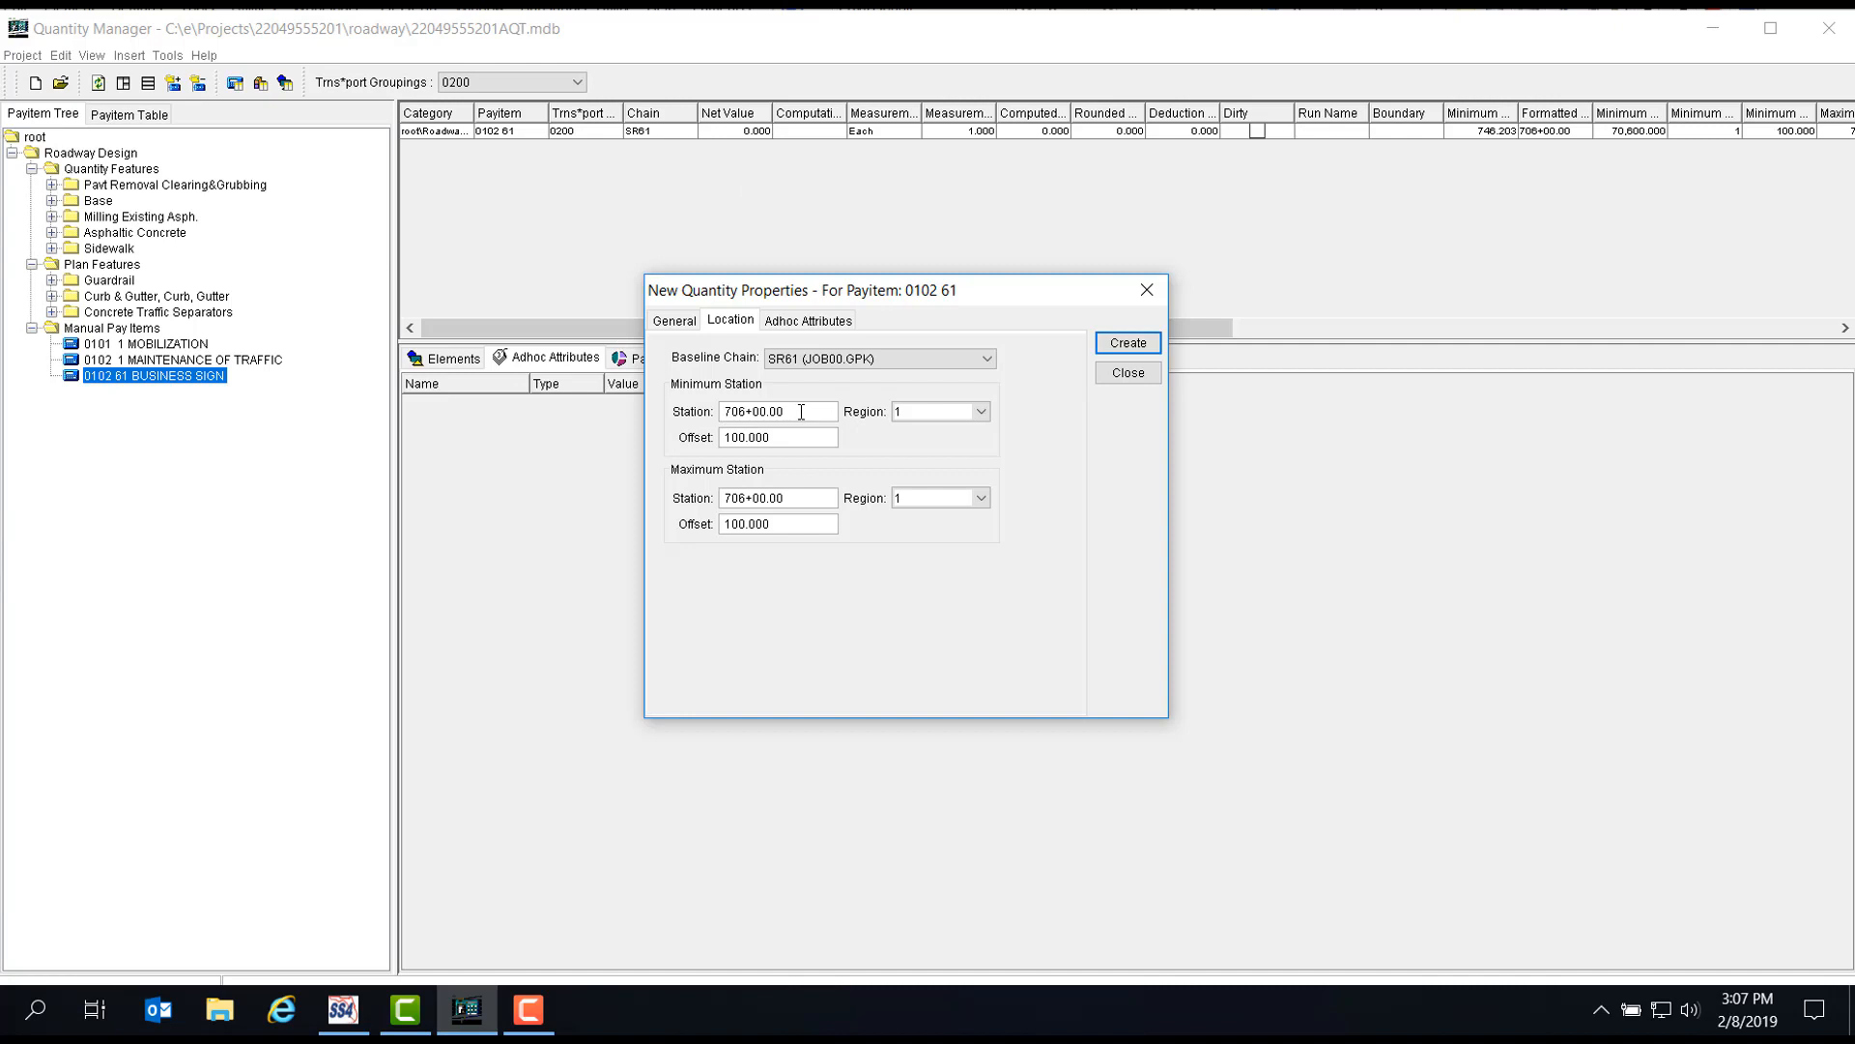
Create a second business sign quantity with both minimum and maximum station at 782+00.00 and offset -100.
{"action": "left_click_drag", "start_coordinate": [795, 416], "coordinate": [710, 415]}
{"action": "type", "text": "78200"}
{"action": "key", "text": "Tab"}
{"action": "left_click_drag", "start_coordinate": [786, 439], "coordinate": [703, 436]}
{"action": "type", "text": "-100"}
{"action": "key", "text": "Tab"}
{"action": "left_click", "coordinate": [792, 498]}
{"action": "left_click_drag", "start_coordinate": [791, 501], "coordinate": [707, 503]}
{"action": "type", "text": "78200"}
{"action": "left_click_drag", "start_coordinate": [778, 527], "coordinate": [690, 534]}
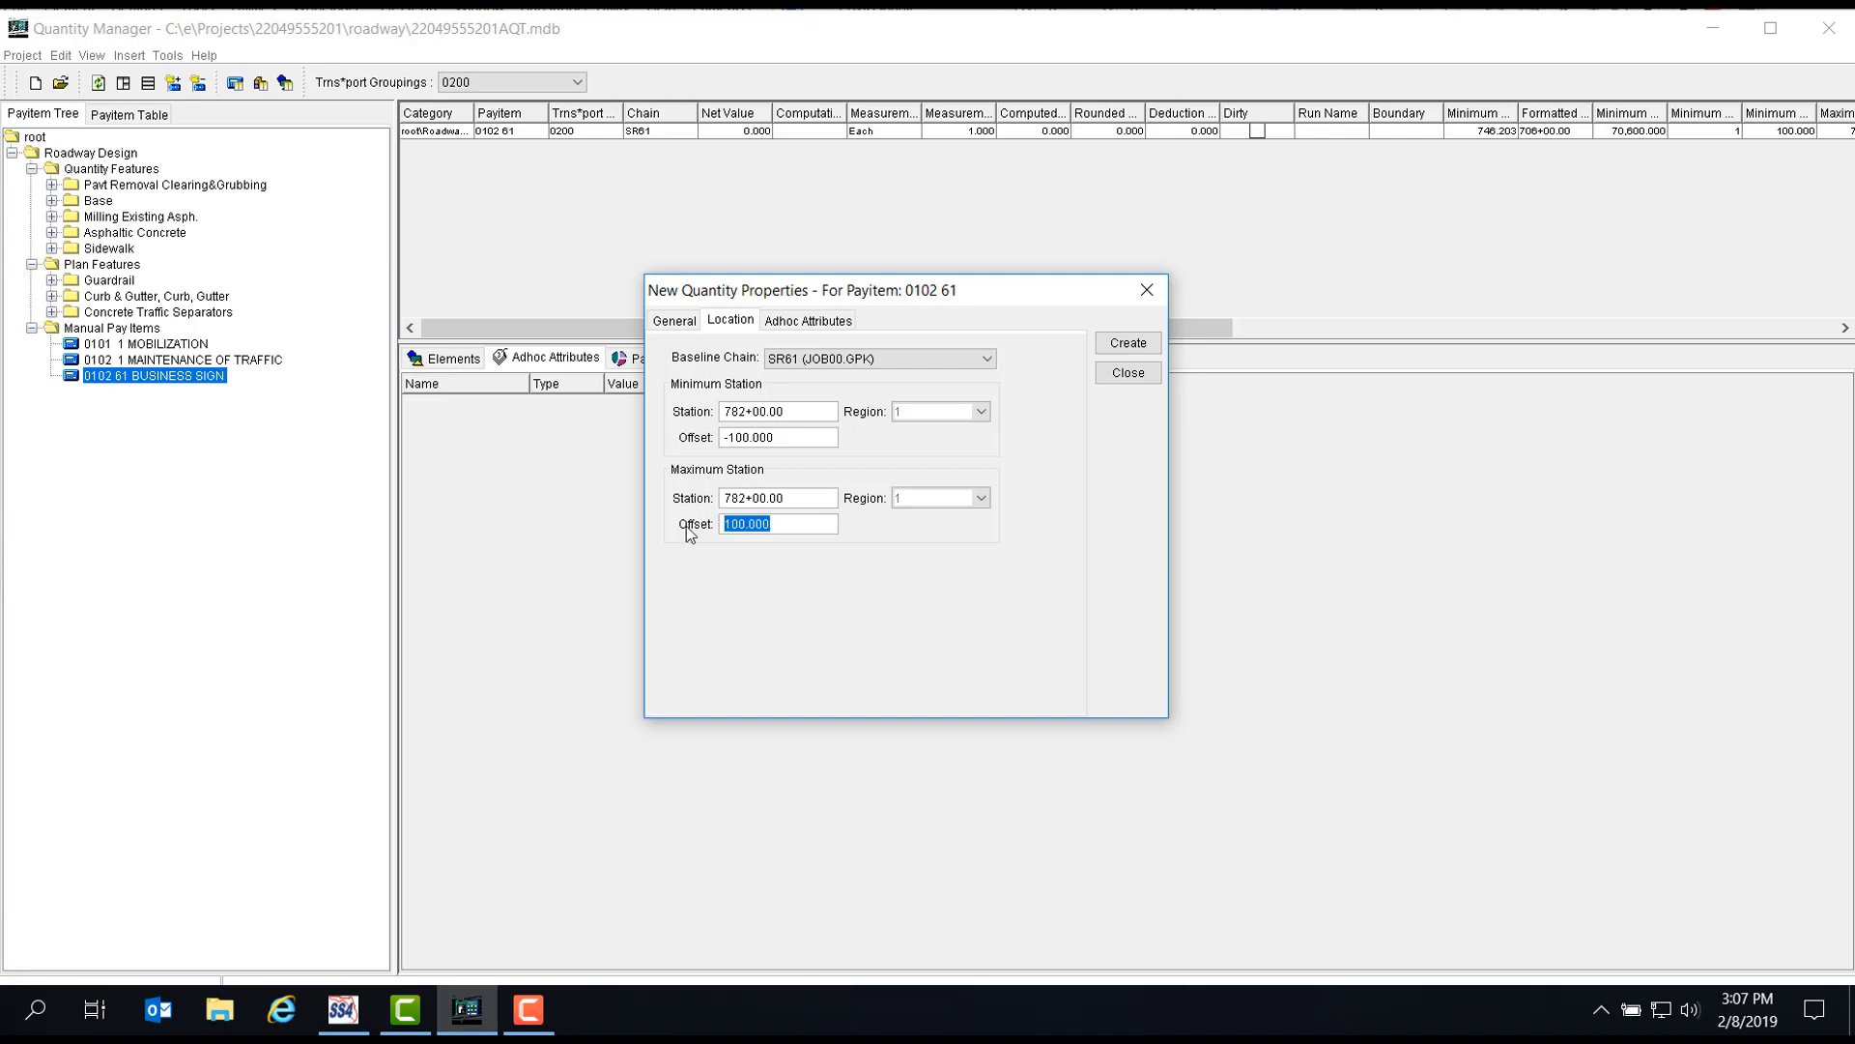
{"action": "type", "text": "-100.000"}
{"action": "left_click", "coordinate": [1124, 344]}
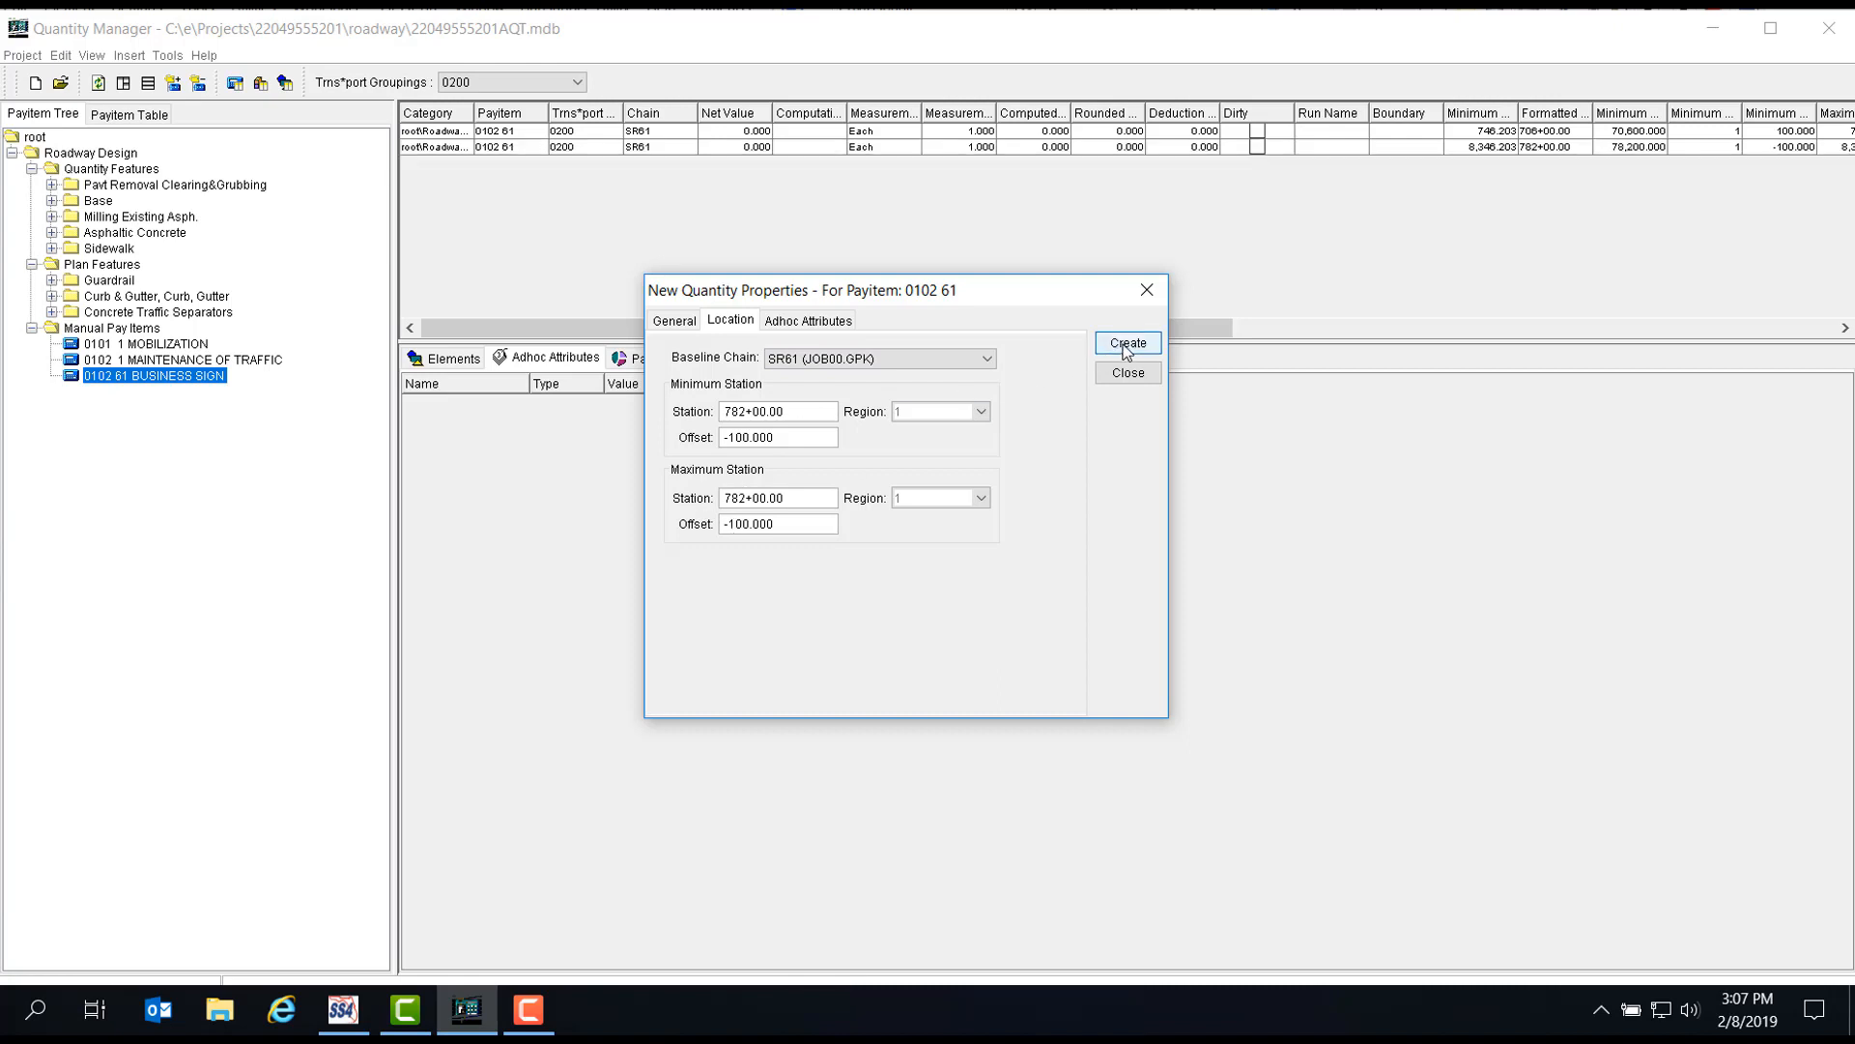
Set the minimum station of a third business sign quantity to 791+00.00 with offset 100.
{"action": "left_click", "coordinate": [798, 412]}
{"action": "left_click_drag", "start_coordinate": [798, 411], "coordinate": [642, 419]}
{"action": "type", "text": "791"}
{"action": "type", "text": "00"}
{"action": "key", "text": "Tab"}
{"action": "key", "text": "BackSpace"}
{"action": "key", "text": "BackSpace"}
{"action": "key", "text": "BackSpace"}
{"action": "key", "text": "BackSpace"}
{"action": "key", "text": "BackSpace"}
{"action": "key", "text": "BackSpace"}
{"action": "key", "text": "BackSpace"}
{"action": "type", "text": "100"}
{"action": "key", "text": "Tab"}
Set the maximum station to 791+00.00 with offset 100, create the third business sign quantity and close its properties.
{"action": "left_click_drag", "start_coordinate": [722, 498], "coordinate": [846, 502]}
{"action": "type", "text": "791+00.00"}
{"action": "left_click_drag", "start_coordinate": [788, 524], "coordinate": [647, 536]}
{"action": "type", "text": "100"}
{"action": "key", "text": "Tab"}
{"action": "left_click", "coordinate": [1122, 345]}
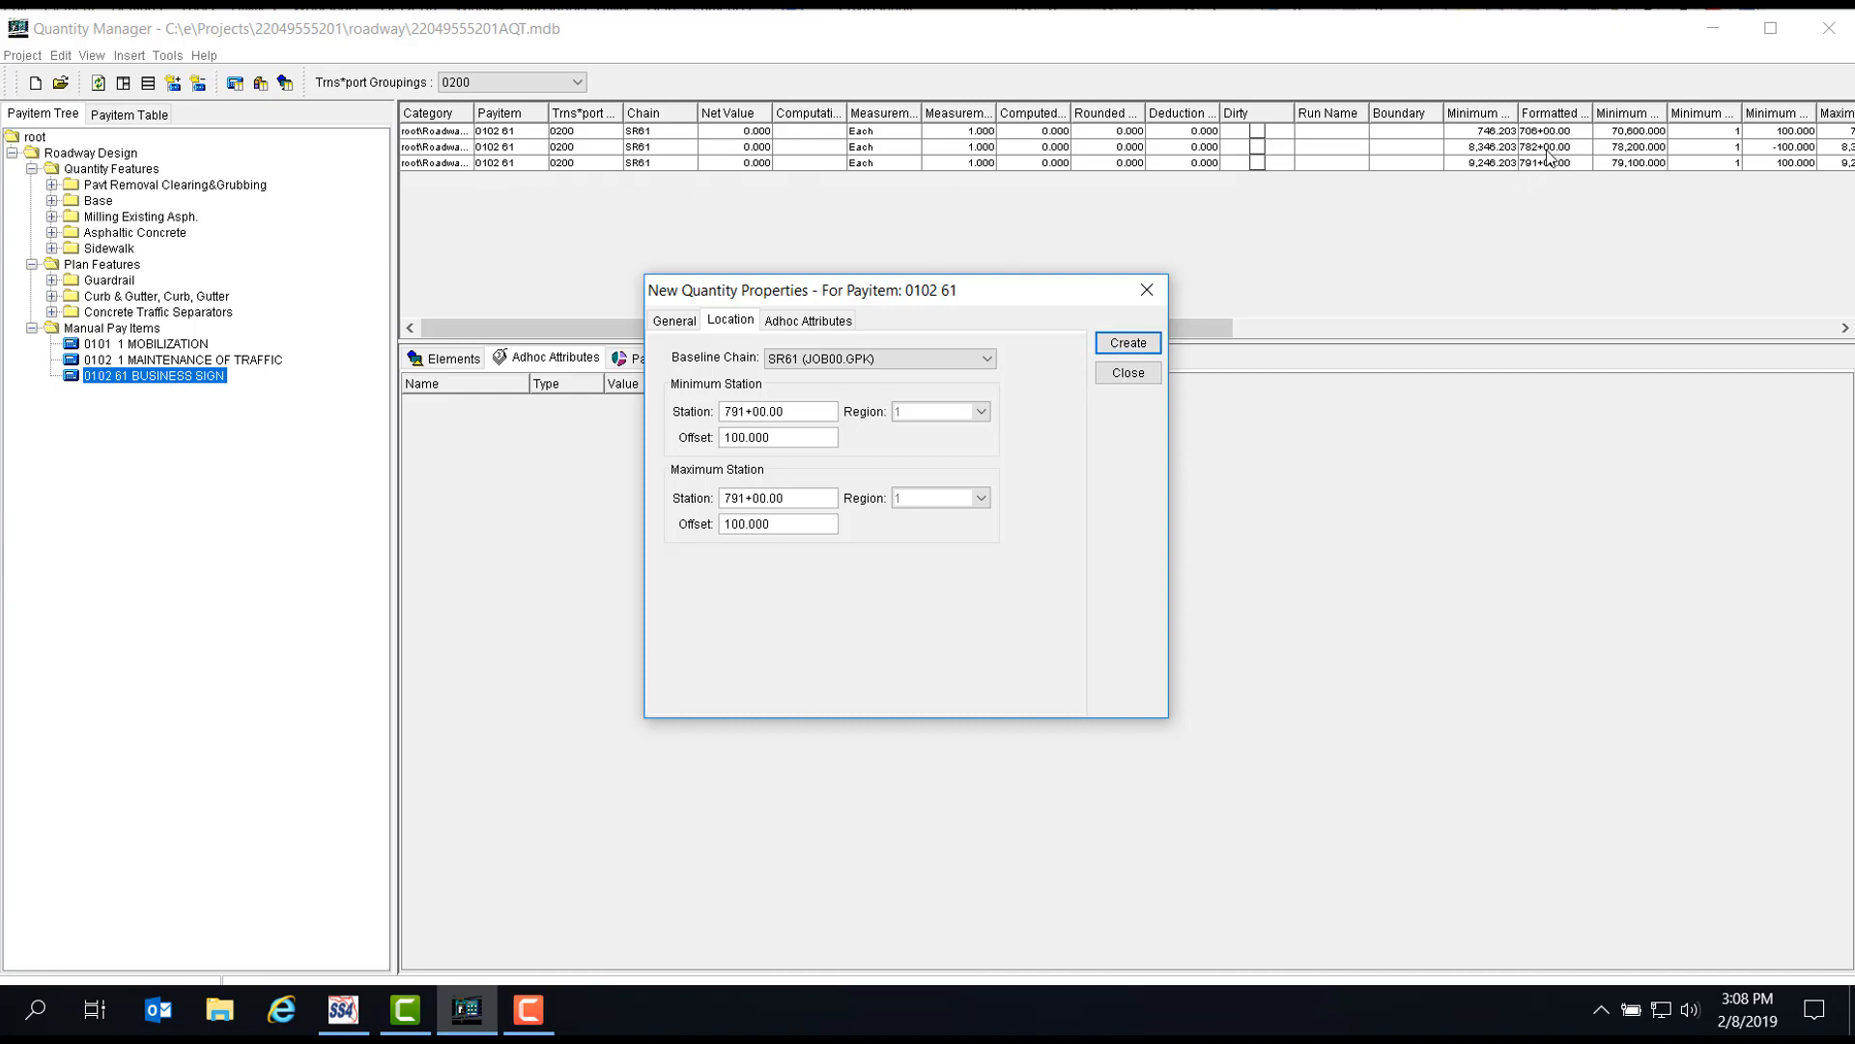
{"action": "left_click", "coordinate": [1147, 290]}
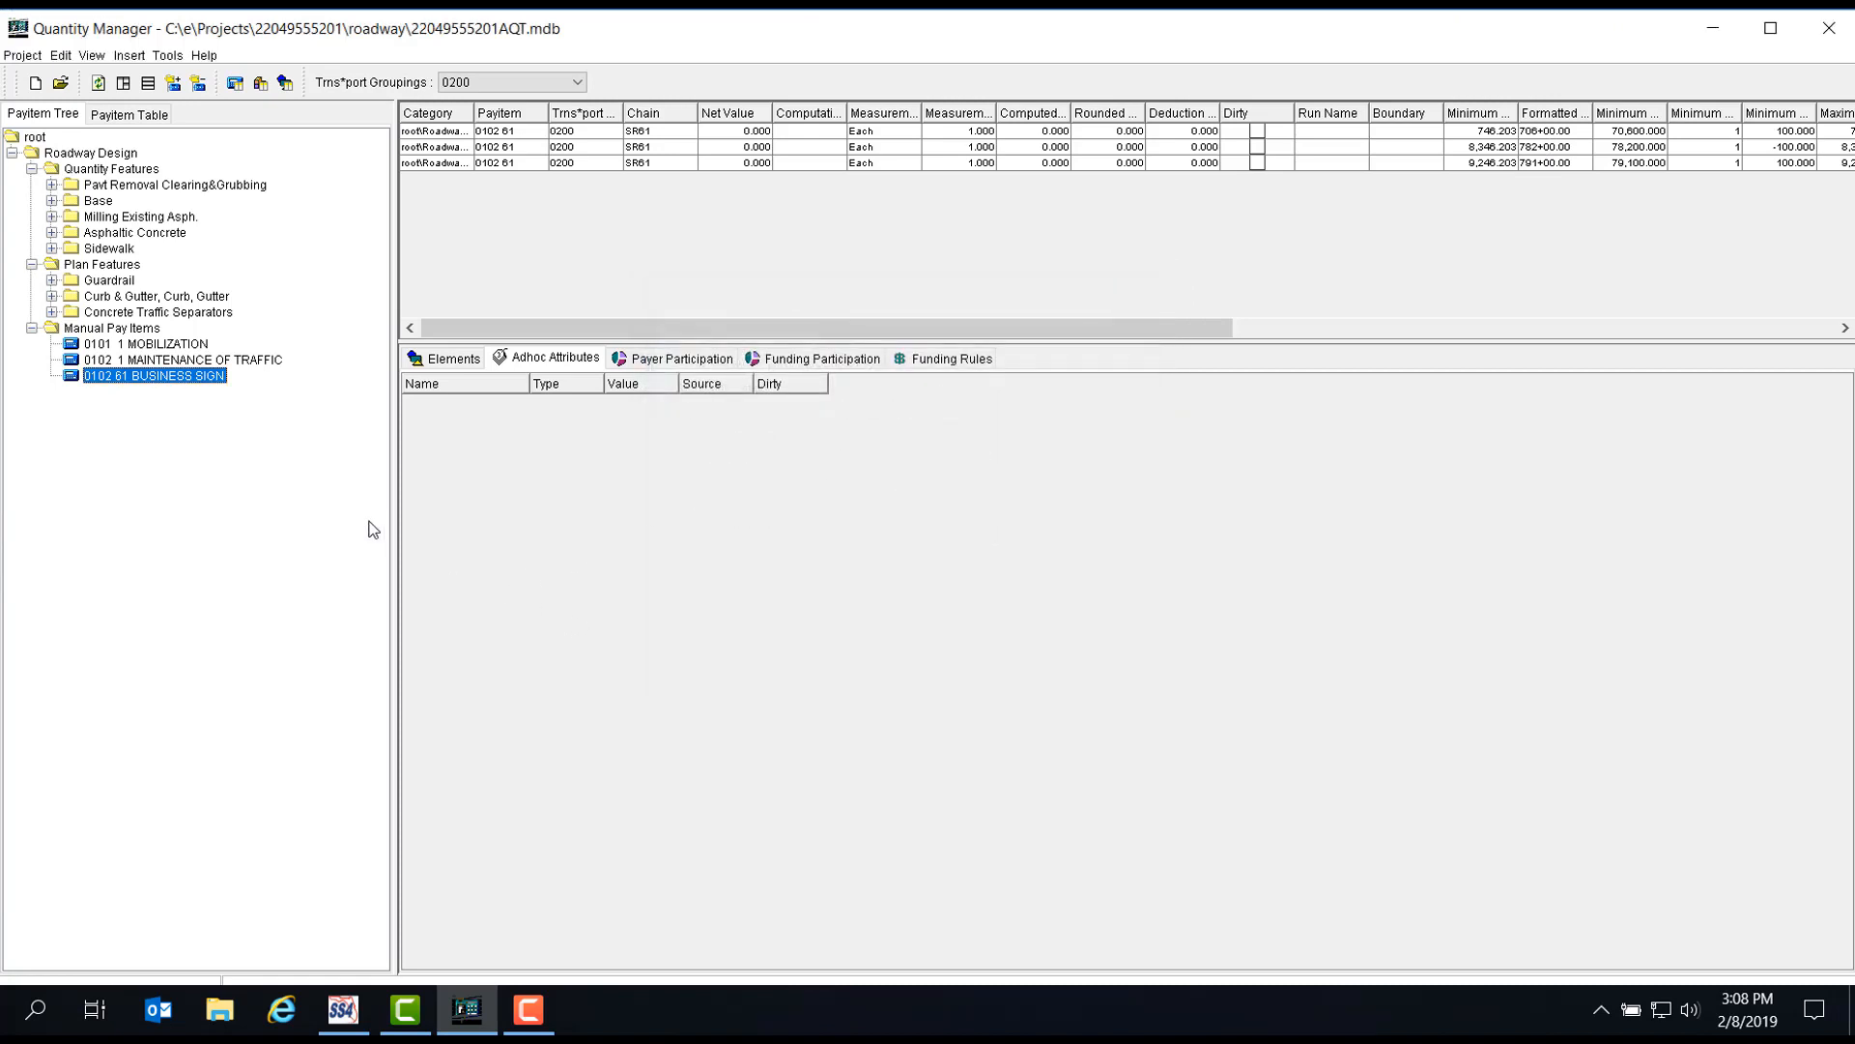
Start a new quantity for payitem 0334 1 52 in the Superpave Asphaltic Conc category under Asphaltic Concrete.
{"action": "left_click", "coordinate": [52, 233]}
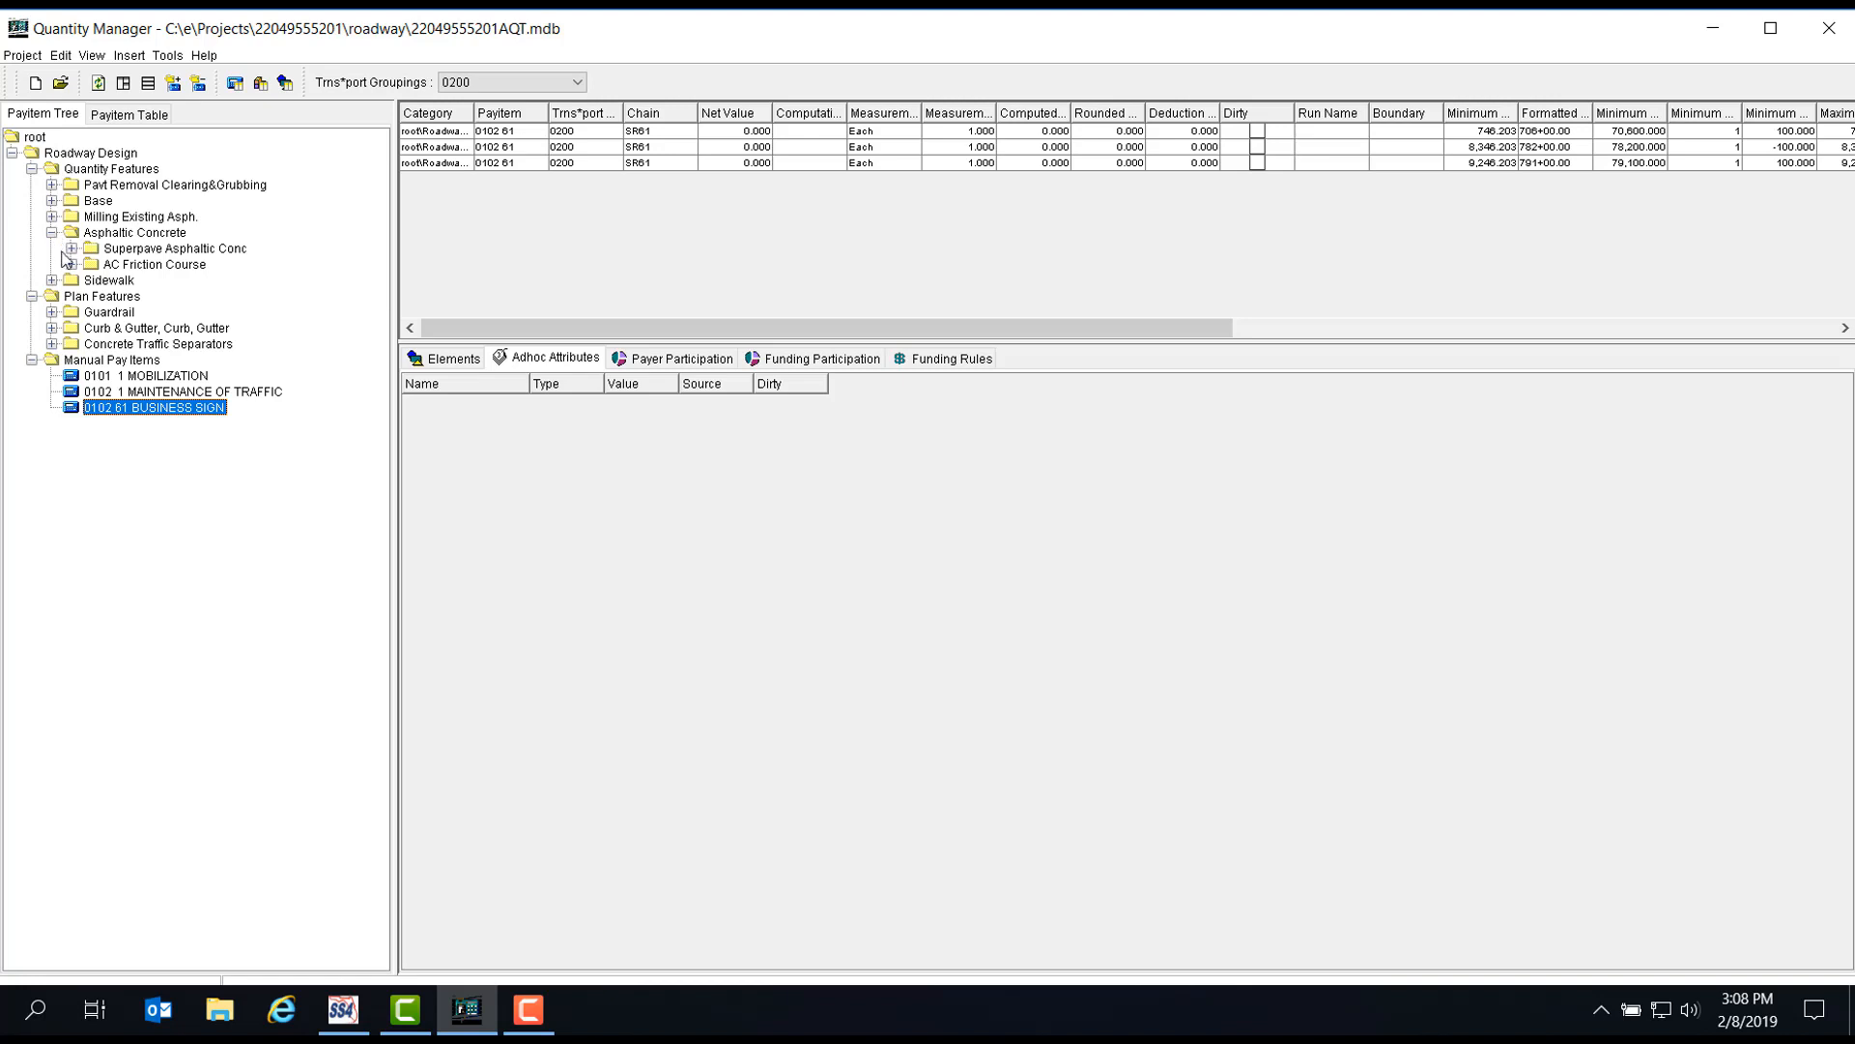
{"action": "left_click", "coordinate": [71, 249]}
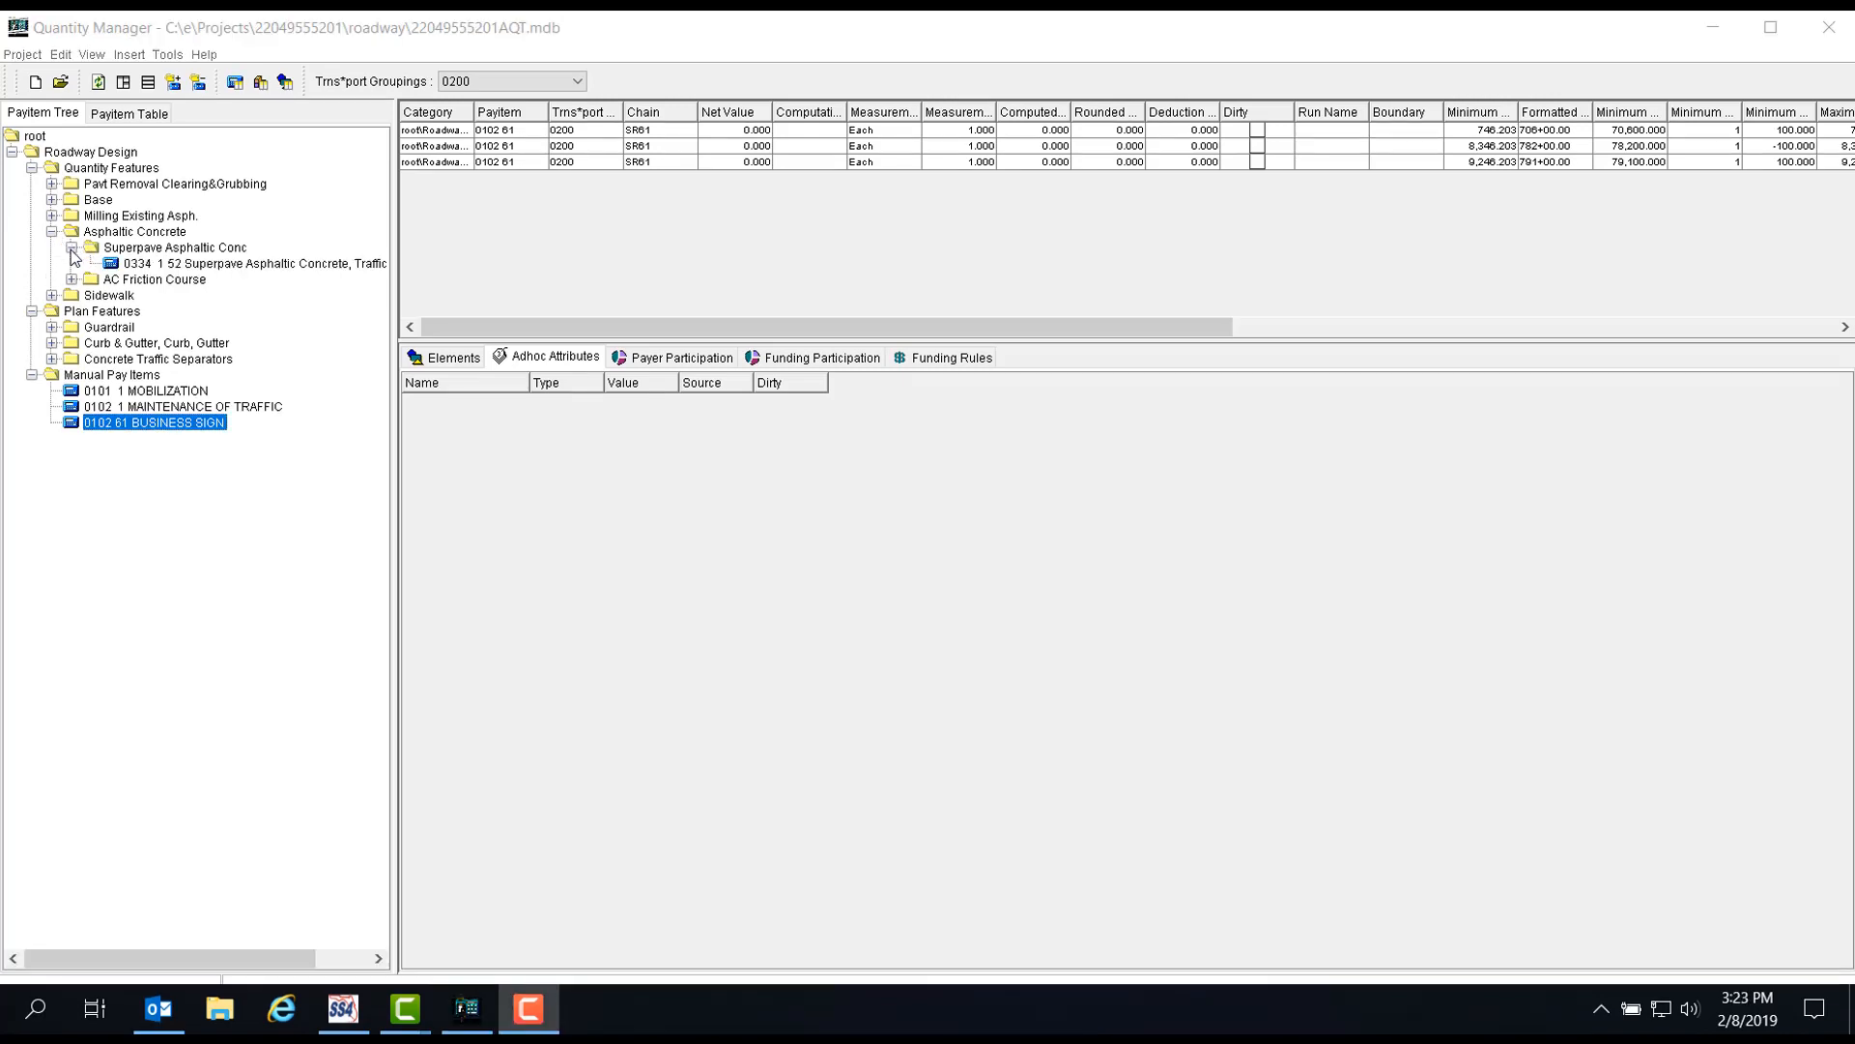
{"action": "left_click", "coordinate": [200, 264]}
{"action": "right_click", "coordinate": [290, 264]}
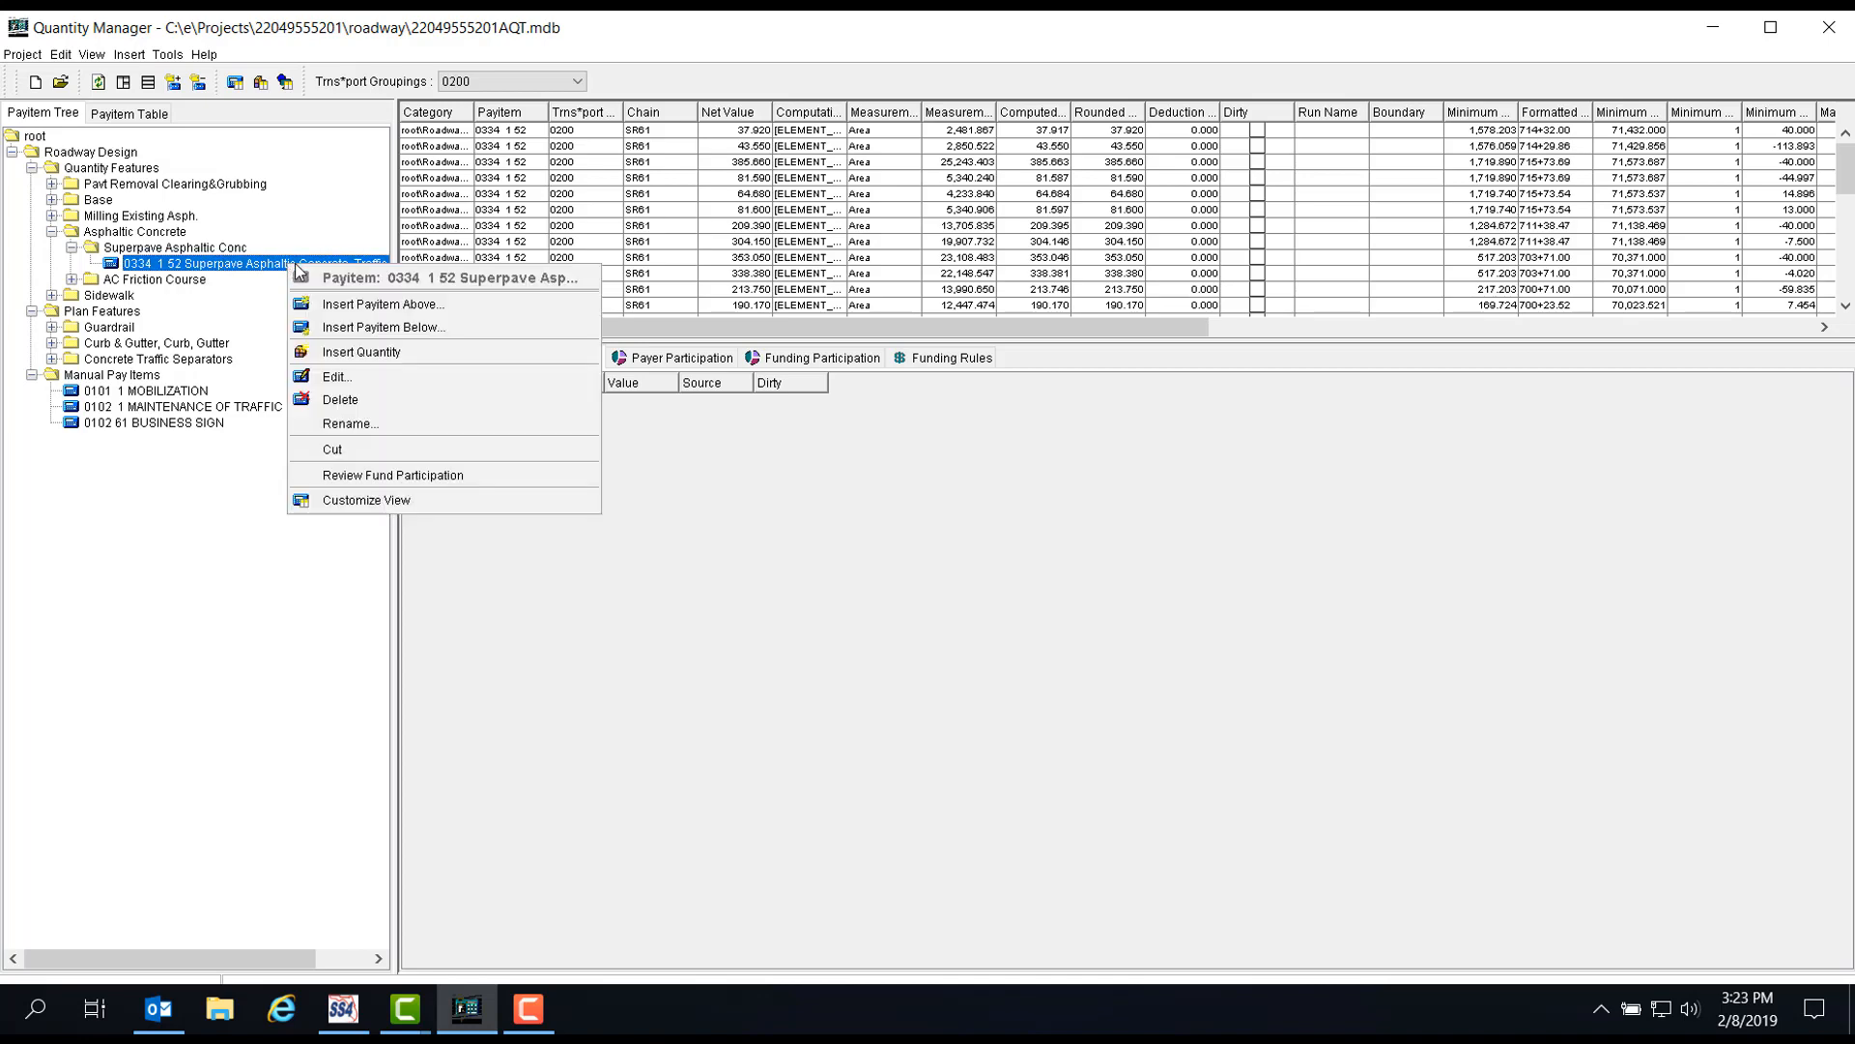
{"action": "left_click", "coordinate": [413, 358]}
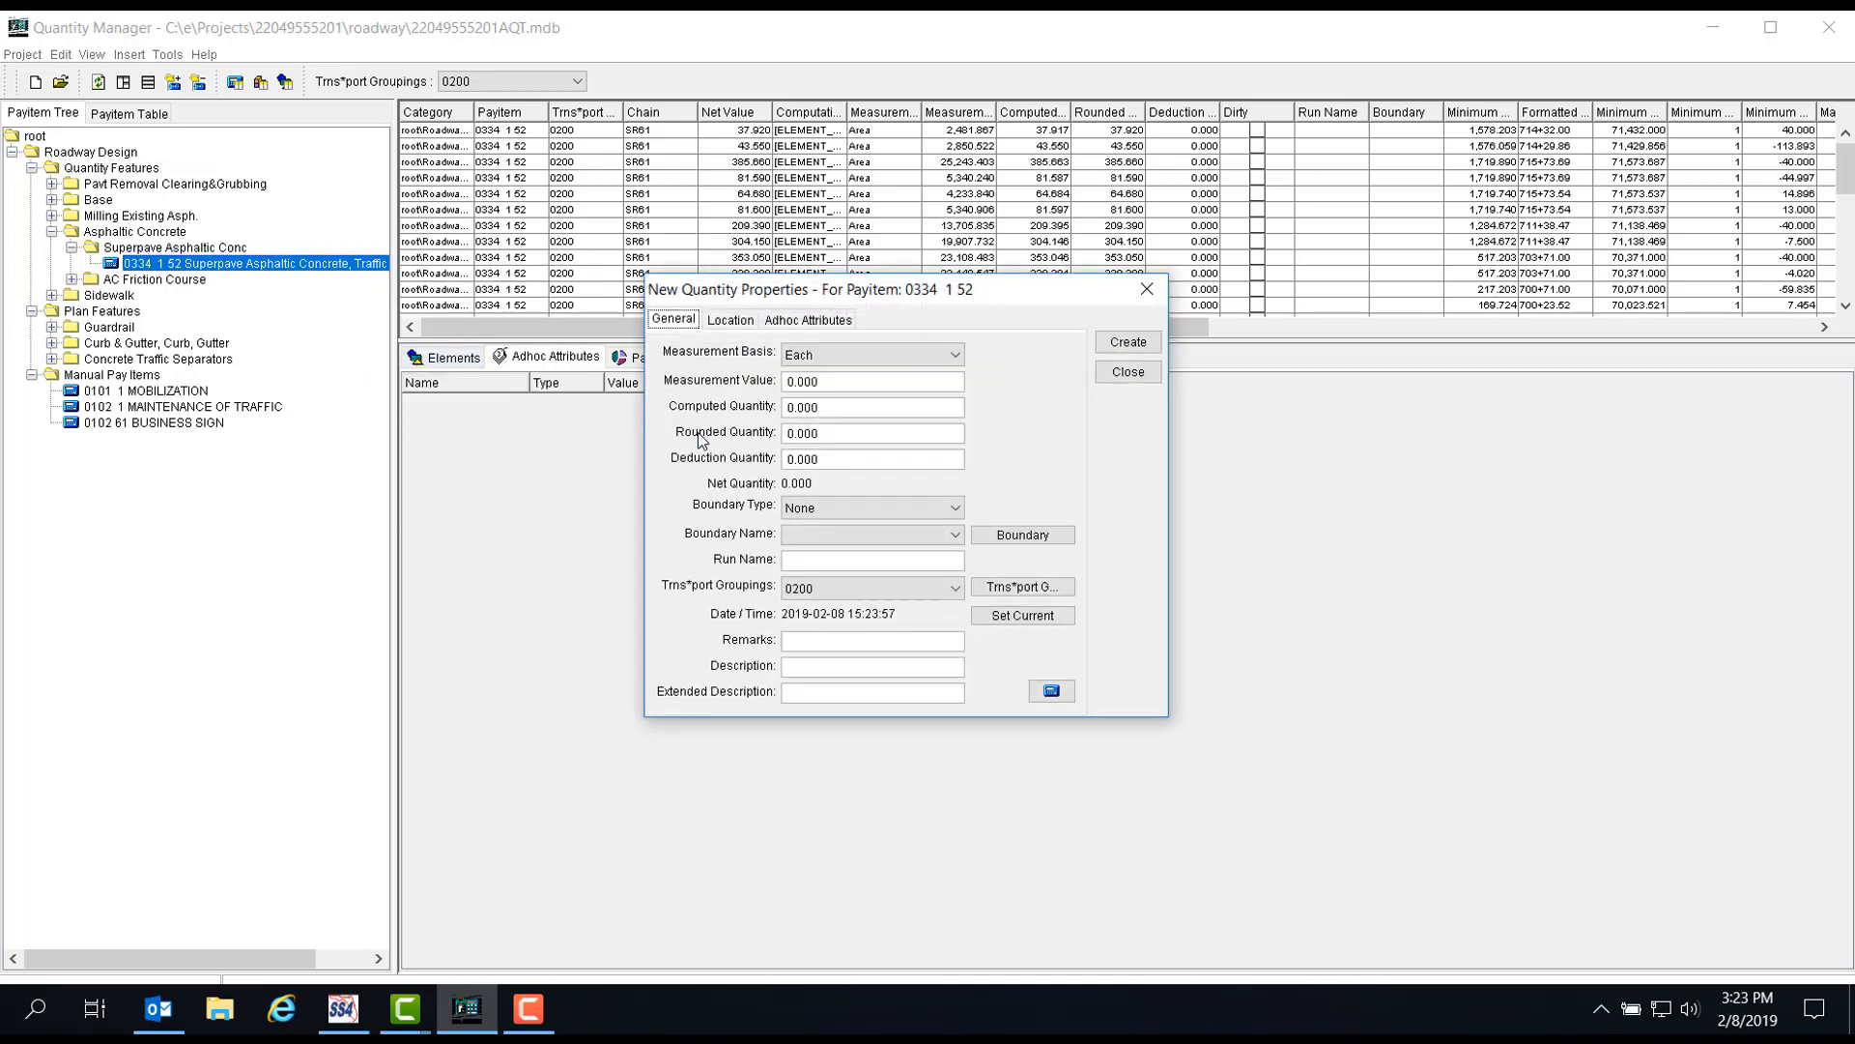
Set the Superpave quantity's measurement basis to Area, with measurement value and computed quantity both 5.26.
{"action": "left_click", "coordinate": [889, 360]}
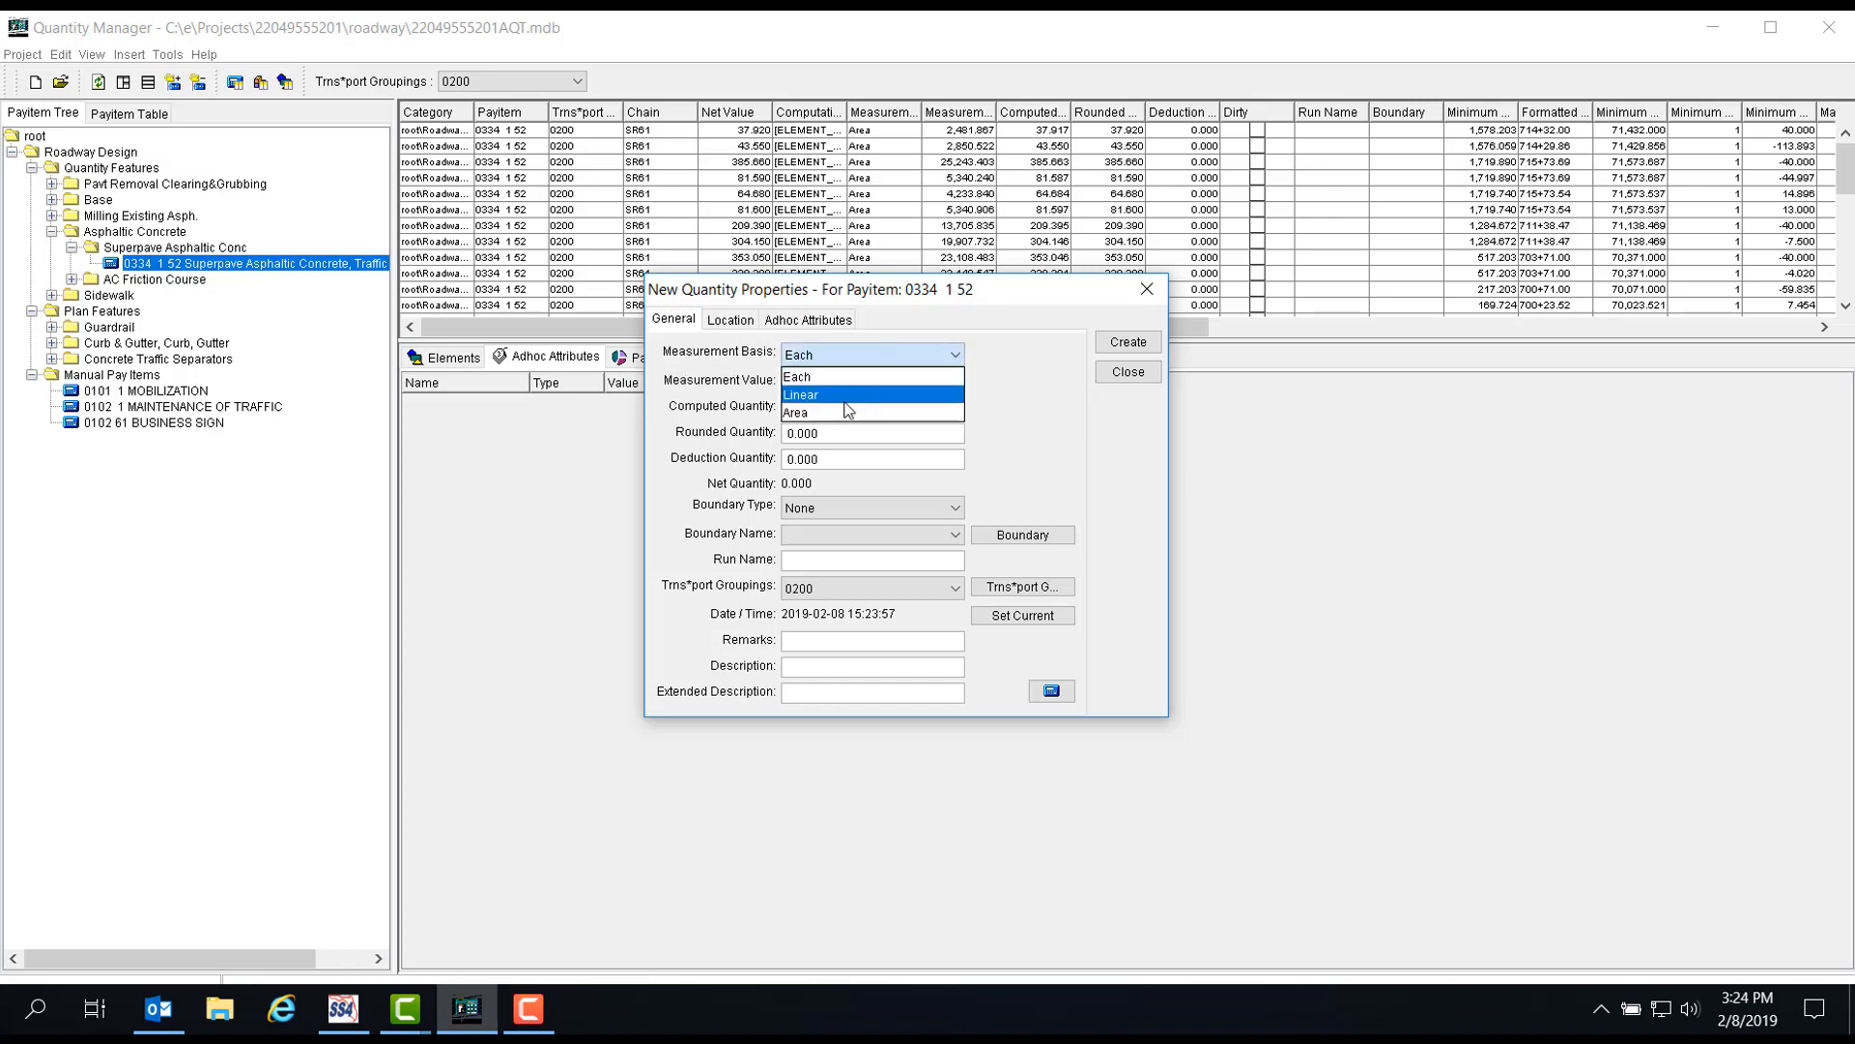
{"action": "left_click", "coordinate": [809, 414]}
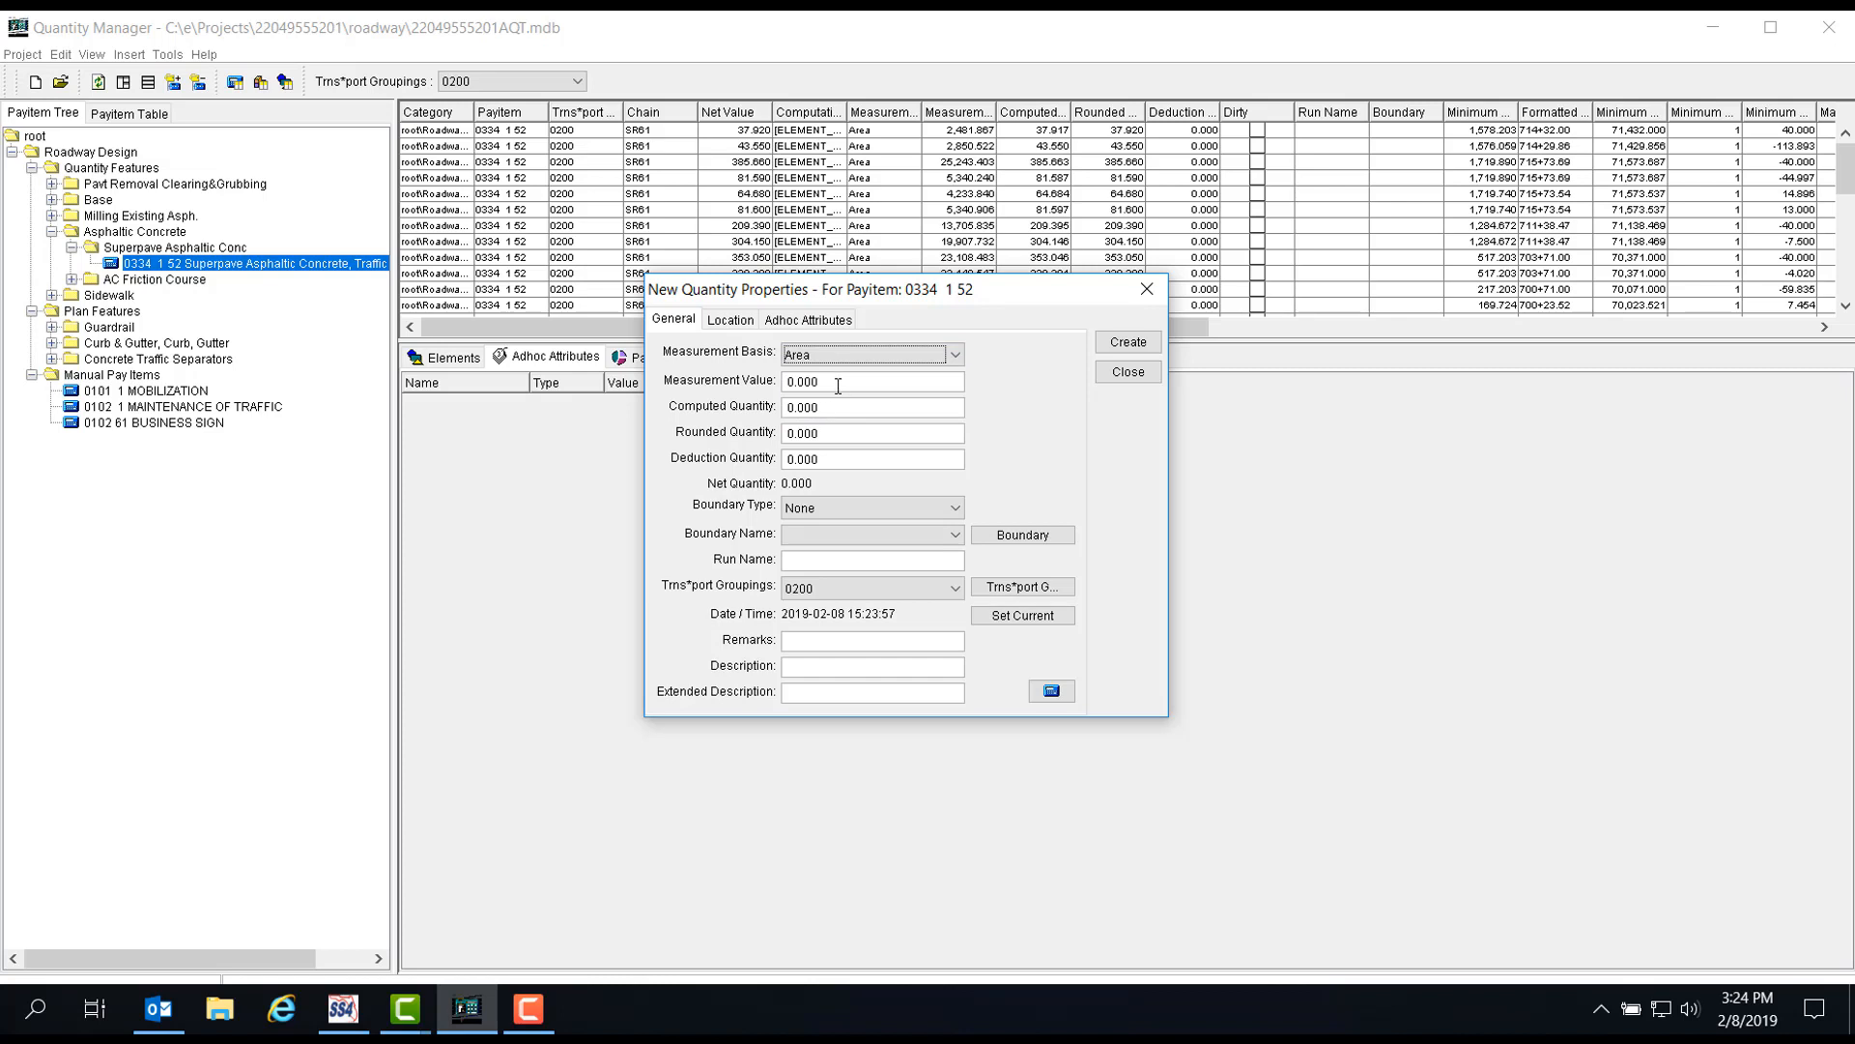
{"action": "left_click", "coordinate": [833, 385]}
{"action": "double_click", "coordinate": [857, 381]}
{"action": "type", "text": "5.26"}
{"action": "key", "text": "Tab"}
{"action": "type", "text": "5.26"}
{"action": "key", "text": "Tab"}
Assign baseline chain SR61 (JOB00.GPK) as the location of the Superpave quantity.
{"action": "left_click", "coordinate": [730, 319]}
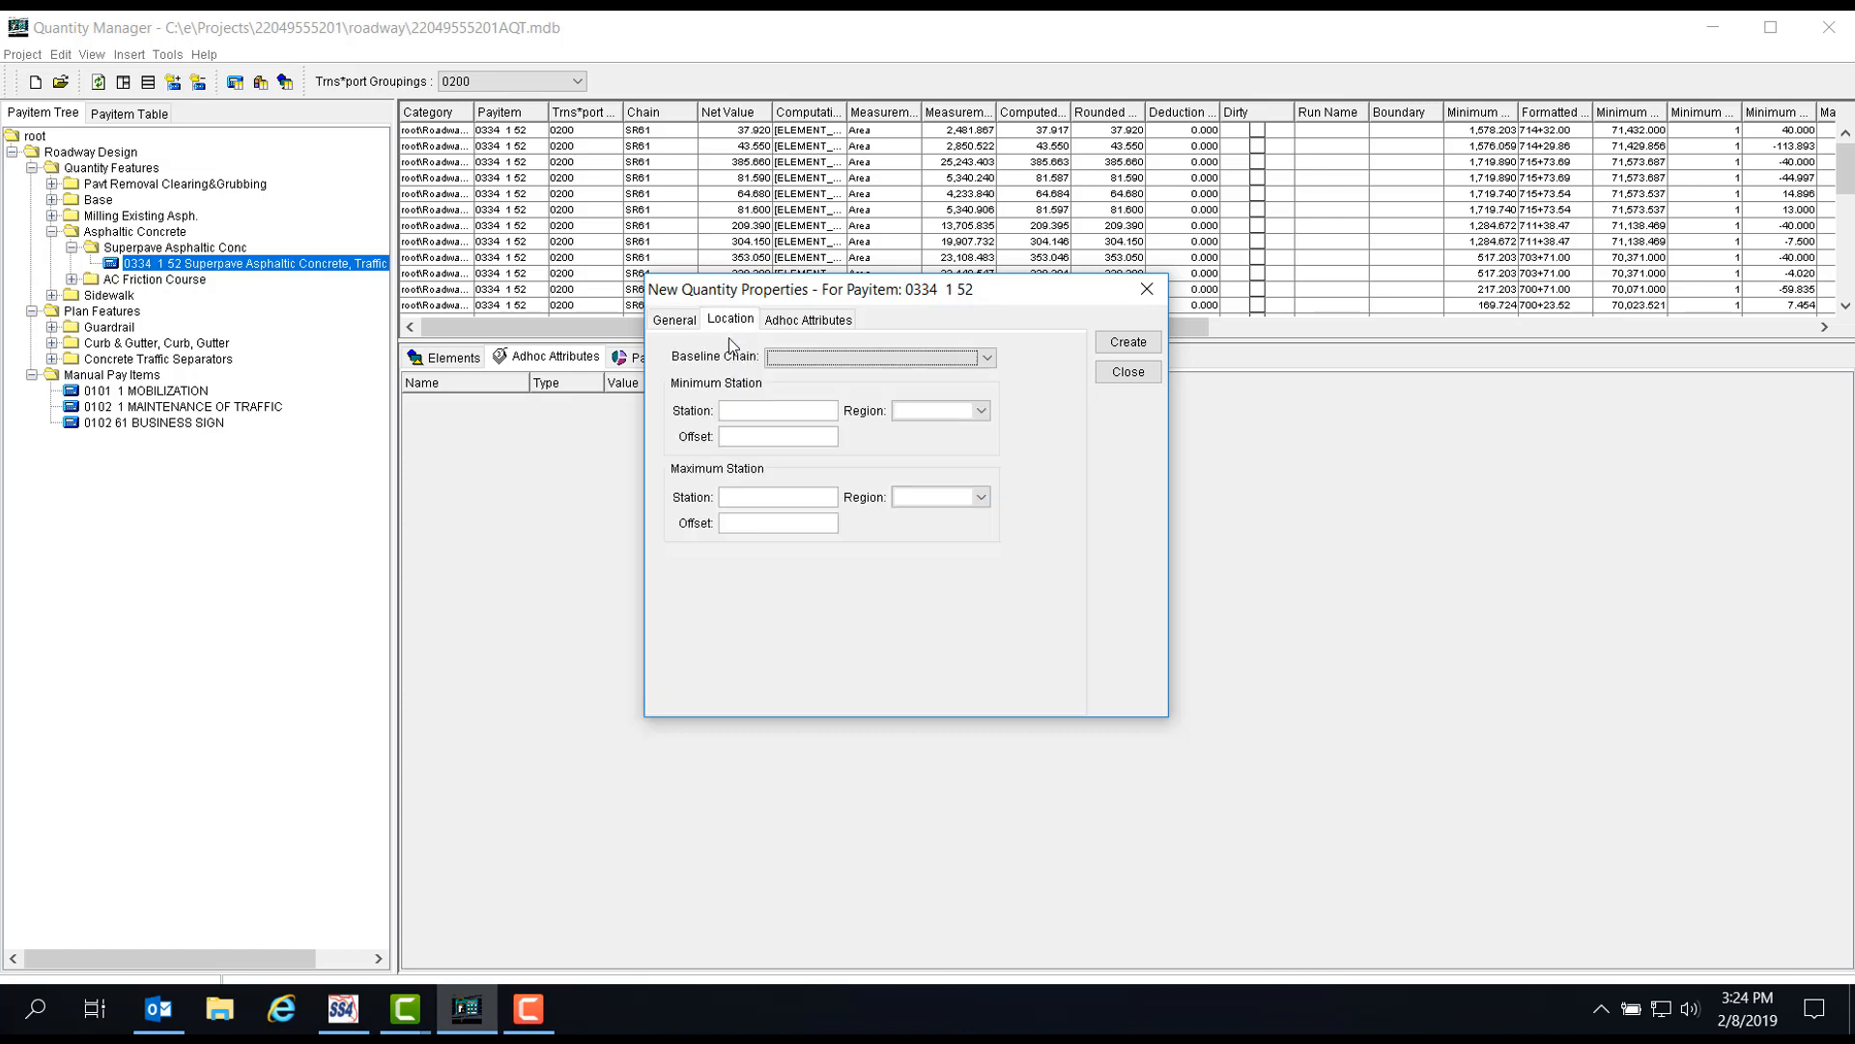
{"action": "left_click", "coordinate": [986, 357]}
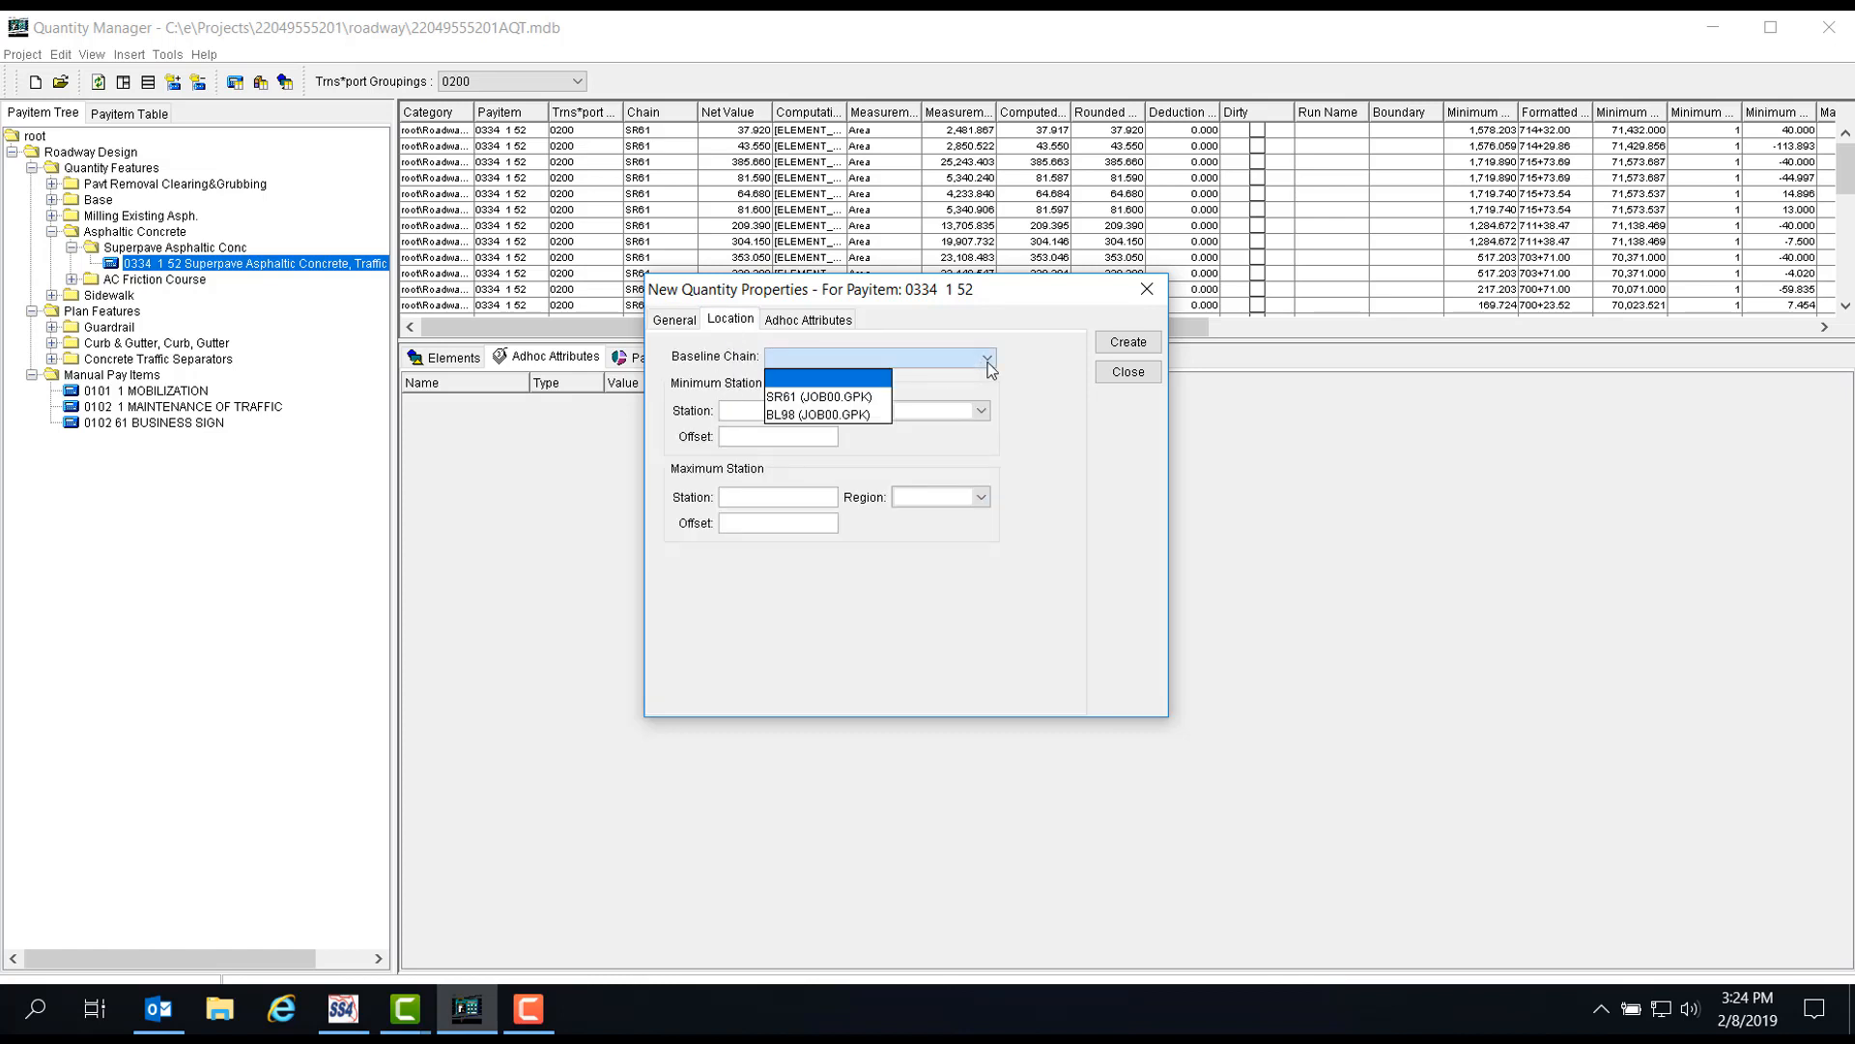
{"action": "left_click", "coordinate": [837, 404]}
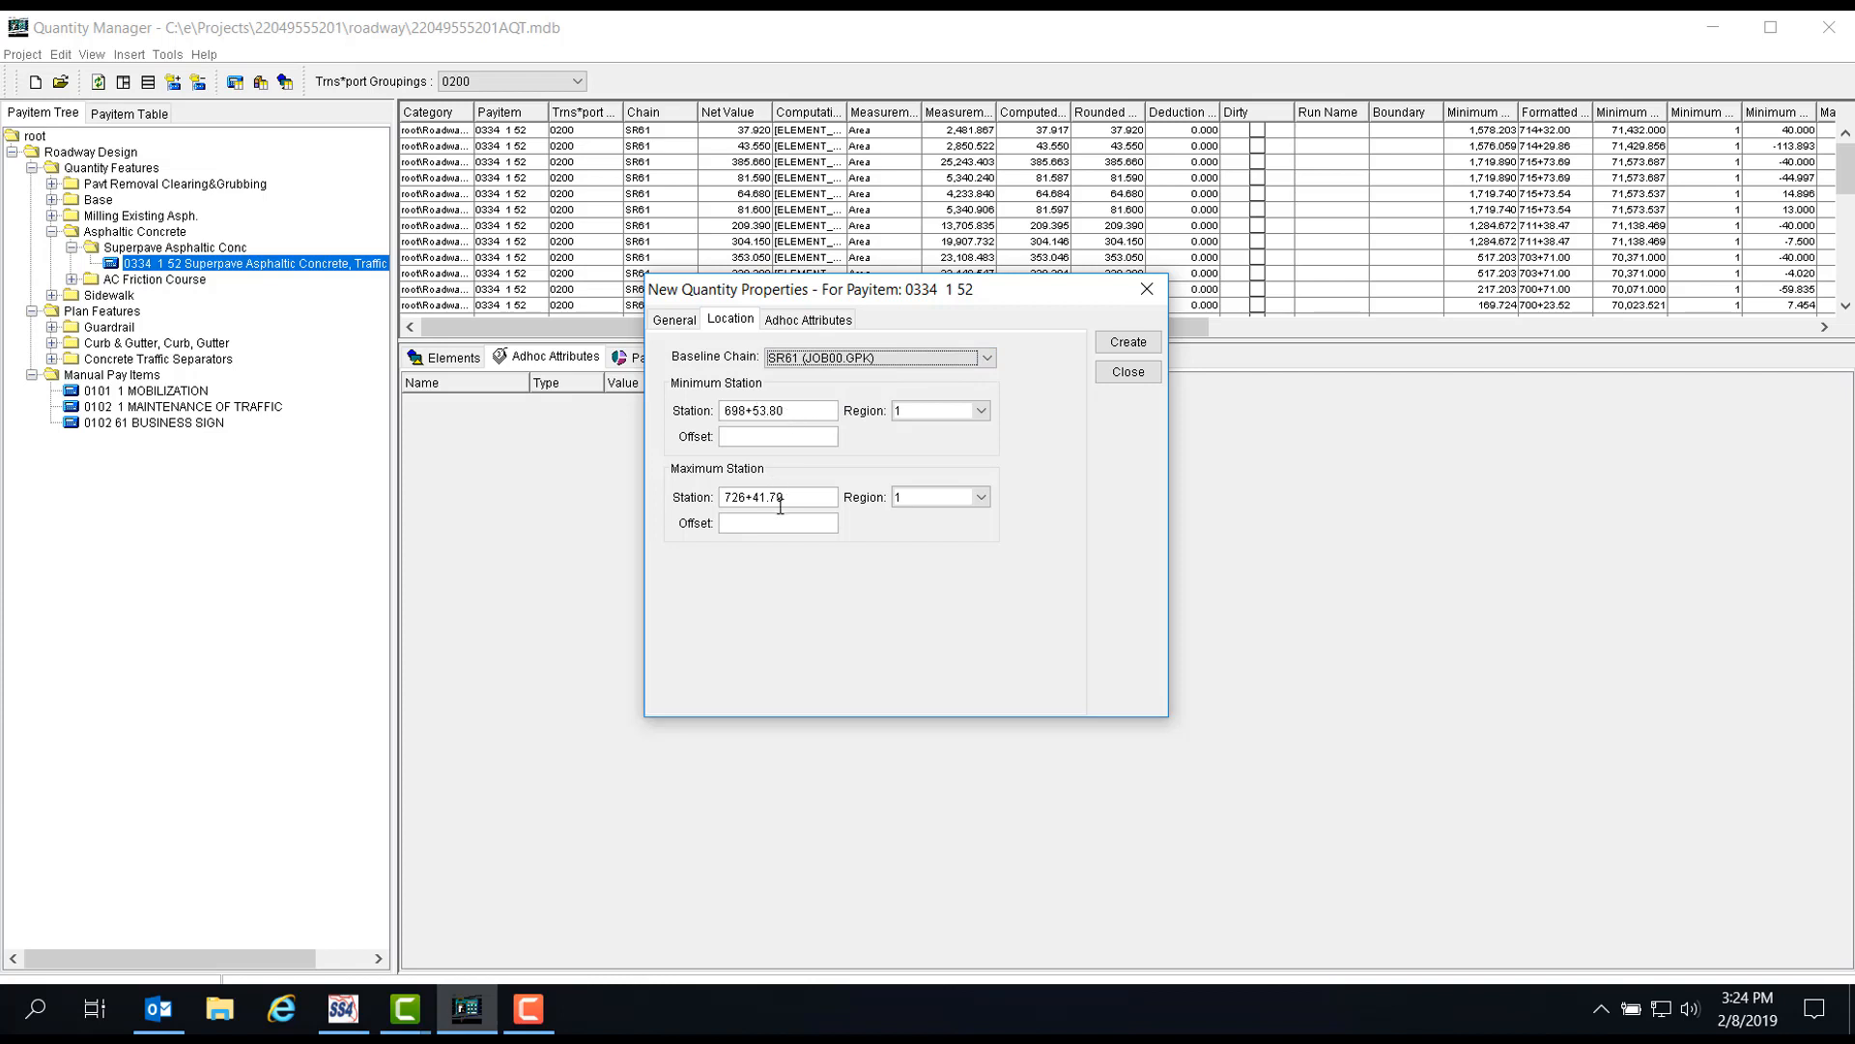
Add six new ad hoc attributes to the Superpave quantity.
{"action": "left_click", "coordinate": [792, 321]}
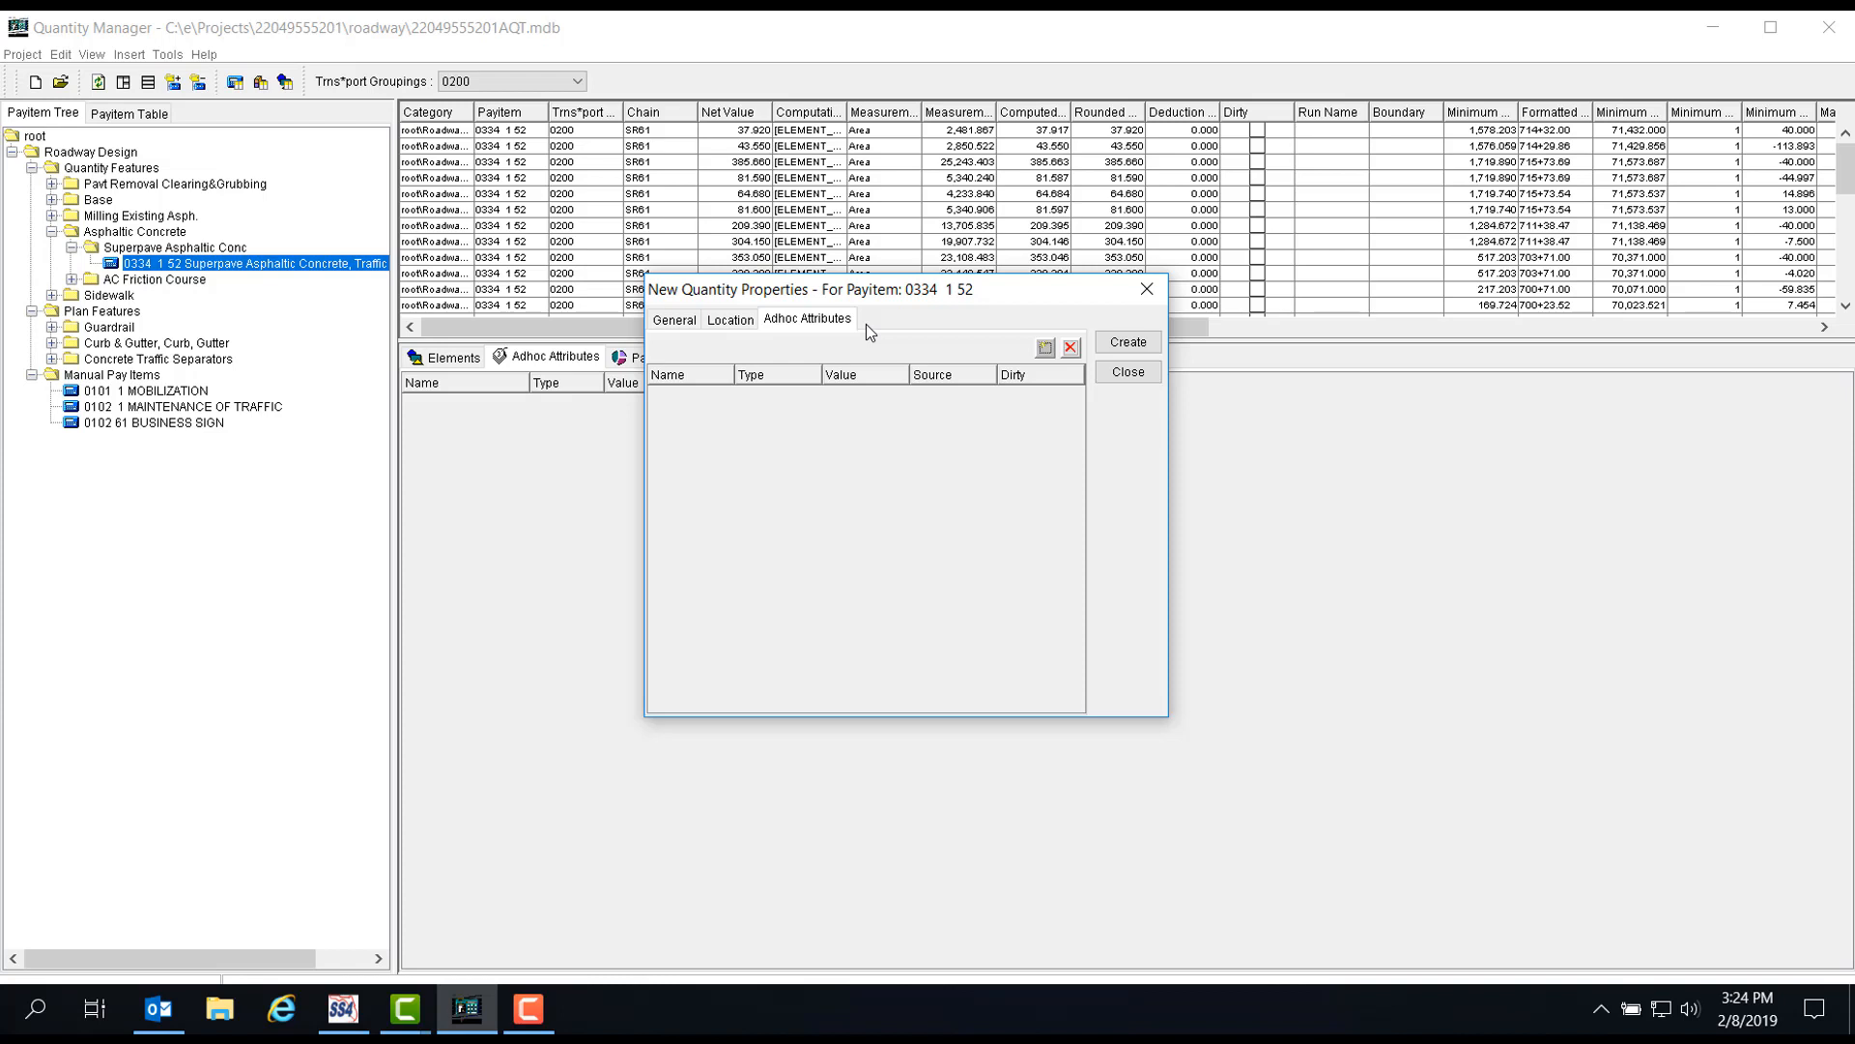
{"action": "left_click", "coordinate": [1044, 348]}
{"action": "left_click", "coordinate": [1044, 348]}
{"action": "left_click", "coordinate": [1045, 347]}
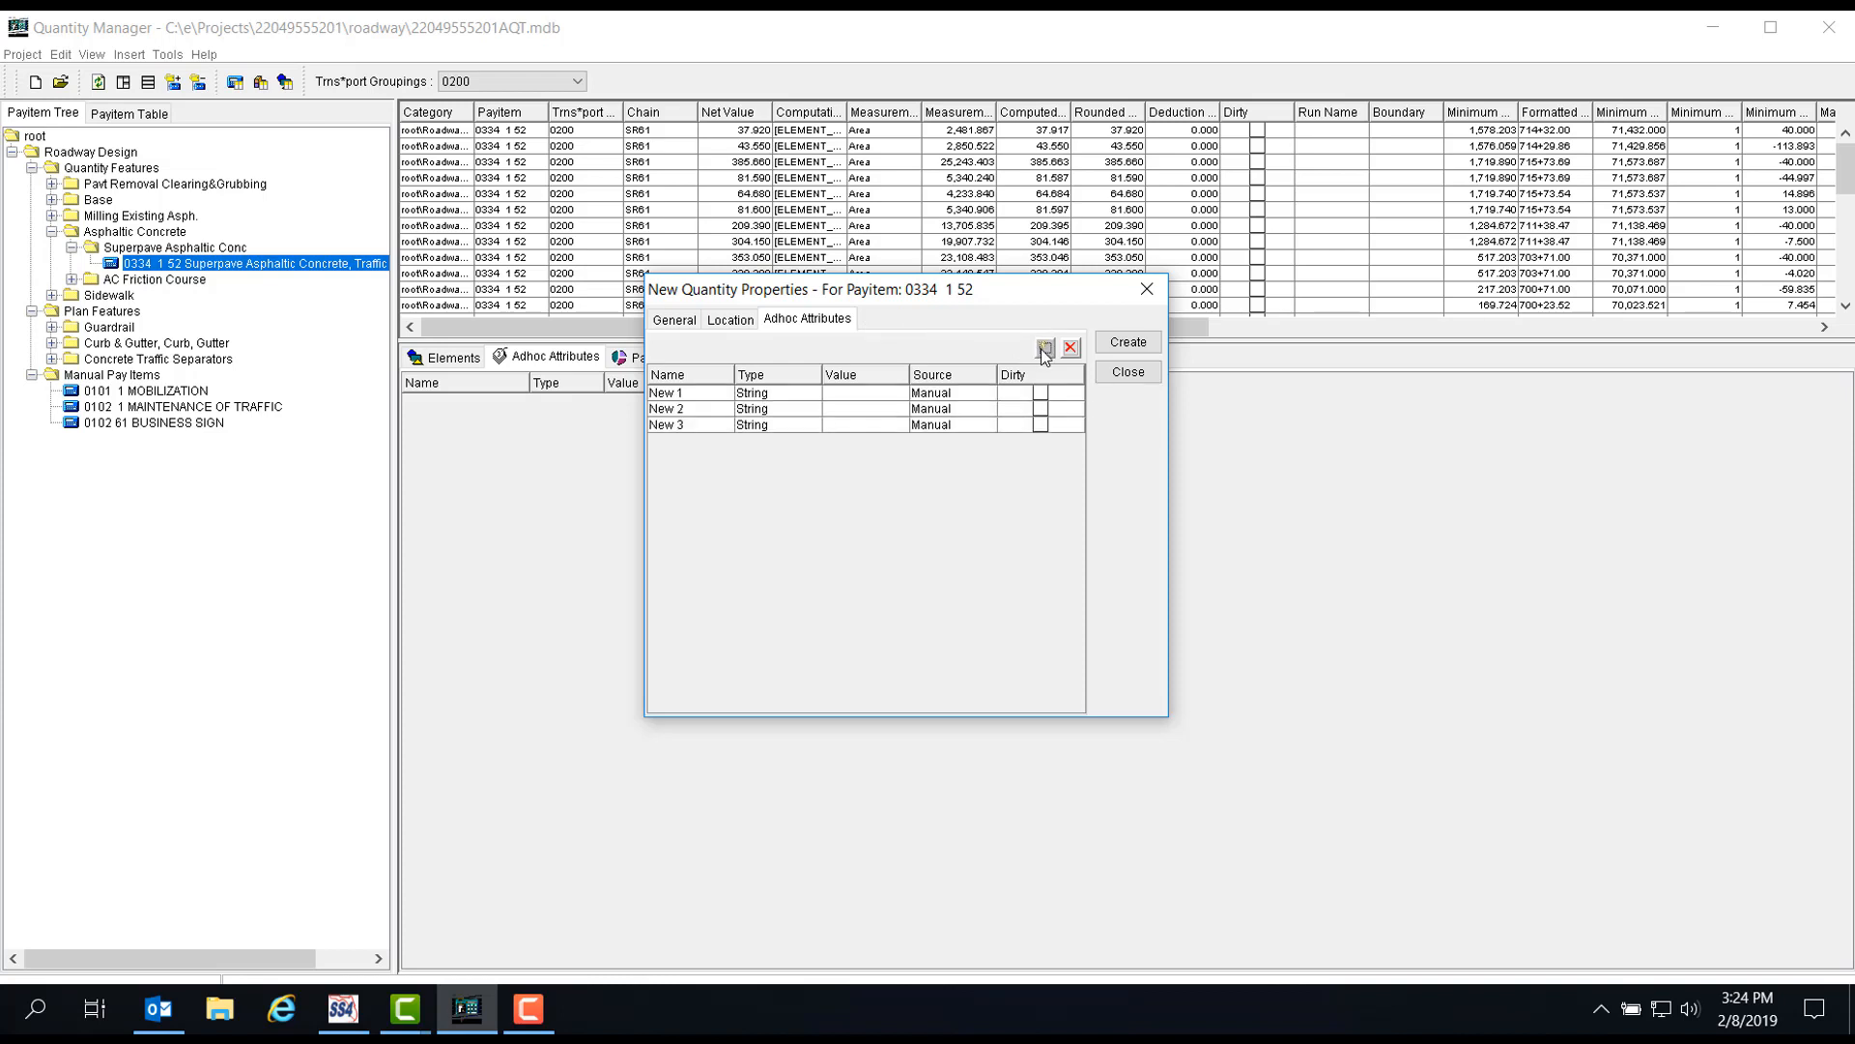
{"action": "left_click", "coordinate": [1045, 348]}
{"action": "left_click", "coordinate": [1045, 348]}
{"action": "left_click", "coordinate": [1045, 348]}
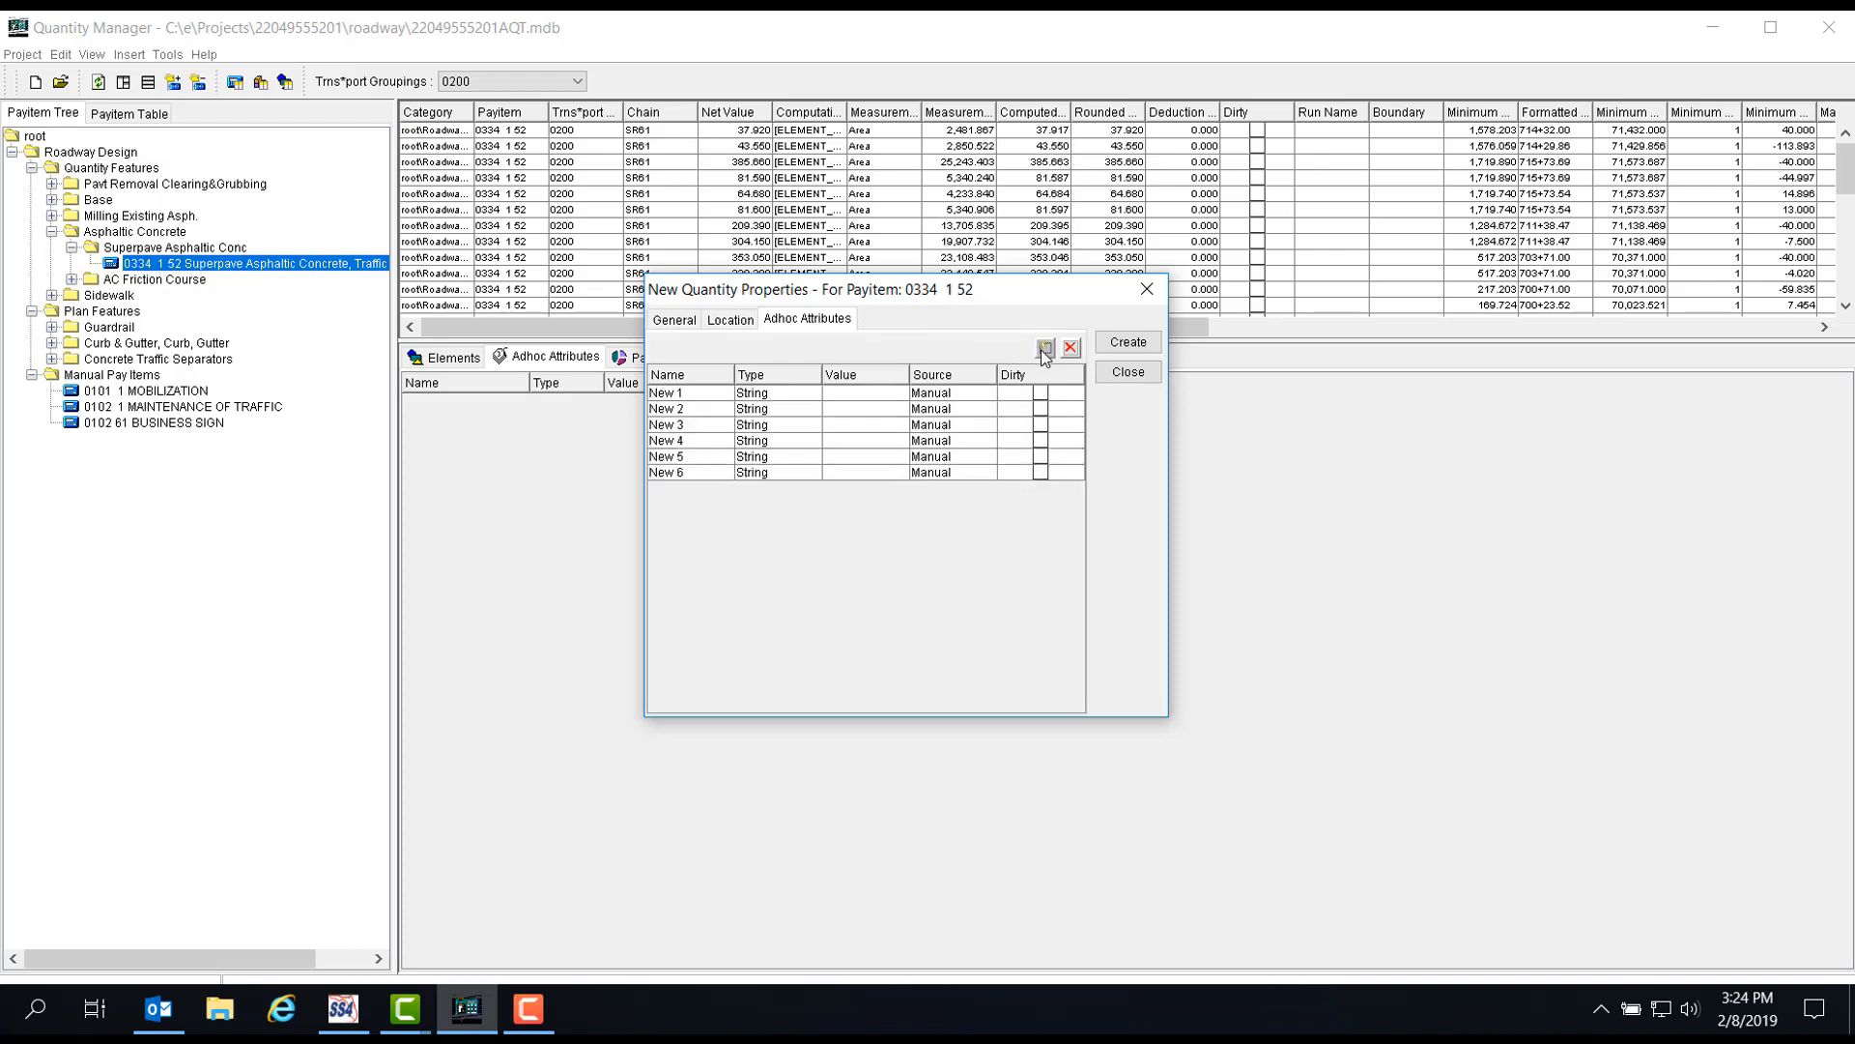
Widen the Name column and rename the first new ad hoc attribute Lift.
{"action": "left_click_drag", "start_coordinate": [734, 375], "coordinate": [765, 375]}
{"action": "left_click", "coordinate": [702, 398]}
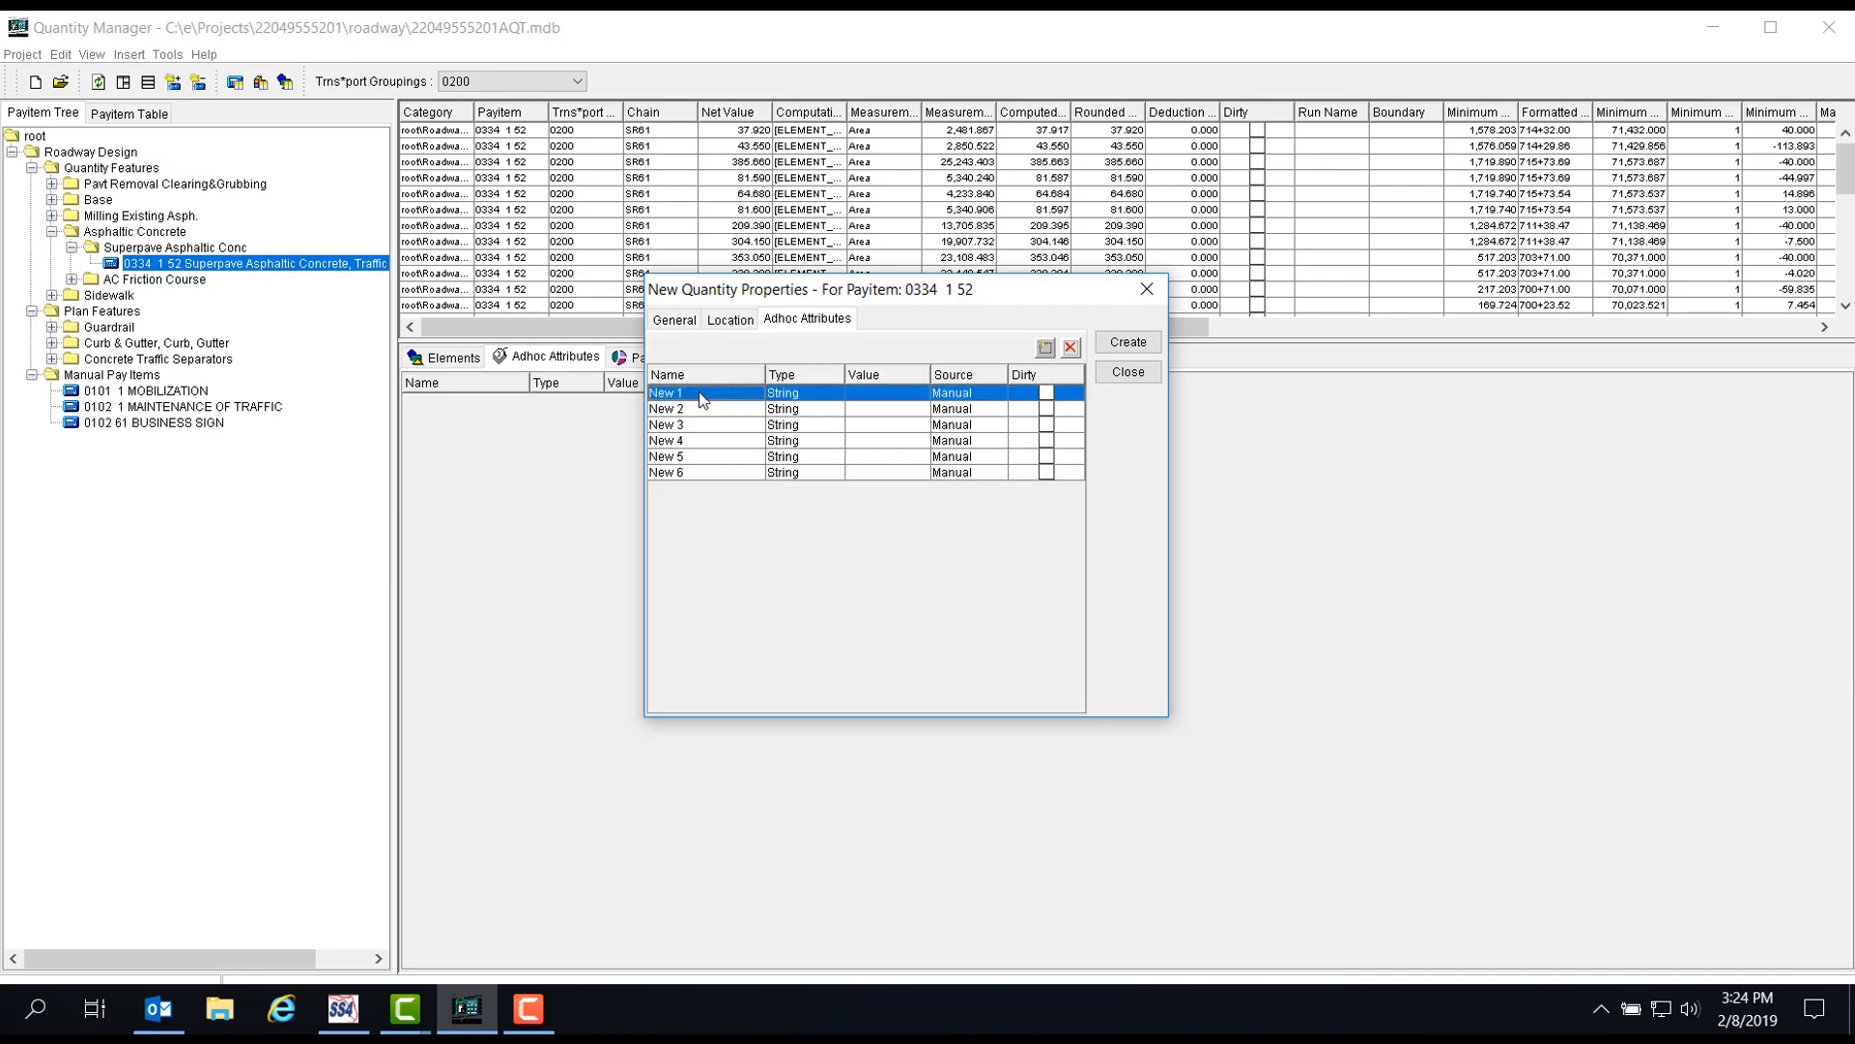
{"action": "left_click", "coordinate": [697, 392]}
{"action": "left_click_drag", "start_coordinate": [695, 392], "coordinate": [630, 397]}
{"action": "type", "text": "Lift"}
{"action": "key", "text": "Return"}
Rename the second ad hoc attribute, New 2, as DESIGN NOTES.
{"action": "left_click", "coordinate": [700, 410]}
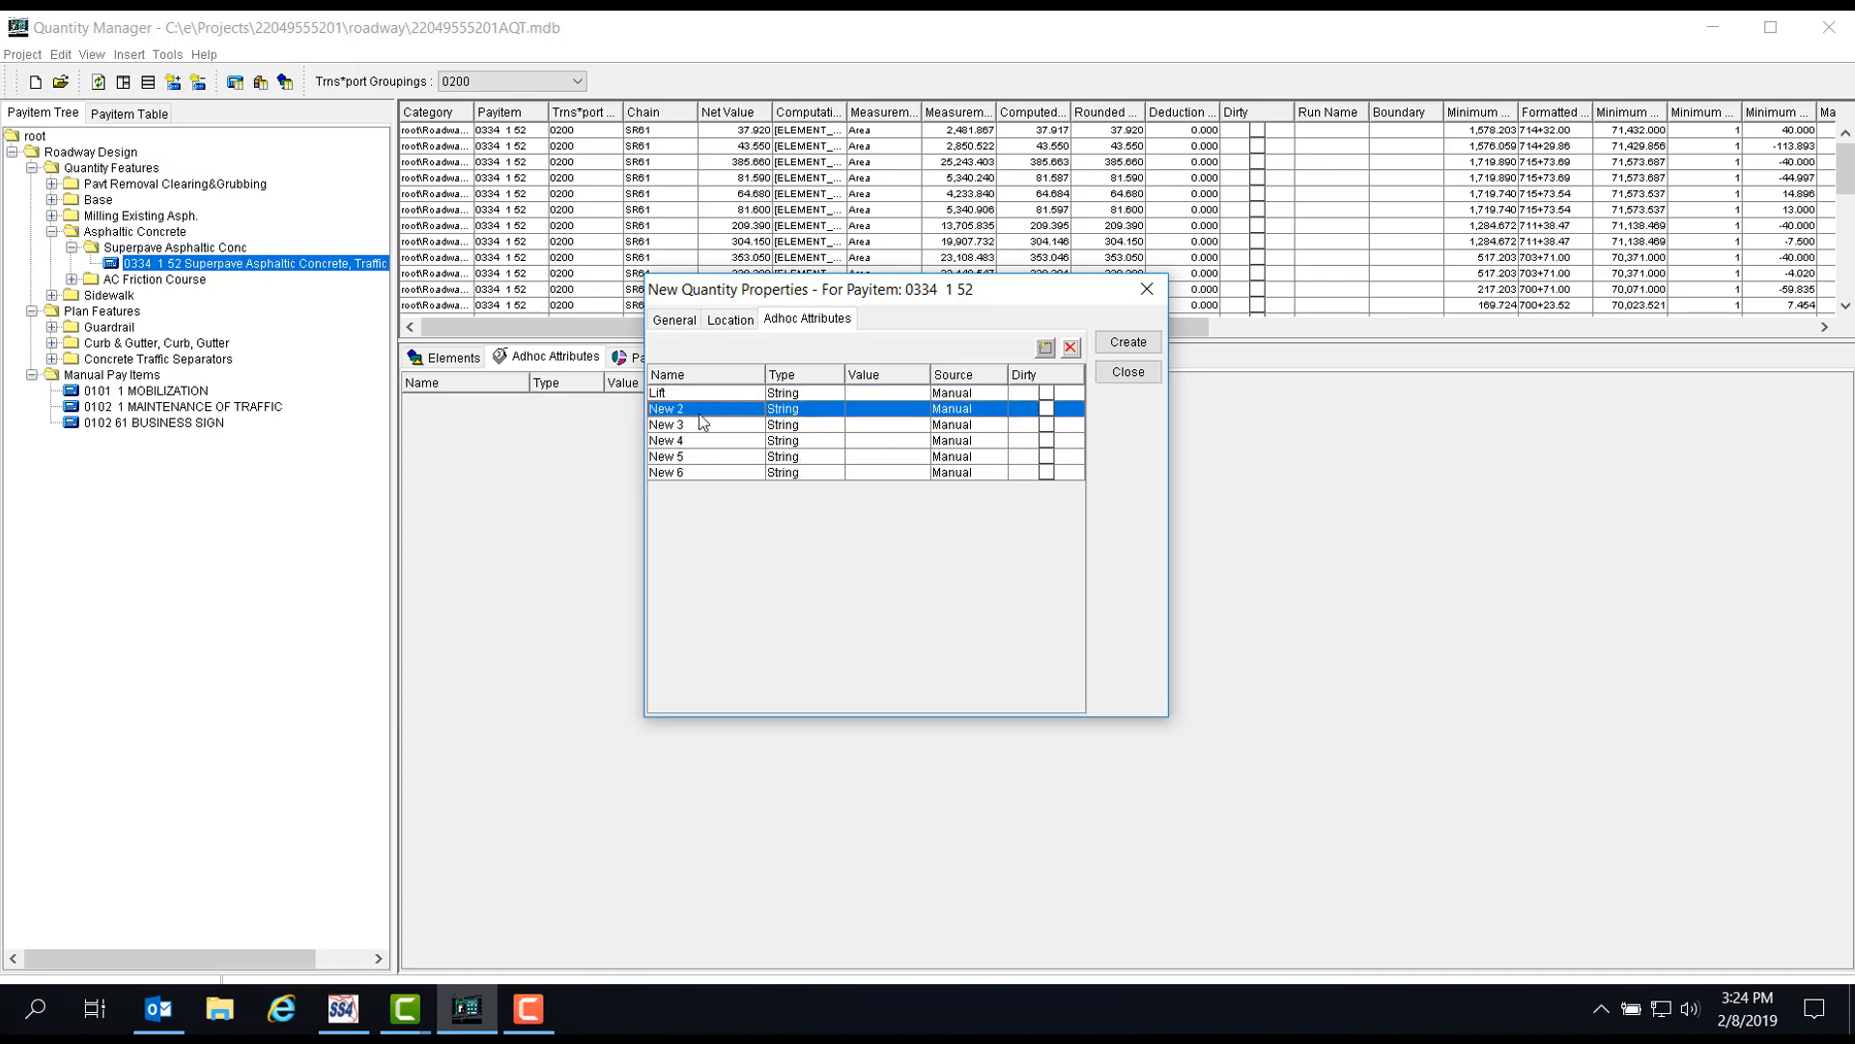
{"action": "left_click", "coordinate": [700, 414]}
{"action": "left_click_drag", "start_coordinate": [687, 409], "coordinate": [636, 416]}
{"action": "key", "text": "BackSpace"}
{"action": "type", "text": "DESIGN NOTES"}
Rename the third and fourth ad hoc attributes LOCDESCRIPTION and STA CL DRIVEWAY.
{"action": "double_click", "coordinate": [691, 426]}
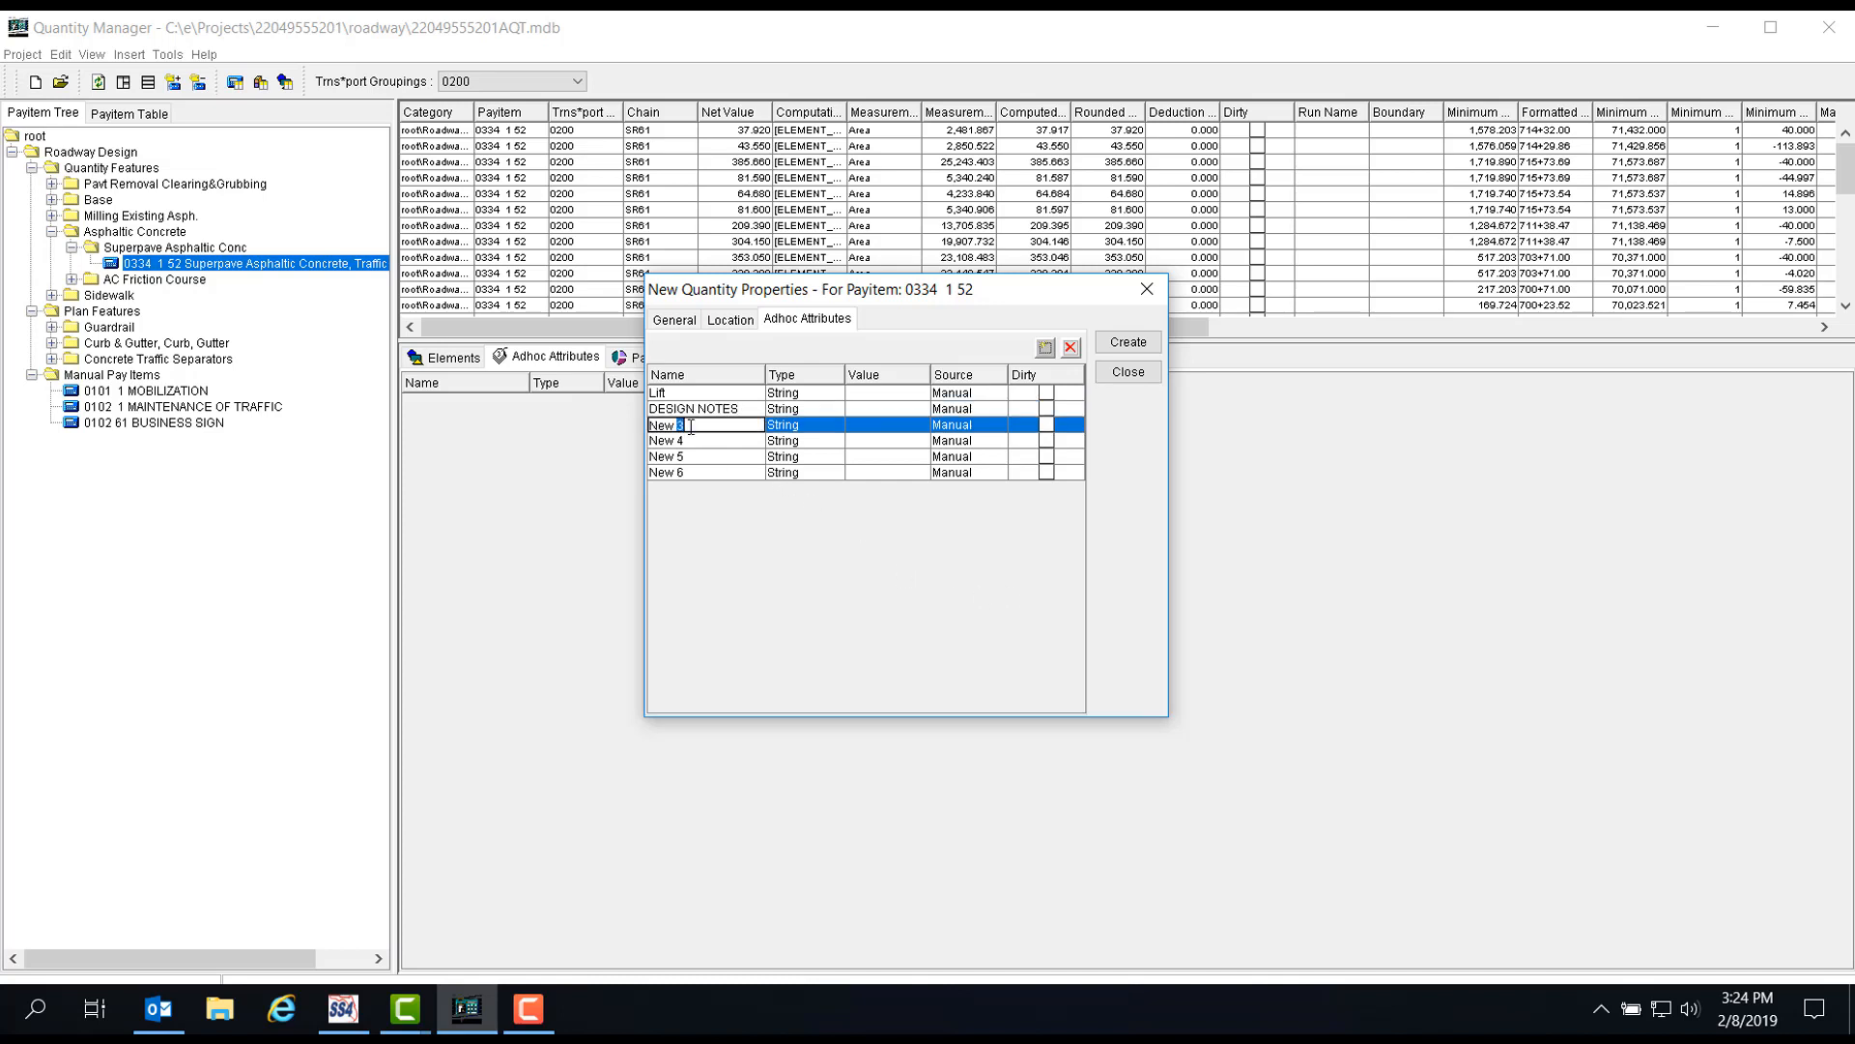
{"action": "mouse_move", "coordinate": [691, 426]}
{"action": "left_mouse_down"}
{"action": "mouse_move", "coordinate": [633, 423]}
{"action": "mouse_move", "coordinate": [667, 428]}
{"action": "left_mouse_up"}
{"action": "type", "text": "LOCDESCRIPTION"}
{"action": "left_click", "coordinate": [681, 441]}
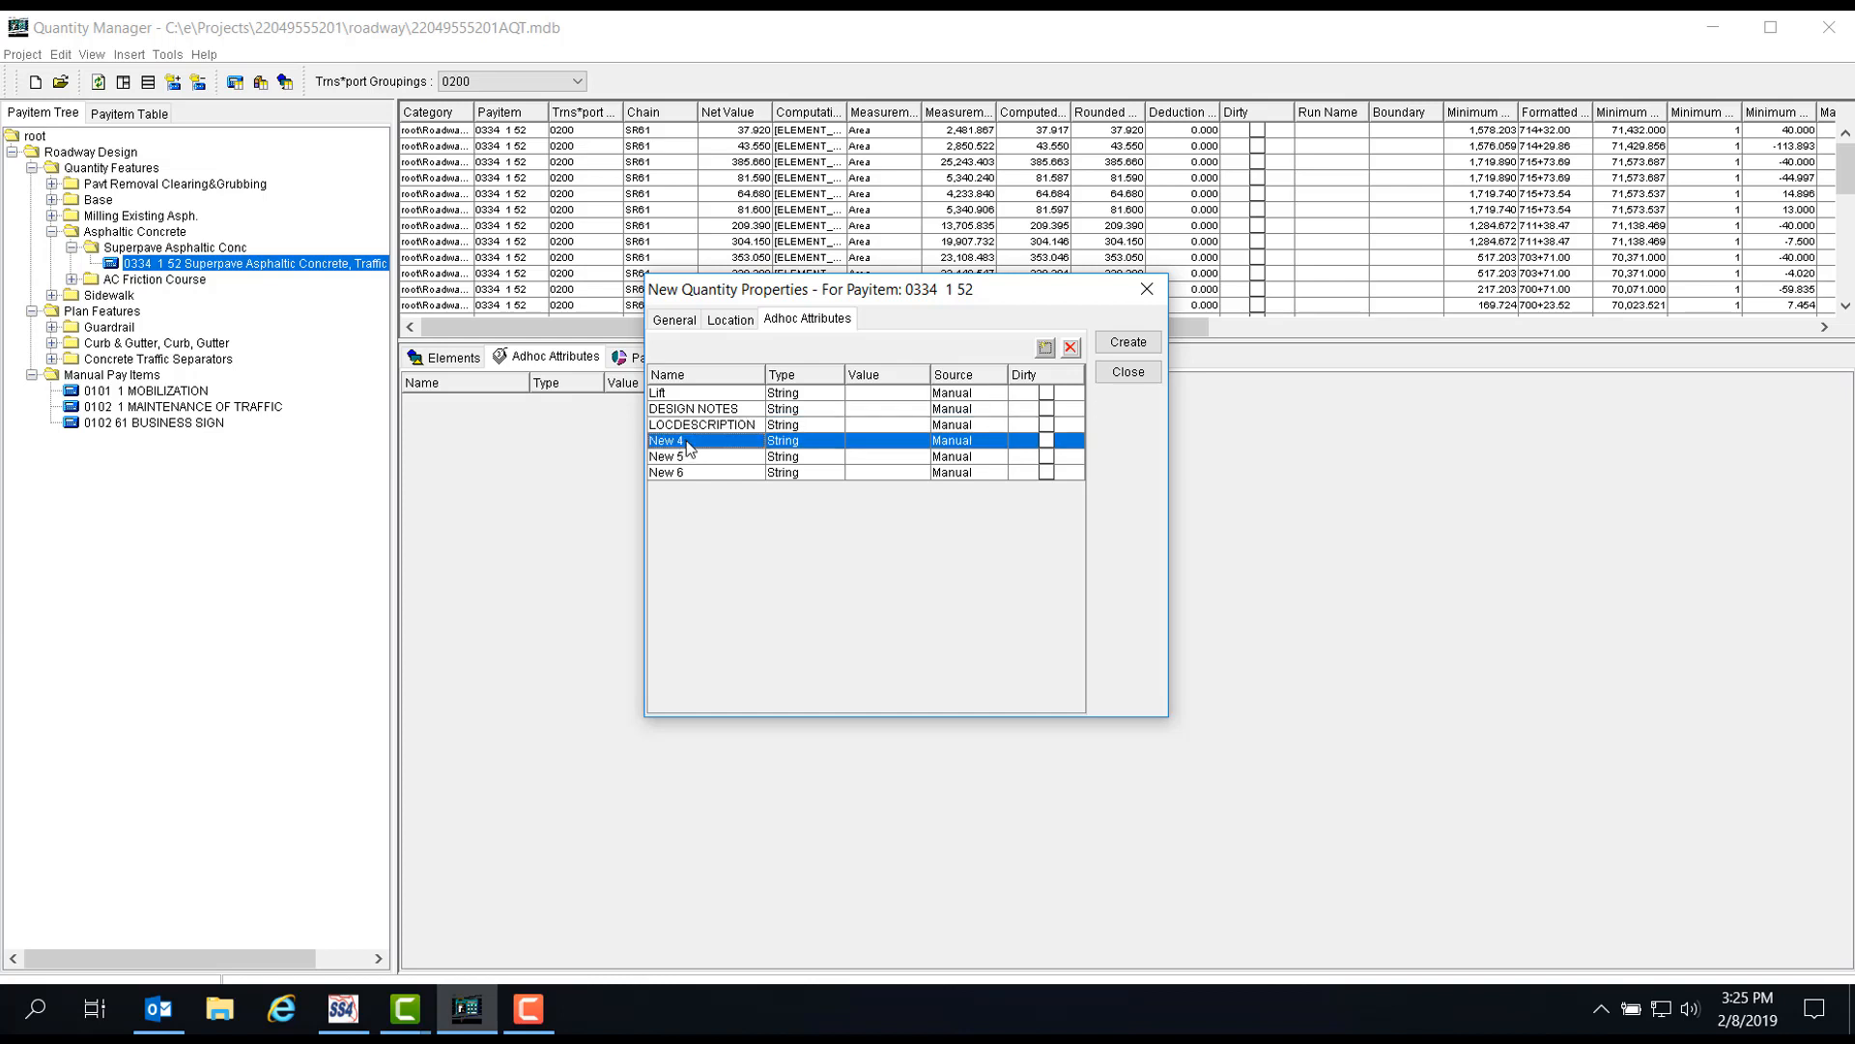
{"action": "double_click", "coordinate": [682, 440]}
{"action": "left_click_drag", "start_coordinate": [682, 441], "coordinate": [636, 441]}
{"action": "type", "text": "STA CL DRIVEWAY"}
Rename the fifth and sixth ad hoc attributes PAVEMENT TYPE and SORTBY.
{"action": "left_click", "coordinate": [693, 460]}
{"action": "left_click_drag", "start_coordinate": [692, 460], "coordinate": [642, 459]}
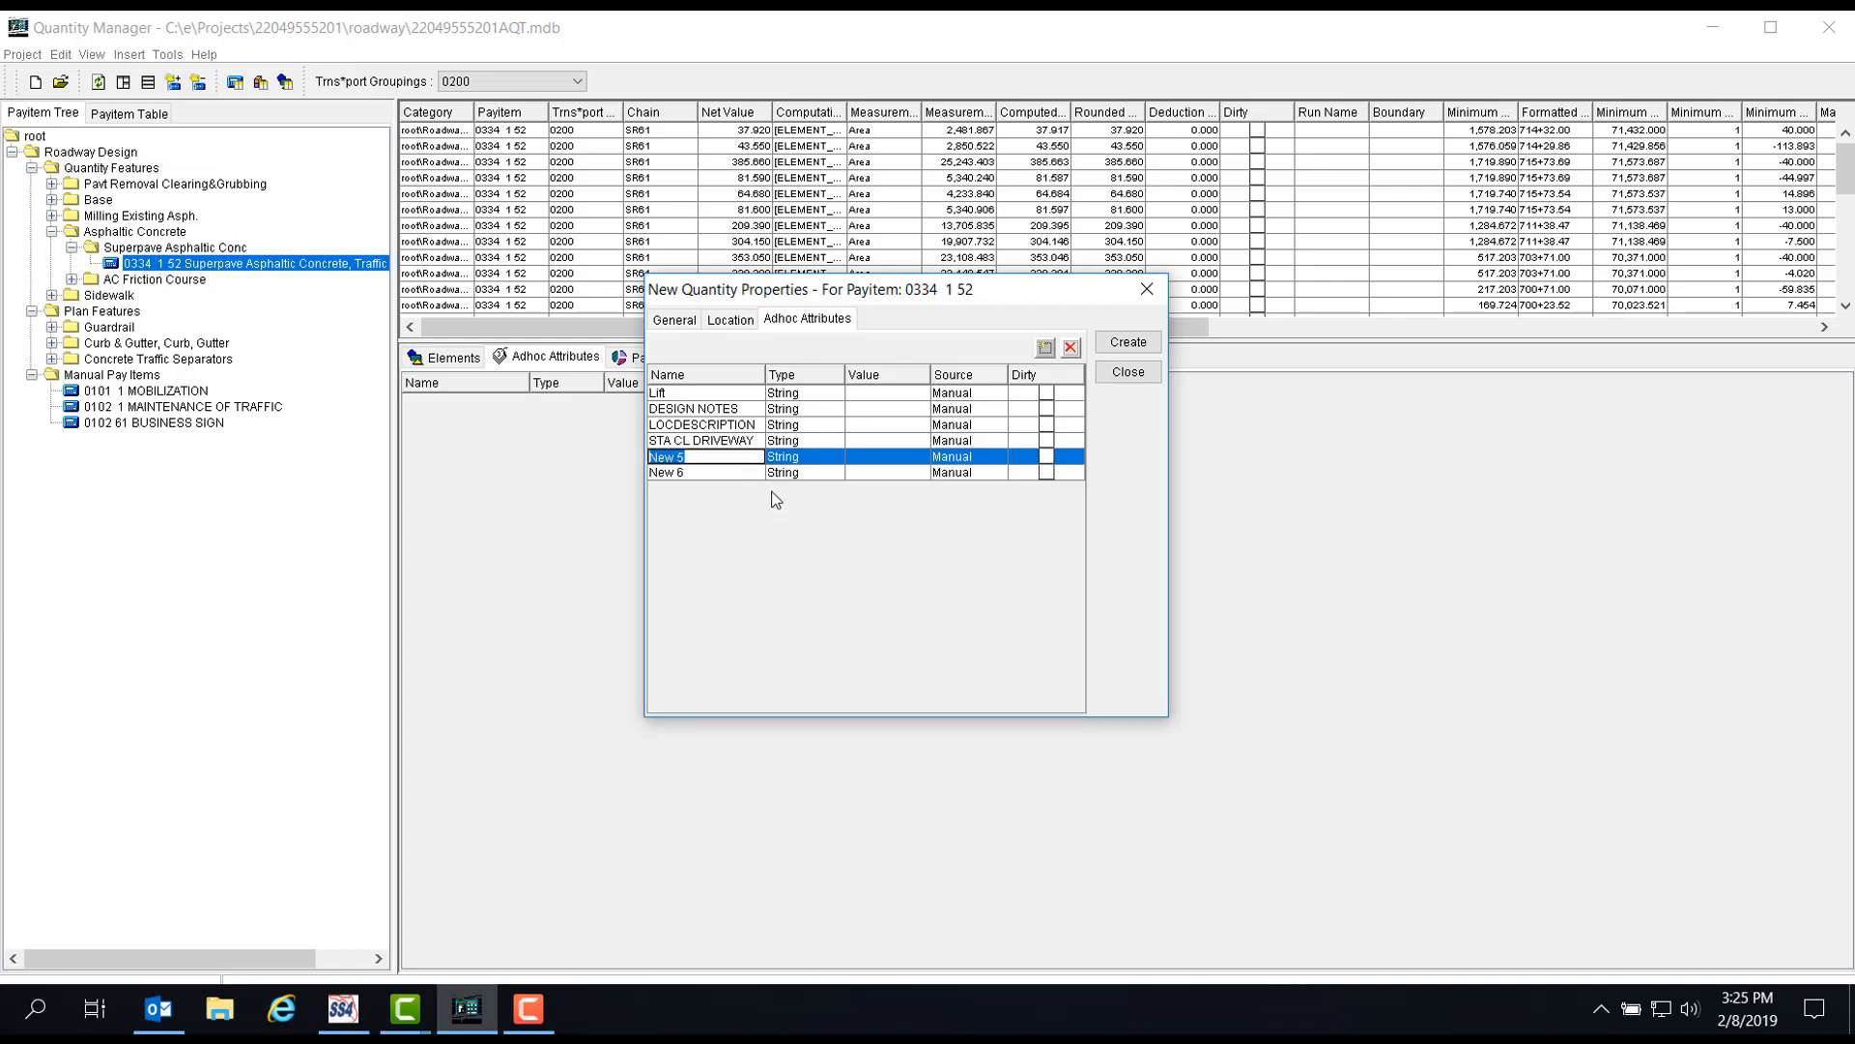
{"action": "type", "text": "PAVEMENT TYPE"}
{"action": "left_click", "coordinate": [690, 473]}
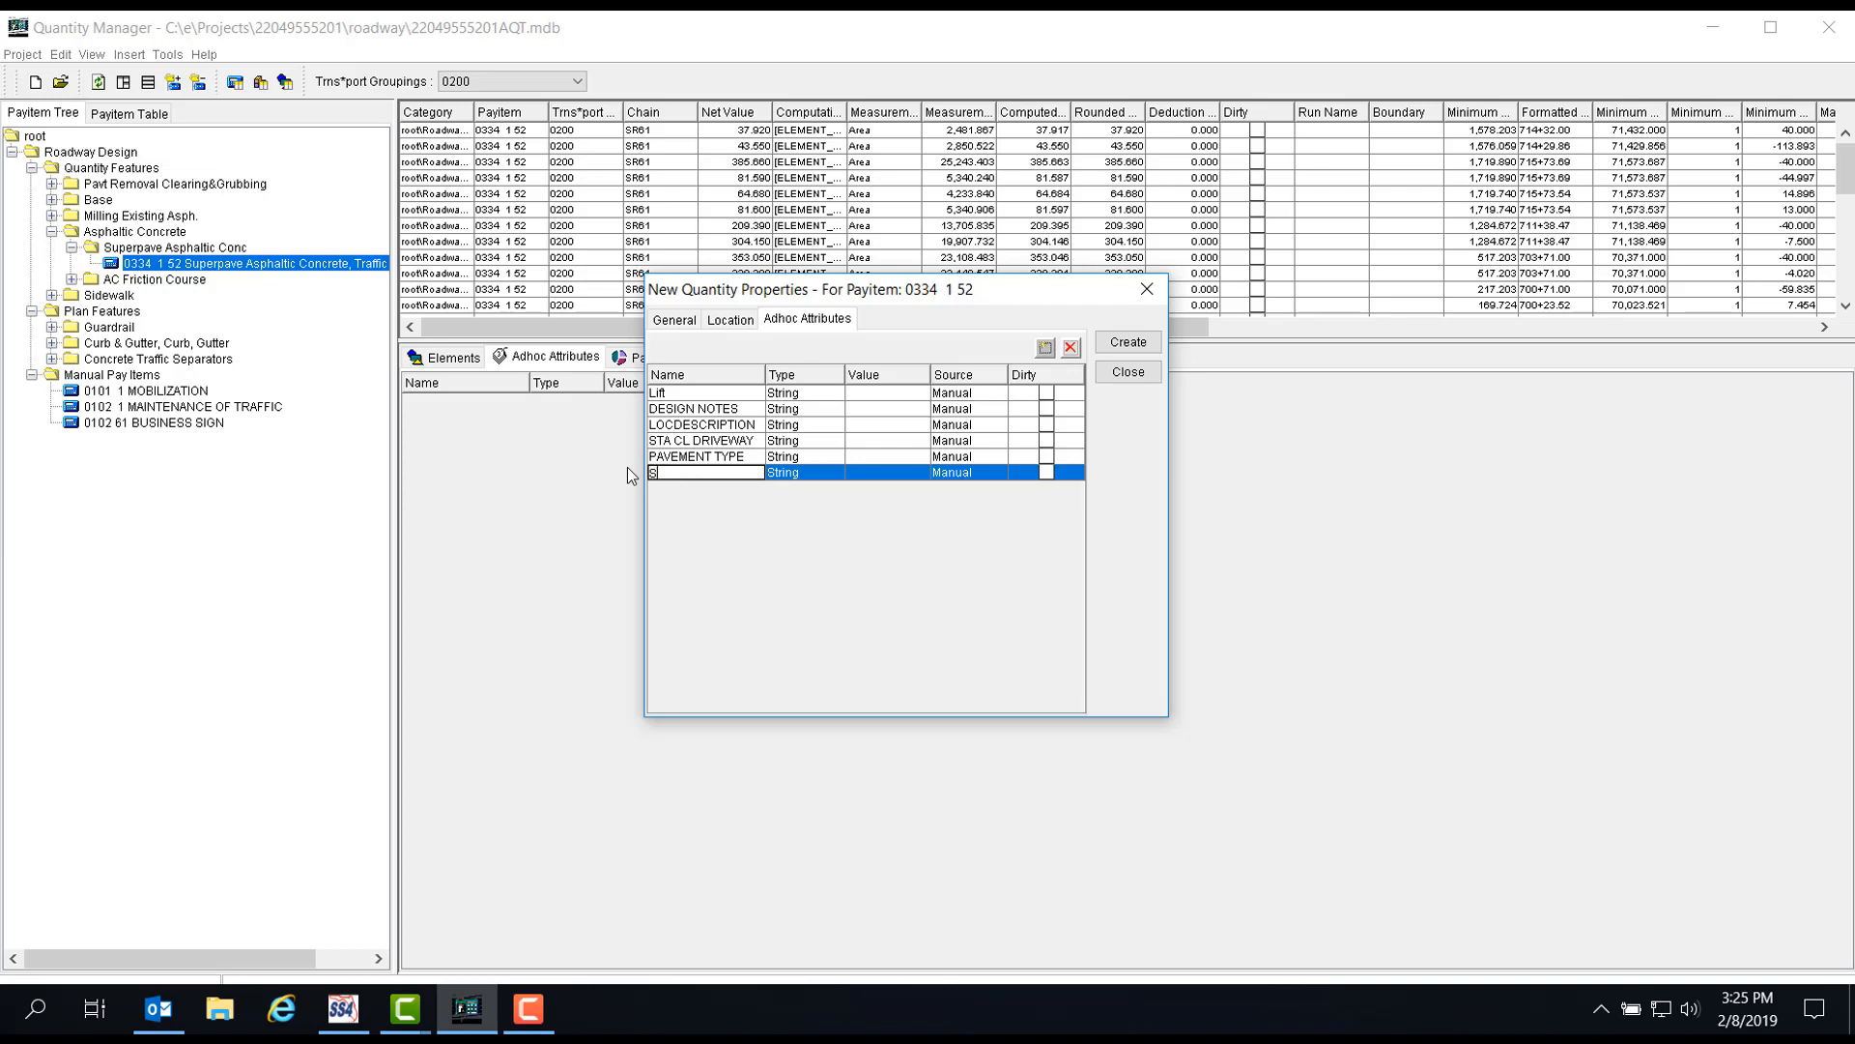
{"action": "type", "text": "SORTBY"}
Set the Lift attribute's type to Numeric and enter the values OVERBUILD for DESIGN NOTES and ROADWAY for PAVEMENT TYPE.
{"action": "left_click", "coordinate": [789, 392]}
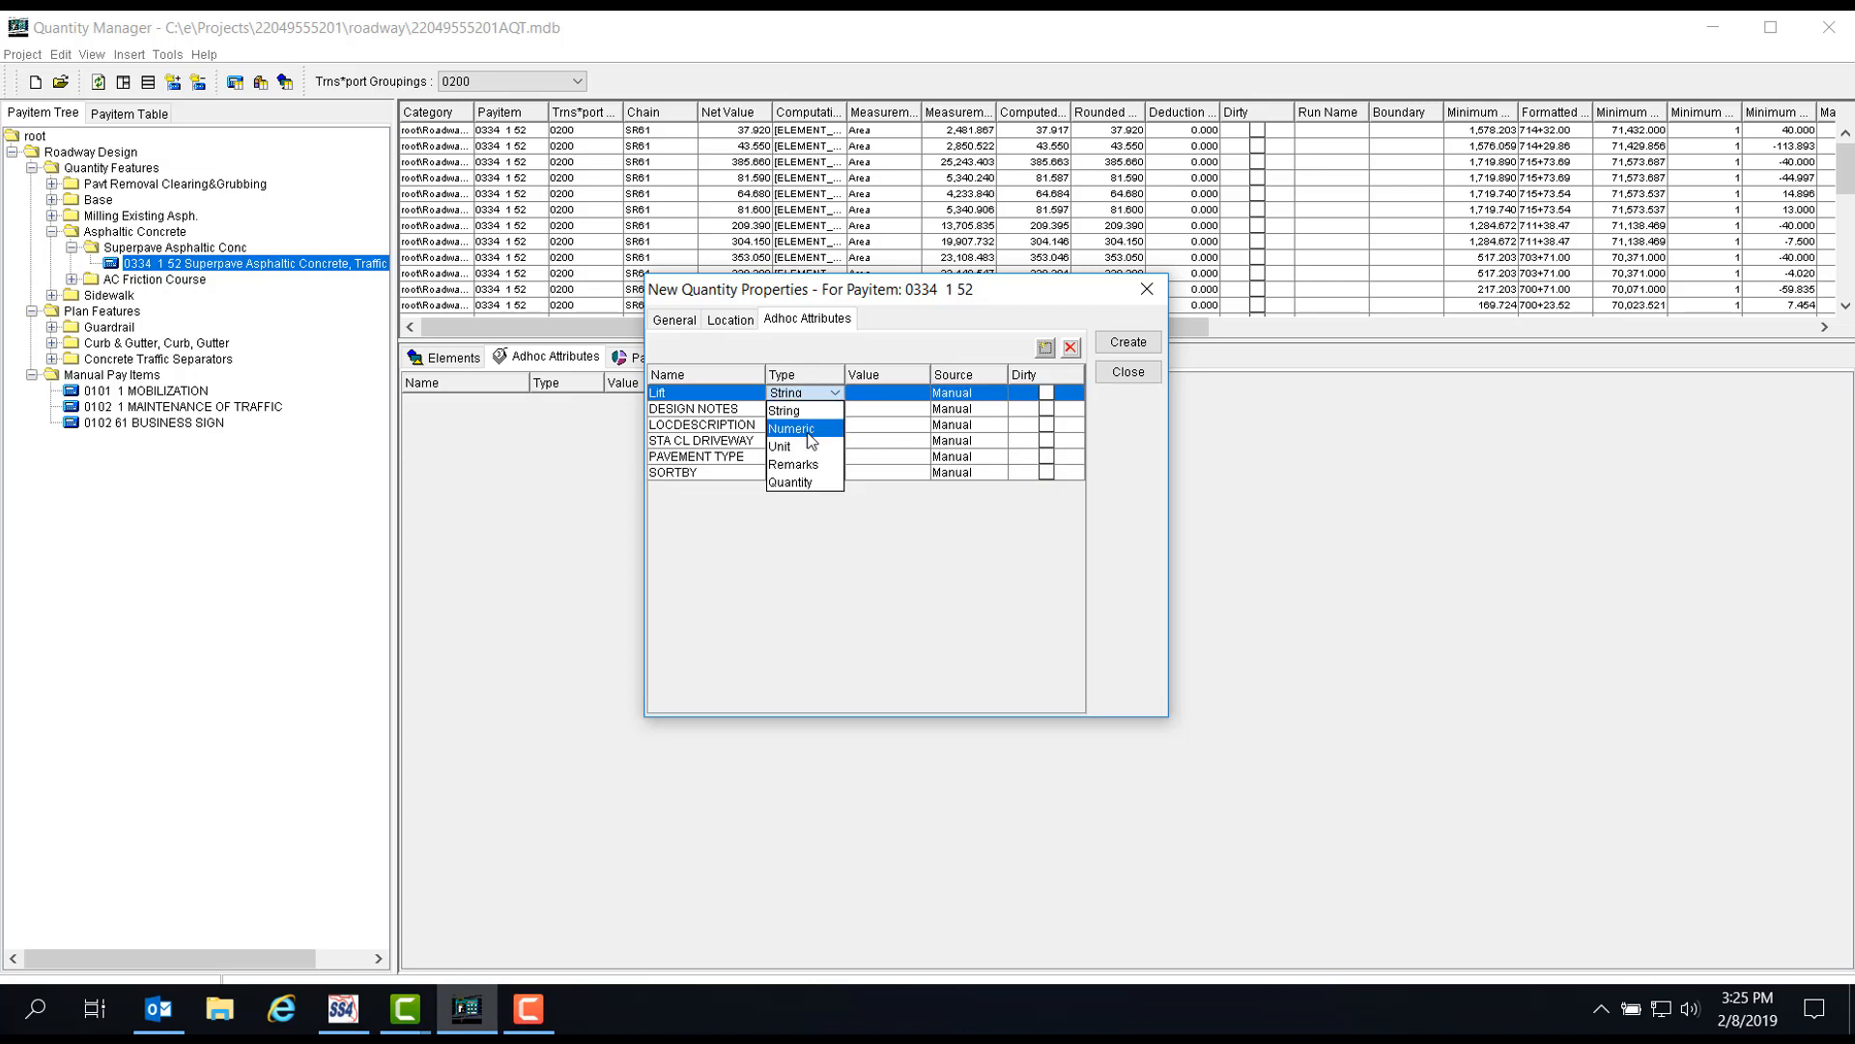
{"action": "left_click", "coordinate": [810, 430]}
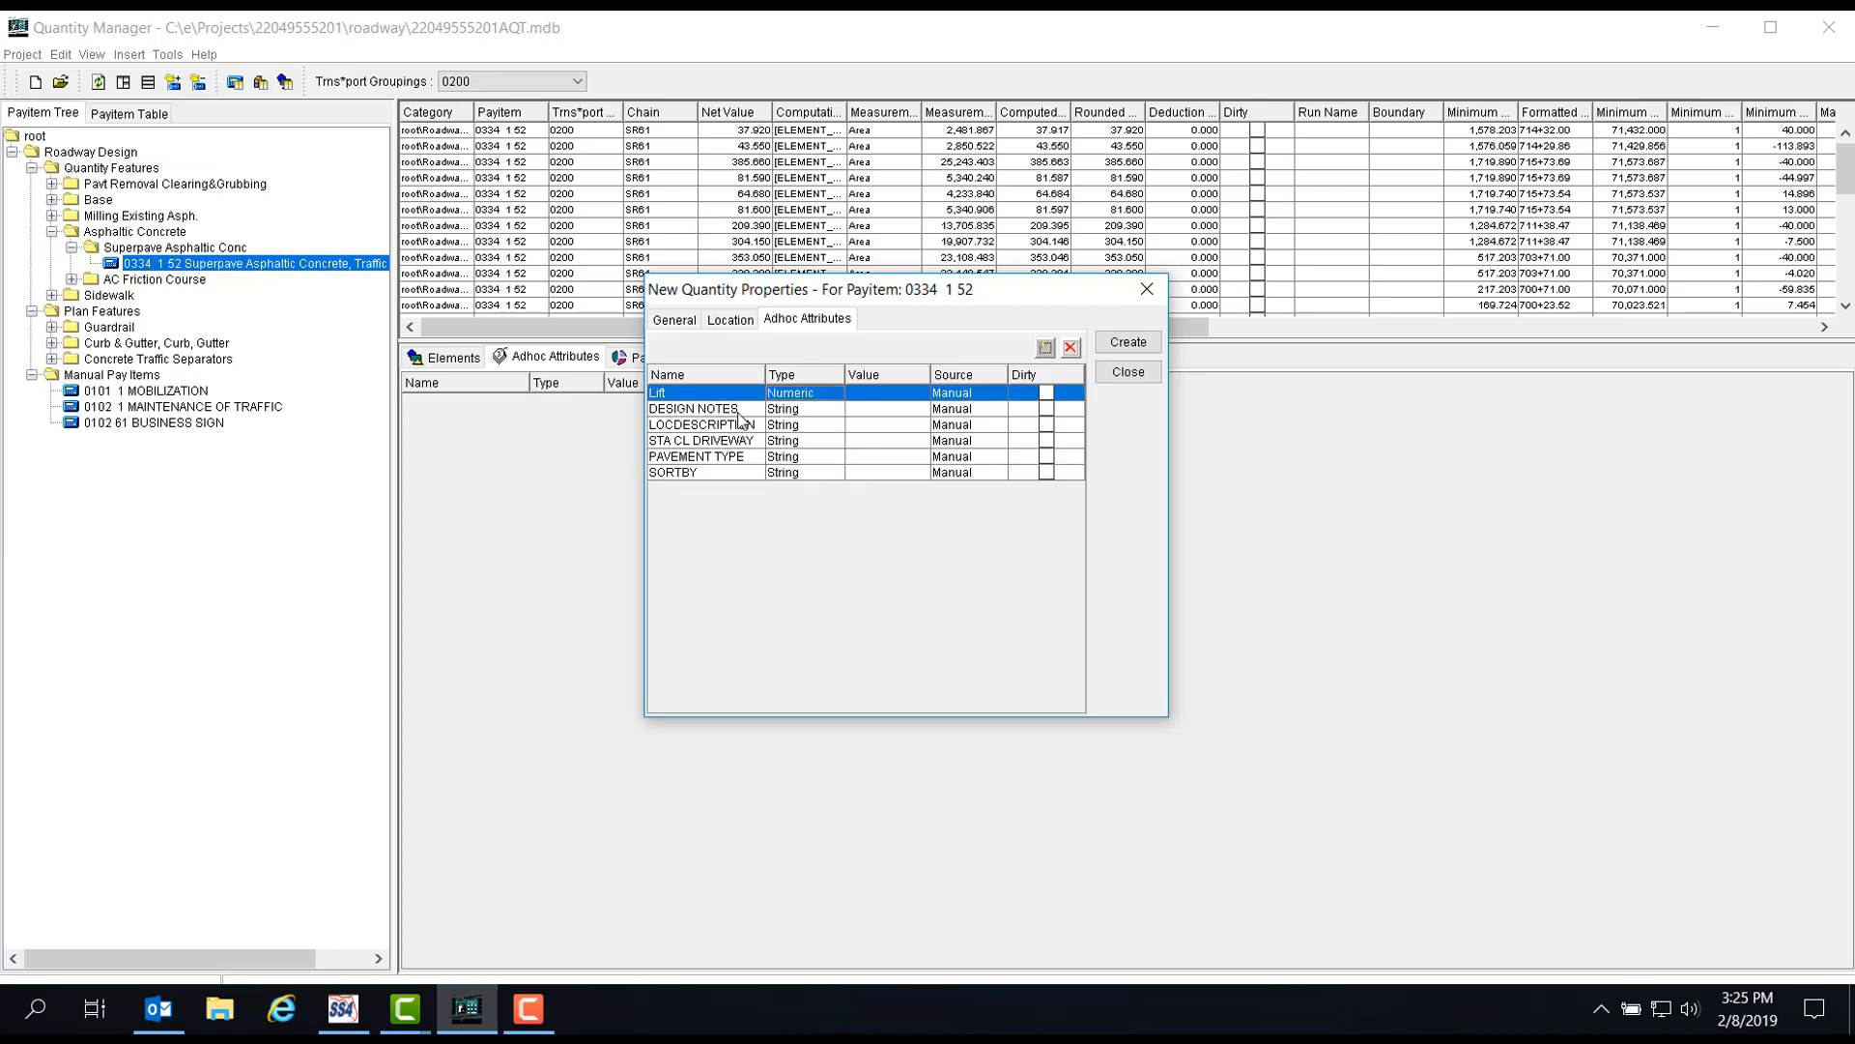
{"action": "left_click", "coordinate": [860, 410]}
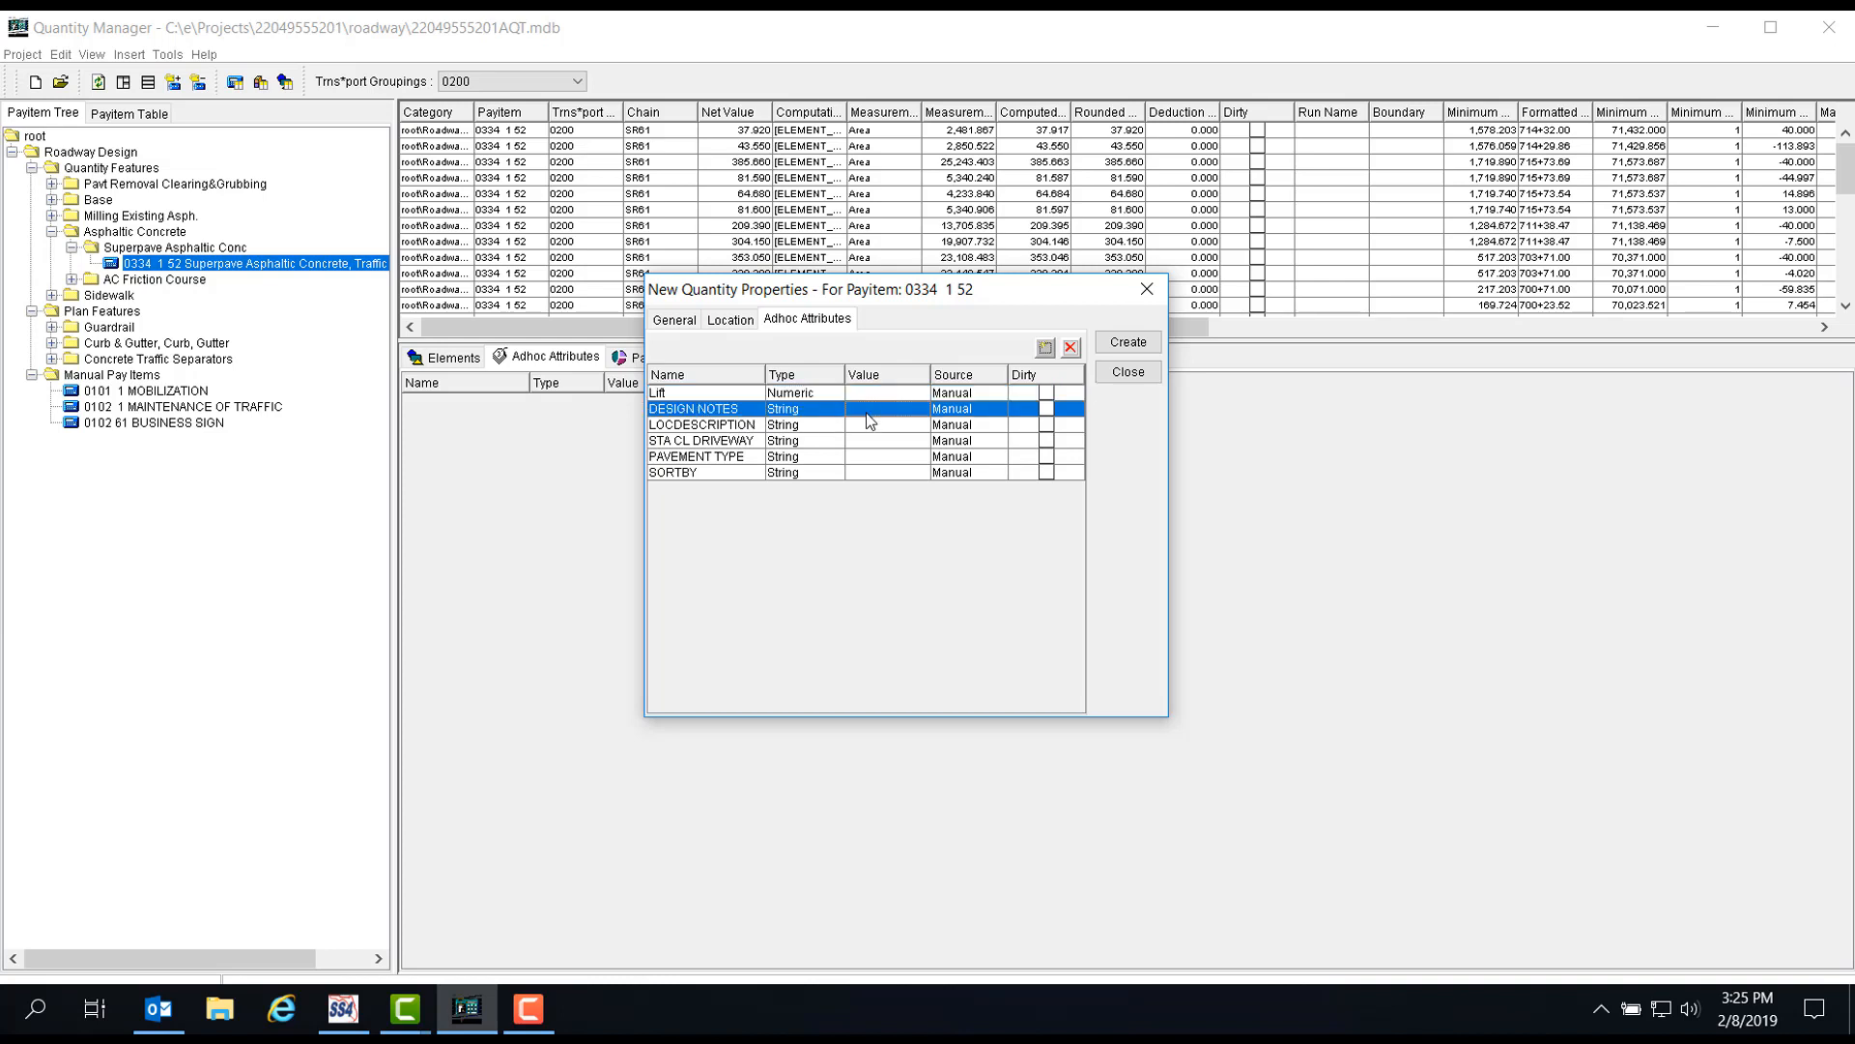
{"action": "left_click", "coordinate": [868, 410]}
{"action": "type", "text": "OVERBUILD"}
{"action": "left_click", "coordinate": [870, 456]}
{"action": "left_click", "coordinate": [887, 456]}
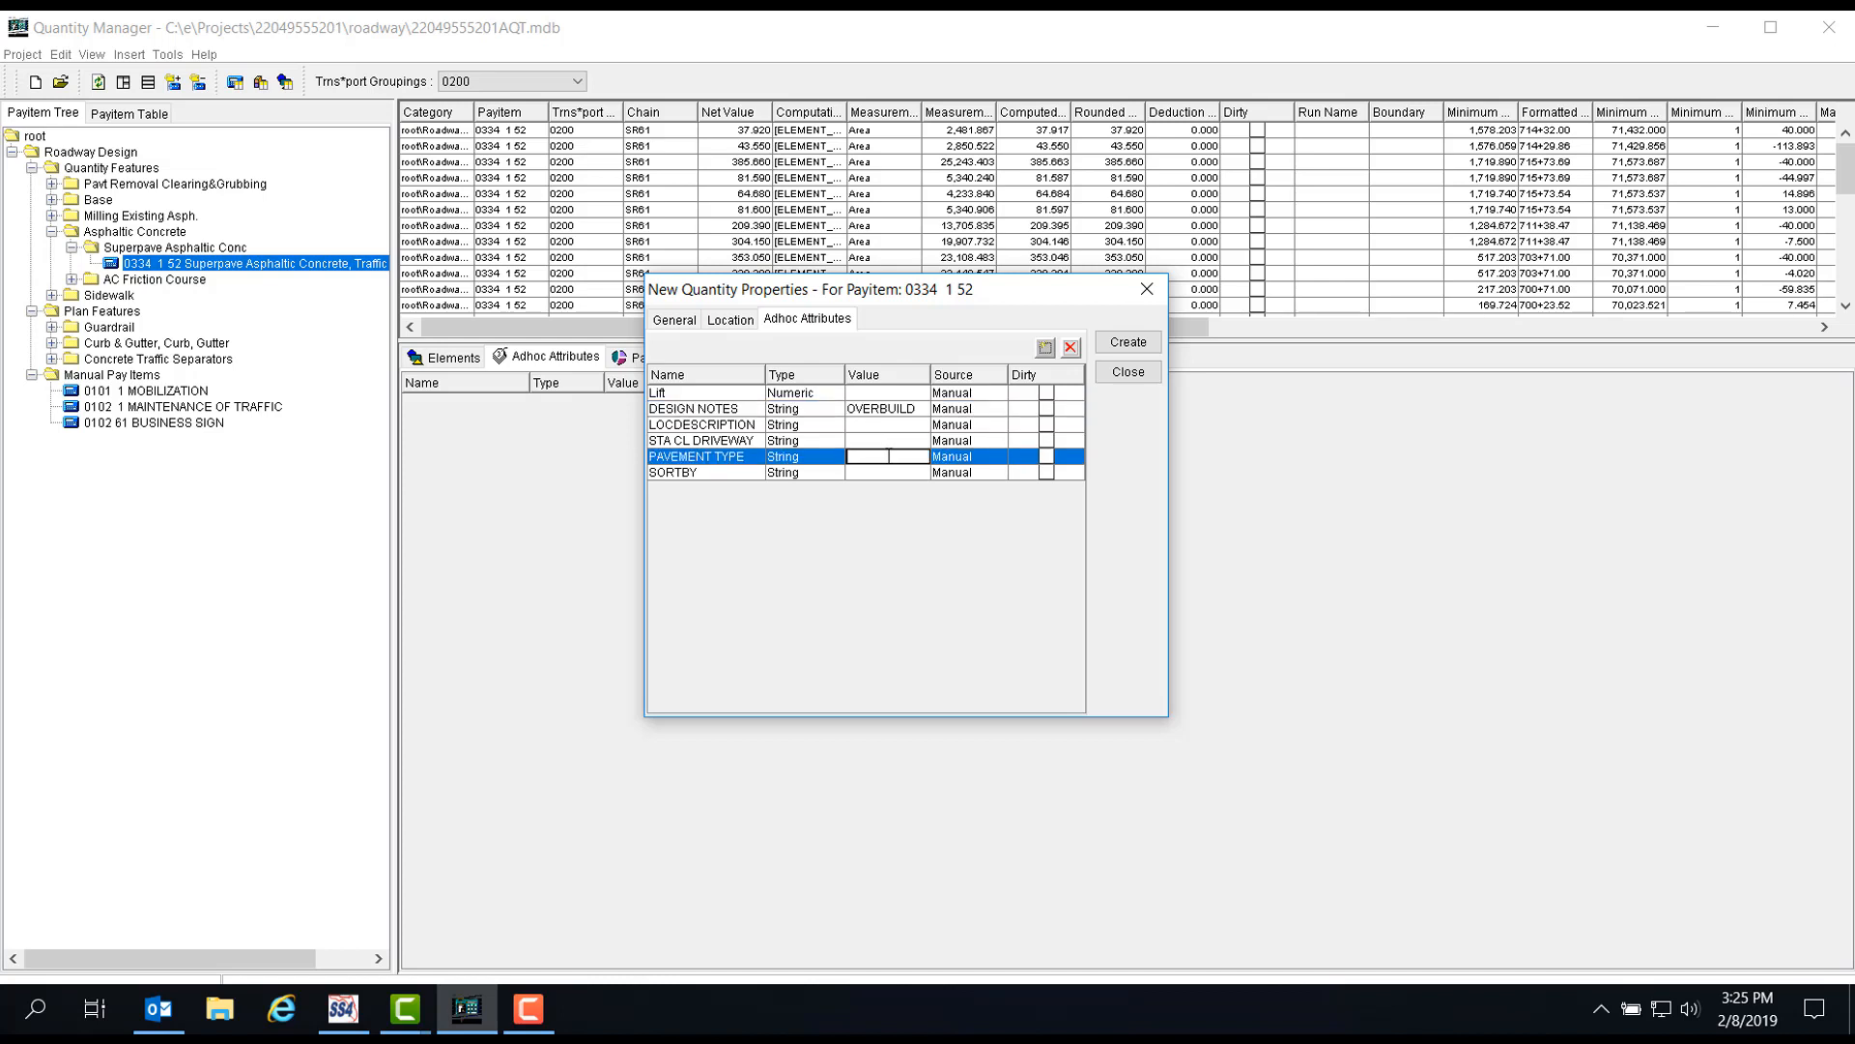
{"action": "type", "text": "ROADWAY"}
{"action": "left_click", "coordinate": [899, 468]}
{"action": "left_click", "coordinate": [910, 460]}
{"action": "left_click", "coordinate": [910, 473]}
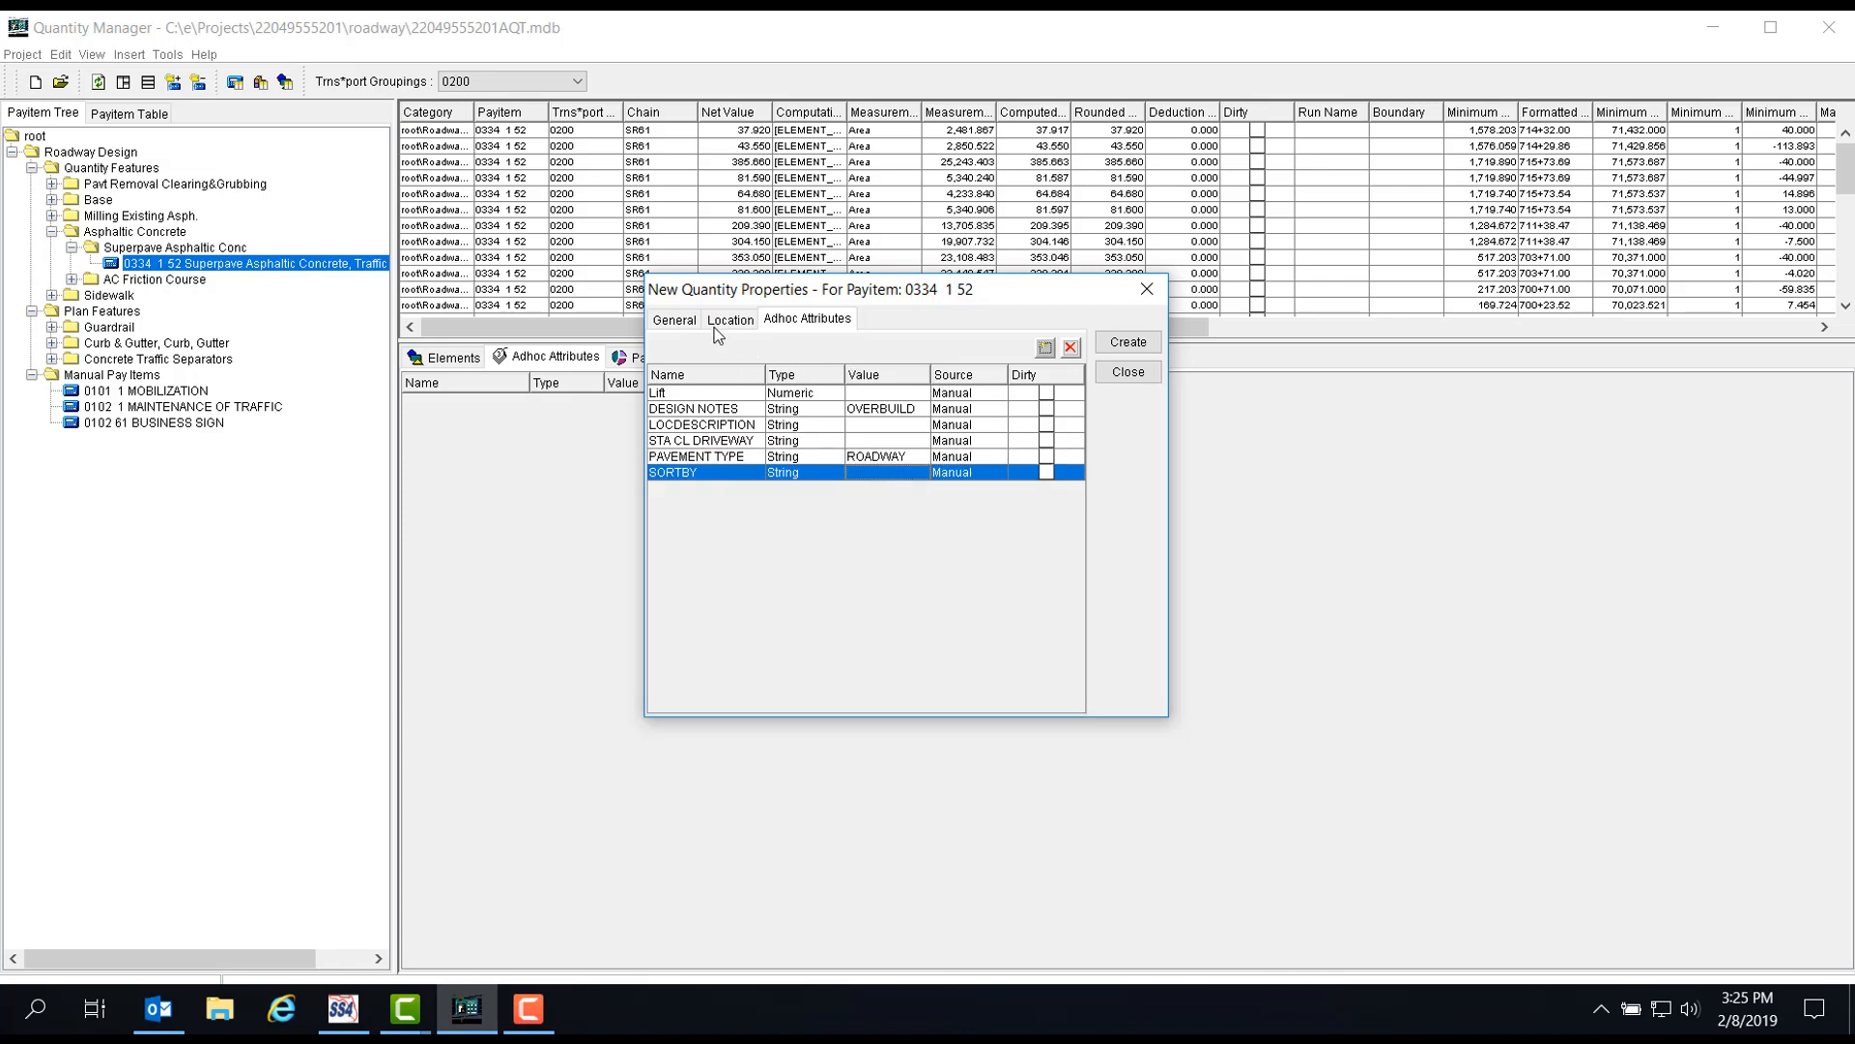
Review the general and location settings, create the Superpave quantity, and select its SR61 record at the end of the quantity list.
{"action": "left_click", "coordinate": [674, 320]}
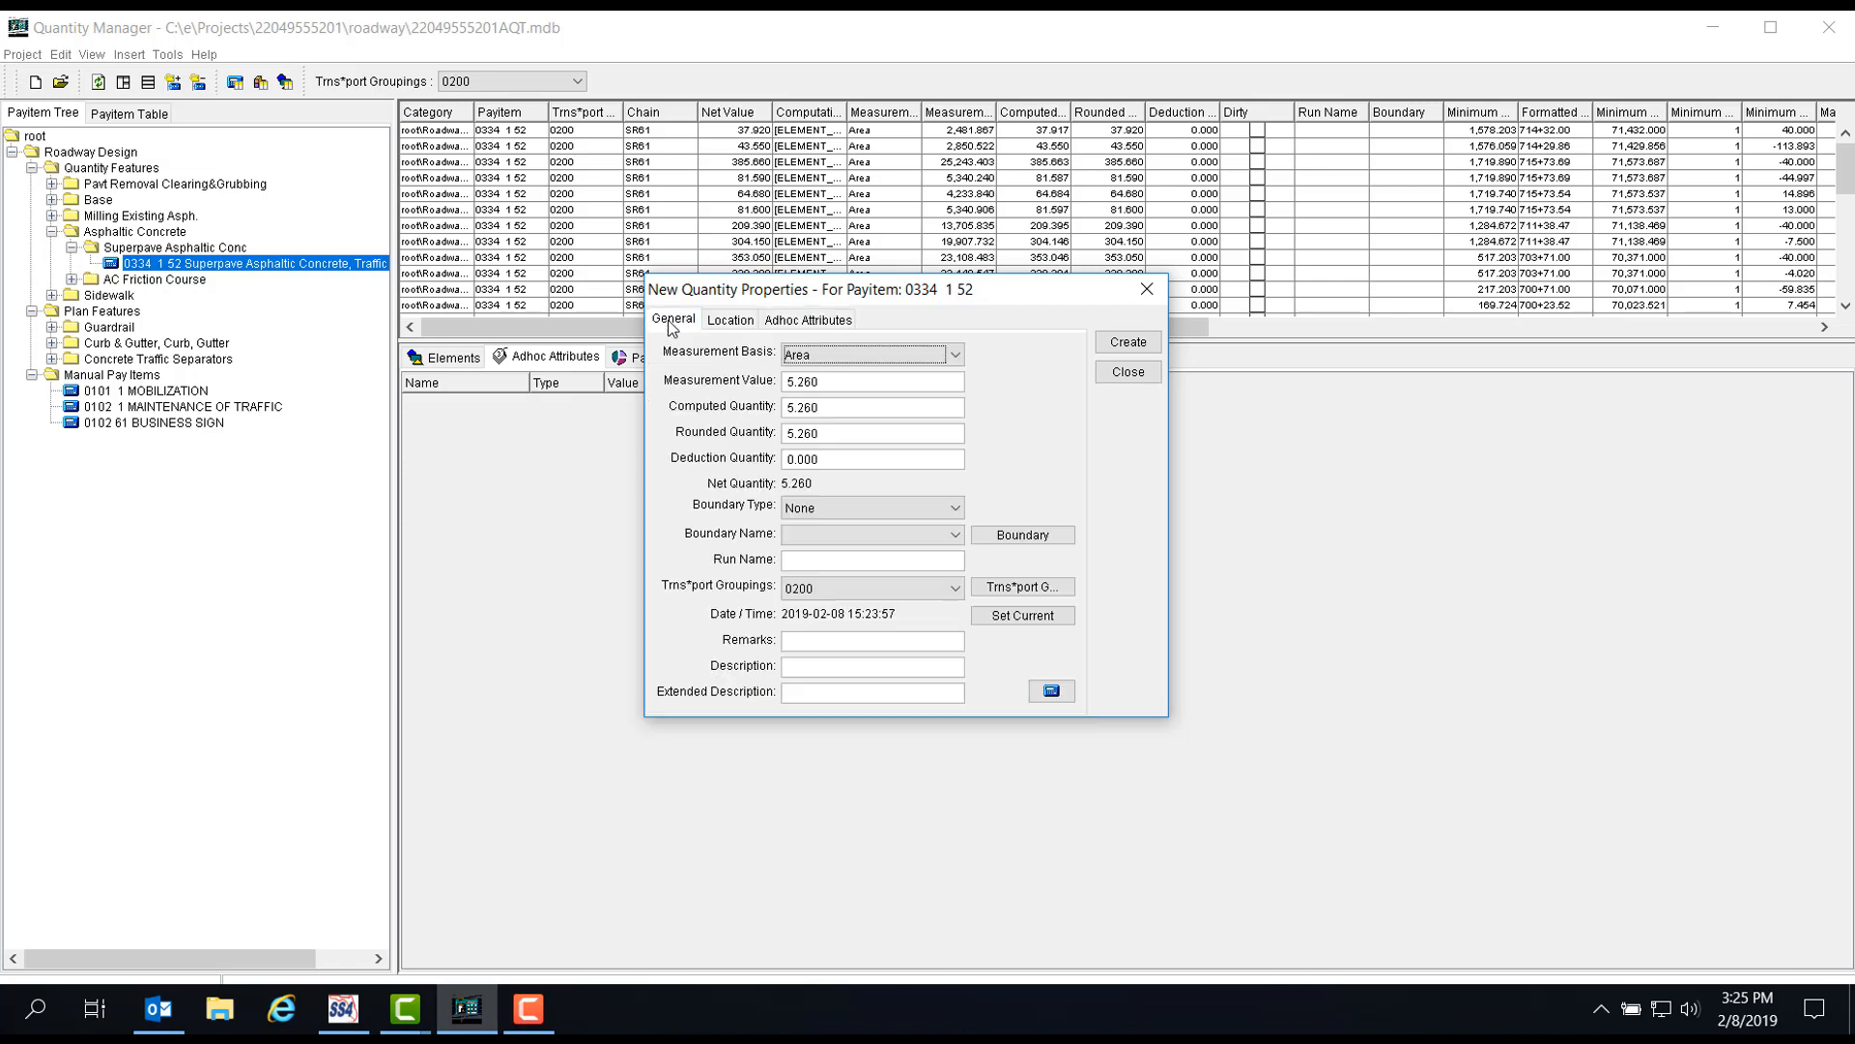
{"action": "left_click", "coordinate": [730, 320]}
{"action": "left_click", "coordinate": [804, 321]}
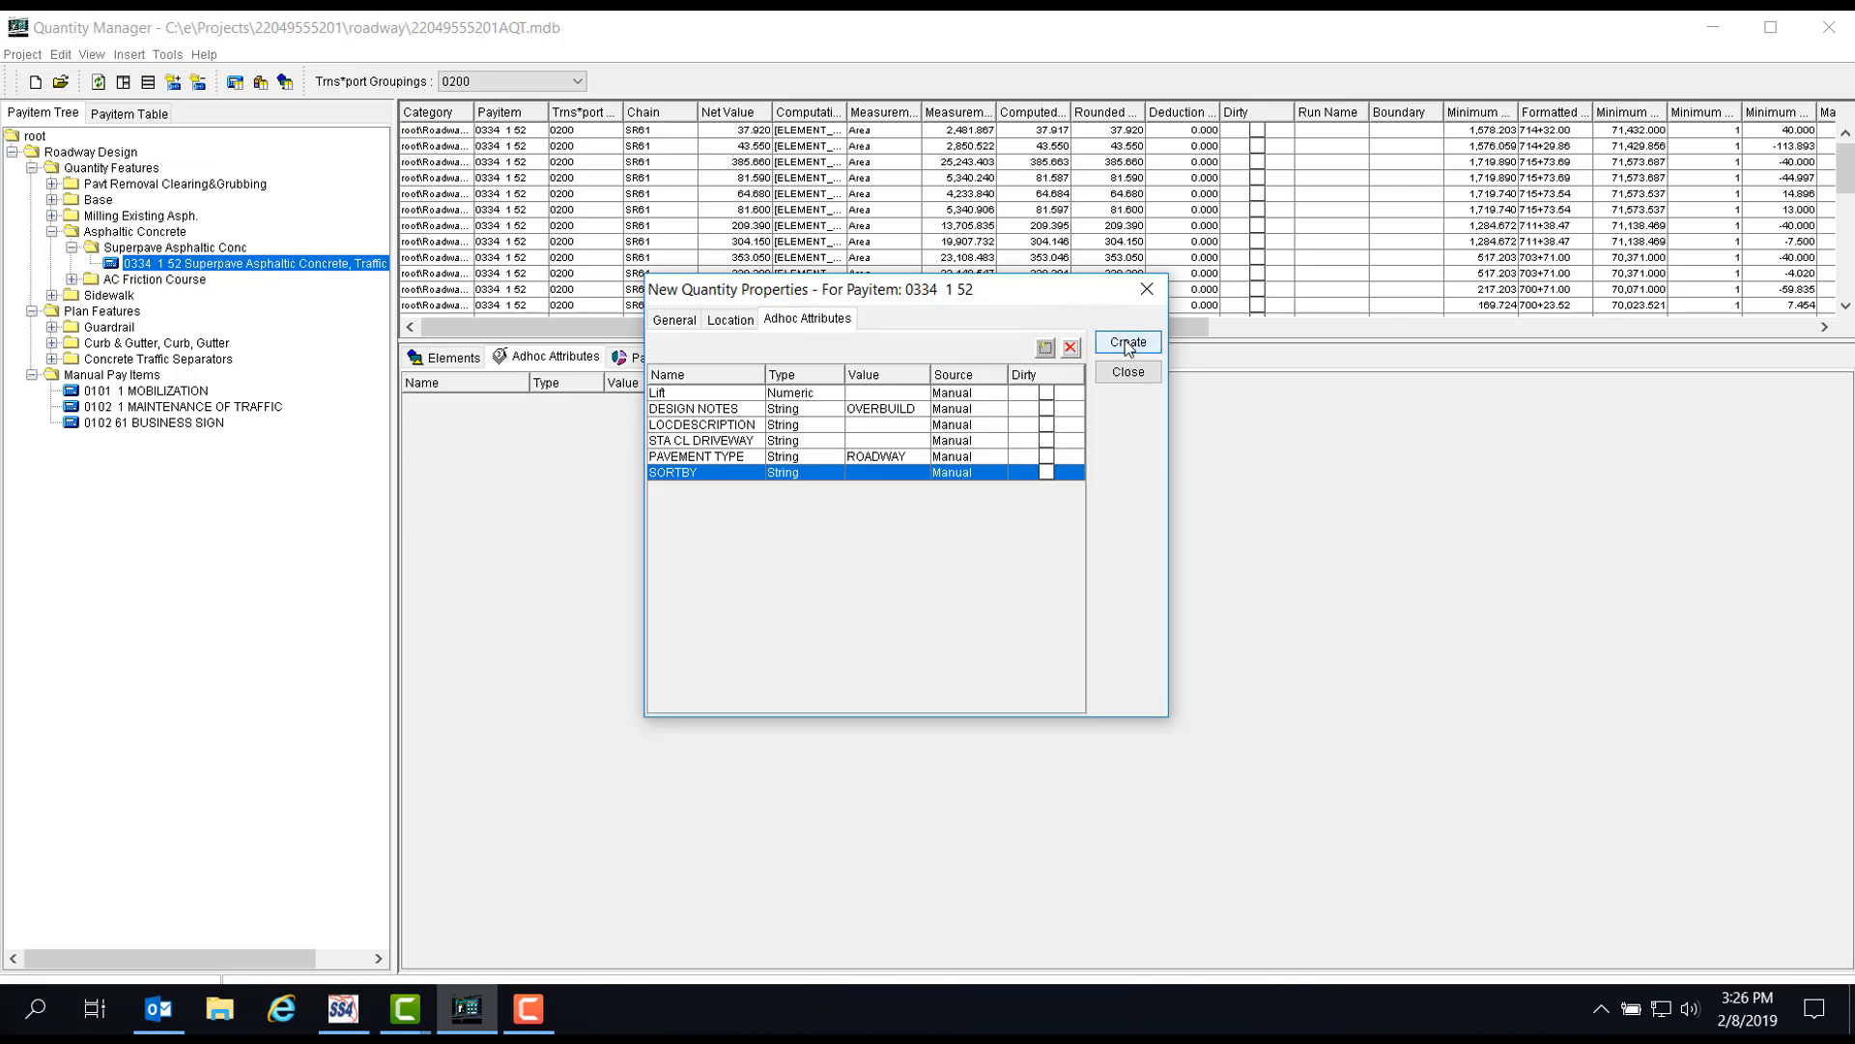
{"action": "left_click_drag", "start_coordinate": [973, 291], "coordinate": [988, 454]}
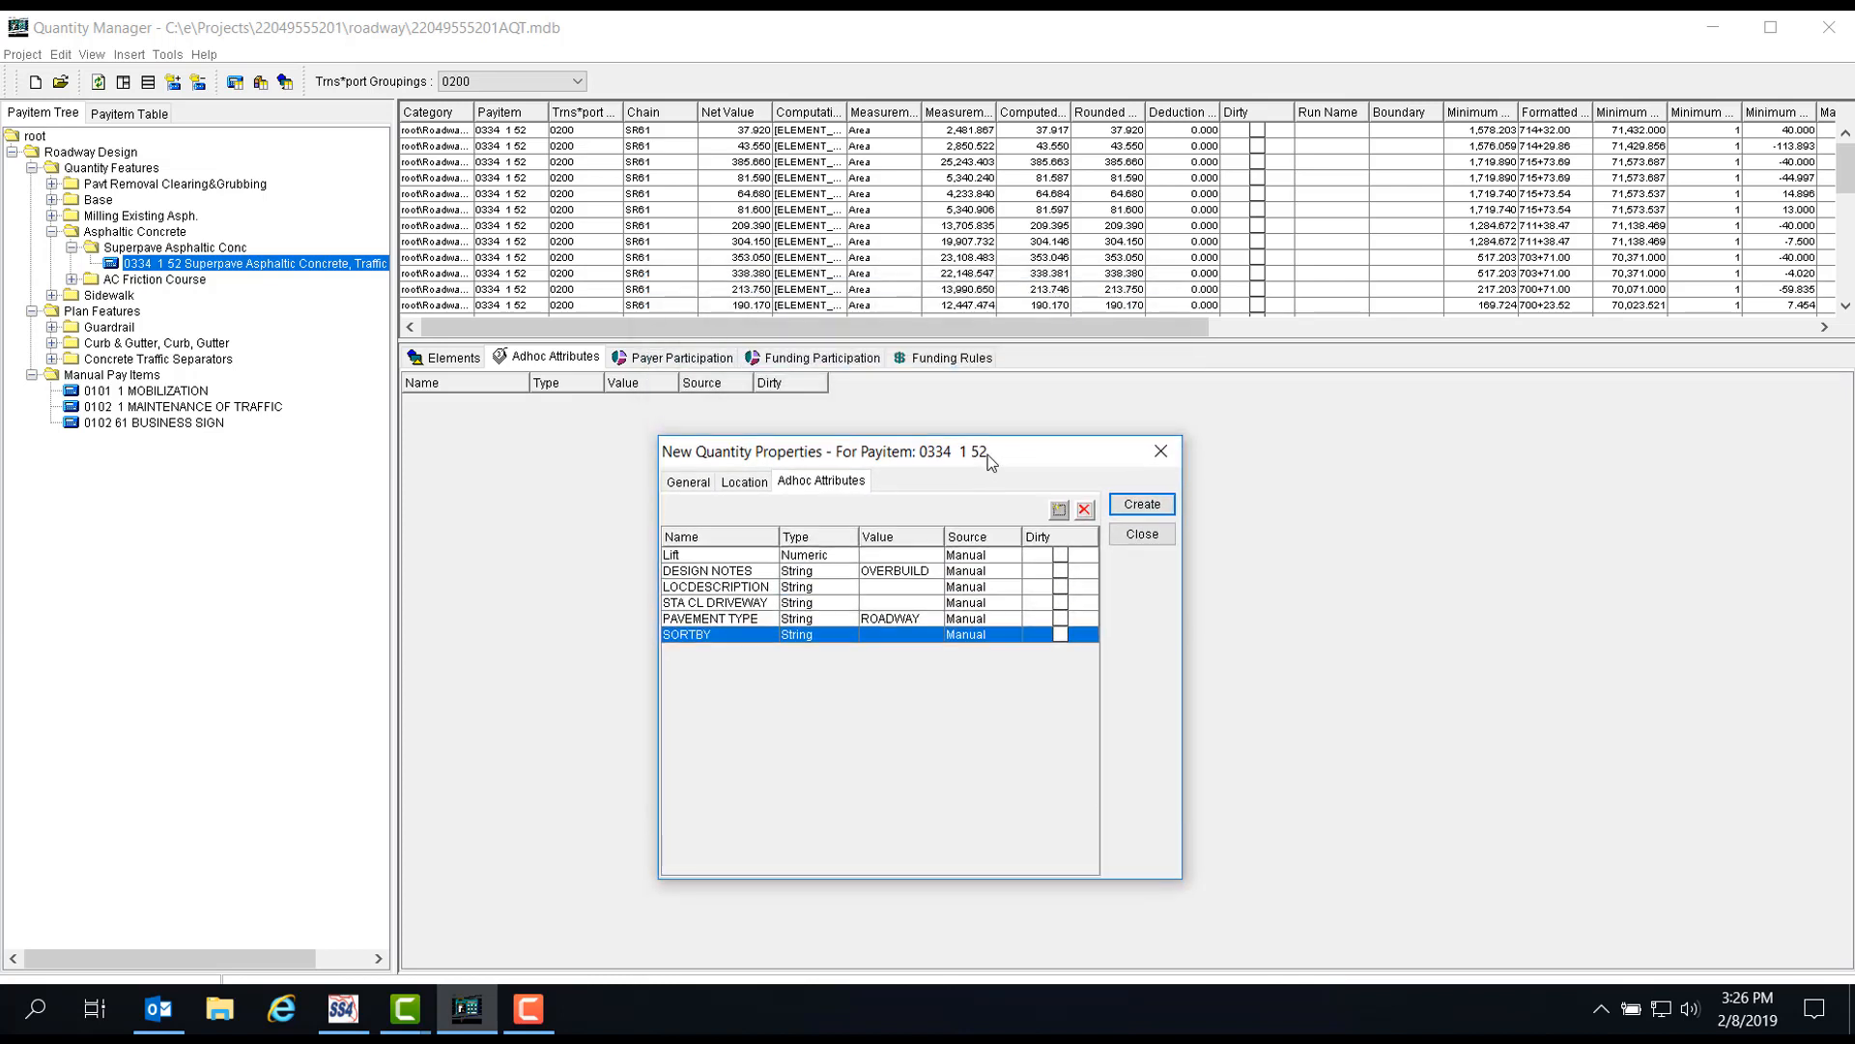
{"action": "left_click", "coordinate": [1160, 451]}
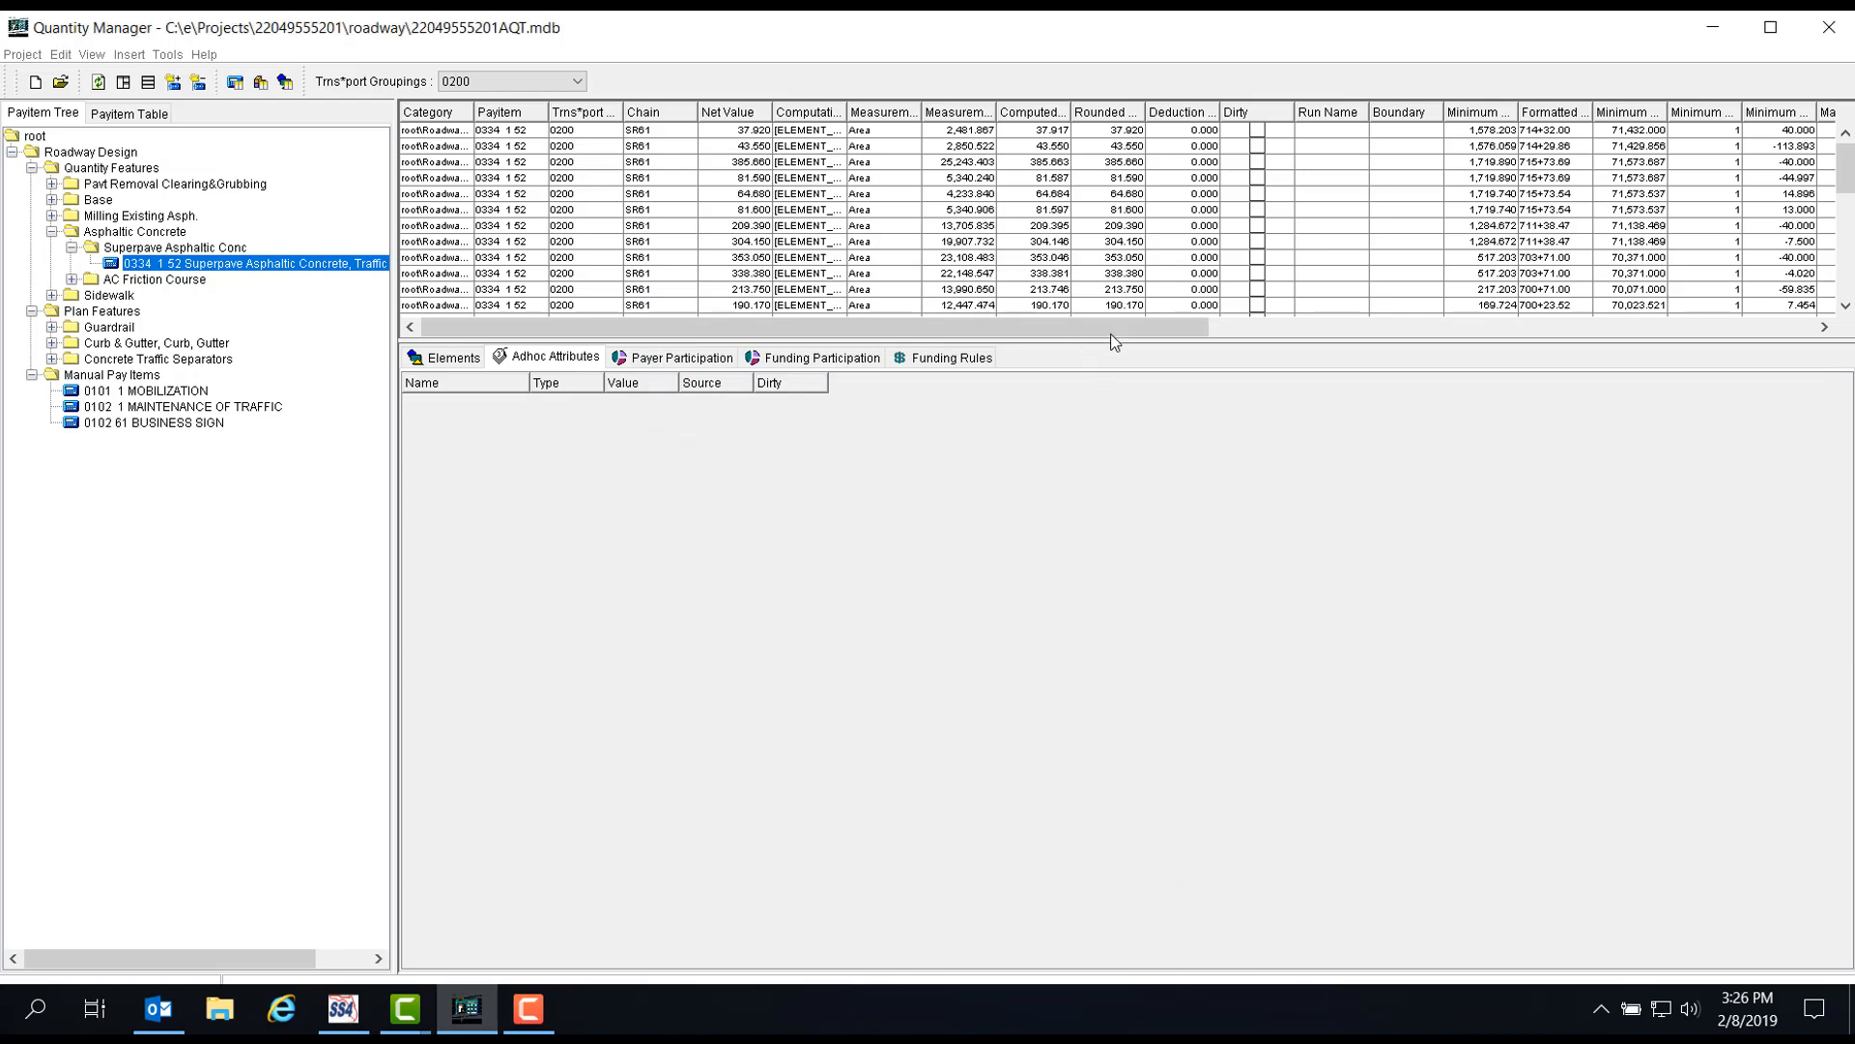
{"action": "left_click_drag", "start_coordinate": [1845, 169], "coordinate": [1847, 309]}
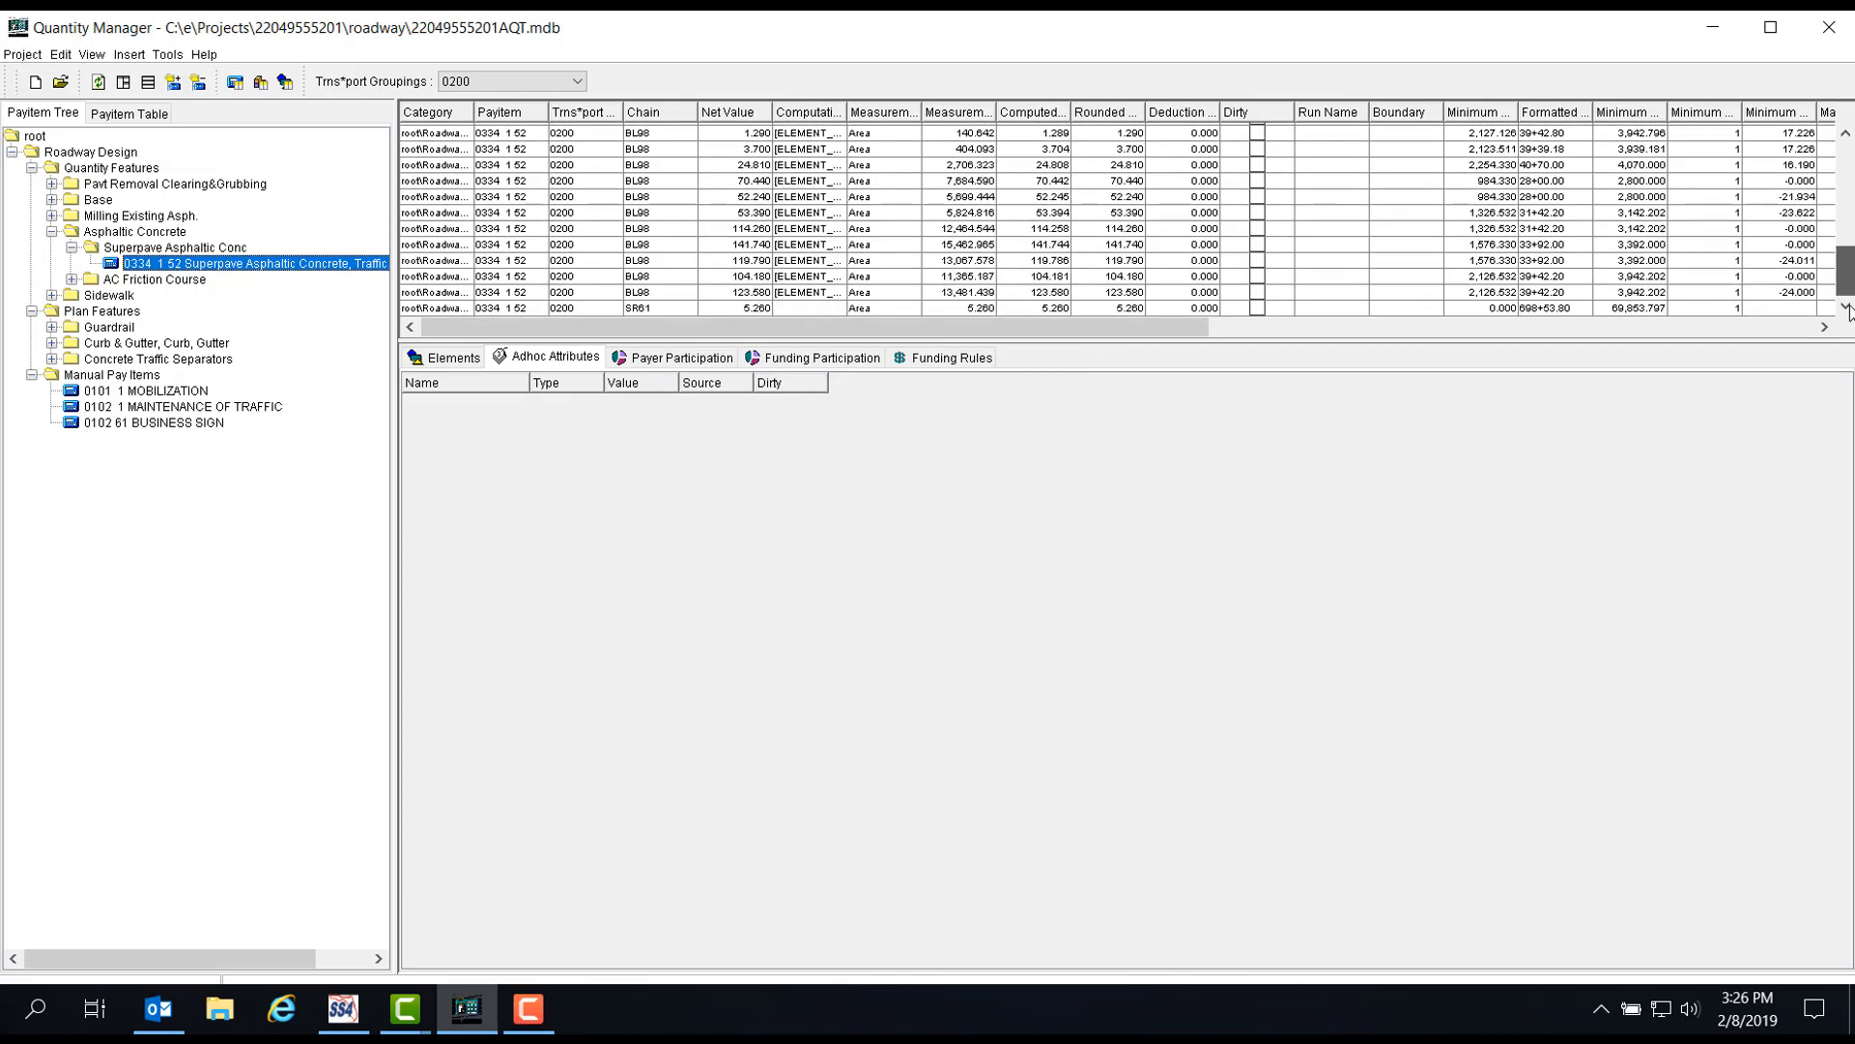
{"action": "left_click", "coordinate": [513, 308]}
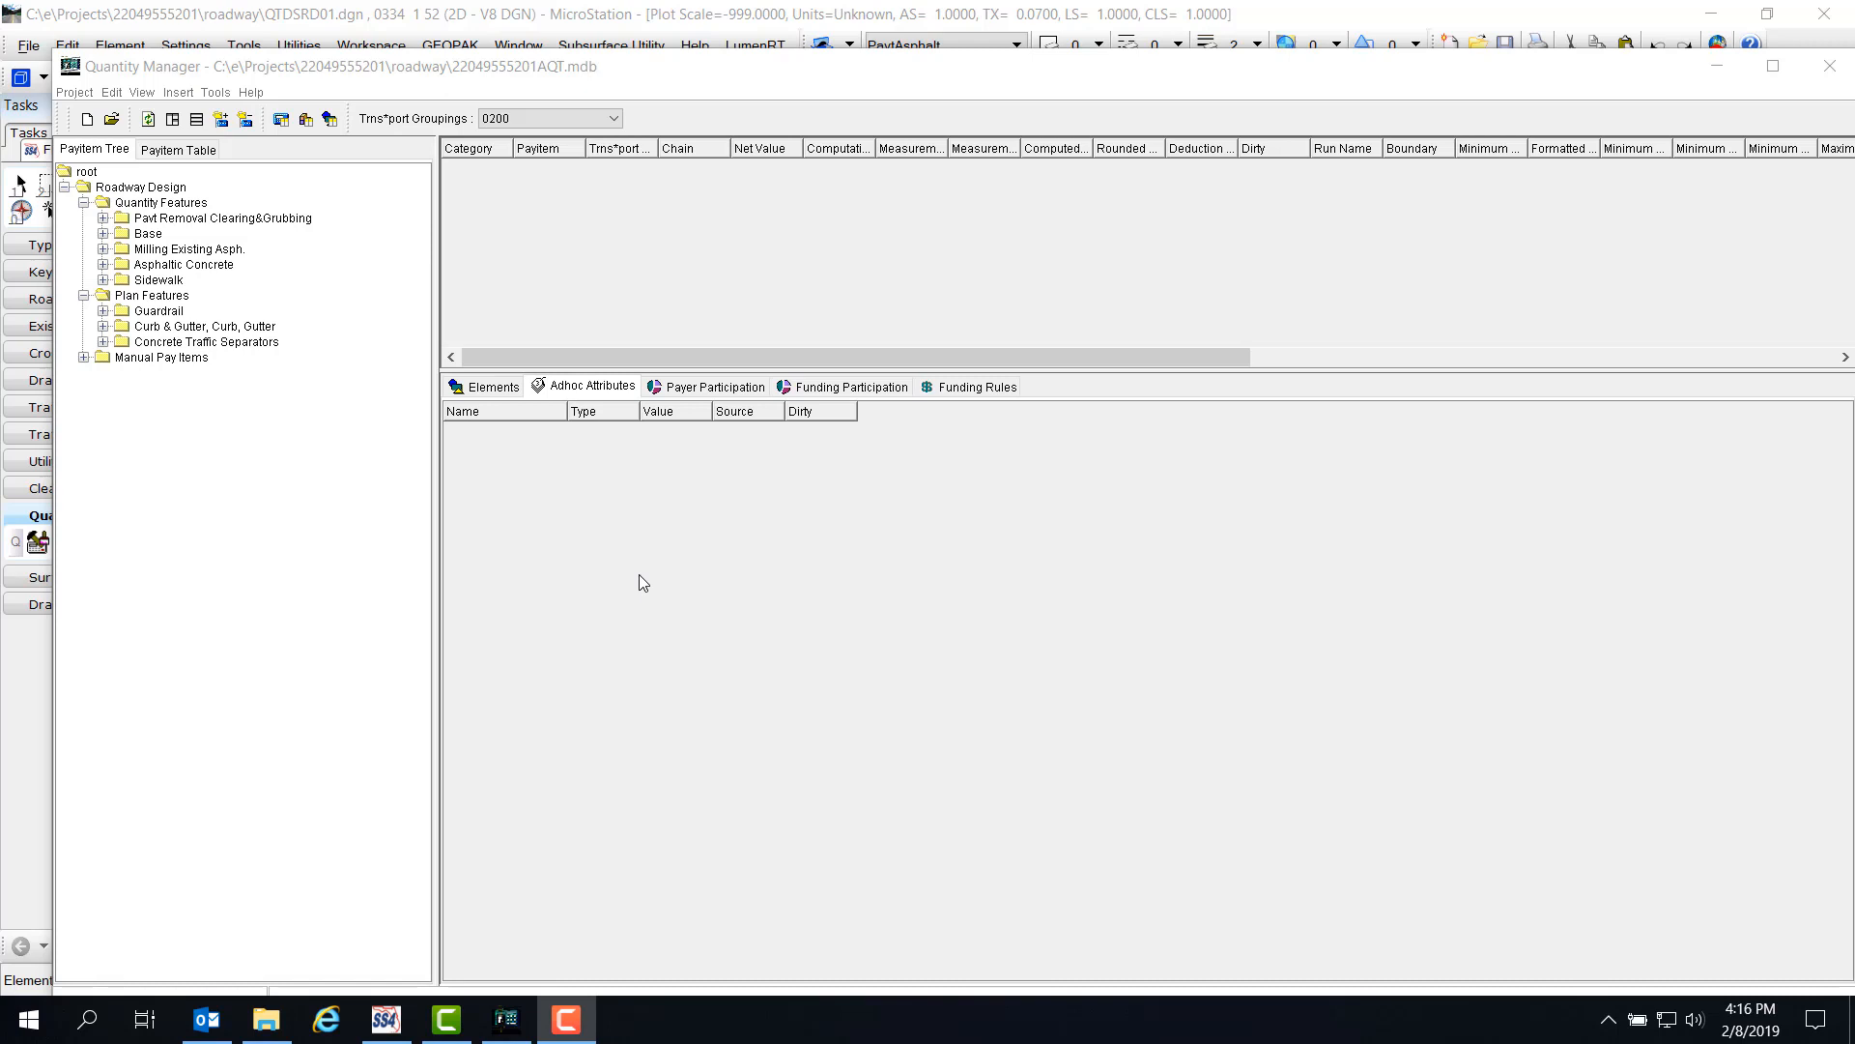
Keep Trns*port grouping 0200 active and select payitem 0110 1 1 Clearing & Grubbing in the Pavt Removal Clearing&Grubbing category.
{"action": "left_click", "coordinate": [614, 119]}
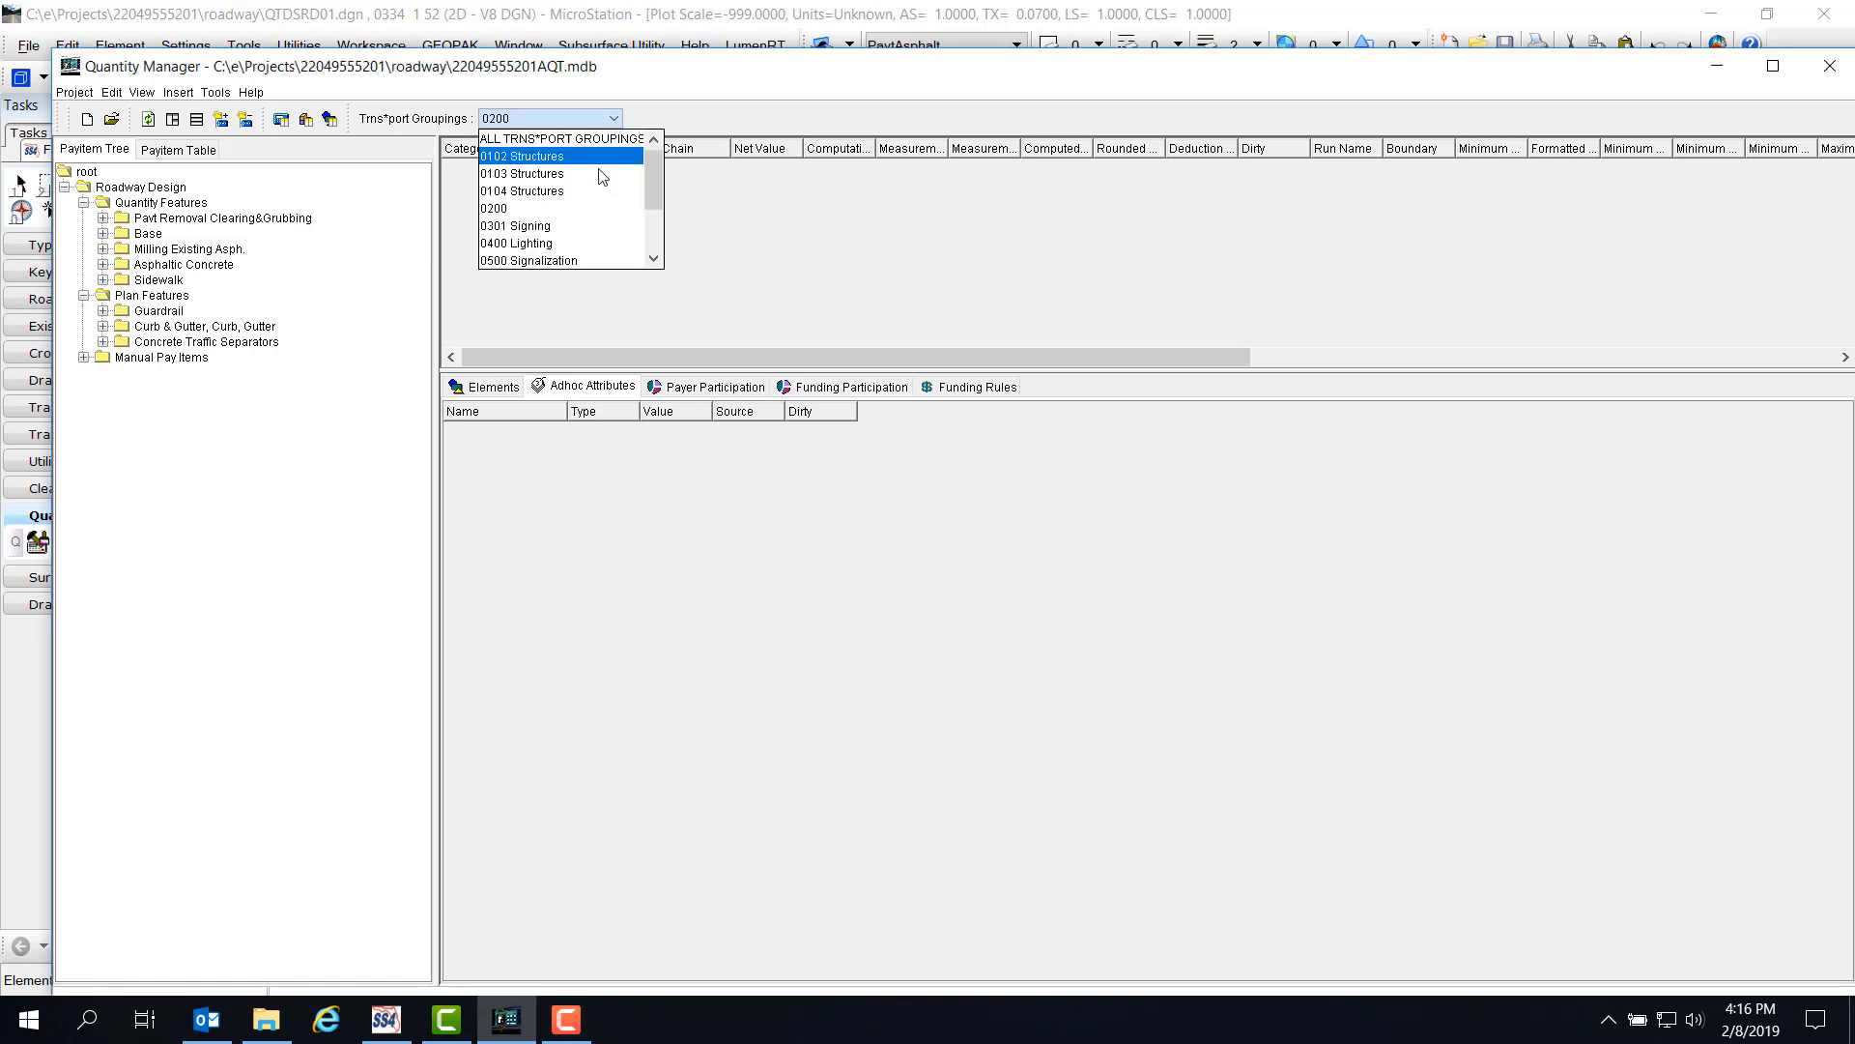
{"action": "left_click", "coordinate": [533, 209]}
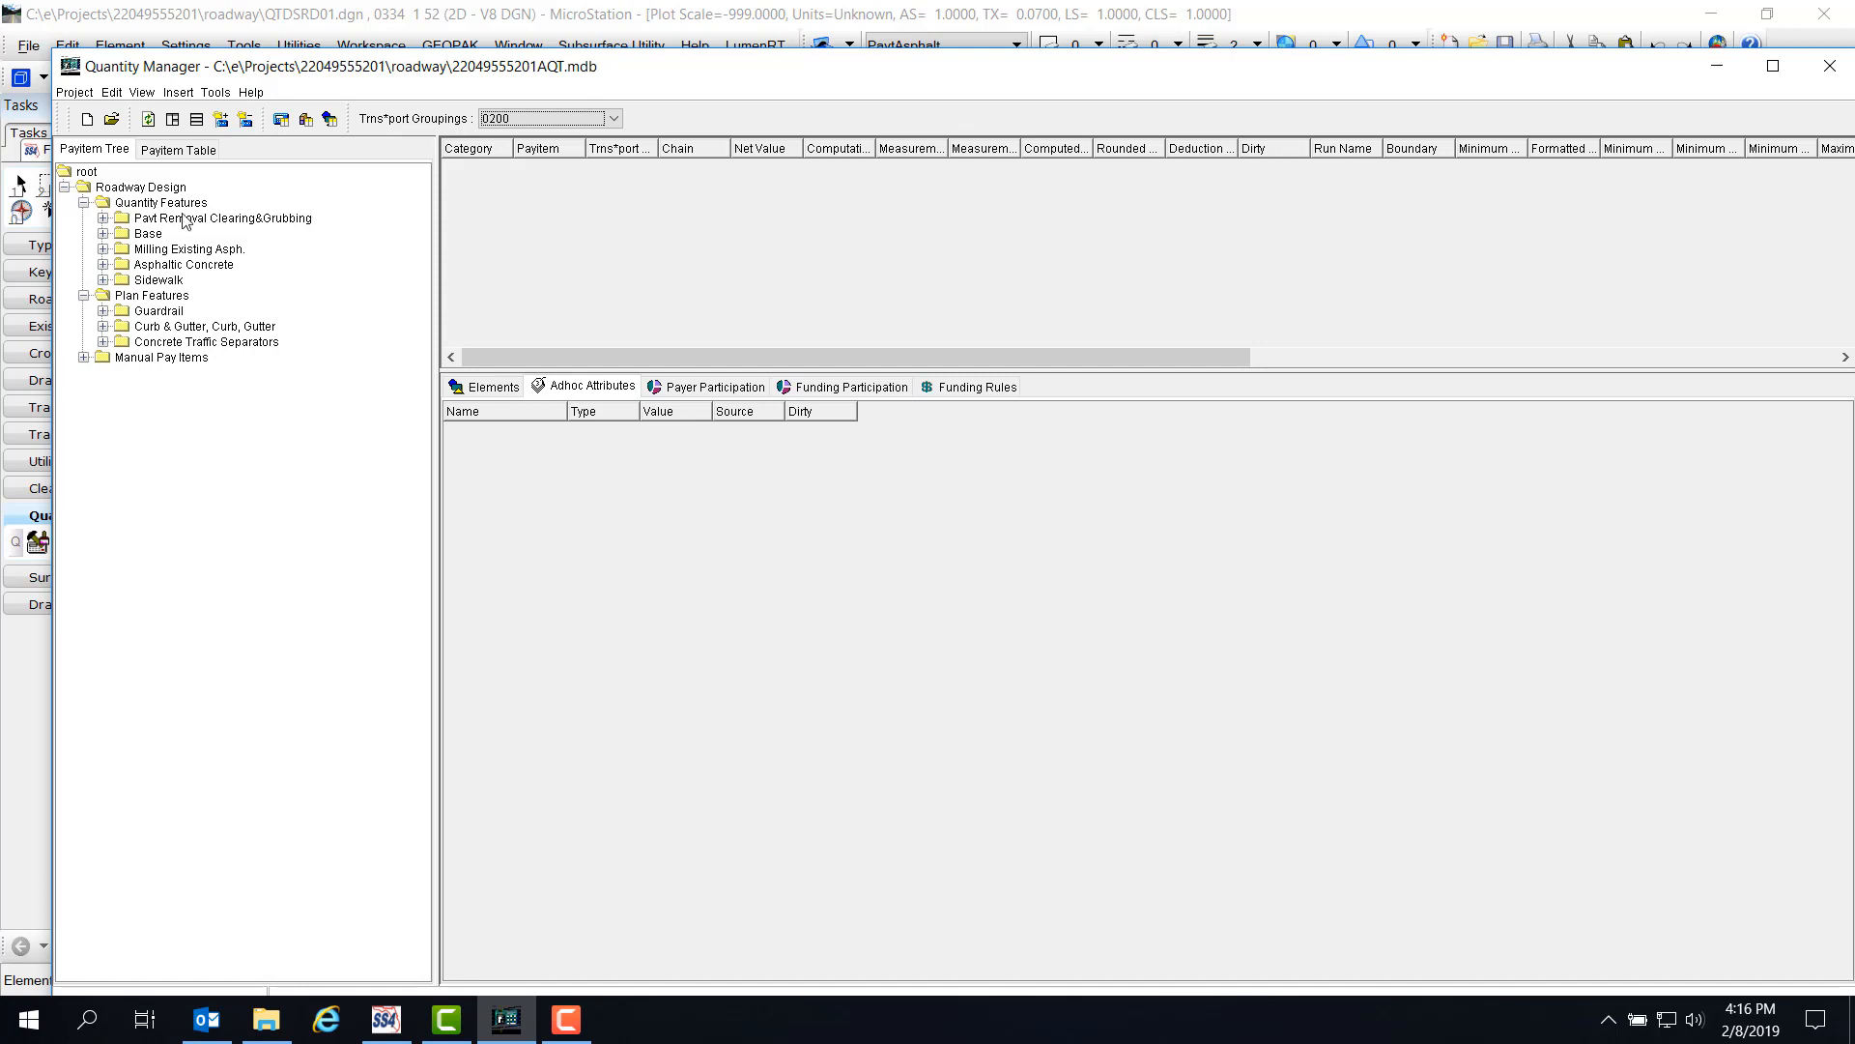
{"action": "left_click", "coordinate": [103, 218]}
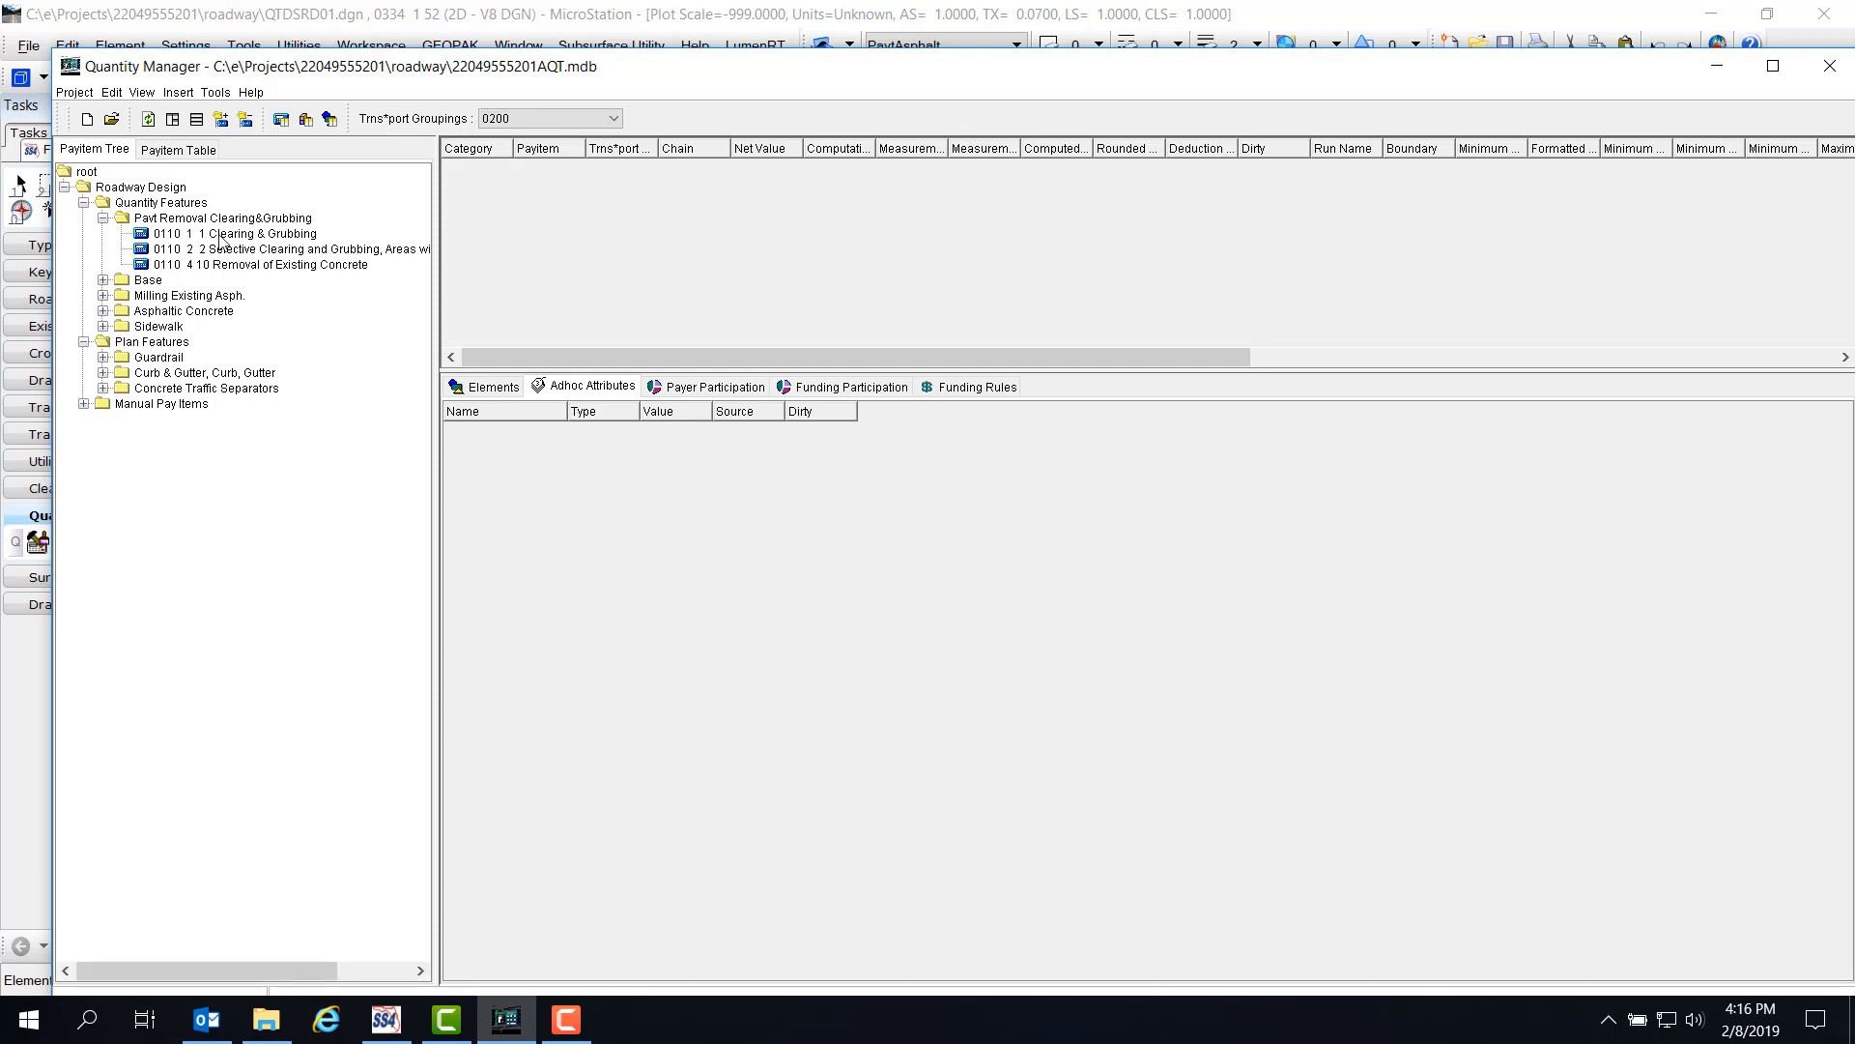
{"action": "left_click", "coordinate": [268, 235]}
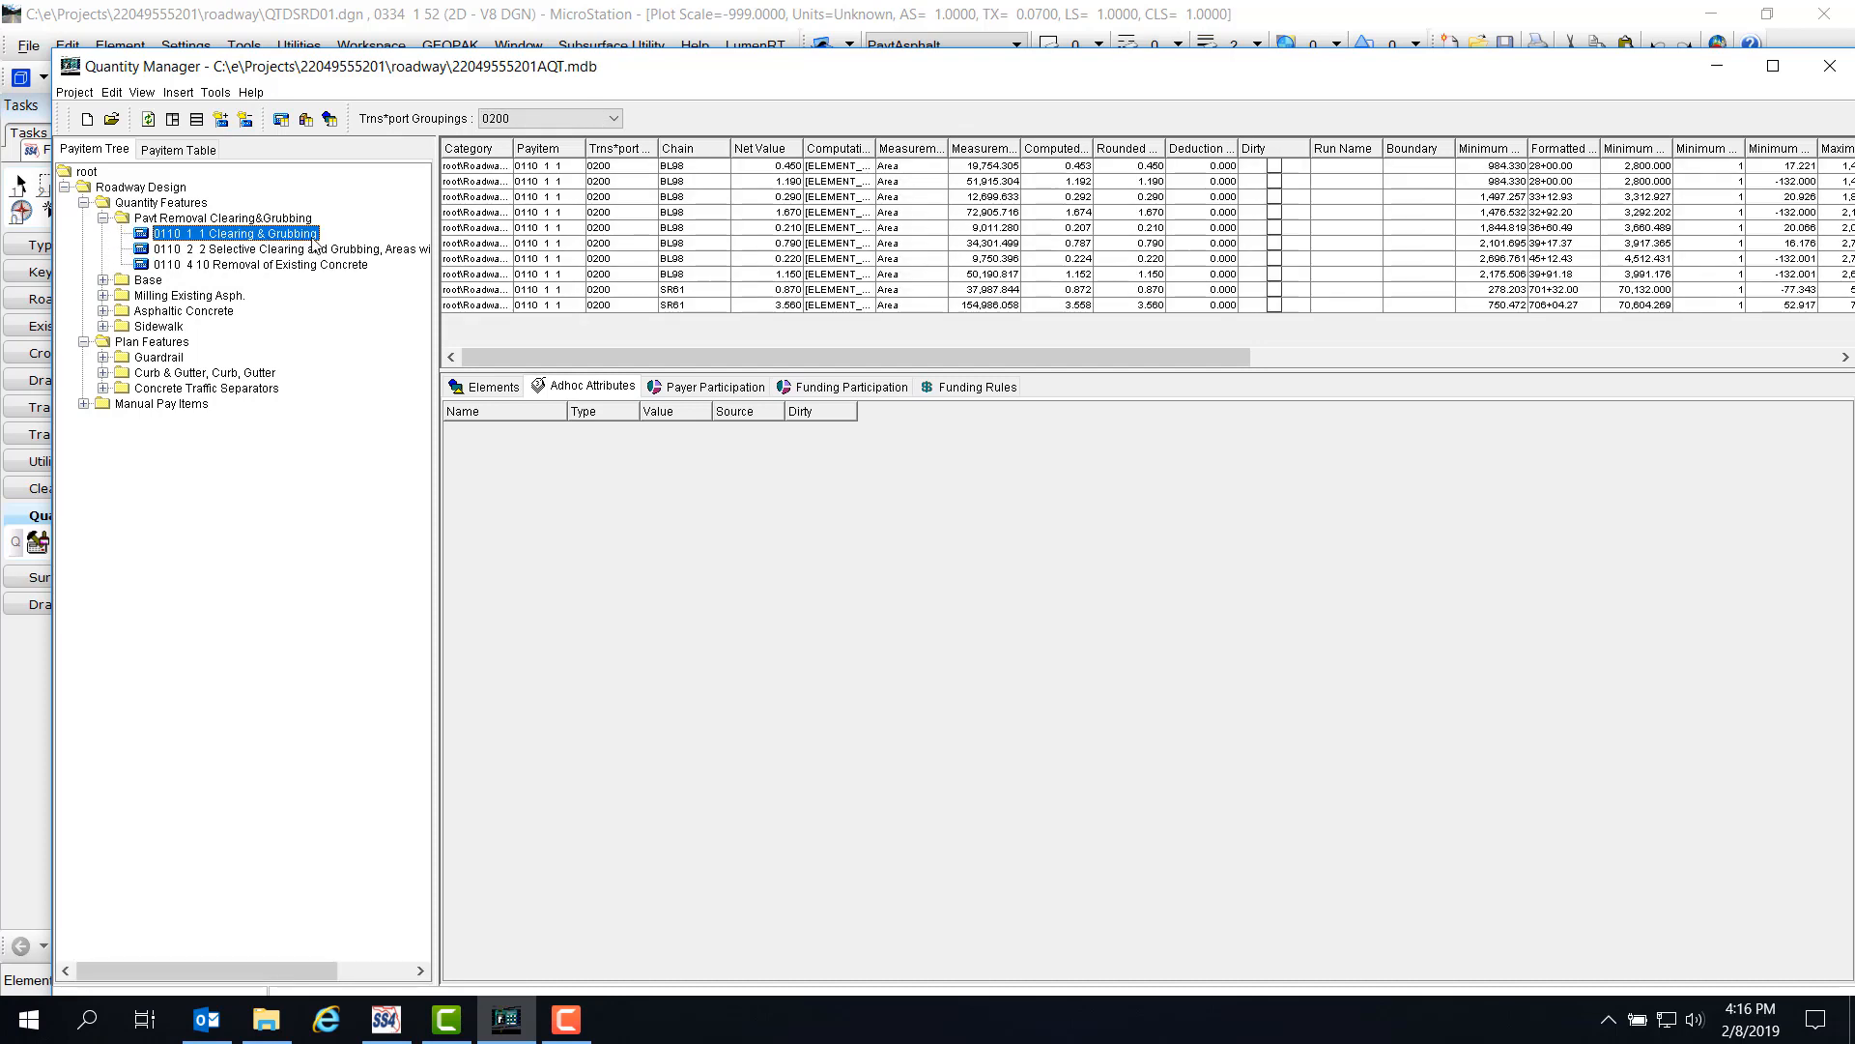
Start a new report using the style FDOT Form 700-050-01 Area Computations (CSV).
{"action": "left_click", "coordinate": [216, 93]}
{"action": "mouse_move", "coordinate": [261, 115]}
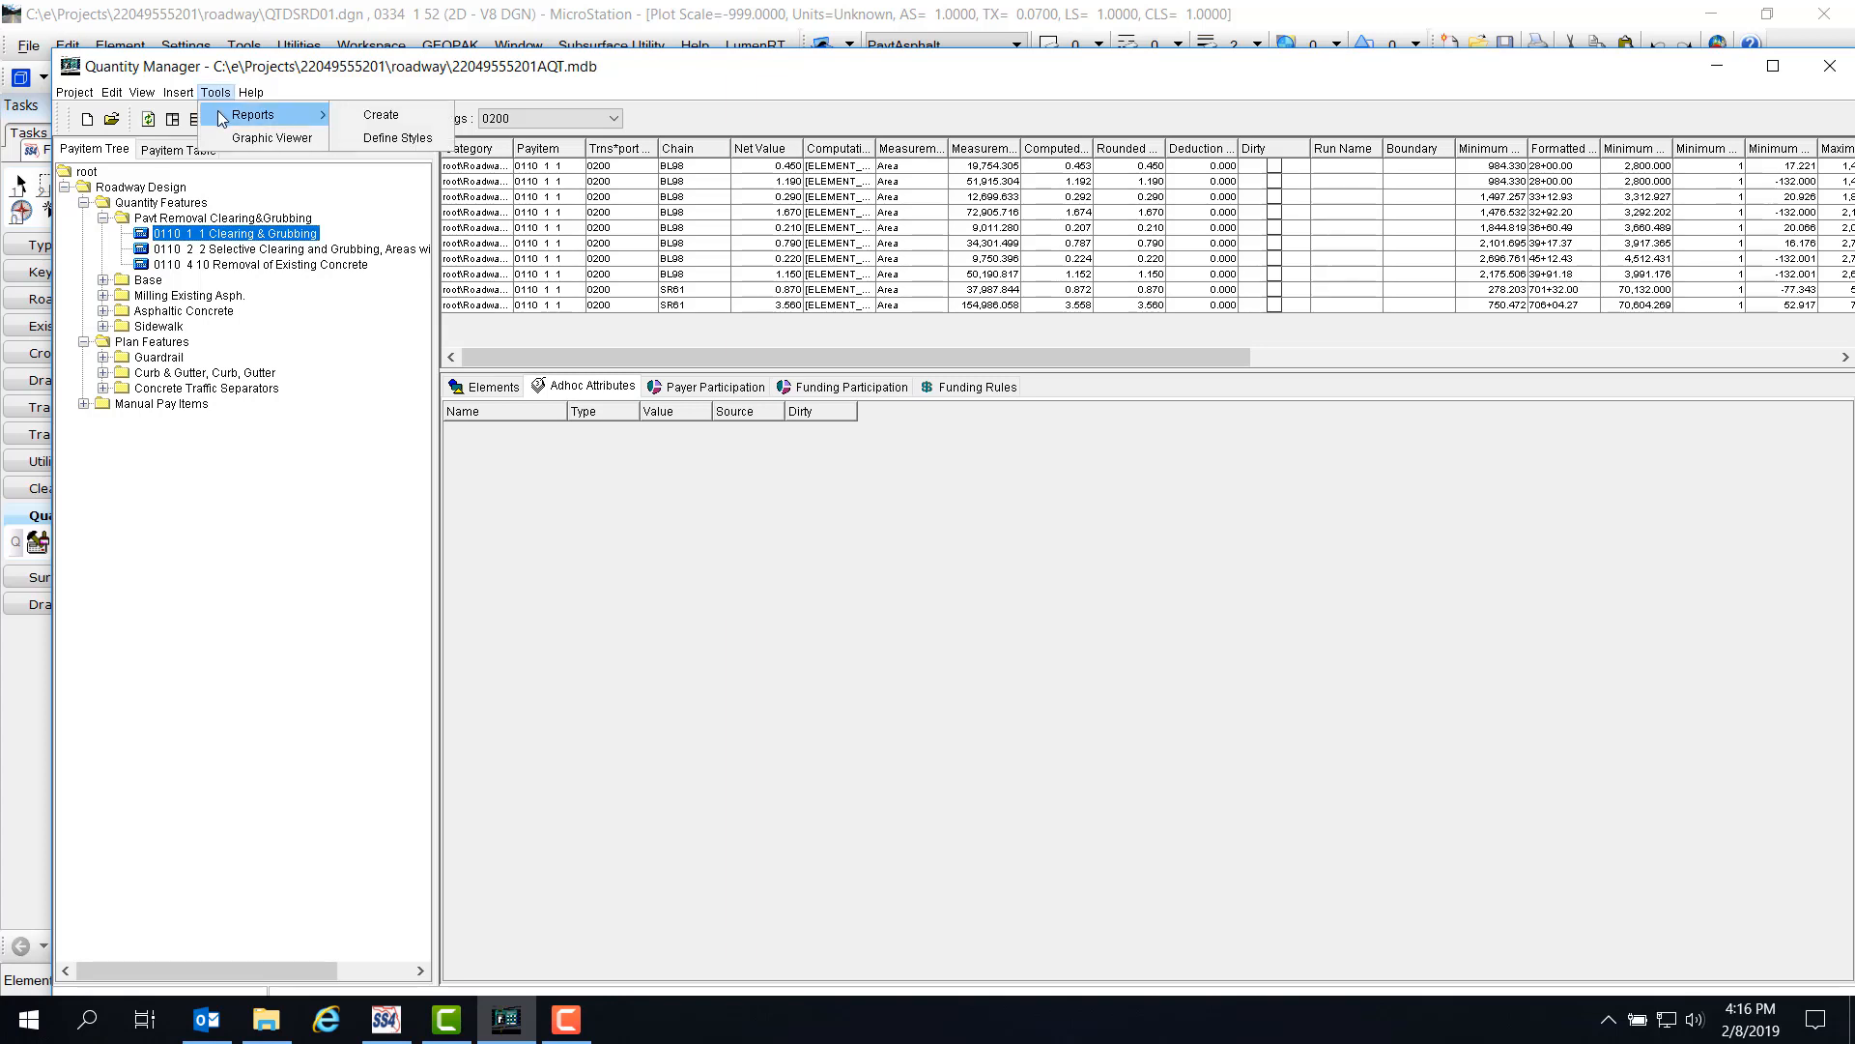
{"action": "left_click", "coordinate": [403, 114]}
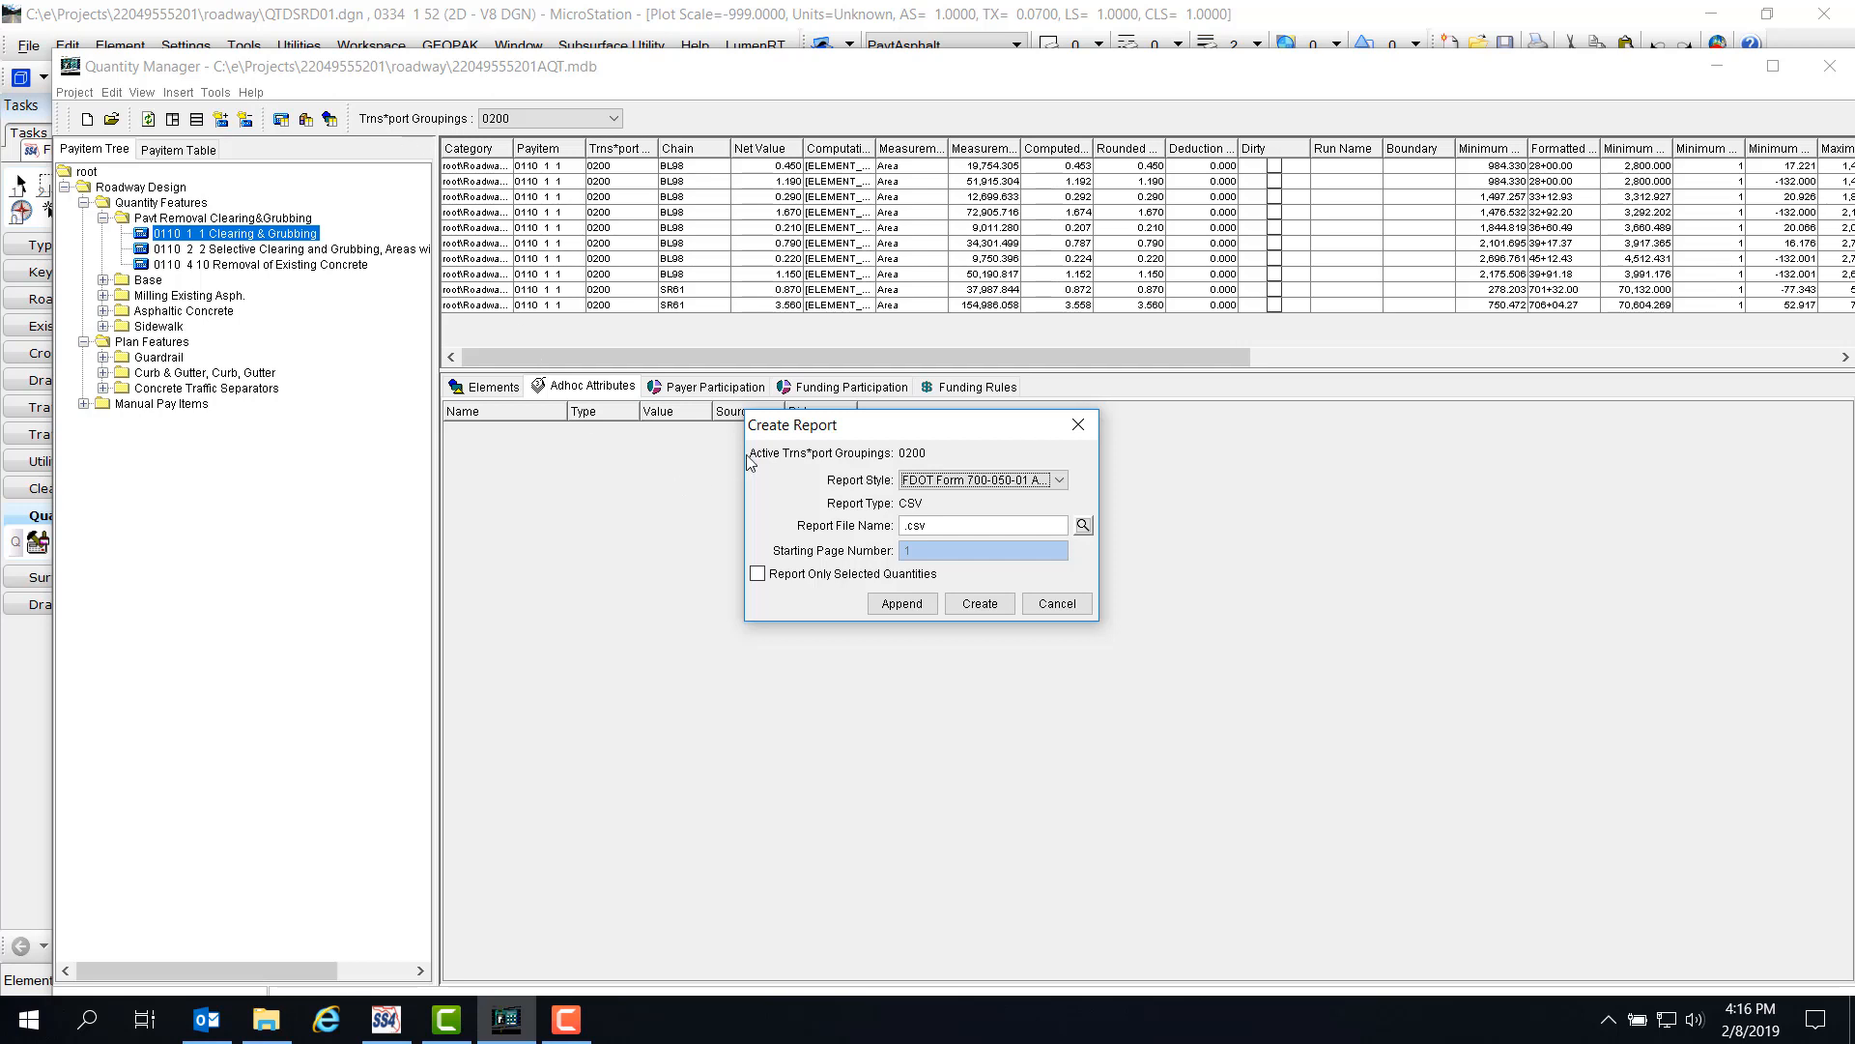
{"action": "left_click", "coordinate": [1027, 482]}
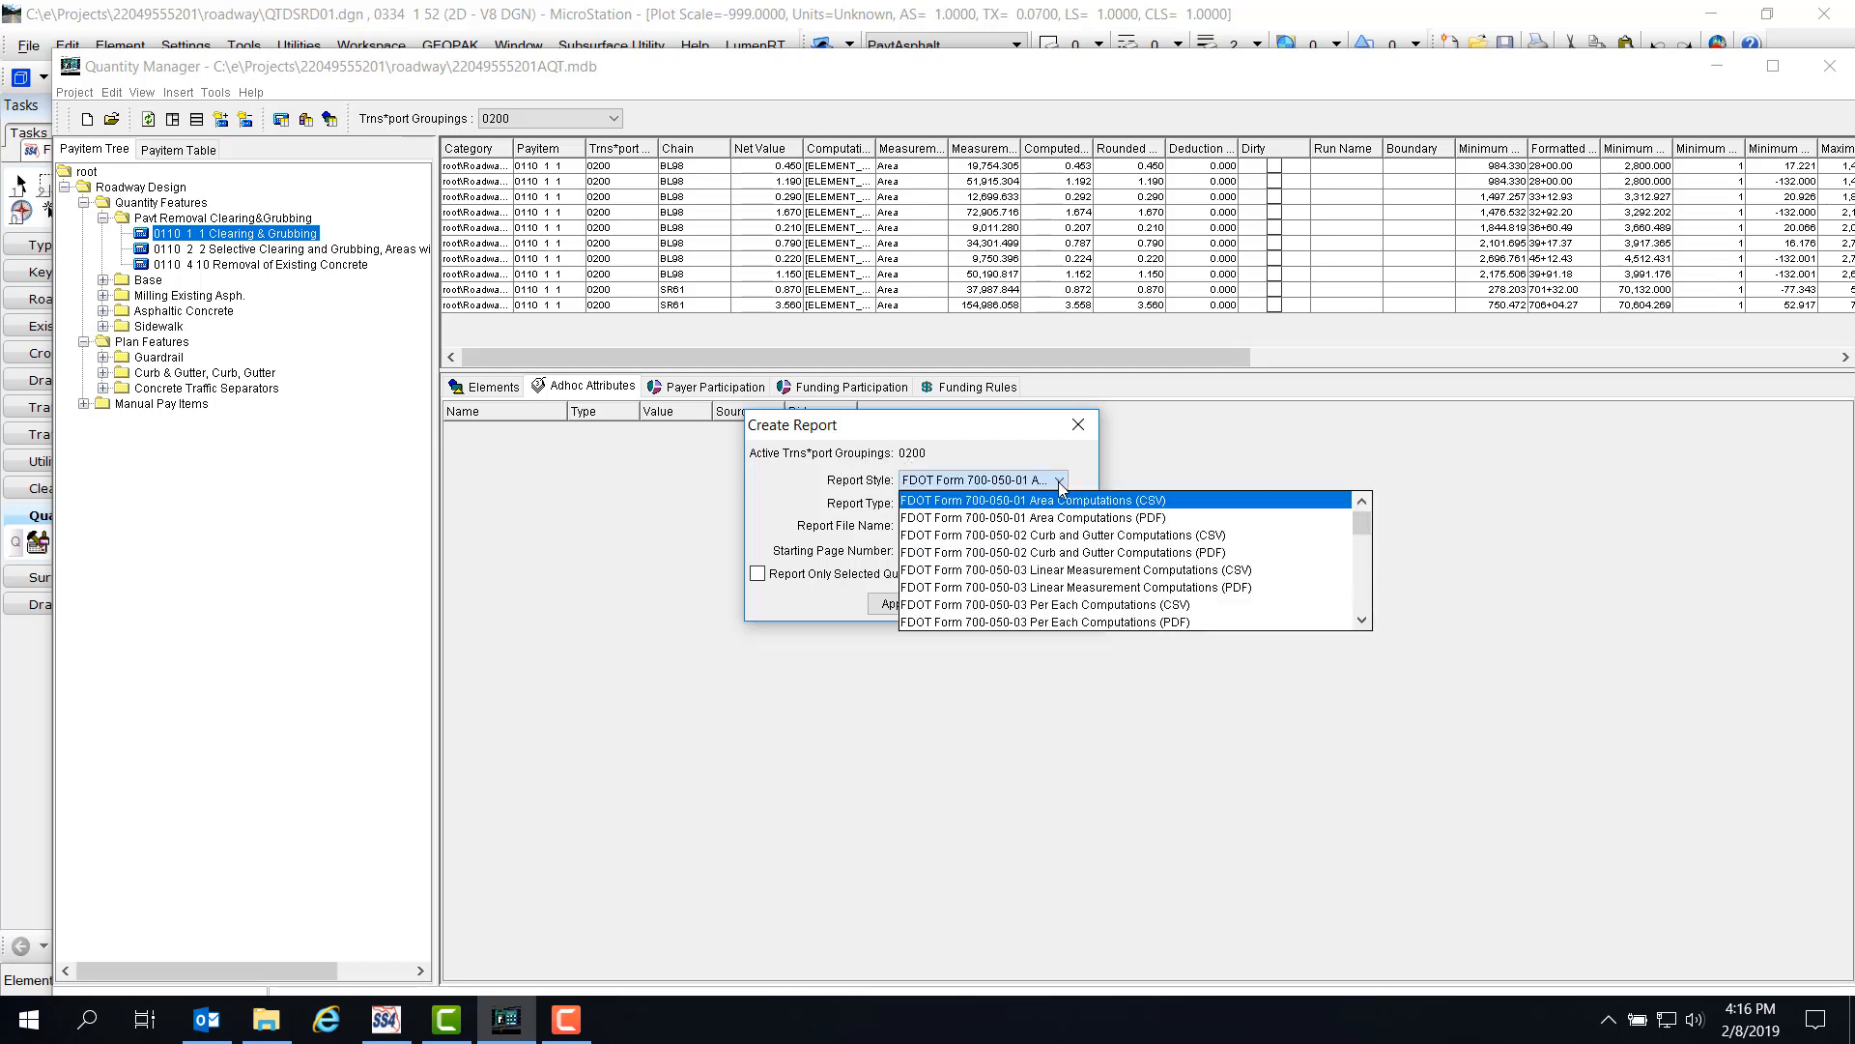
{"action": "left_click", "coordinate": [1127, 500]}
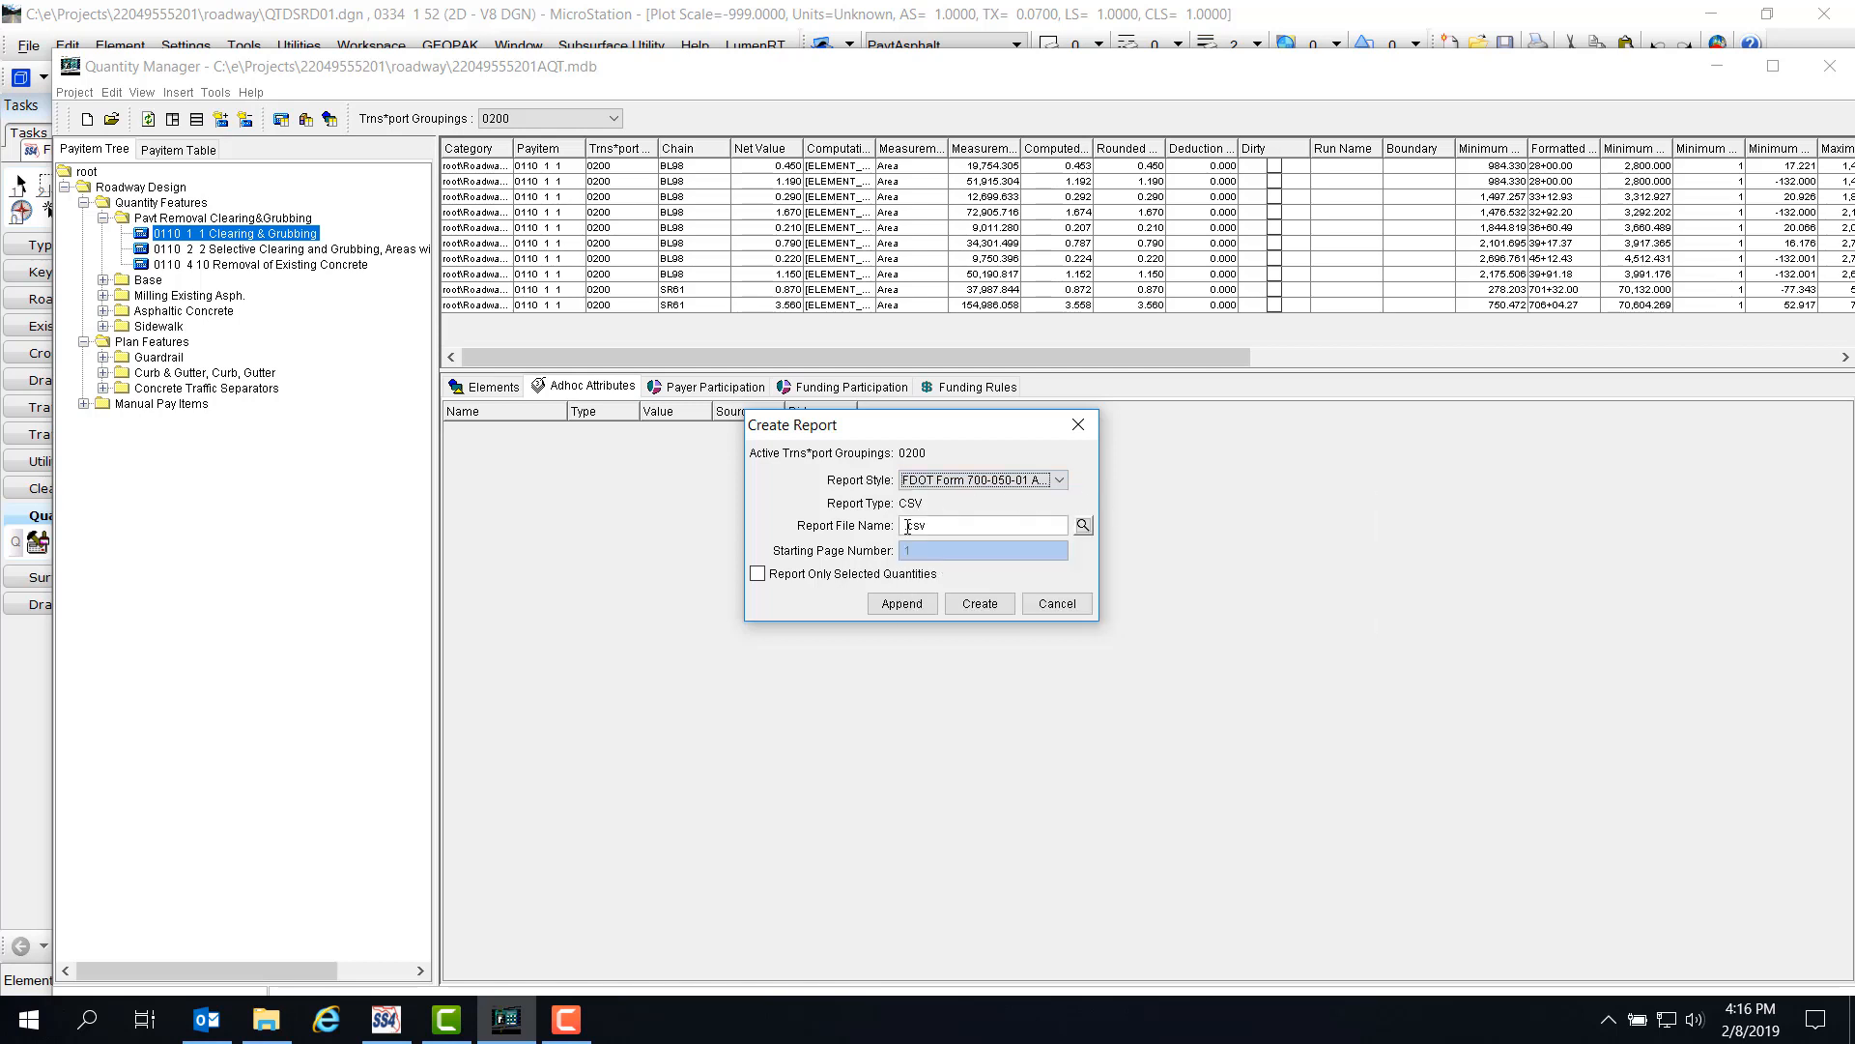
{"action": "left_click", "coordinate": [1084, 527]}
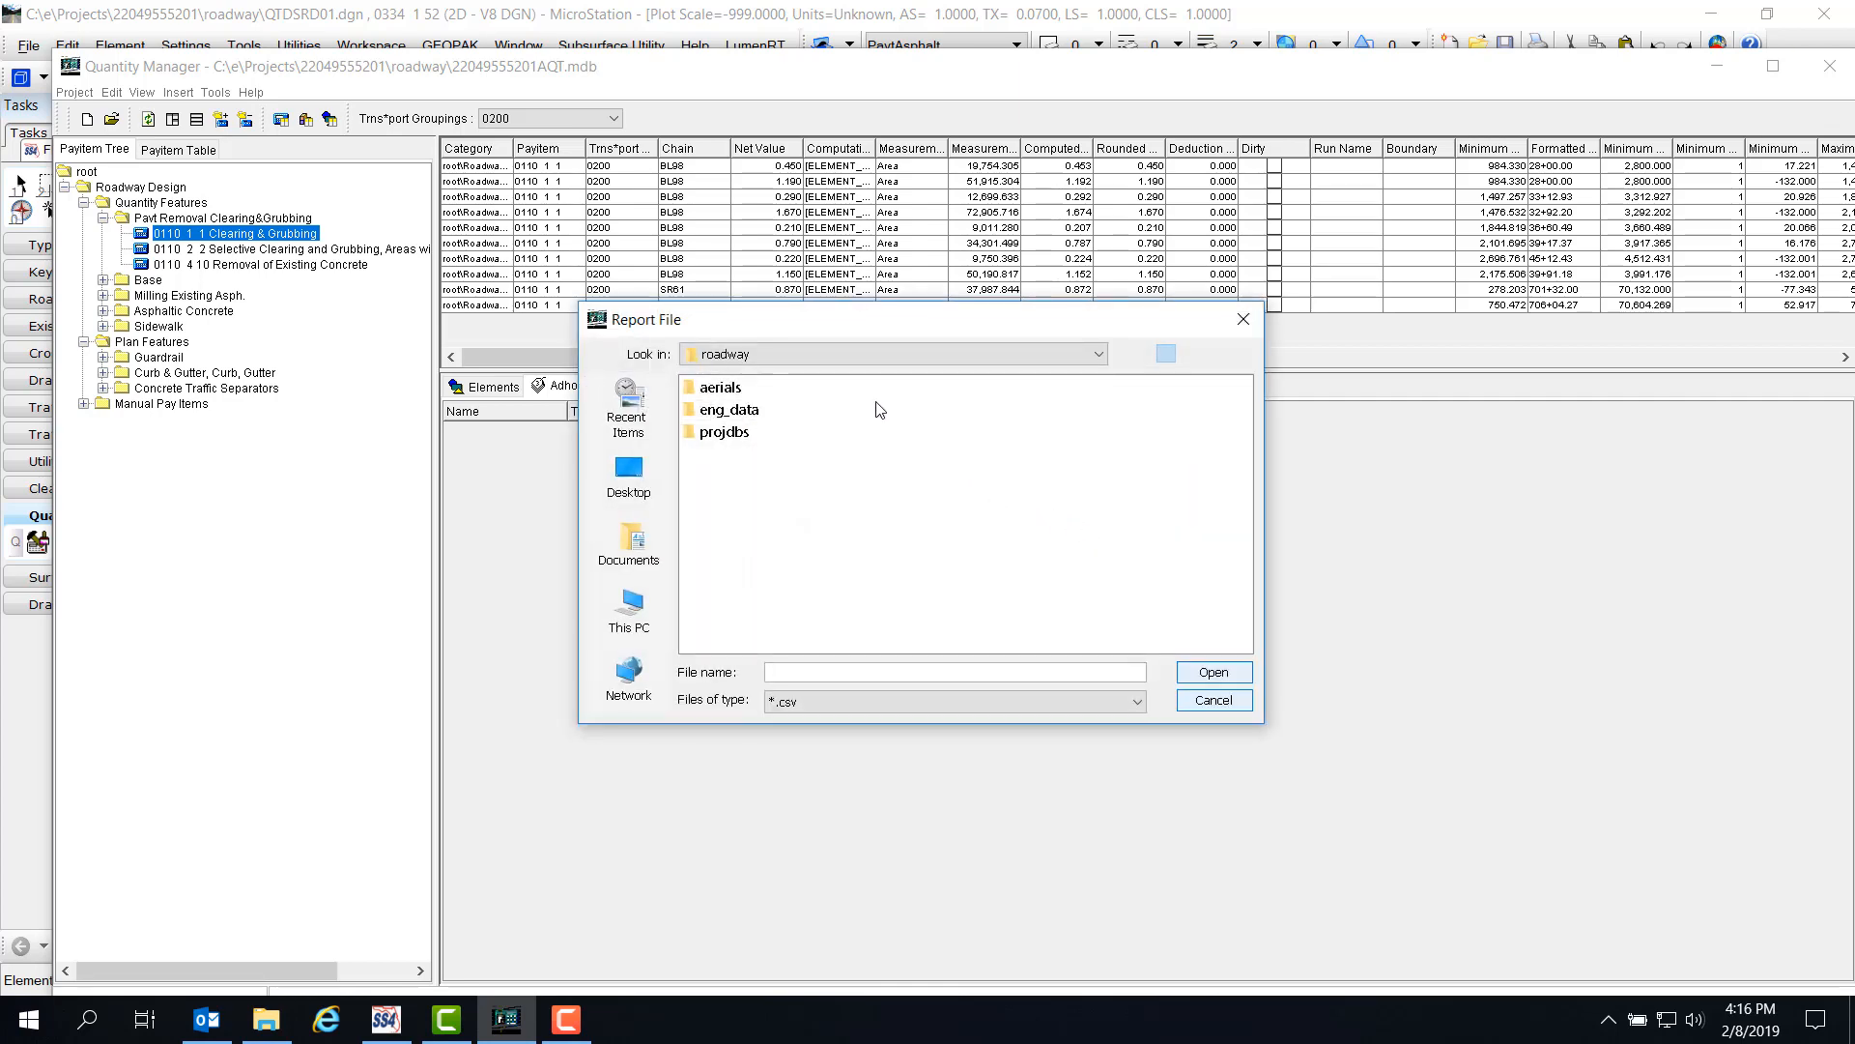
{"action": "left_click", "coordinate": [1098, 356]}
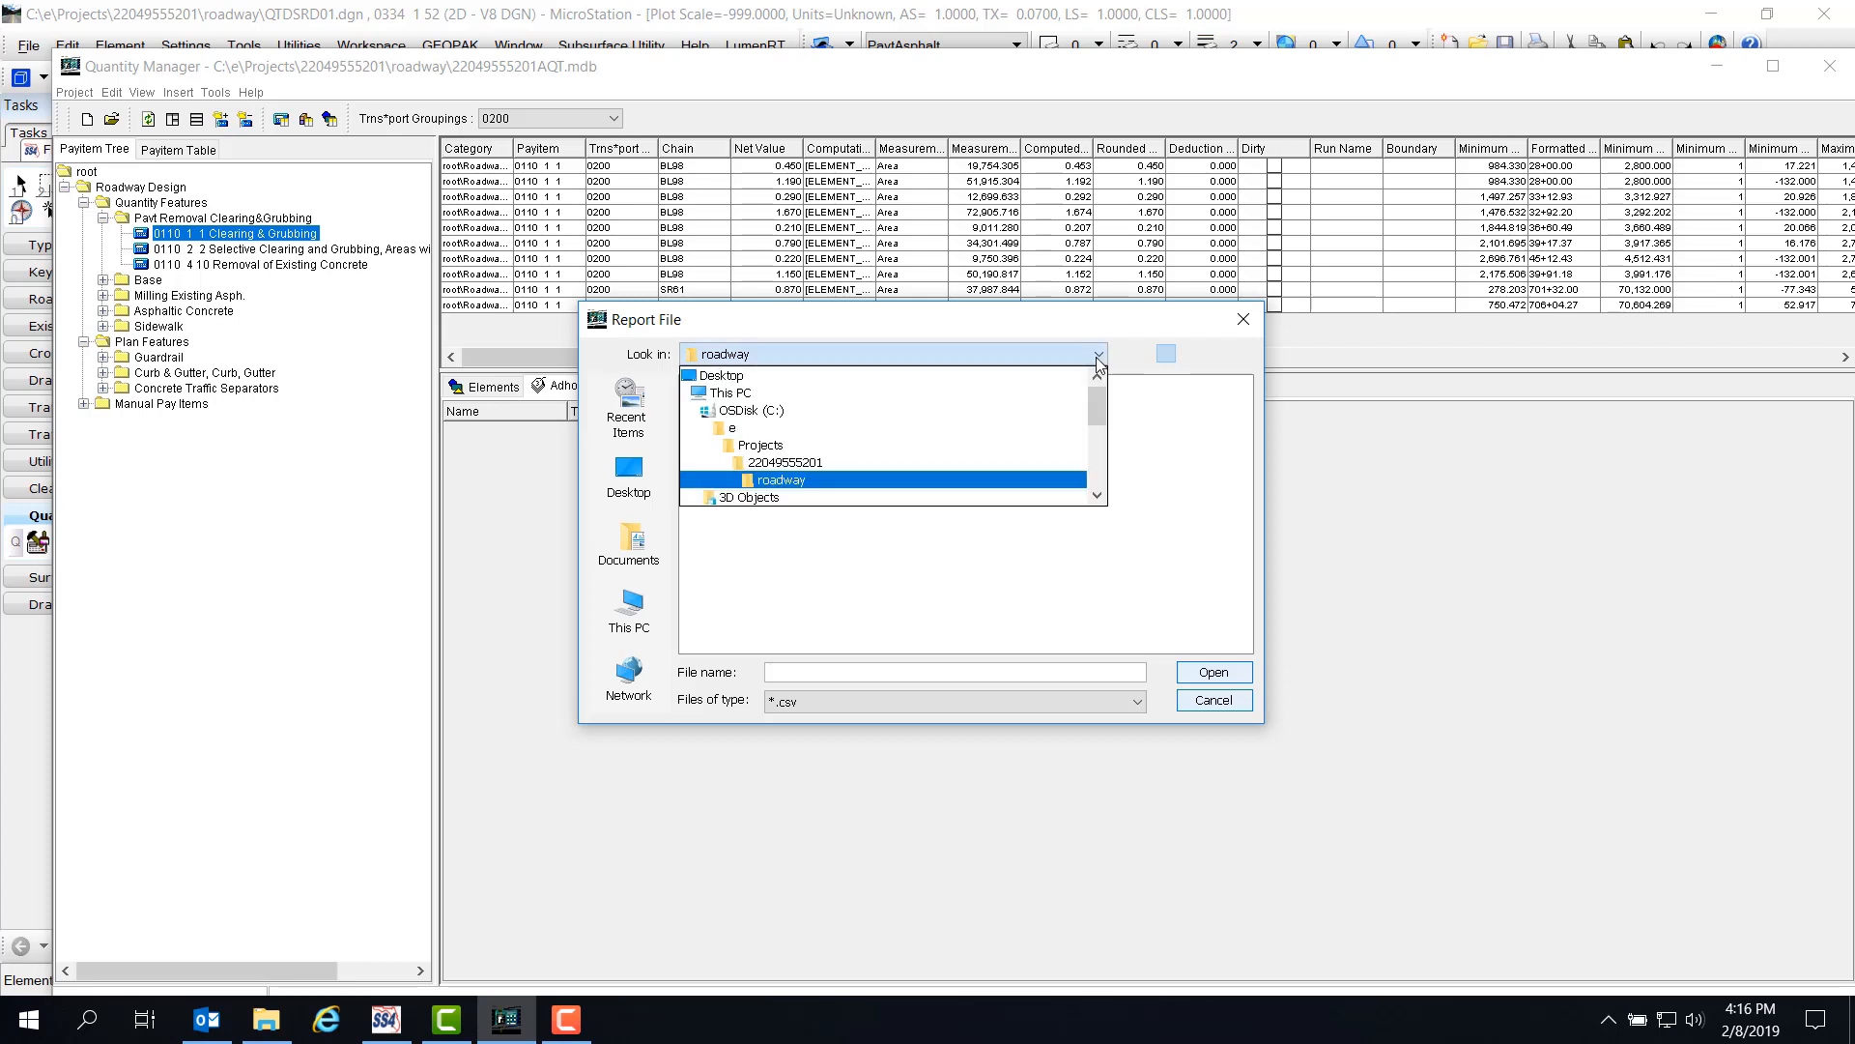
{"action": "left_click", "coordinate": [817, 467]}
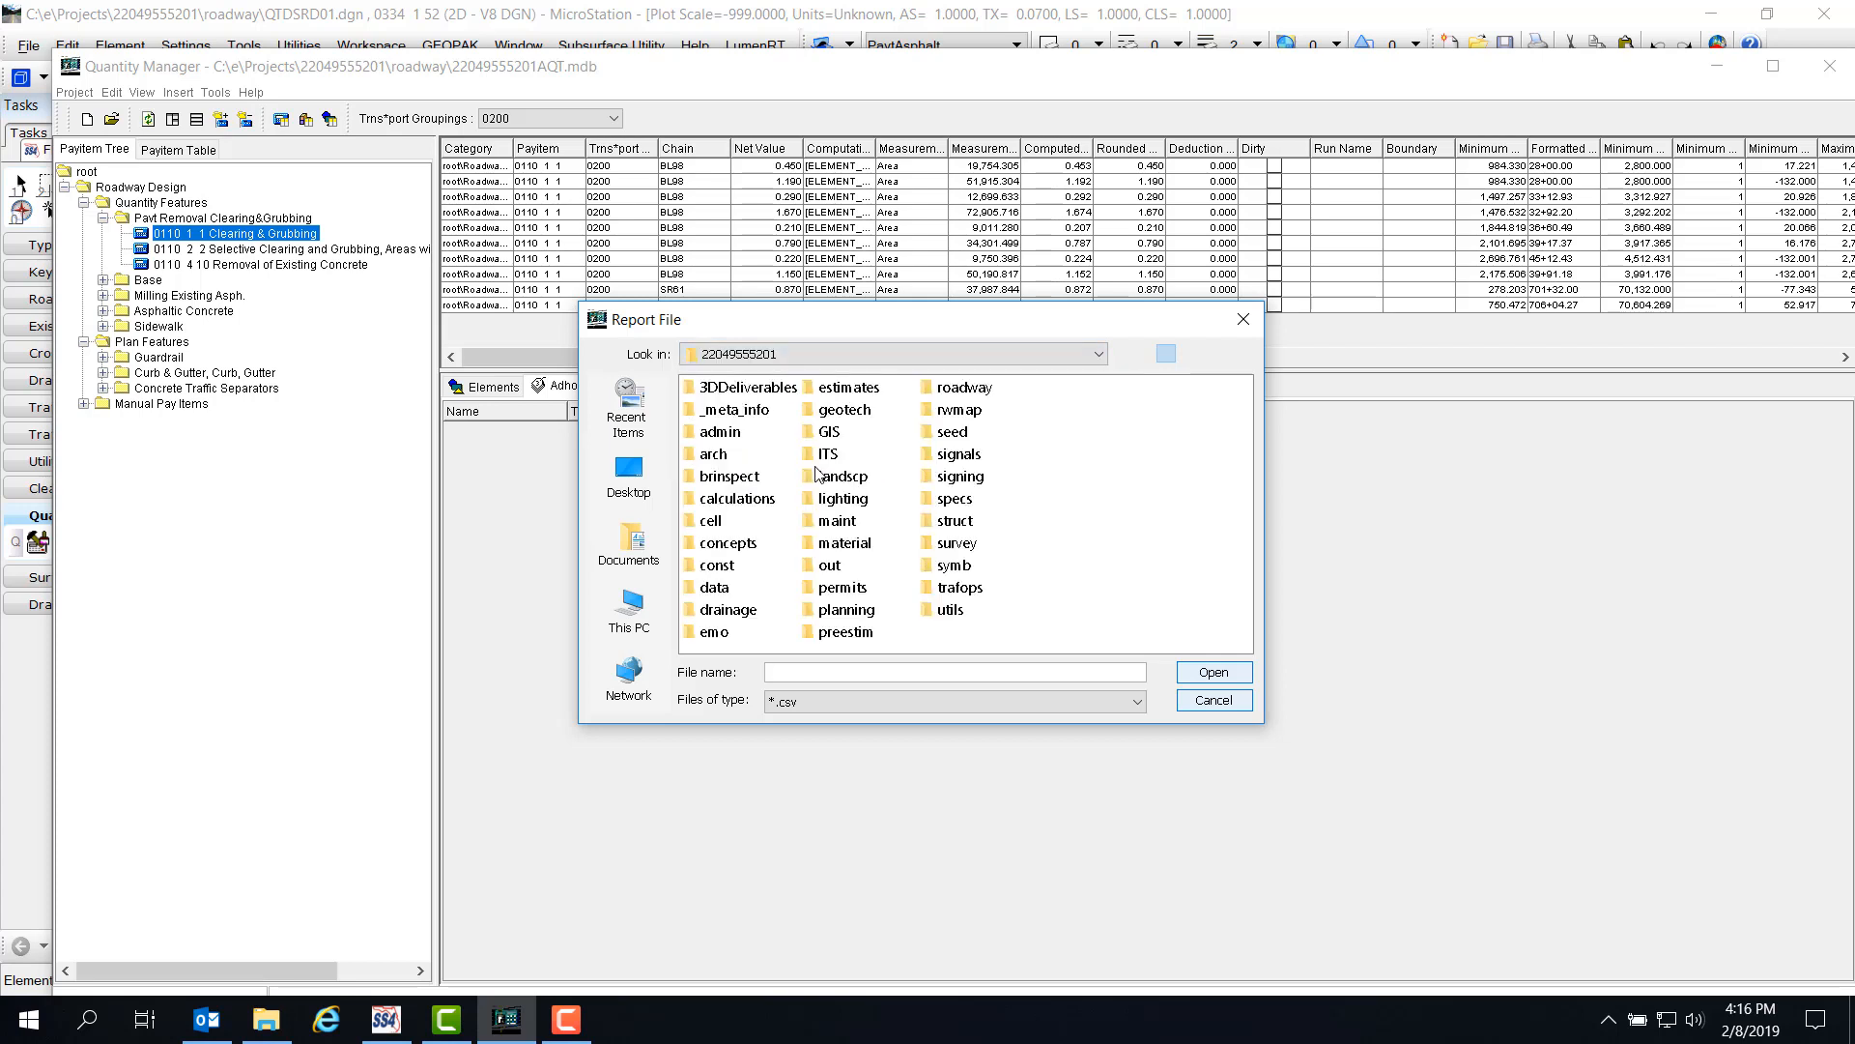
{"action": "double_click", "coordinate": [764, 501]}
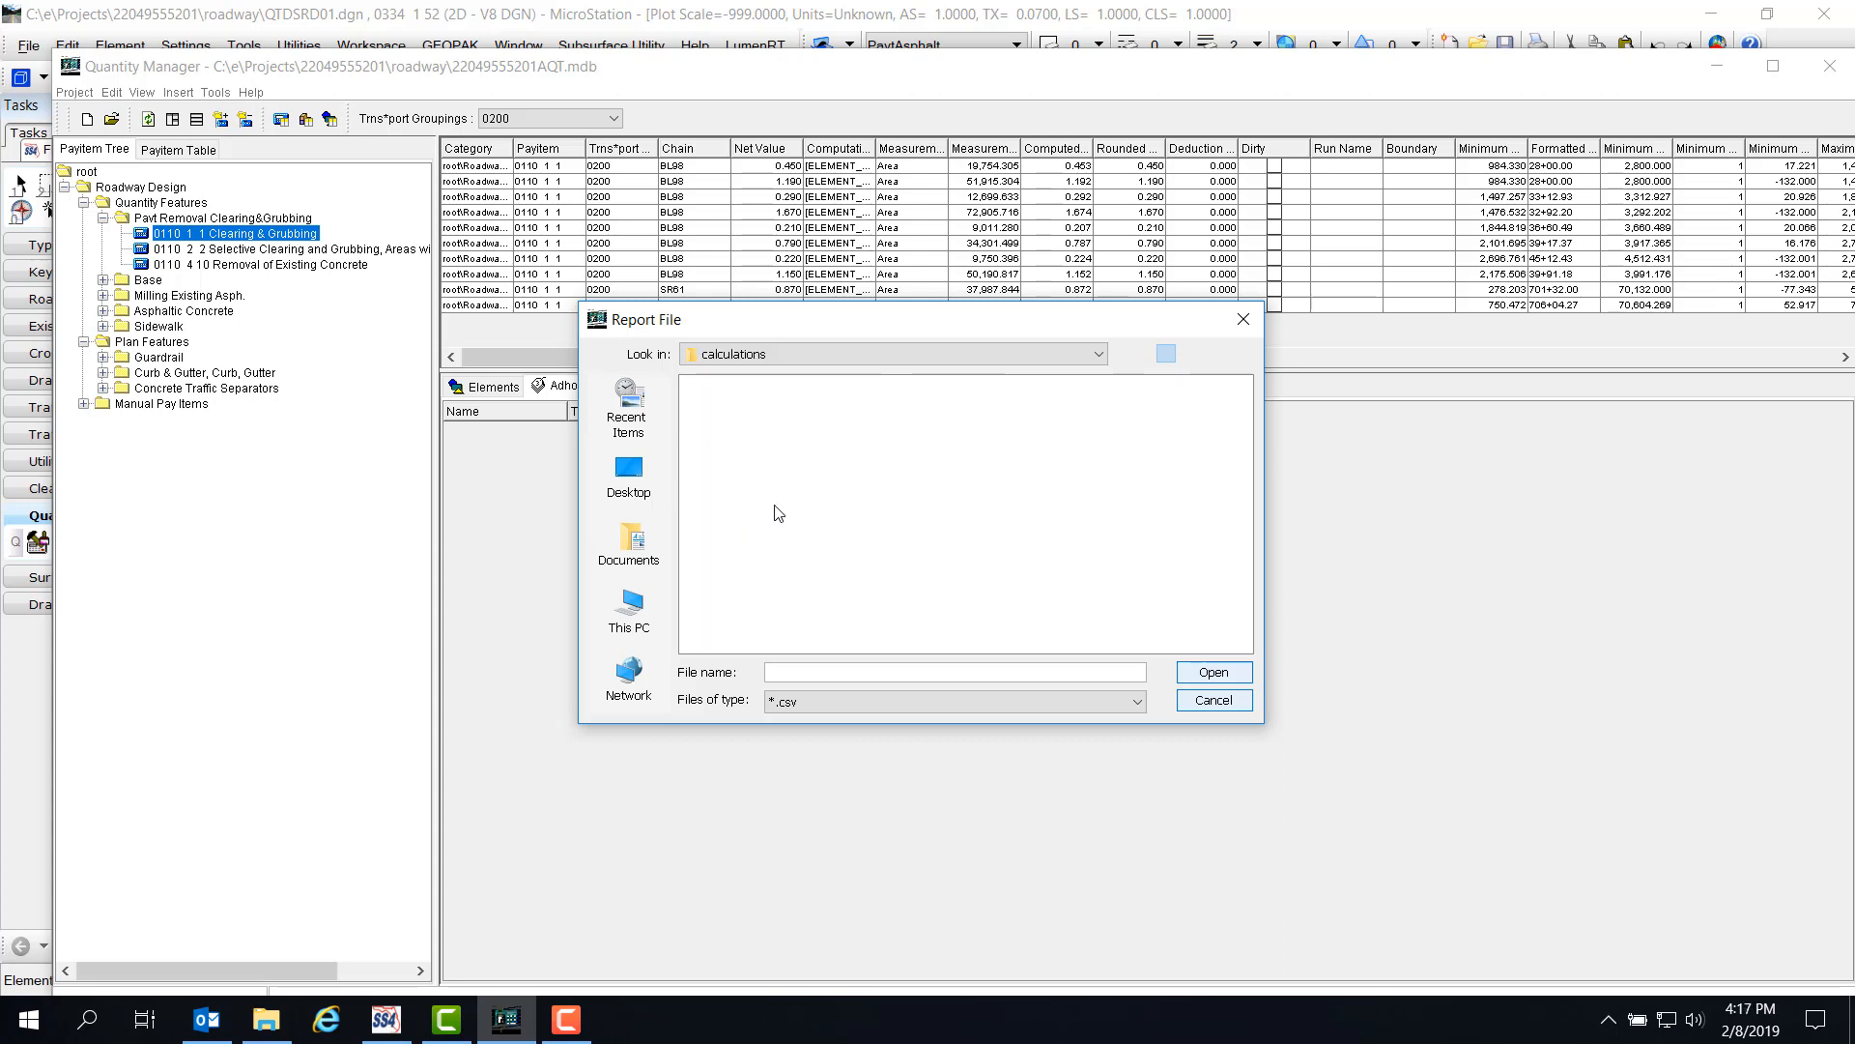
{"action": "type", "text": "0110_1_1"}
{"action": "left_click", "coordinate": [1214, 673]}
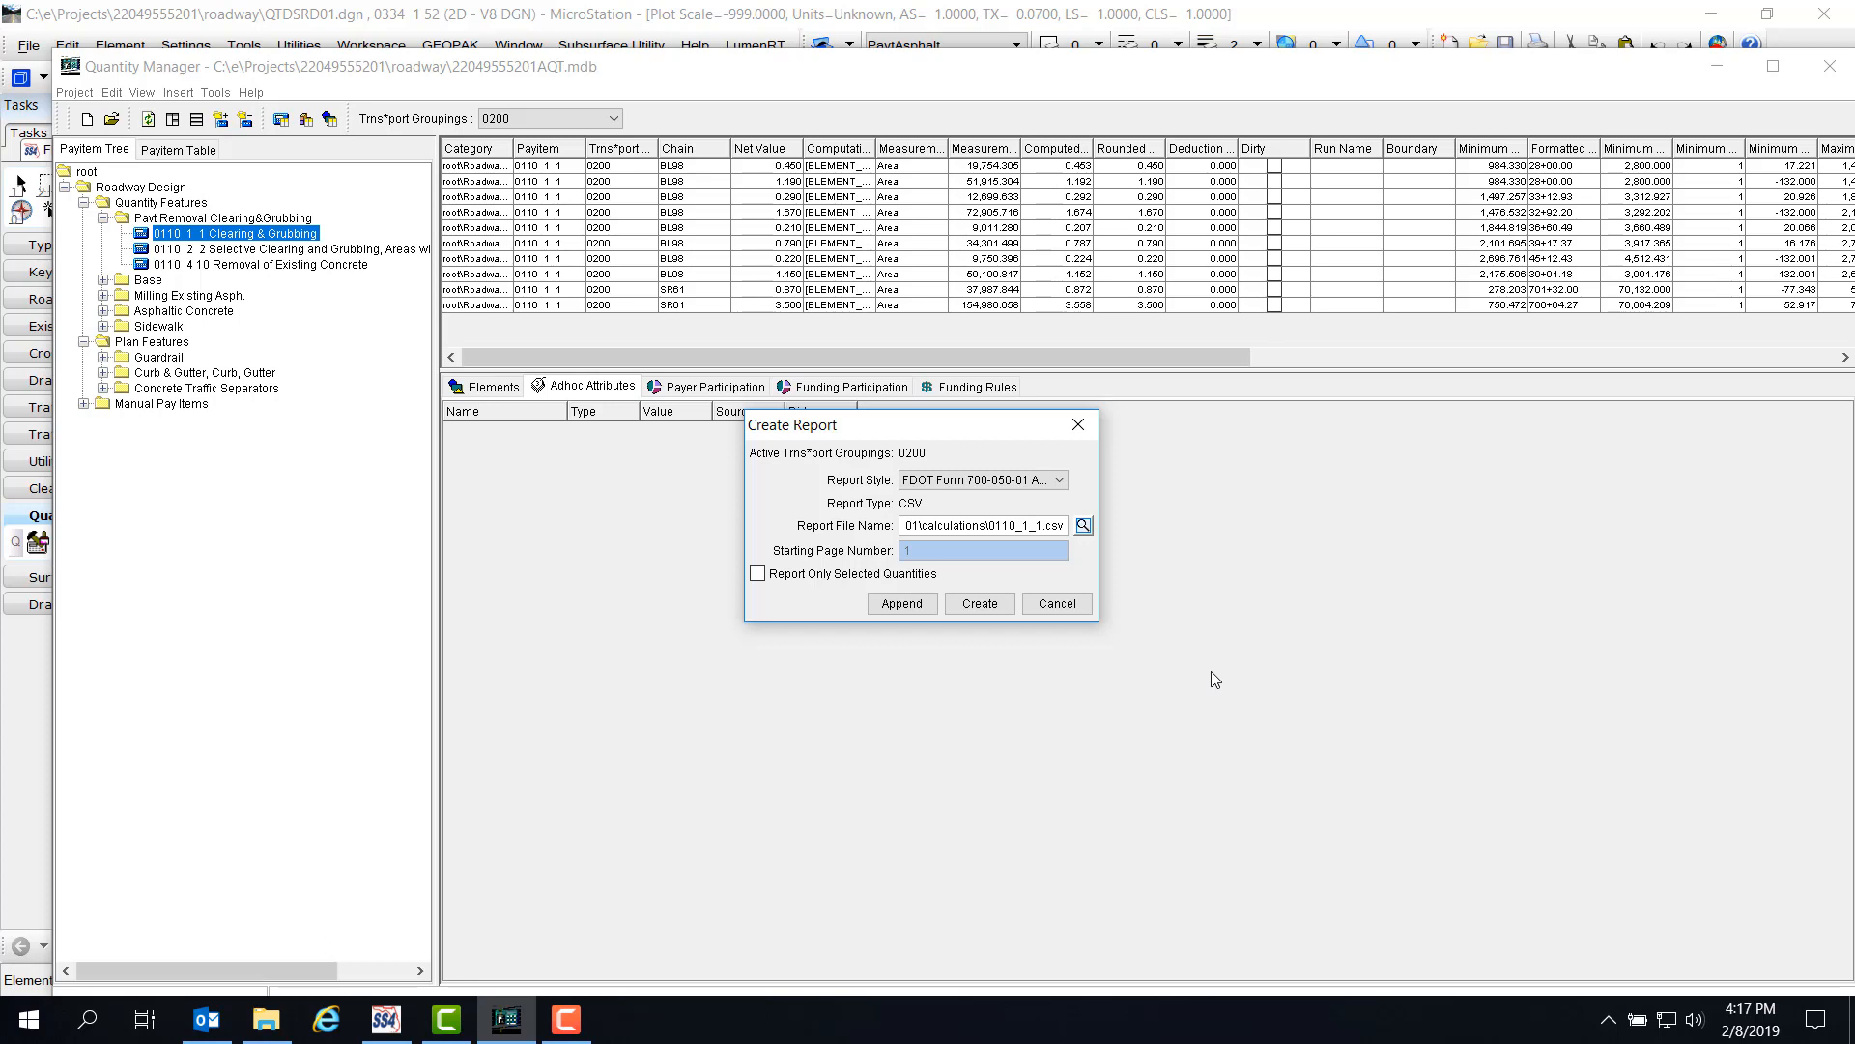
{"action": "left_click", "coordinate": [989, 611]}
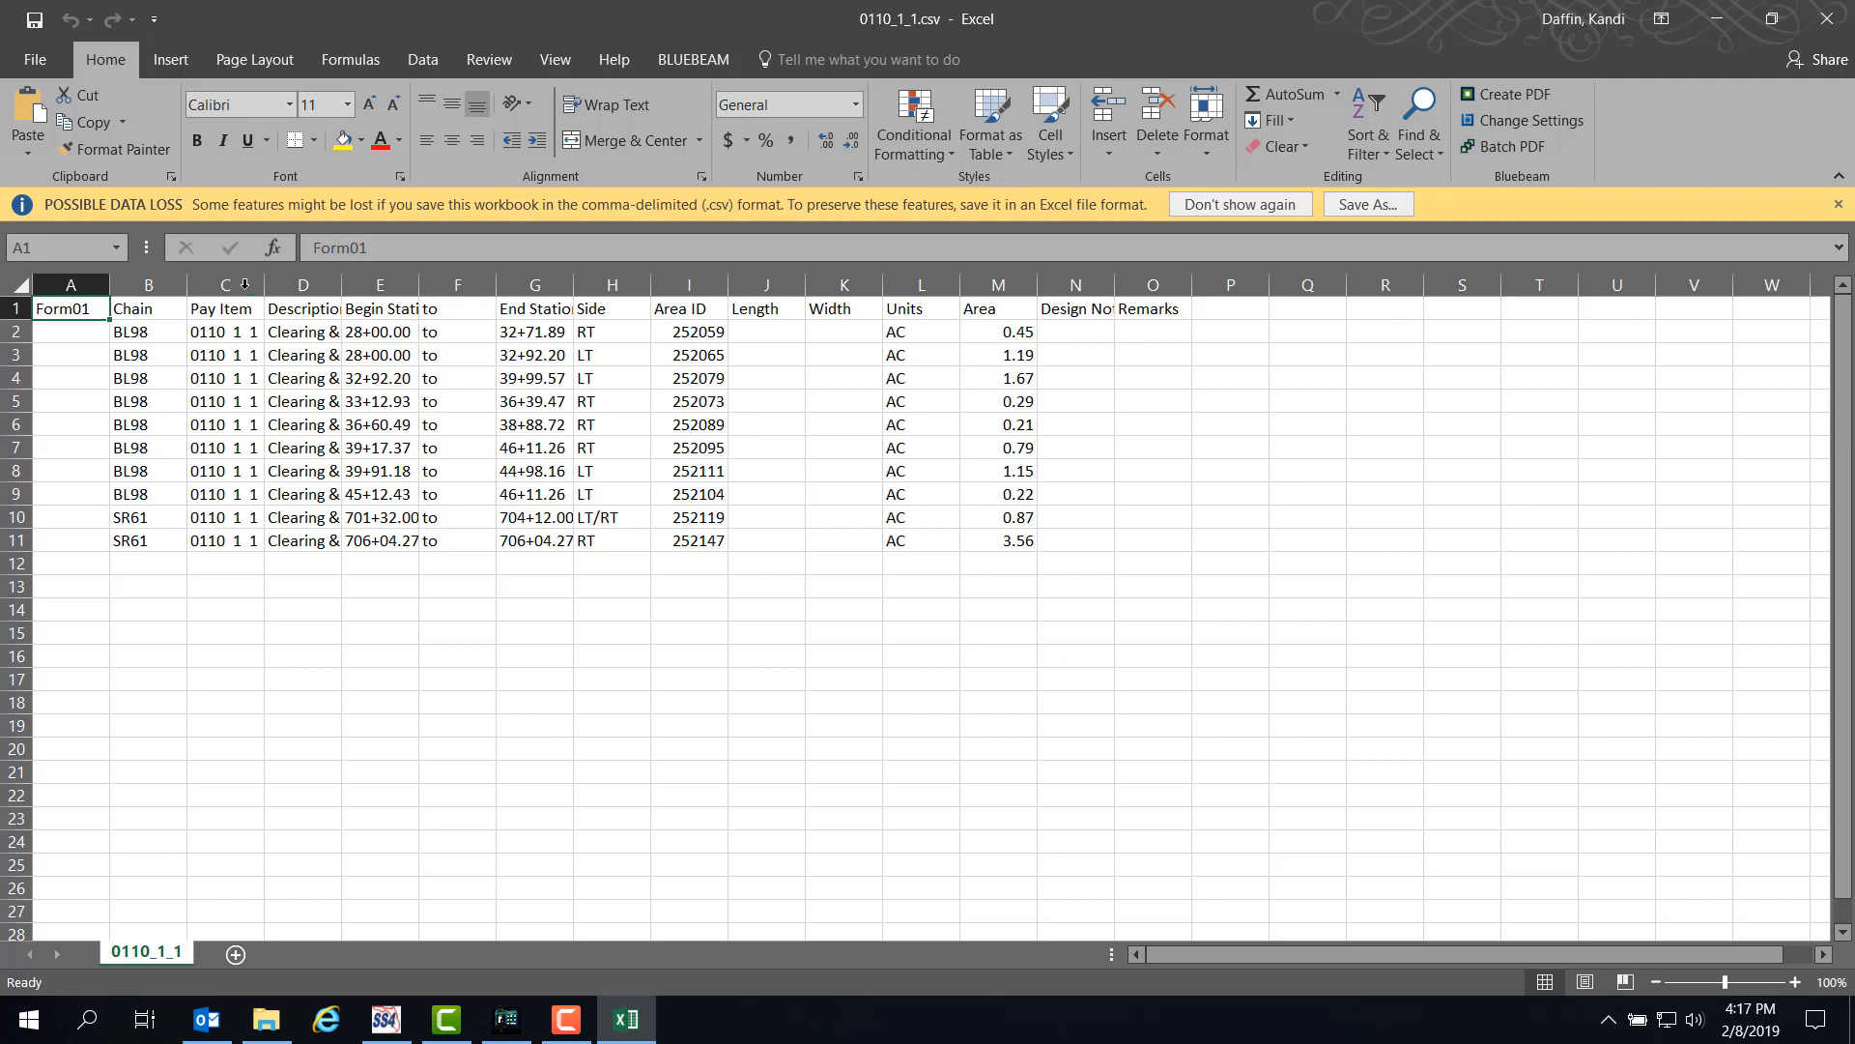
AutoFit the column widths of the whole 0110_1_1 report sheet, leaving cell A2 selected.
{"action": "left_click", "coordinate": [21, 286]}
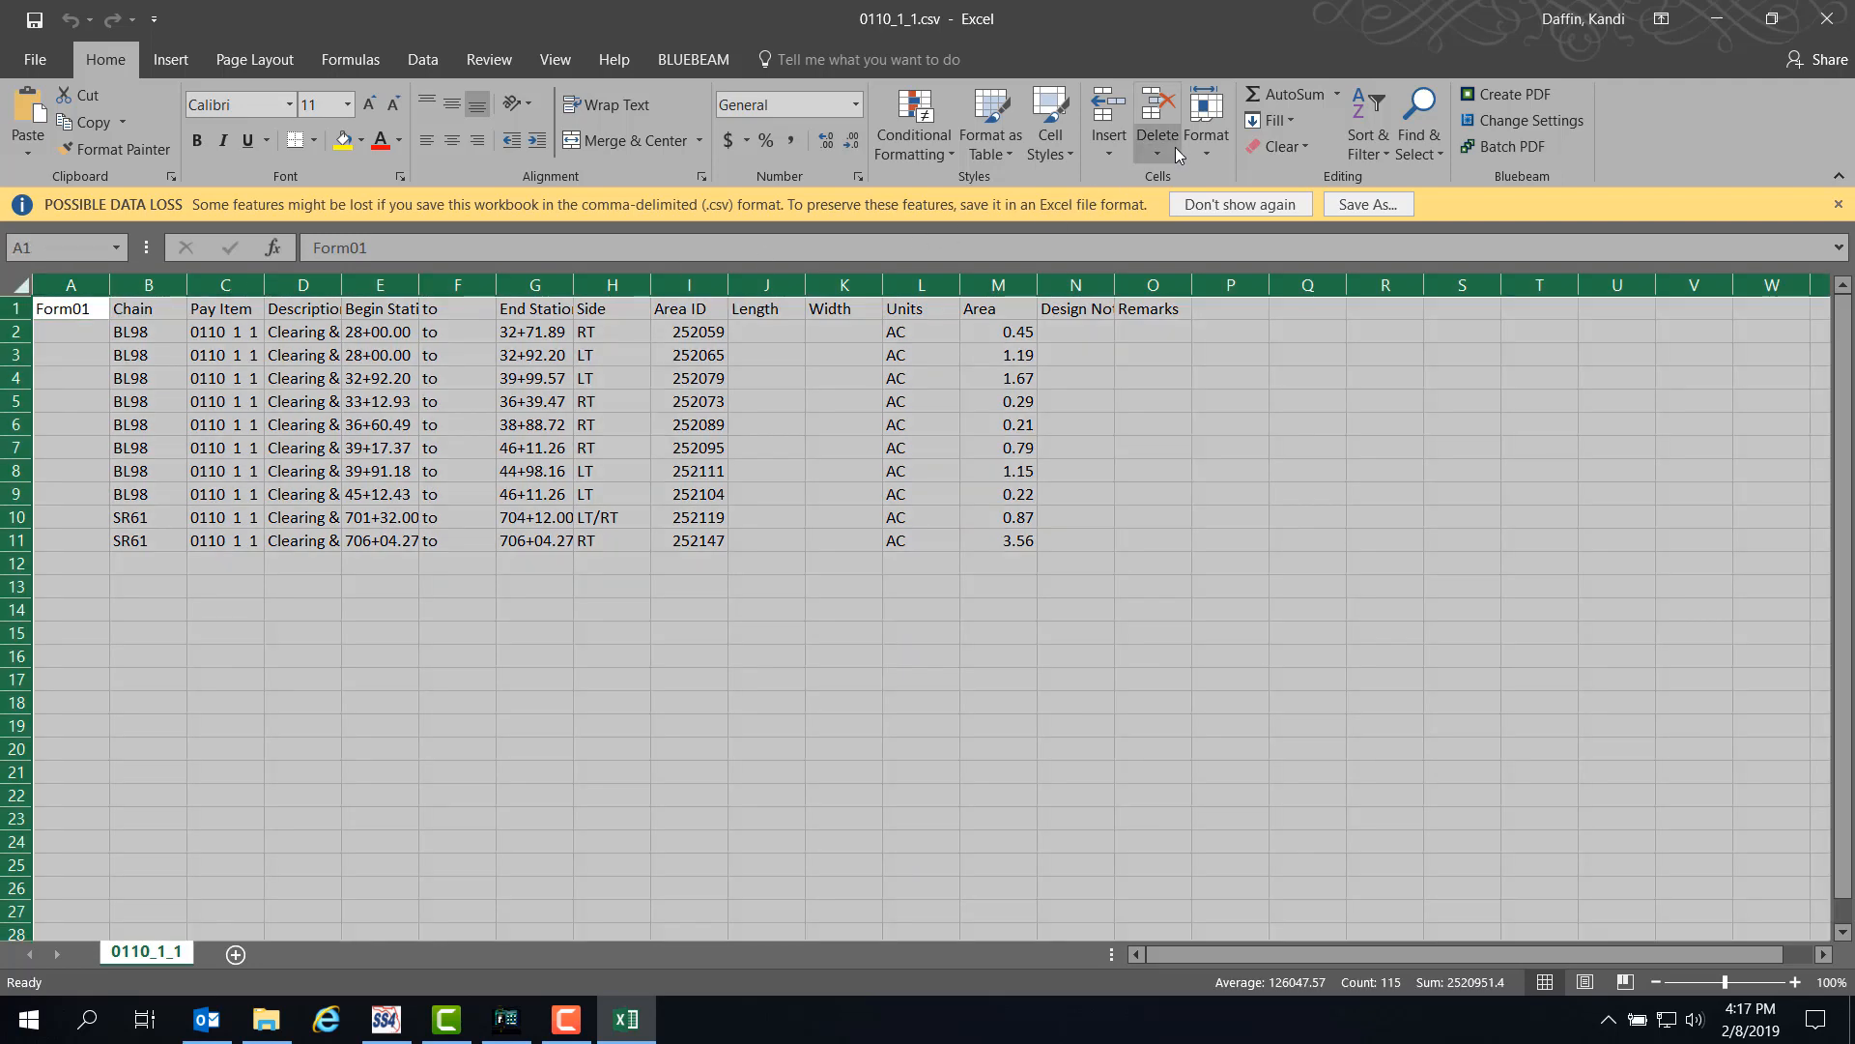
{"action": "left_click", "coordinate": [1206, 153]}
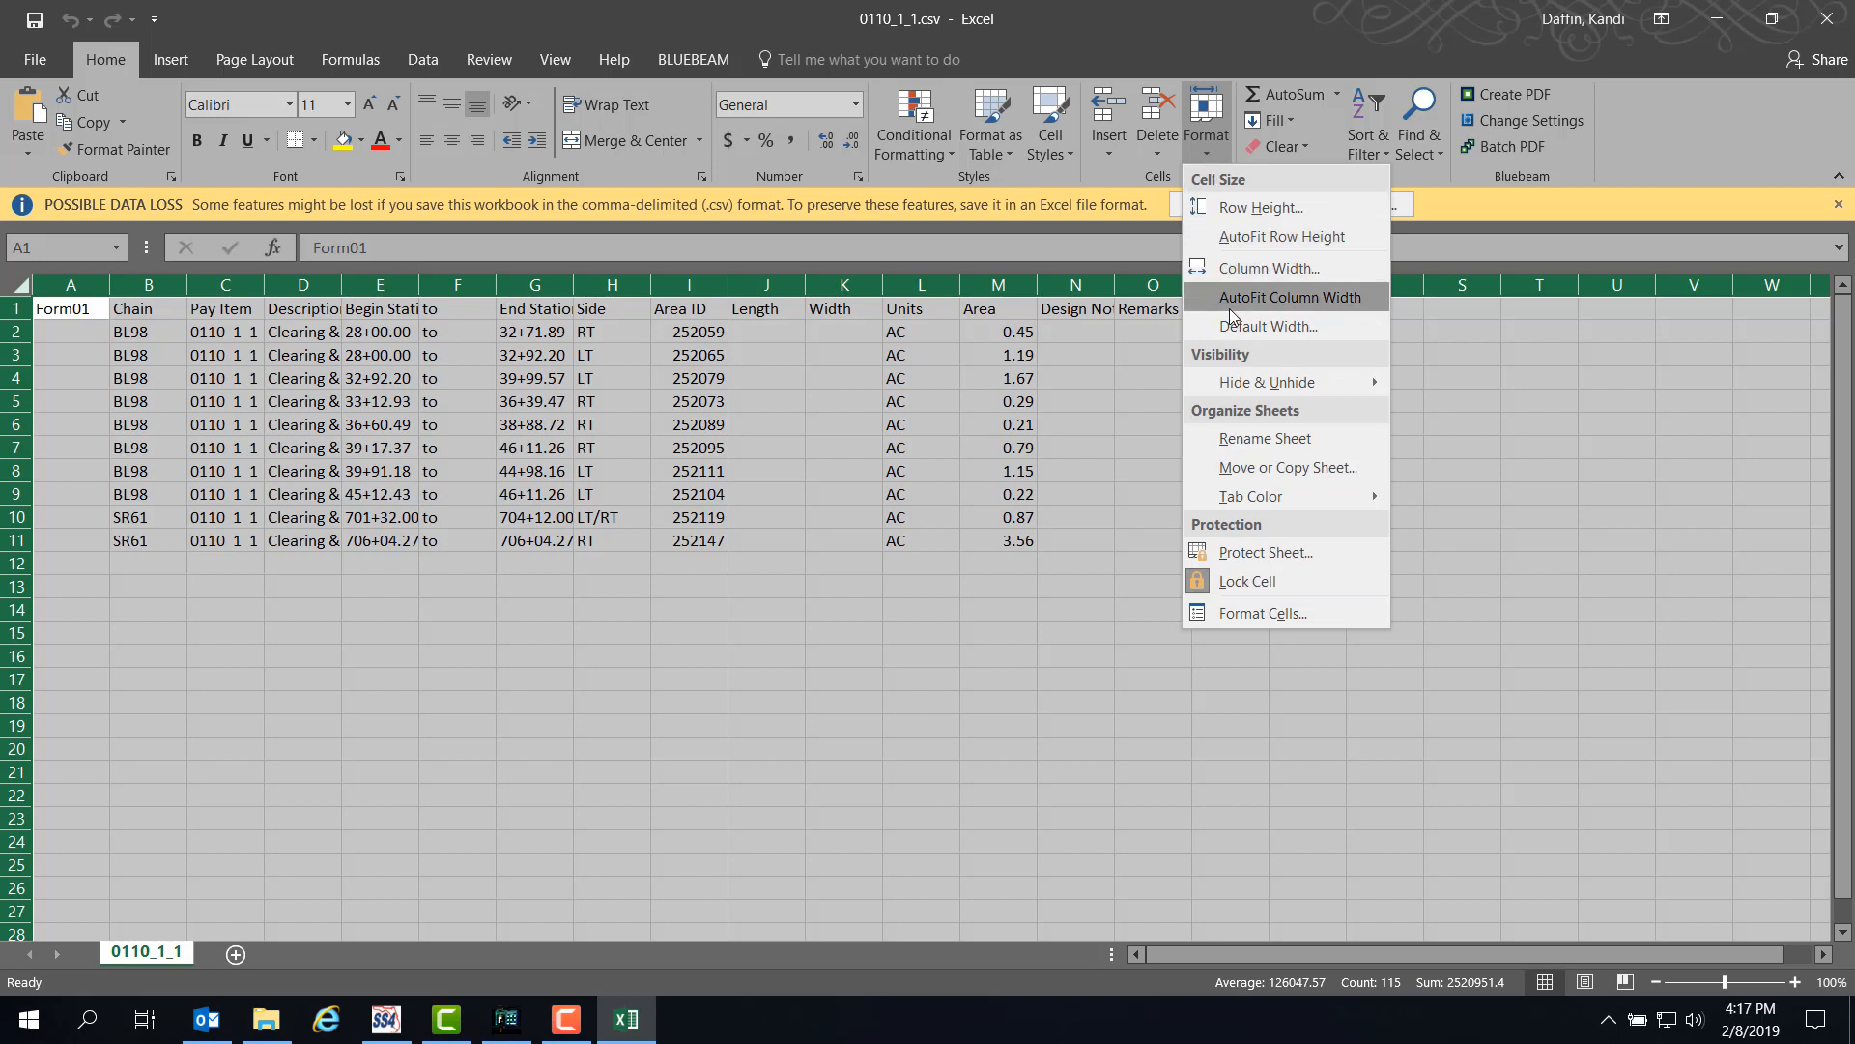
{"action": "left_click", "coordinate": [1299, 303]}
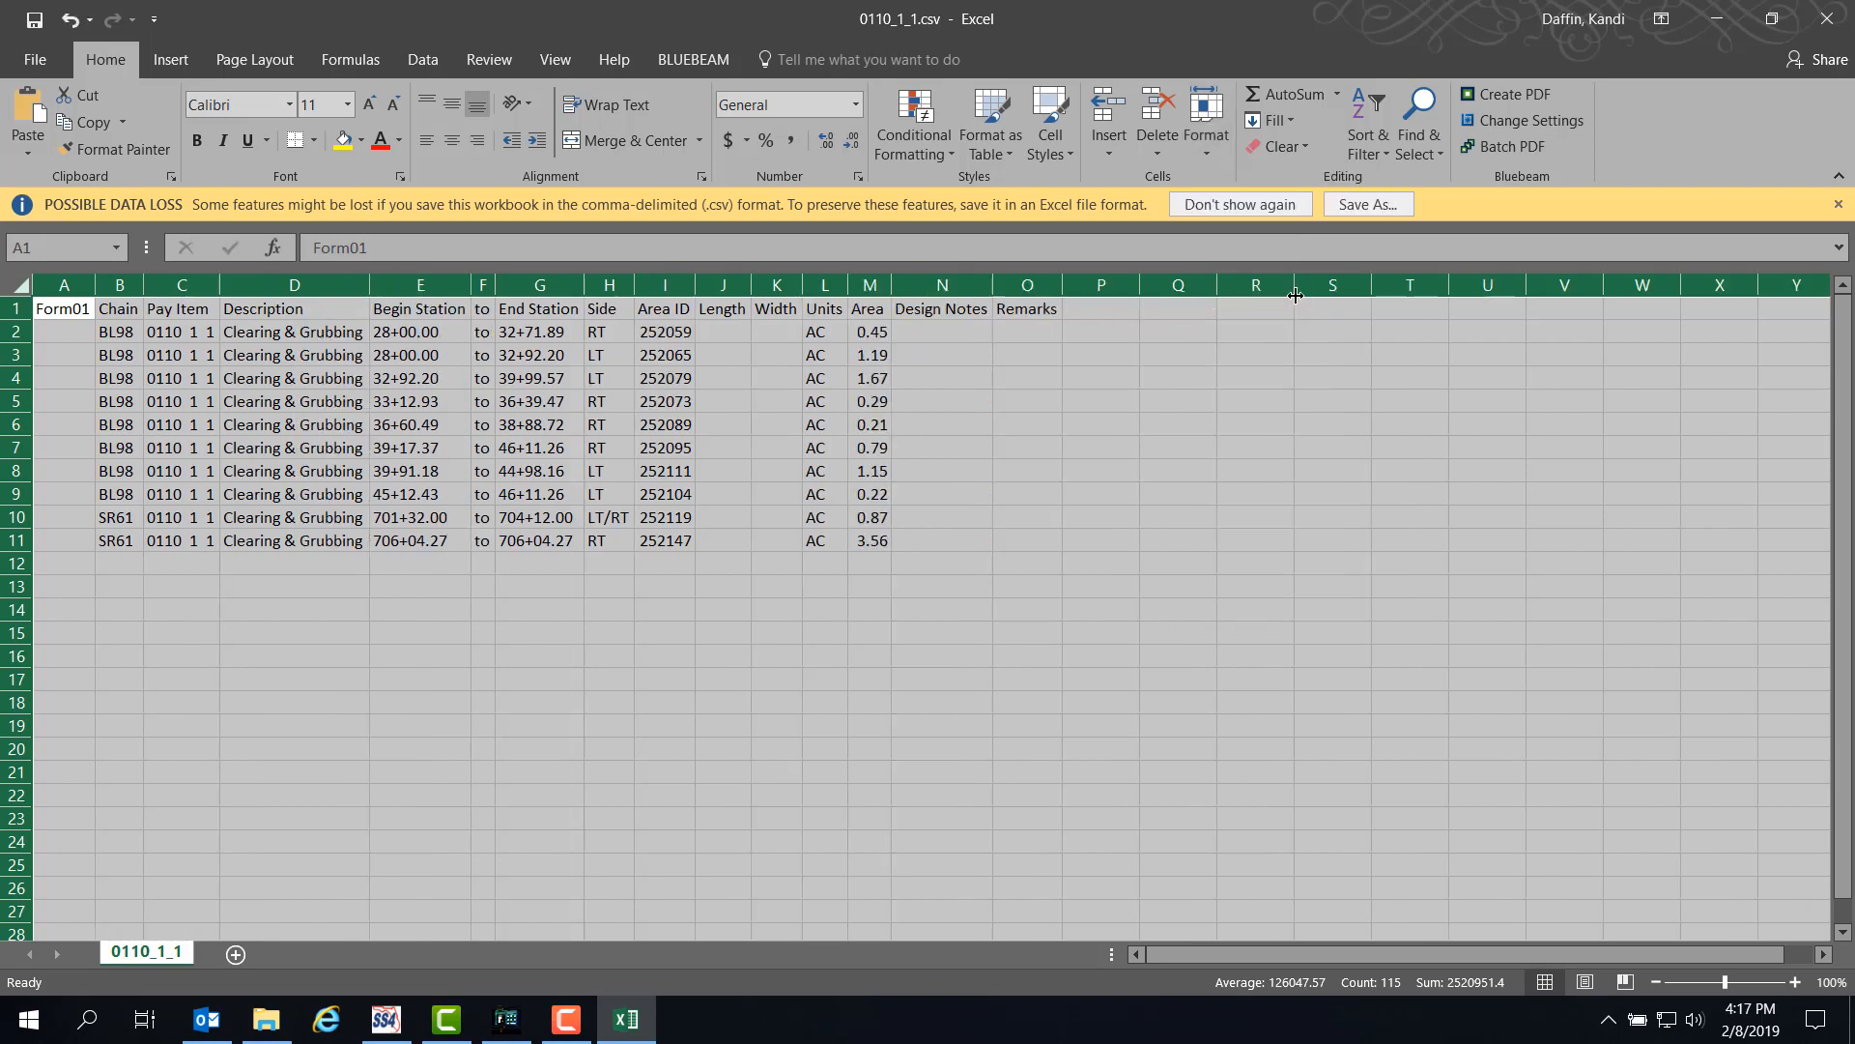
{"action": "left_click", "coordinate": [53, 333]}
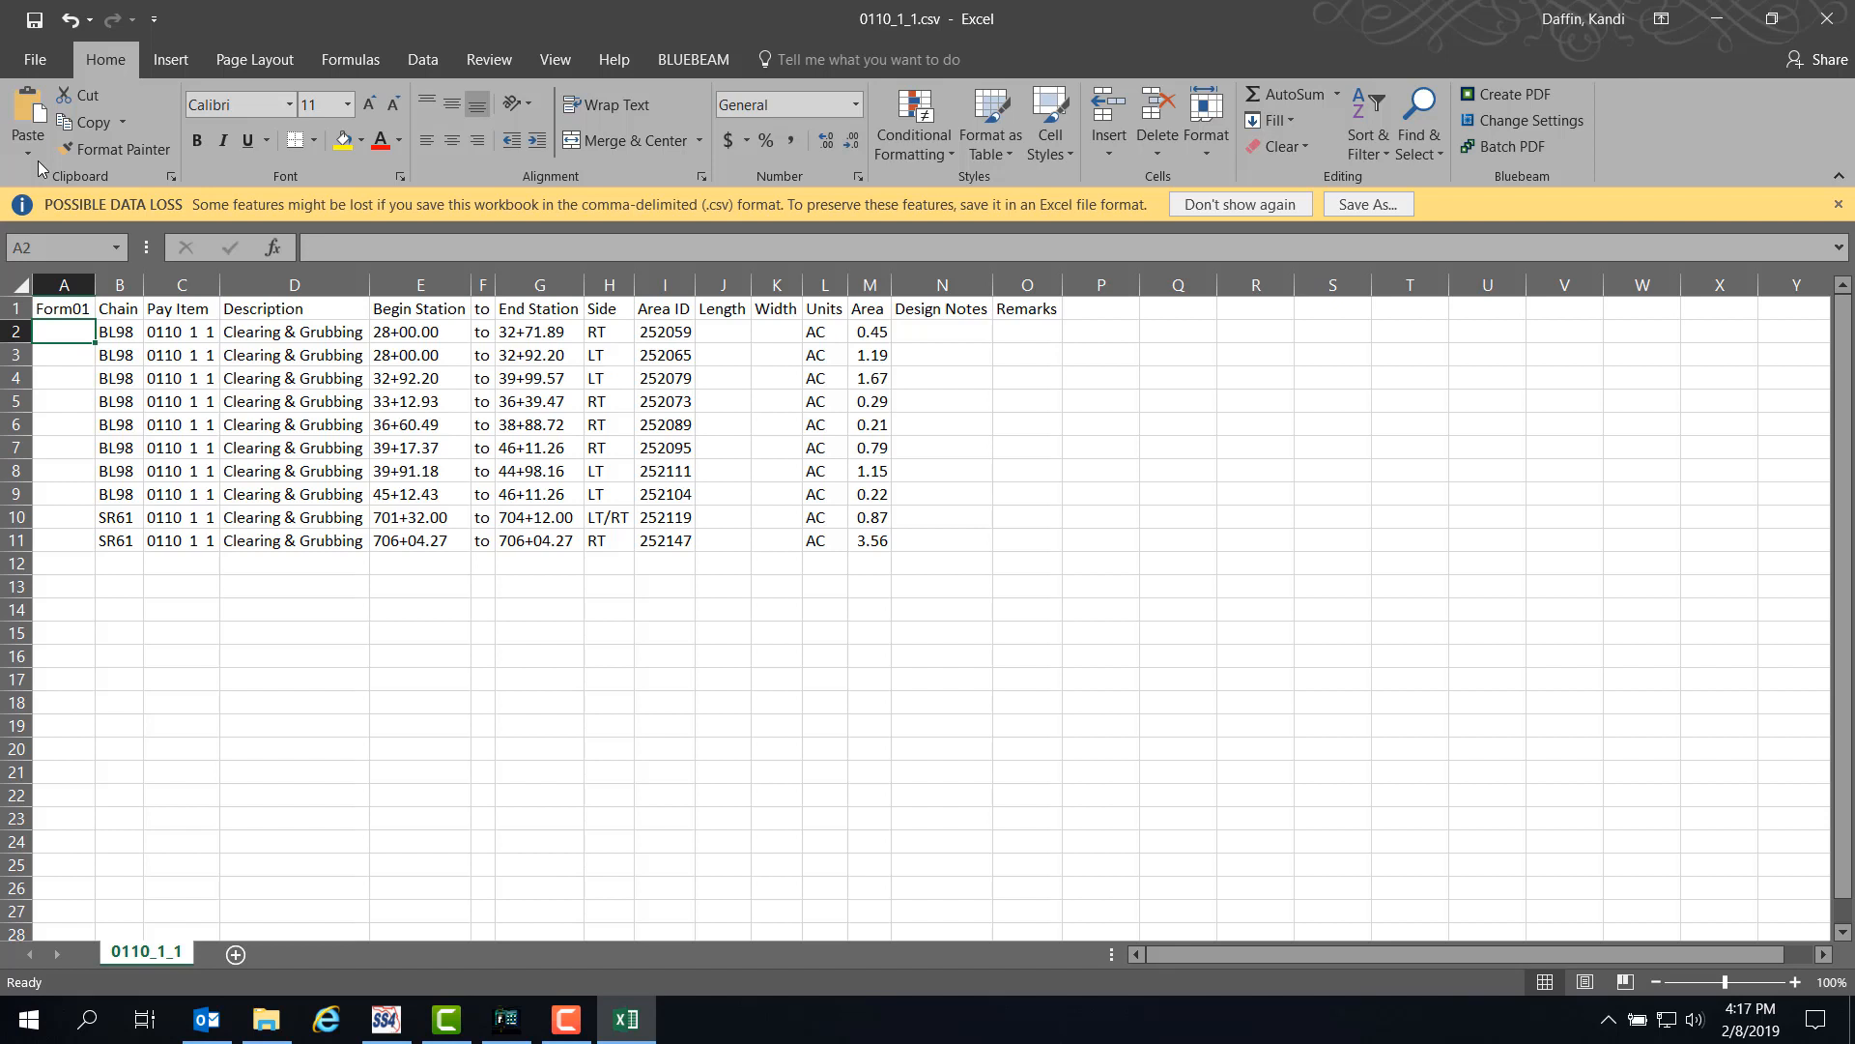
Save and close the 0110_1_1.csv workbook, and close the Create Report dialog.
{"action": "left_click", "coordinate": [35, 29]}
{"action": "left_click", "coordinate": [1839, 29]}
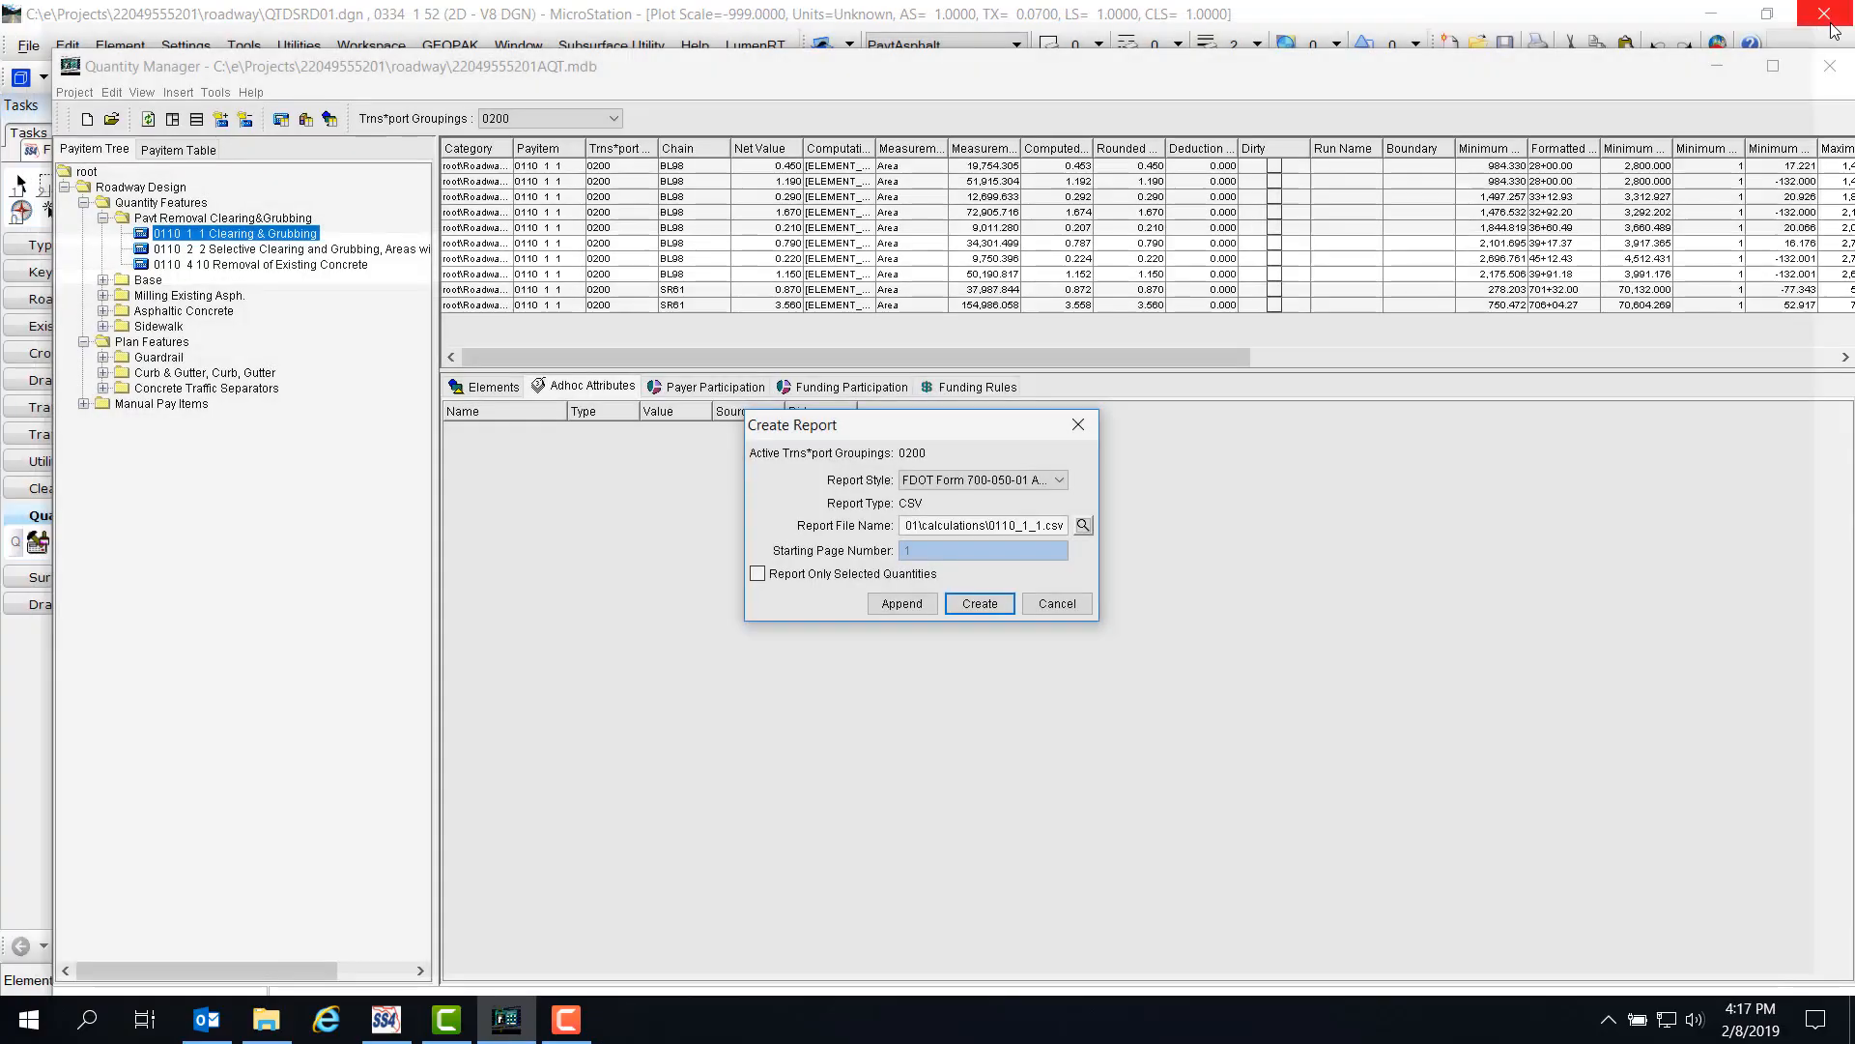
{"action": "left_click", "coordinate": [1078, 425]}
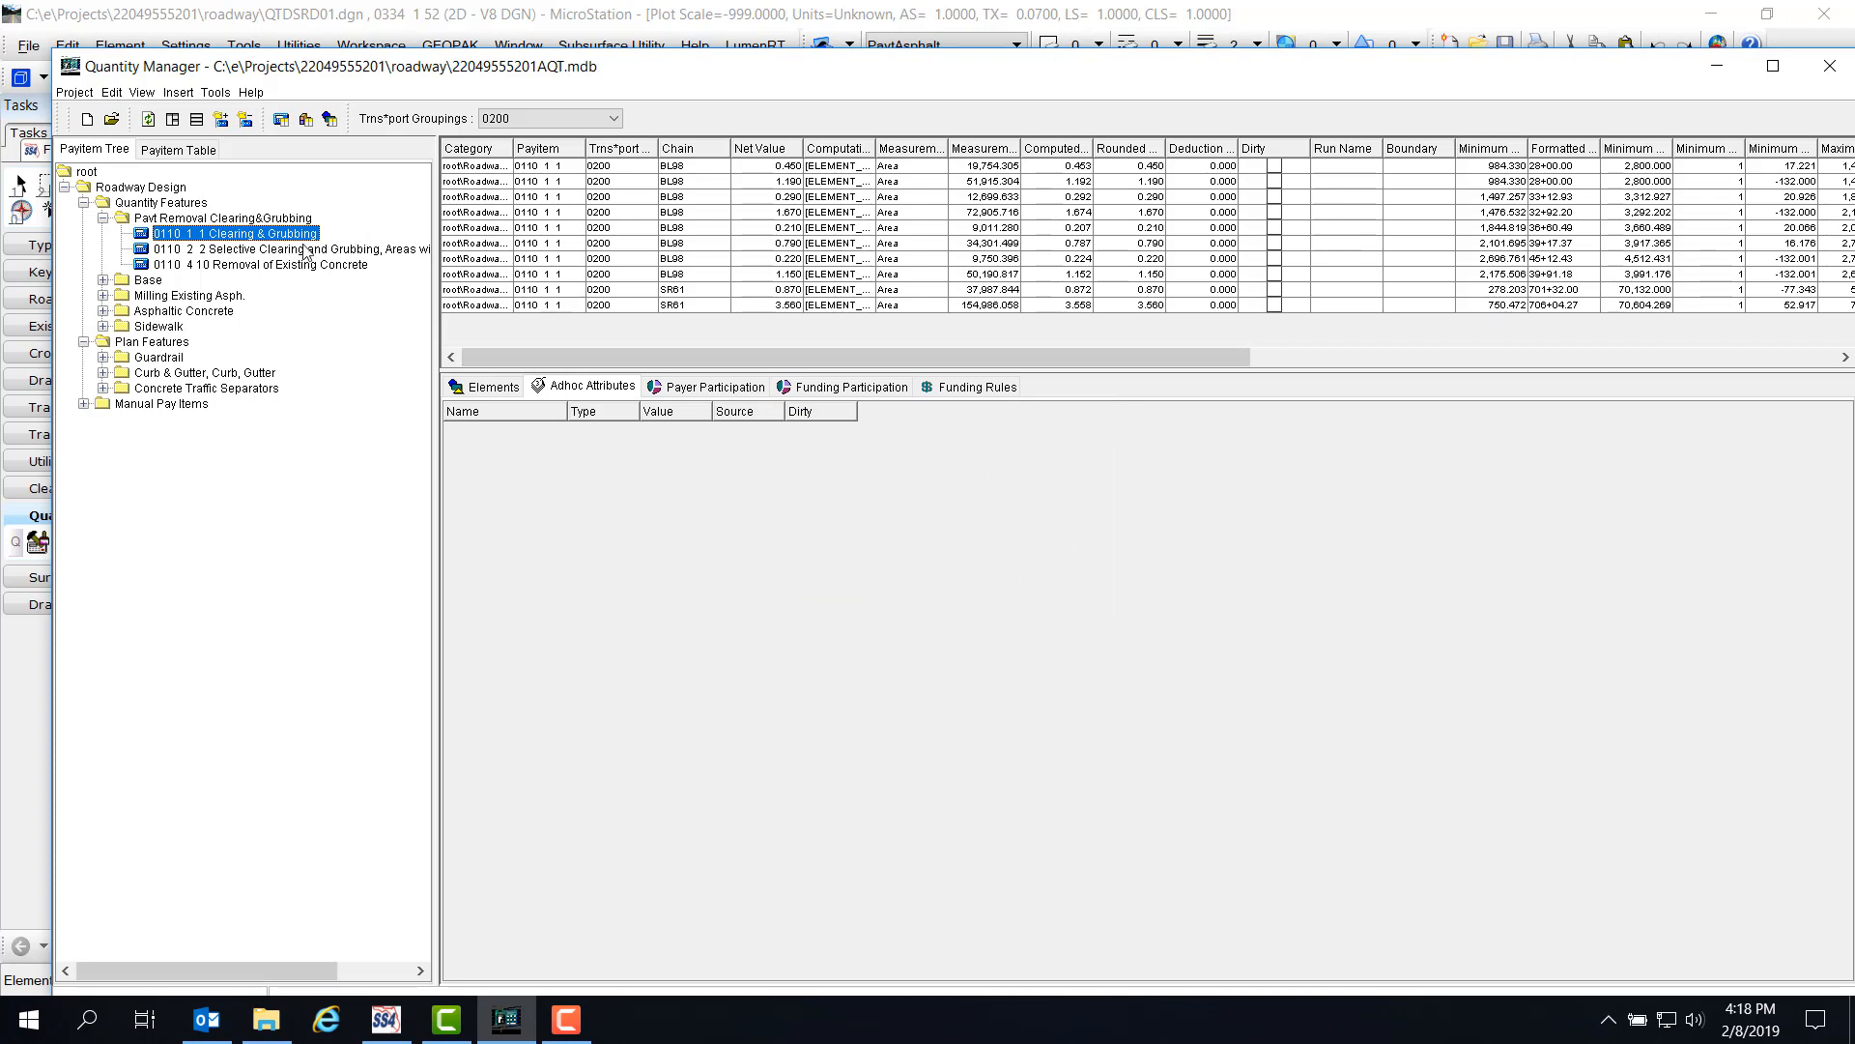
Start a new report for payitem 0110 2 2 Selective Clearing and Grubbing in the Pavt Removal Clearing&Grubbing category.
{"action": "left_click", "coordinate": [231, 252]}
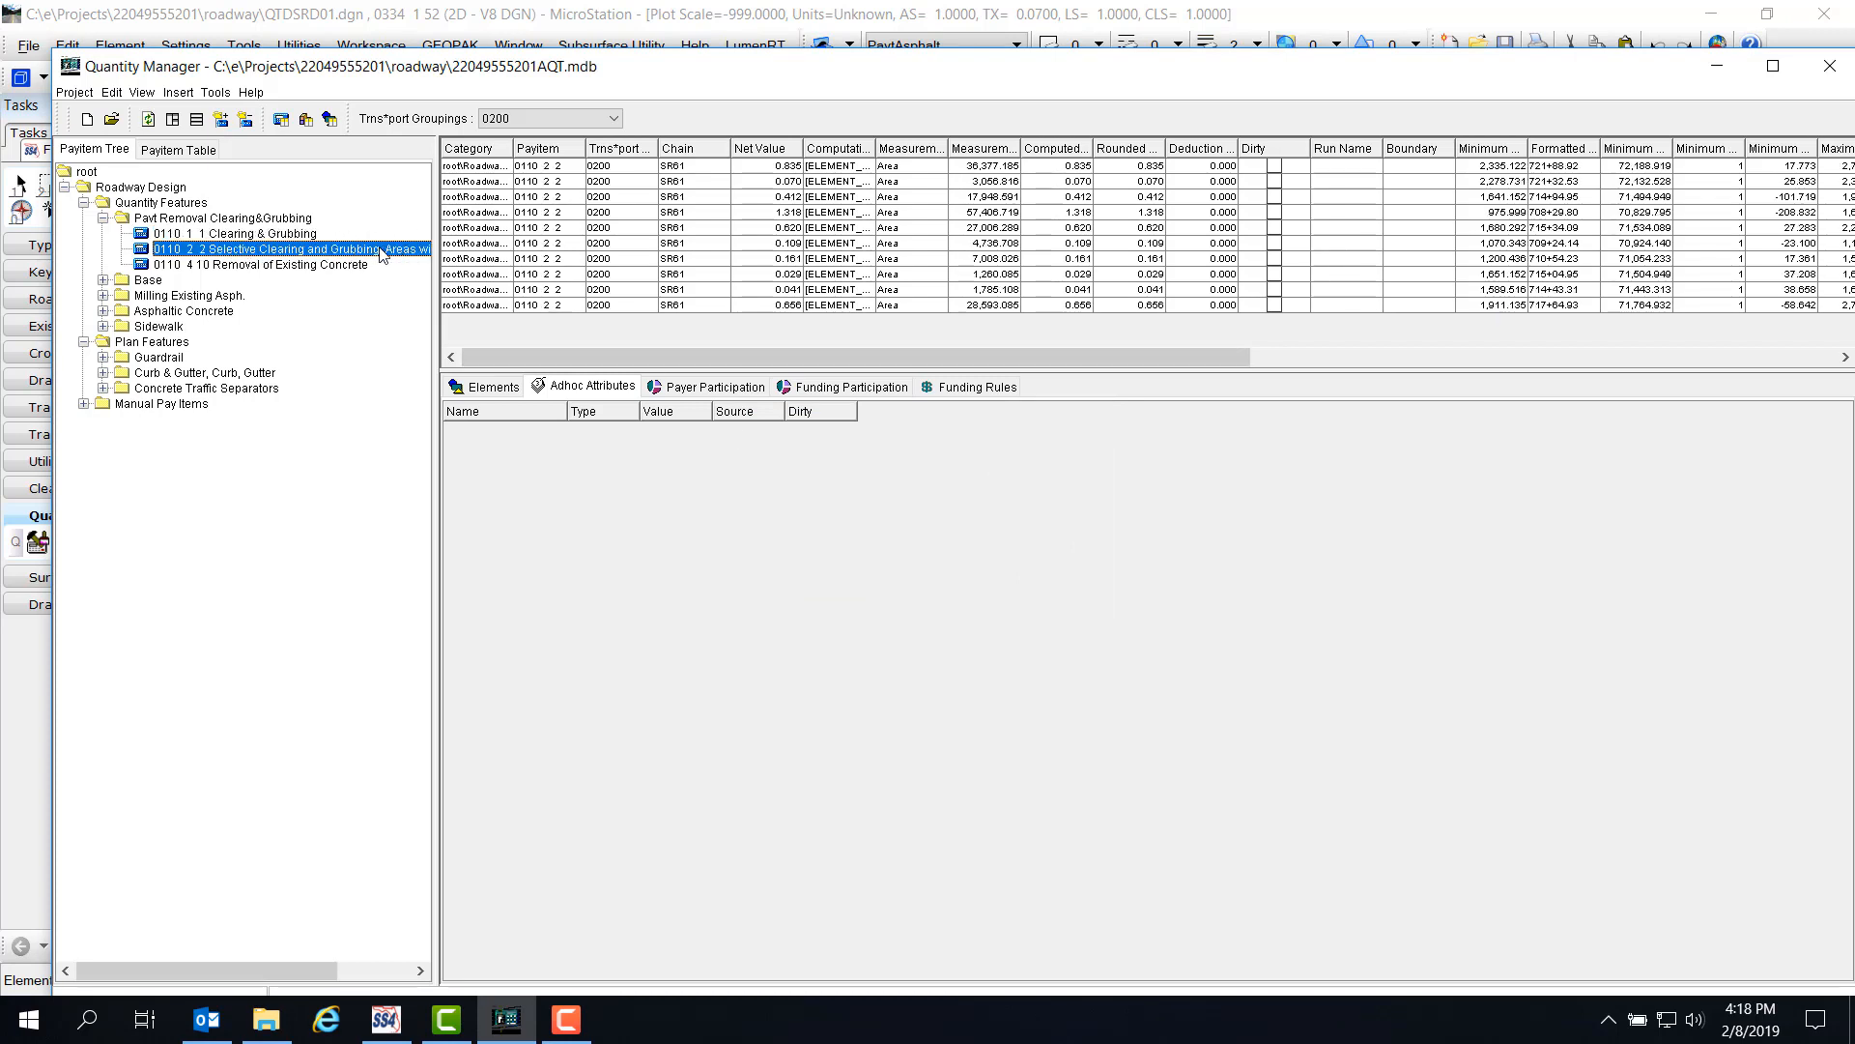
{"action": "left_click", "coordinate": [214, 92]}
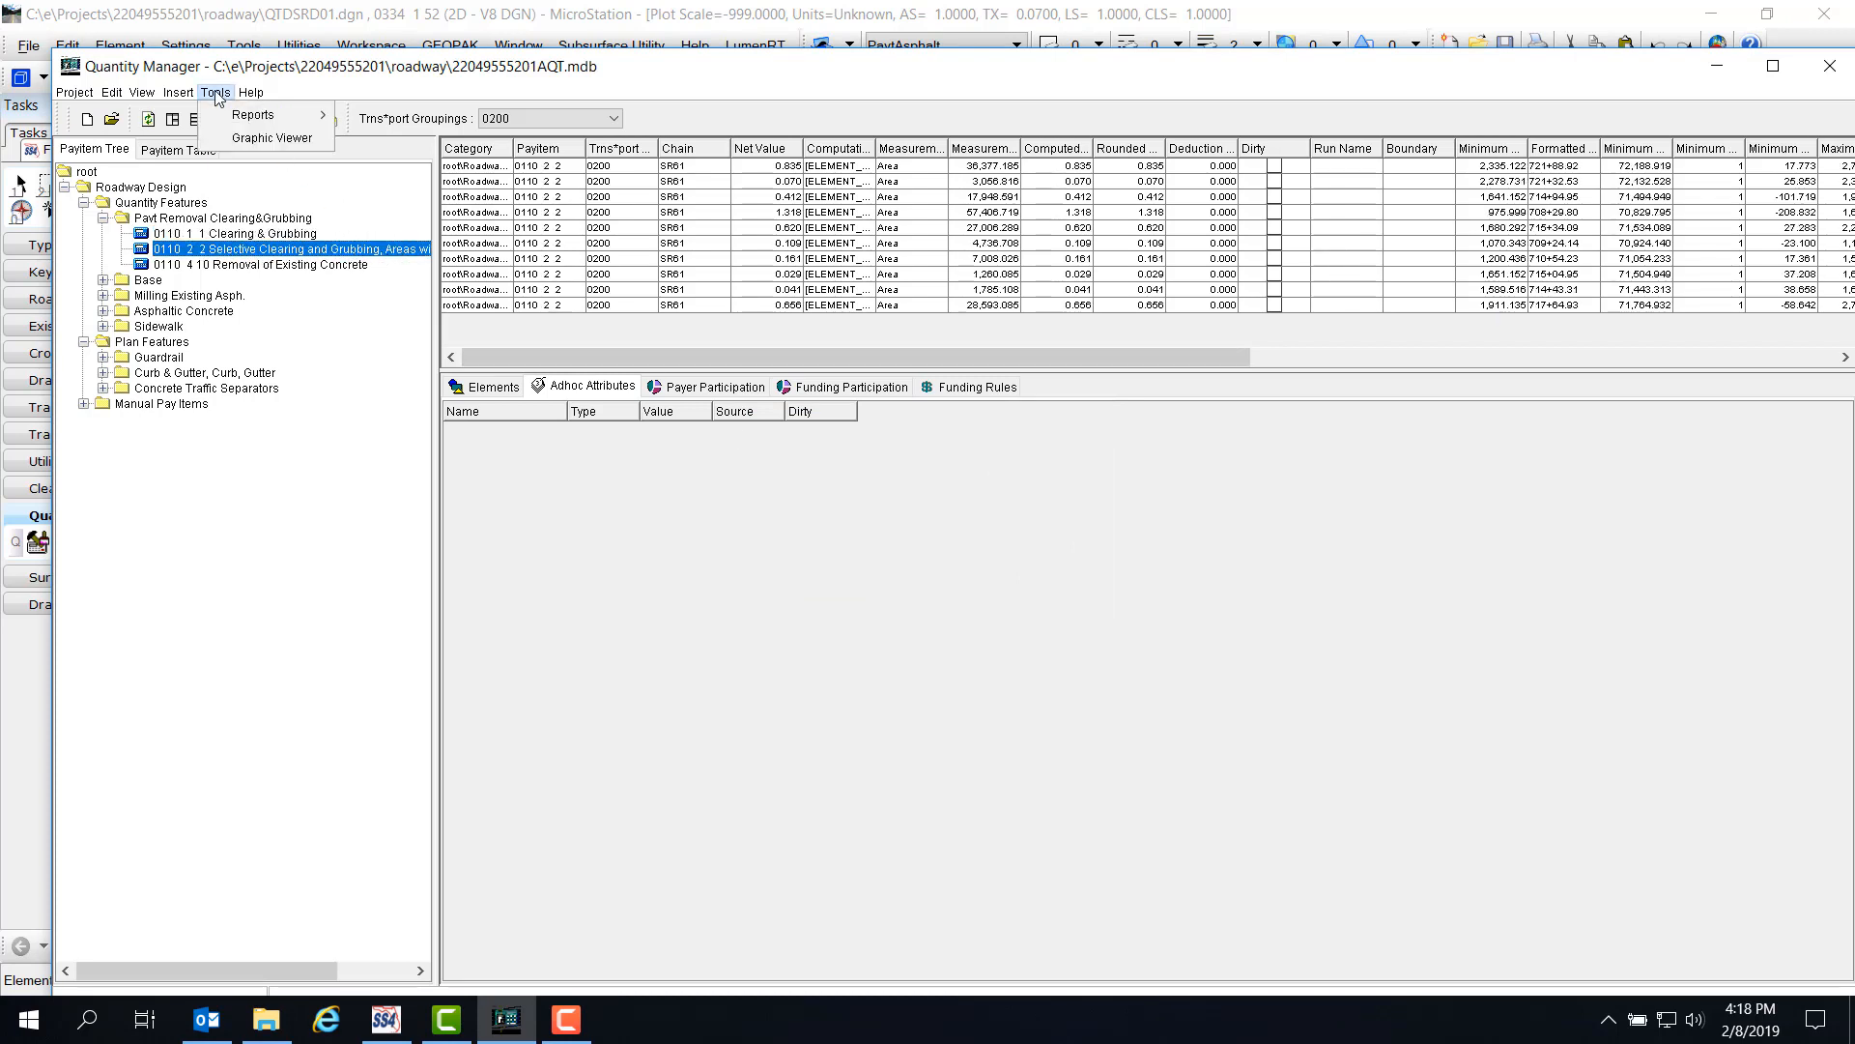
{"action": "mouse_move", "coordinate": [235, 116]}
{"action": "left_click", "coordinate": [381, 115]}
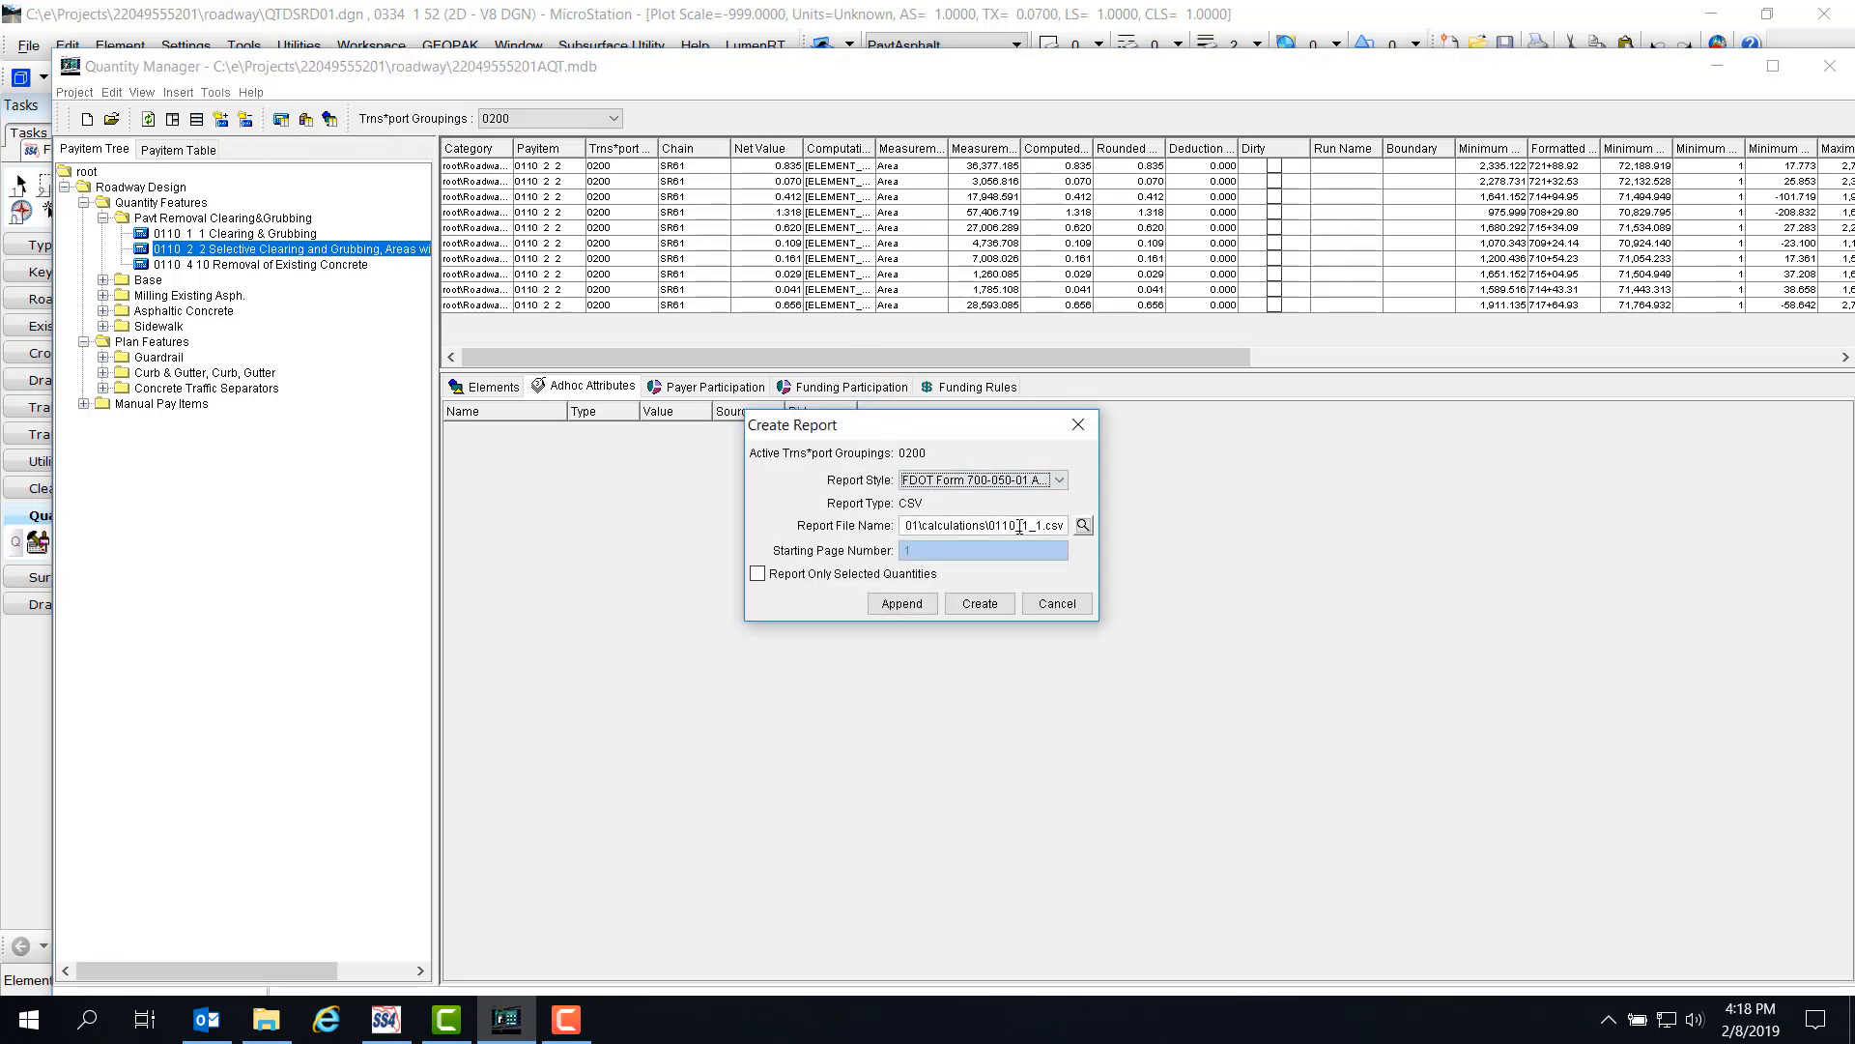
Name the report file 0110_2_2.csv in the calculations folder and create the area computations report.
{"action": "left_click", "coordinate": [1083, 526]}
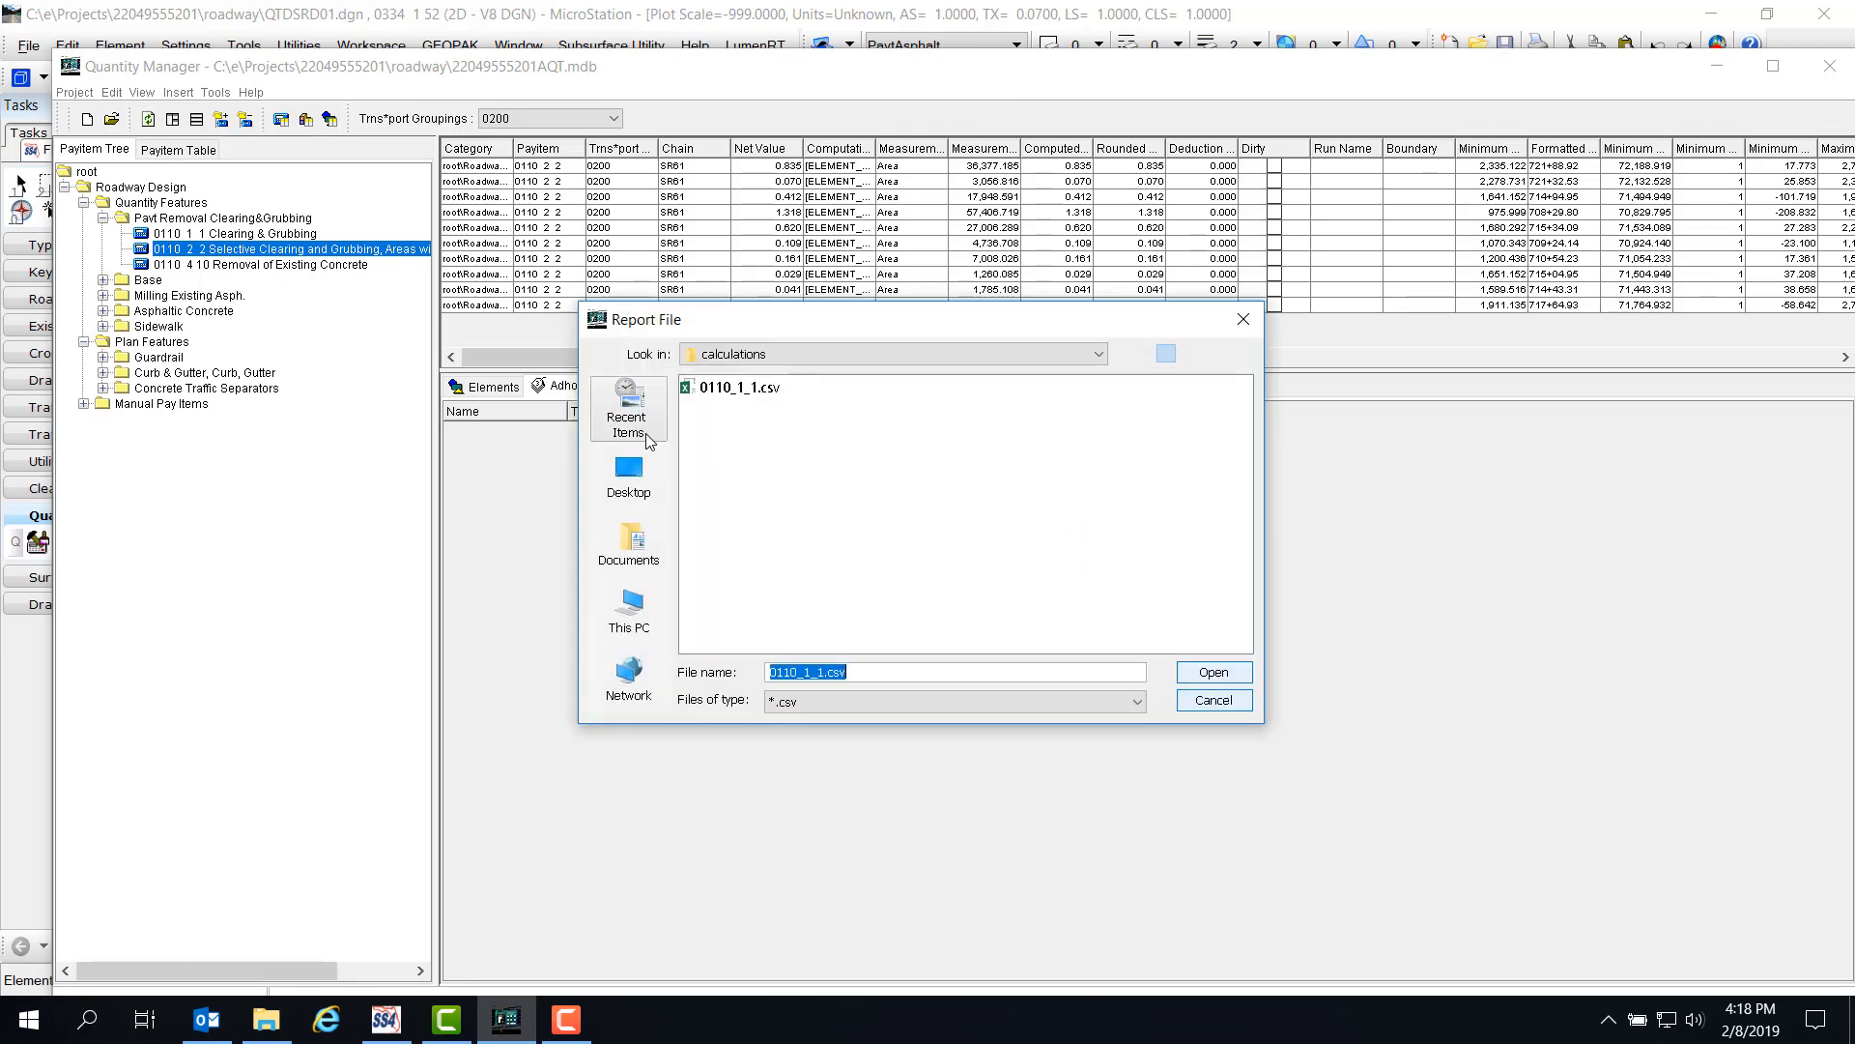
{"action": "left_click", "coordinate": [740, 389]}
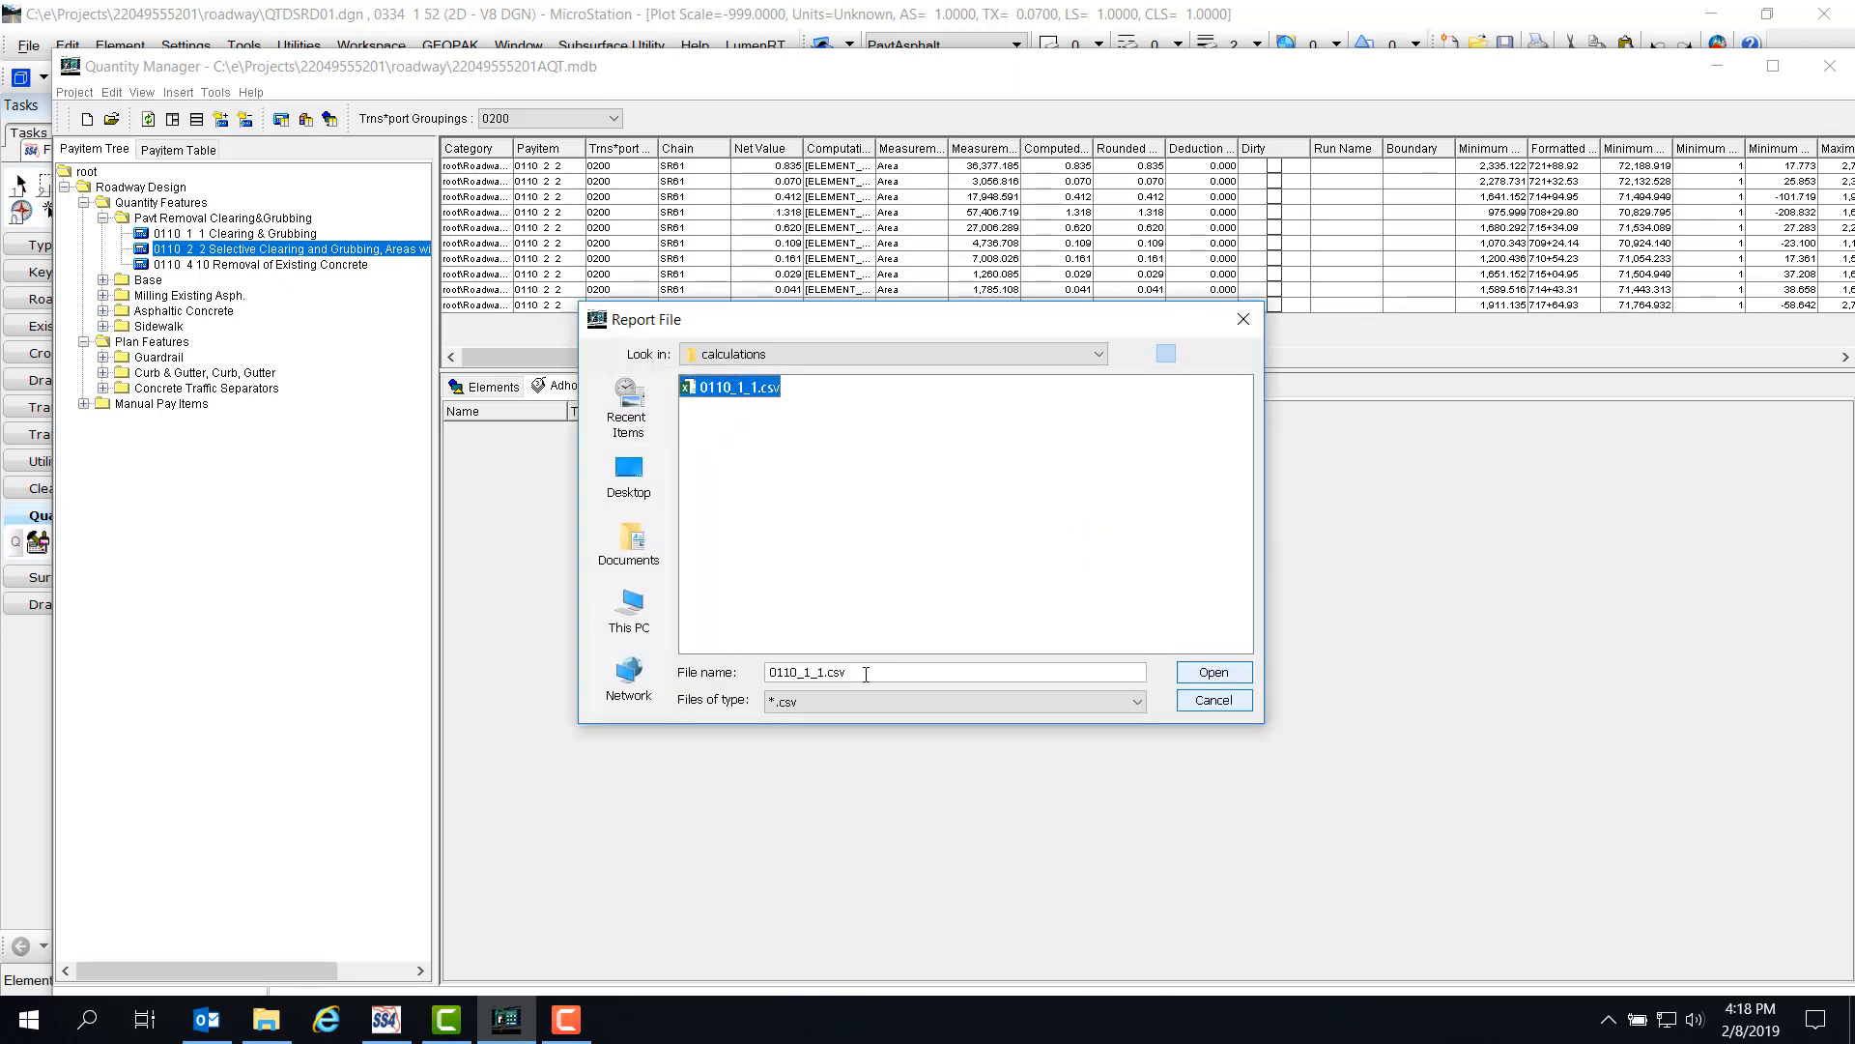
{"action": "left_click", "coordinate": [810, 673]}
{"action": "left_click_drag", "start_coordinate": [804, 675], "coordinate": [815, 676]}
{"action": "type", "text": "2"}
{"action": "left_click_drag", "start_coordinate": [816, 673], "coordinate": [827, 674]}
{"action": "type", "text": "2"}
{"action": "left_click", "coordinate": [1213, 673]}
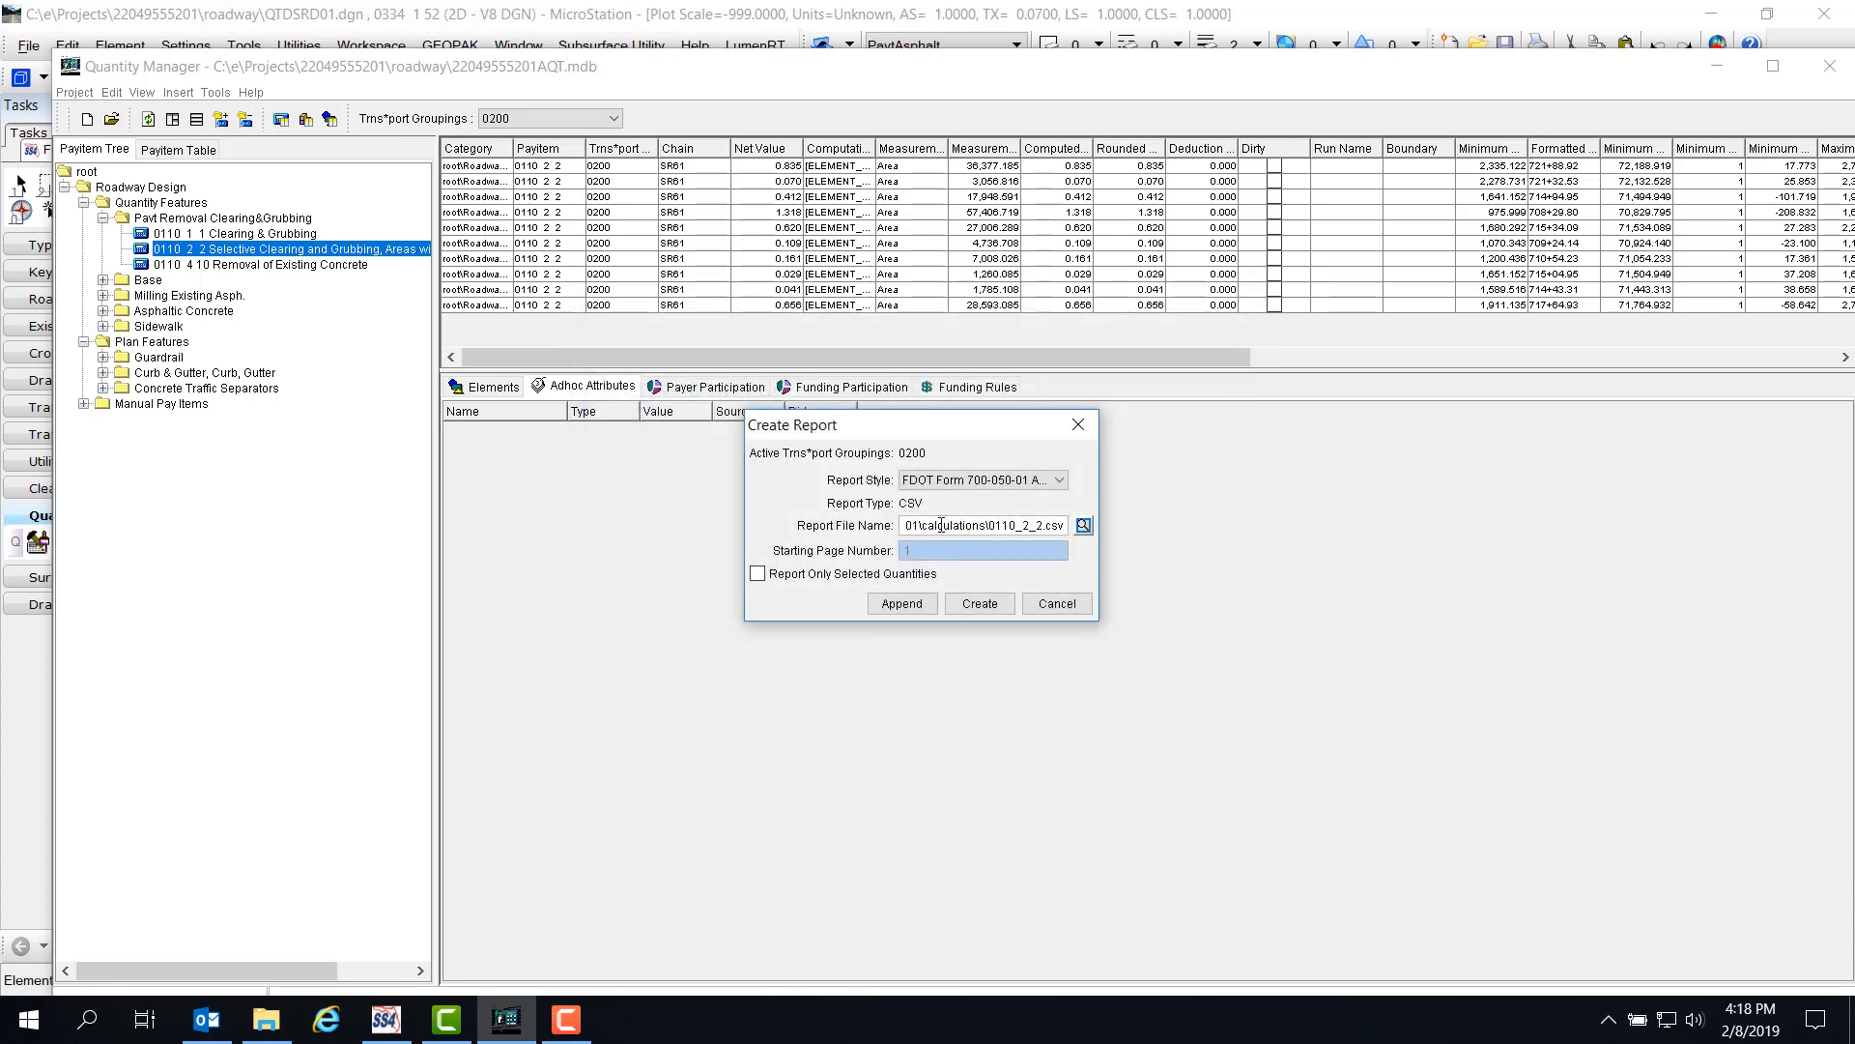
{"action": "left_click", "coordinate": [985, 609]}
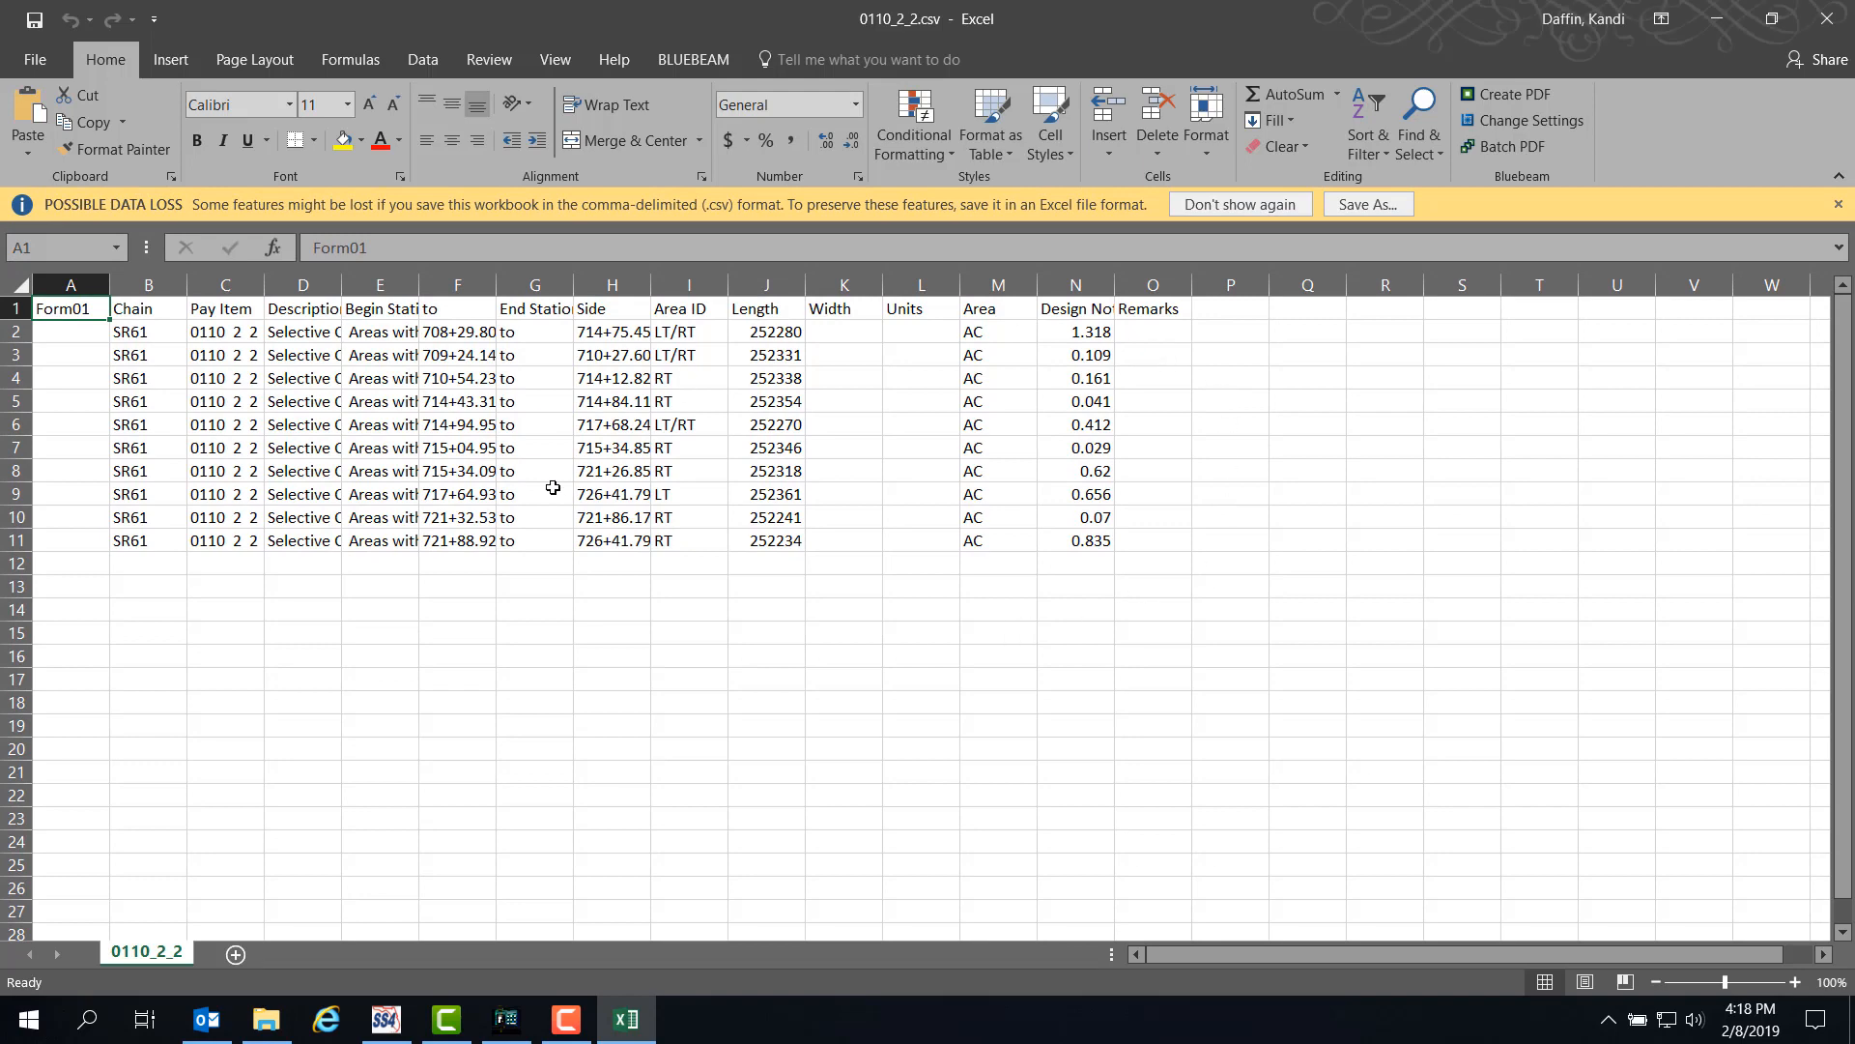
AutoFit the column widths of the whole 0110_2_2 sheet, leaving cell A2 selected.
{"action": "left_click", "coordinate": [22, 288]}
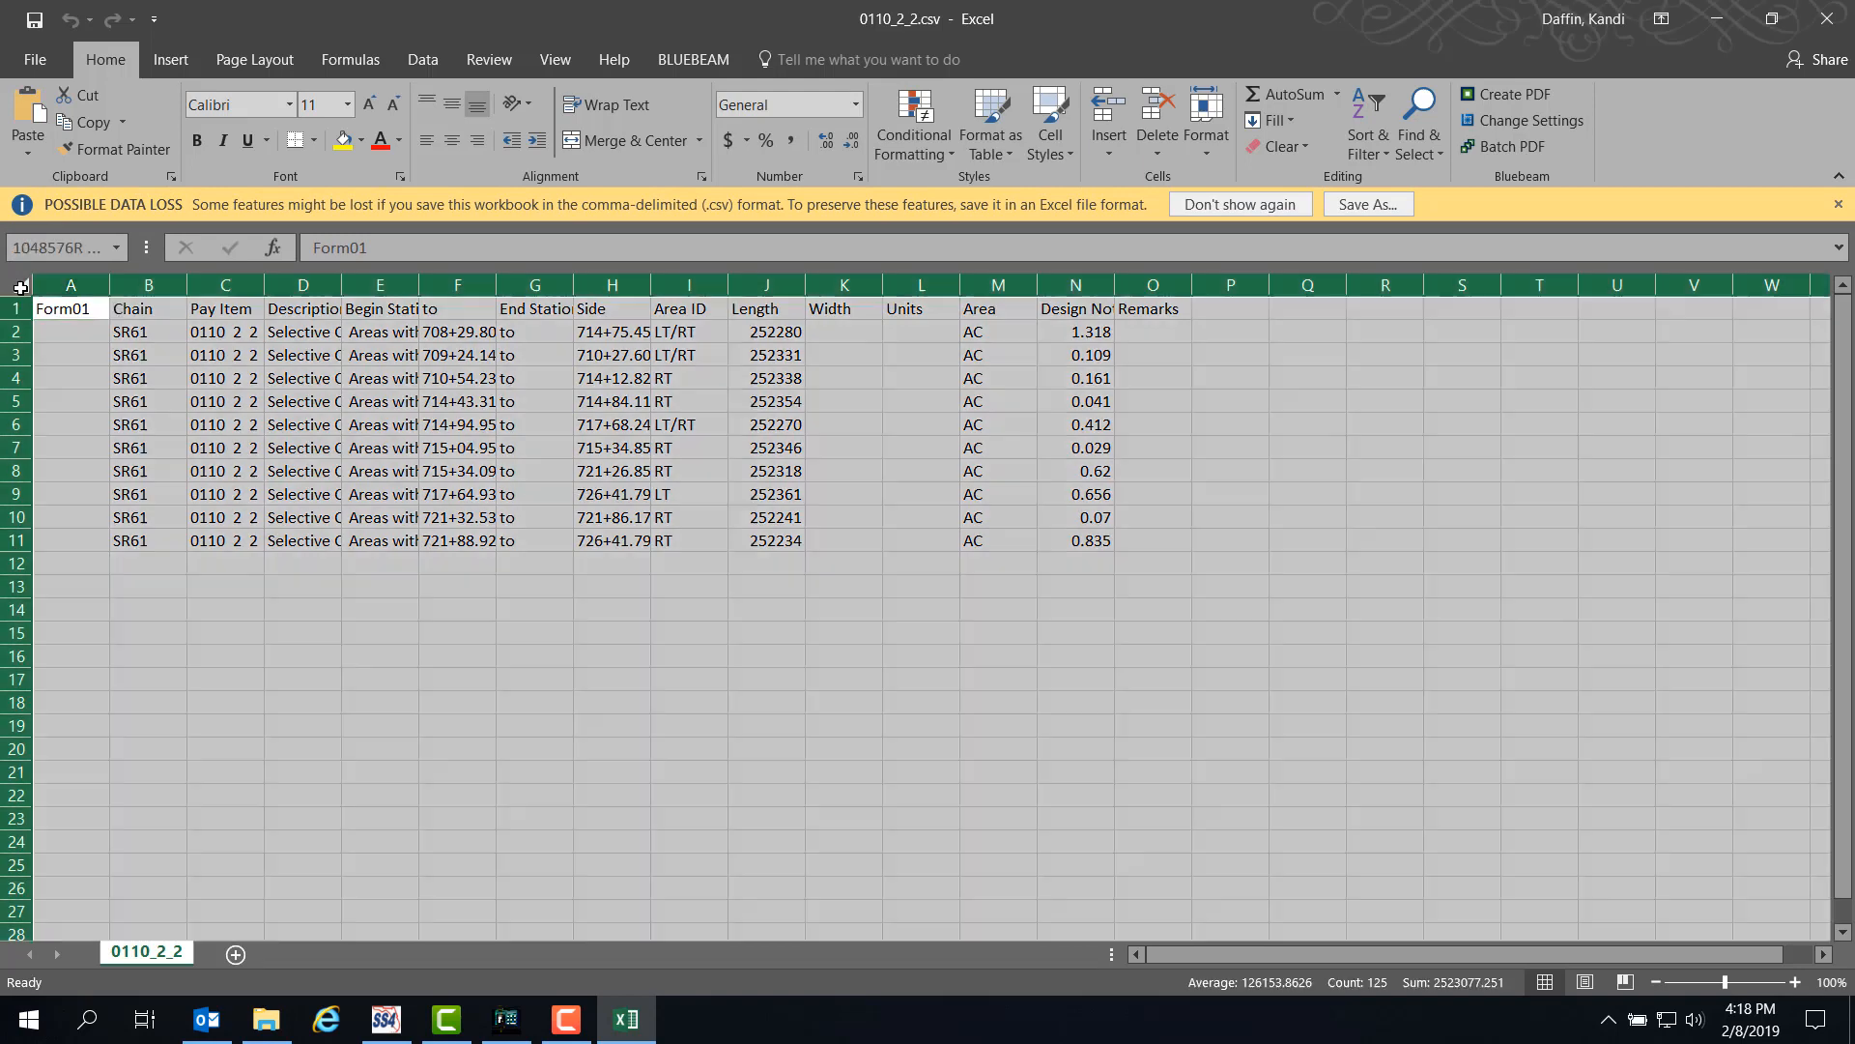
{"action": "left_click", "coordinate": [1205, 147]}
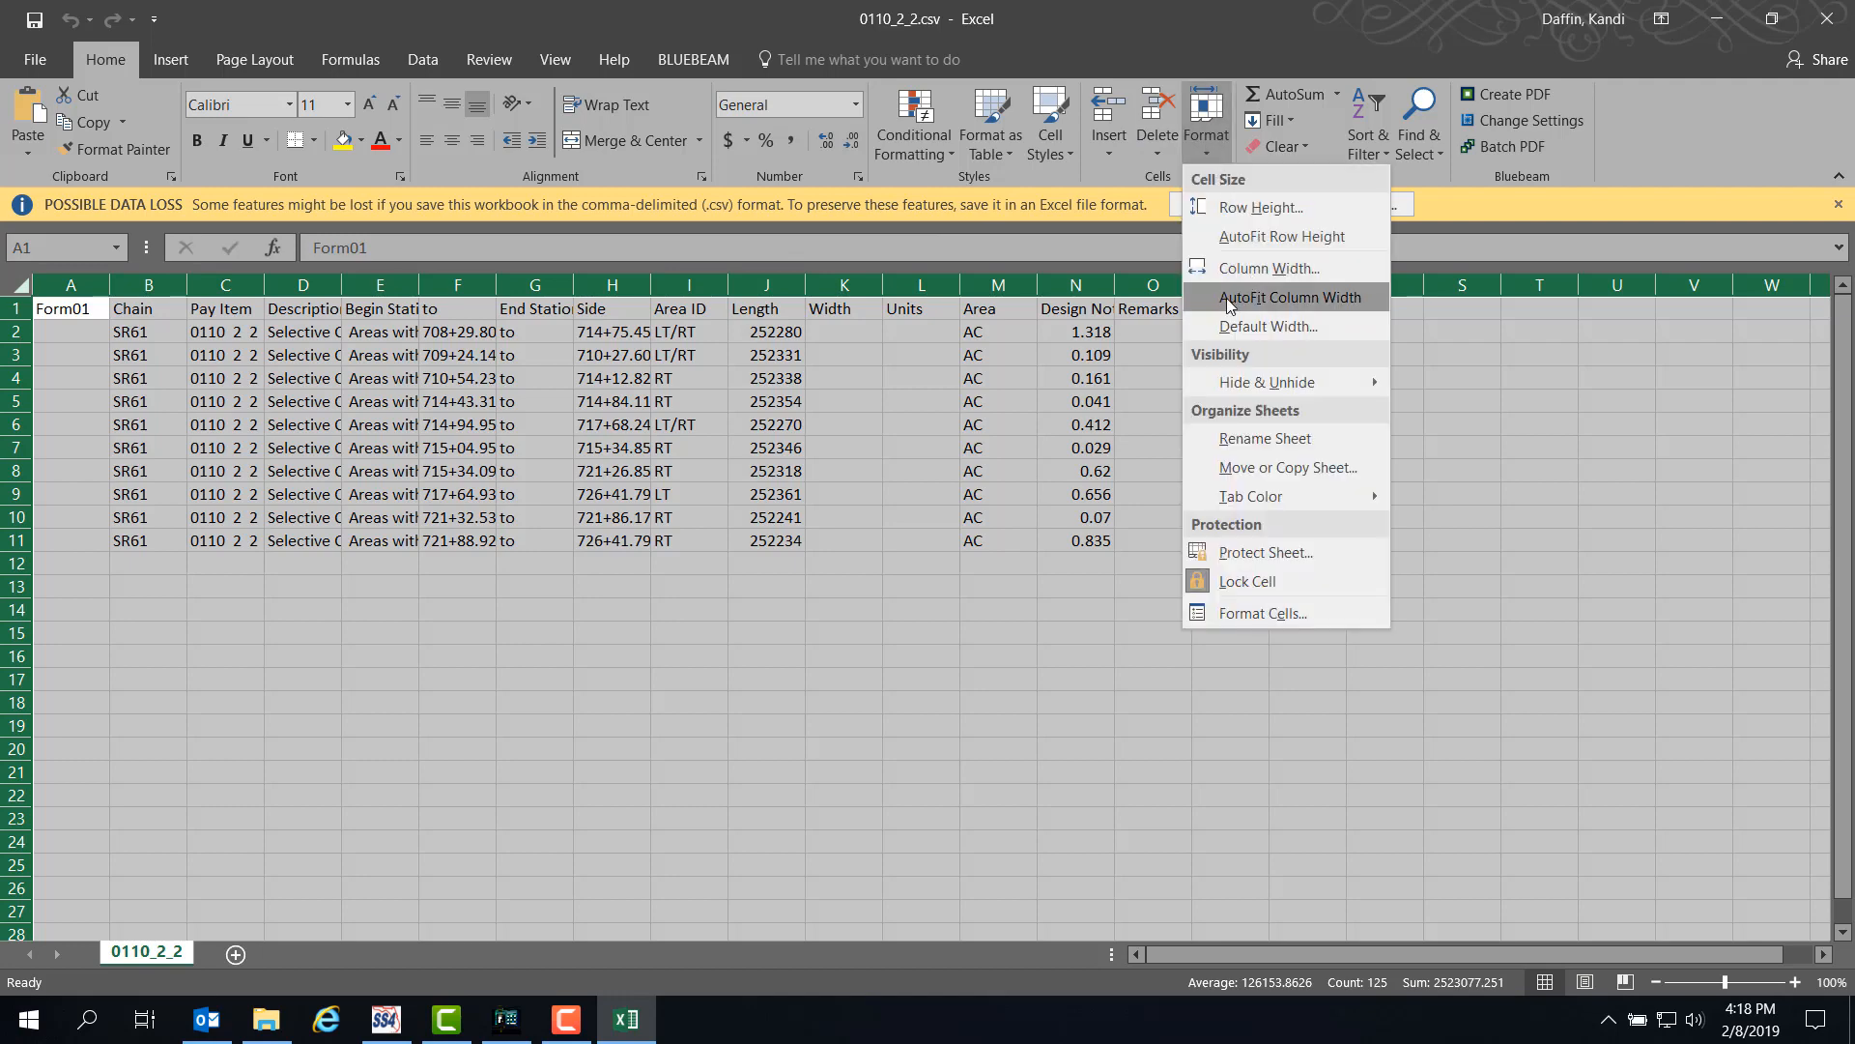
{"action": "left_click", "coordinate": [1281, 299]}
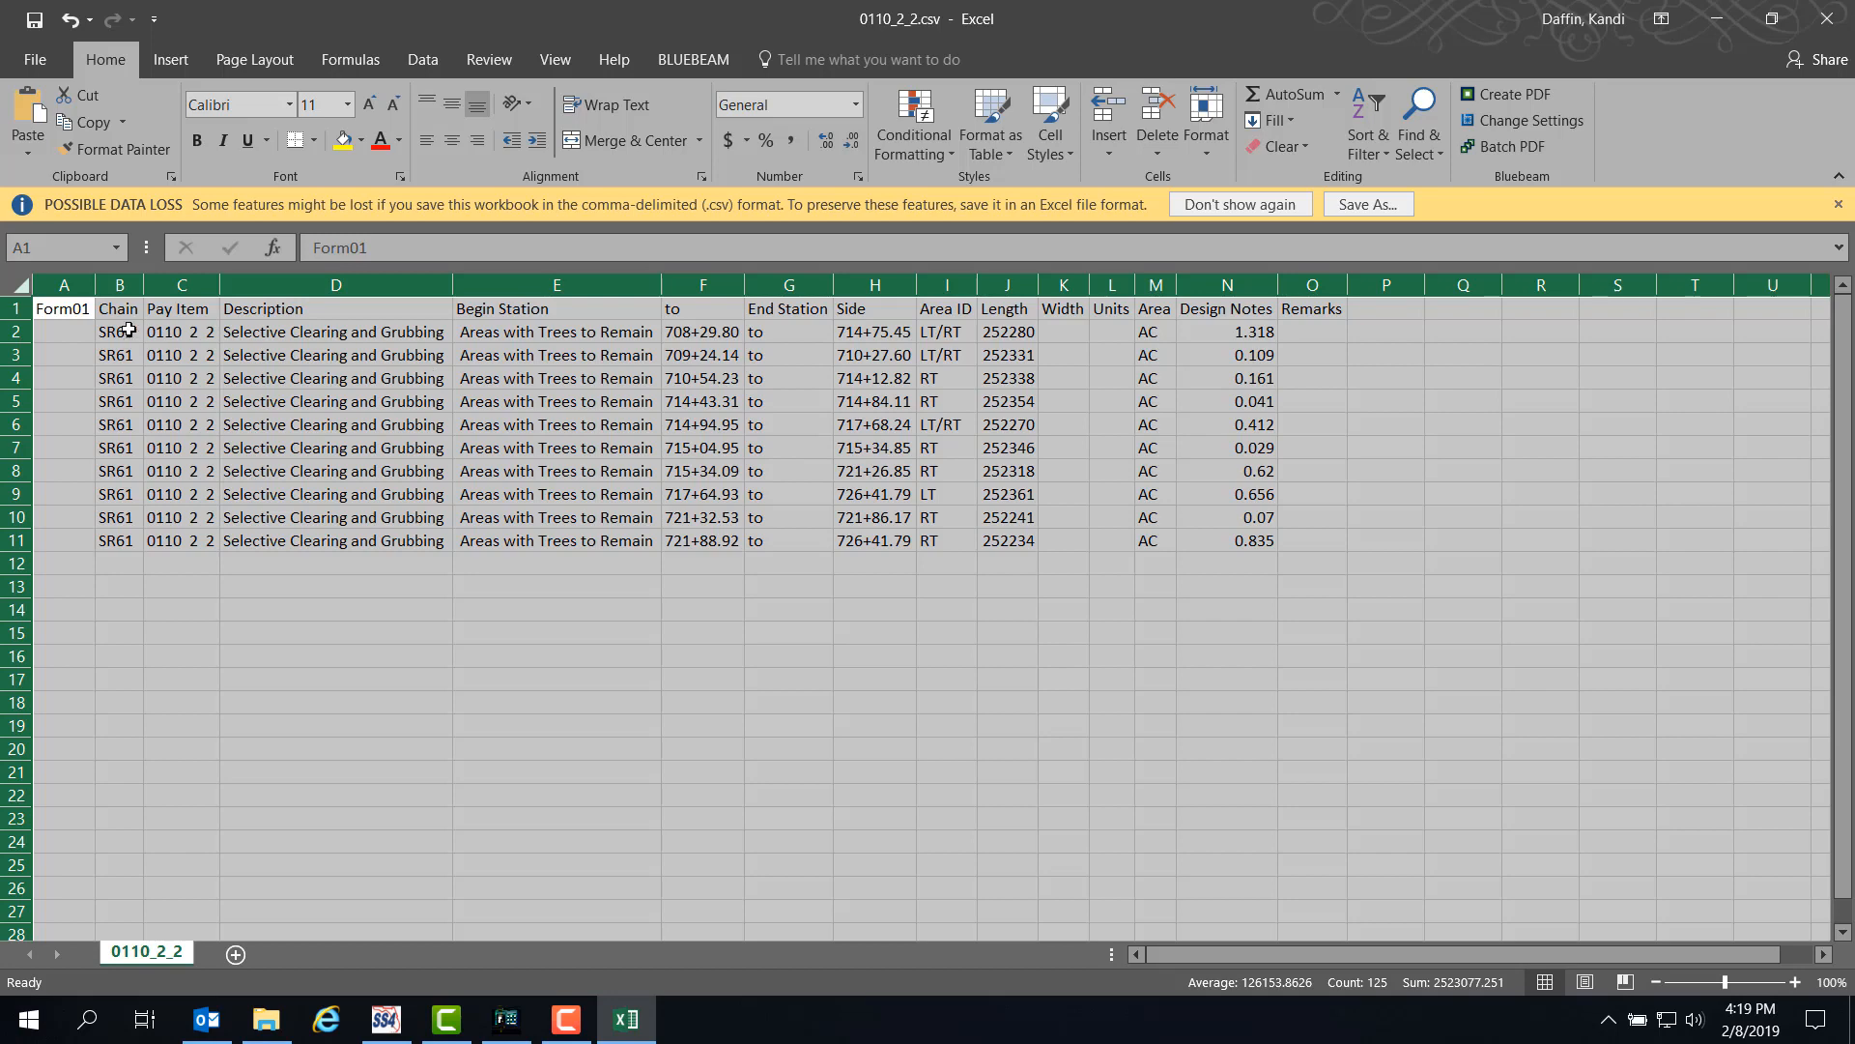
{"action": "left_click", "coordinate": [83, 336]}
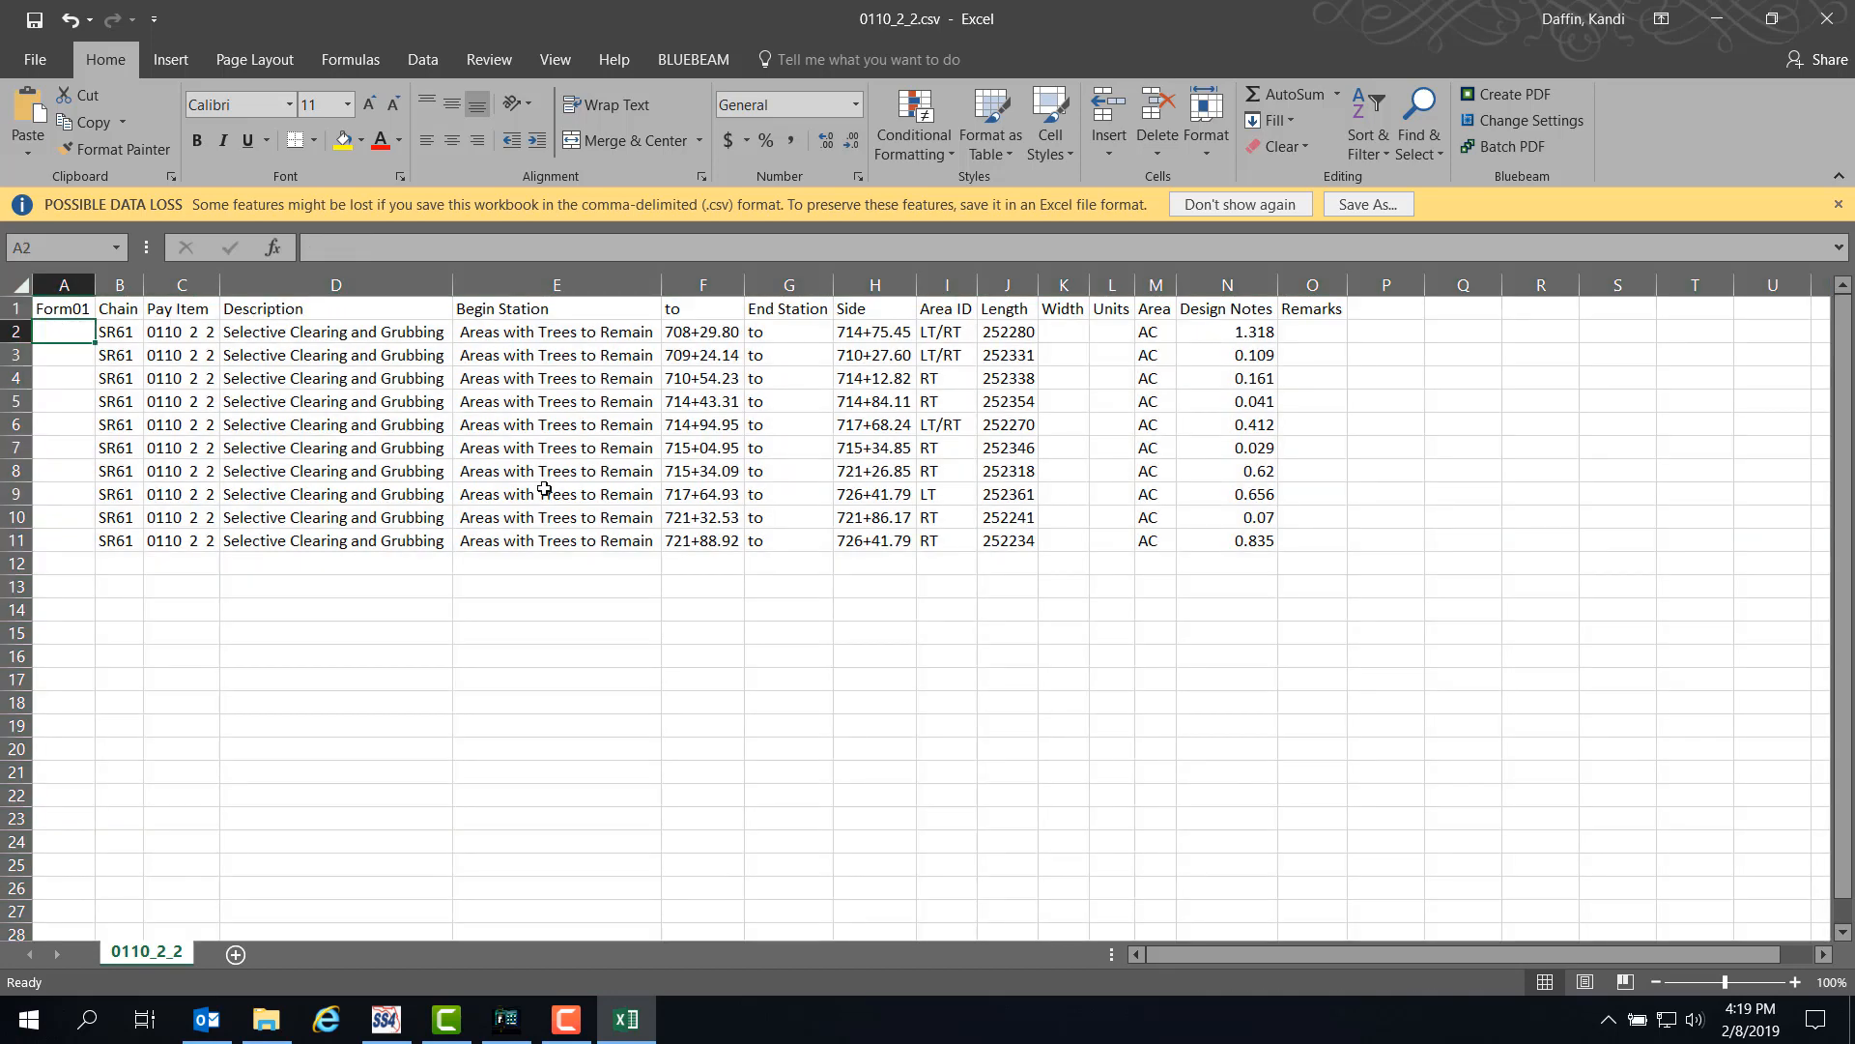
Cut the header cells from Begin Station through Remarks and paste them one column over, starting at F1.
{"action": "left_click", "coordinate": [487, 310]}
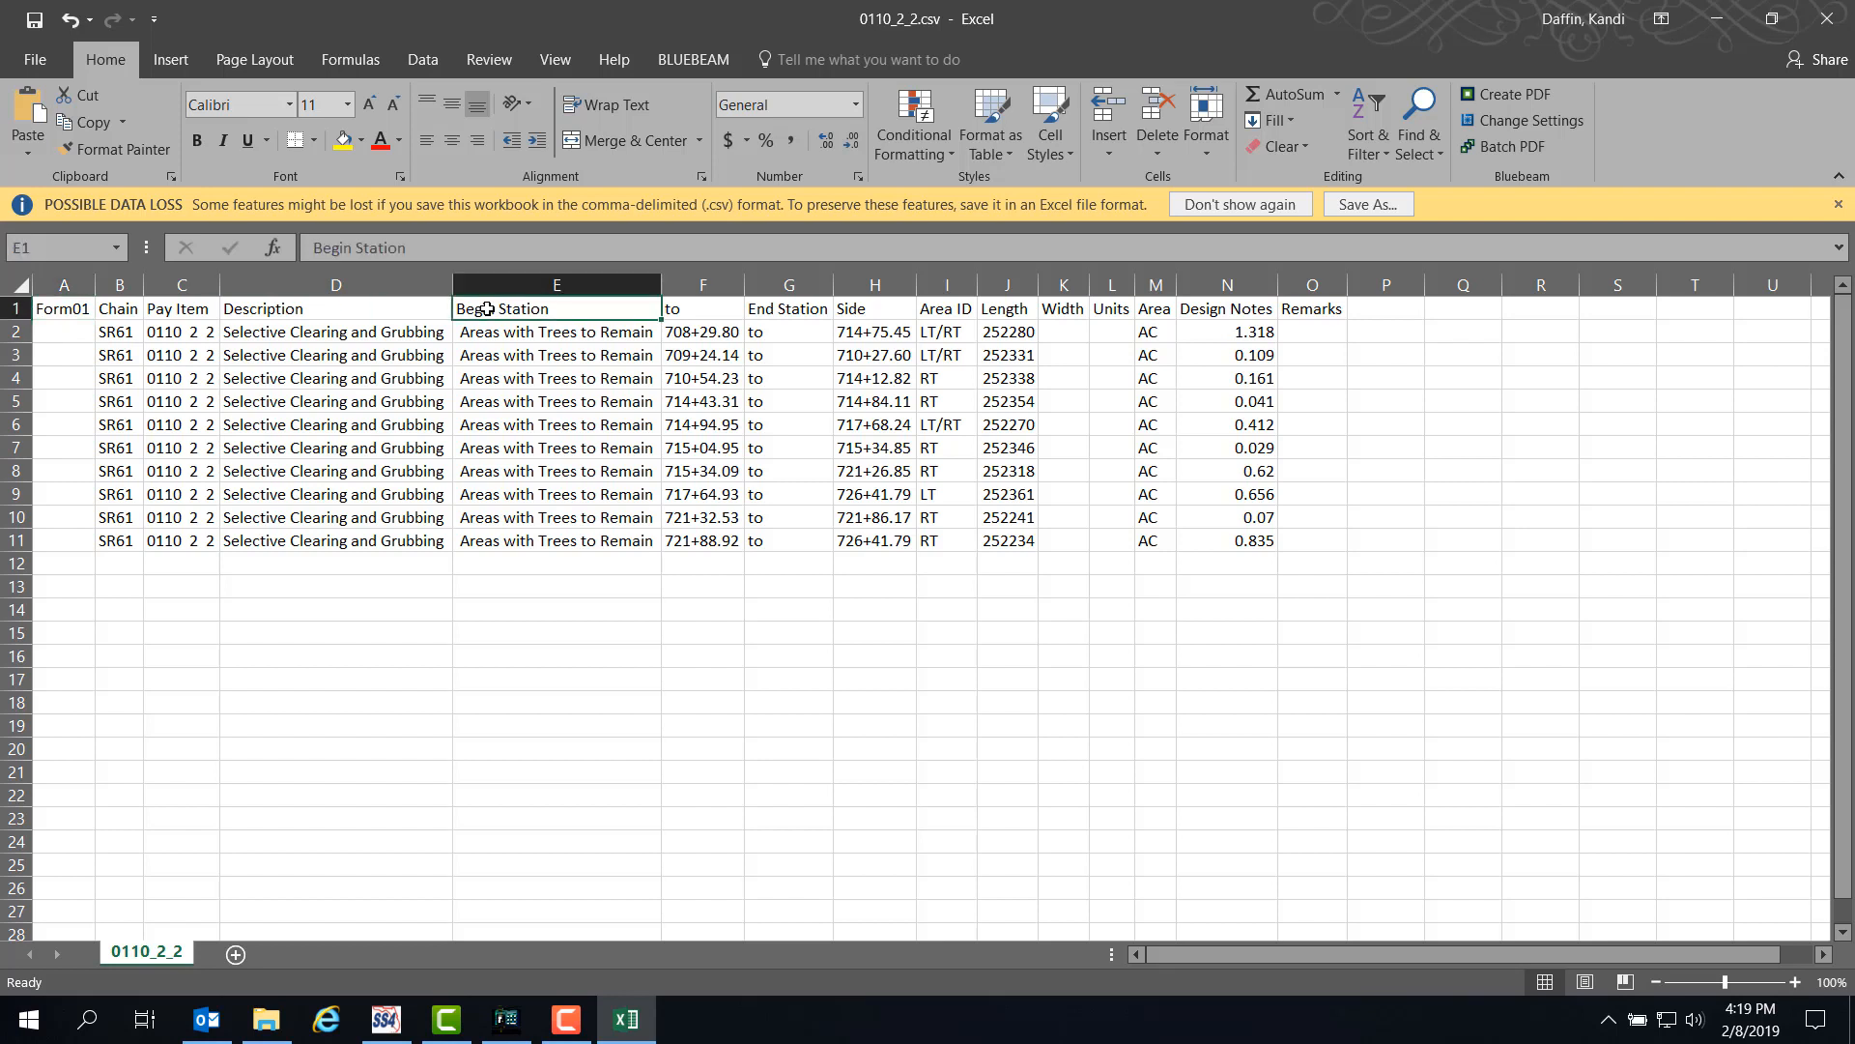
{"action": "left_click_drag", "start_coordinate": [487, 310], "coordinate": [1315, 307]}
{"action": "right_click", "coordinate": [1207, 312]}
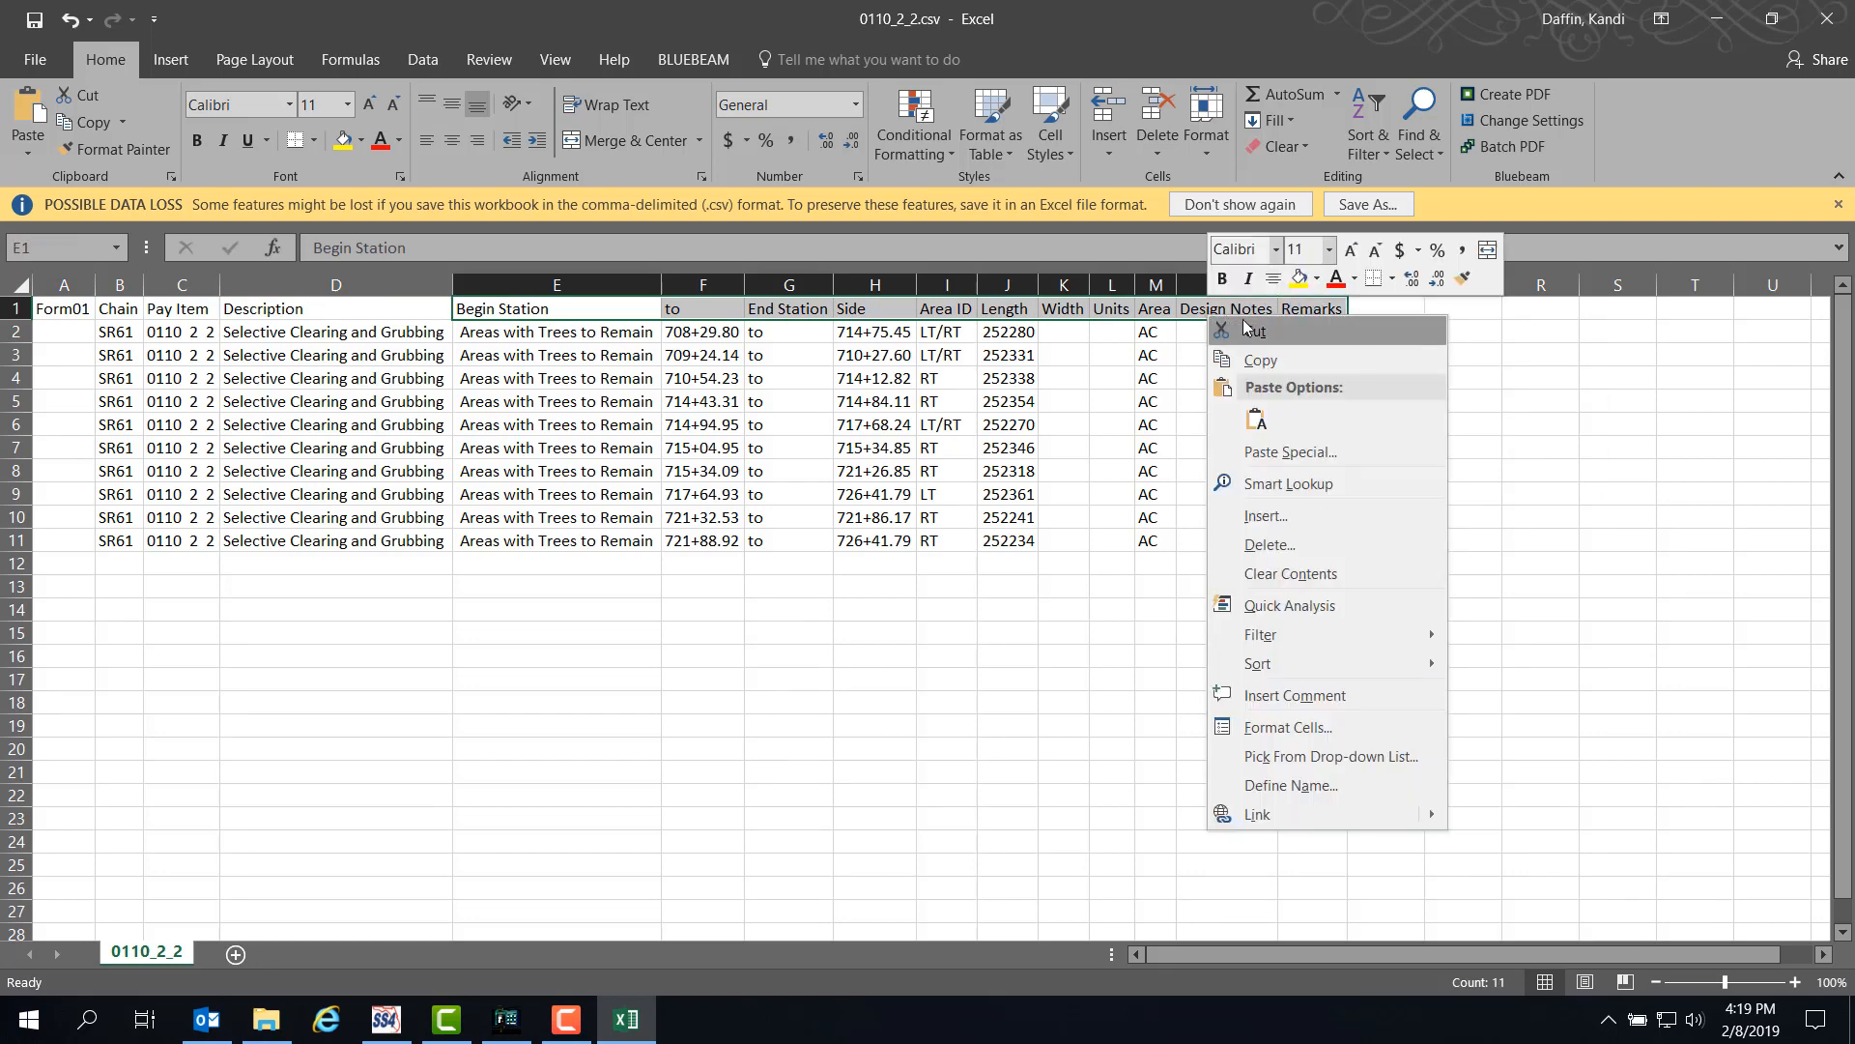
{"action": "left_click", "coordinate": [1247, 331]}
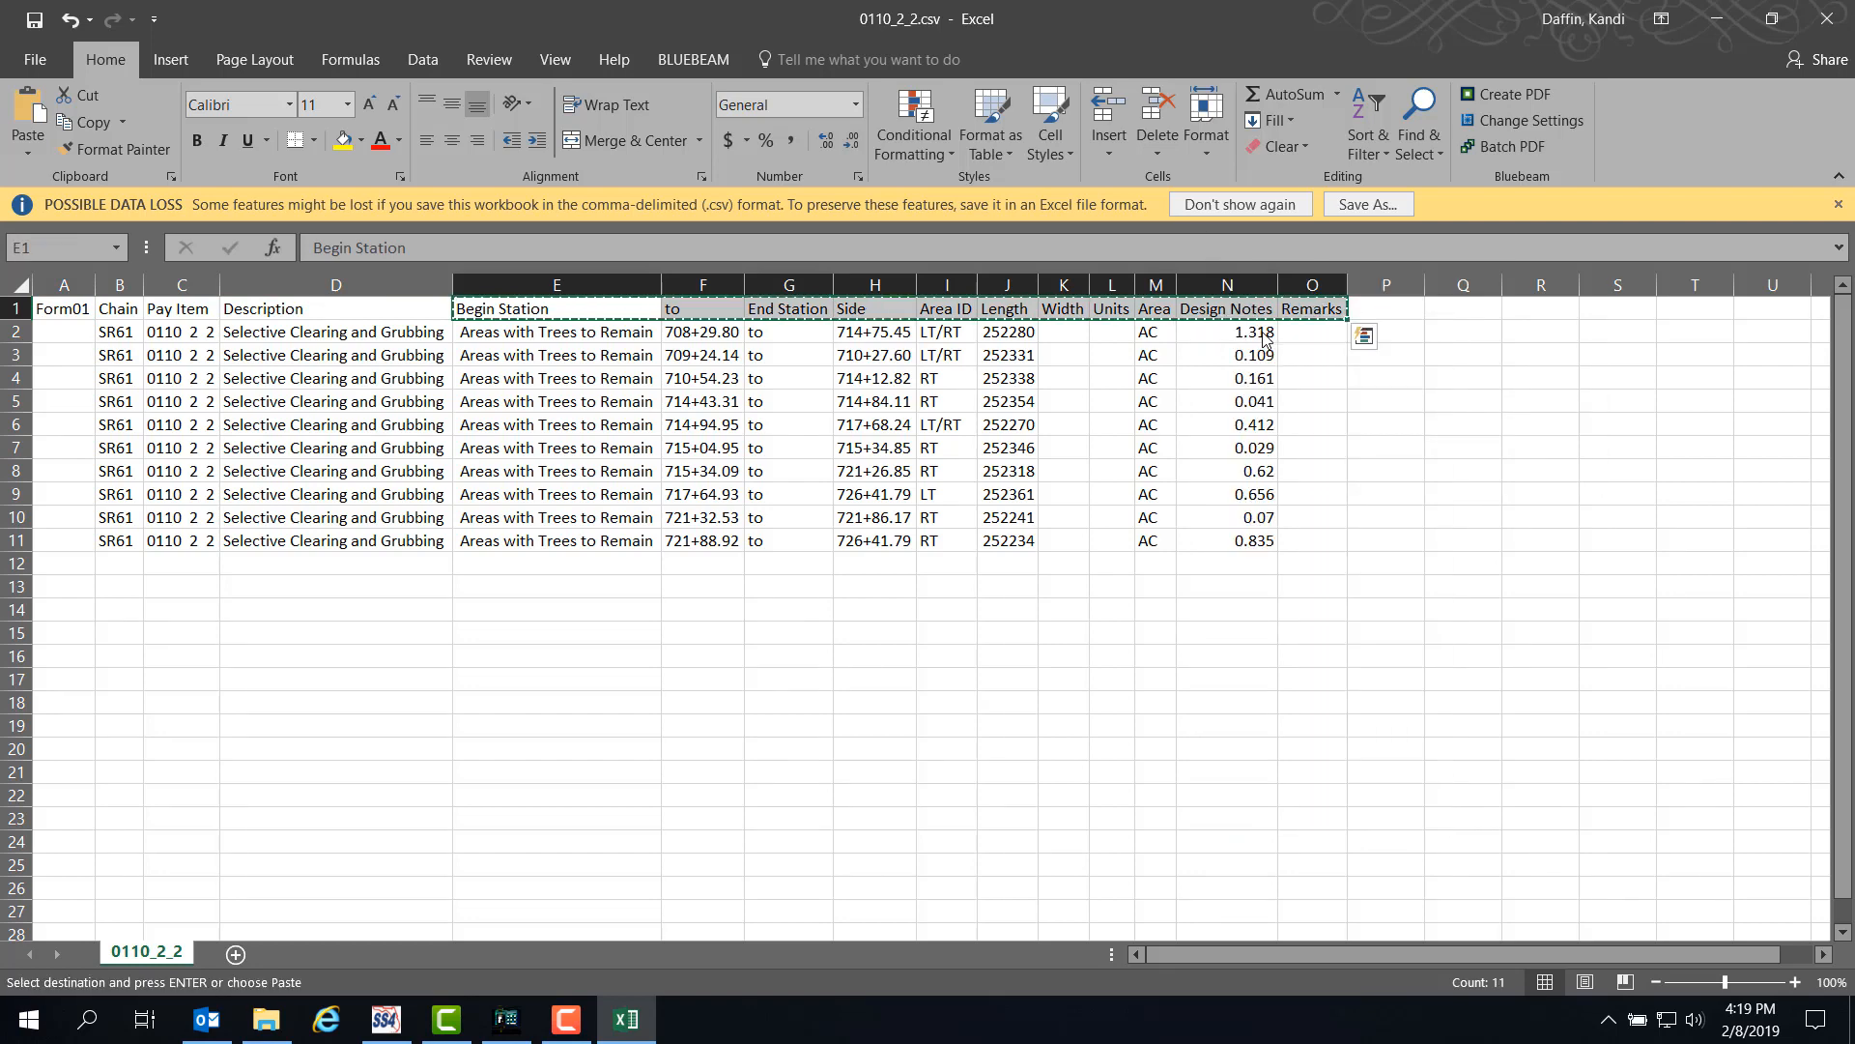
{"action": "left_click", "coordinate": [722, 313]}
{"action": "right_click", "coordinate": [722, 313]}
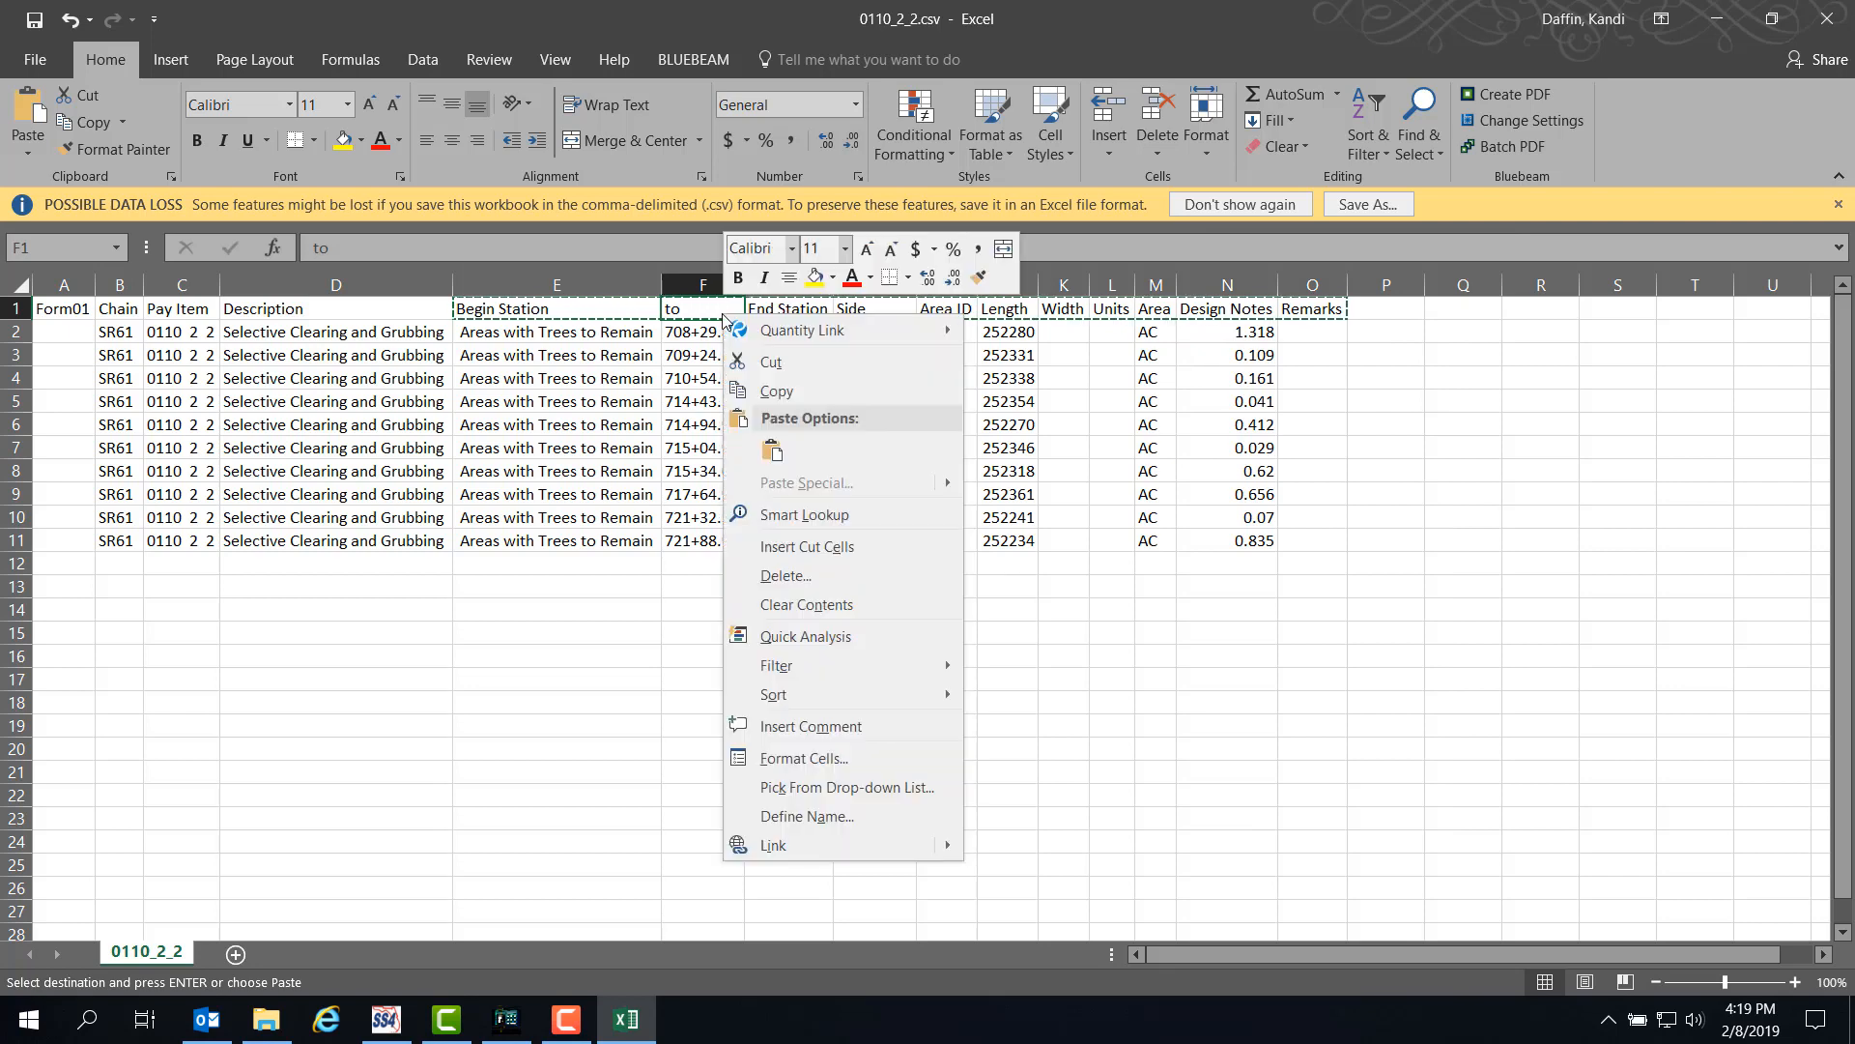
{"action": "left_click", "coordinate": [774, 450]}
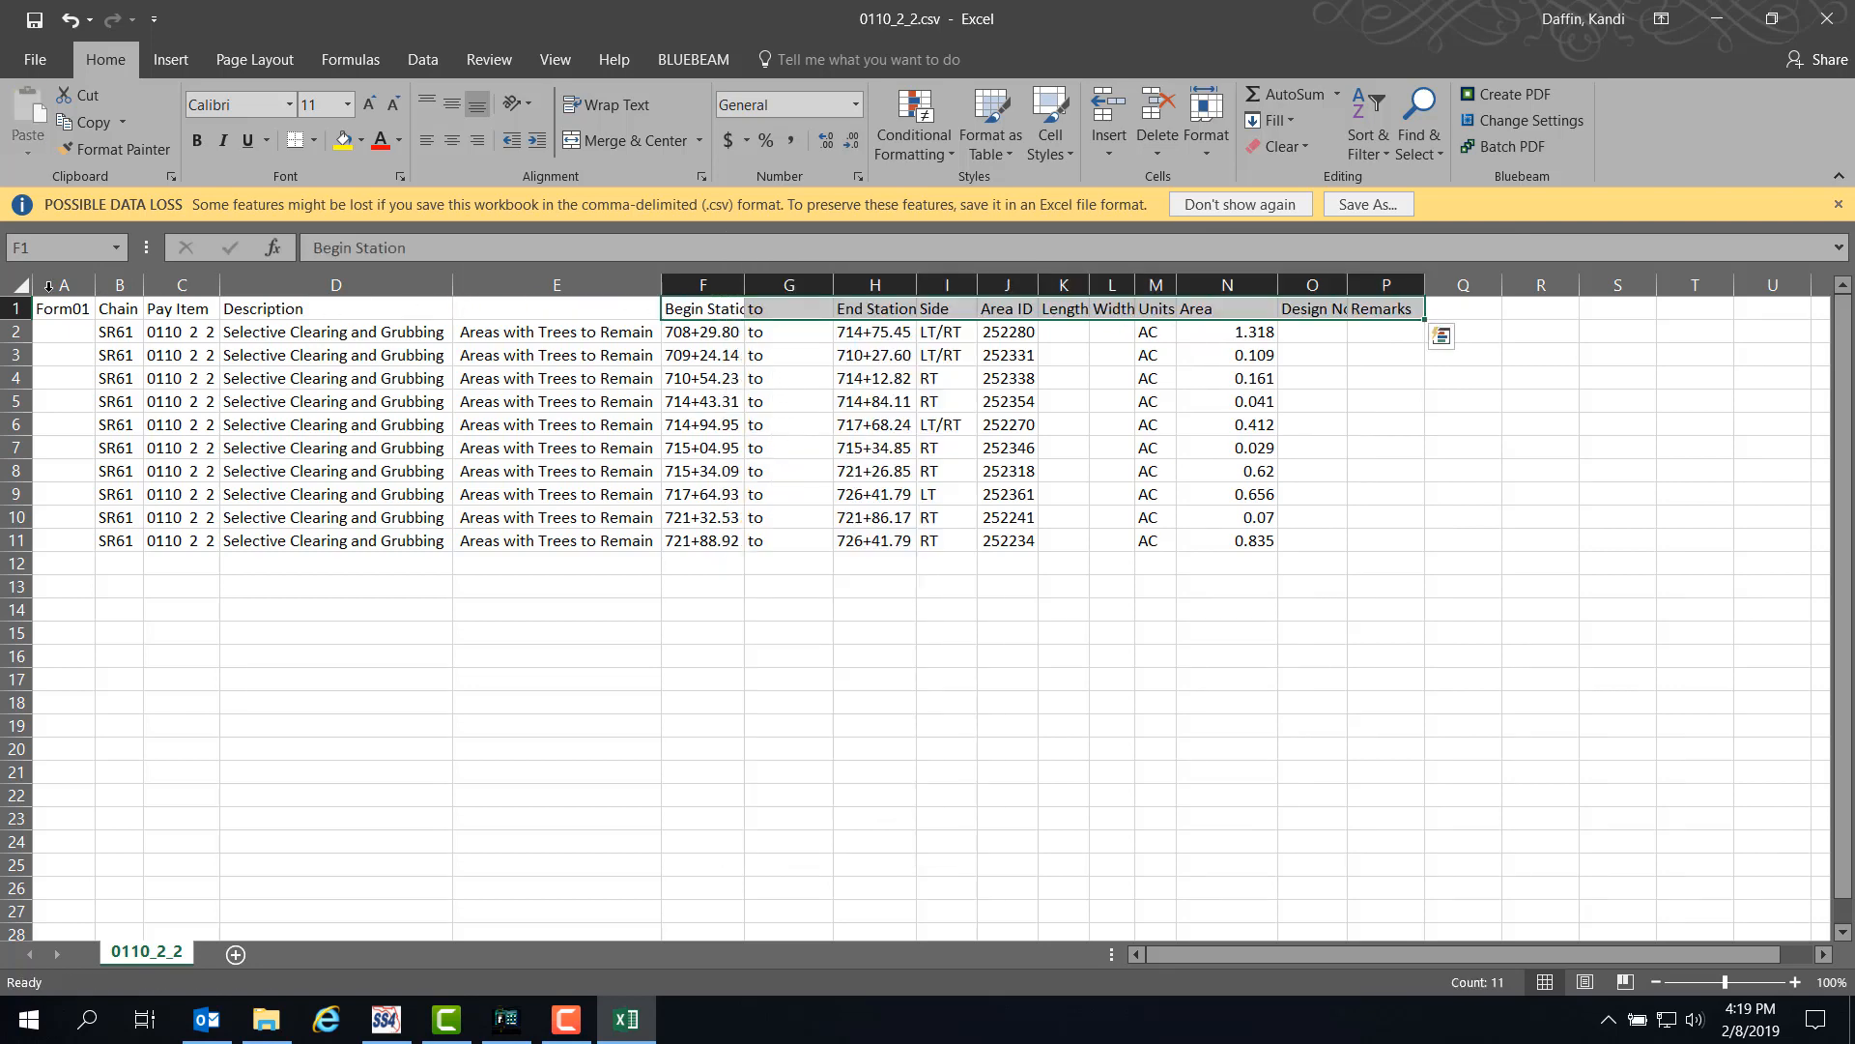
AutoFit all column widths of the 0110_2_2 sheet again to suit the shifted headers, leaving cell A2 selected.
{"action": "left_click", "coordinate": [19, 285]}
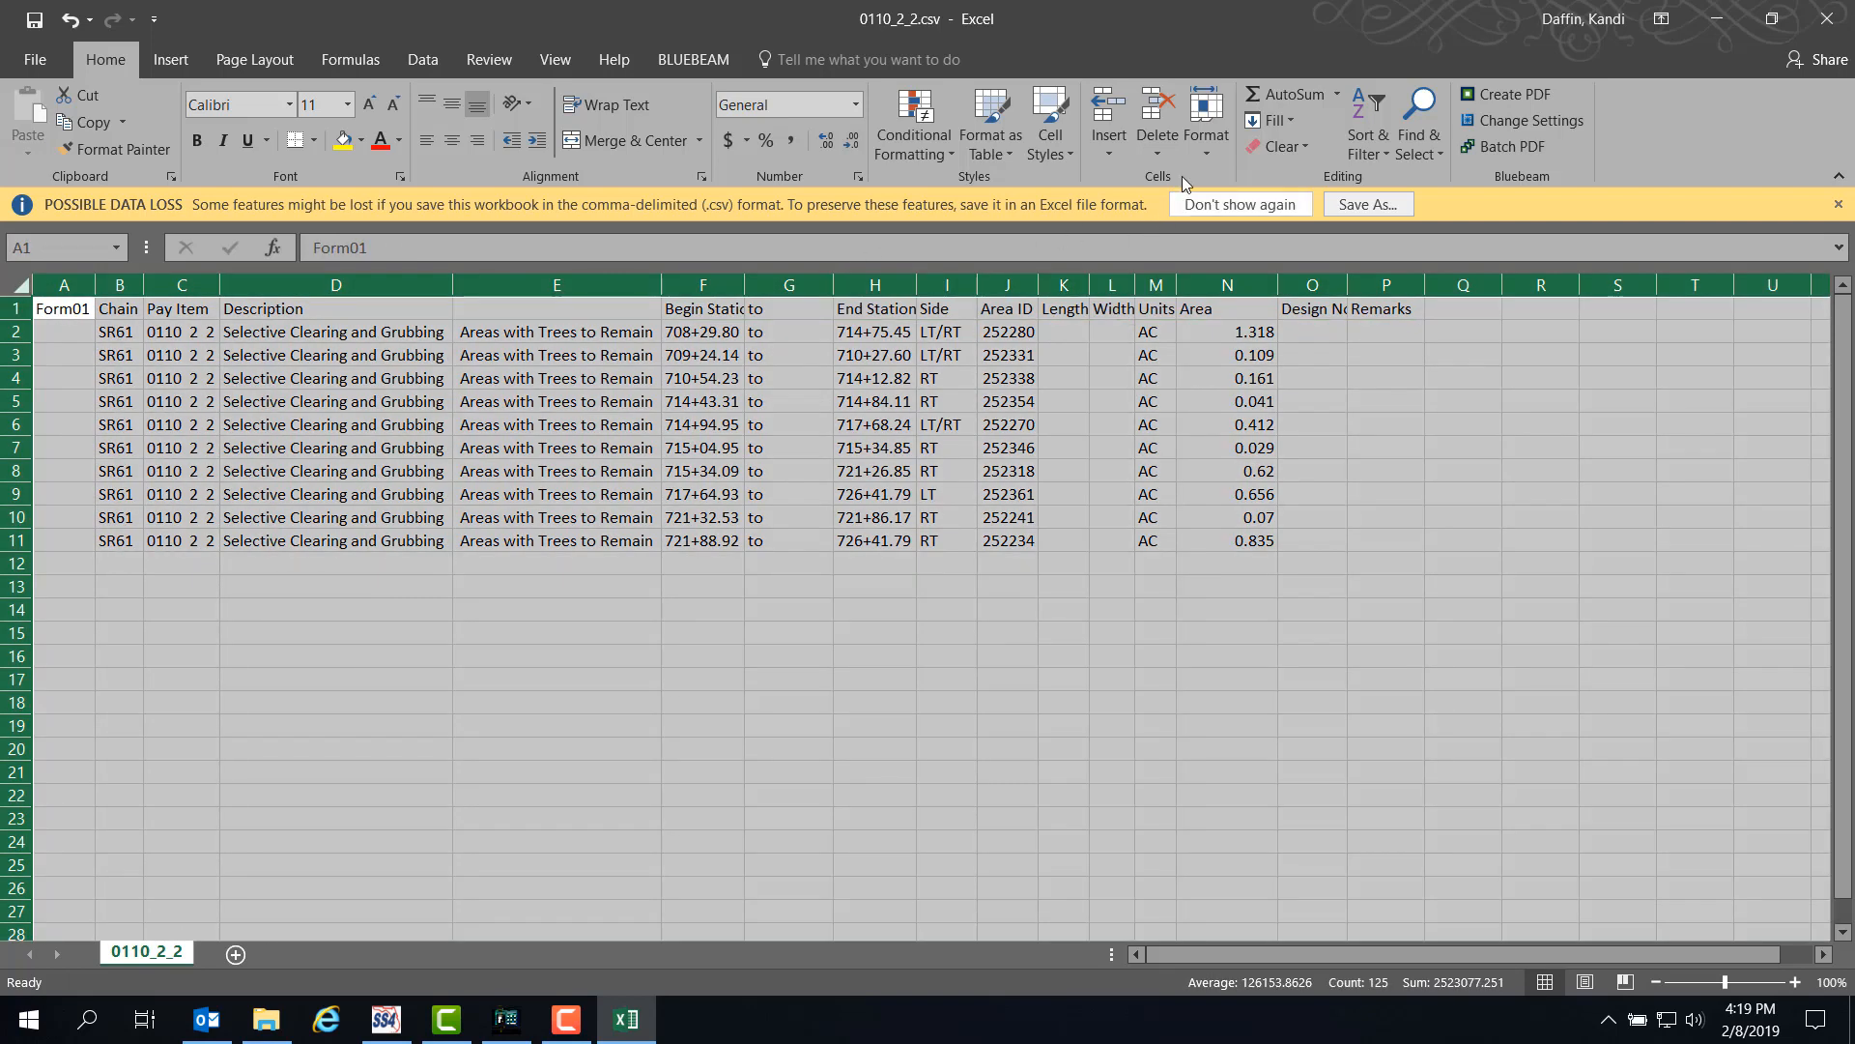
{"action": "left_click", "coordinate": [1206, 124]}
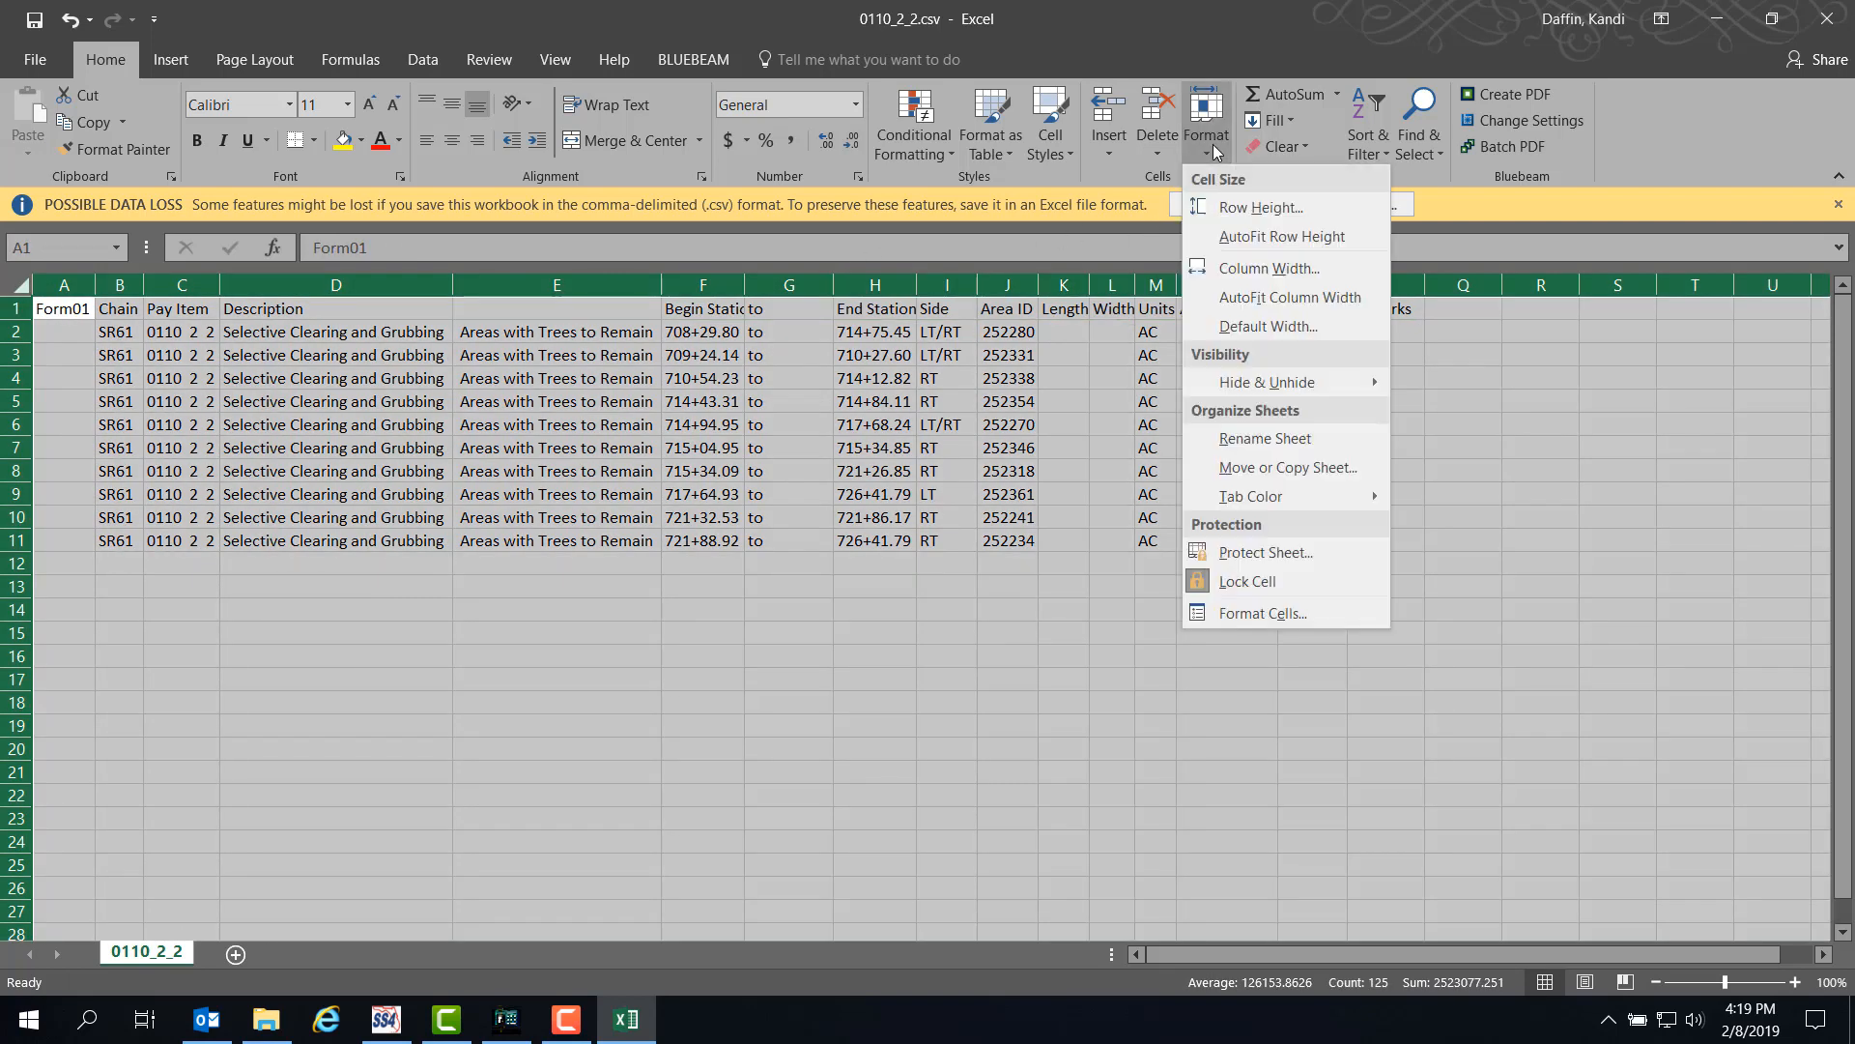
{"action": "left_click", "coordinate": [1266, 297]}
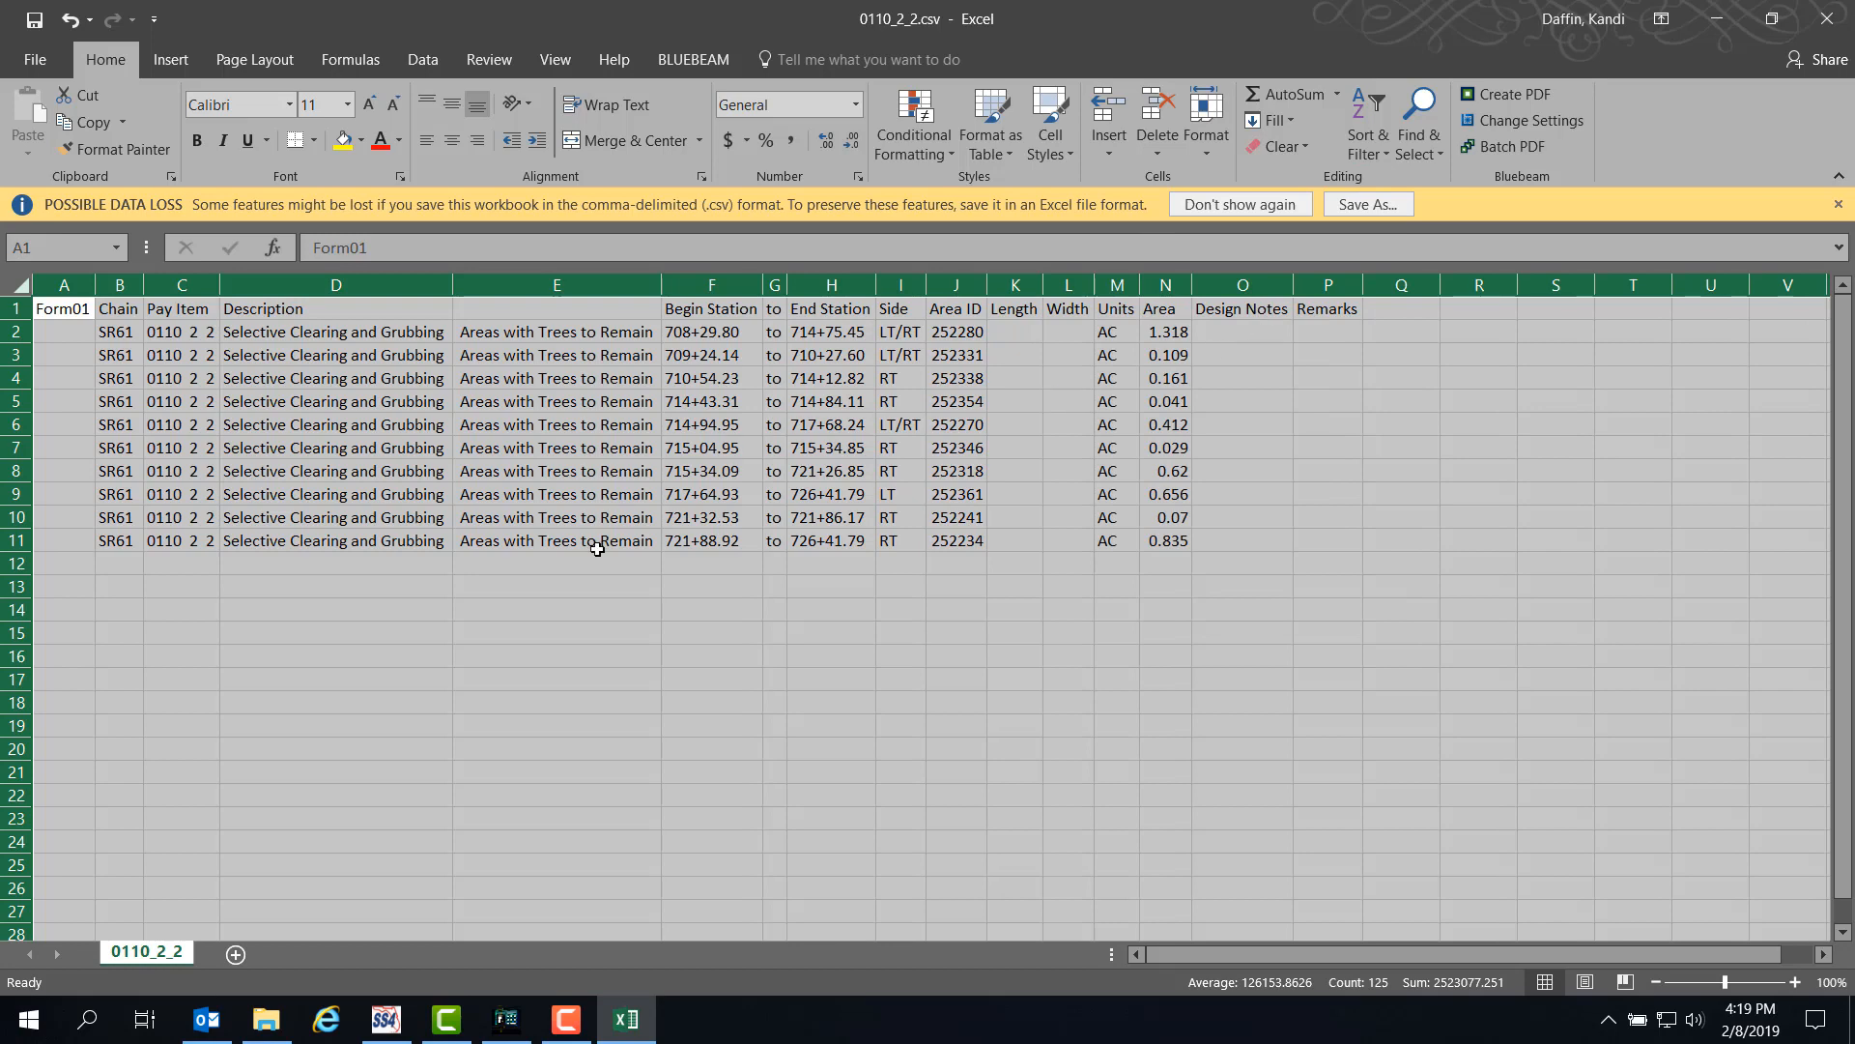
{"action": "left_click", "coordinate": [61, 335]}
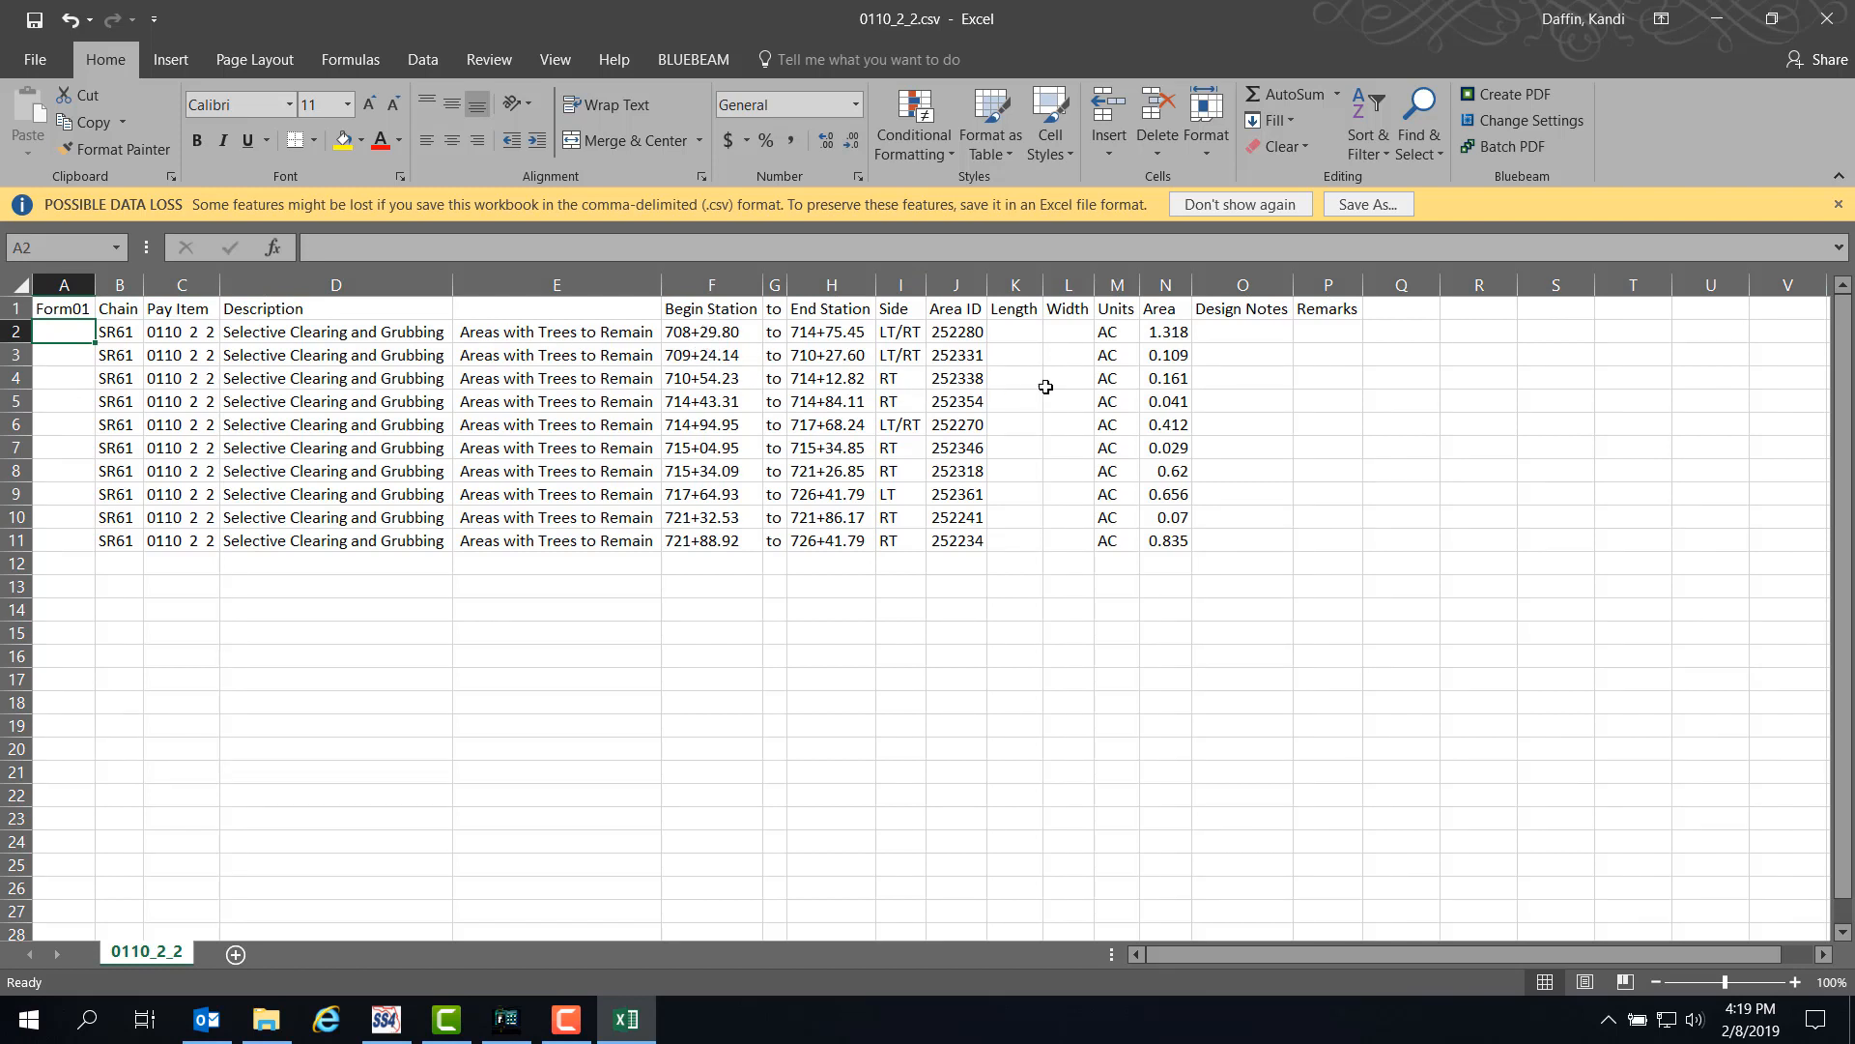
Save and close the 0110_2_2.csv workbook, and dismiss the Create Report dialog.
{"action": "left_click", "coordinate": [34, 25]}
{"action": "left_click", "coordinate": [1829, 26]}
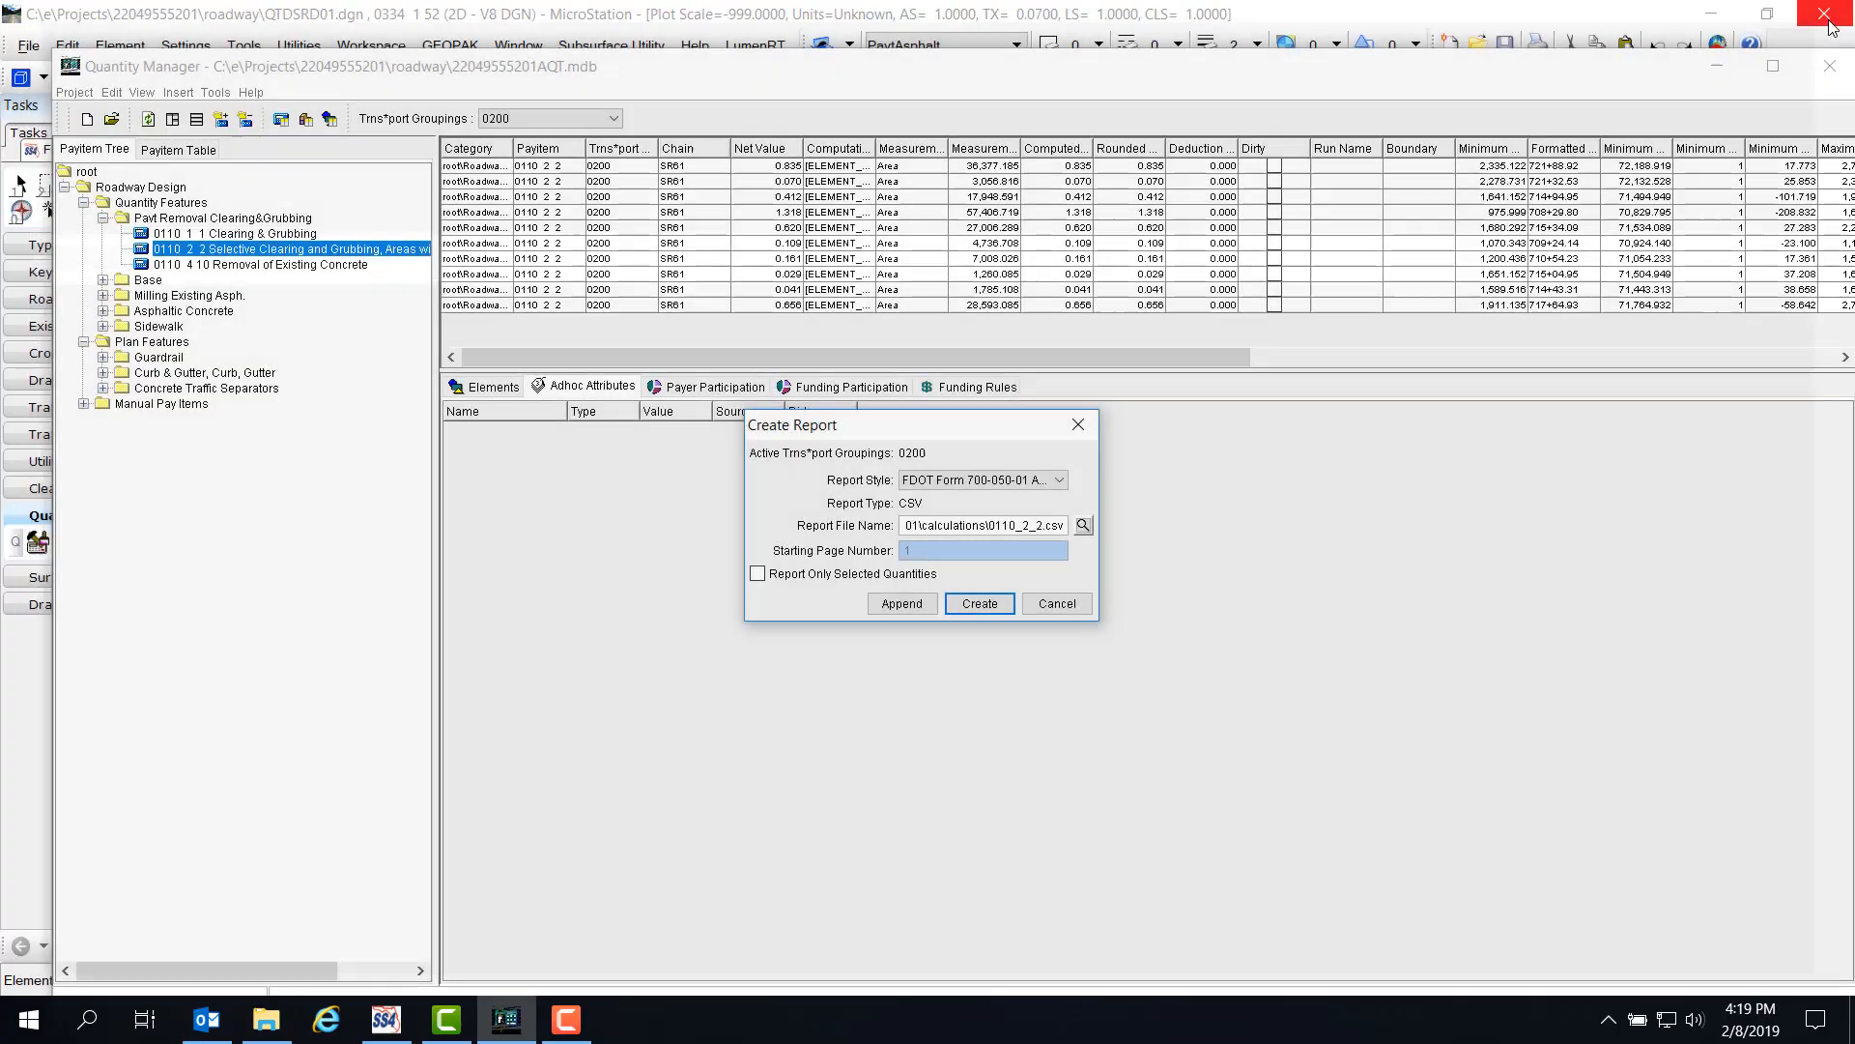
{"action": "left_click", "coordinate": [1057, 603]}
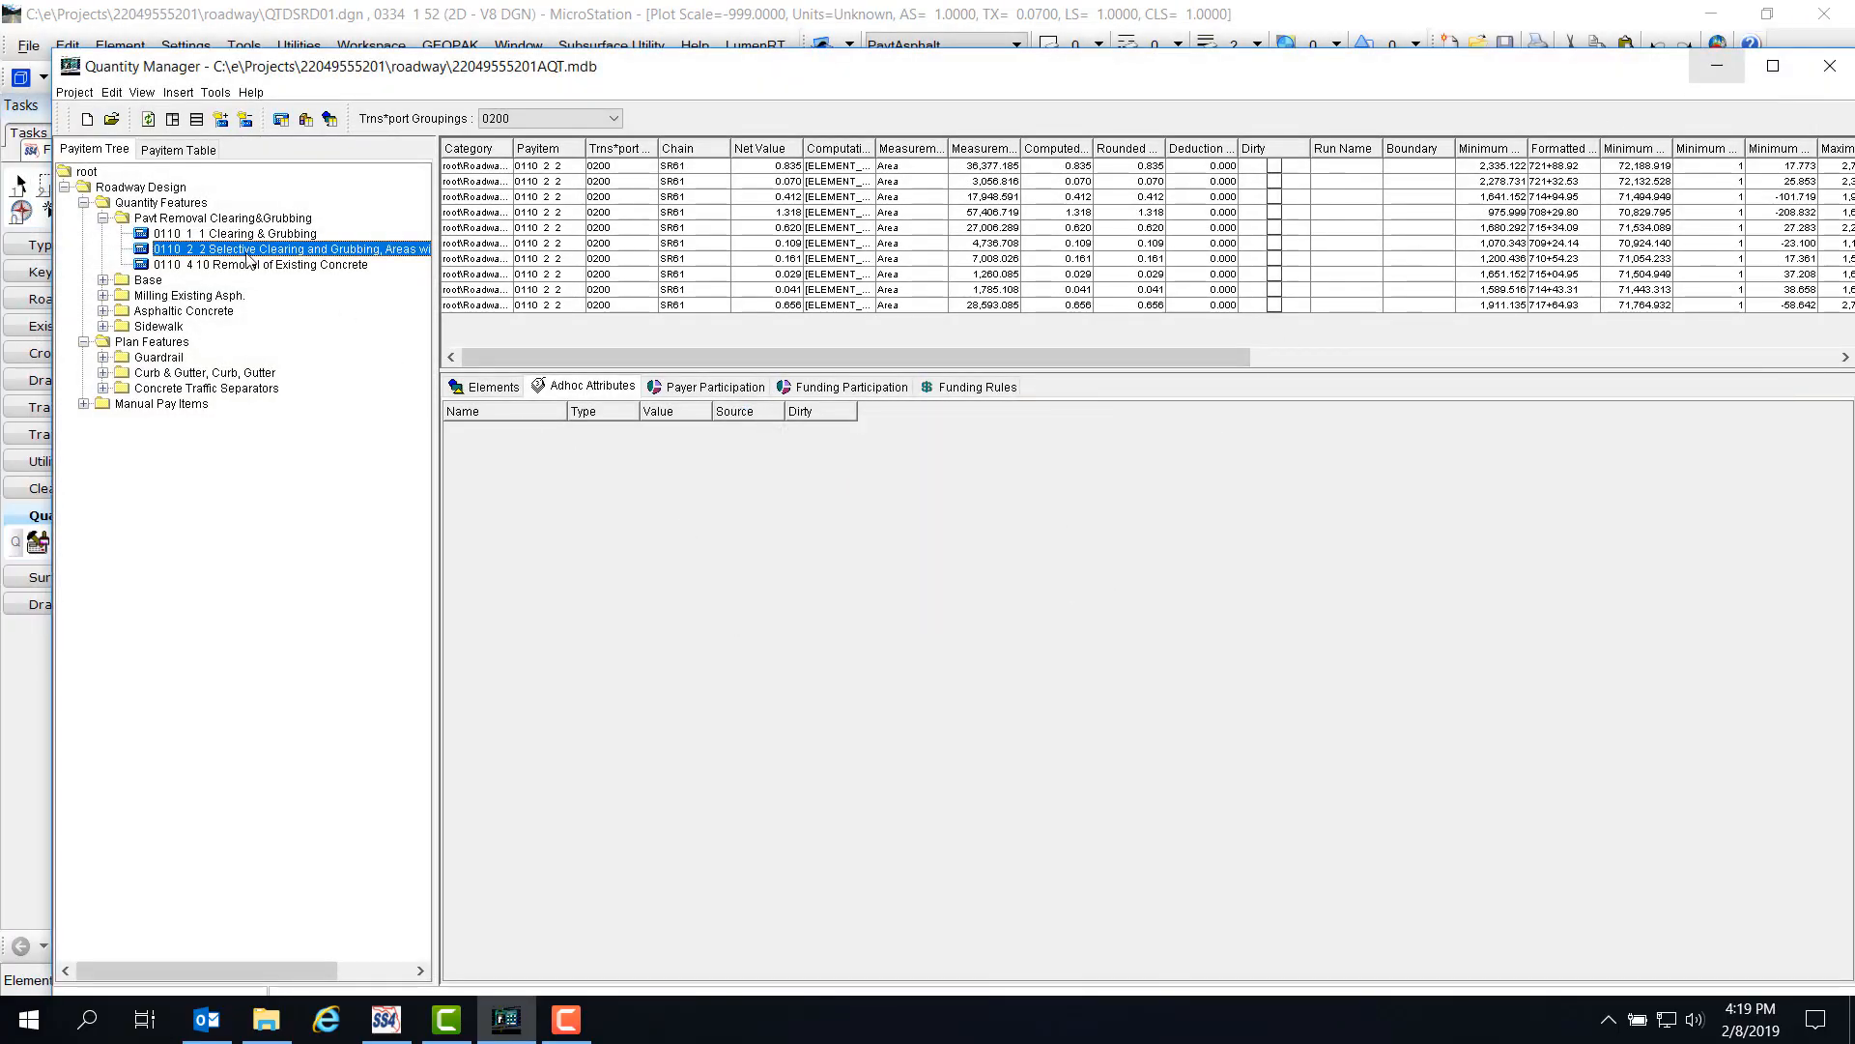
Start a new report for payitem 0110 4 10 Removal of Existing Concrete.
{"action": "left_click", "coordinate": [198, 267]}
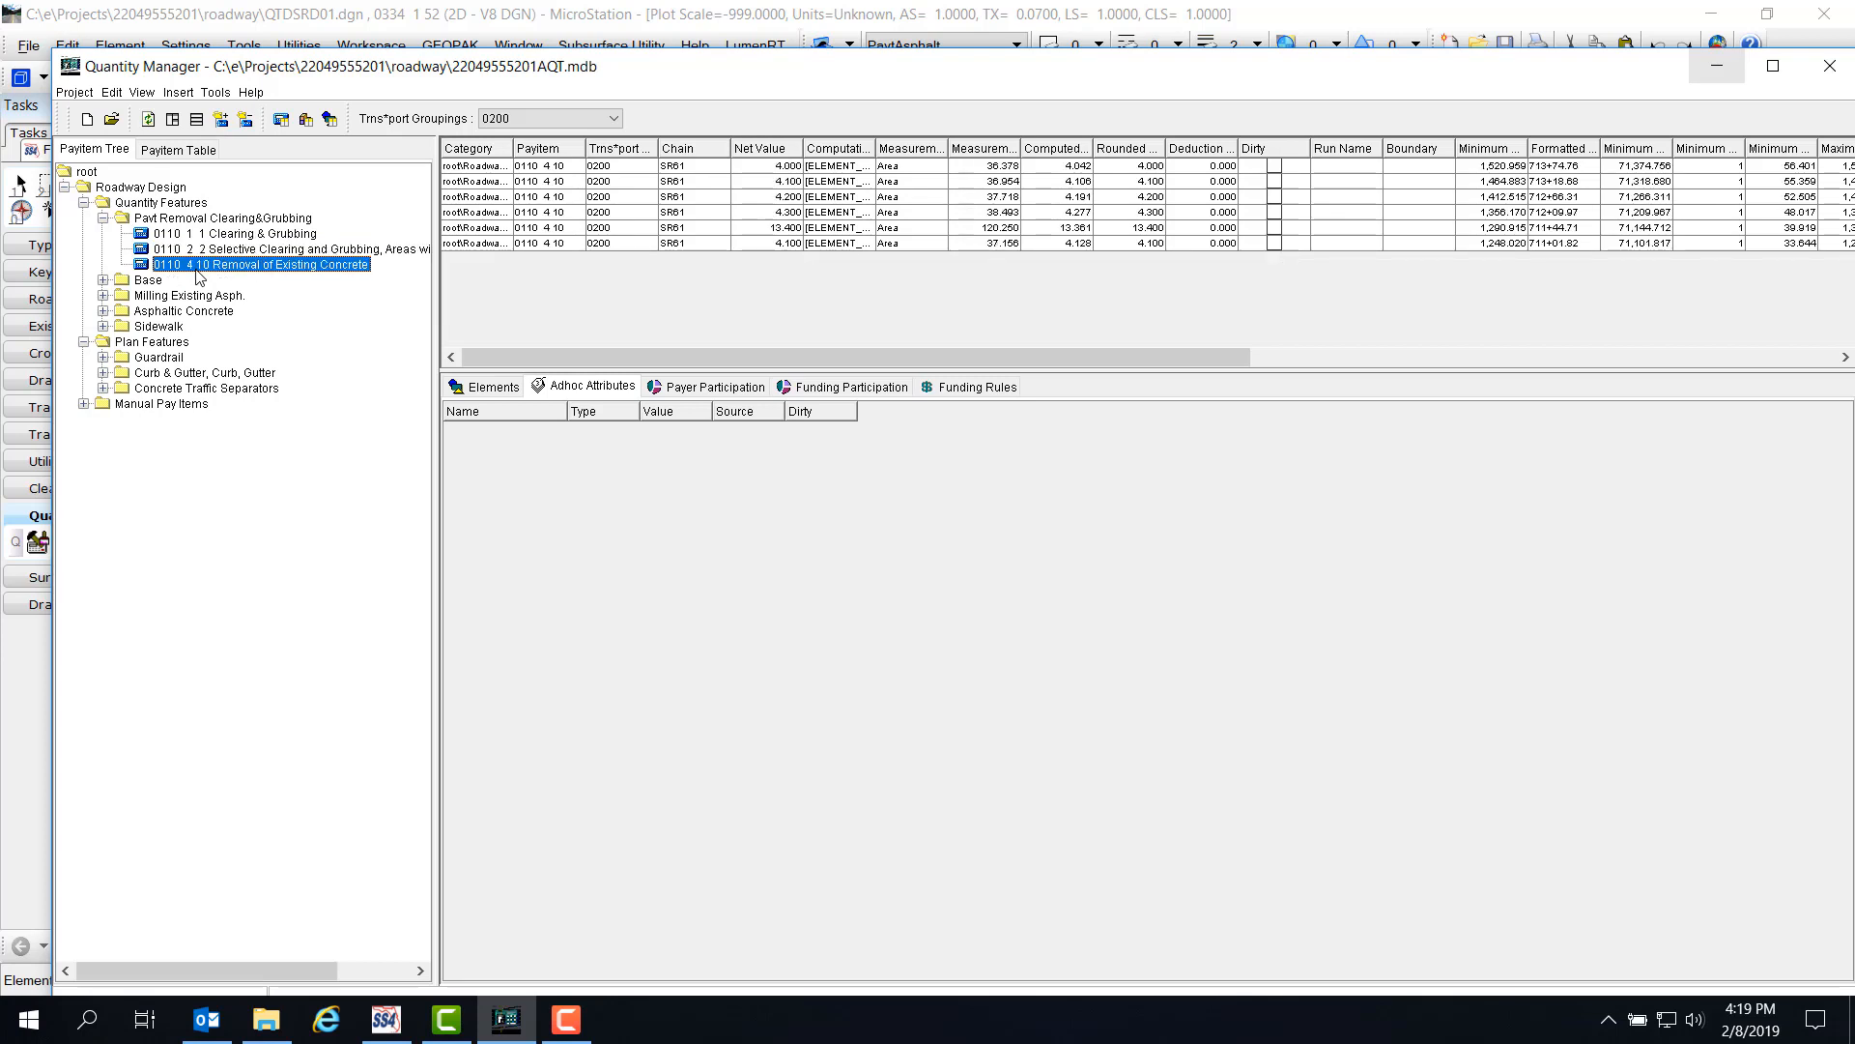
{"action": "left_click", "coordinate": [216, 94]}
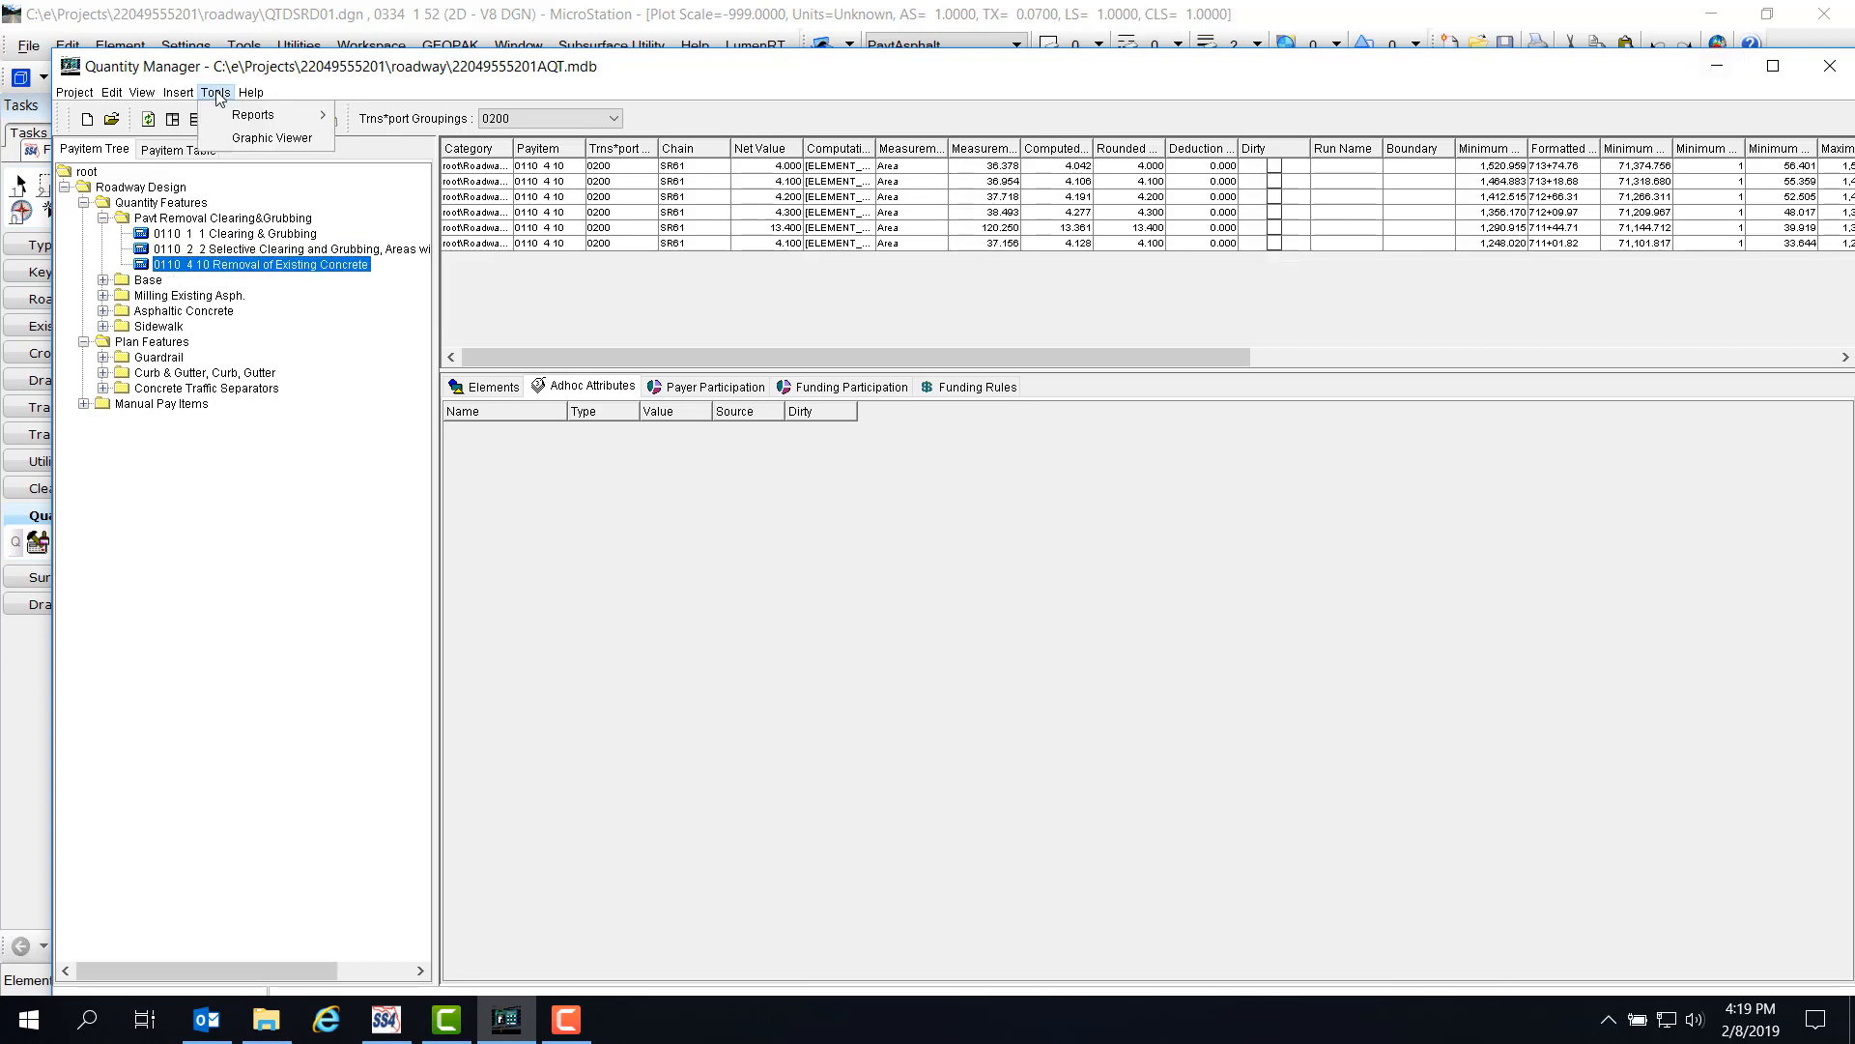
{"action": "mouse_move", "coordinate": [256, 114]}
{"action": "left_click", "coordinate": [399, 123]}
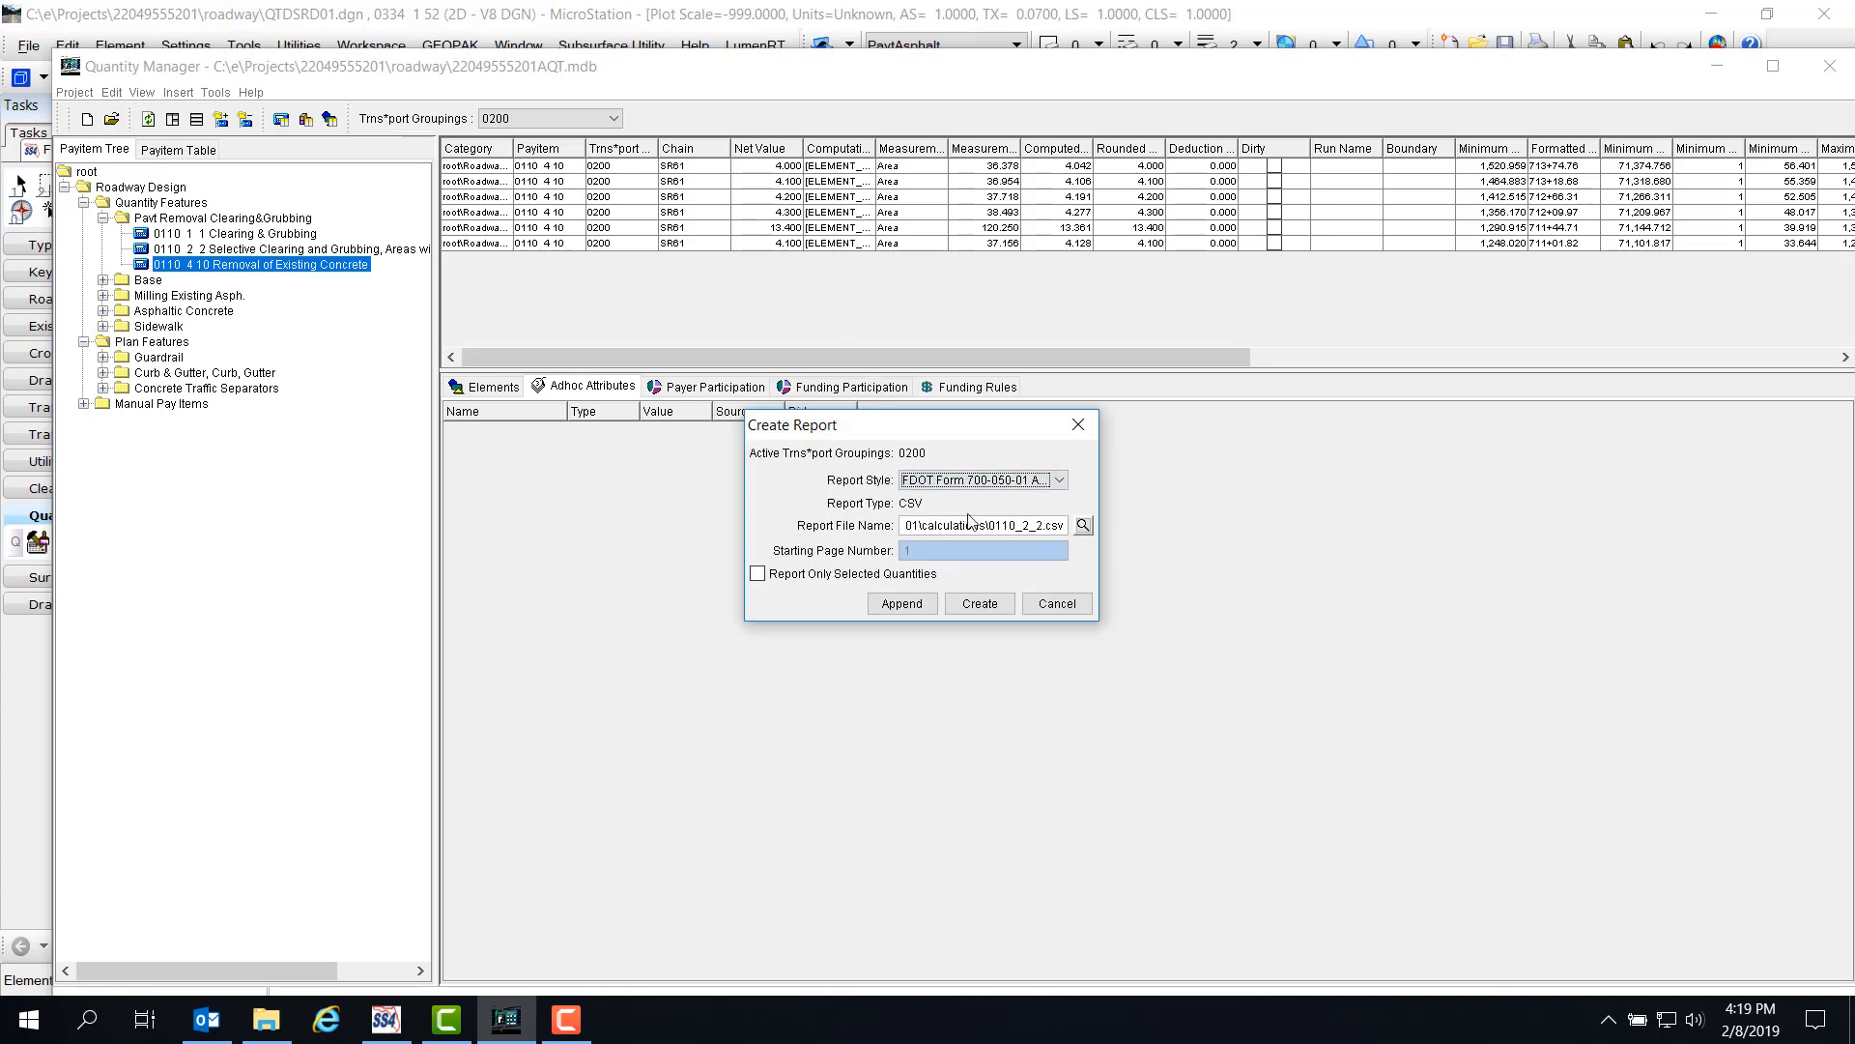
Name the report file 0110_4_10.csv in the calculations folder and create the area computations report.
{"action": "left_click", "coordinate": [1084, 524]}
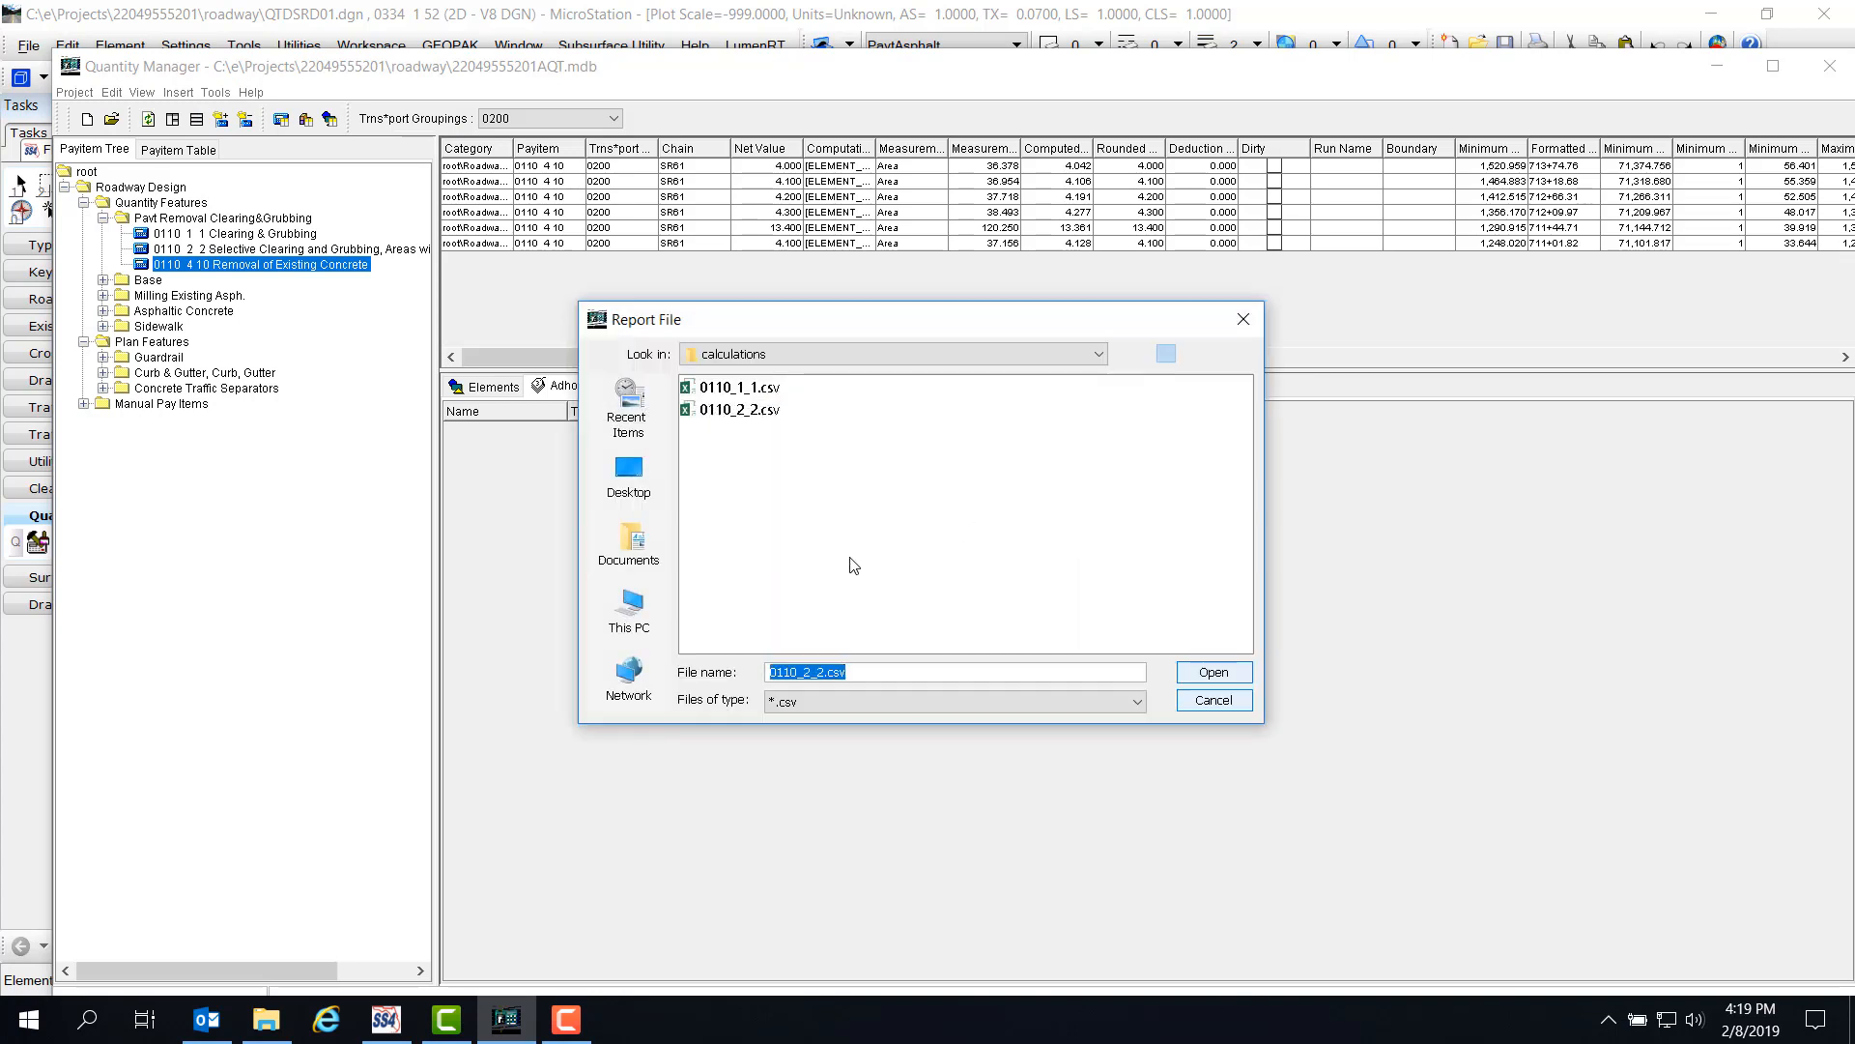
{"action": "left_click_drag", "start_coordinate": [829, 674], "coordinate": [770, 673]}
{"action": "type", "text": "011"}
{"action": "type", "text": "0_4_10."}
{"action": "left_click", "coordinate": [1204, 676]}
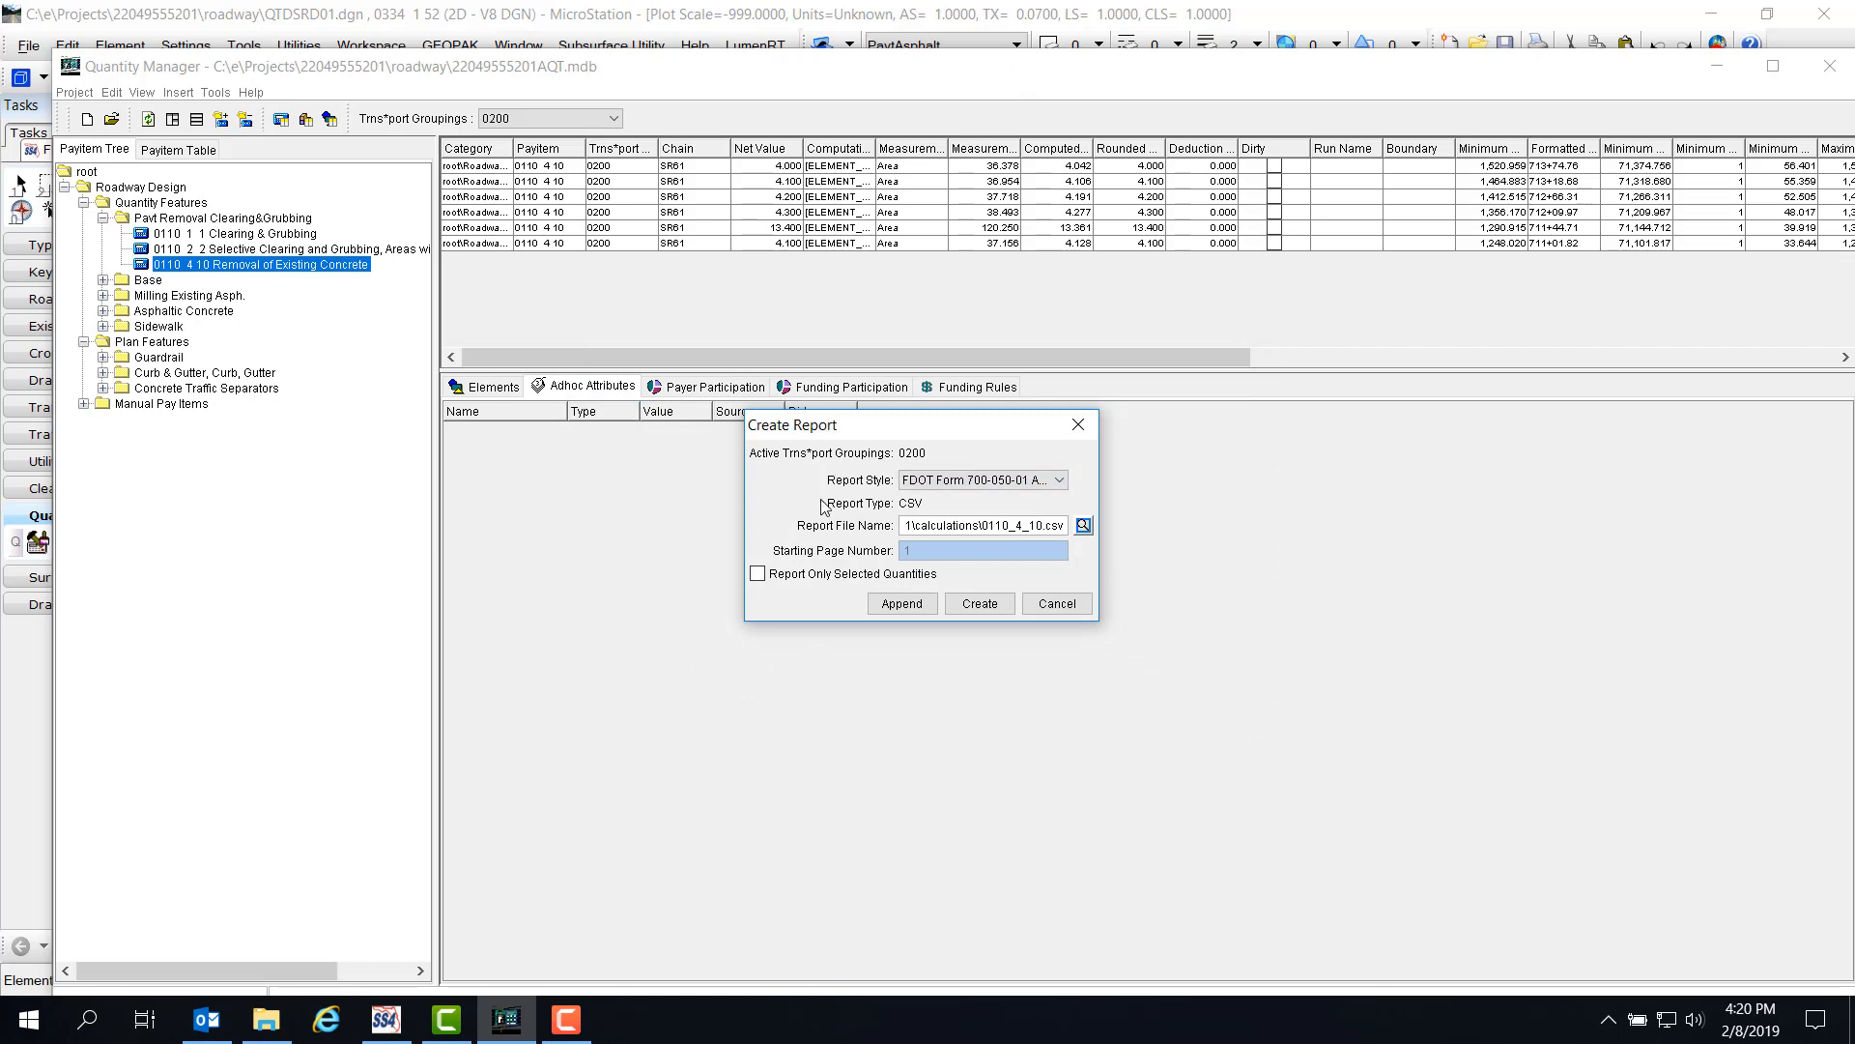
{"action": "left_click", "coordinate": [997, 609]}
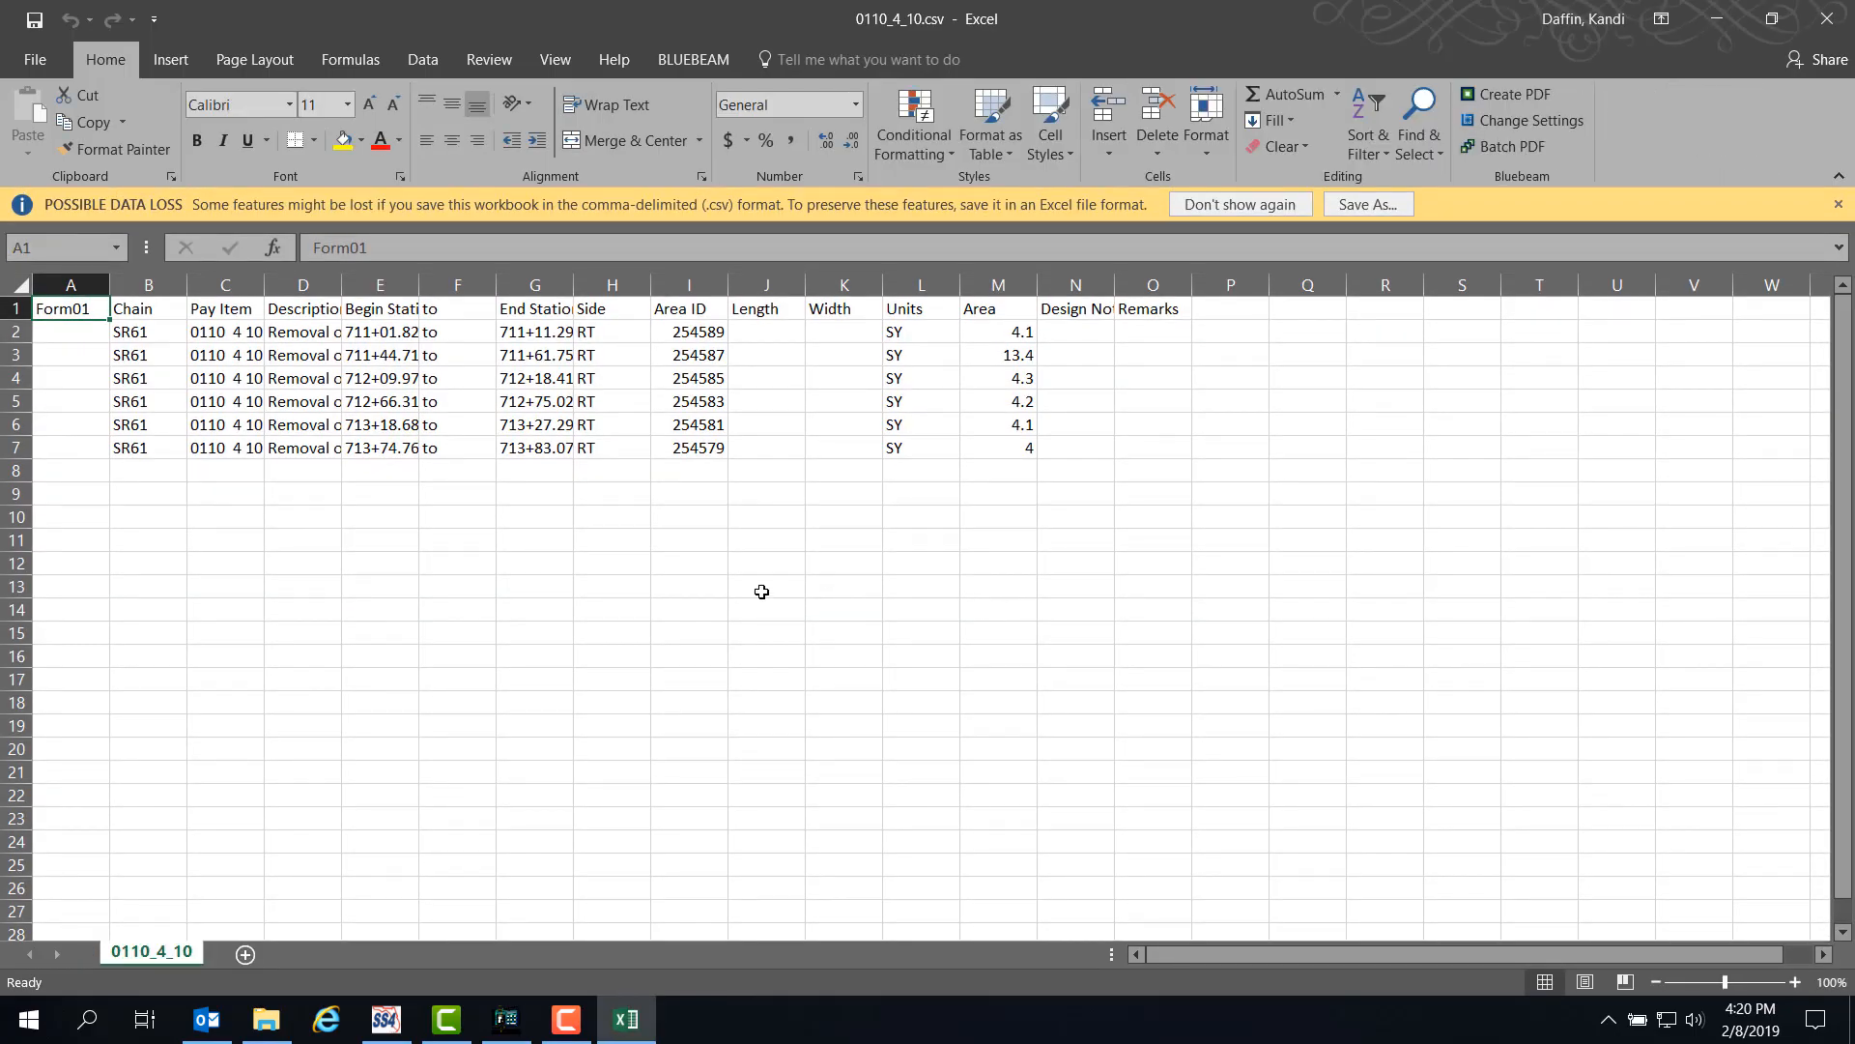
AutoFit the column widths of the whole 0110_4_10 sheet, and close the workbook and the Create Report dialog.
{"action": "left_click", "coordinate": [21, 285]}
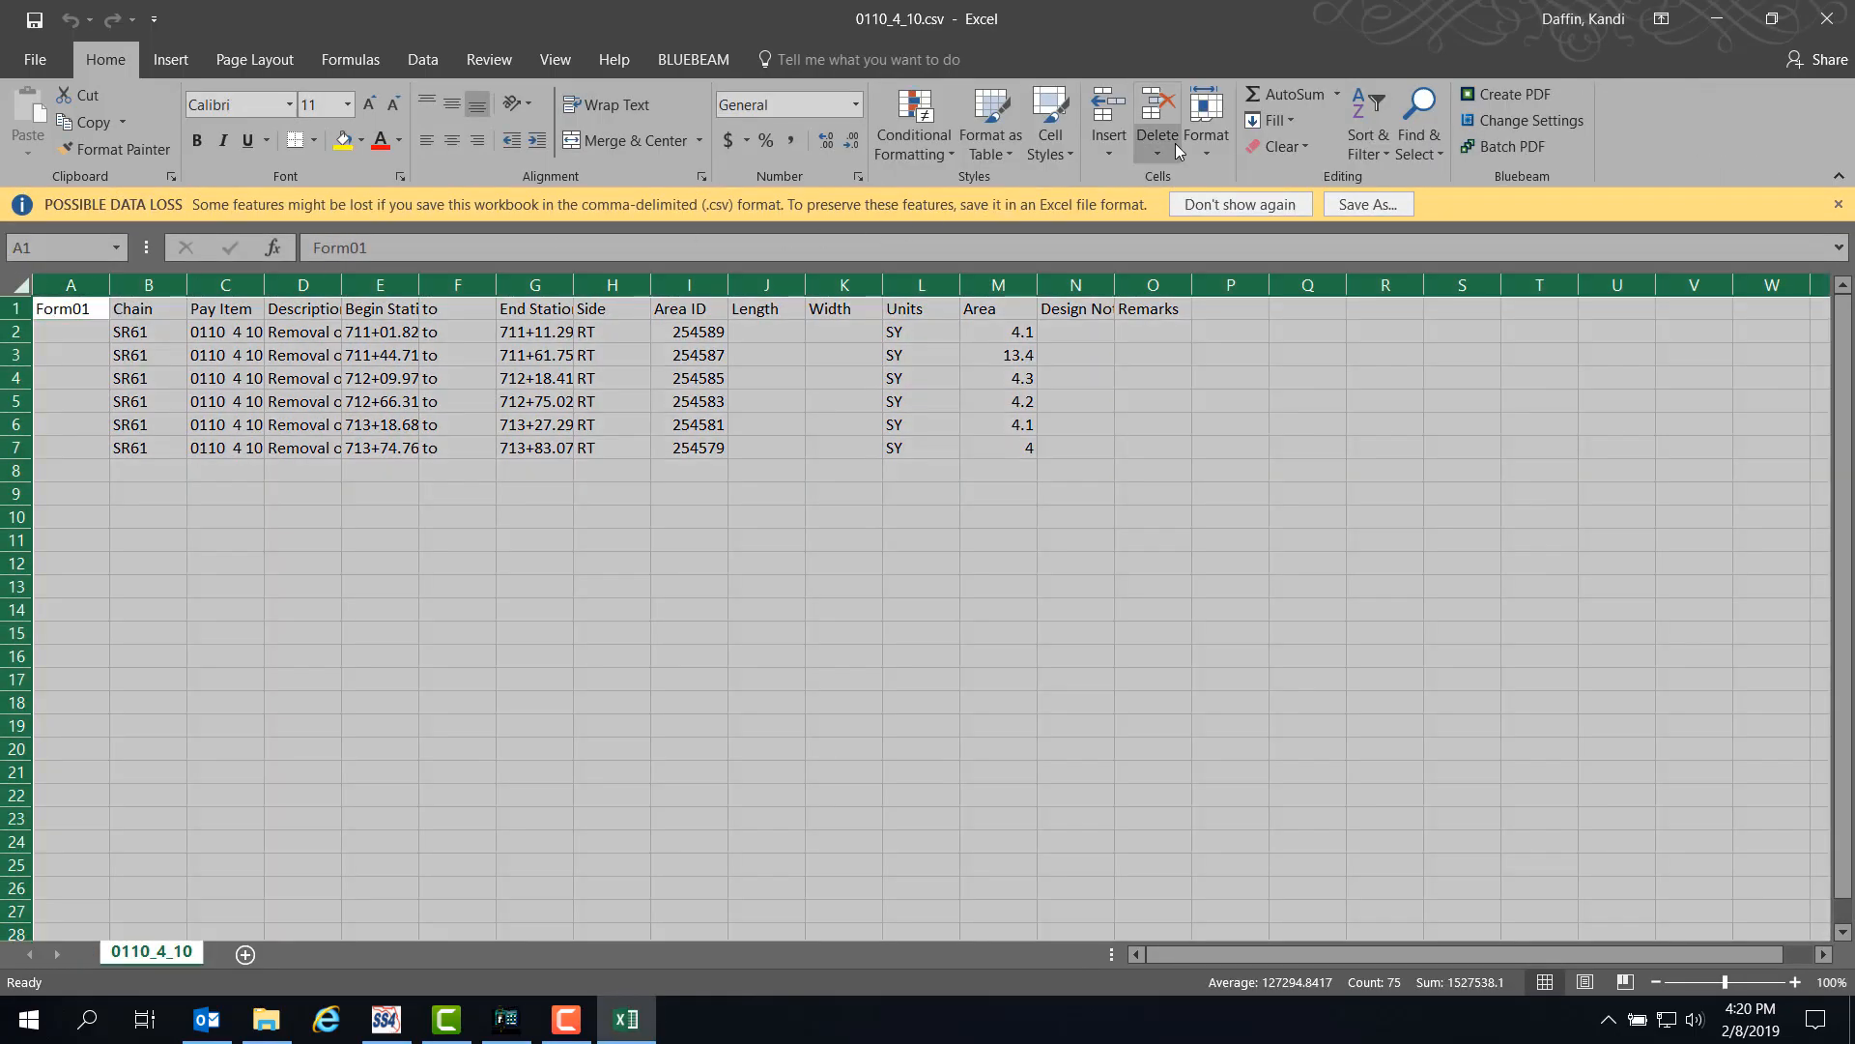
{"action": "left_click", "coordinate": [1205, 146]}
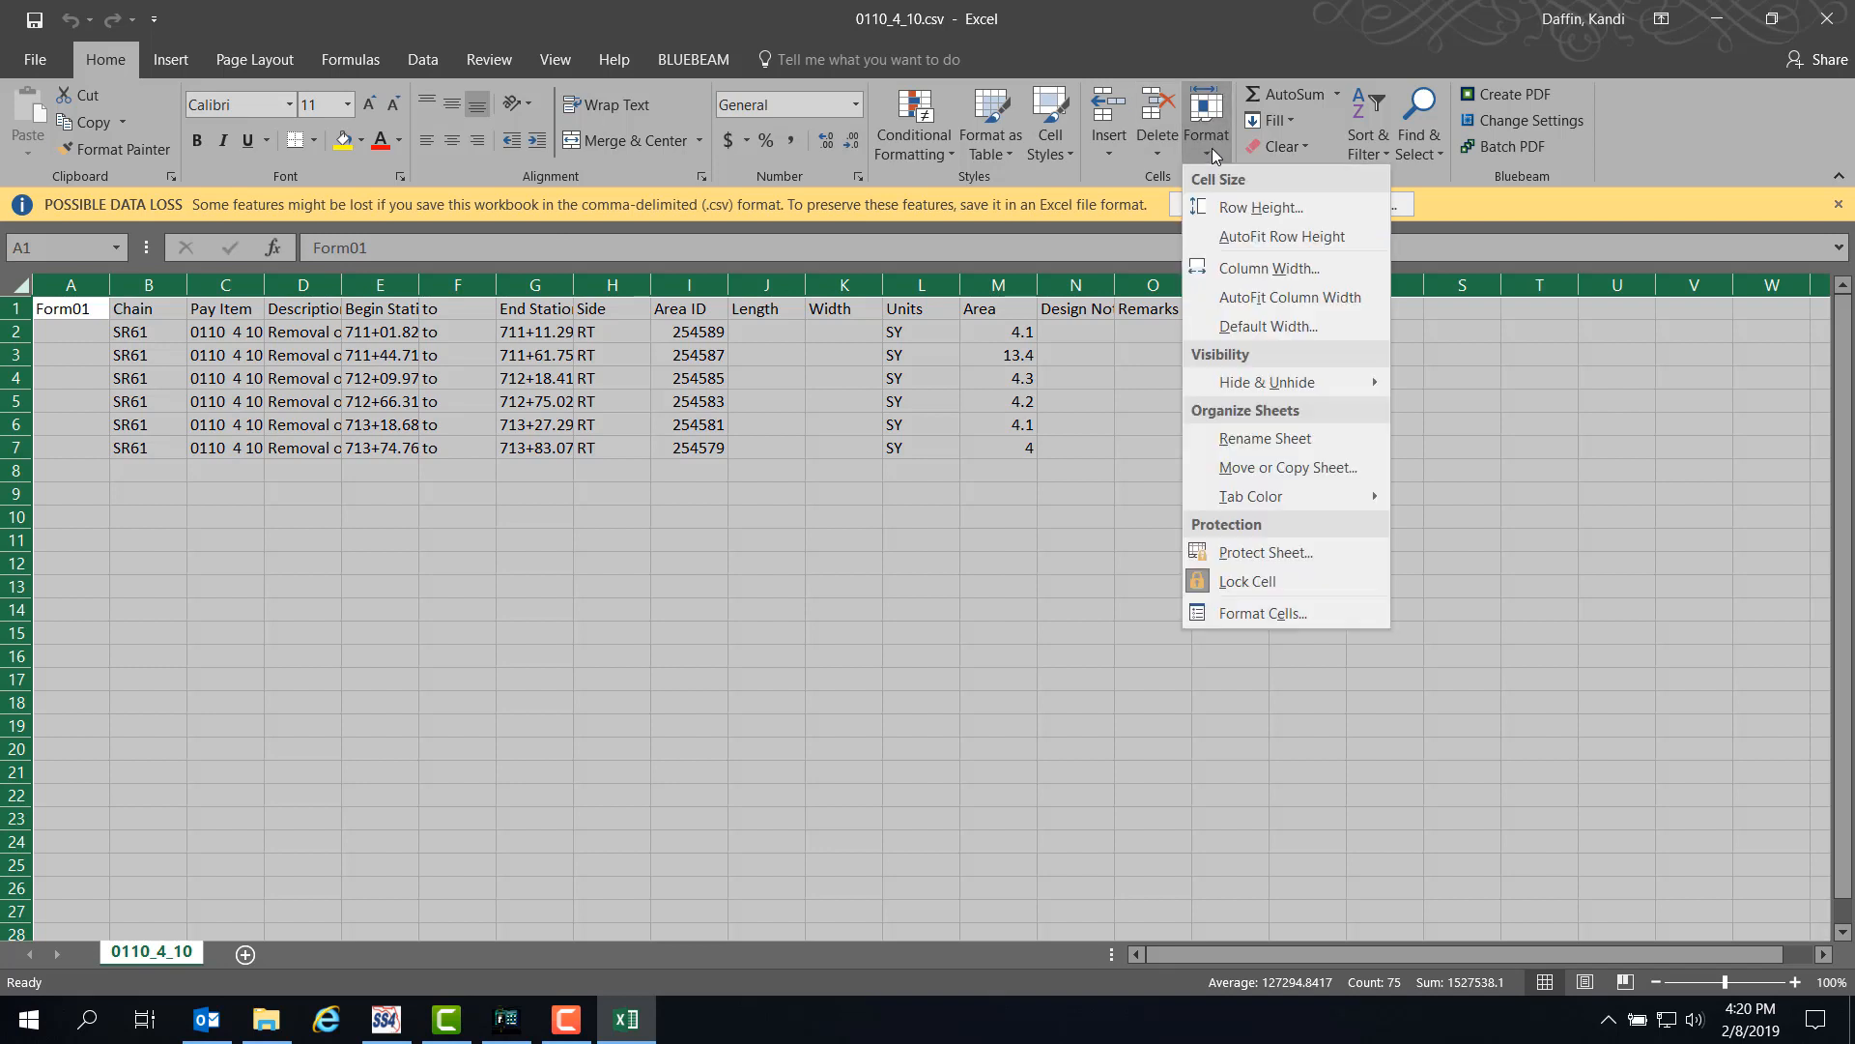
{"action": "left_click", "coordinate": [1277, 303]}
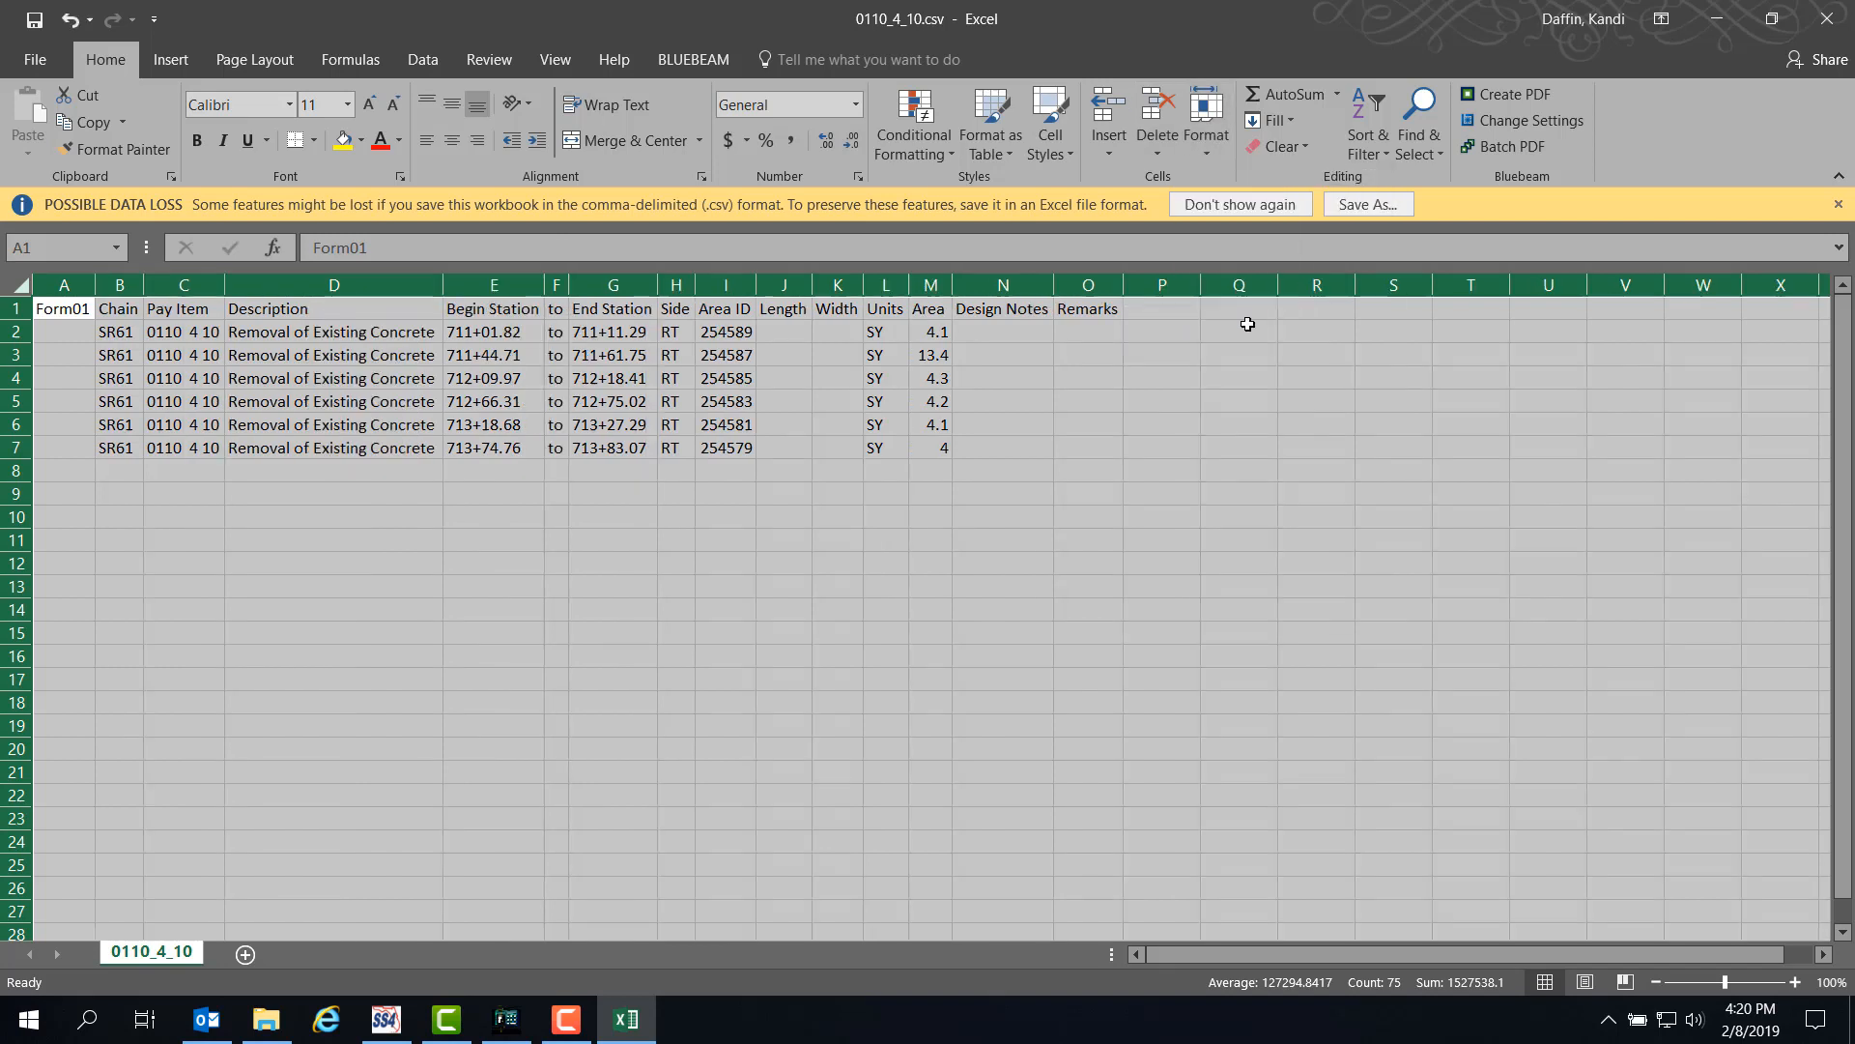
{"action": "left_click", "coordinate": [44, 334]}
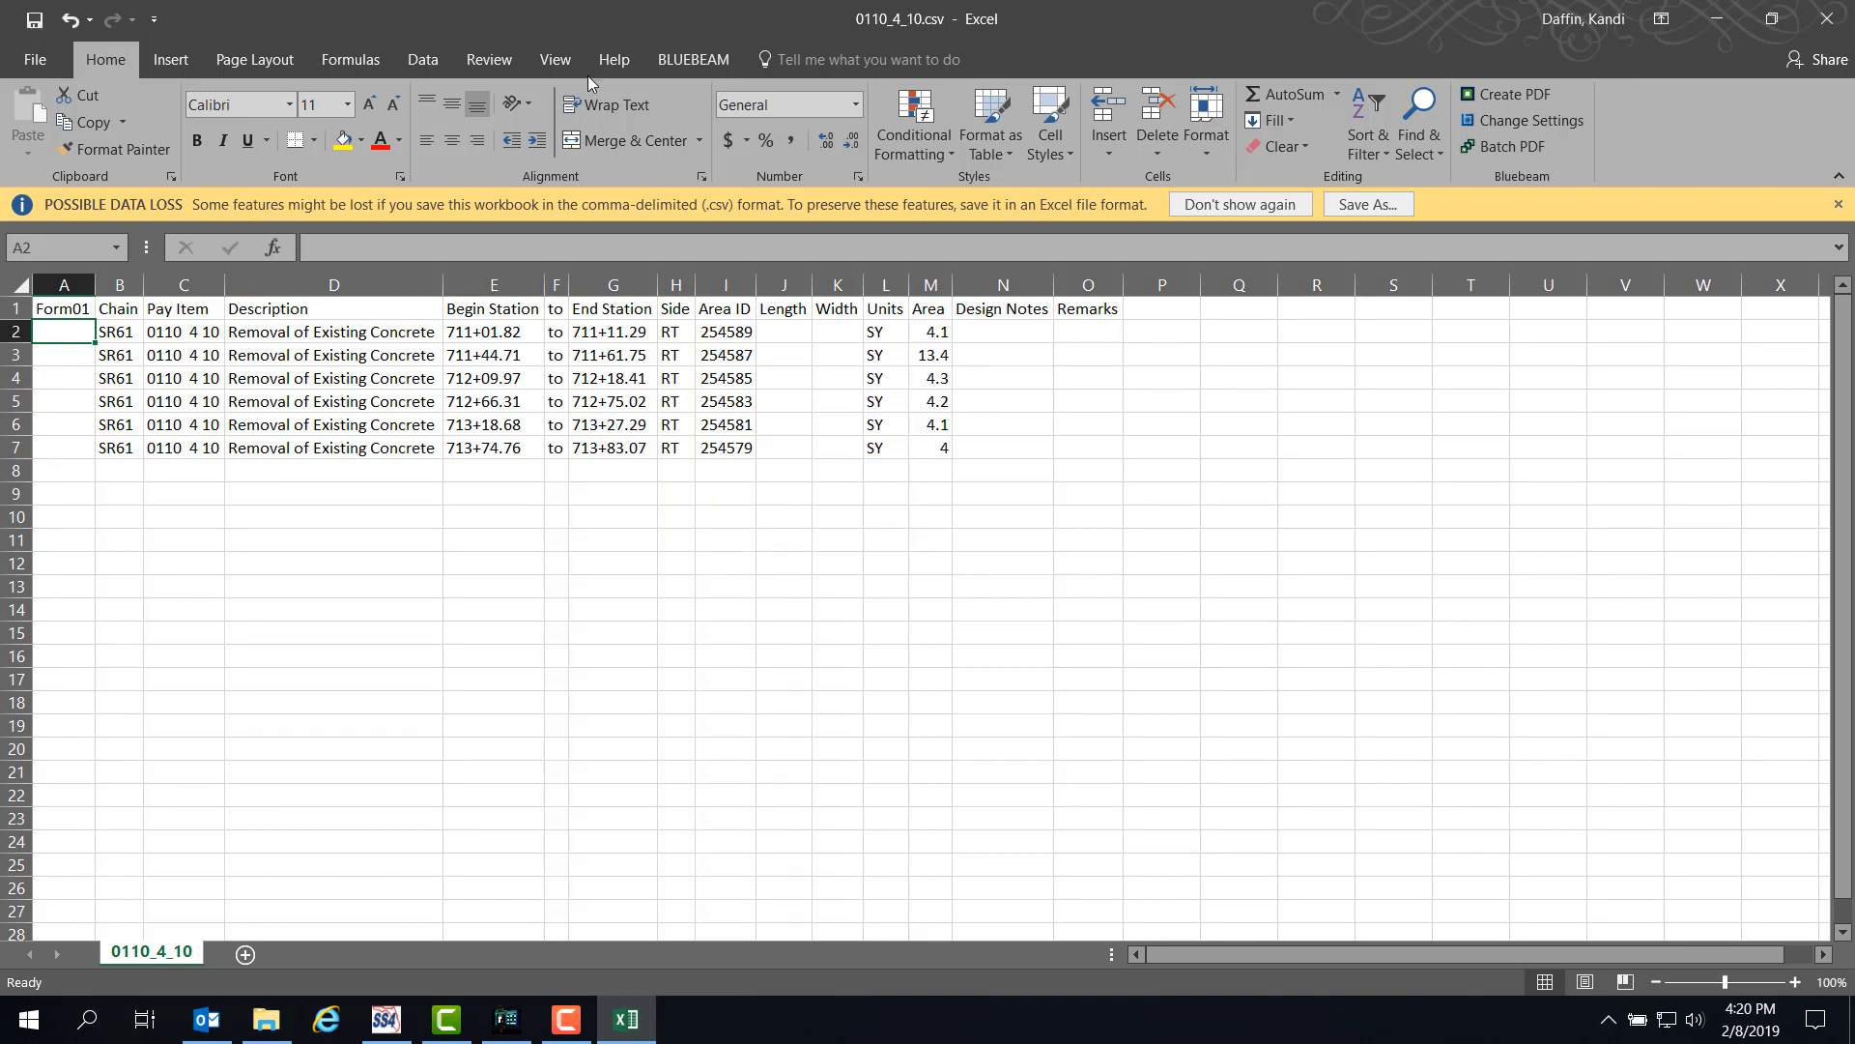
{"action": "left_click", "coordinate": [1827, 23]}
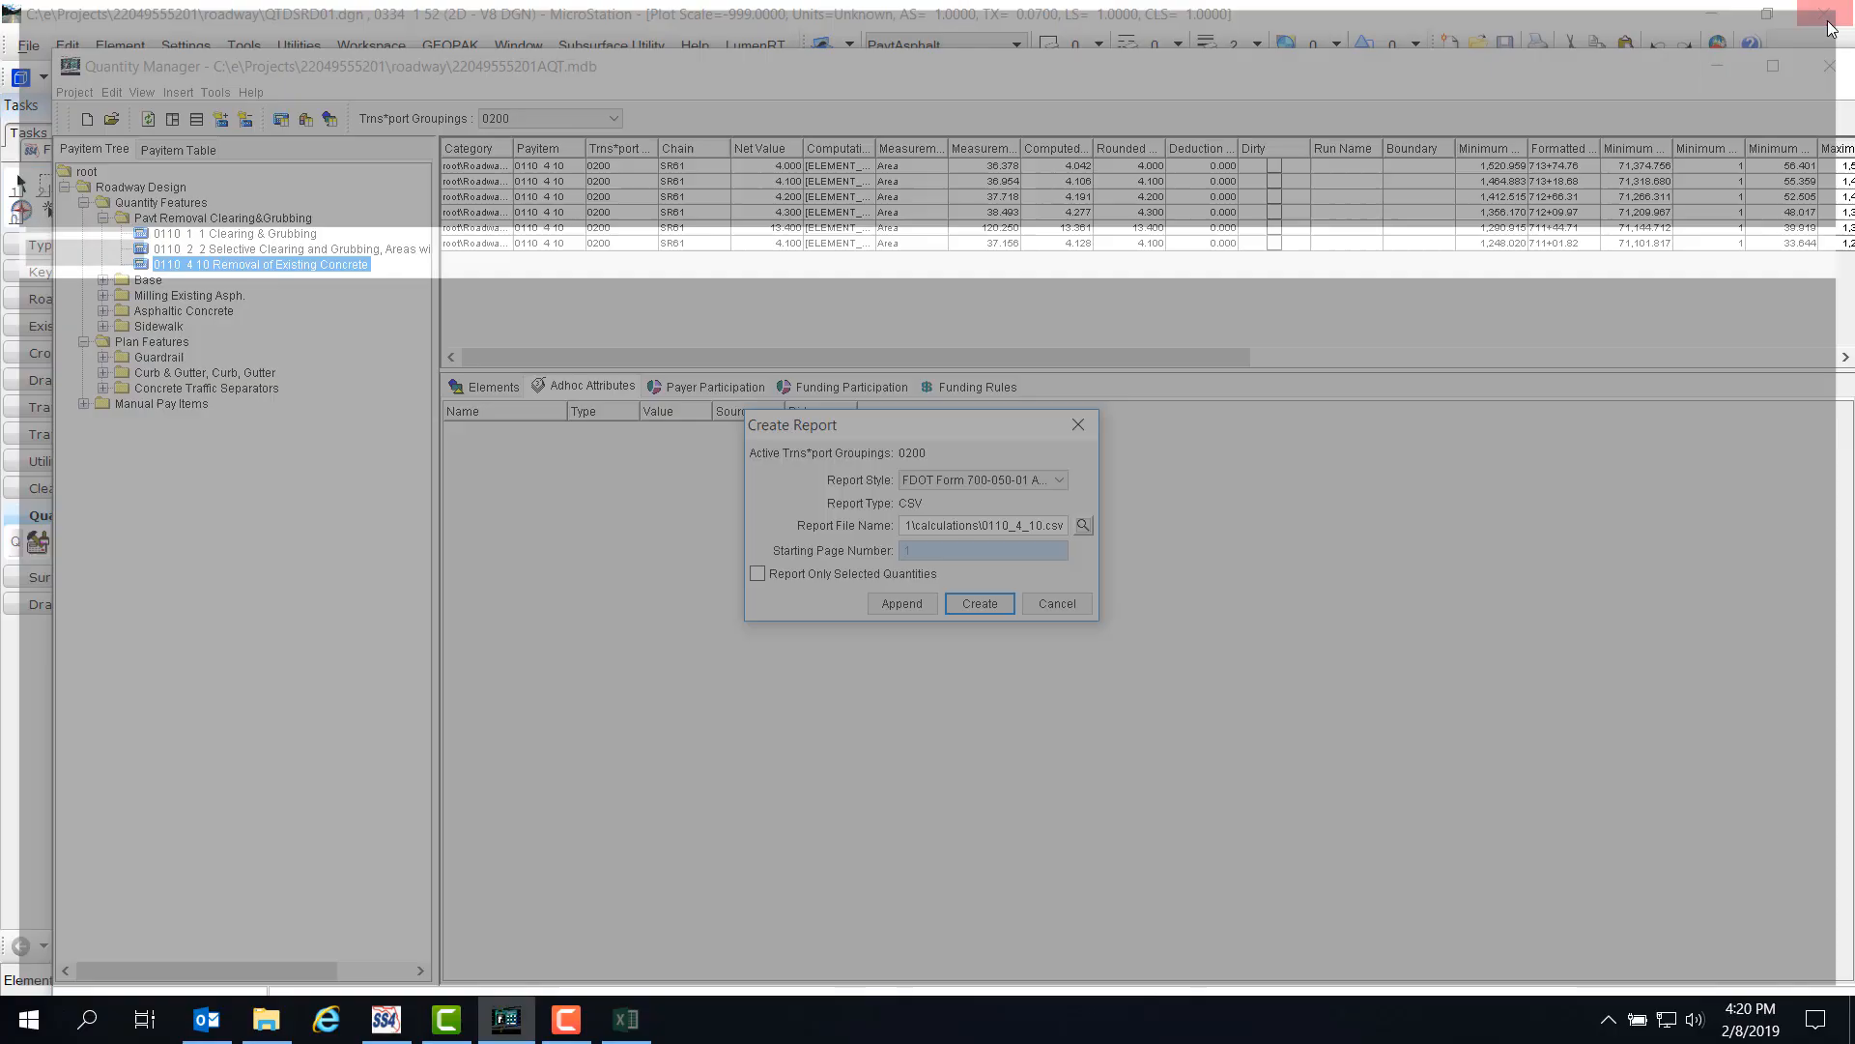
{"action": "left_click", "coordinate": [1080, 426]}
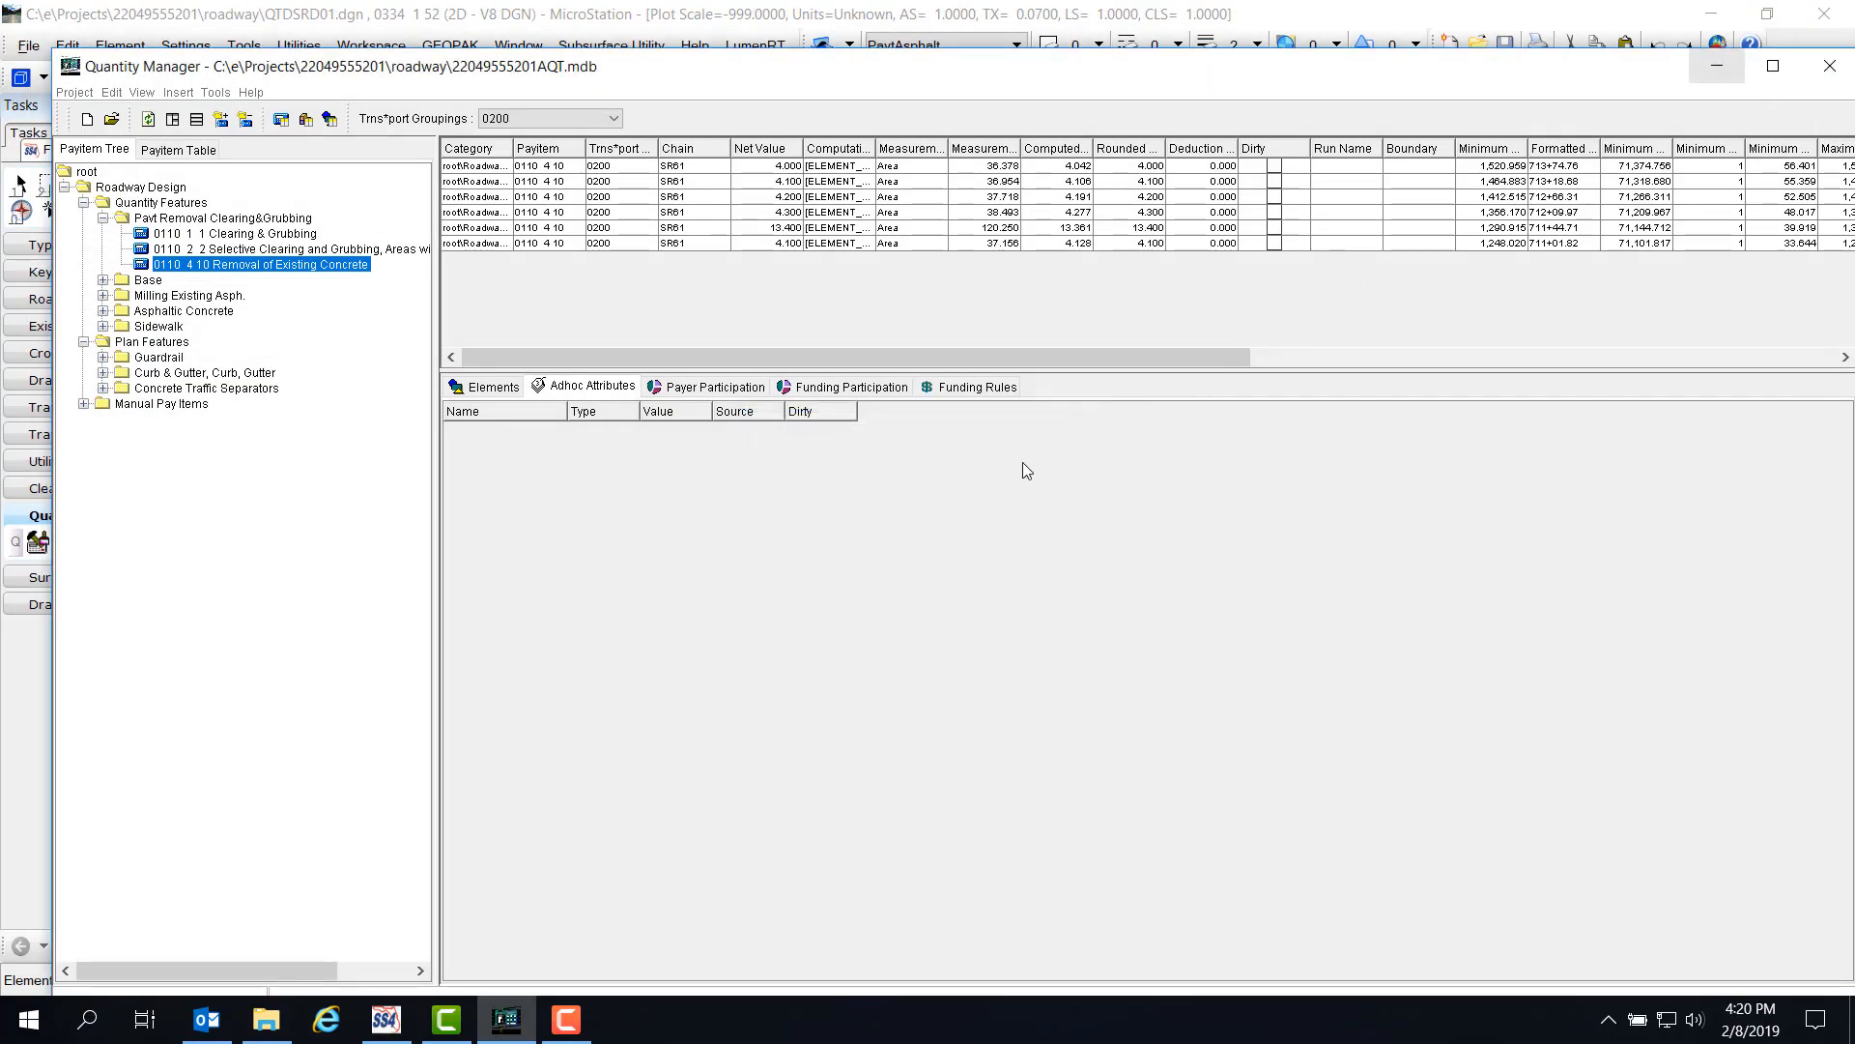